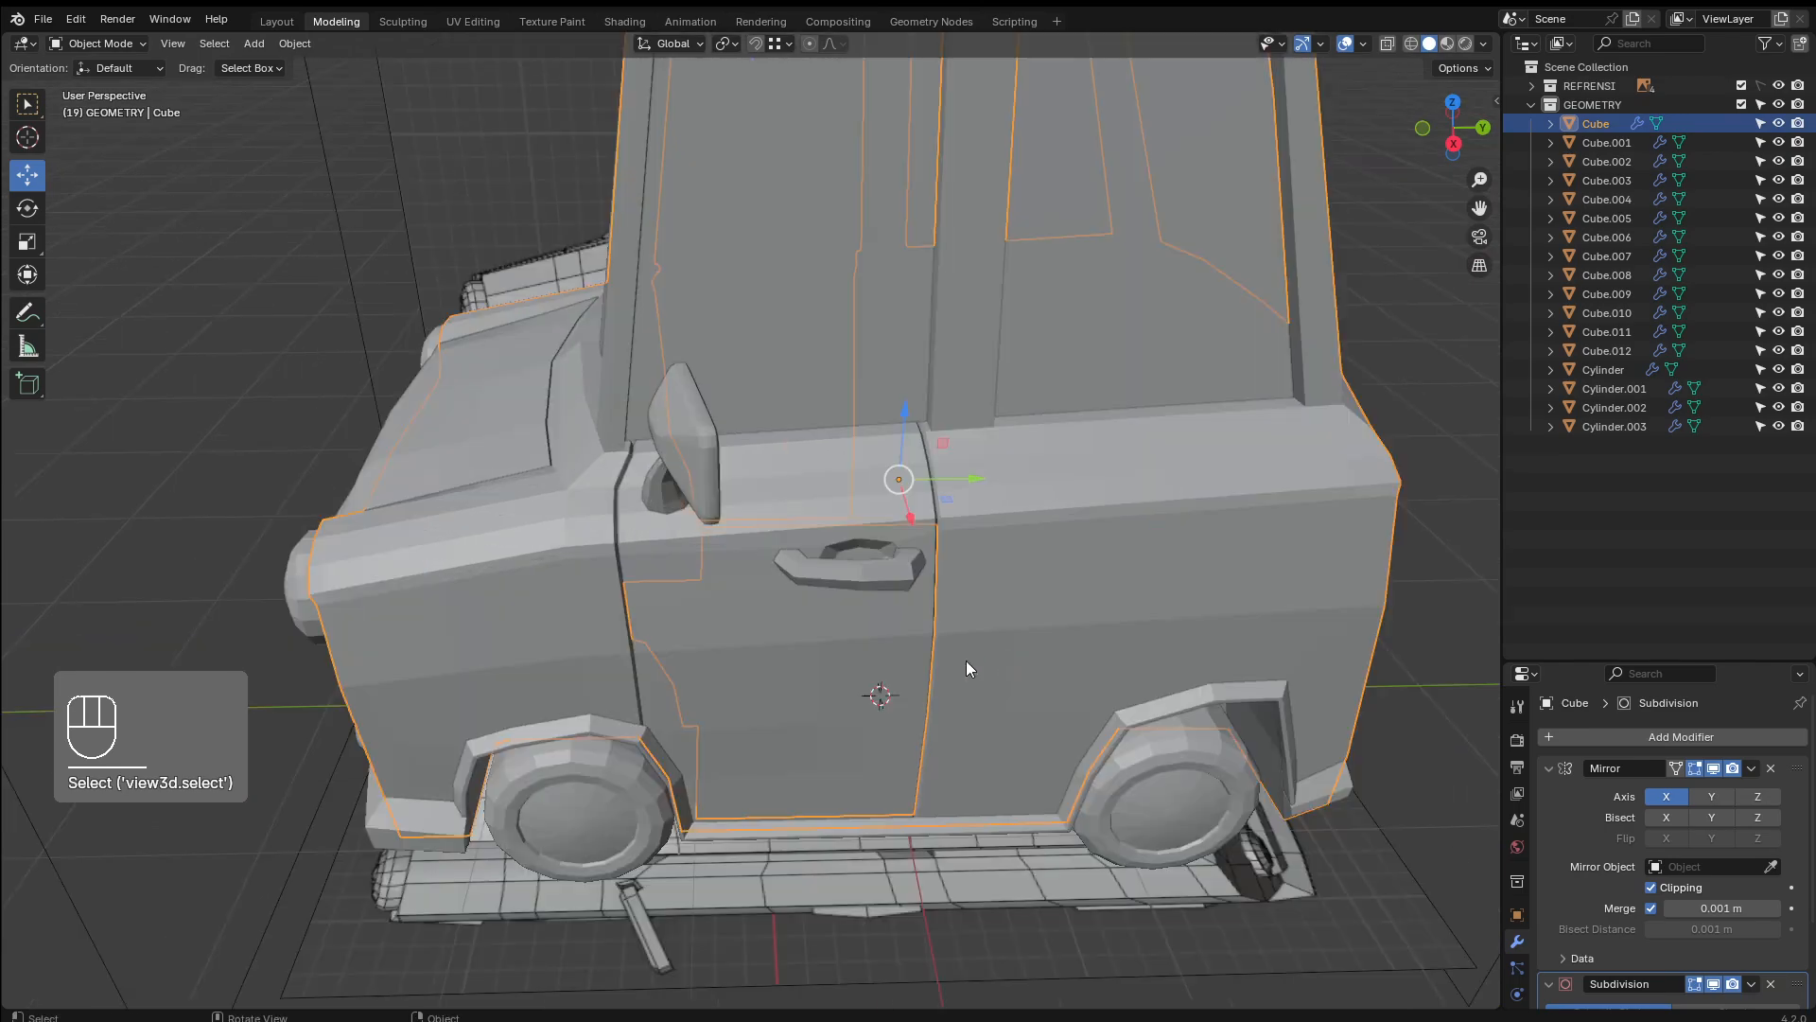
Duplicate the car body's rear face beside the centre line, level with the round lamps, in place and separate it into its own object
{"action": "middle_click_drag", "start_coordinate": [967, 660], "coordinate": [911, 632]}
{"action": "scroll", "coordinate": [1041, 647], "scroll_direction": "down", "scroll_amount": 1}
{"action": "middle_click_drag", "start_coordinate": [1041, 647], "coordinate": [844, 649]}
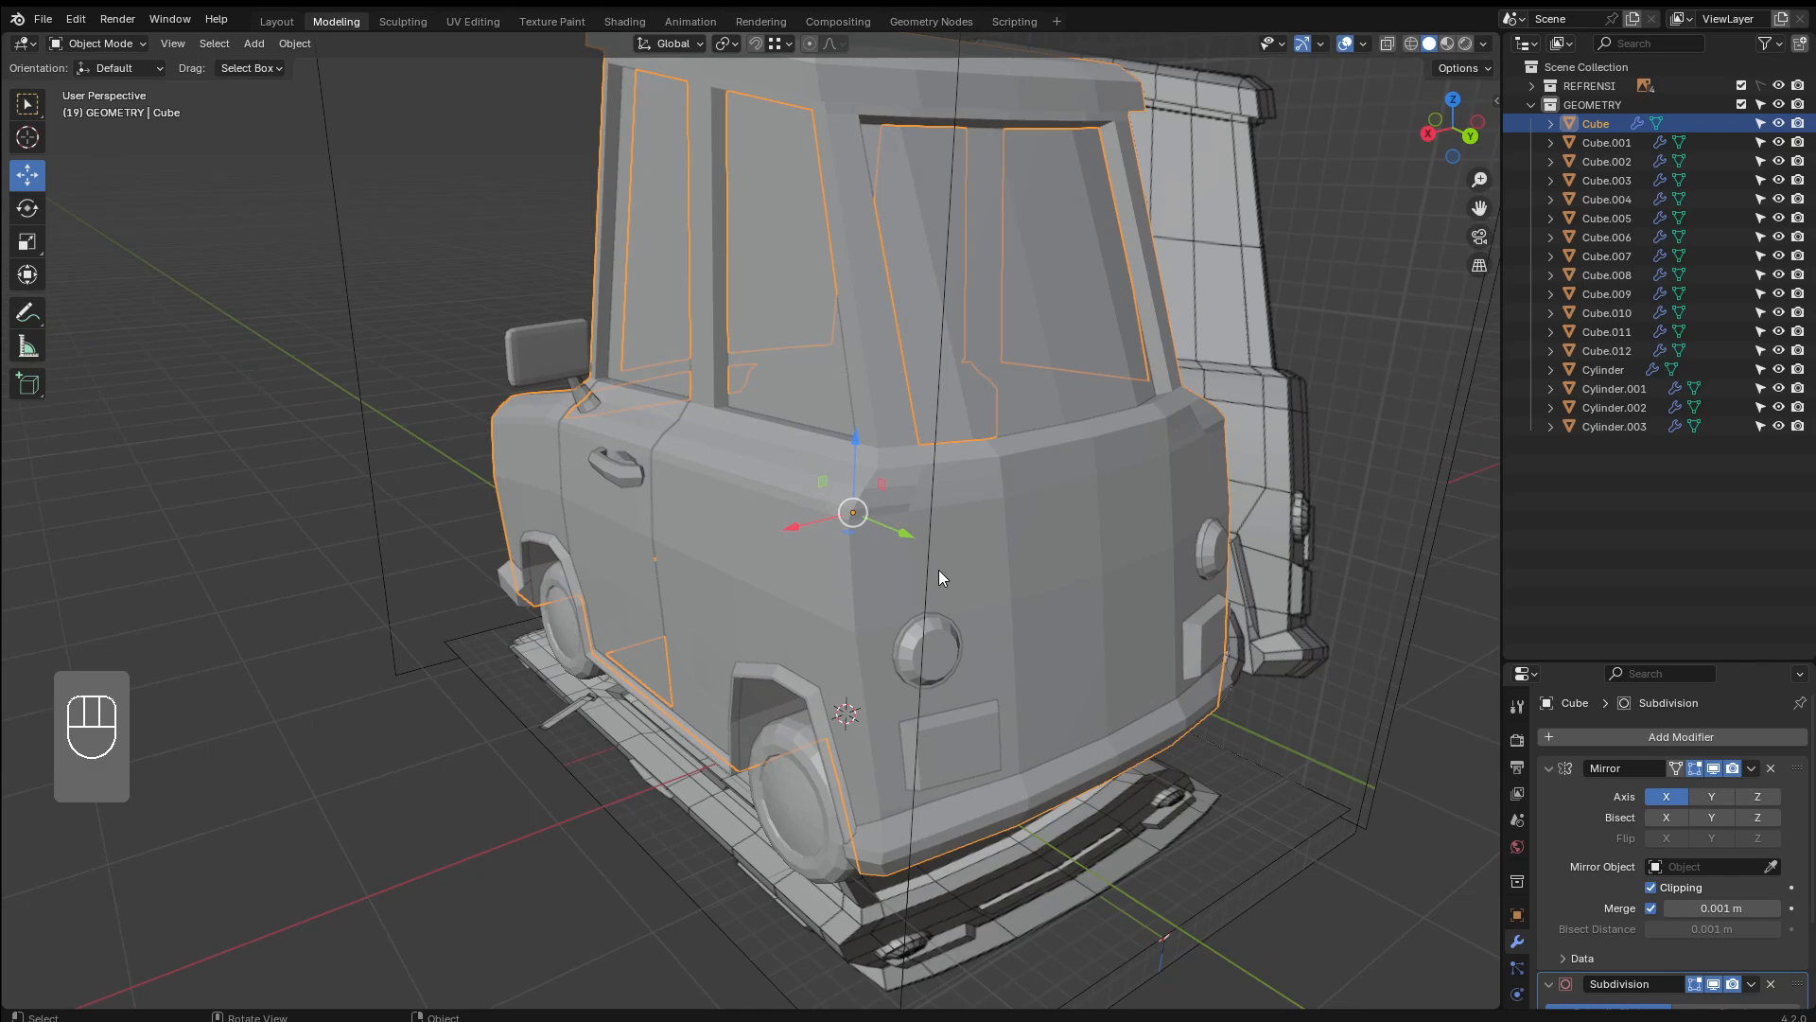
{"action": "scroll", "coordinate": [1031, 694], "scroll_direction": "up", "scroll_amount": 6}
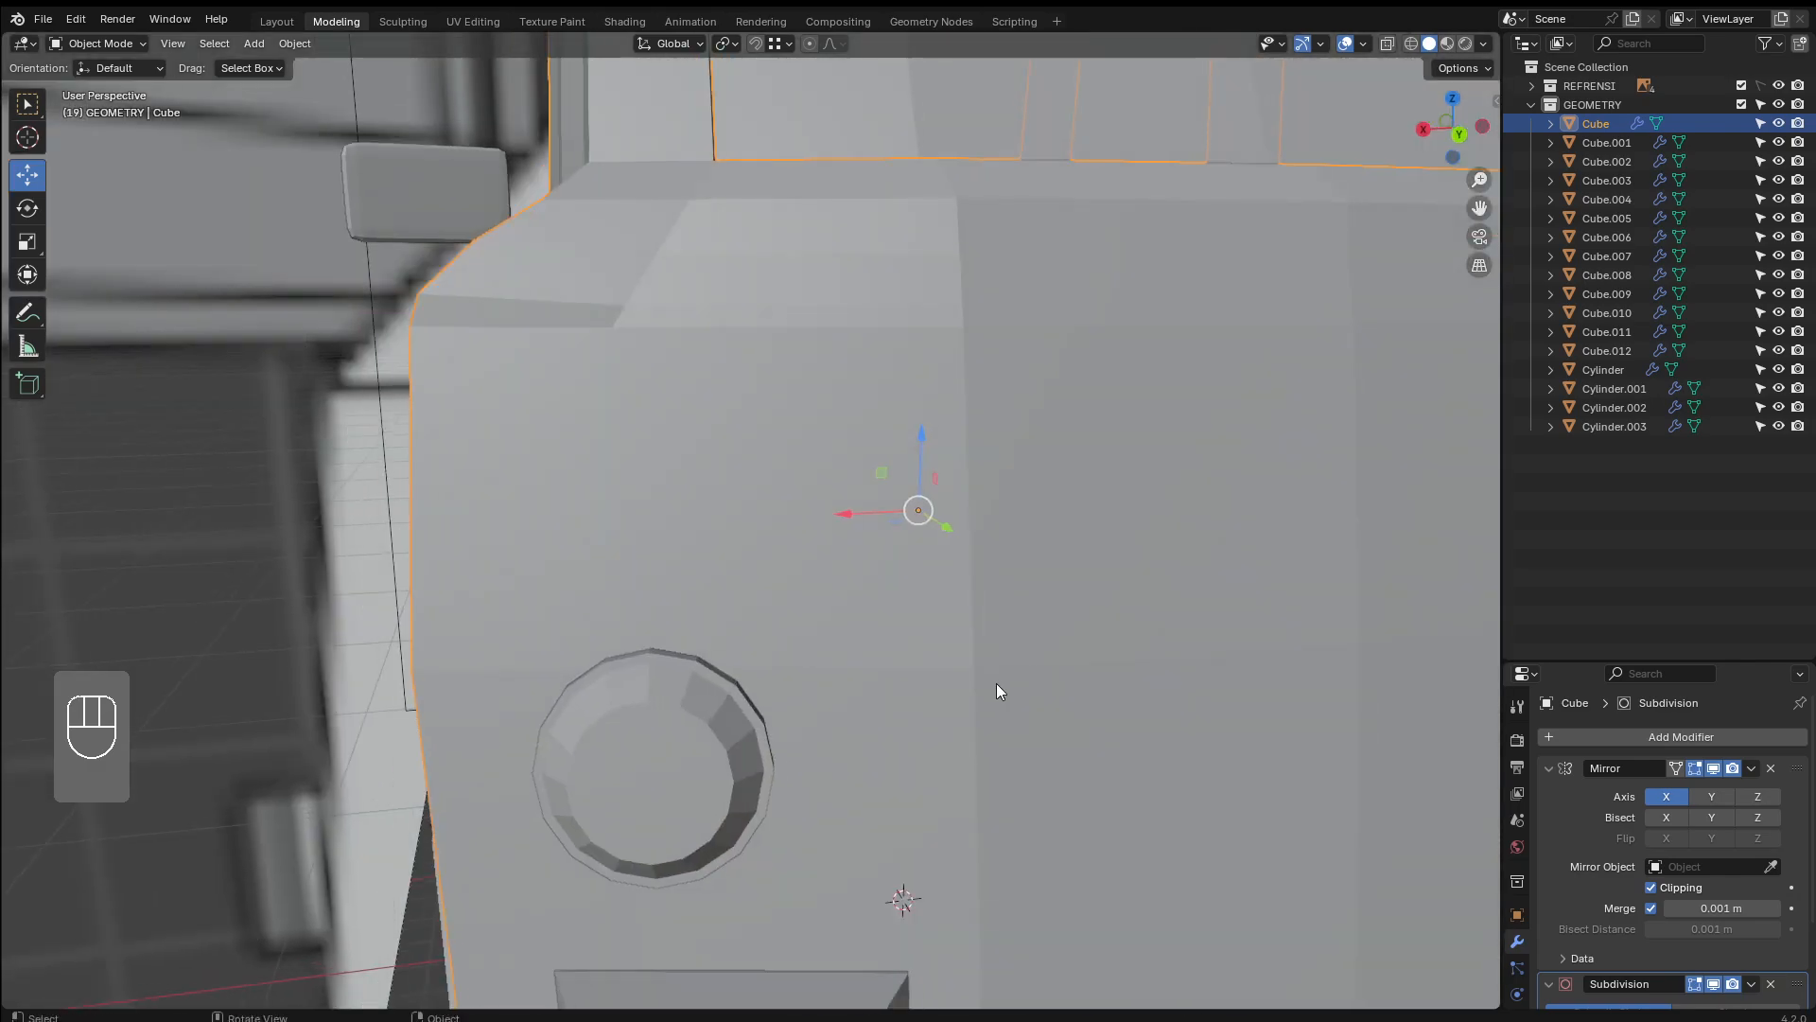
{"action": "scroll", "coordinate": [993, 700], "scroll_direction": "down", "scroll_amount": 8}
{"action": "middle_click_drag", "start_coordinate": [985, 725], "coordinate": [1013, 664]}
{"action": "scroll", "coordinate": [959, 721], "scroll_direction": "up", "scroll_amount": 3}
{"action": "scroll", "coordinate": [1013, 664], "scroll_direction": "up", "scroll_amount": 5}
{"action": "key", "text": "Tab"}
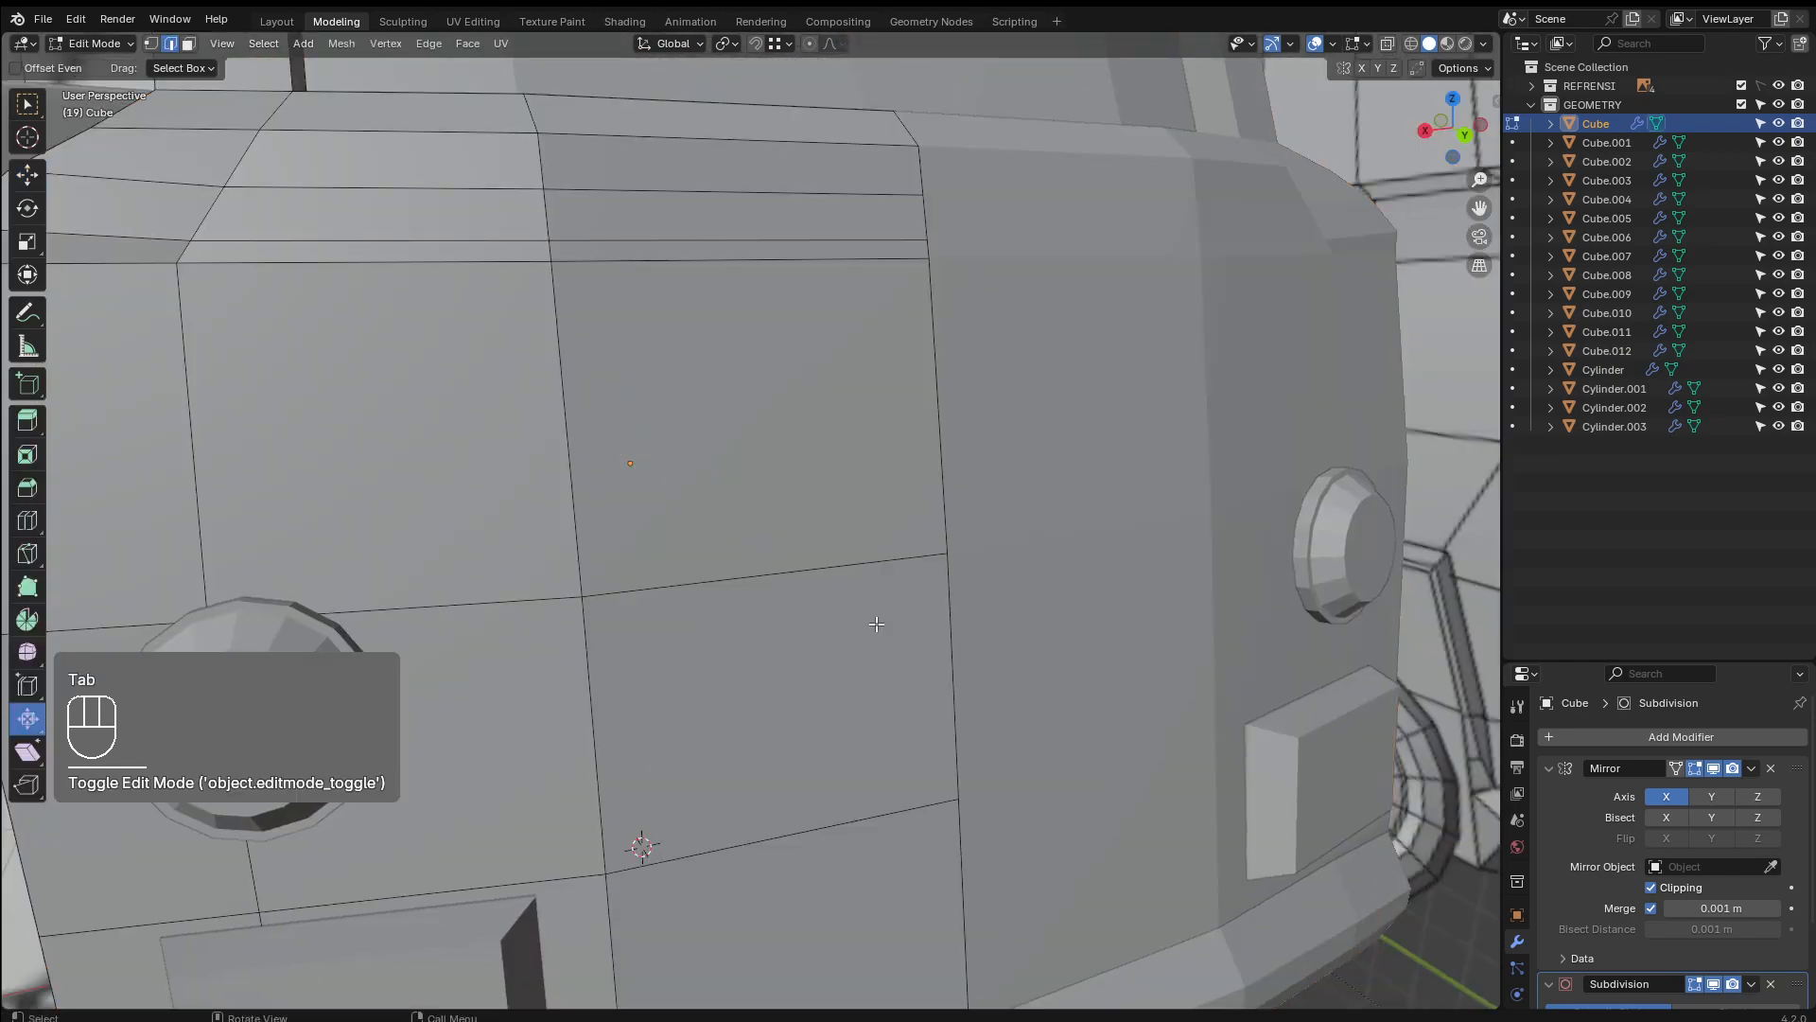
{"action": "scroll", "coordinate": [866, 629], "scroll_direction": "down", "scroll_amount": 6}
{"action": "scroll", "coordinate": [813, 624], "scroll_direction": "up", "scroll_amount": 5}
{"action": "key", "text": "3"}
{"action": "left_click", "coordinate": [795, 635]}
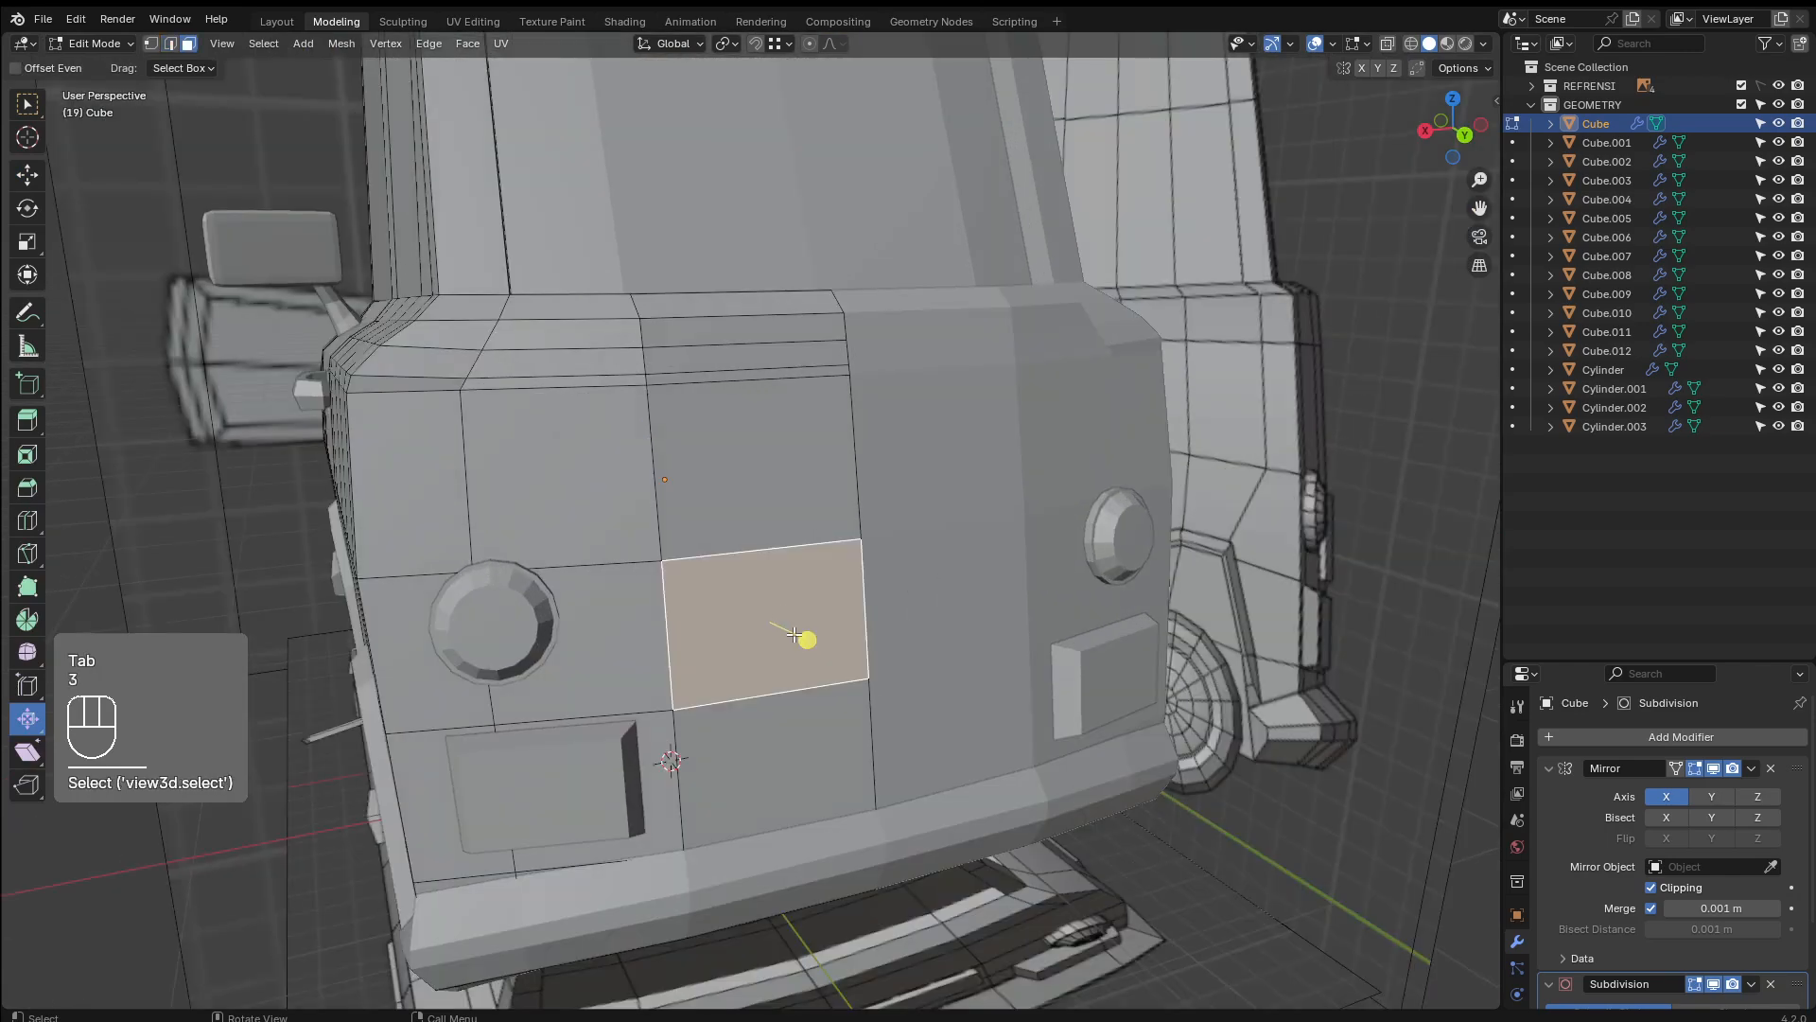
{"action": "middle_click_drag", "start_coordinate": [795, 635], "coordinate": [581, 763]}
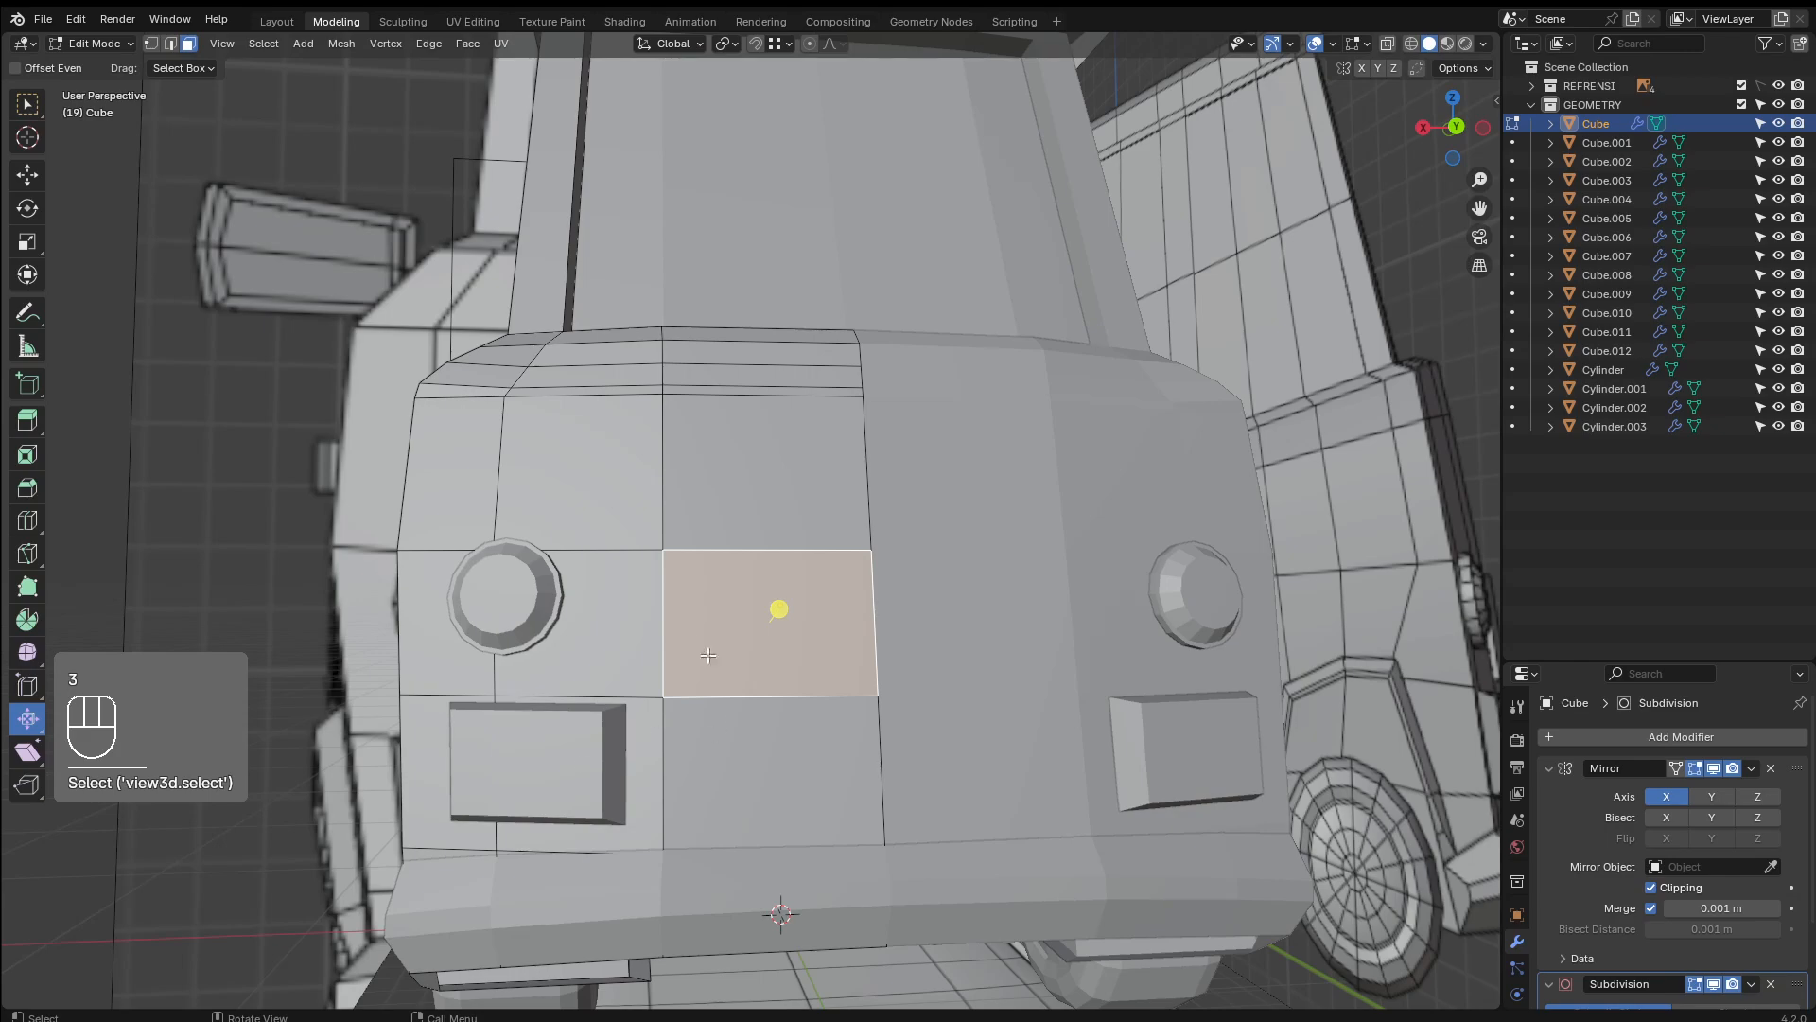
{"action": "middle_click_drag", "start_coordinate": [707, 654], "coordinate": [759, 619]}
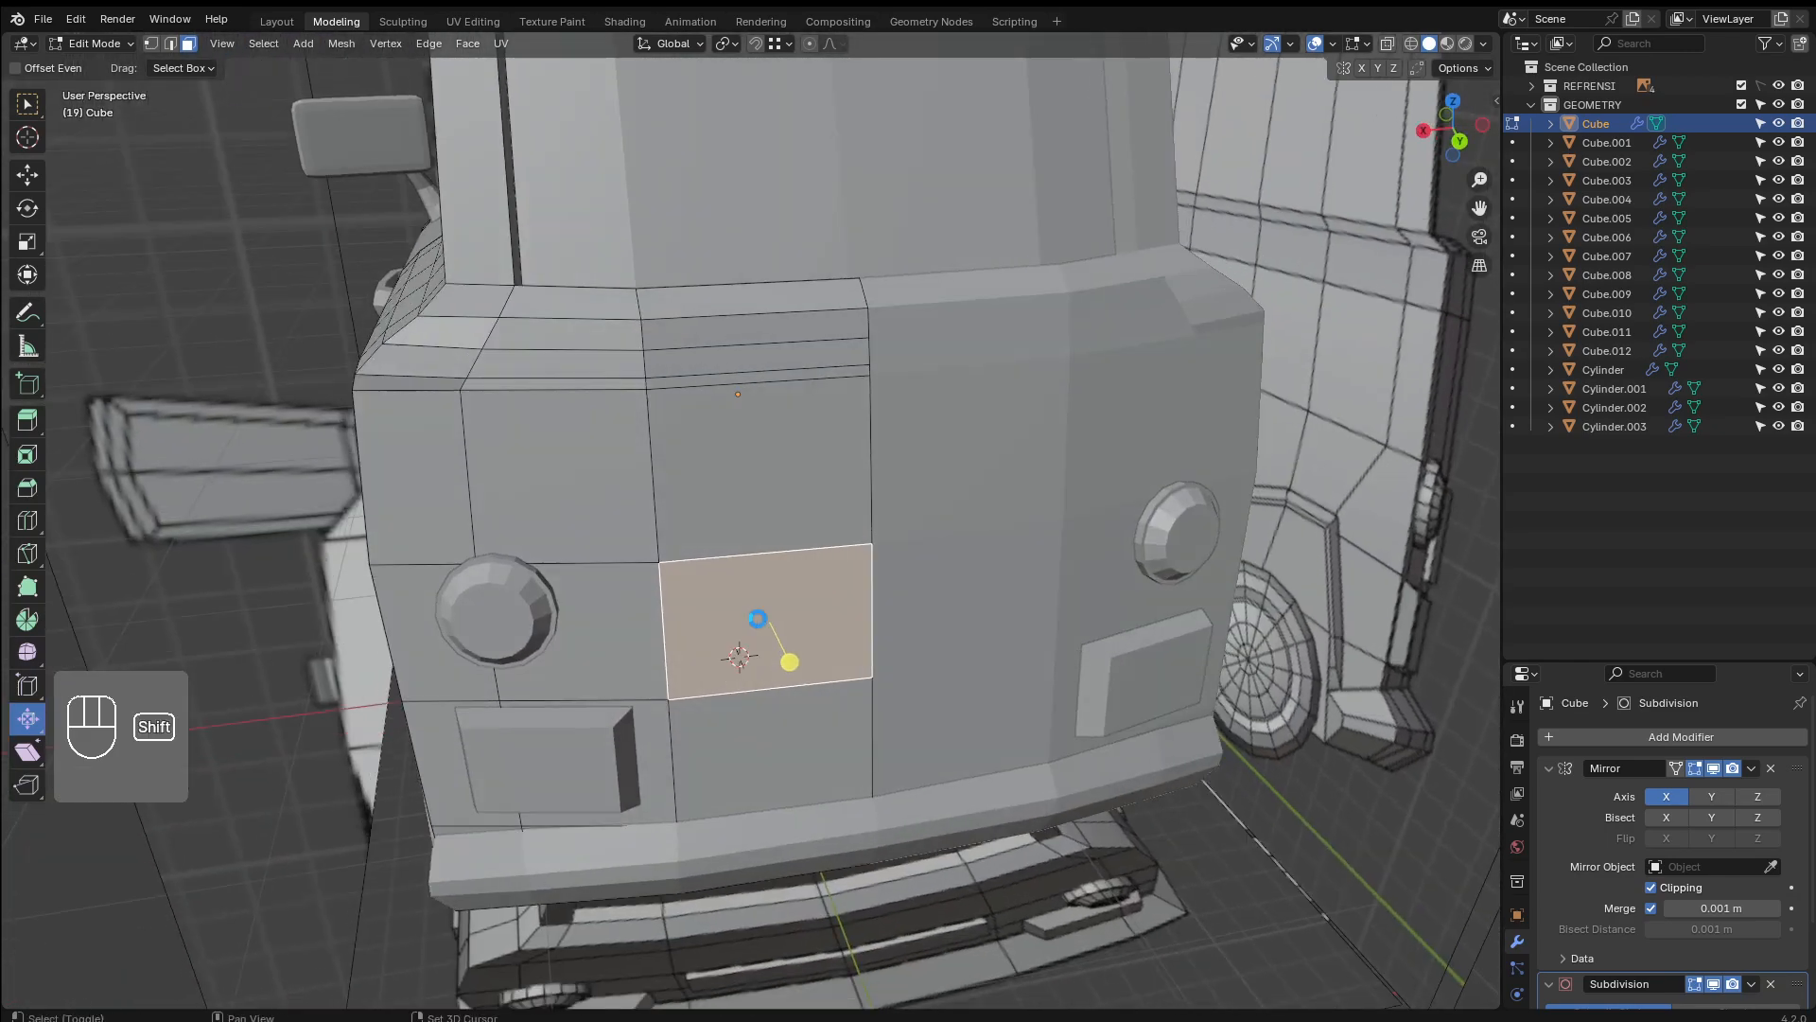
{"action": "key", "text": "shift+d"}
{"action": "key", "text": "Escape"}
{"action": "left_click", "coordinate": [789, 611]}
{"action": "key", "text": "Tab"}
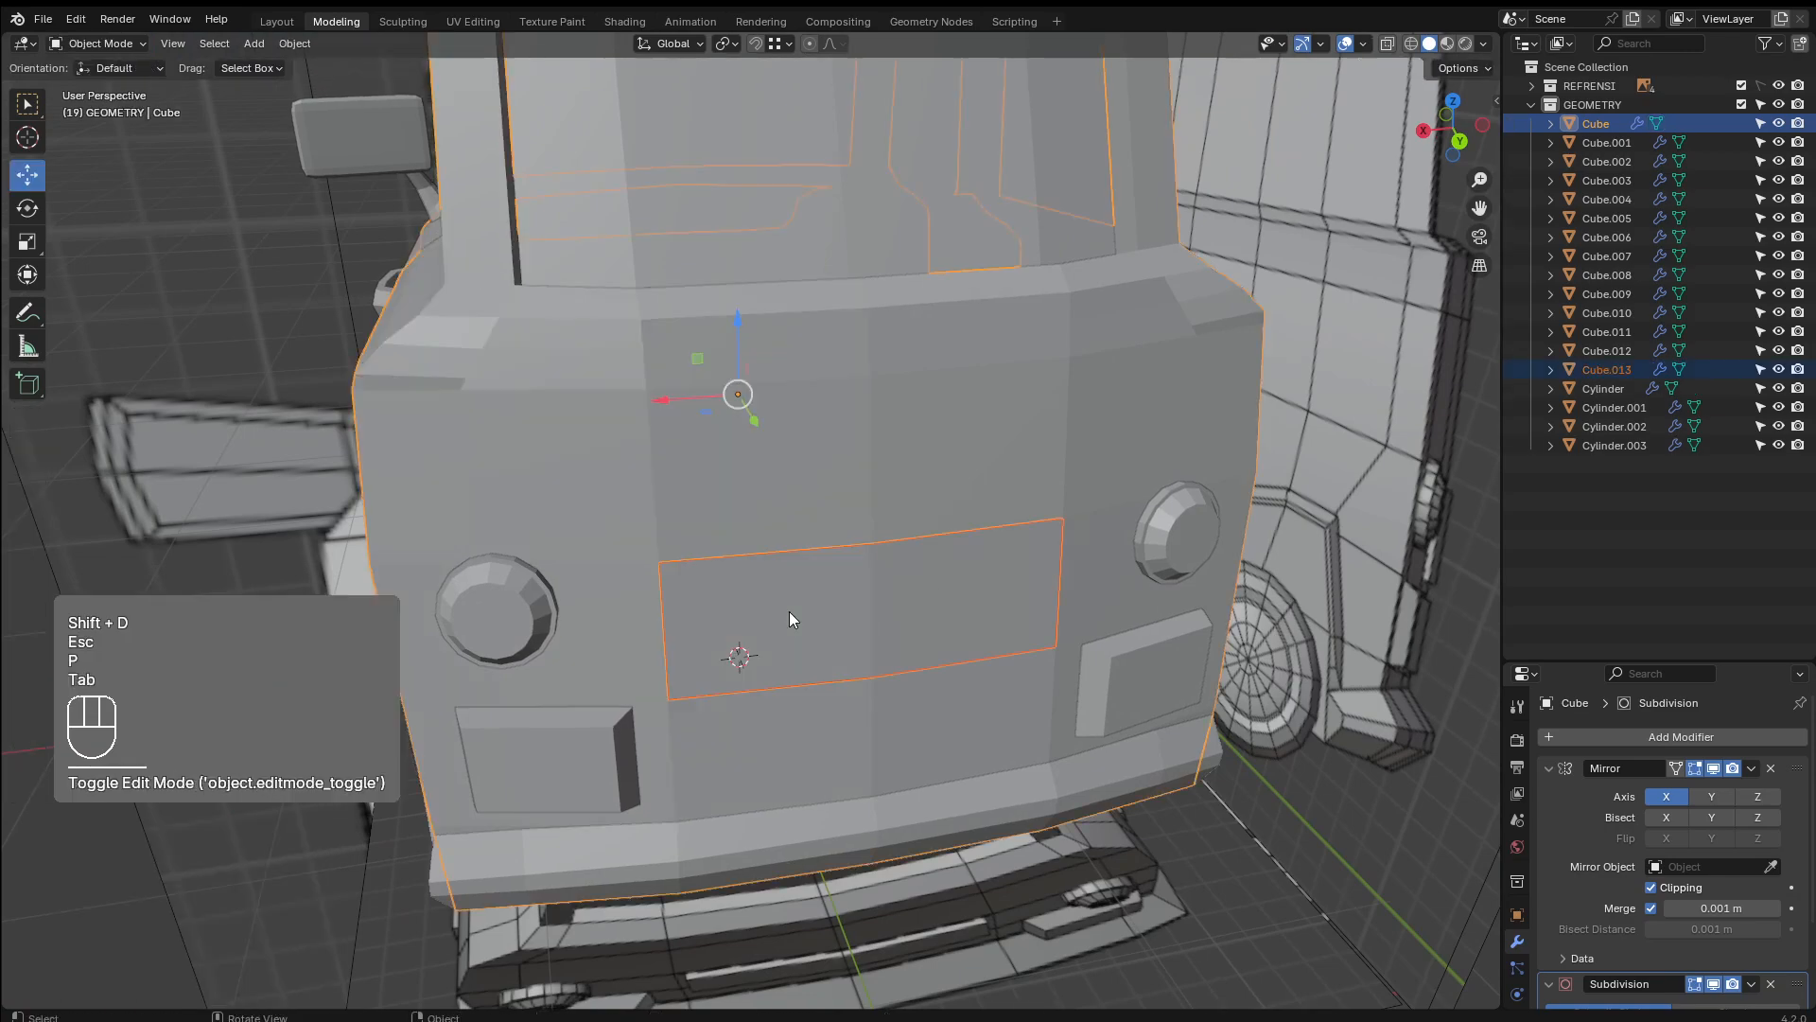
Edge-slide the lower edge of the separated rear panel upward to shorten it, then select all of the panel's geometry
{"action": "left_click", "coordinate": [814, 621]}
{"action": "middle_click_drag", "start_coordinate": [813, 622], "coordinate": [835, 811]}
{"action": "key", "text": "Tab"}
{"action": "scroll", "coordinate": [780, 697], "scroll_direction": "up", "scroll_amount": 4}
{"action": "scroll", "coordinate": [836, 811], "scroll_direction": "down", "scroll_amount": 3}
{"action": "scroll", "coordinate": [835, 810], "scroll_direction": "down", "scroll_amount": 5}
{"action": "middle_click_drag", "start_coordinate": [767, 672], "coordinate": [681, 560]}
{"action": "scroll", "coordinate": [737, 619], "scroll_direction": "up", "scroll_amount": 4}
{"action": "key", "text": "2"}
{"action": "key", "text": "g"}
{"action": "key", "text": "g"}
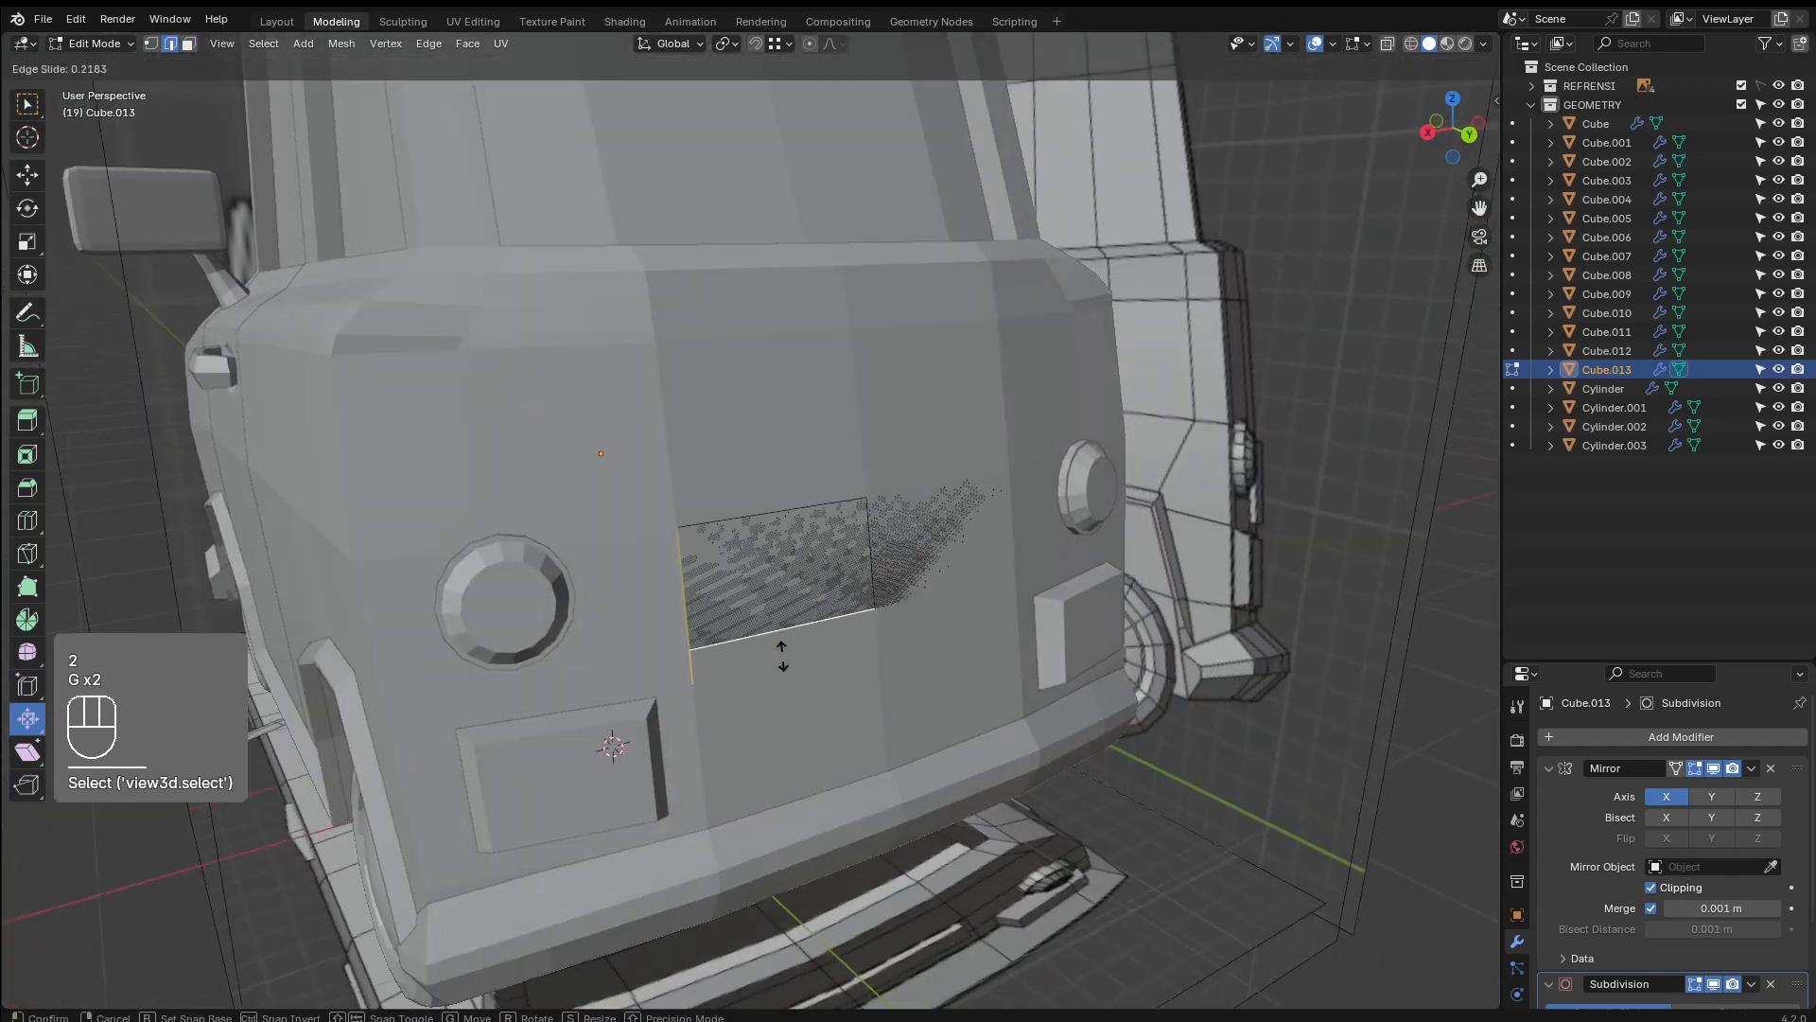
{"action": "left_click", "coordinate": [798, 615]}
{"action": "middle_click_drag", "start_coordinate": [797, 615], "coordinate": [886, 707]}
{"action": "scroll", "coordinate": [887, 706], "scroll_direction": "up", "scroll_amount": 3}
{"action": "key", "text": "a"}
{"action": "key", "text": "e"}
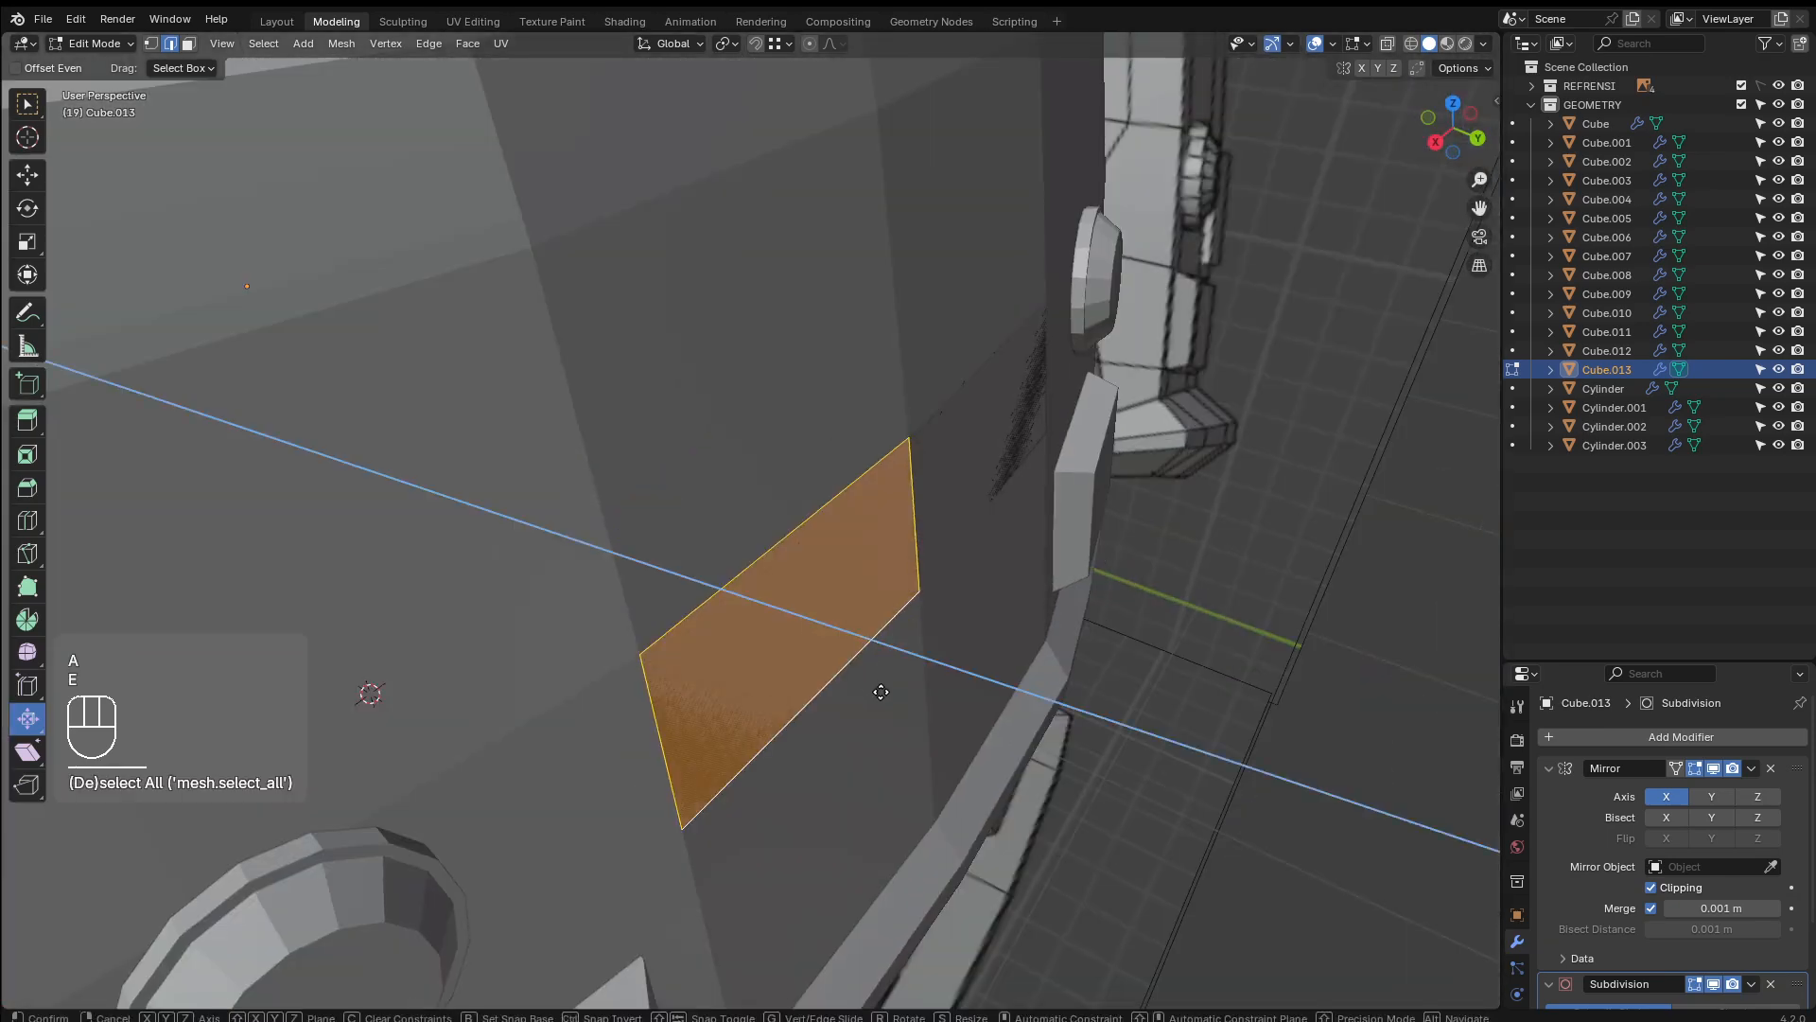
{"action": "left_click", "coordinate": [900, 691]}
{"action": "key", "text": "alt+z"}
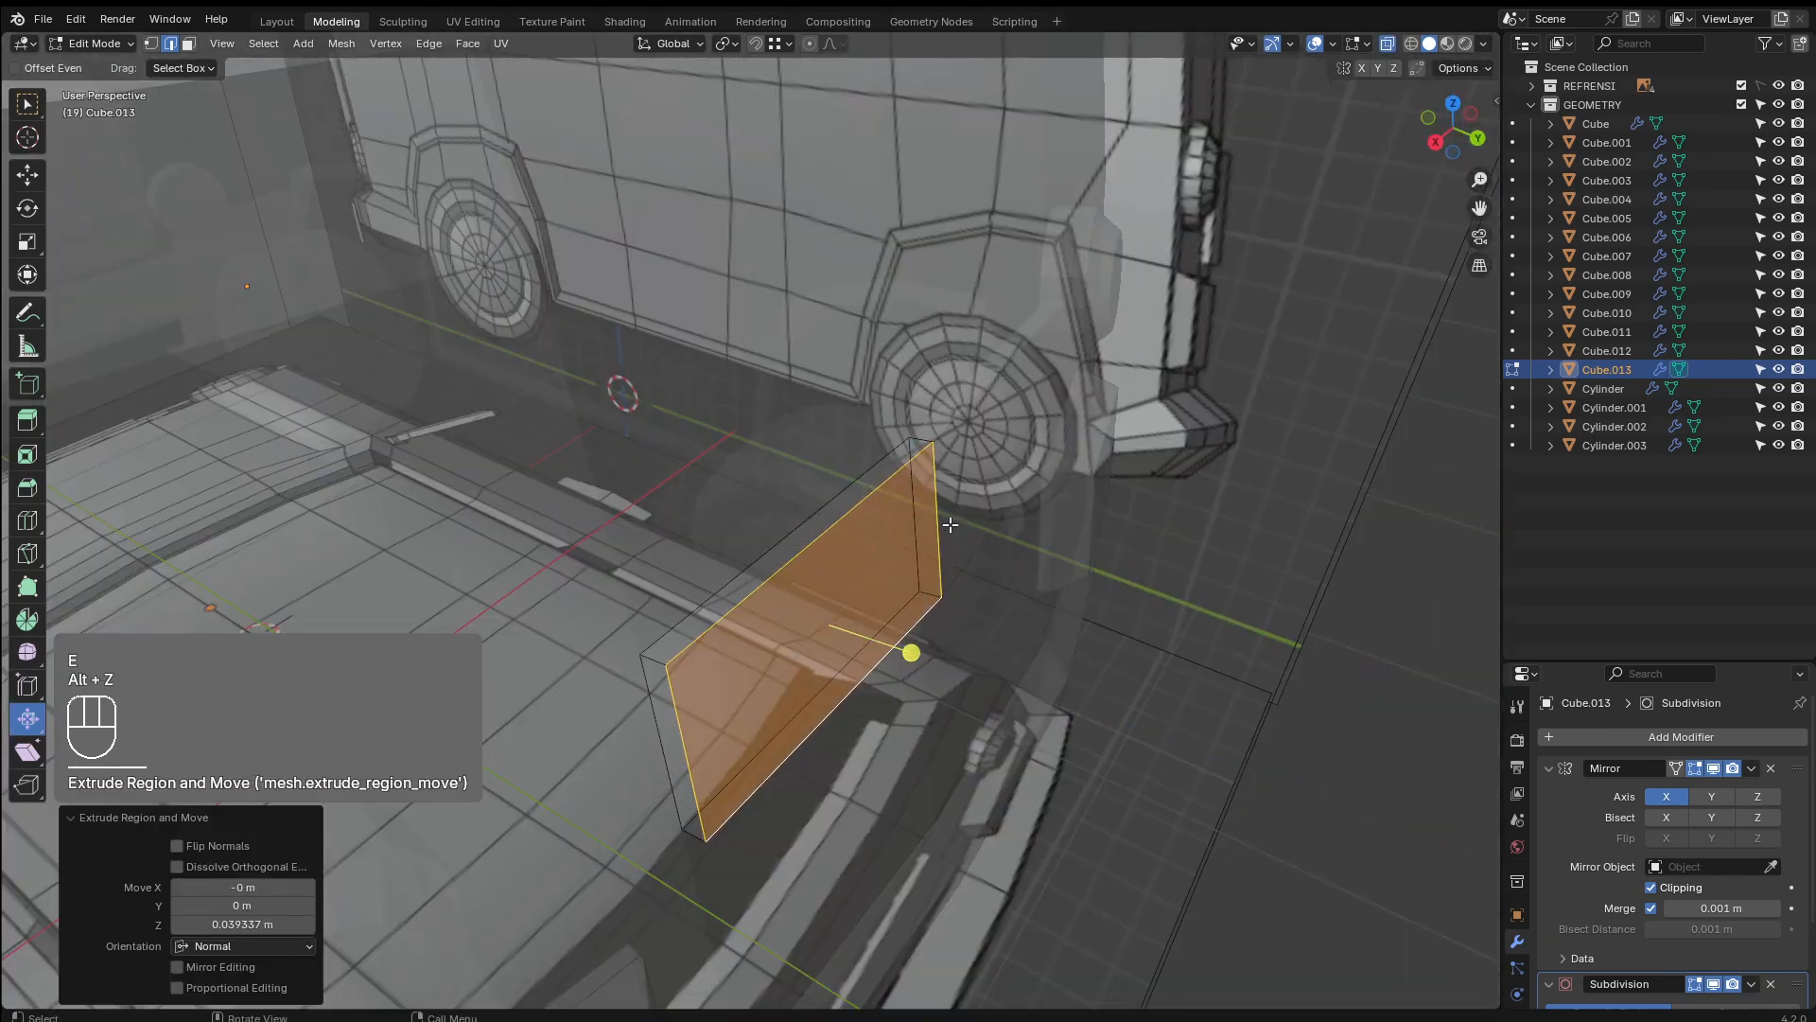
{"action": "key", "text": "ctrl+z"}
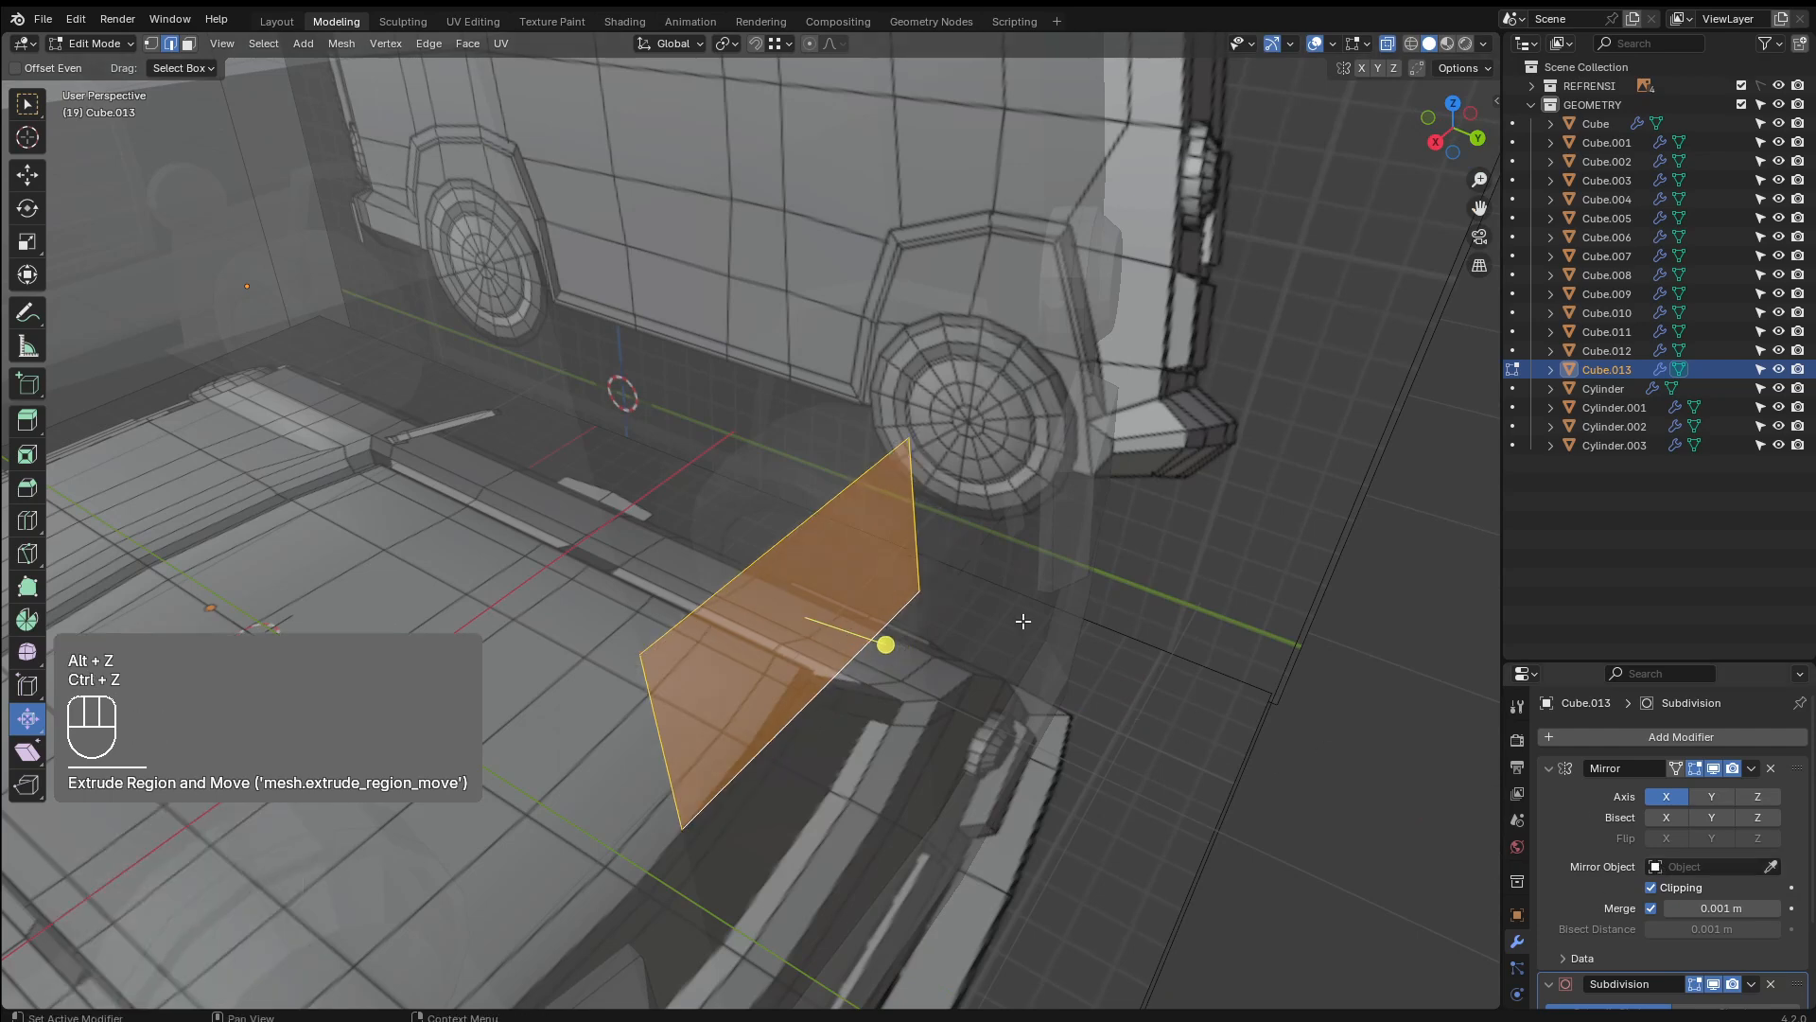
Extrude the selected rear panel outward along its normal to give it thickness, and return to Object Mode
{"action": "scroll", "coordinate": [1023, 621], "scroll_direction": "down", "scroll_amount": 4}
{"action": "scroll", "coordinate": [946, 615], "scroll_direction": "up", "scroll_amount": 4}
{"action": "key", "text": "e"}
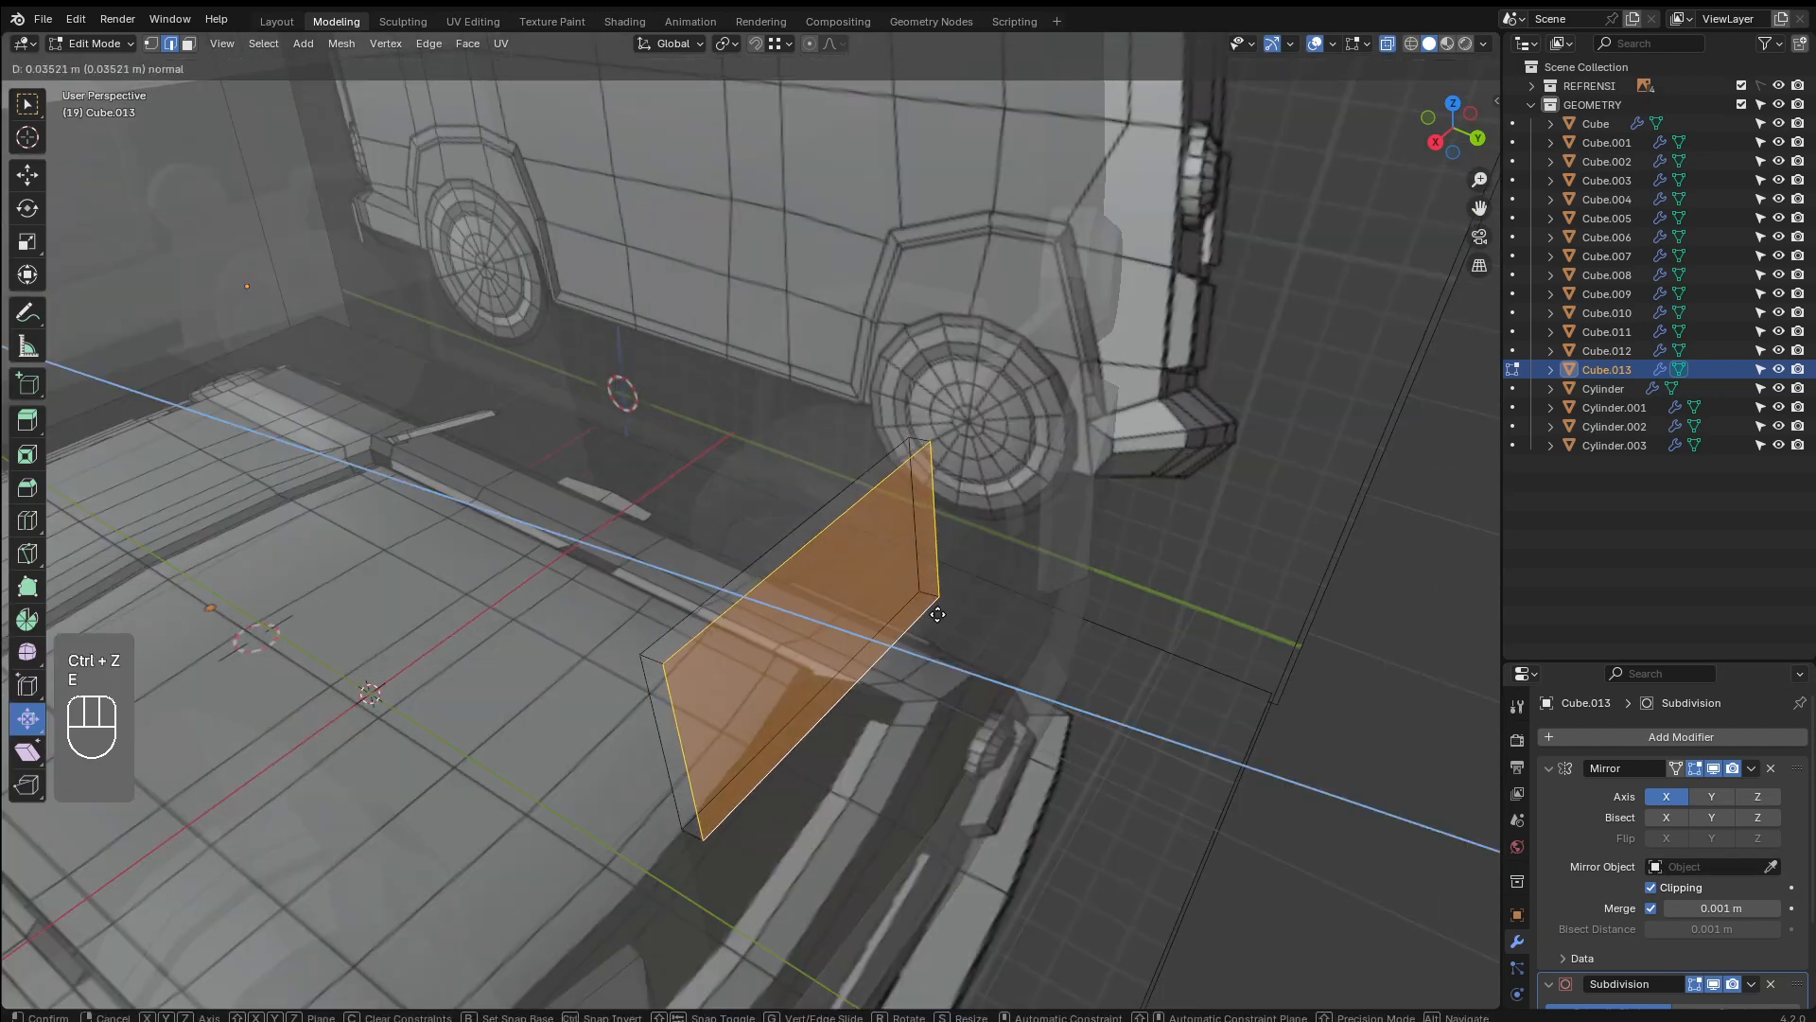
{"action": "left_click", "coordinate": [924, 655]}
{"action": "key", "text": "3"}
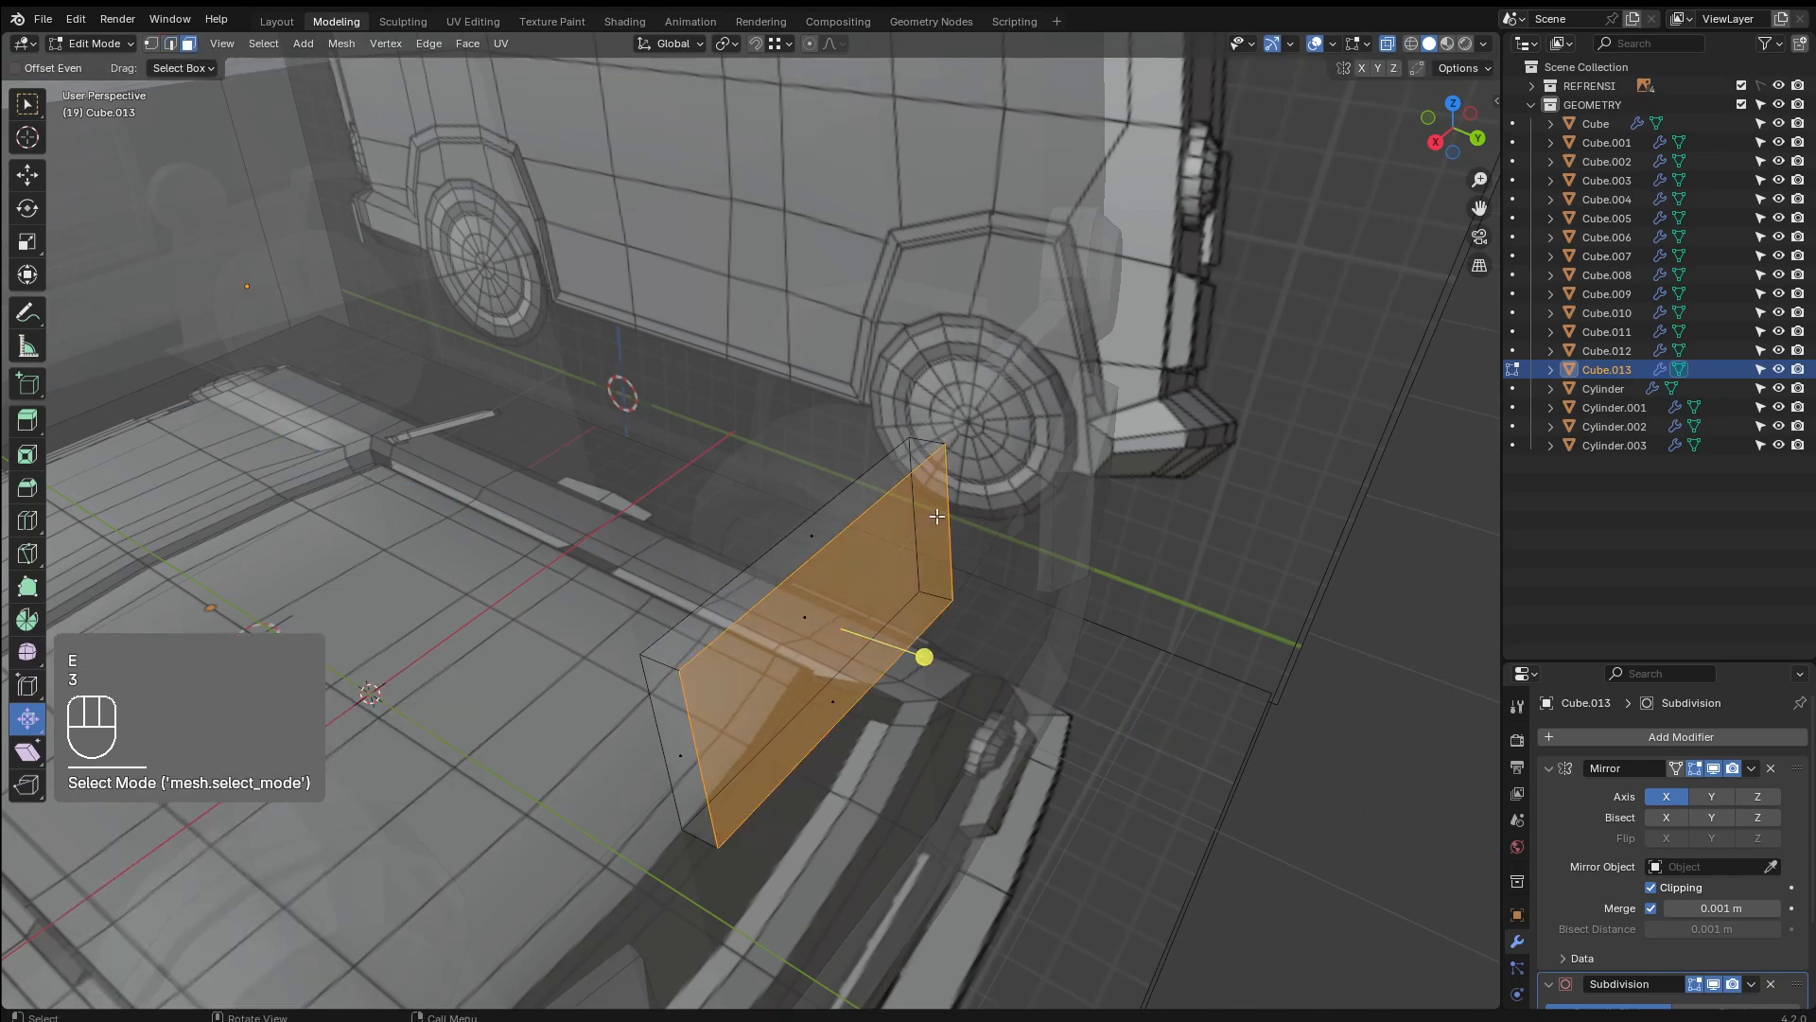
{"action": "left_click", "coordinate": [1064, 610]}
{"action": "mouse_move", "coordinate": [1063, 610]}
{"action": "middle_mouse_down"}
{"action": "mouse_move", "coordinate": [961, 576]}
{"action": "mouse_move", "coordinate": [1029, 609]}
{"action": "middle_mouse_up"}
{"action": "key", "text": "alt+z"}
{"action": "scroll", "coordinate": [961, 576], "scroll_direction": "down", "scroll_amount": 6}
{"action": "scroll", "coordinate": [836, 627], "scroll_direction": "up", "scroll_amount": 8}
{"action": "middle_click_drag", "start_coordinate": [829, 618], "coordinate": [820, 610]}
{"action": "scroll", "coordinate": [1005, 650], "scroll_direction": "down", "scroll_amount": 5}
{"action": "scroll", "coordinate": [1662, 863], "scroll_direction": "down", "scroll_amount": 1}
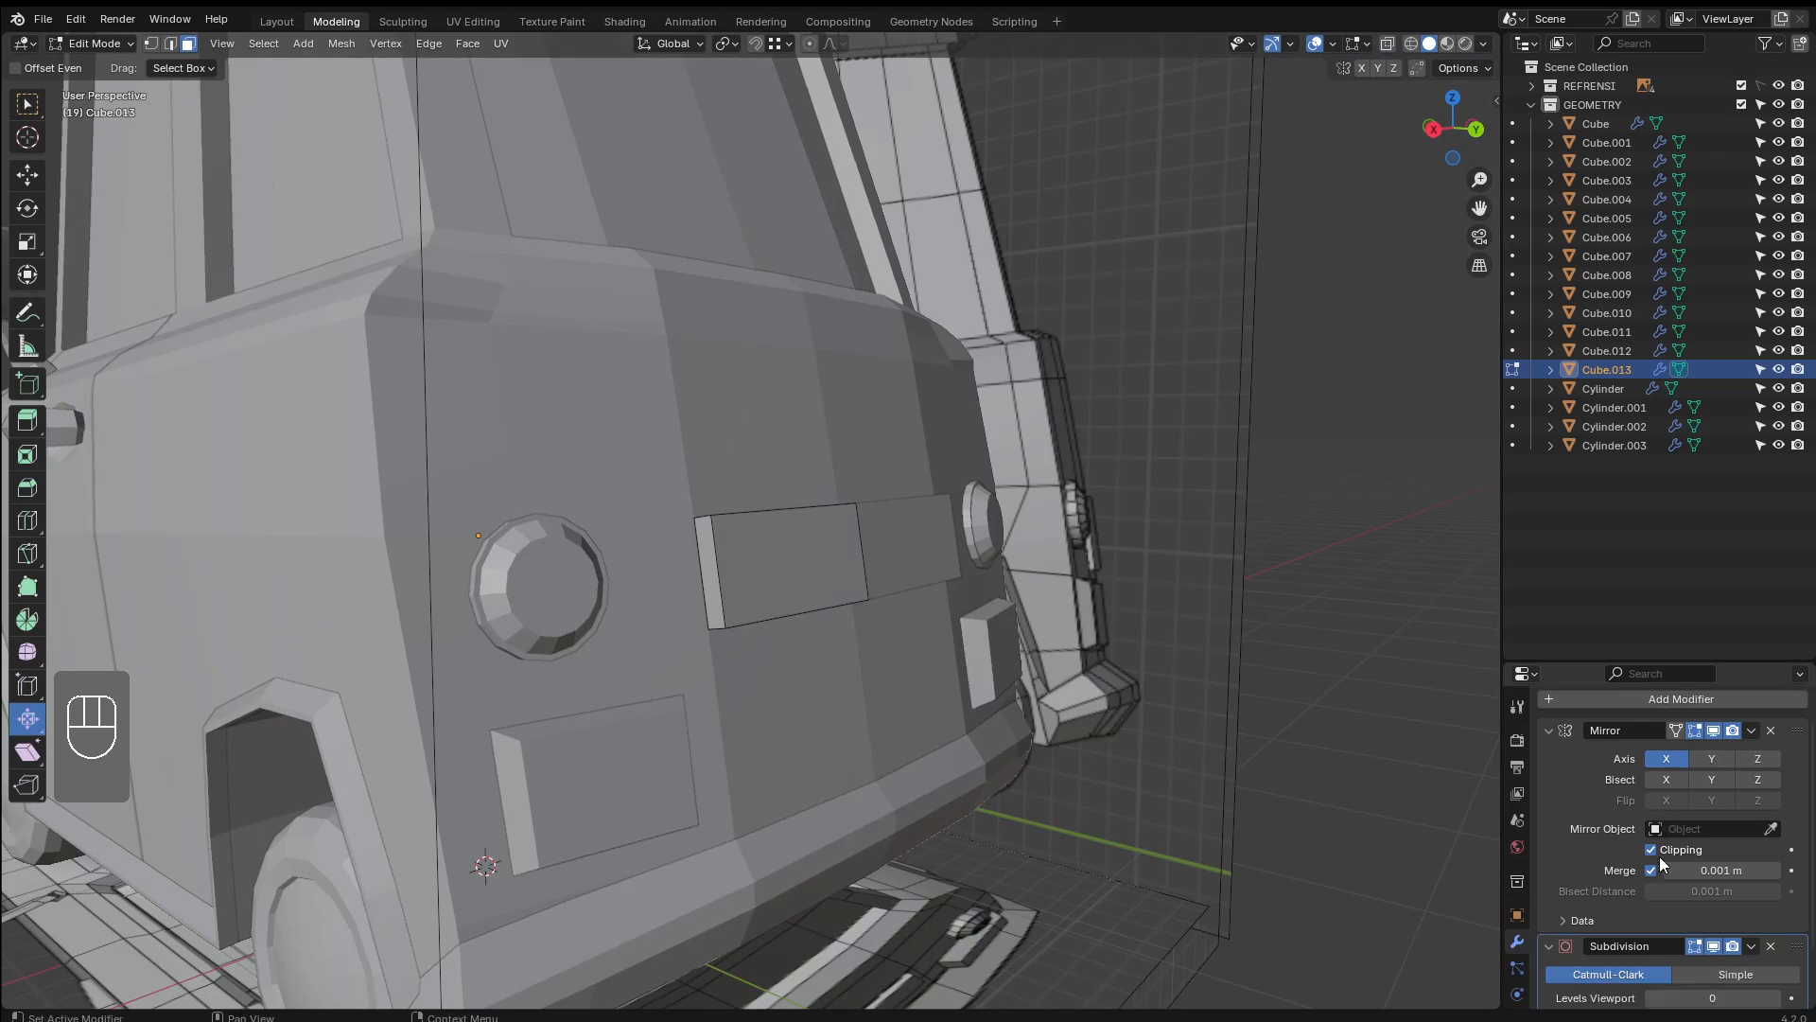
{"action": "scroll", "coordinate": [1662, 862], "scroll_direction": "down", "scroll_amount": 1}
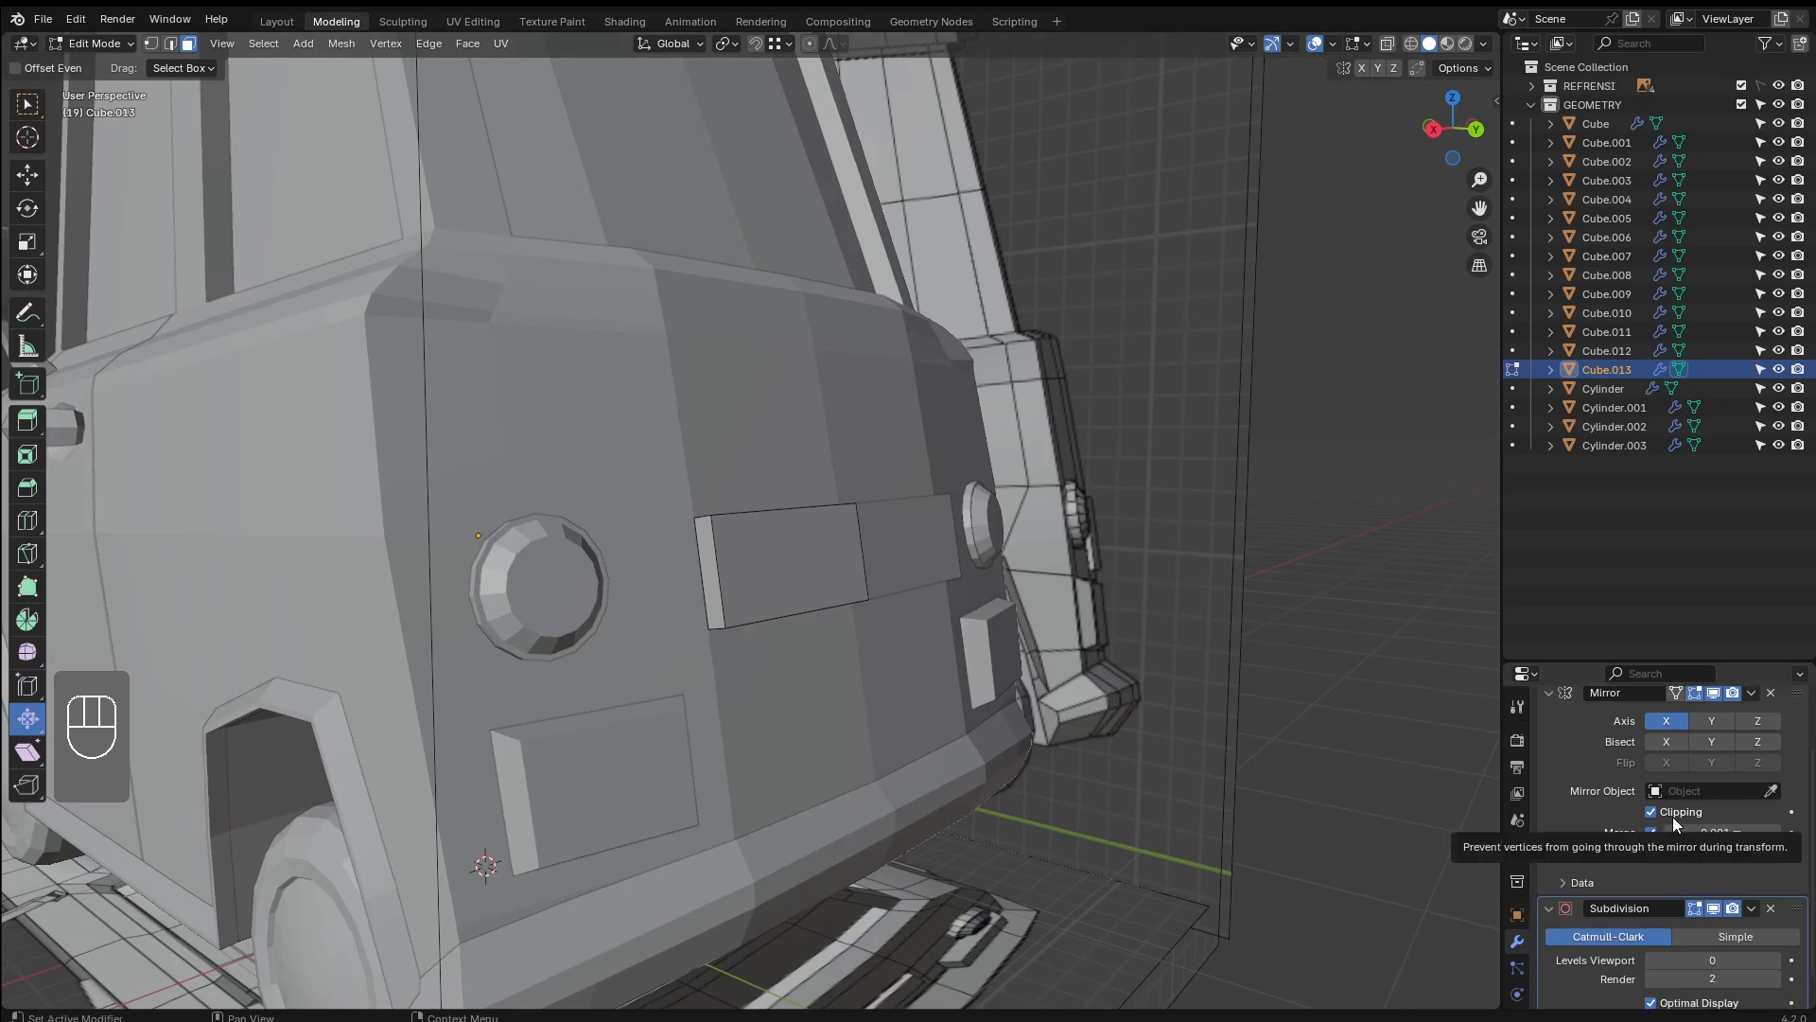
{"action": "key", "text": "Tab"}
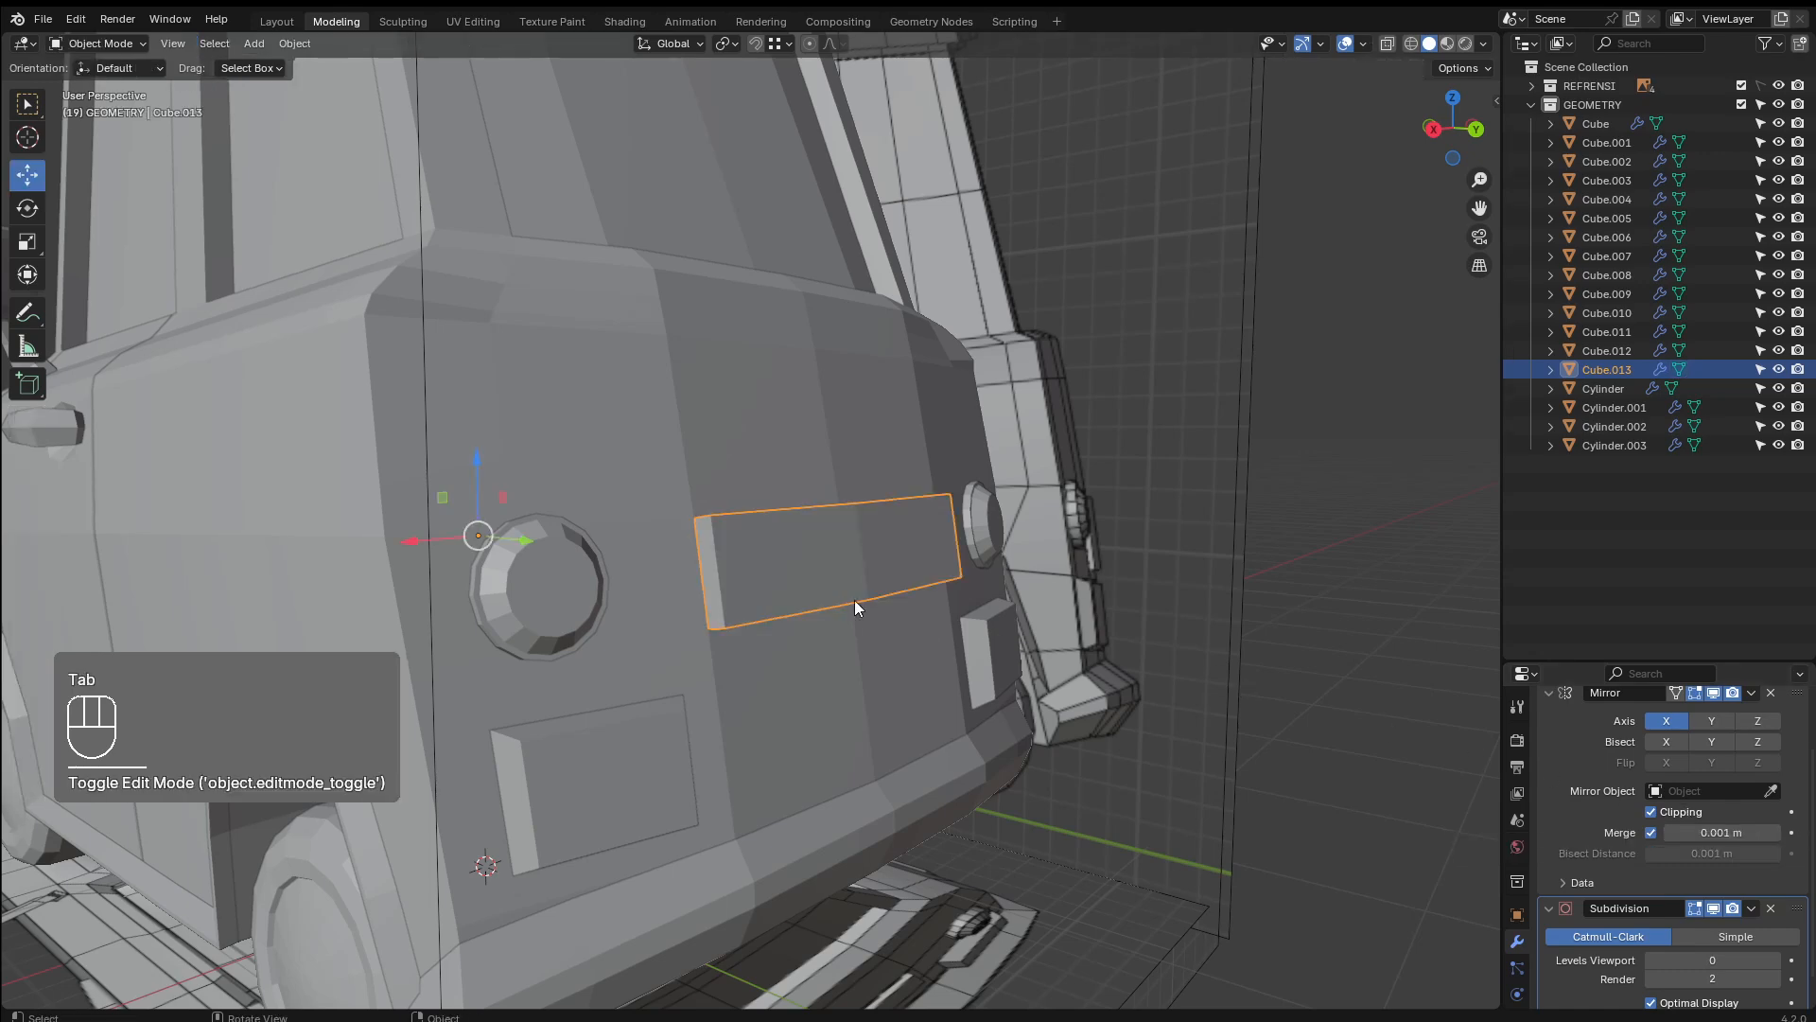
Examine the car's rear end around the thickened panel, the round lamp and the rectangular block below it
{"action": "scroll", "coordinate": [955, 700], "scroll_direction": "down", "scroll_amount": 5}
{"action": "left_click", "coordinate": [1069, 781]}
{"action": "middle_click_drag", "start_coordinate": [890, 714], "coordinate": [927, 714]}
{"action": "scroll", "coordinate": [659, 642], "scroll_direction": "up", "scroll_amount": 3}
{"action": "middle_click_drag", "start_coordinate": [587, 699], "coordinate": [710, 664], "text": "shift"}
{"action": "scroll", "coordinate": [709, 664], "scroll_direction": "up", "scroll_amount": 3}
{"action": "left_click", "coordinate": [767, 635]}
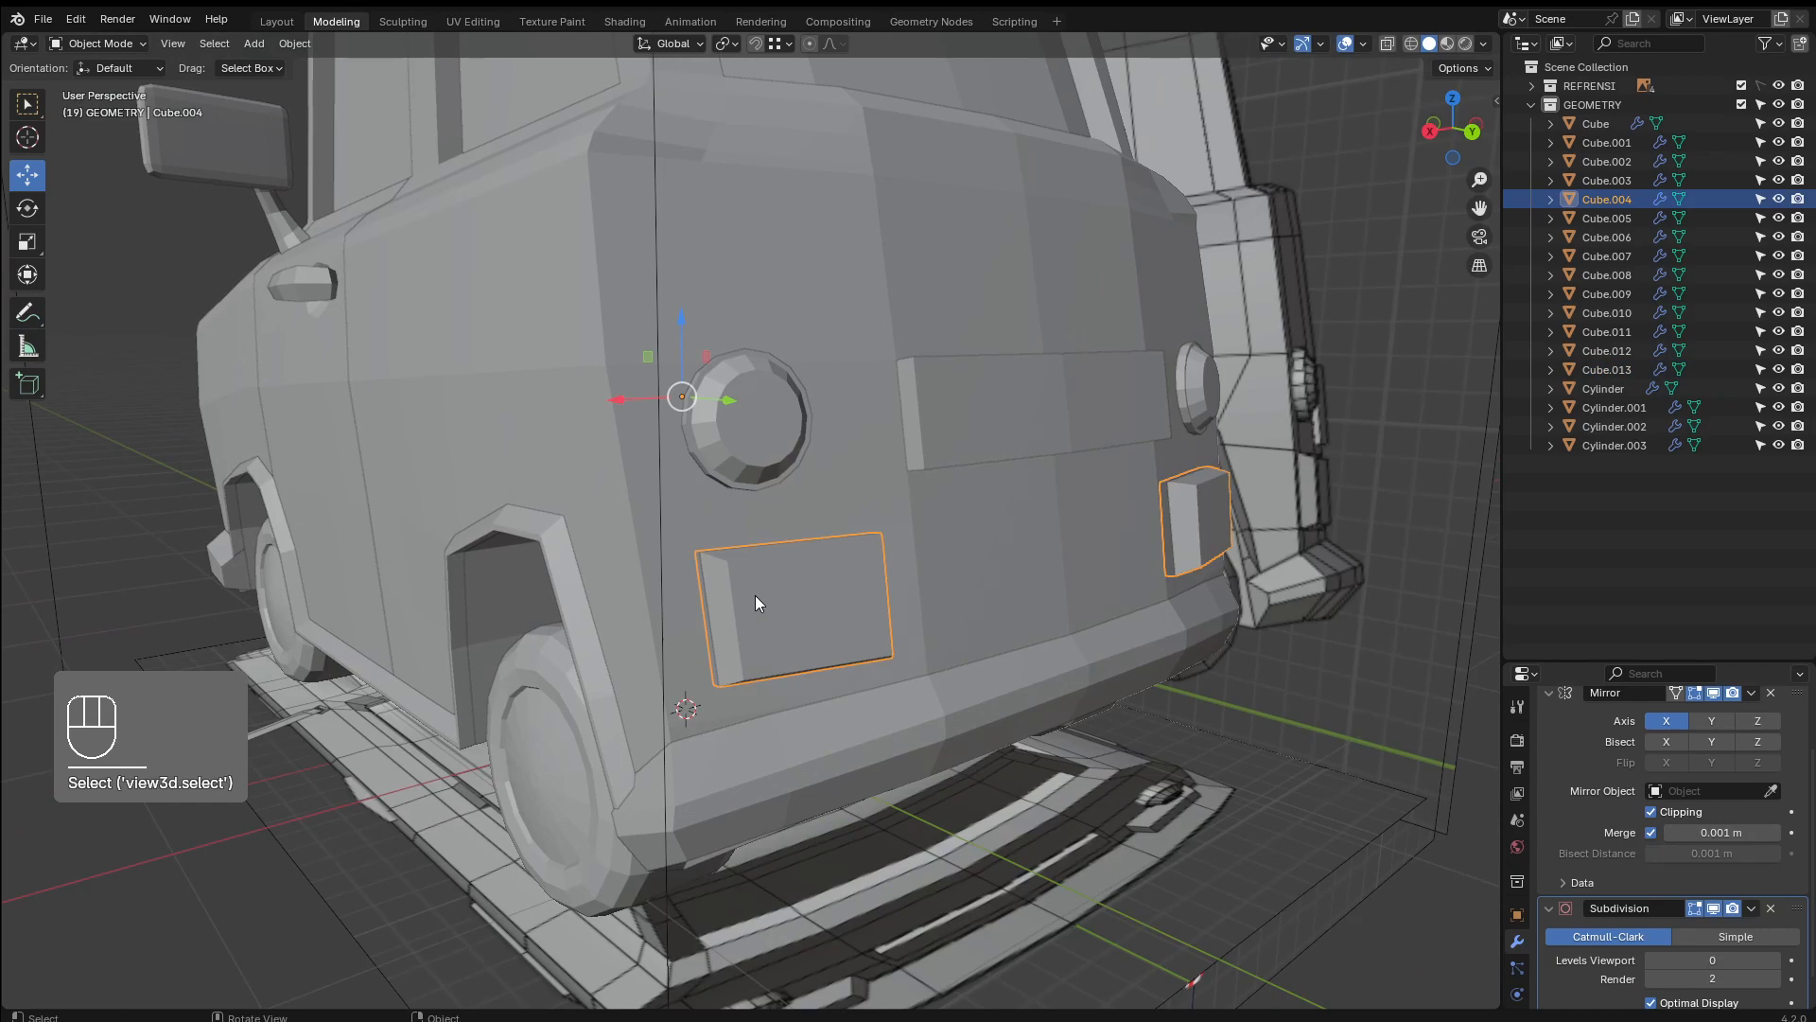
{"action": "middle_click_drag", "start_coordinate": [755, 594], "coordinate": [842, 621]}
{"action": "middle_click_drag", "start_coordinate": [842, 620], "coordinate": [810, 626], "text": "shift"}
Duplicate the front bumper's two front-facing faces nearest the centre in place and separate them into a new object
{"action": "scroll", "coordinate": [804, 639], "scroll_direction": "down", "scroll_amount": 5}
{"action": "middle_click_drag", "start_coordinate": [567, 652], "coordinate": [702, 641]}
{"action": "scroll", "coordinate": [691, 639], "scroll_direction": "up", "scroll_amount": 3}
{"action": "left_click", "coordinate": [581, 797]}
{"action": "middle_click_drag", "start_coordinate": [625, 875], "coordinate": [696, 713], "text": "shift"}
{"action": "scroll", "coordinate": [696, 721], "scroll_direction": "up", "scroll_amount": 8}
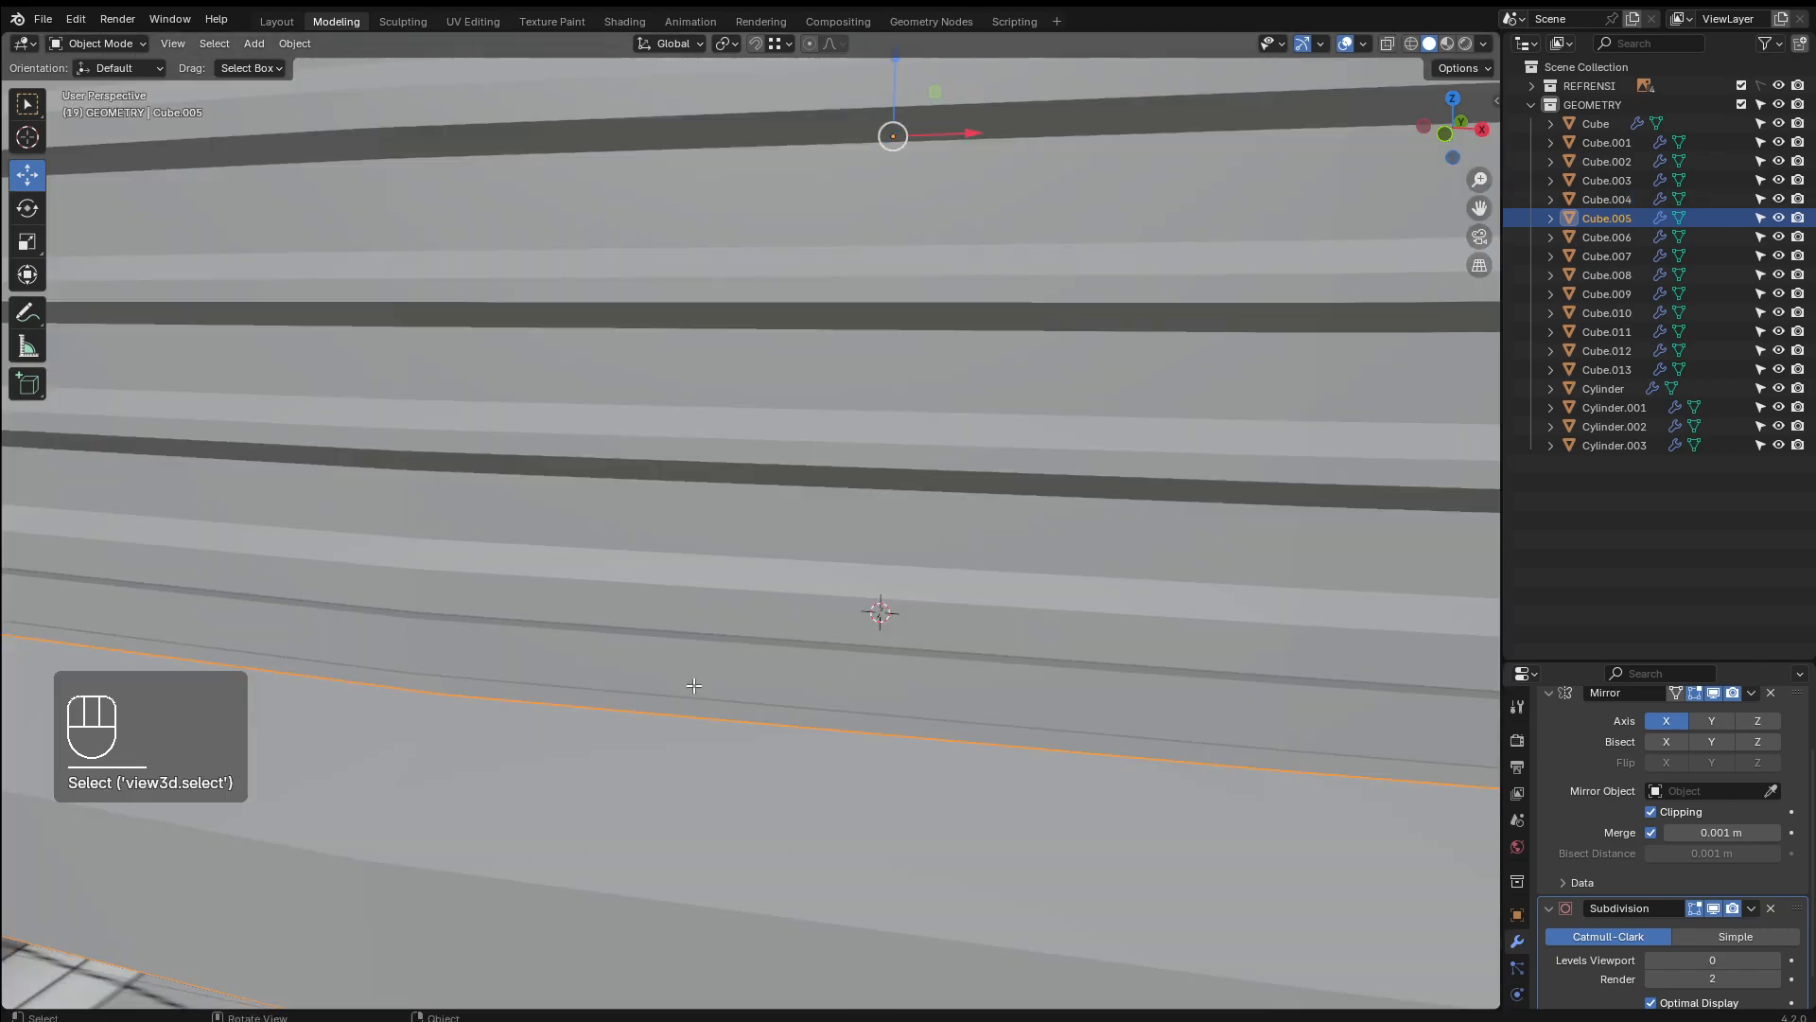
{"action": "key", "text": "Tab"}
{"action": "scroll", "coordinate": [697, 605], "scroll_direction": "down", "scroll_amount": 8}
{"action": "scroll", "coordinate": [697, 606], "scroll_direction": "up", "scroll_amount": 3}
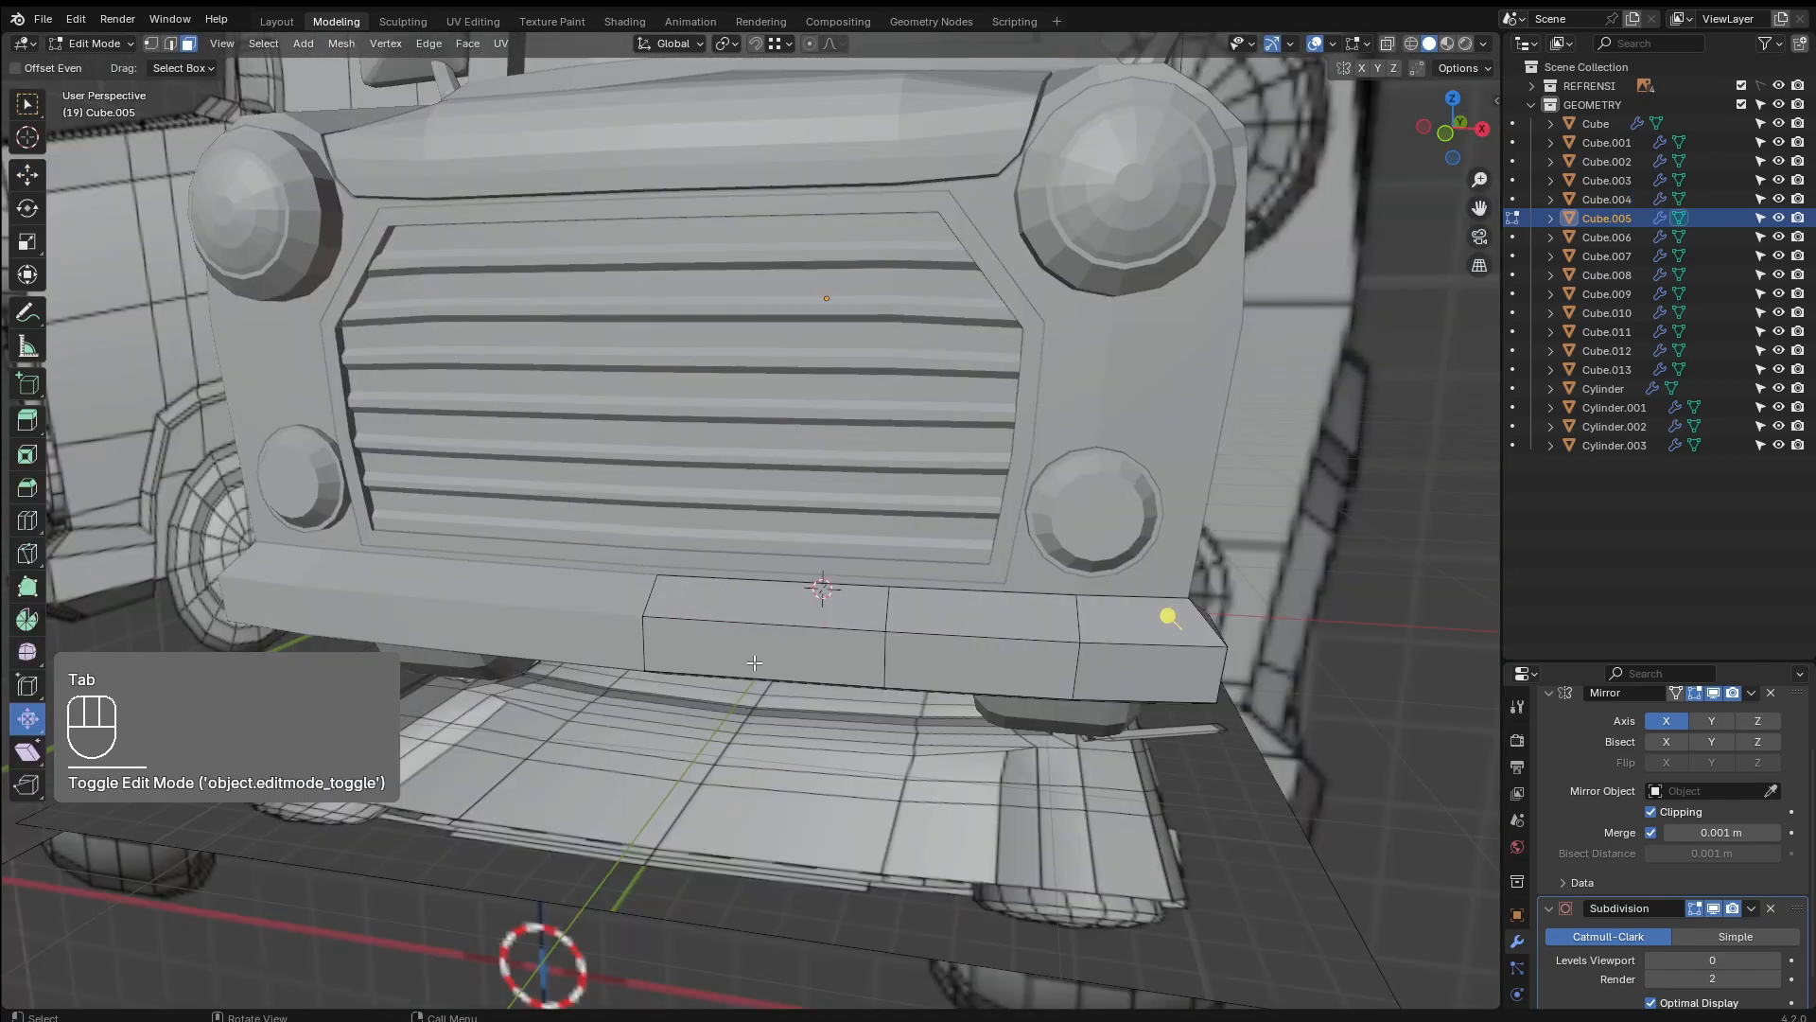
{"action": "left_click", "coordinate": [742, 685]}
{"action": "left_click", "coordinate": [865, 691], "text": "shift"}
{"action": "scroll", "coordinate": [855, 694], "scroll_direction": "up", "scroll_amount": 6}
{"action": "middle_click_drag", "start_coordinate": [817, 657], "coordinate": [739, 640]}
{"action": "scroll", "coordinate": [804, 666], "scroll_direction": "down", "scroll_amount": 10}
{"action": "key", "text": "grave"}
{"action": "left_click", "coordinate": [880, 718]}
{"action": "scroll", "coordinate": [841, 649], "scroll_direction": "down", "scroll_amount": 3}
{"action": "key", "text": "shift+d"}
{"action": "key", "text": "Escape"}
{"action": "key", "text": "p"}
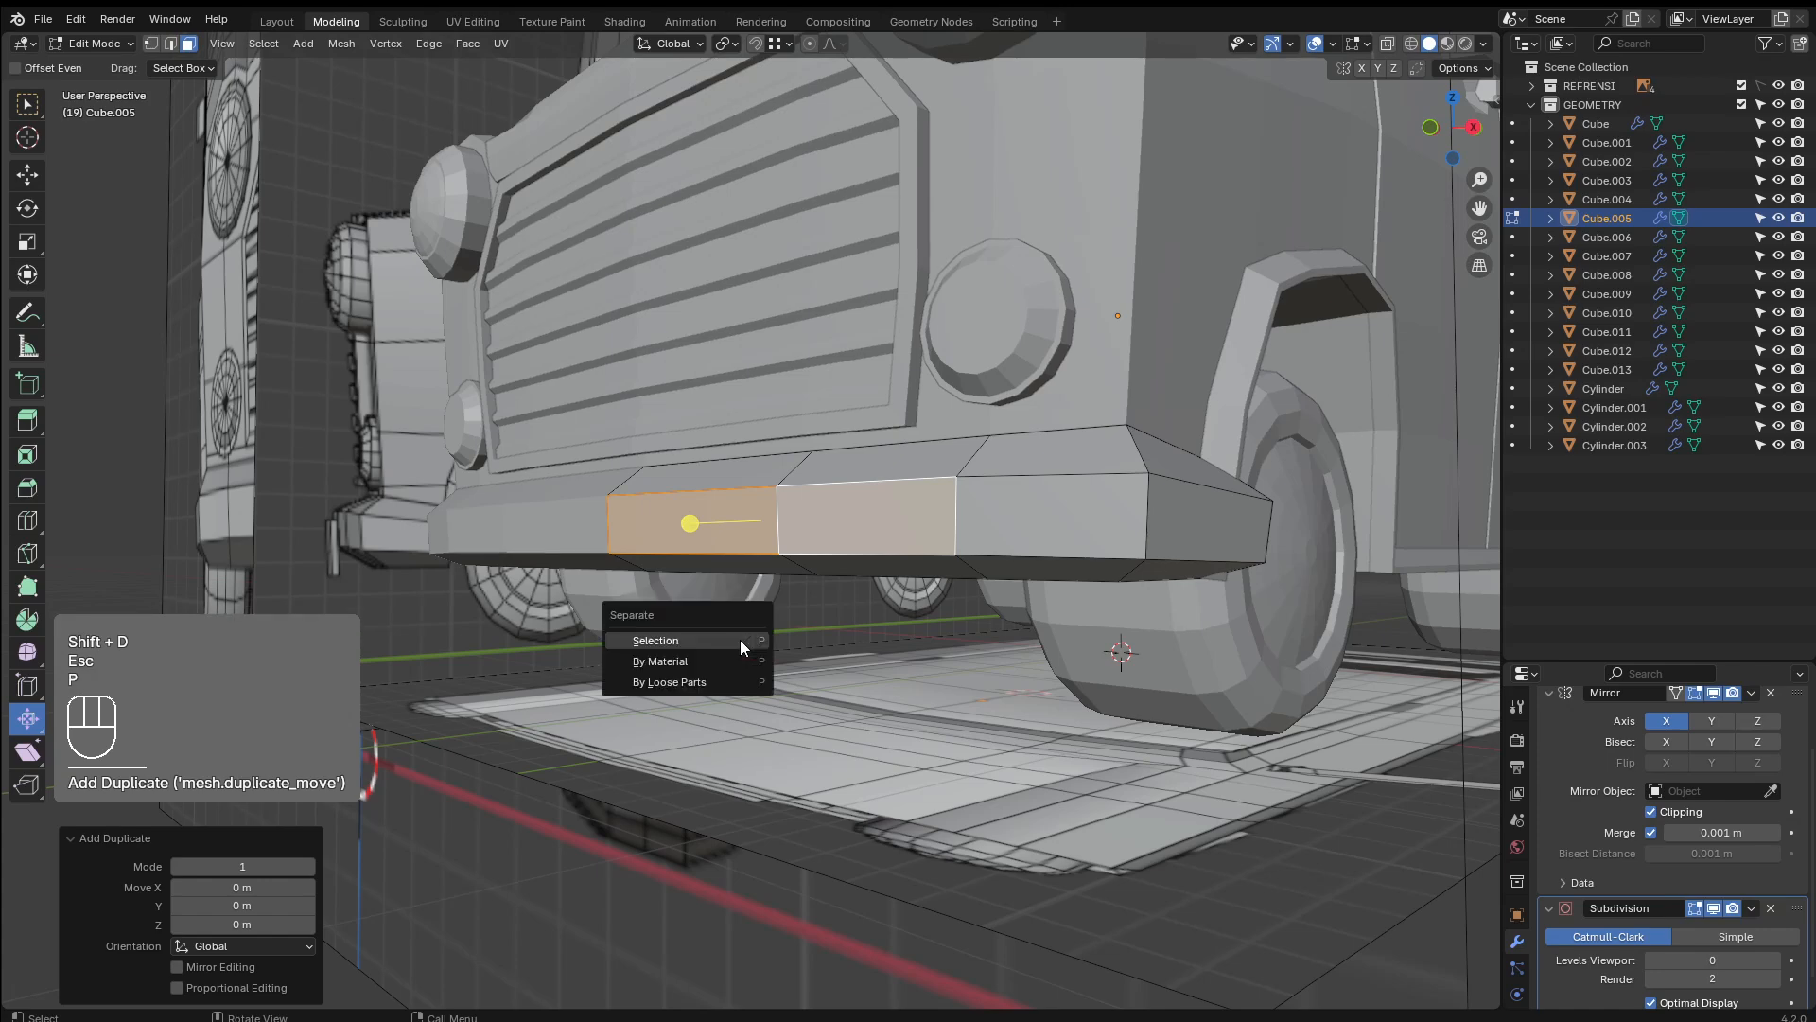
{"action": "left_click", "coordinate": [739, 640]}
{"action": "key", "text": "Tab"}
Move the bottom edges of the separated front bumper panel down along the Z axis
{"action": "left_click", "coordinate": [728, 506]}
{"action": "key", "text": "Tab"}
{"action": "key", "text": "2"}
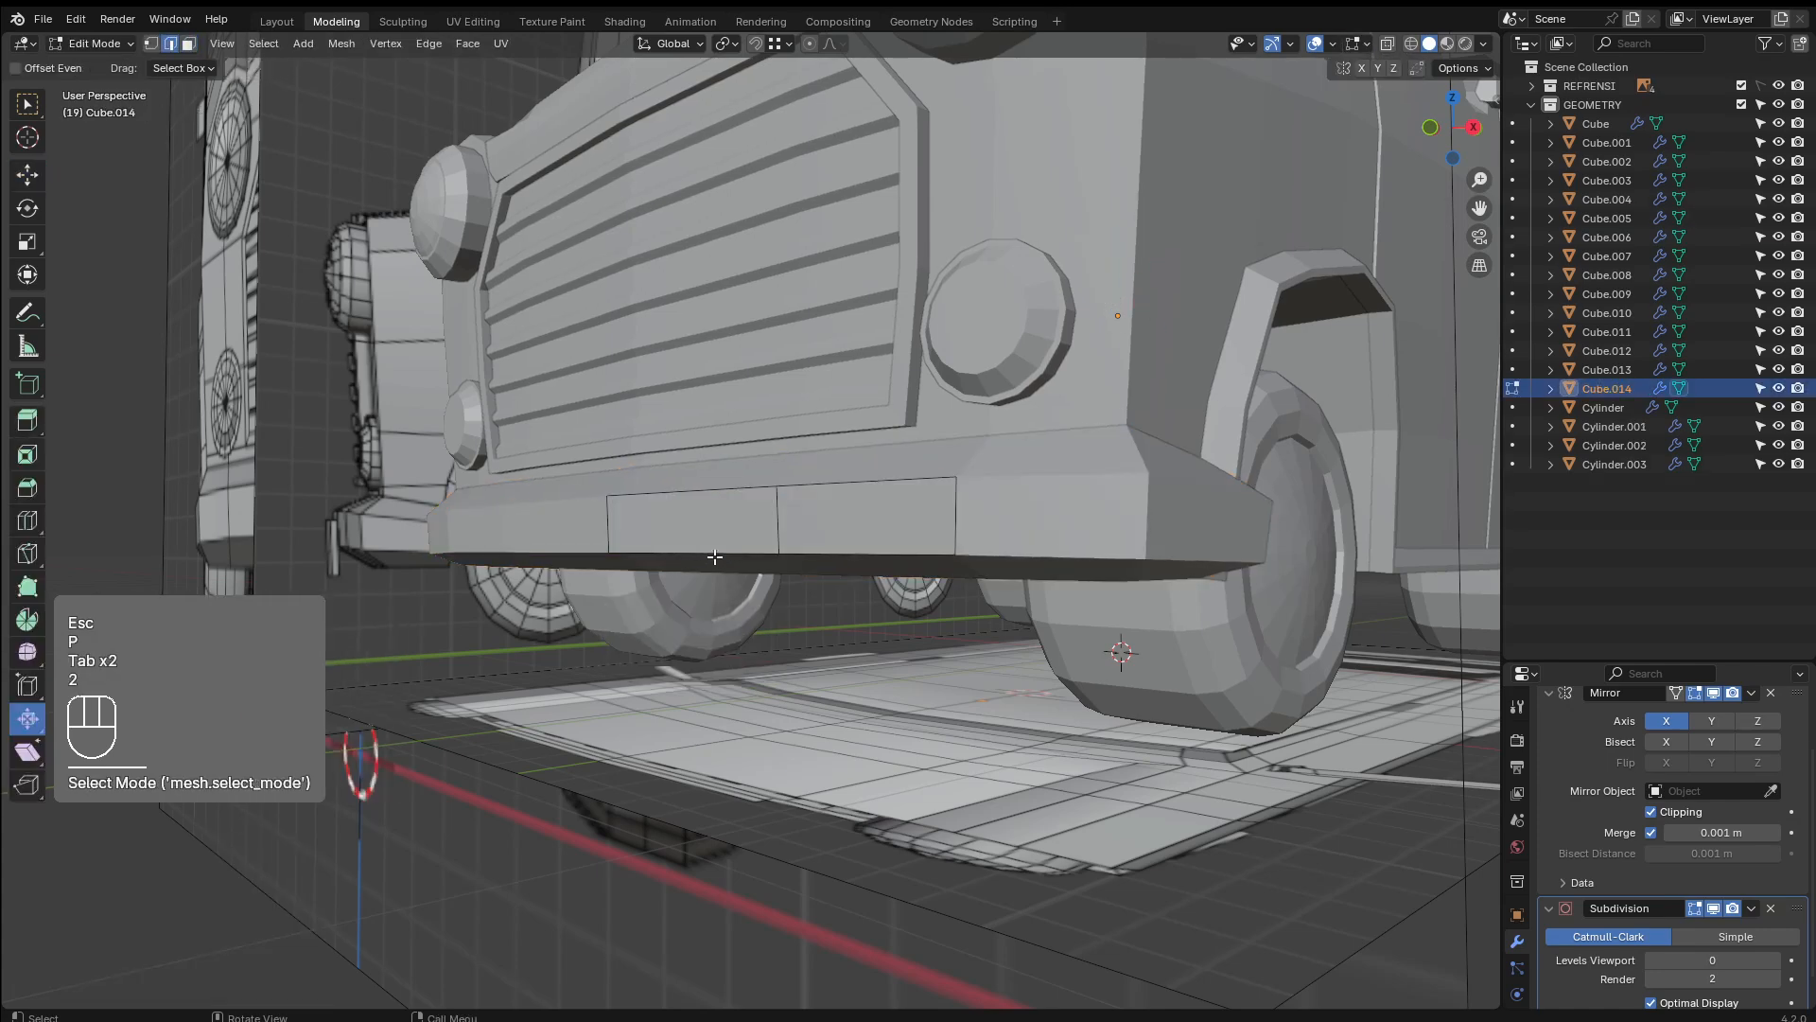
{"action": "left_click", "coordinate": [719, 555], "text": "shift"}
{"action": "key", "text": "g"}
{"action": "key", "text": "z"}
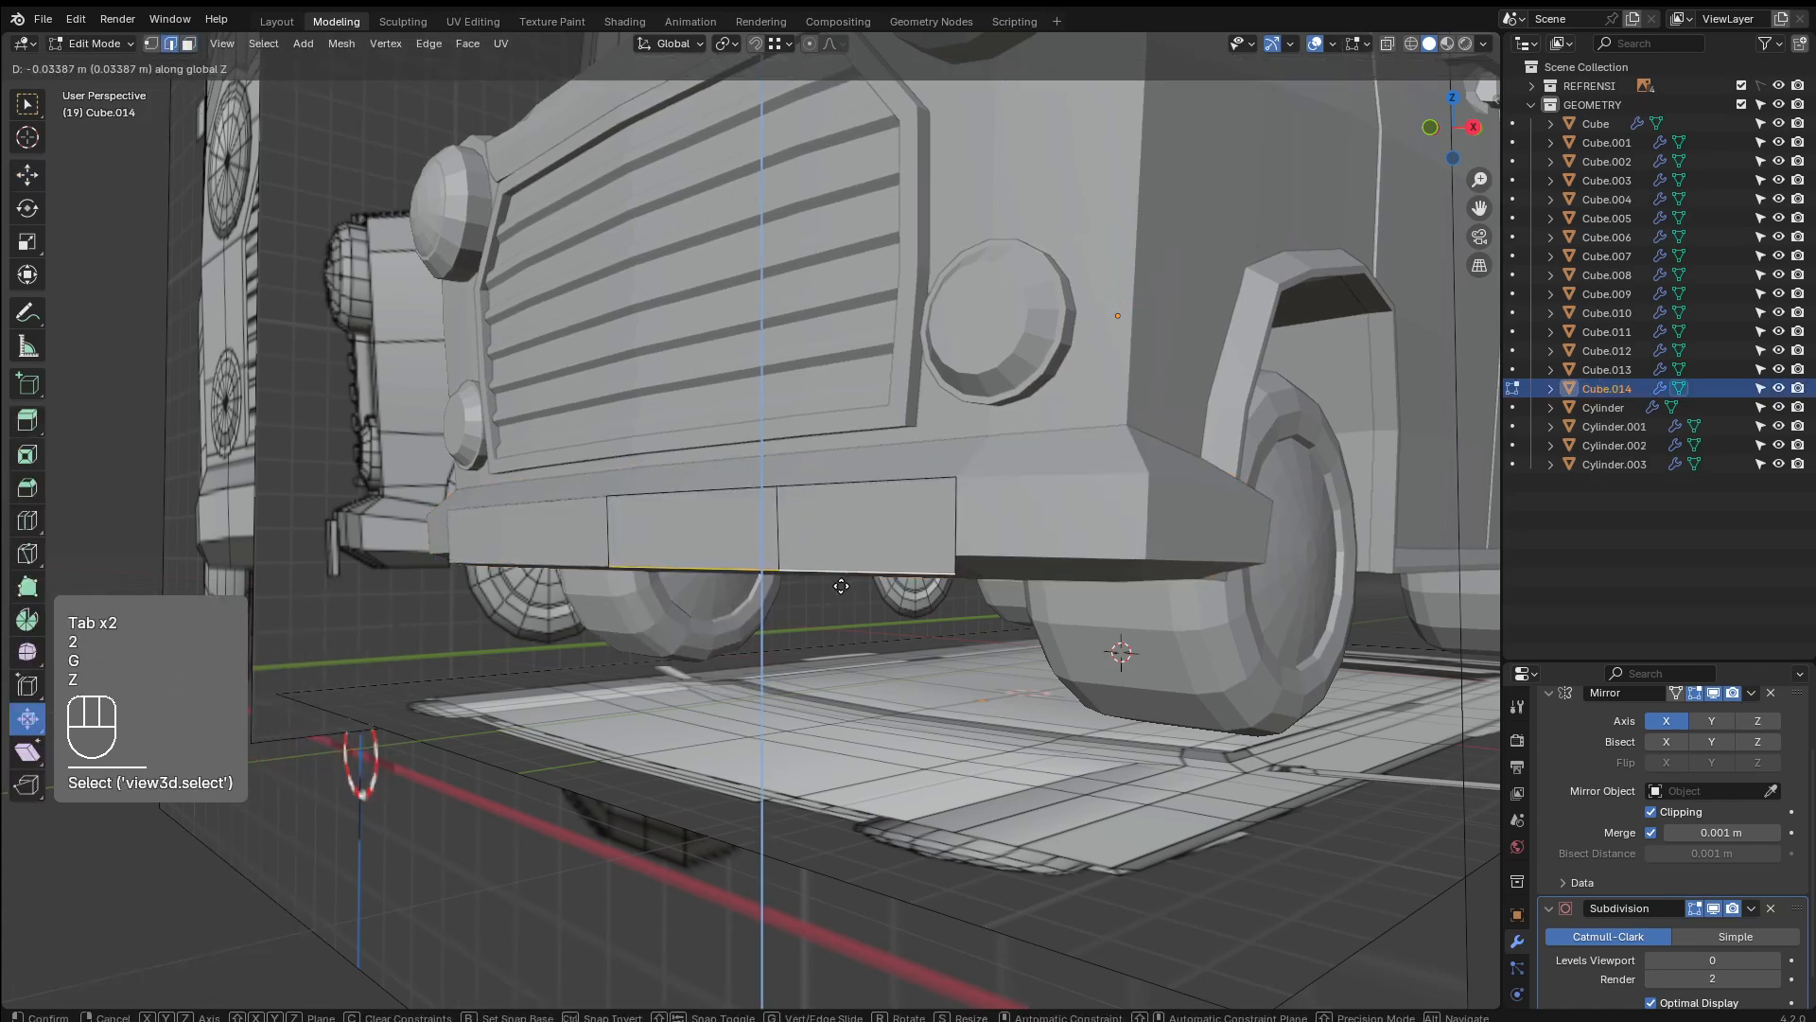
{"action": "left_click", "coordinate": [844, 603]}
Edge-slide the front panel's outer side edge inward with a factor of about 0.715
{"action": "key", "text": "2"}
{"action": "left_click", "coordinate": [930, 560]}
{"action": "middle_click_drag", "start_coordinate": [913, 570], "coordinate": [1003, 604]}
{"action": "key", "text": "g"}
{"action": "left_click", "coordinate": [865, 591]}
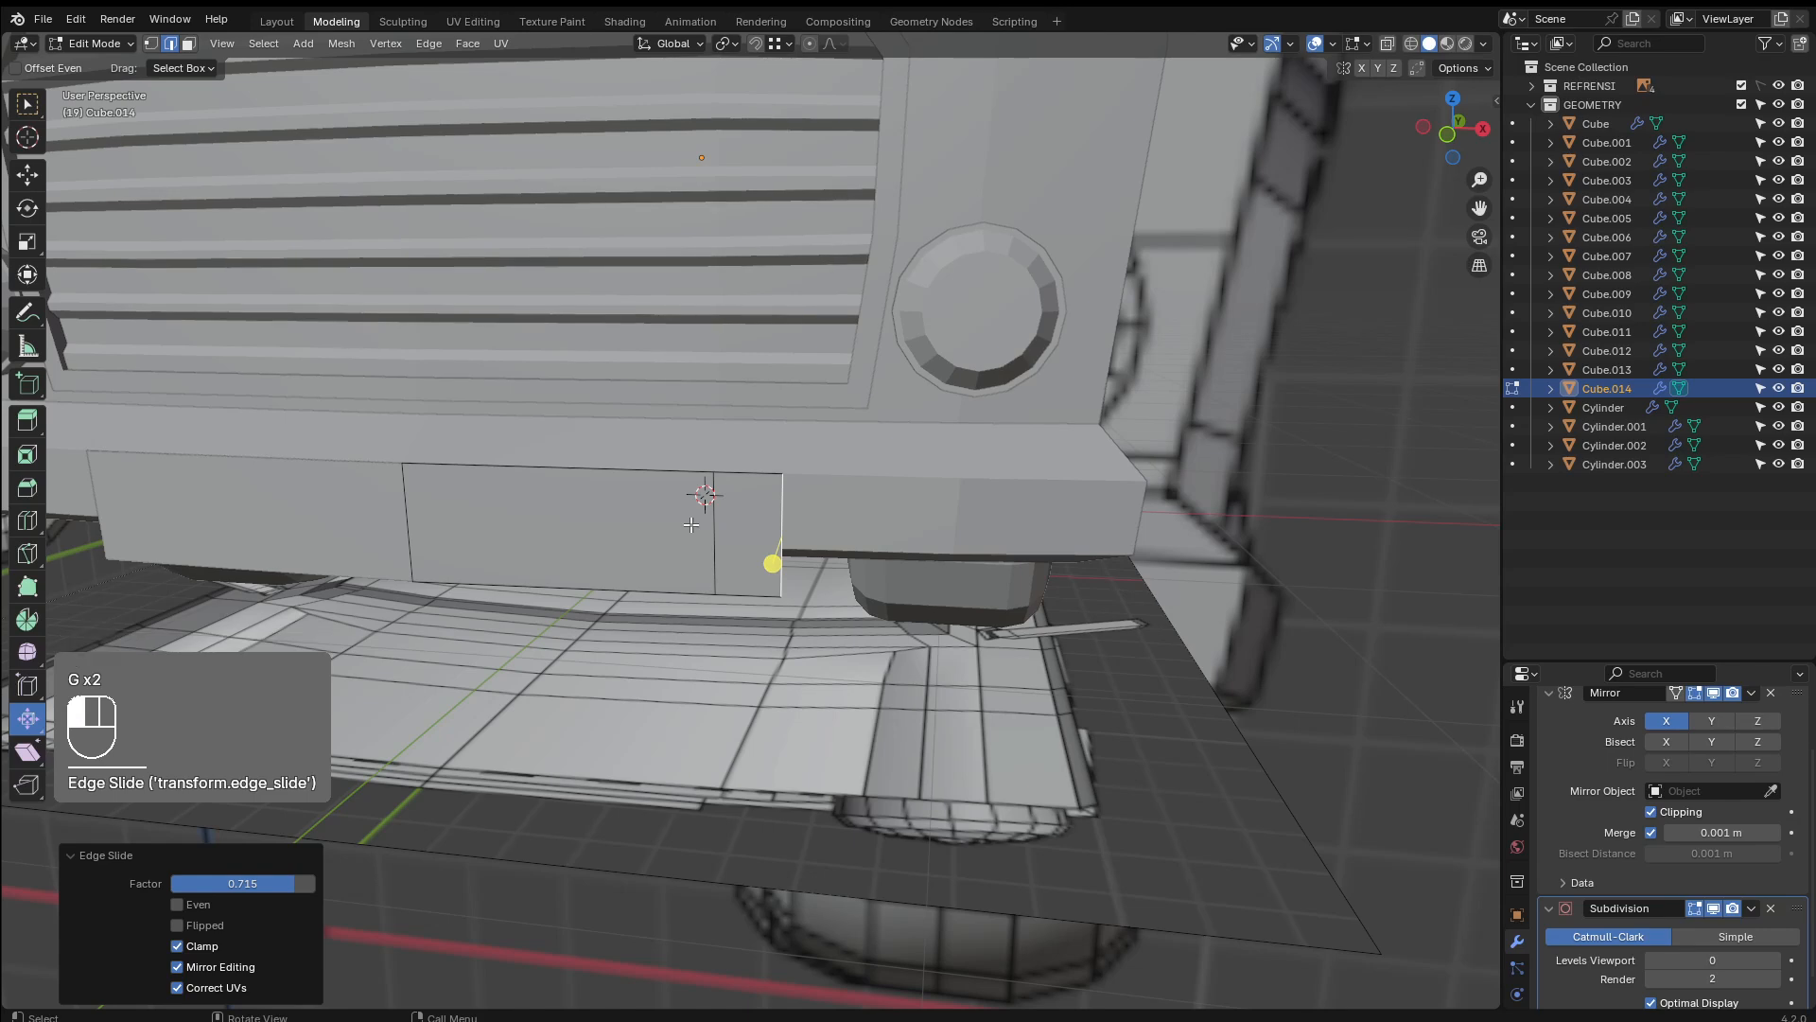
Edge-slide the front panel's inner vertical dividing edge toward the car's centre line
{"action": "left_click", "coordinate": [698, 526]}
{"action": "middle_click_drag", "start_coordinate": [700, 526], "coordinate": [739, 577]}
{"action": "key", "text": "g"}
{"action": "key", "text": "g"}
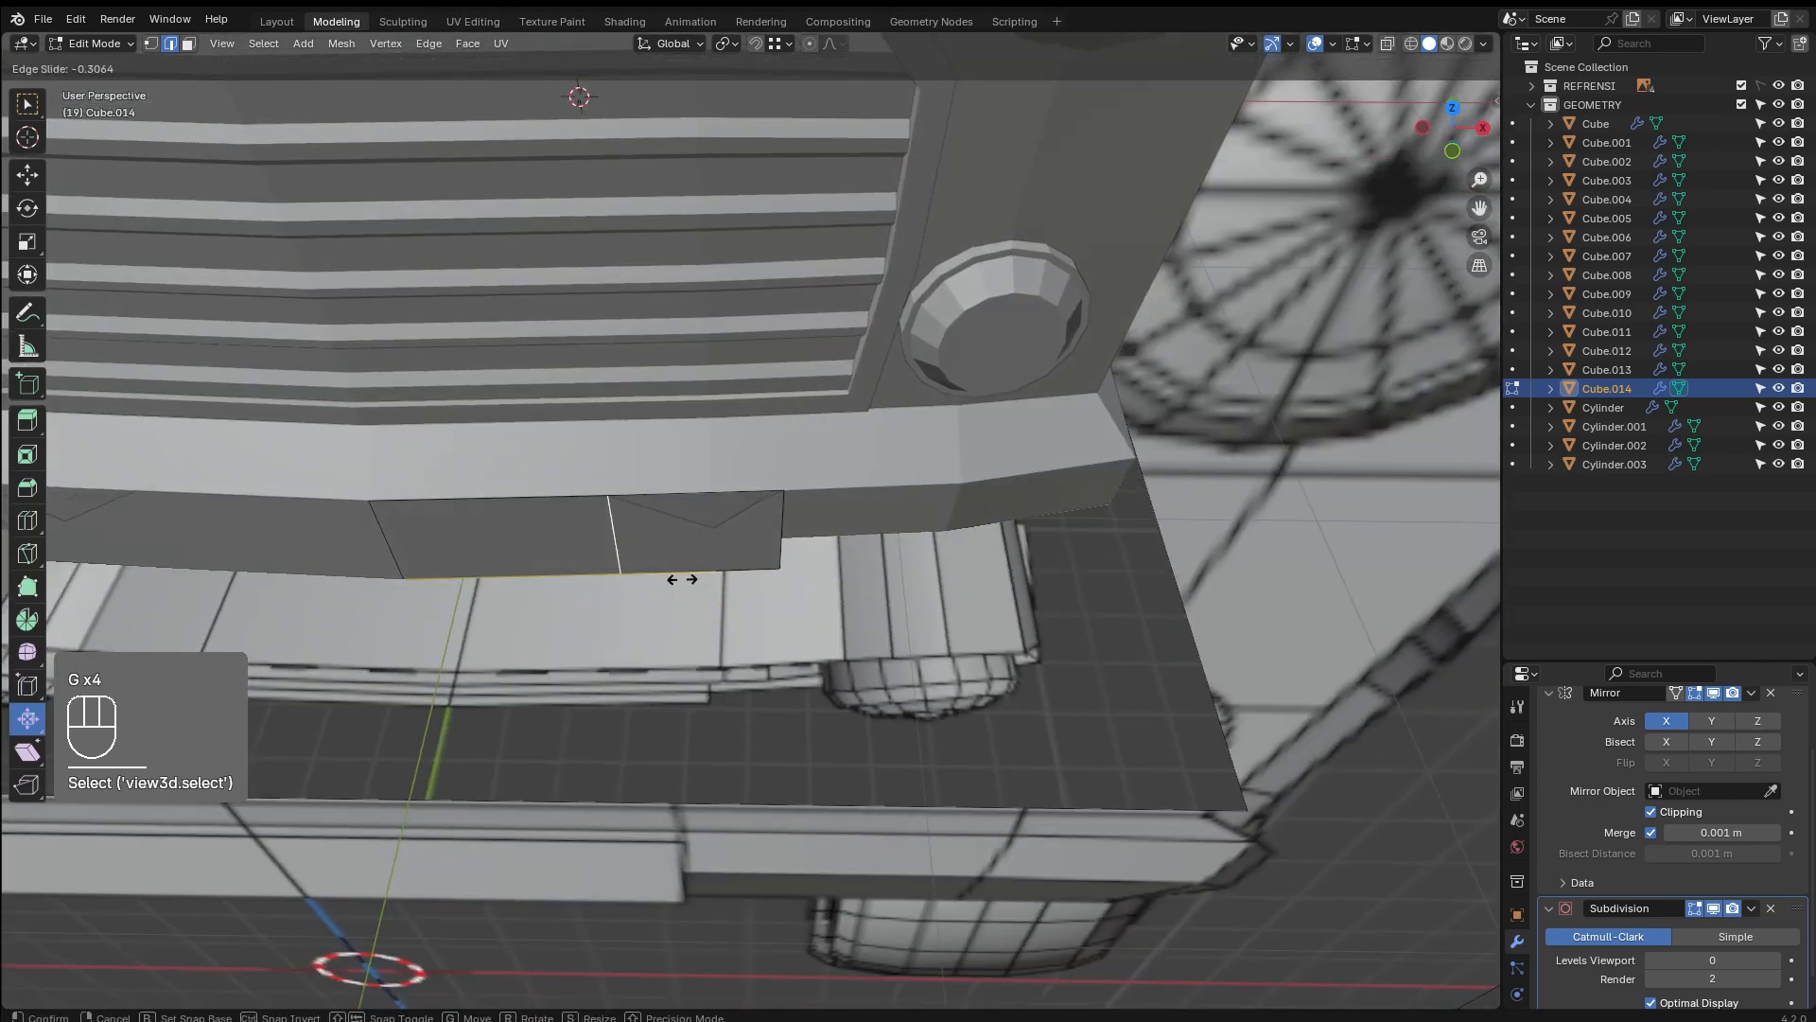
{"action": "left_click", "coordinate": [672, 572]}
Extrude the entire front bumper panel outward along its normal by about 0.043 m
{"action": "key", "text": "a"}
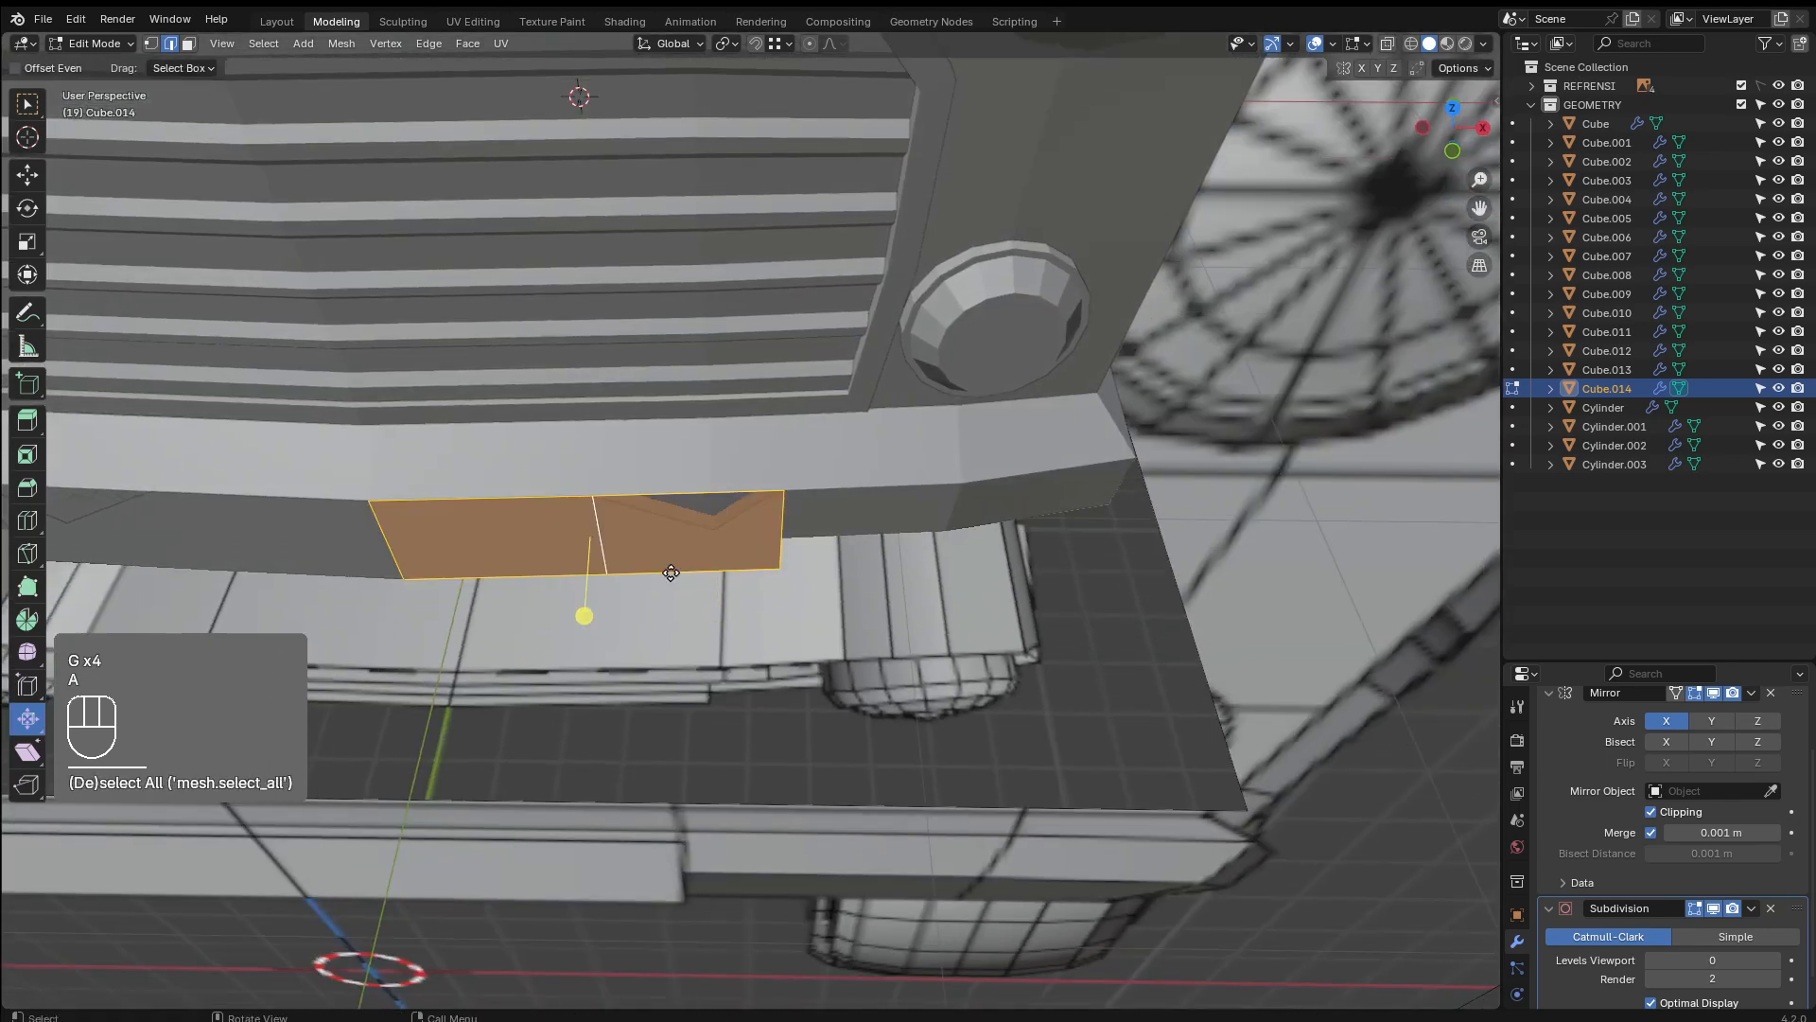
{"action": "key", "text": "e"}
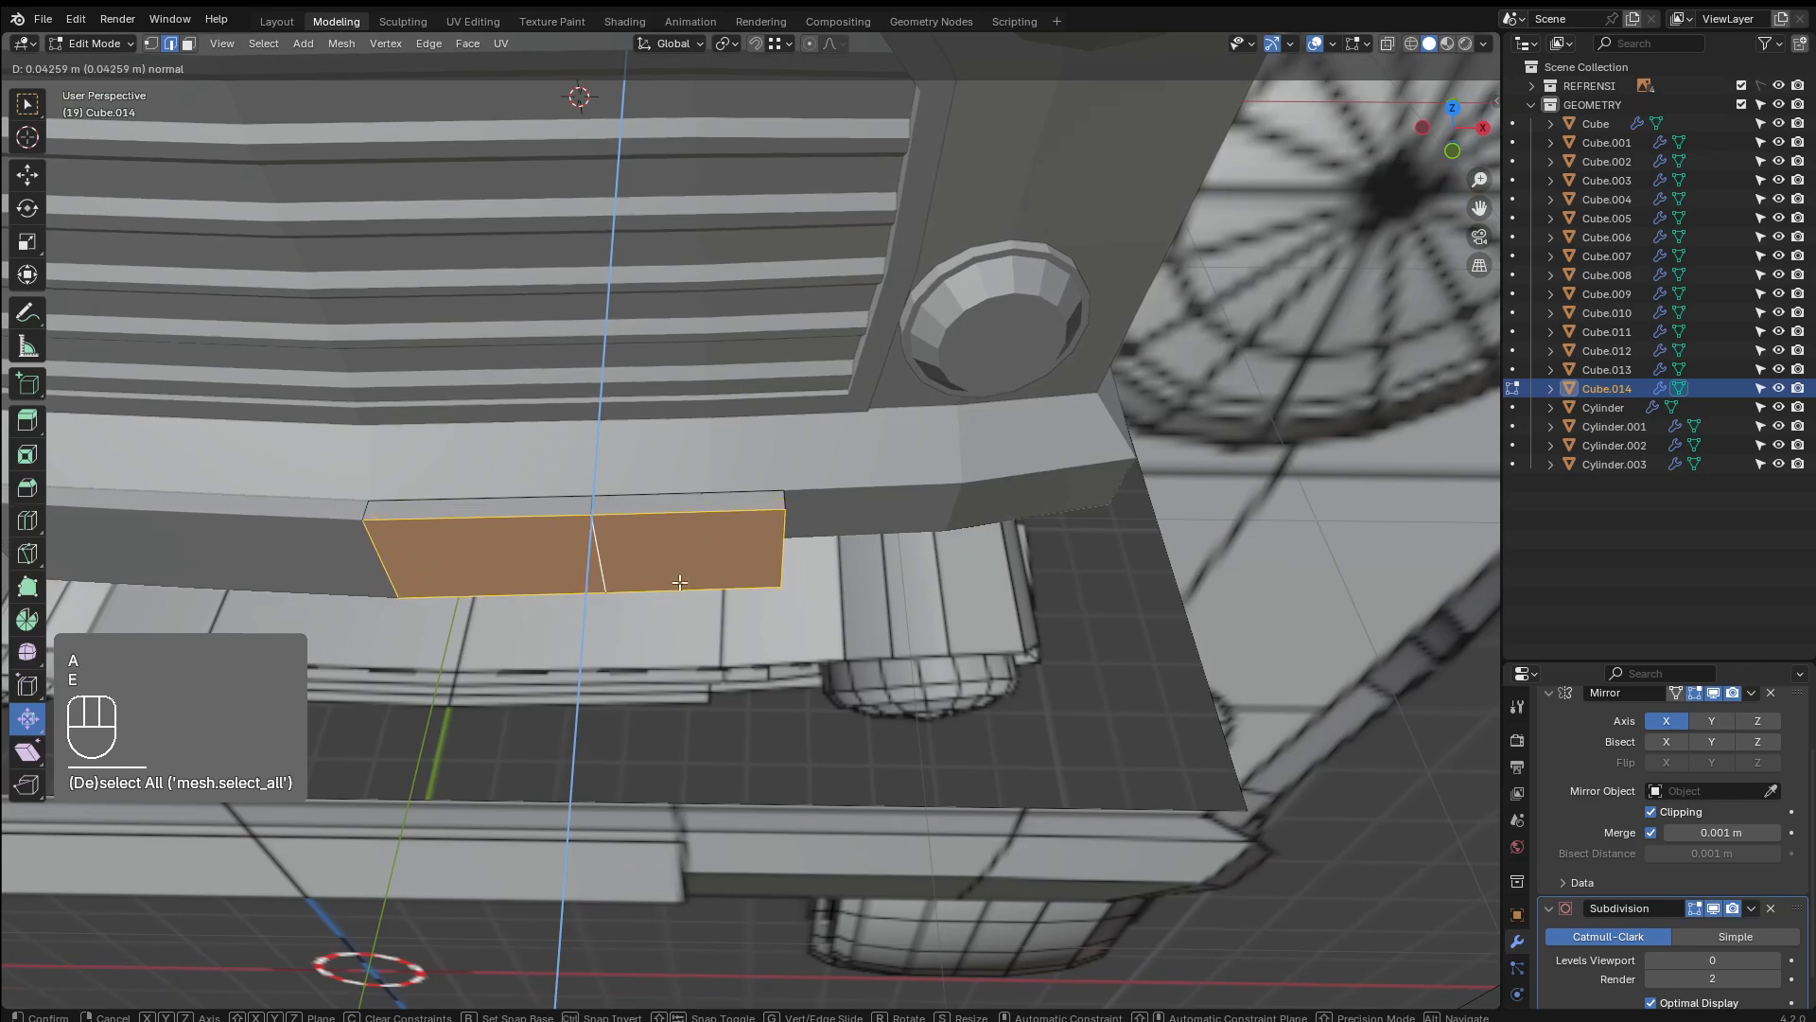
{"action": "left_click", "coordinate": [679, 583]}
{"action": "scroll", "coordinate": [850, 622], "scroll_direction": "down", "scroll_amount": 5}
{"action": "key", "text": "Tab"}
{"action": "middle_click_drag", "start_coordinate": [849, 622], "coordinate": [844, 503]}
{"action": "scroll", "coordinate": [723, 583], "scroll_direction": "up", "scroll_amount": 3}
{"action": "scroll", "coordinate": [667, 560], "scroll_direction": "up", "scroll_amount": 2}
{"action": "middle_click_drag", "start_coordinate": [724, 583], "coordinate": [780, 602]}
Dissolve the vertical edge loop dividing the front bumper plate, return to Object Mode and deselect the plate
{"action": "key", "text": "Tab"}
{"action": "key", "text": "3"}
{"action": "left_click", "coordinate": [685, 575]}
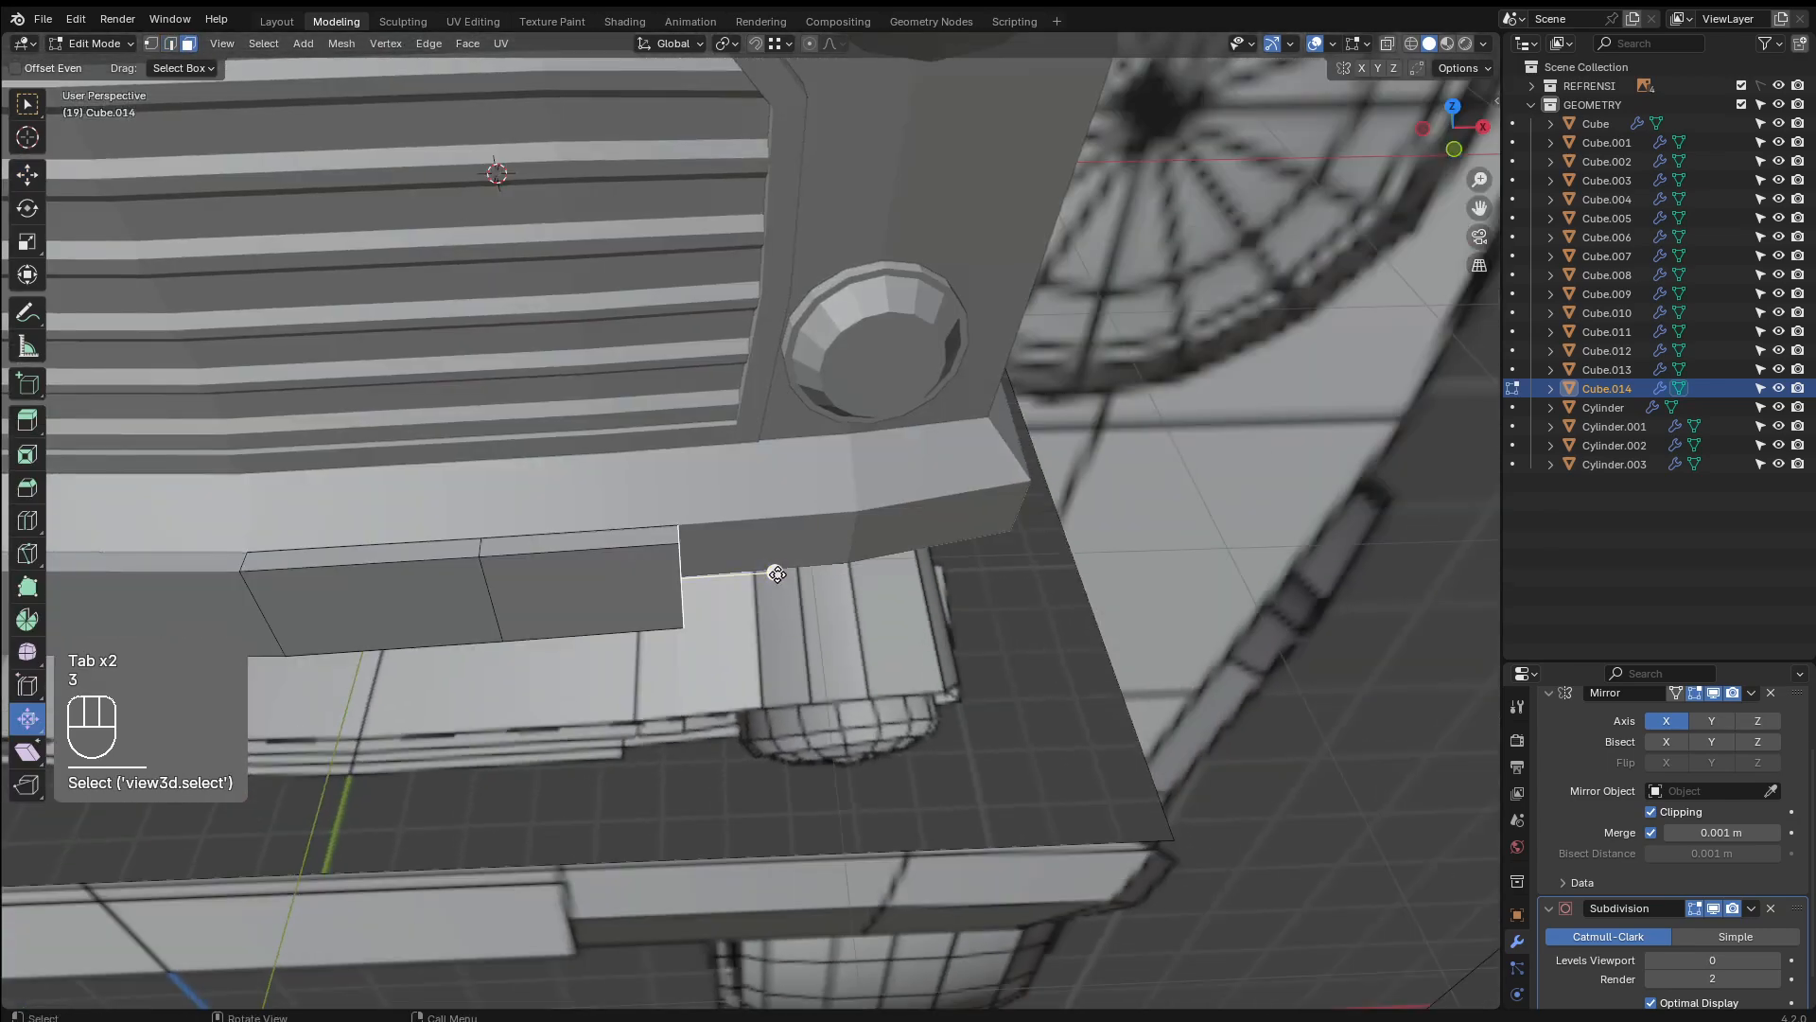
{"action": "left_click_drag", "start_coordinate": [776, 574], "coordinate": [580, 617]}
{"action": "key", "text": "2"}
{"action": "left_click", "coordinate": [498, 608]}
{"action": "left_click", "coordinate": [497, 608], "text": "alt"}
{"action": "scroll", "coordinate": [568, 629], "scroll_direction": "down", "scroll_amount": 4}
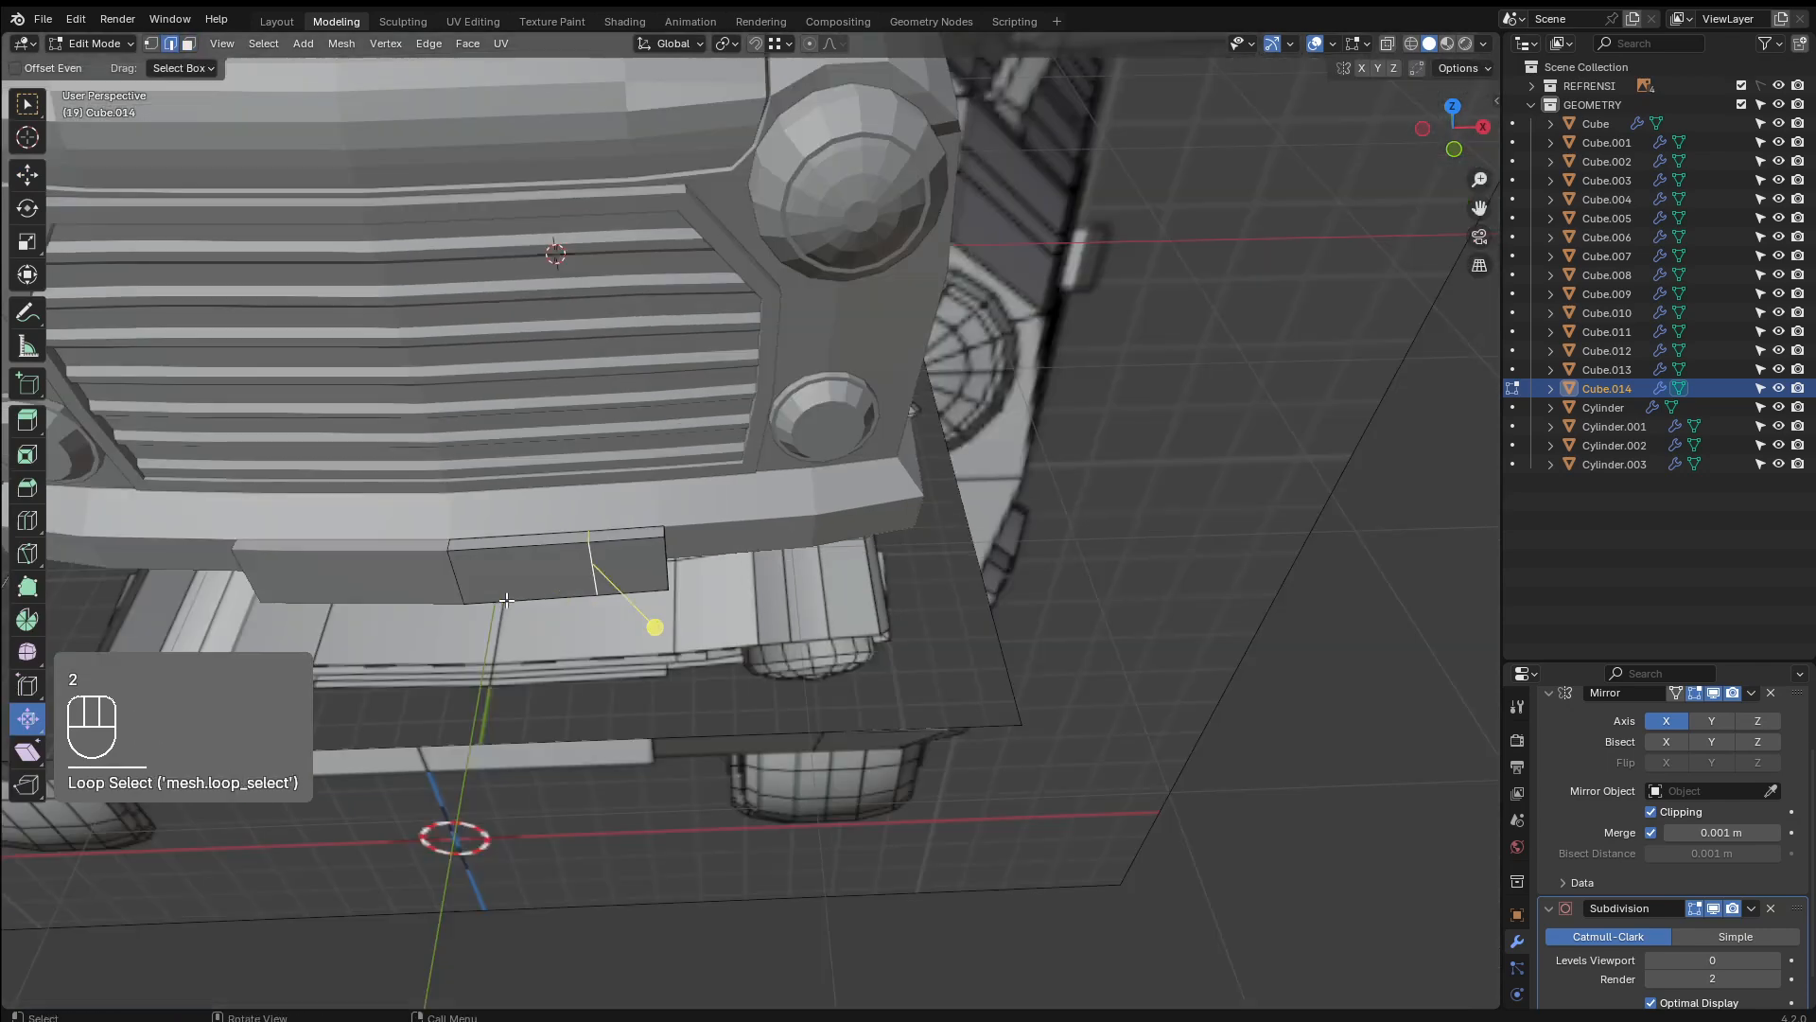
{"action": "key", "text": "ctrl+x"}
{"action": "left_click", "coordinate": [699, 660]}
{"action": "middle_click_drag", "start_coordinate": [700, 659], "coordinate": [708, 568]}
{"action": "scroll", "coordinate": [757, 563], "scroll_direction": "down", "scroll_amount": 3}
{"action": "key", "text": "Tab"}
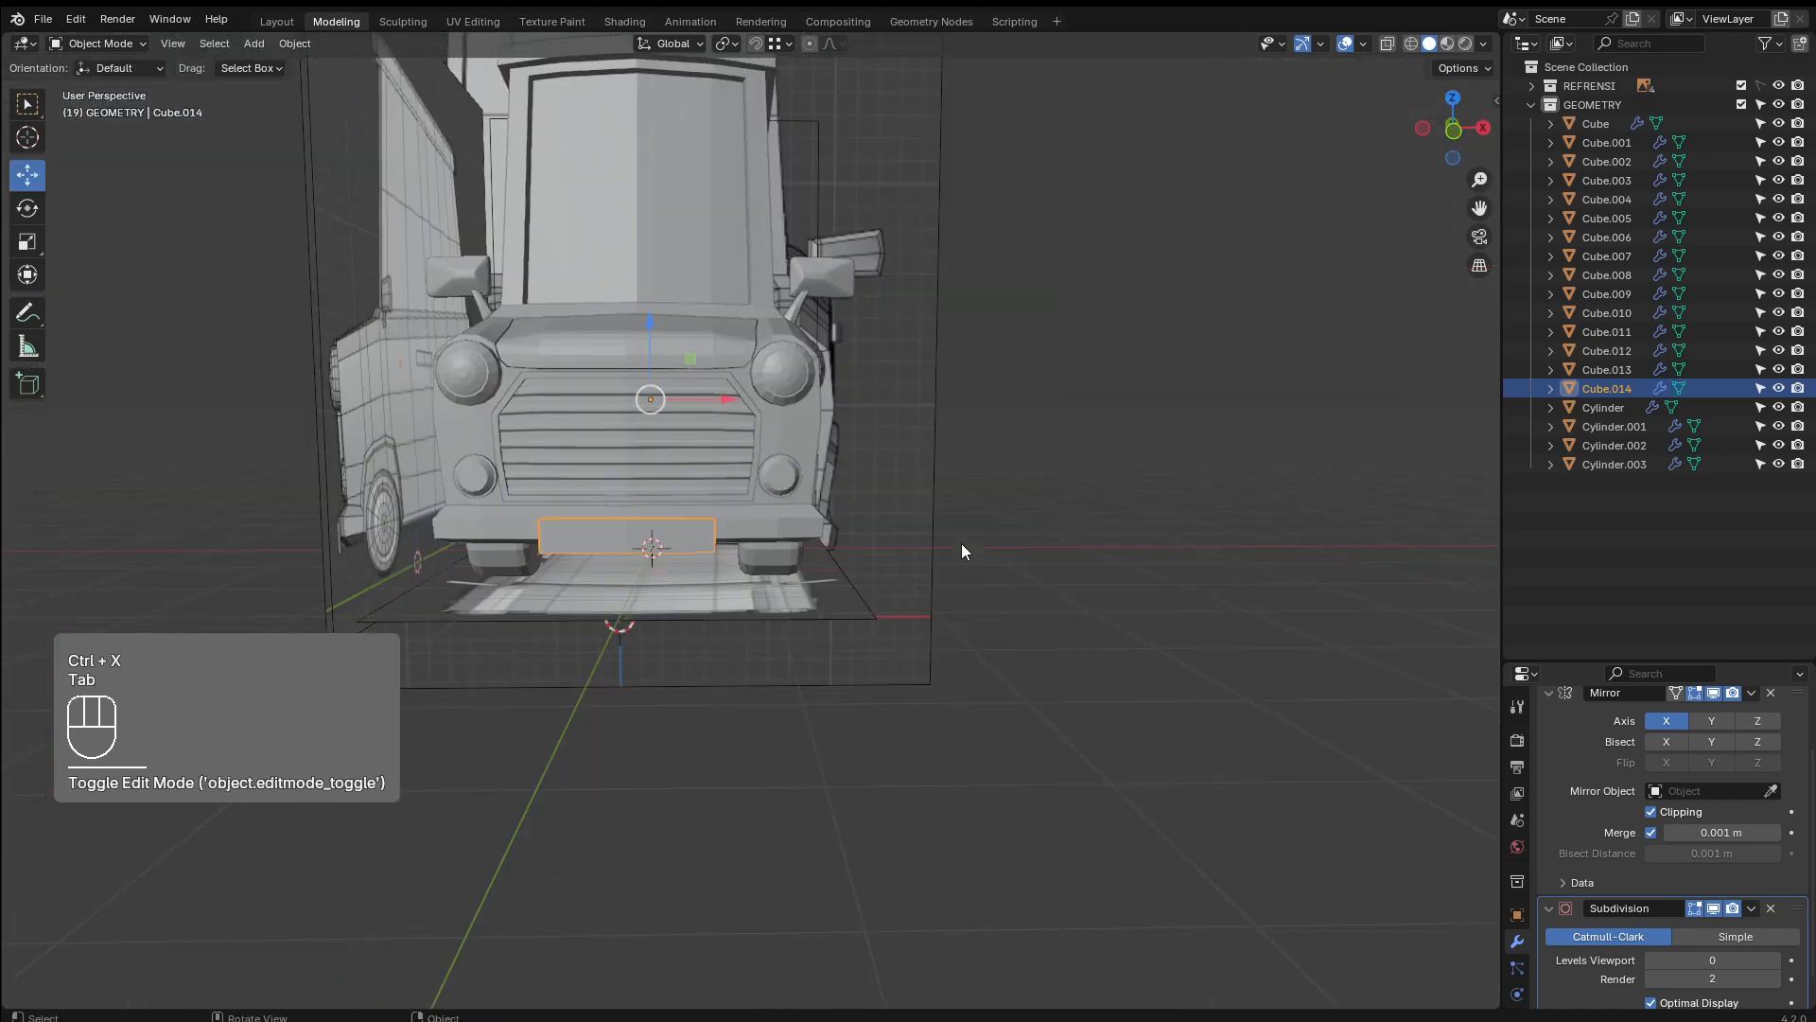
{"action": "left_click", "coordinate": [967, 573]}
Examine the car's front, door side and wheel arches, and inspect the side mirror up close
{"action": "middle_click_drag", "start_coordinate": [968, 573], "coordinate": [715, 564]}
{"action": "scroll", "coordinate": [766, 564], "scroll_direction": "up", "scroll_amount": 5}
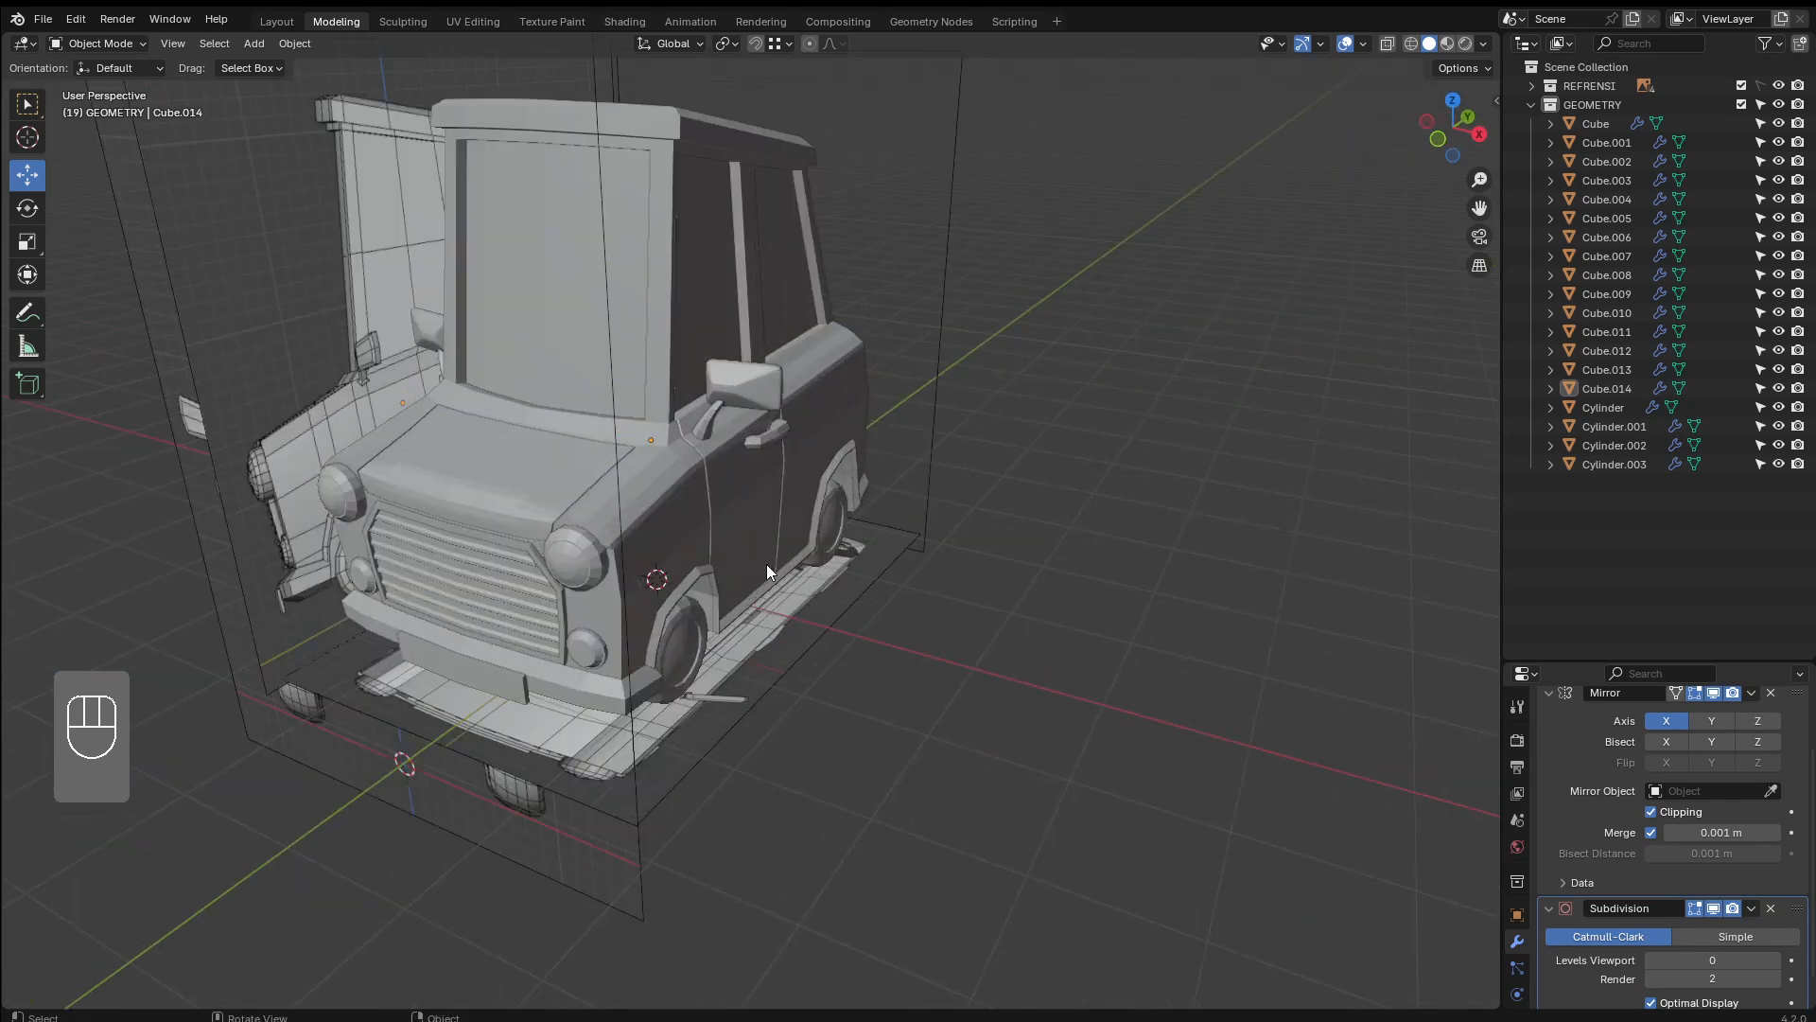
{"action": "scroll", "coordinate": [746, 571], "scroll_direction": "up", "scroll_amount": 6}
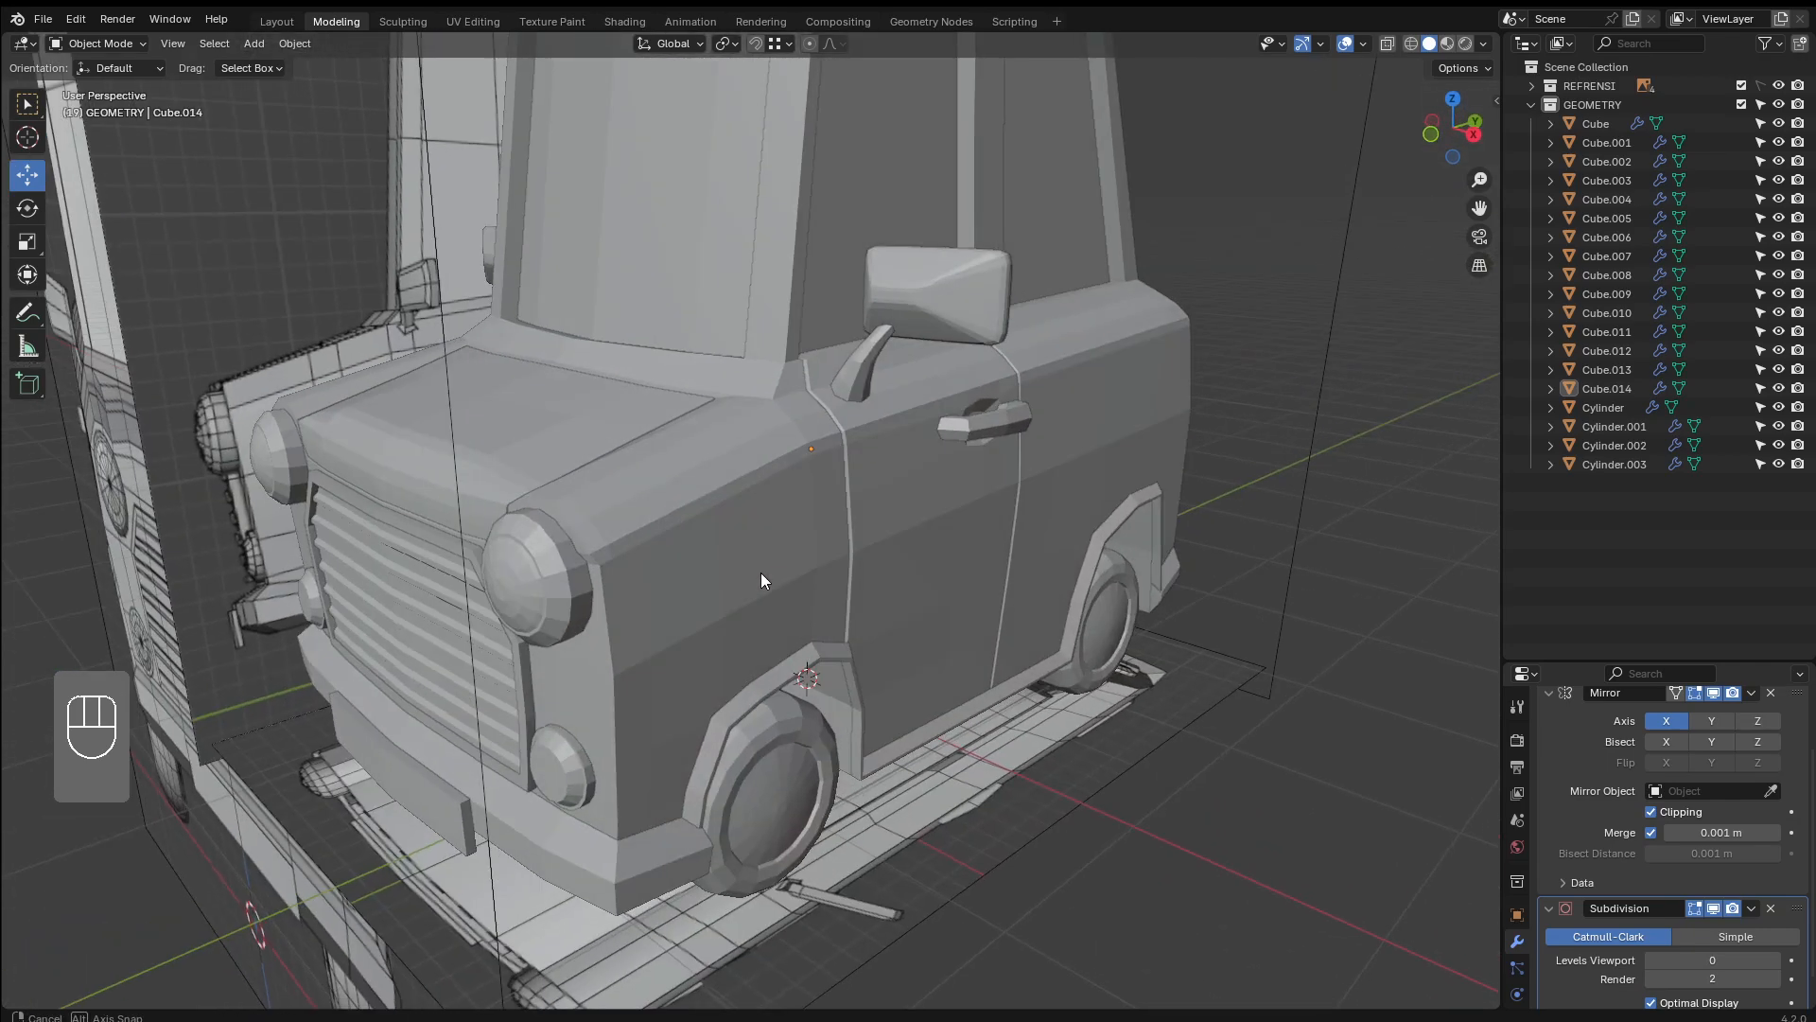
{"action": "middle_click_drag", "start_coordinate": [696, 615], "coordinate": [701, 611]}
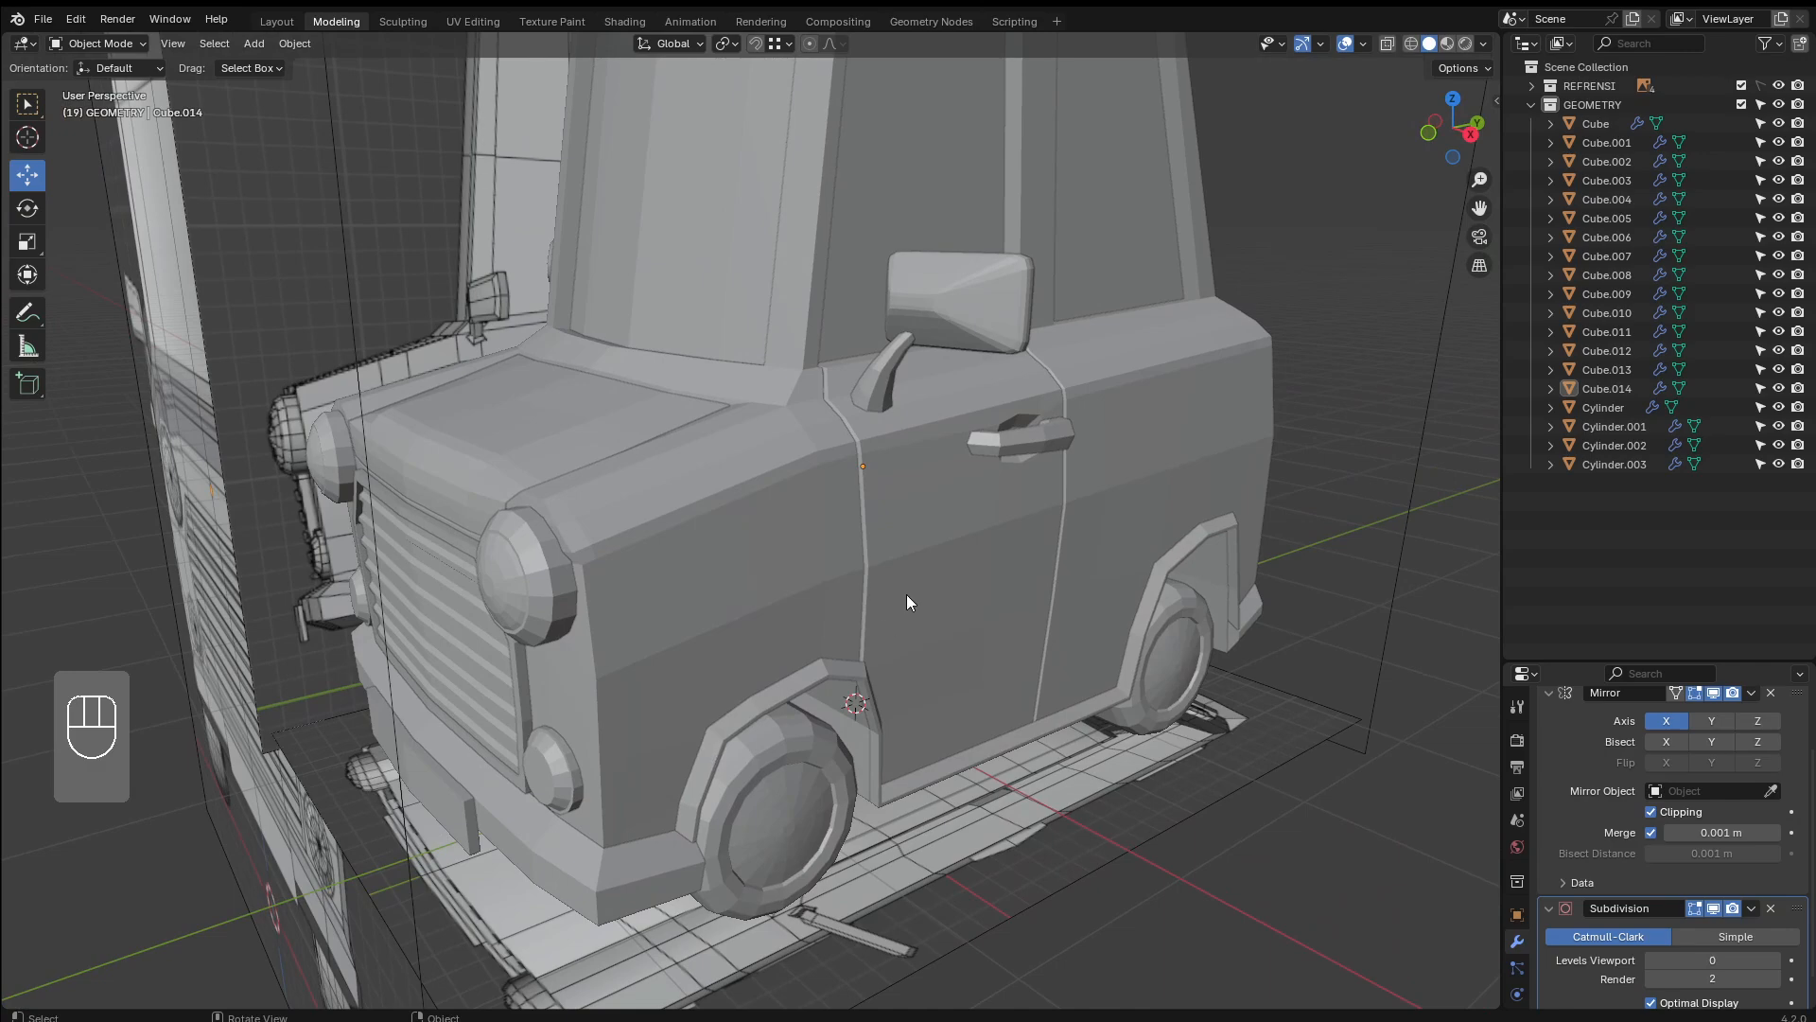
{"action": "middle_click_drag", "start_coordinate": [905, 579], "coordinate": [839, 520], "text": "shift"}
{"action": "middle_click_drag", "start_coordinate": [924, 397], "coordinate": [991, 448], "text": "shift"}
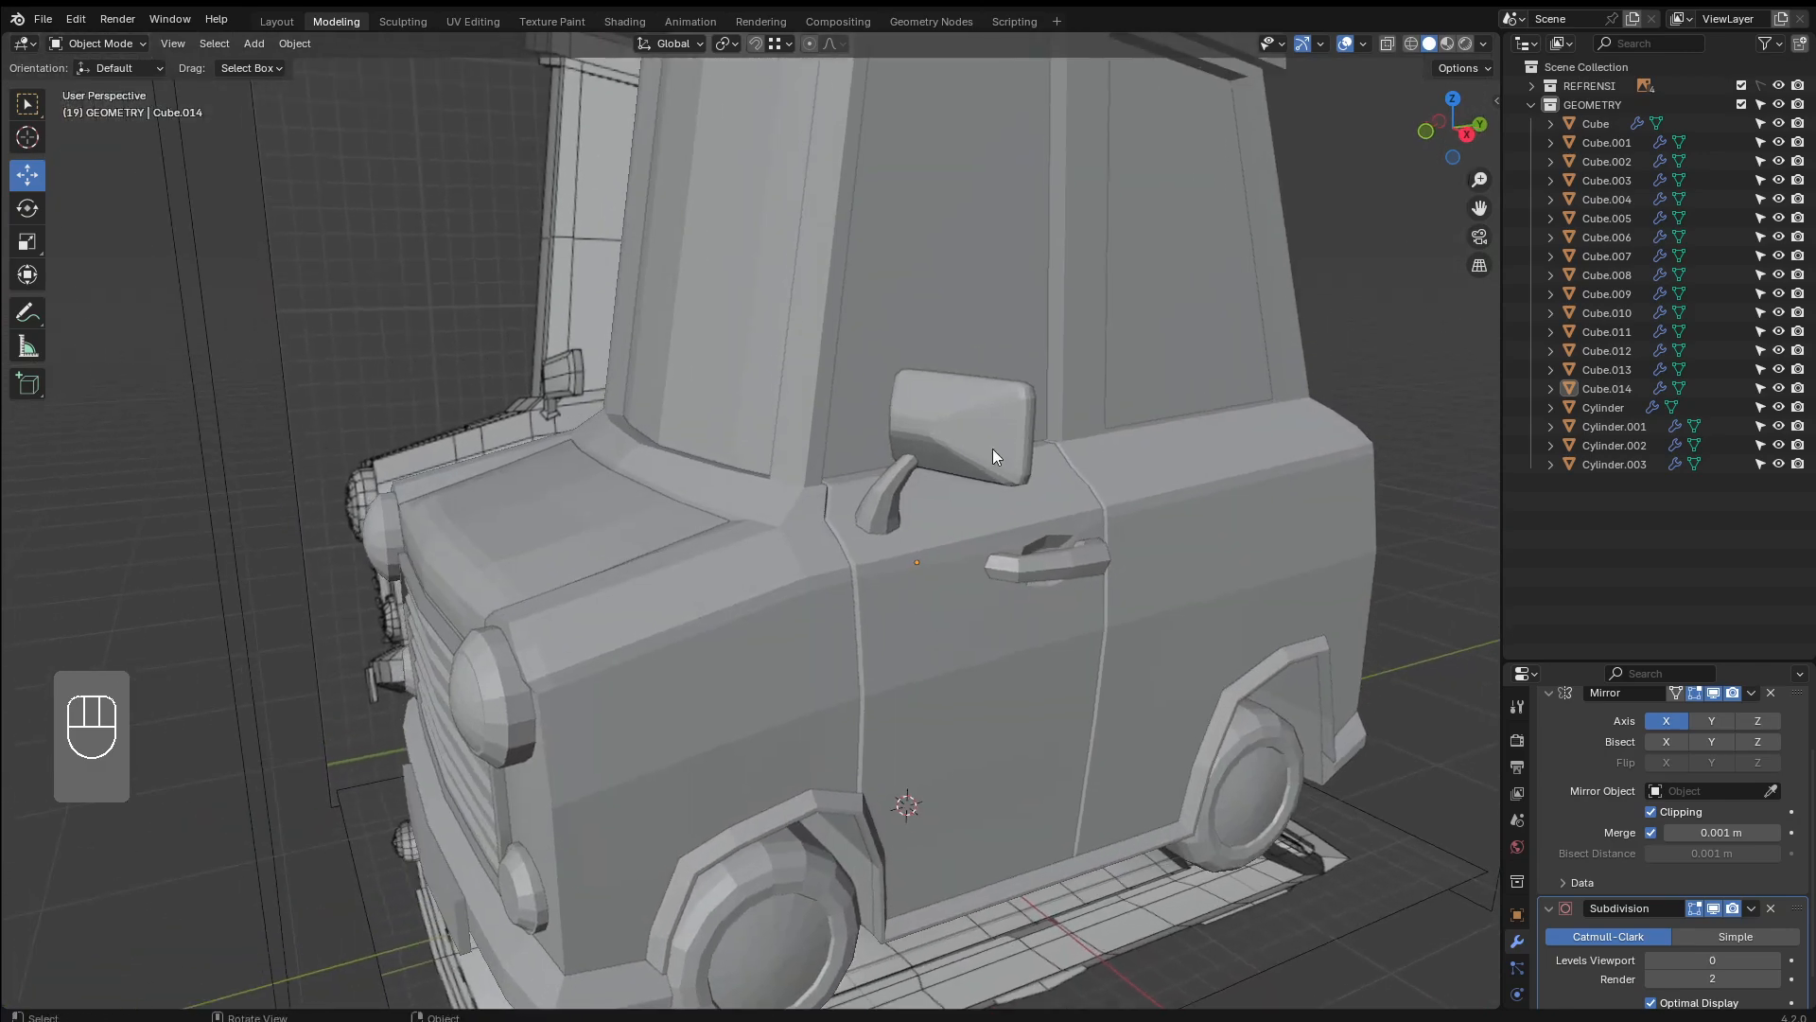
{"action": "scroll", "coordinate": [914, 507], "scroll_direction": "down", "scroll_amount": 3}
{"action": "scroll", "coordinate": [914, 507], "scroll_direction": "up", "scroll_amount": 4}
{"action": "left_click", "coordinate": [916, 520]}
{"action": "scroll", "coordinate": [916, 519], "scroll_direction": "up", "scroll_amount": 3}
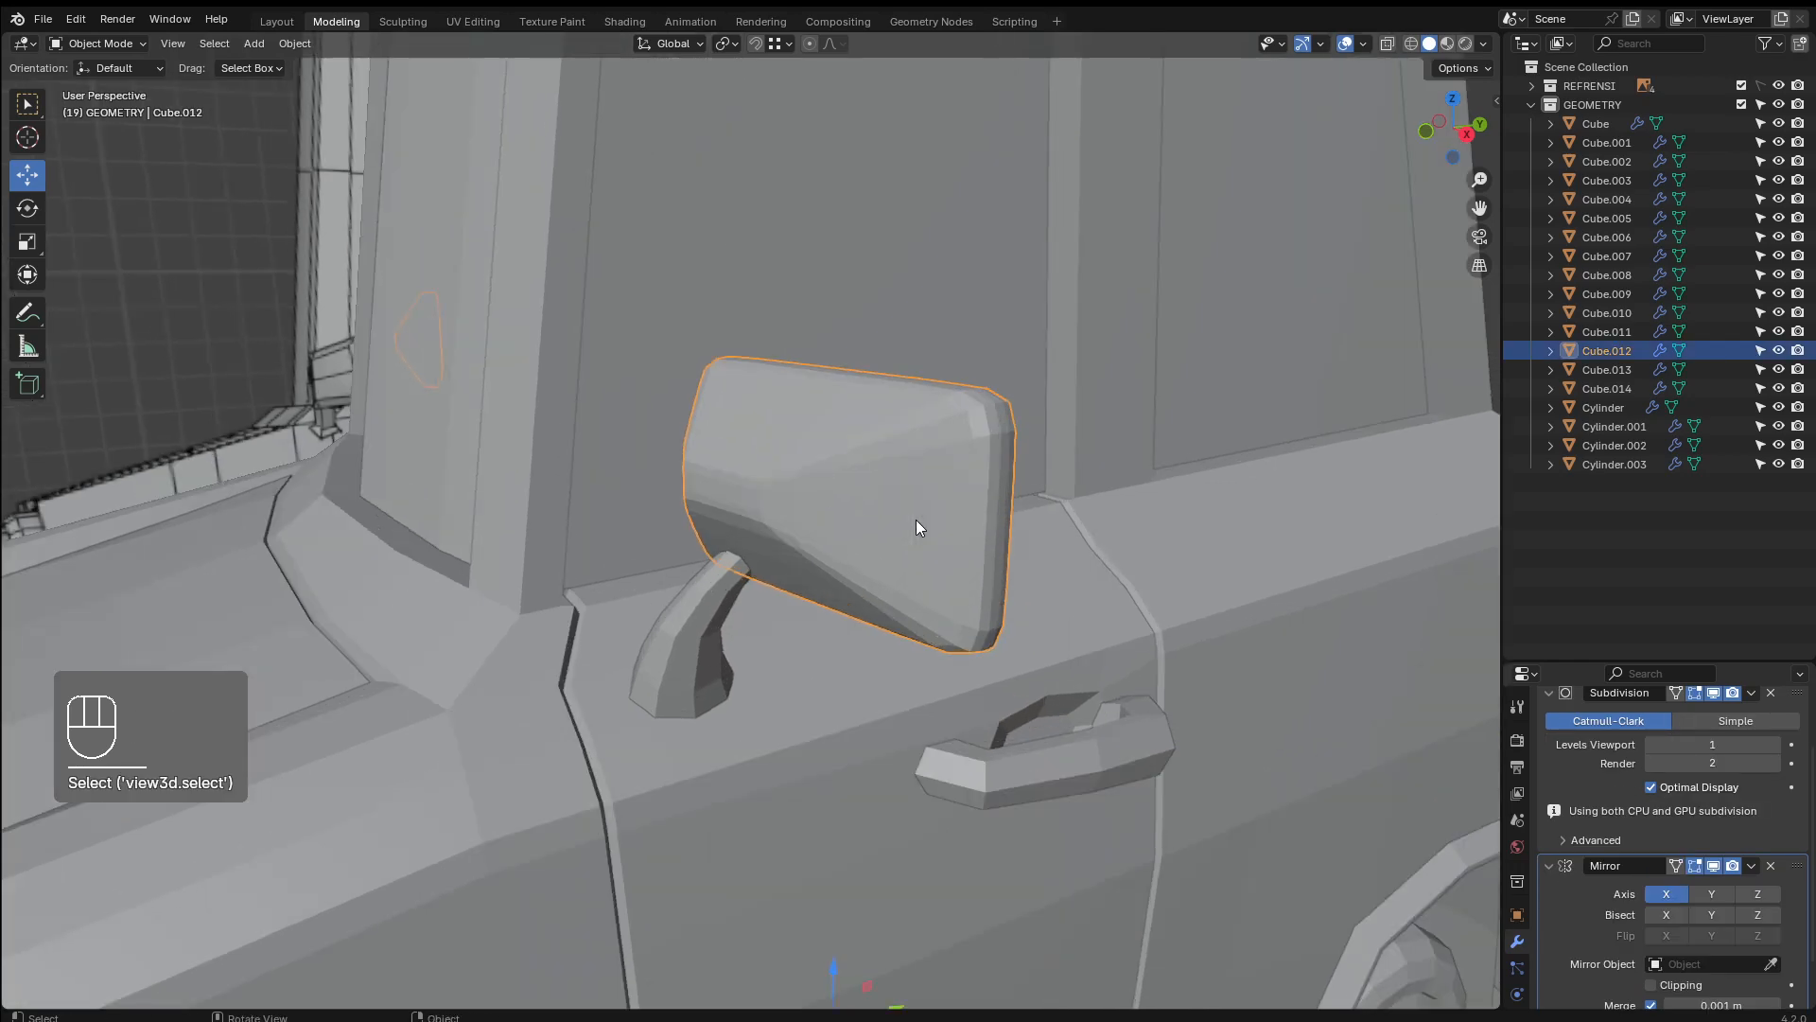
{"action": "scroll", "coordinate": [1513, 809], "scroll_direction": "down", "scroll_amount": 1}
{"action": "scroll", "coordinate": [972, 761], "scroll_direction": "down", "scroll_amount": 6}
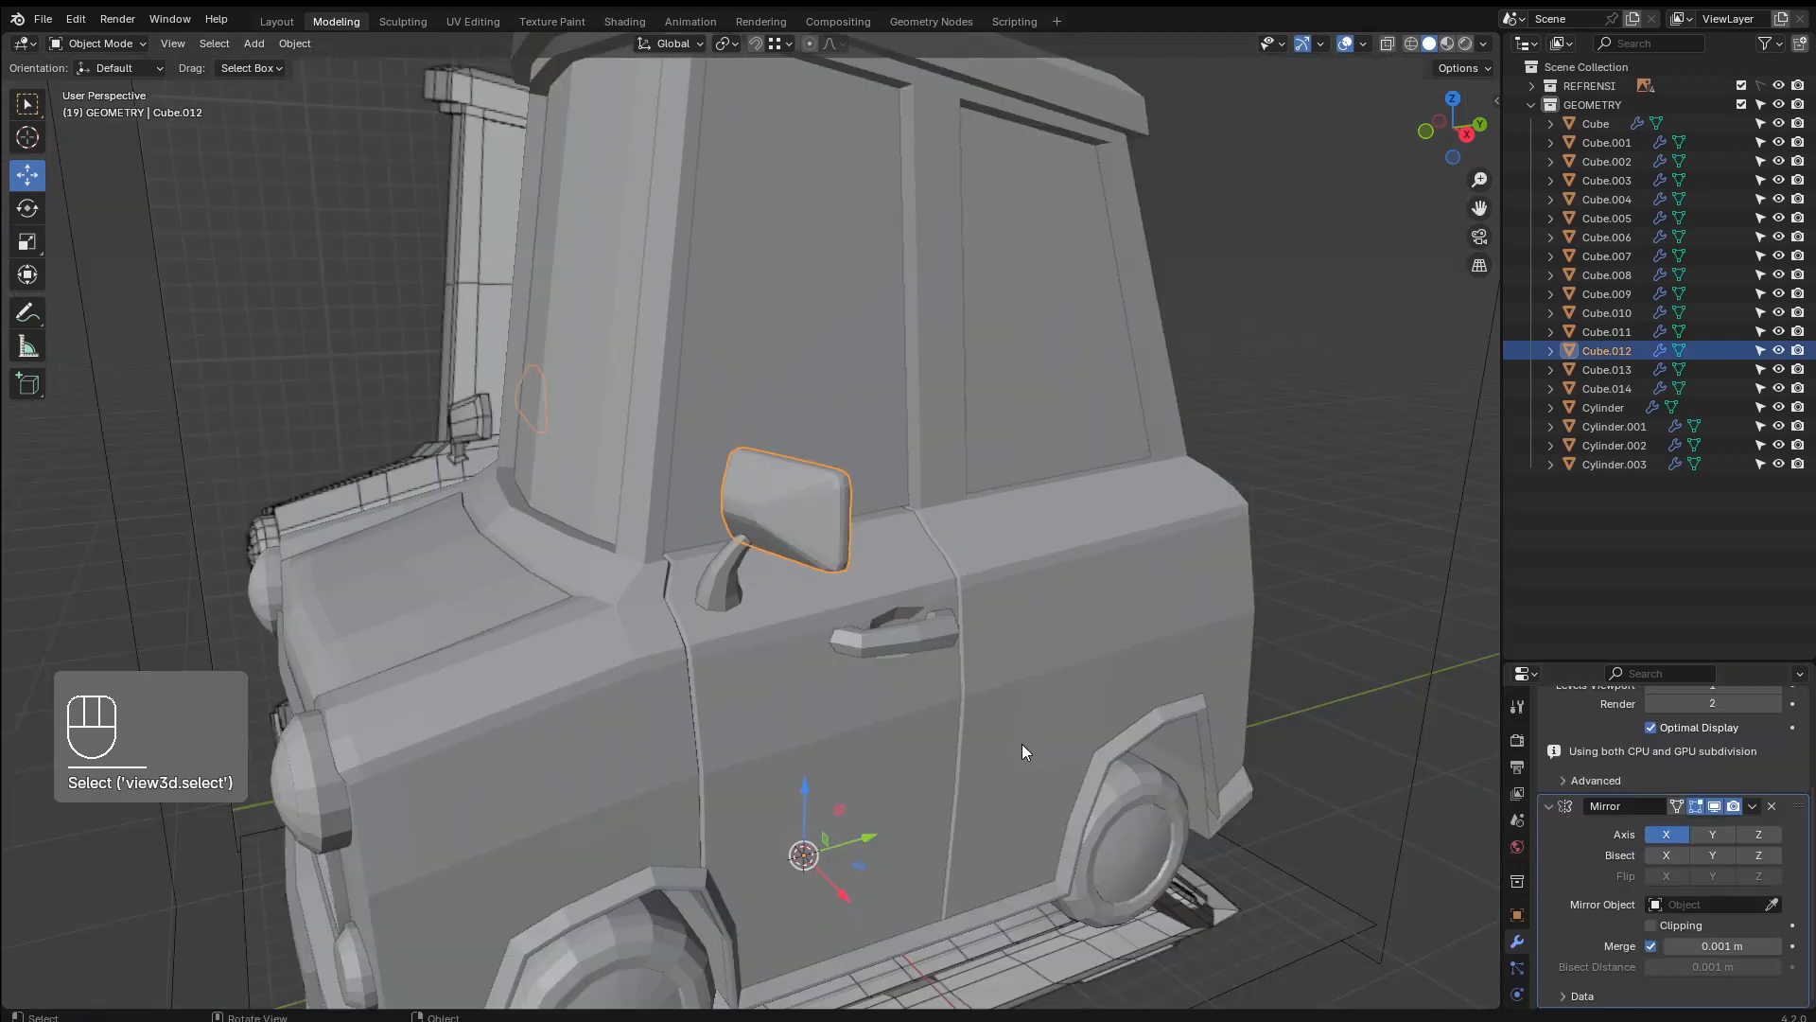
Collapse the side mirror's Mirror modifier settings and examine the car's side and front end around the headlights
{"action": "scroll", "coordinate": [1689, 814], "scroll_direction": "up", "scroll_amount": 3}
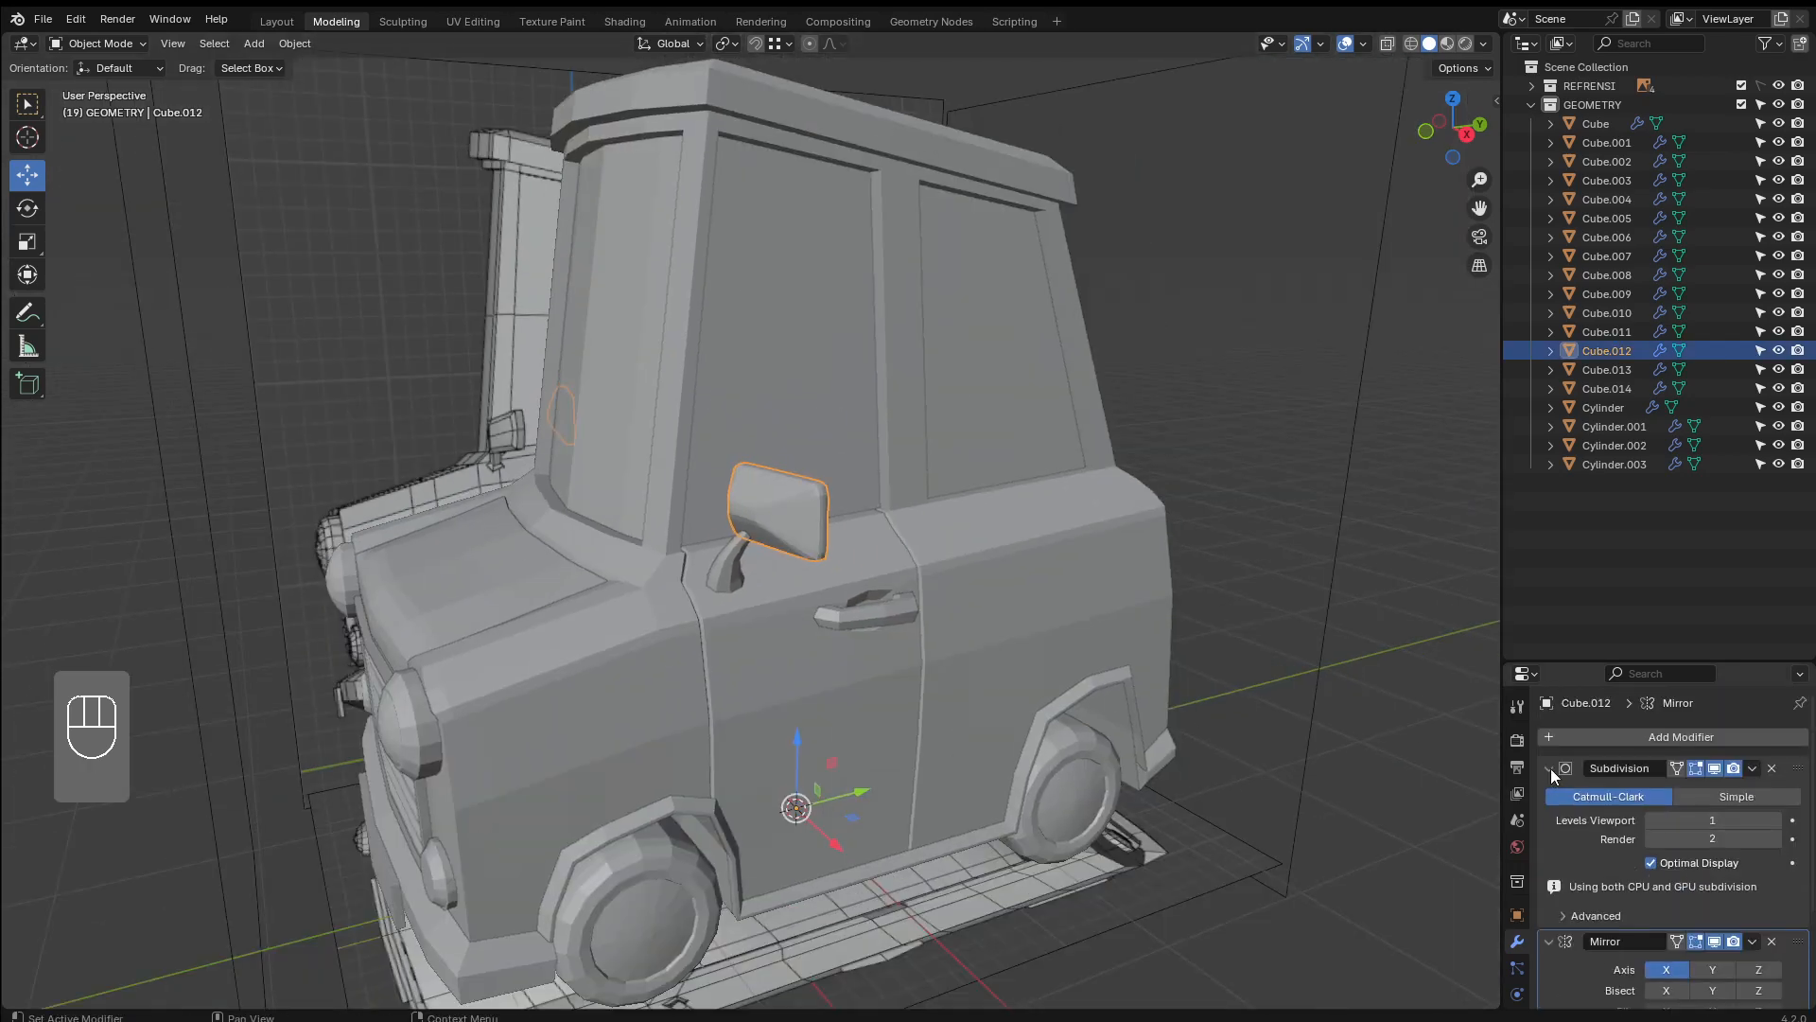
{"action": "left_click", "coordinate": [1553, 941]}
{"action": "middle_click_drag", "start_coordinate": [895, 838], "coordinate": [1075, 603], "text": "shift"}
{"action": "middle_click_drag", "start_coordinate": [1133, 532], "coordinate": [1080, 564], "text": "shift"}
{"action": "middle_click_drag", "start_coordinate": [1185, 583], "coordinate": [1154, 594]}
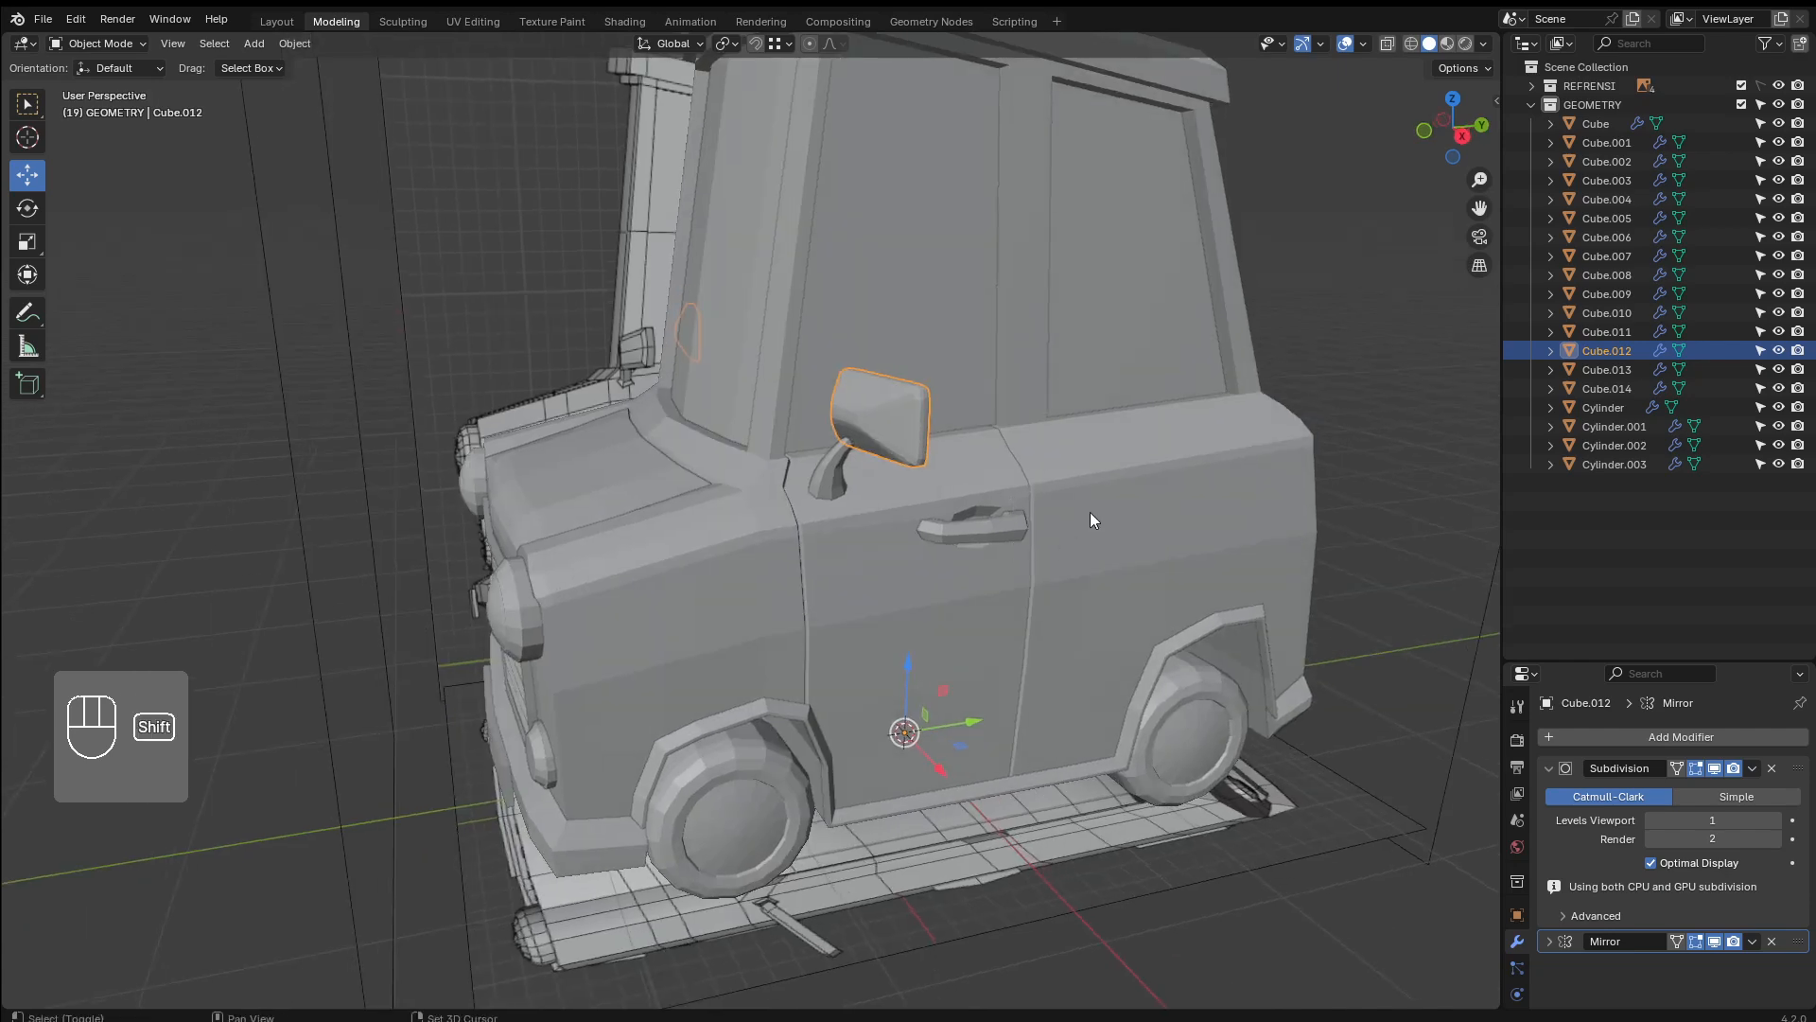
{"action": "middle_click_drag", "start_coordinate": [1090, 517], "coordinate": [1148, 489], "text": "shift"}
{"action": "scroll", "coordinate": [933, 546], "scroll_direction": "up", "scroll_amount": 6}
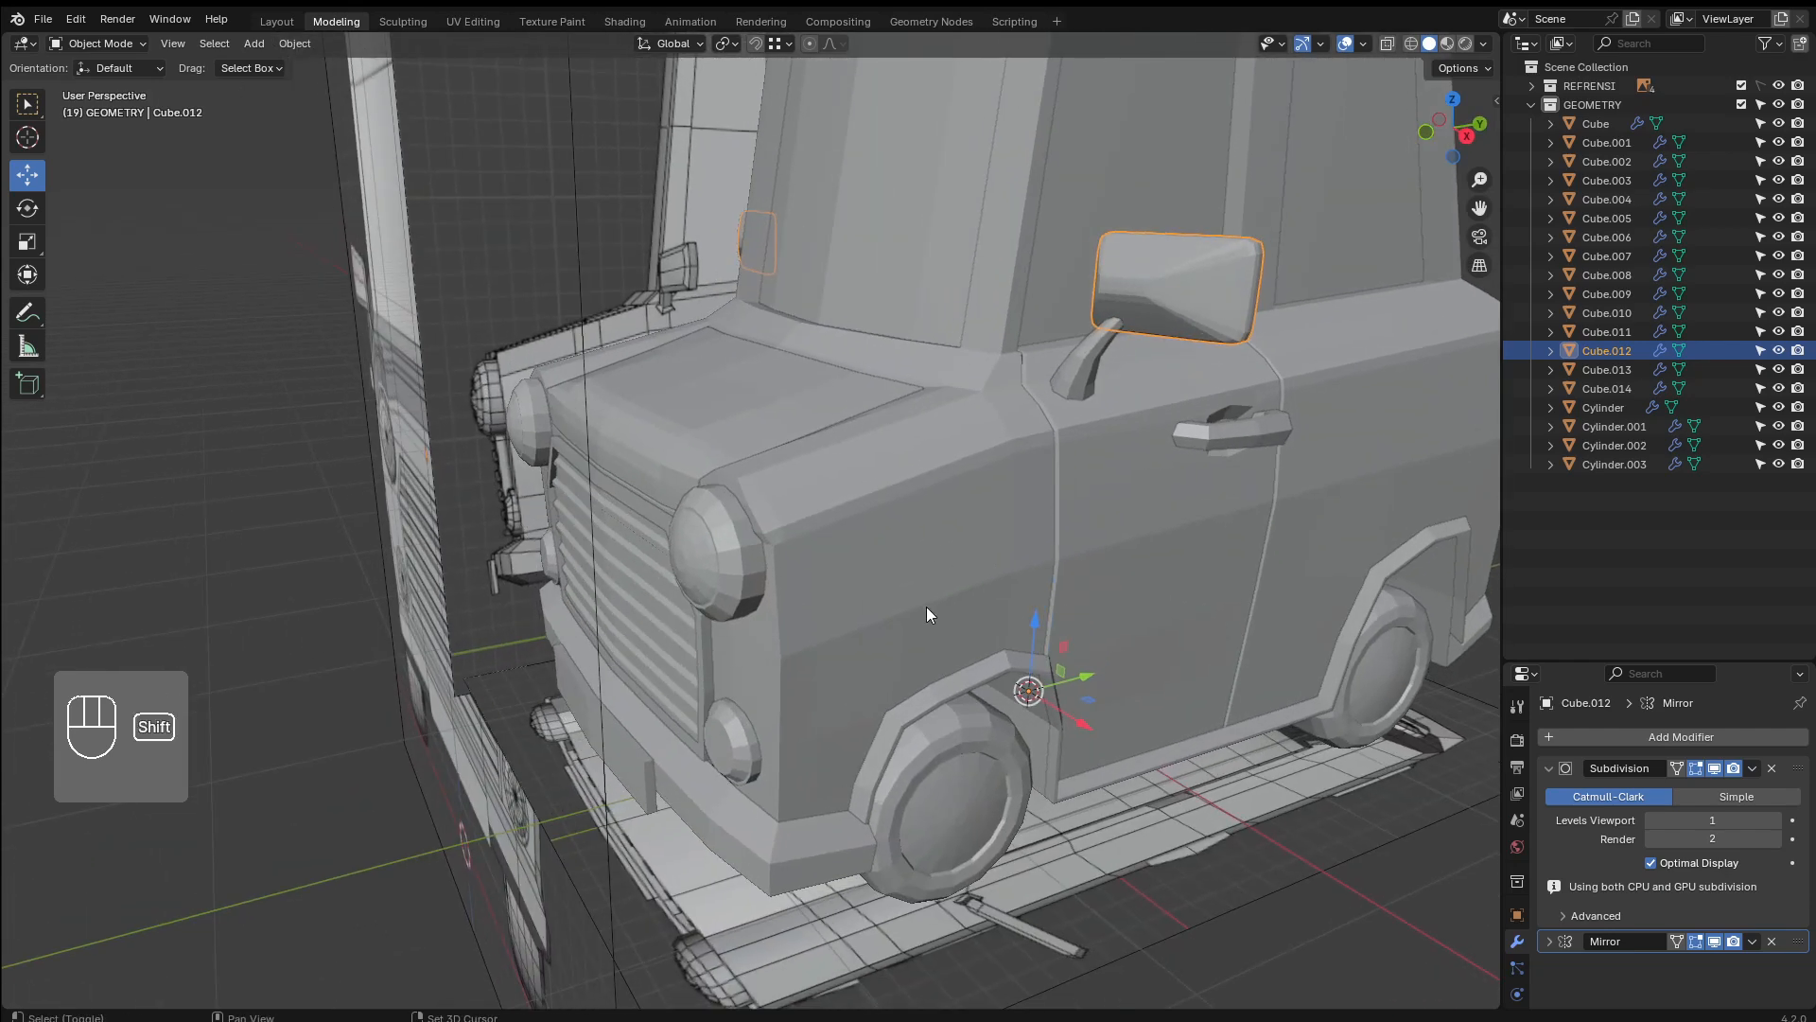
{"action": "scroll", "coordinate": [725, 605], "scroll_direction": "up", "scroll_amount": 4}
Select the mirrored headlight object and isolate it in Local View
{"action": "left_click", "coordinate": [747, 577]}
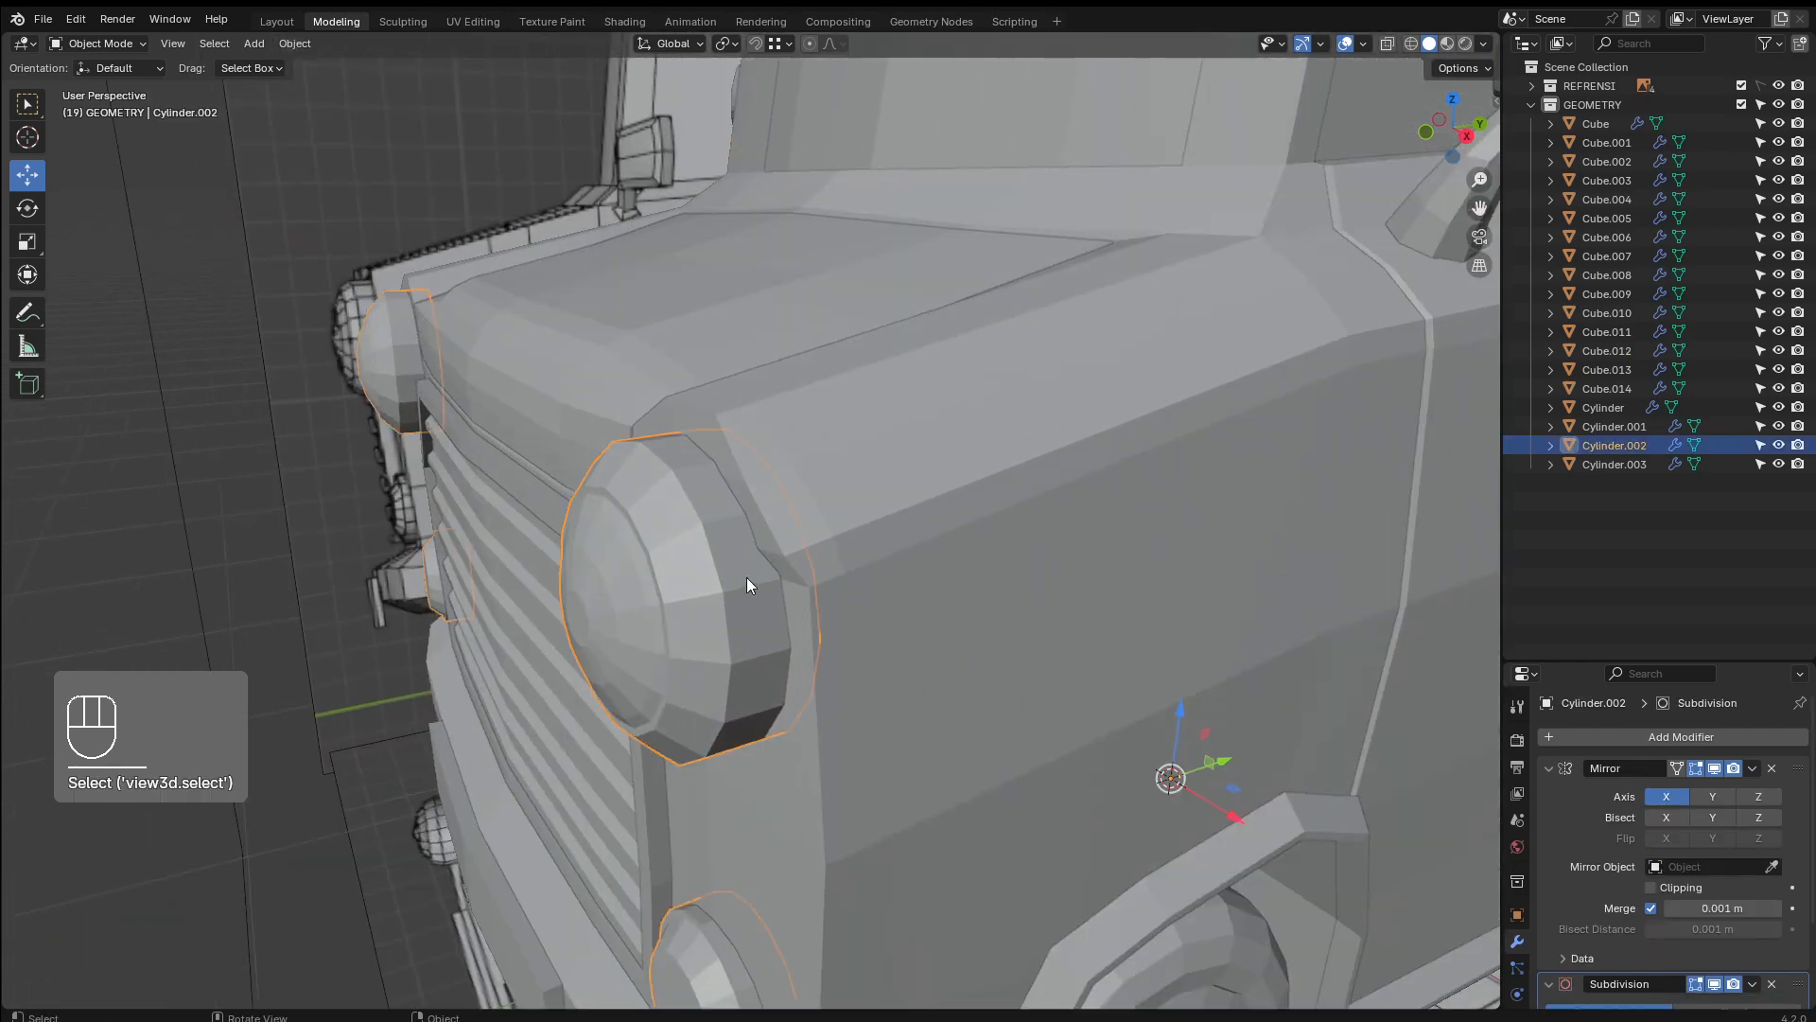
{"action": "key", "text": "grave"}
{"action": "left_click", "coordinate": [829, 649]}
{"action": "scroll", "coordinate": [984, 587], "scroll_direction": "up", "scroll_amount": 3}
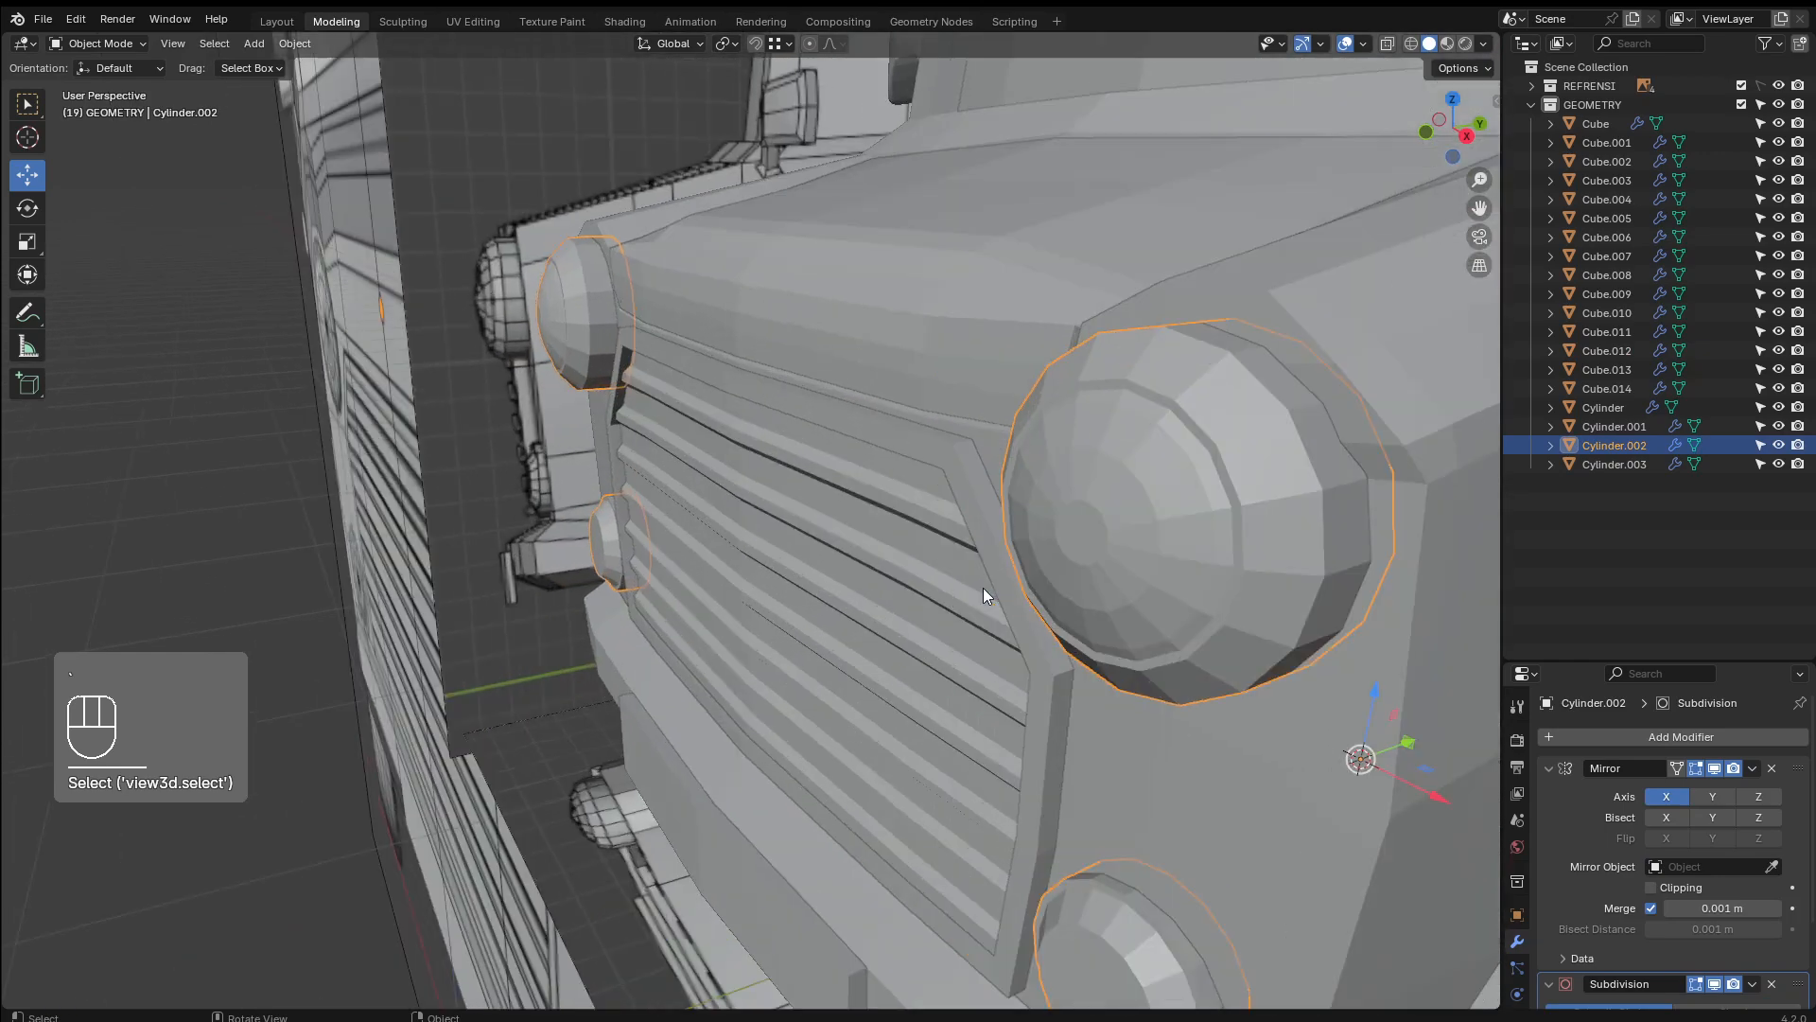
{"action": "middle_click_drag", "start_coordinate": [983, 588], "coordinate": [878, 593], "text": "shift"}
{"action": "key", "text": "slash"}
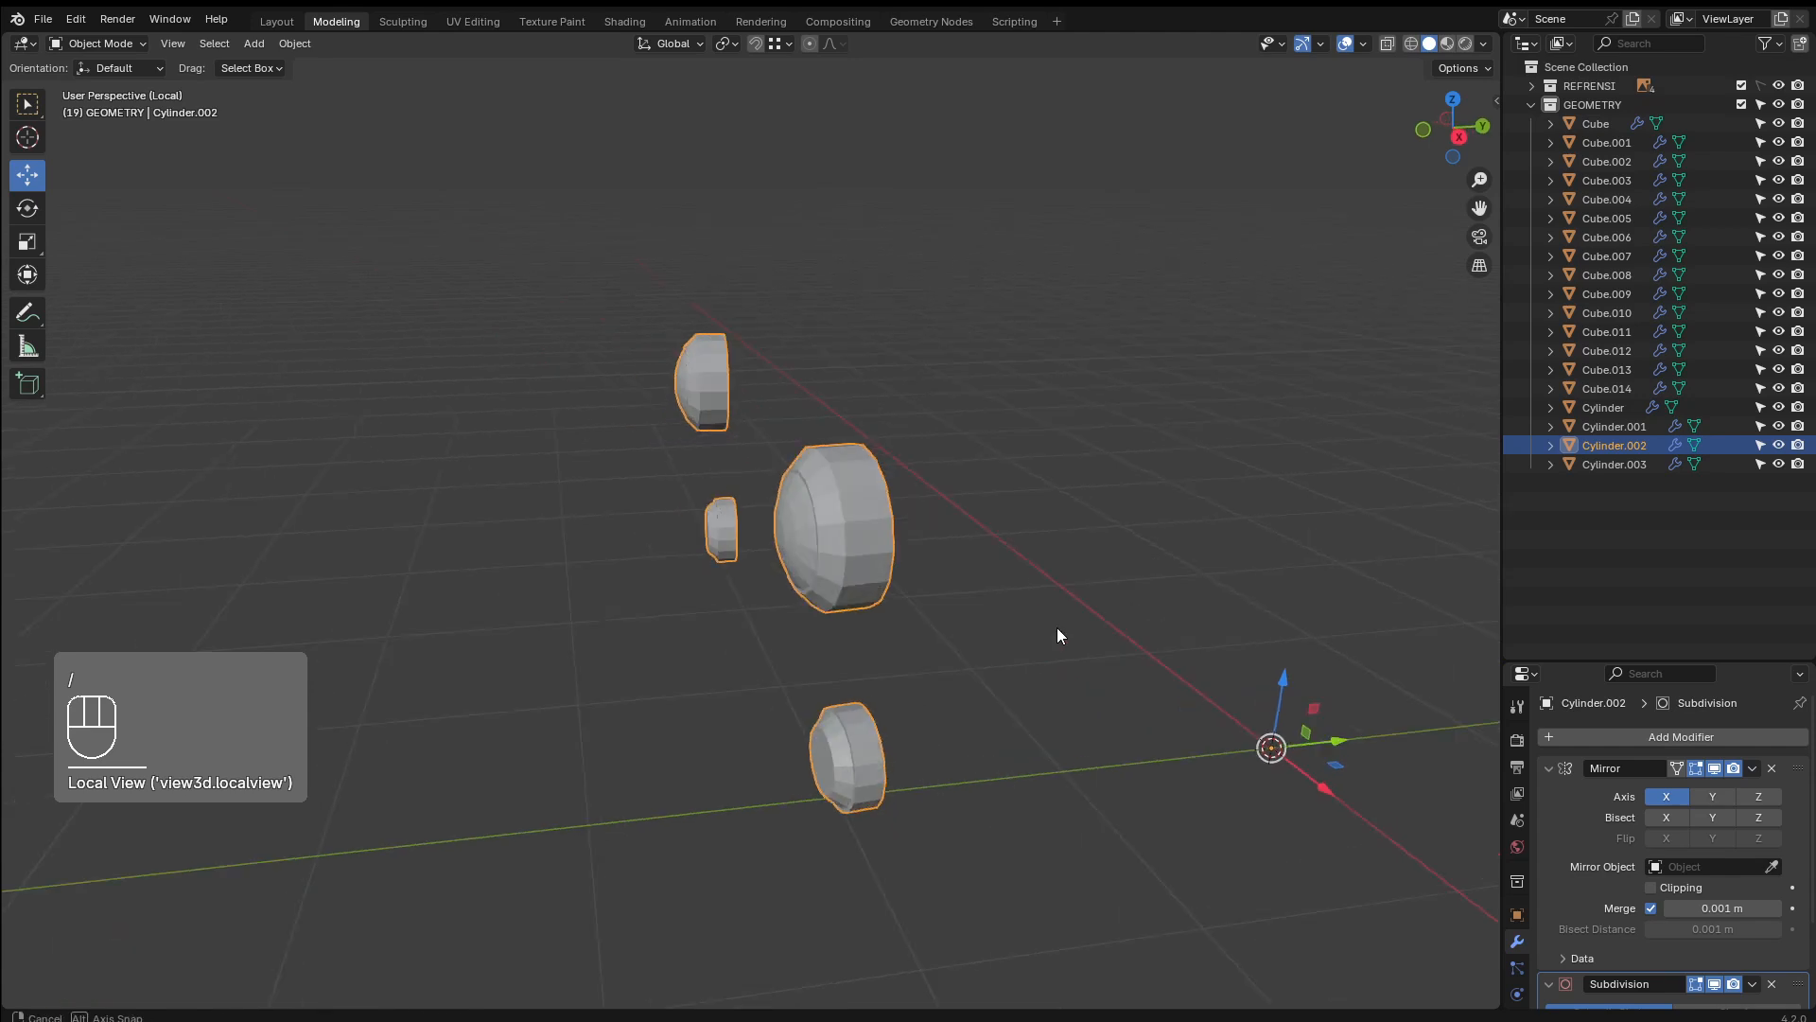
{"action": "scroll", "coordinate": [1058, 628], "scroll_direction": "up", "scroll_amount": 3}
Remove the headlights' existing Subdivision modifier and add a new Subdivision Surface modifier after the Mirror
{"action": "scroll", "coordinate": [1665, 851], "scroll_direction": "down", "scroll_amount": 3}
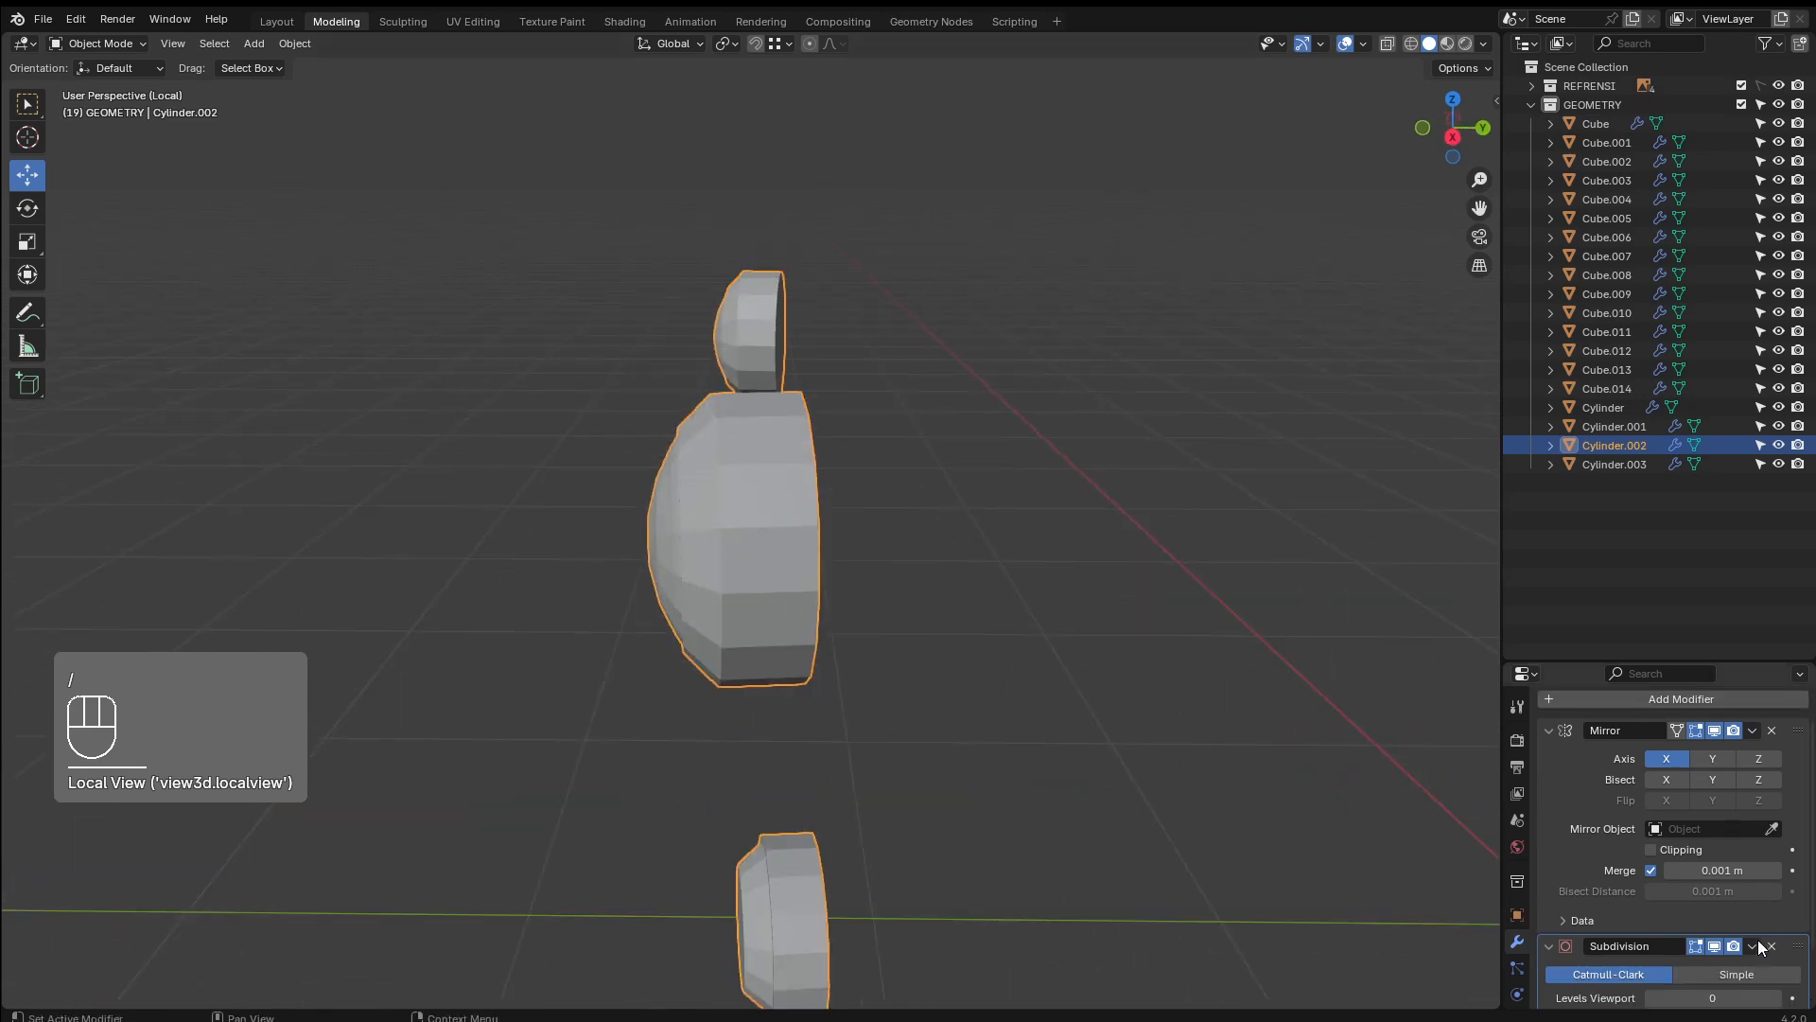
{"action": "left_click", "coordinate": [1772, 872]}
{"action": "left_click", "coordinate": [1667, 735]}
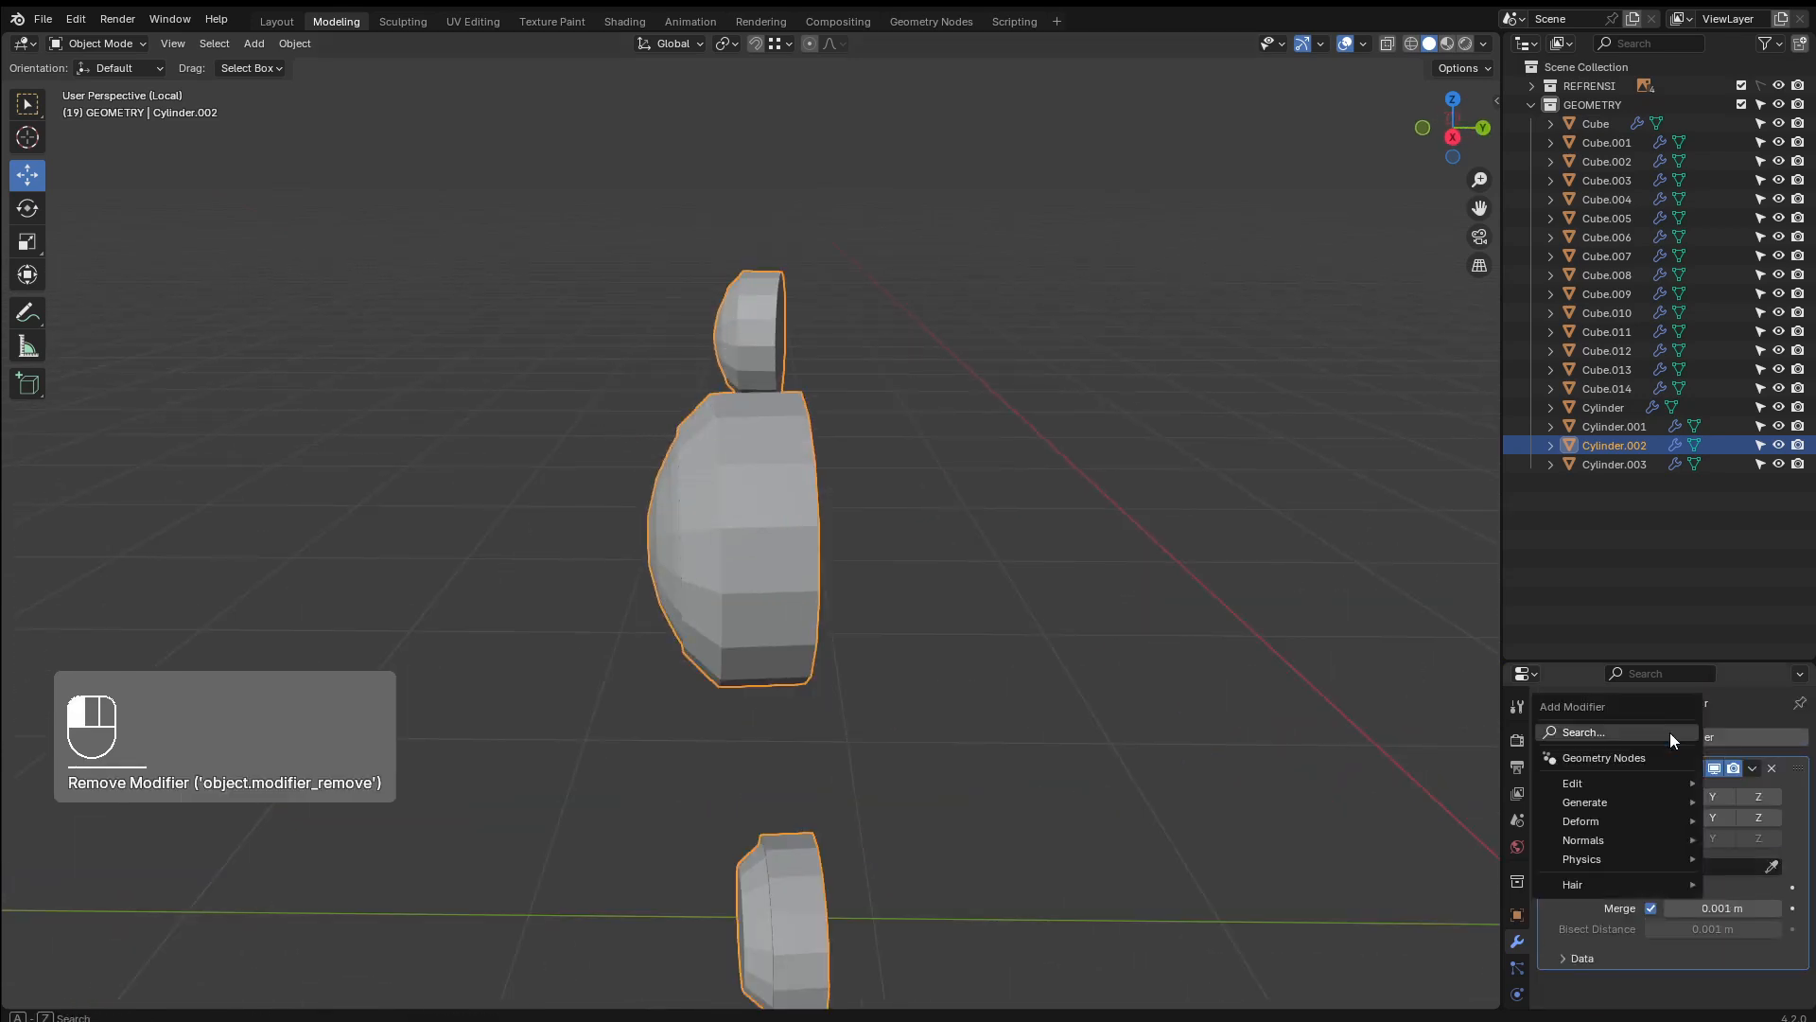
{"action": "left_click", "coordinate": [1648, 734]}
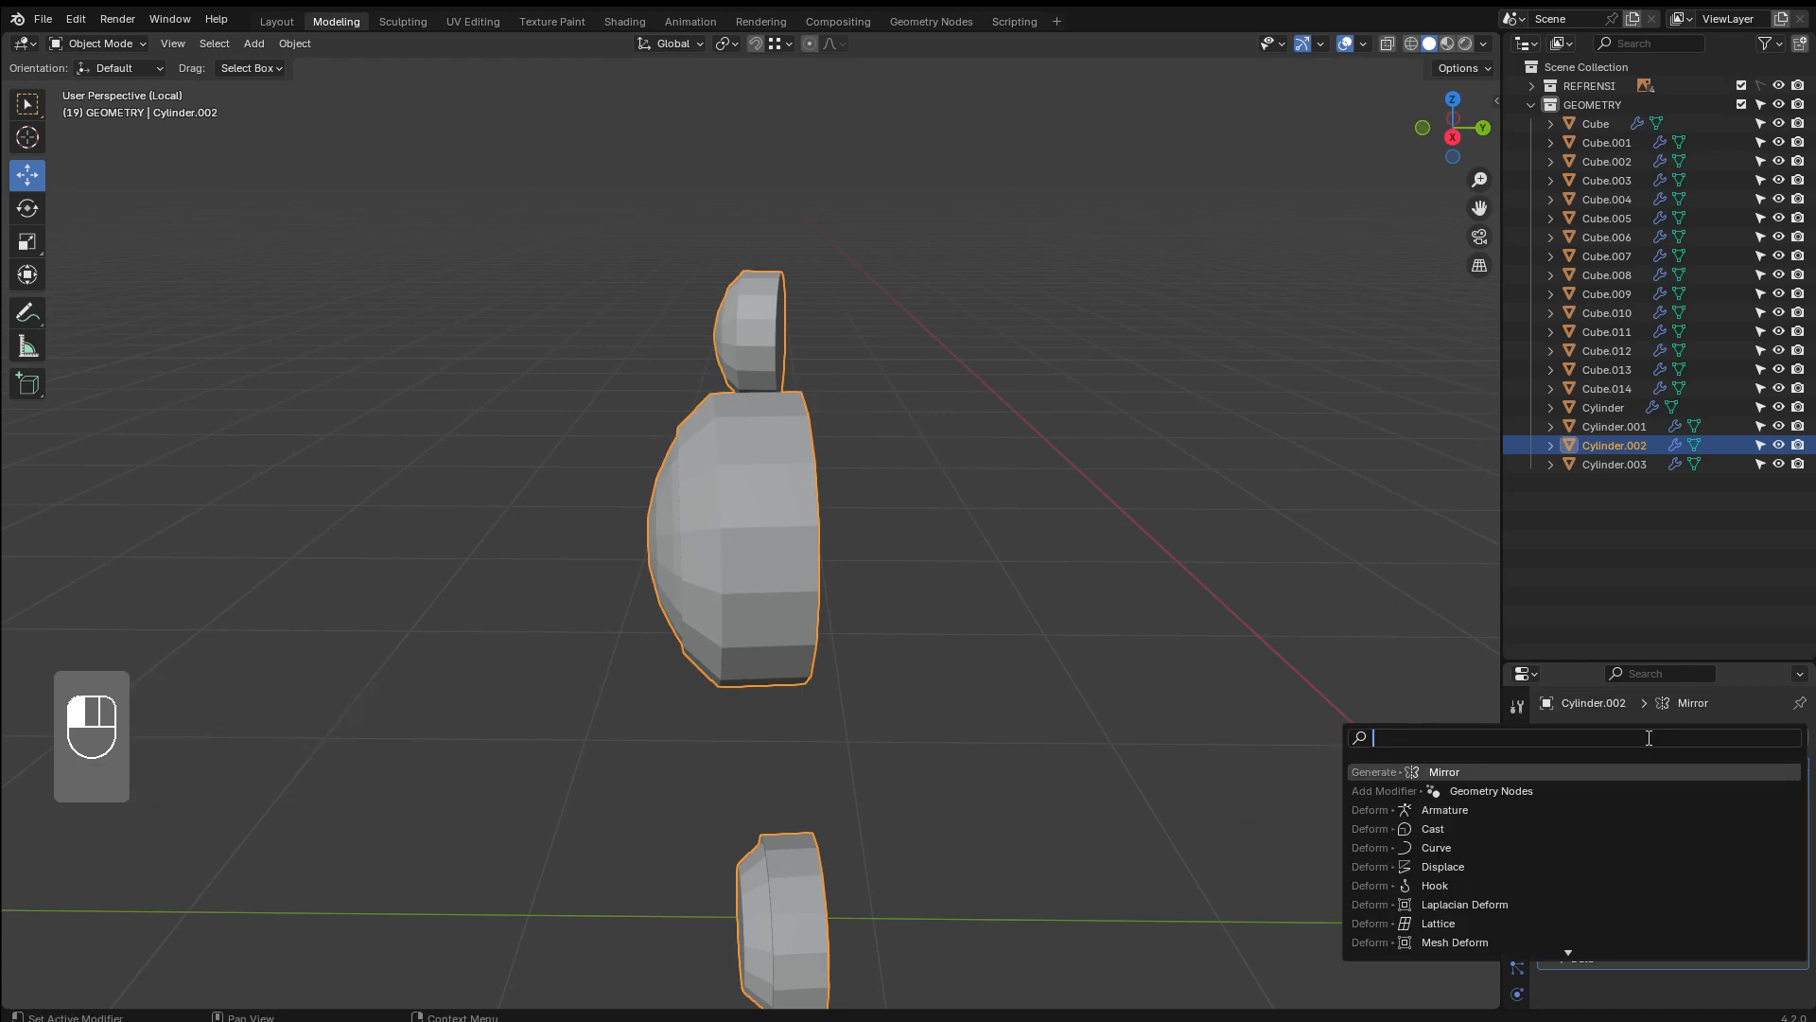
{"action": "key", "text": "Return"}
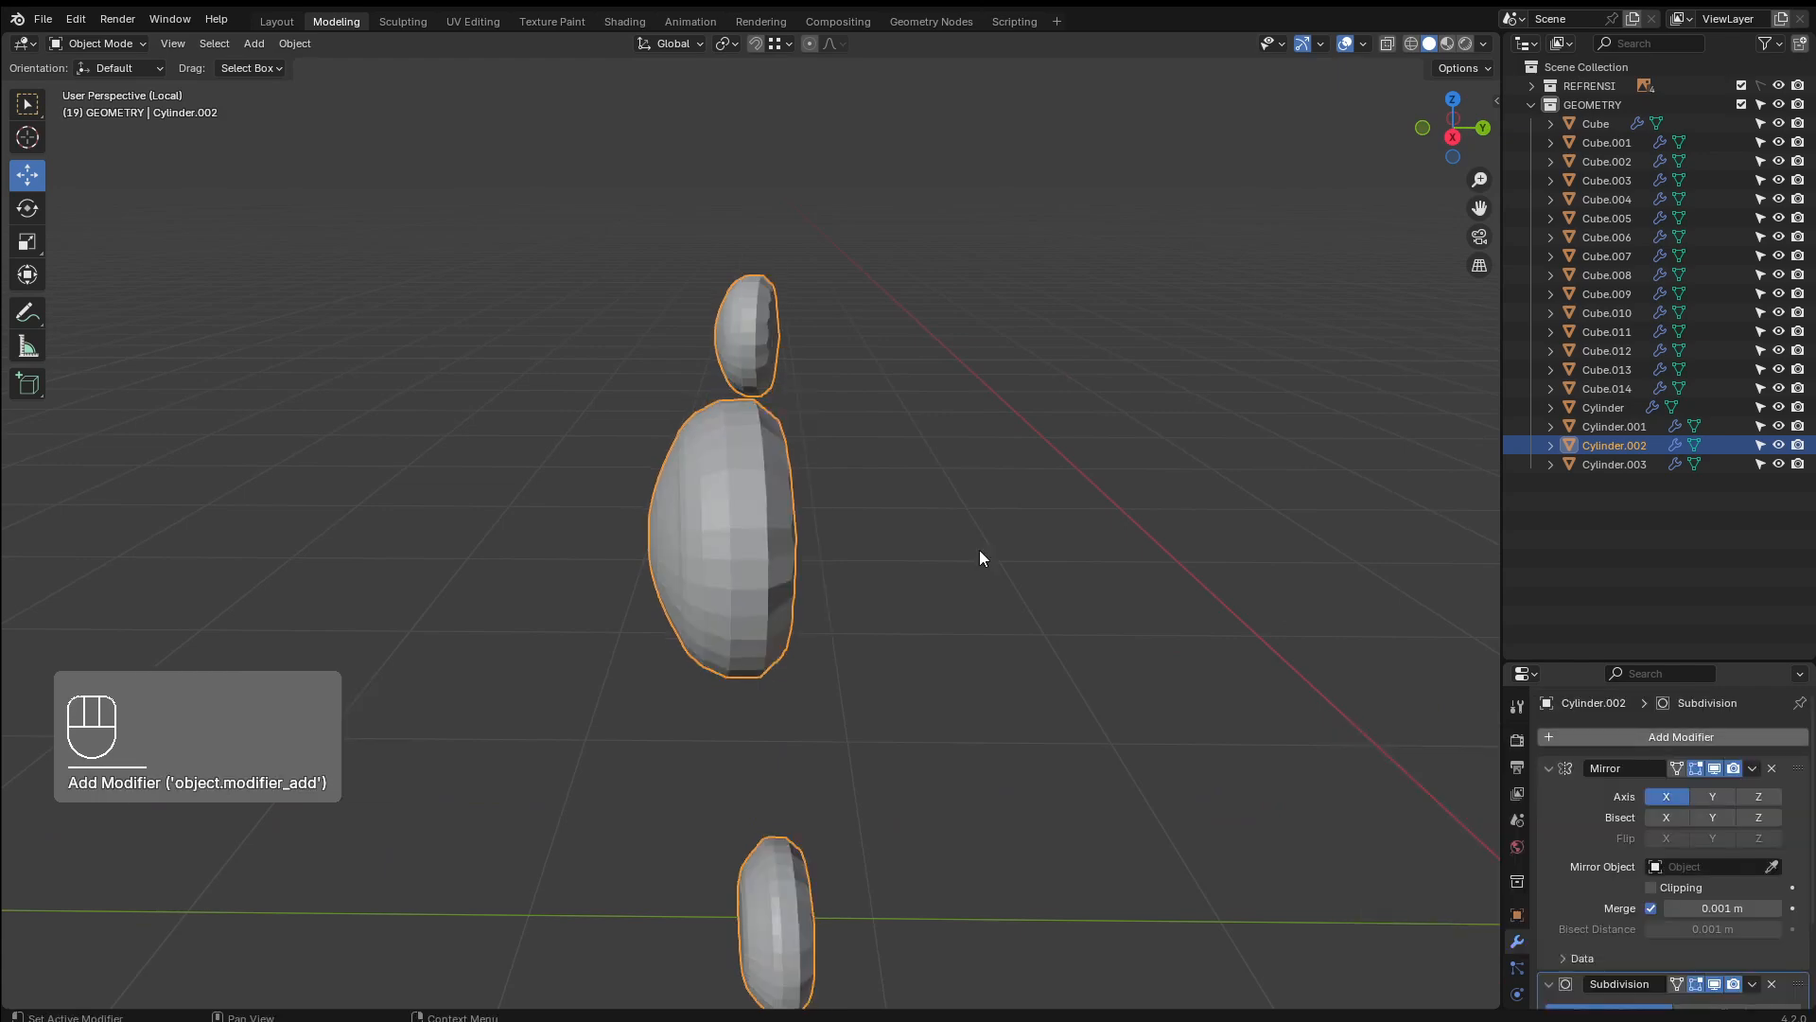
Delete the flat back faces of the large headlight and the small lamp below it in Edit Mode
{"action": "middle_click_drag", "start_coordinate": [870, 596], "coordinate": [820, 582]}
{"action": "key", "text": "Tab"}
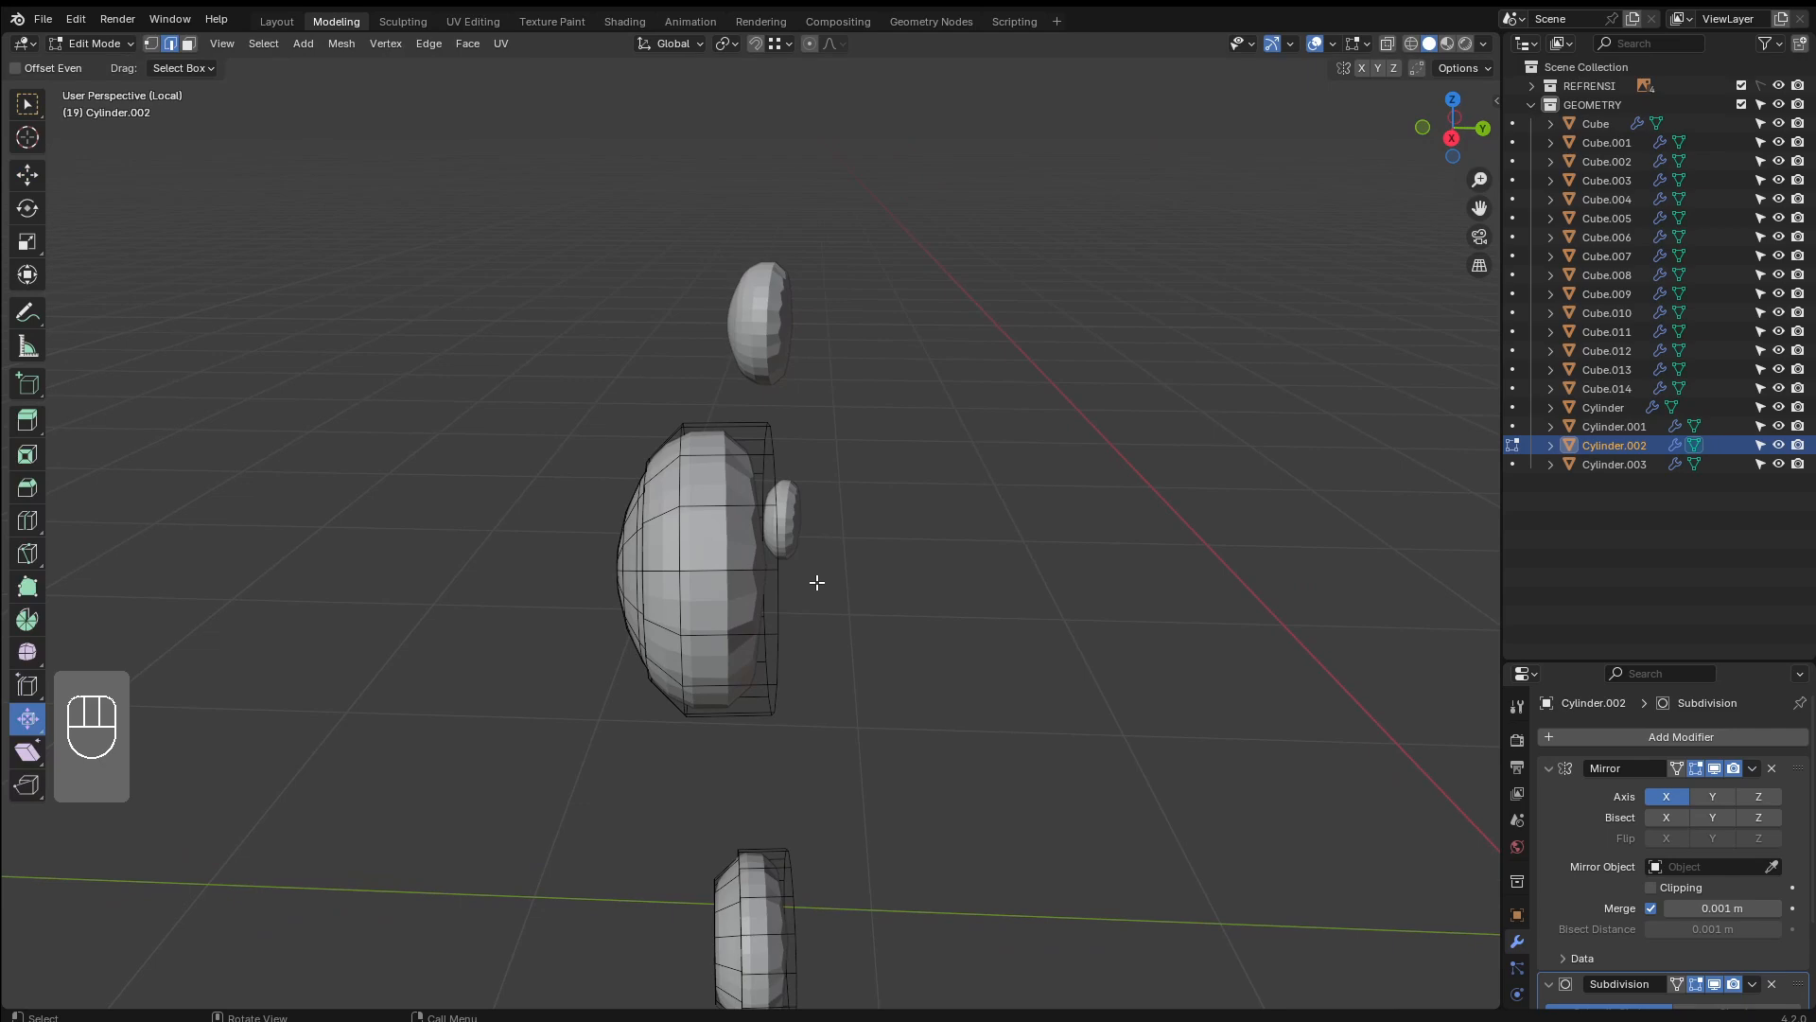
{"action": "middle_click_drag", "start_coordinate": [805, 582], "coordinate": [738, 575]}
{"action": "key", "text": "3"}
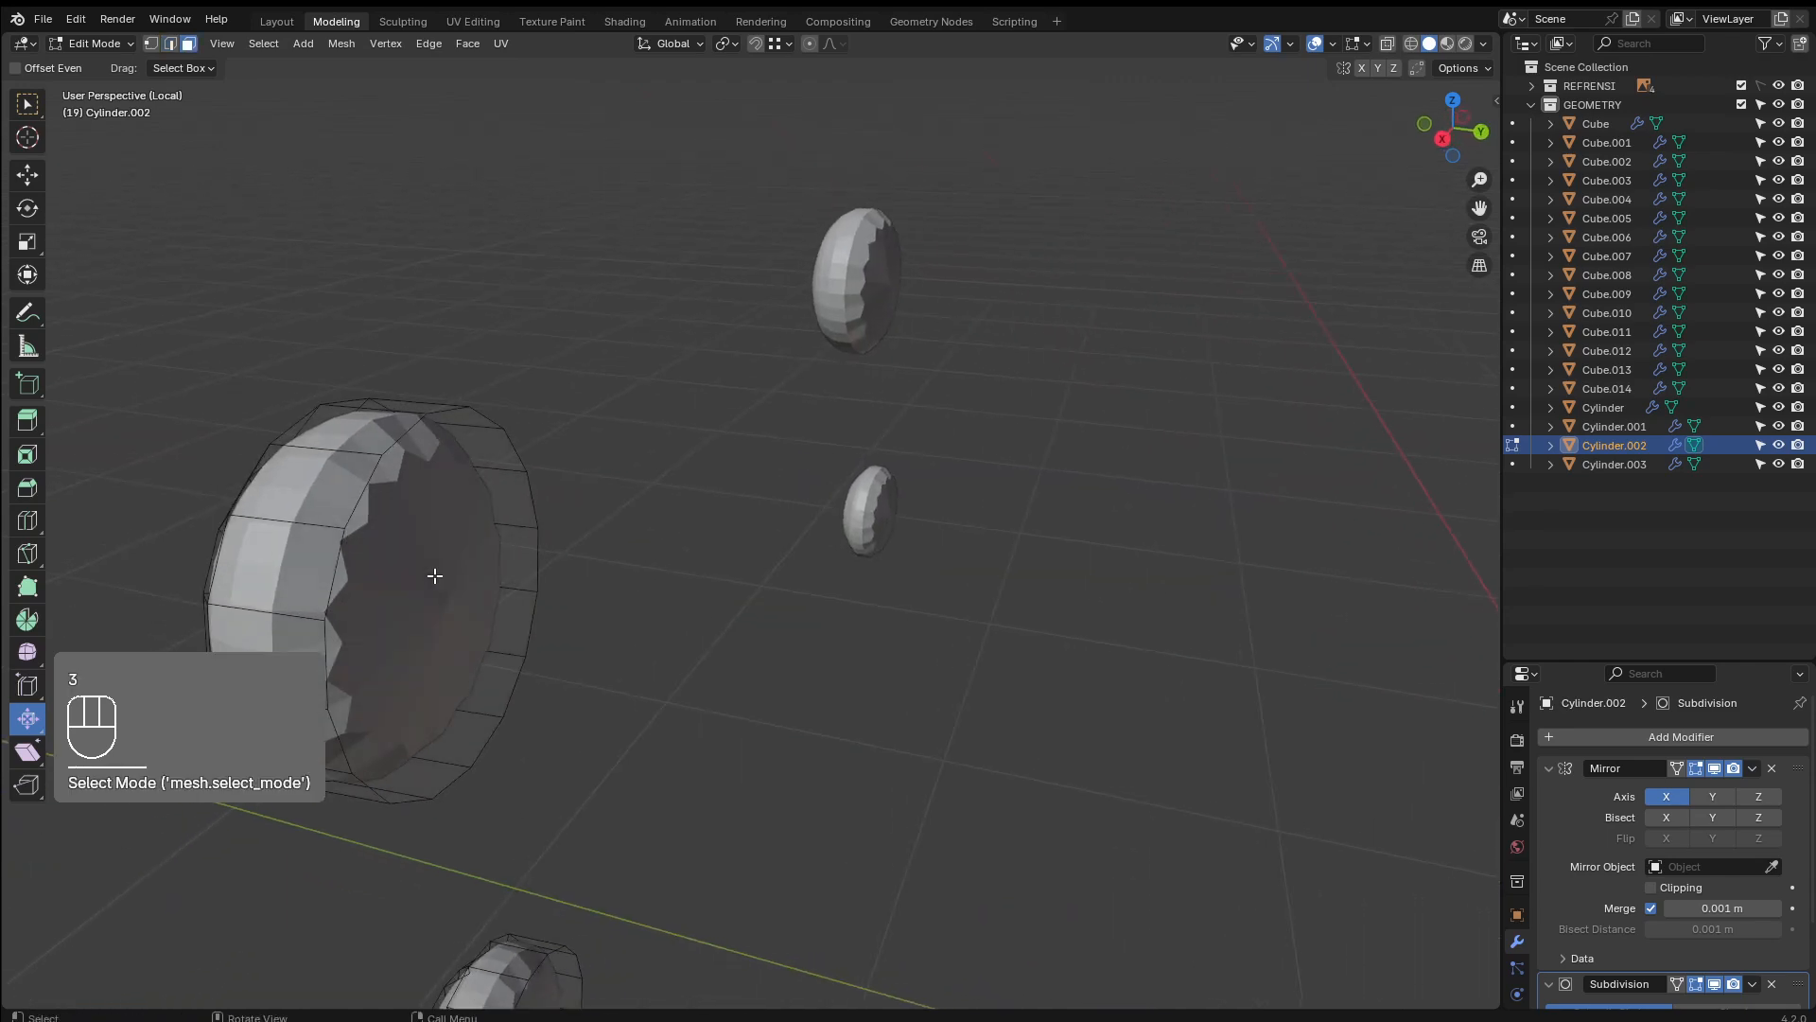
{"action": "left_click", "coordinate": [439, 588]}
{"action": "middle_click_drag", "start_coordinate": [448, 617], "coordinate": [556, 142], "text": "shift"}
{"action": "middle_click_drag", "start_coordinate": [611, 522], "coordinate": [584, 499]}
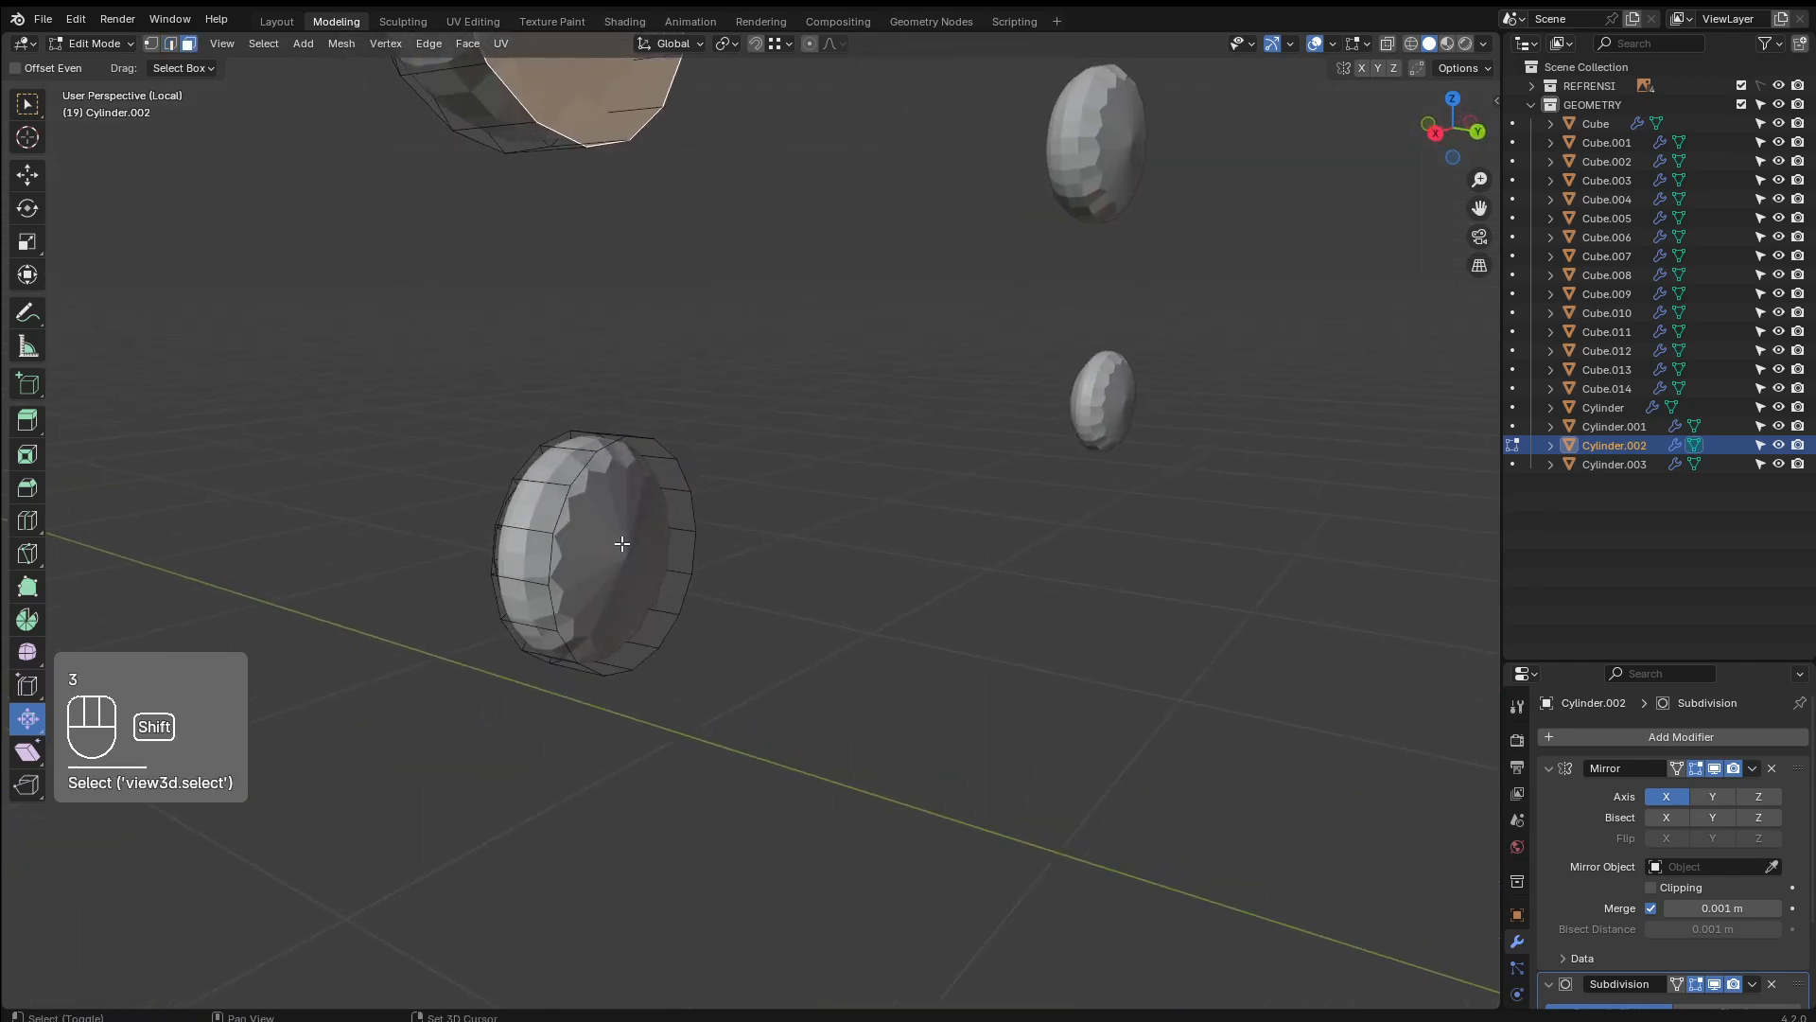
{"action": "left_click", "coordinate": [620, 541], "text": "shift"}
{"action": "middle_click_drag", "start_coordinate": [557, 80], "coordinate": [613, 298], "text": "shift"}
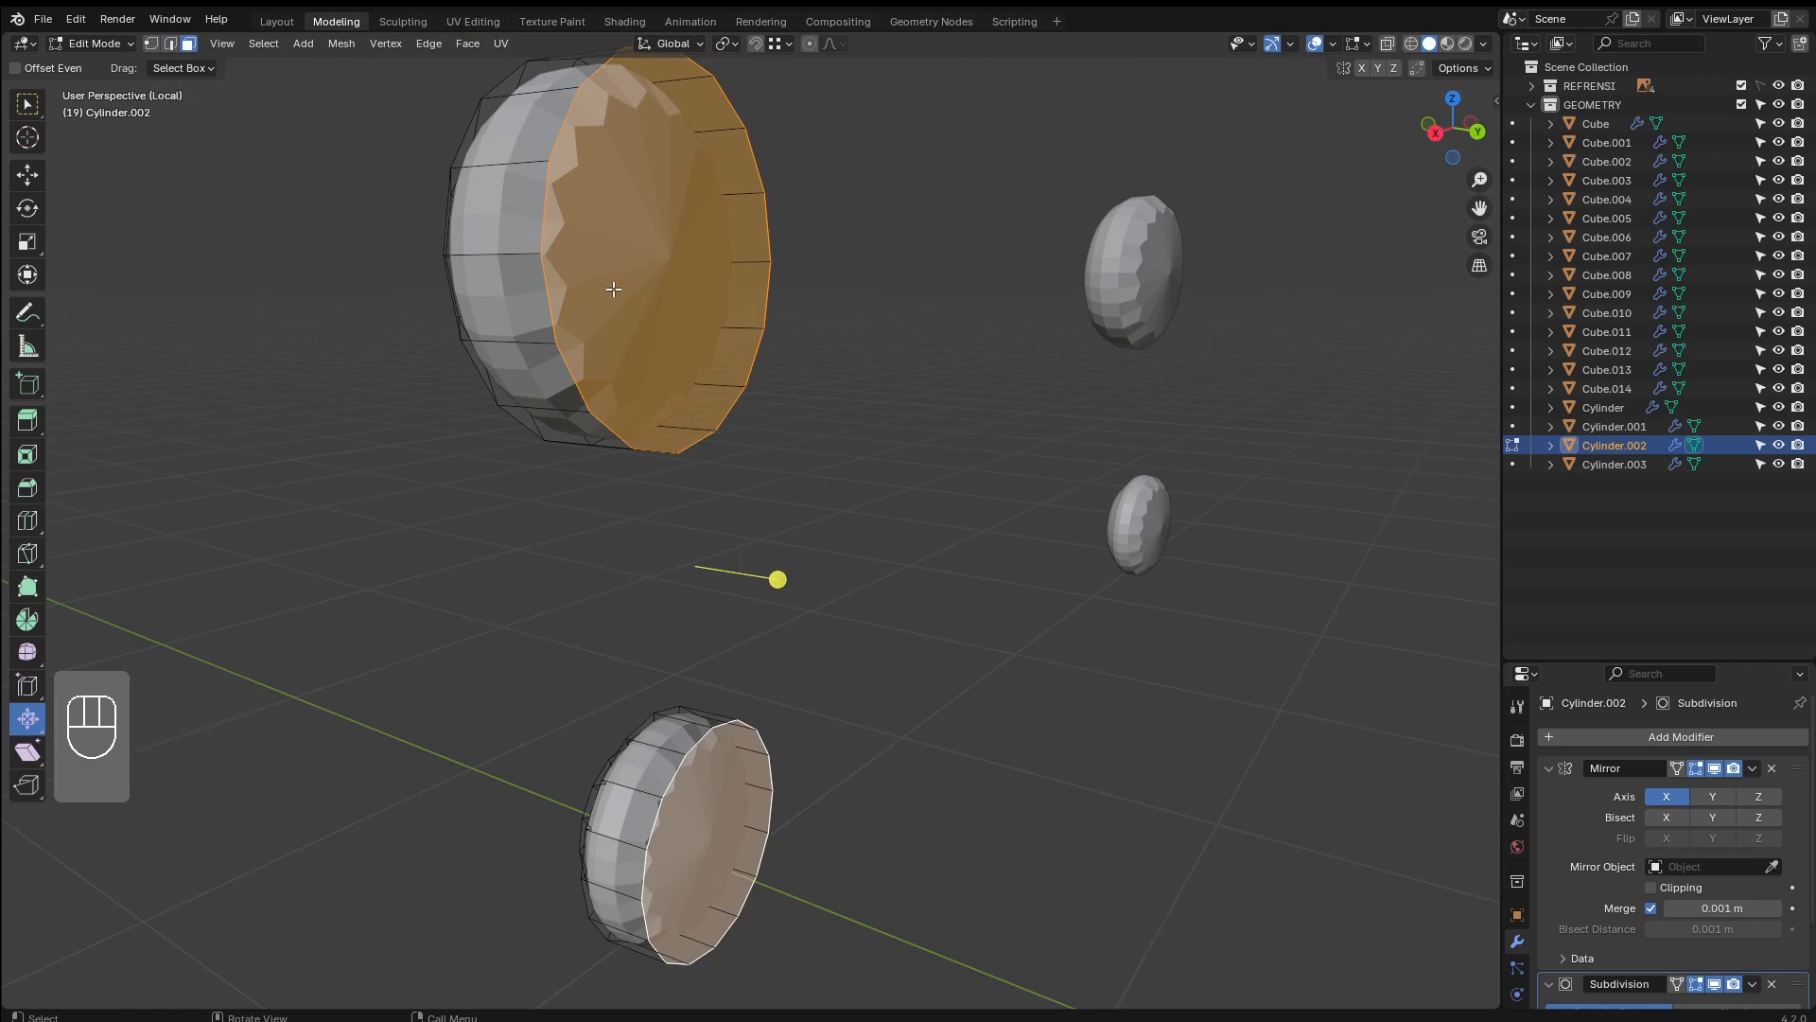
{"action": "key", "text": "x"}
{"action": "left_click", "coordinate": [705, 232]}
Return to Object Mode and enable the wireframe overlay in the viewport
{"action": "middle_click_drag", "start_coordinate": [705, 232], "coordinate": [637, 358]}
{"action": "scroll", "coordinate": [638, 358], "scroll_direction": "up", "scroll_amount": 6}
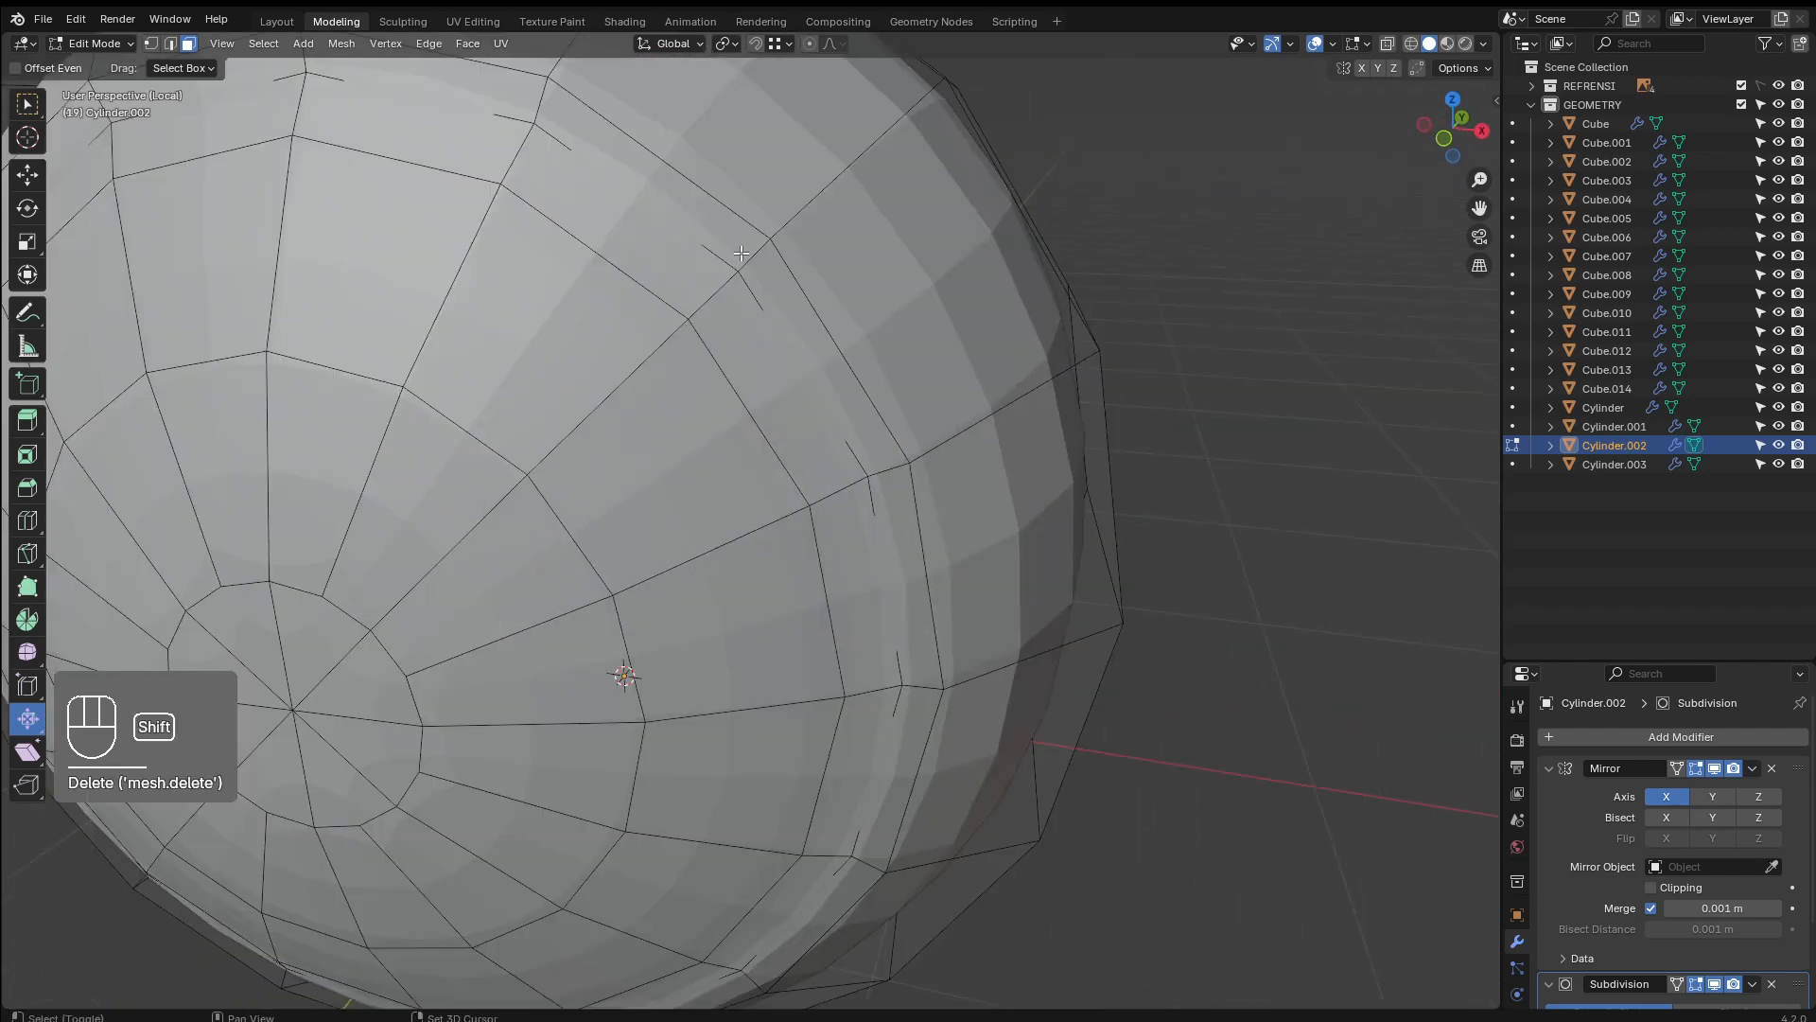
{"action": "middle_click_drag", "start_coordinate": [741, 254], "coordinate": [766, 284], "text": "shift"}
{"action": "key", "text": "Tab"}
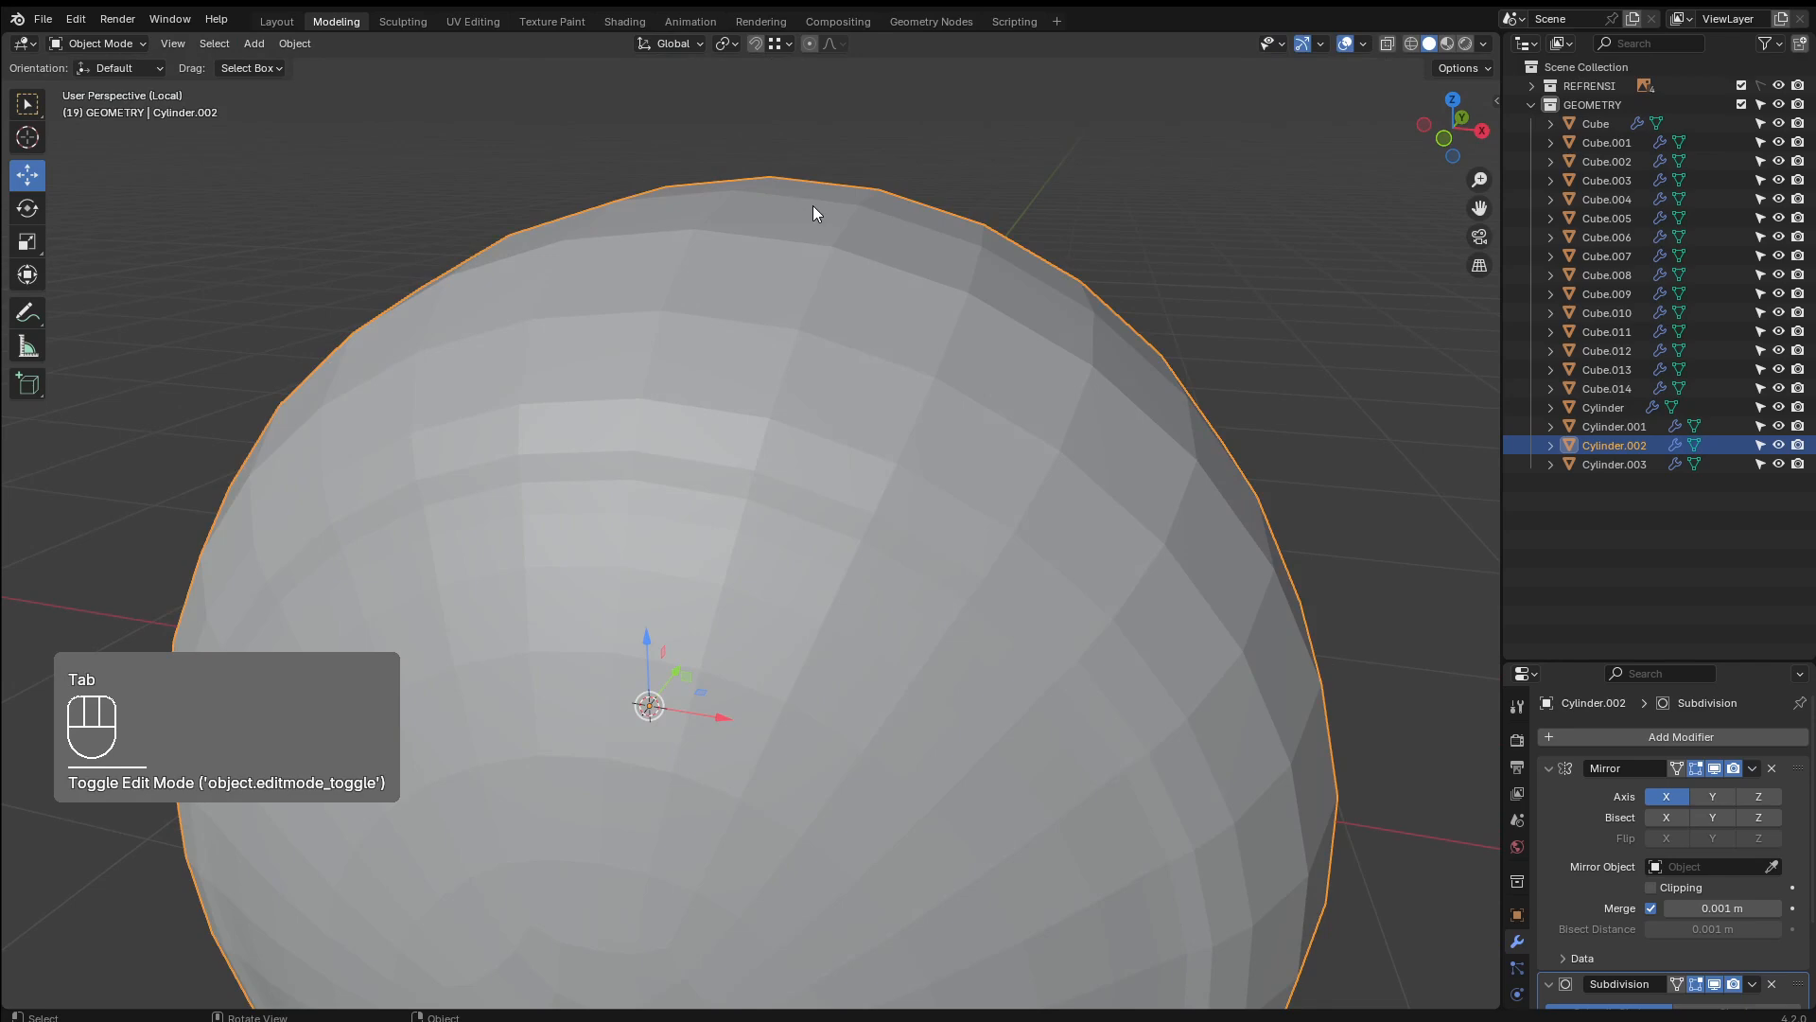
{"action": "left_click", "coordinate": [1323, 43]}
{"action": "left_click", "coordinate": [1360, 46]}
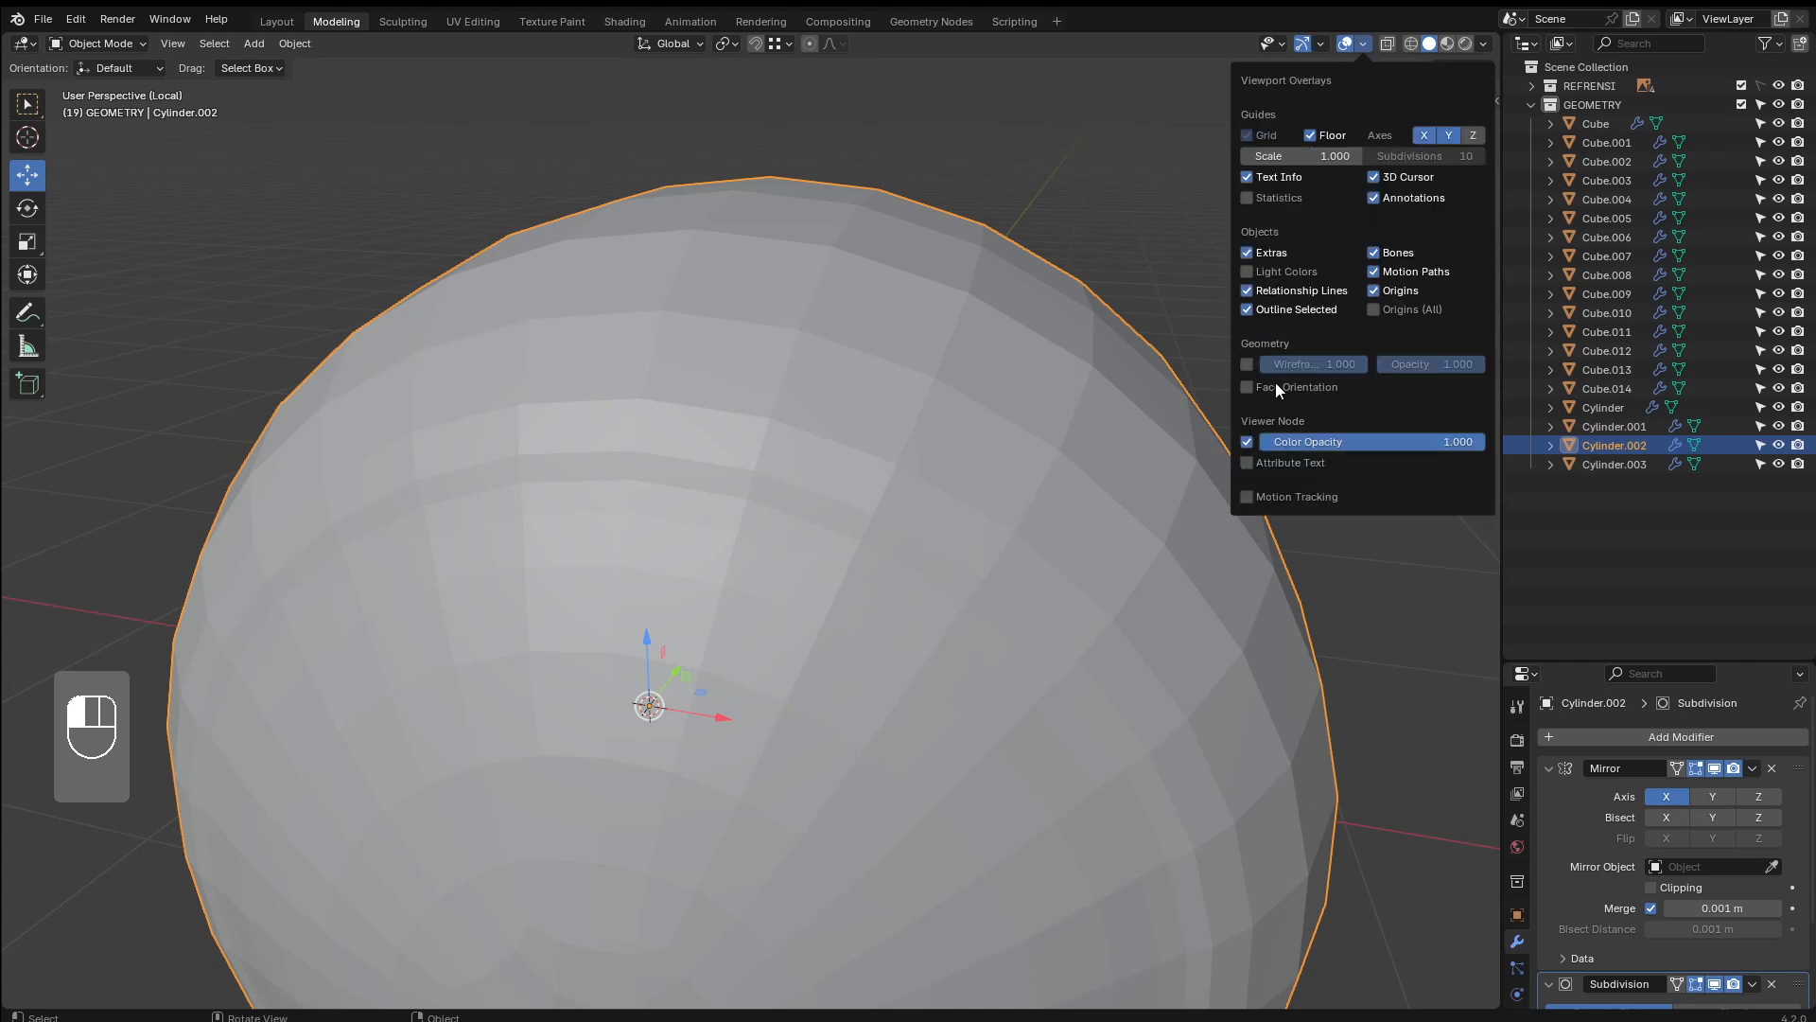
Select two cross edges on the large headlight's outer side band in Edit Mode and return to Object Mode
{"action": "key", "text": "Tab"}
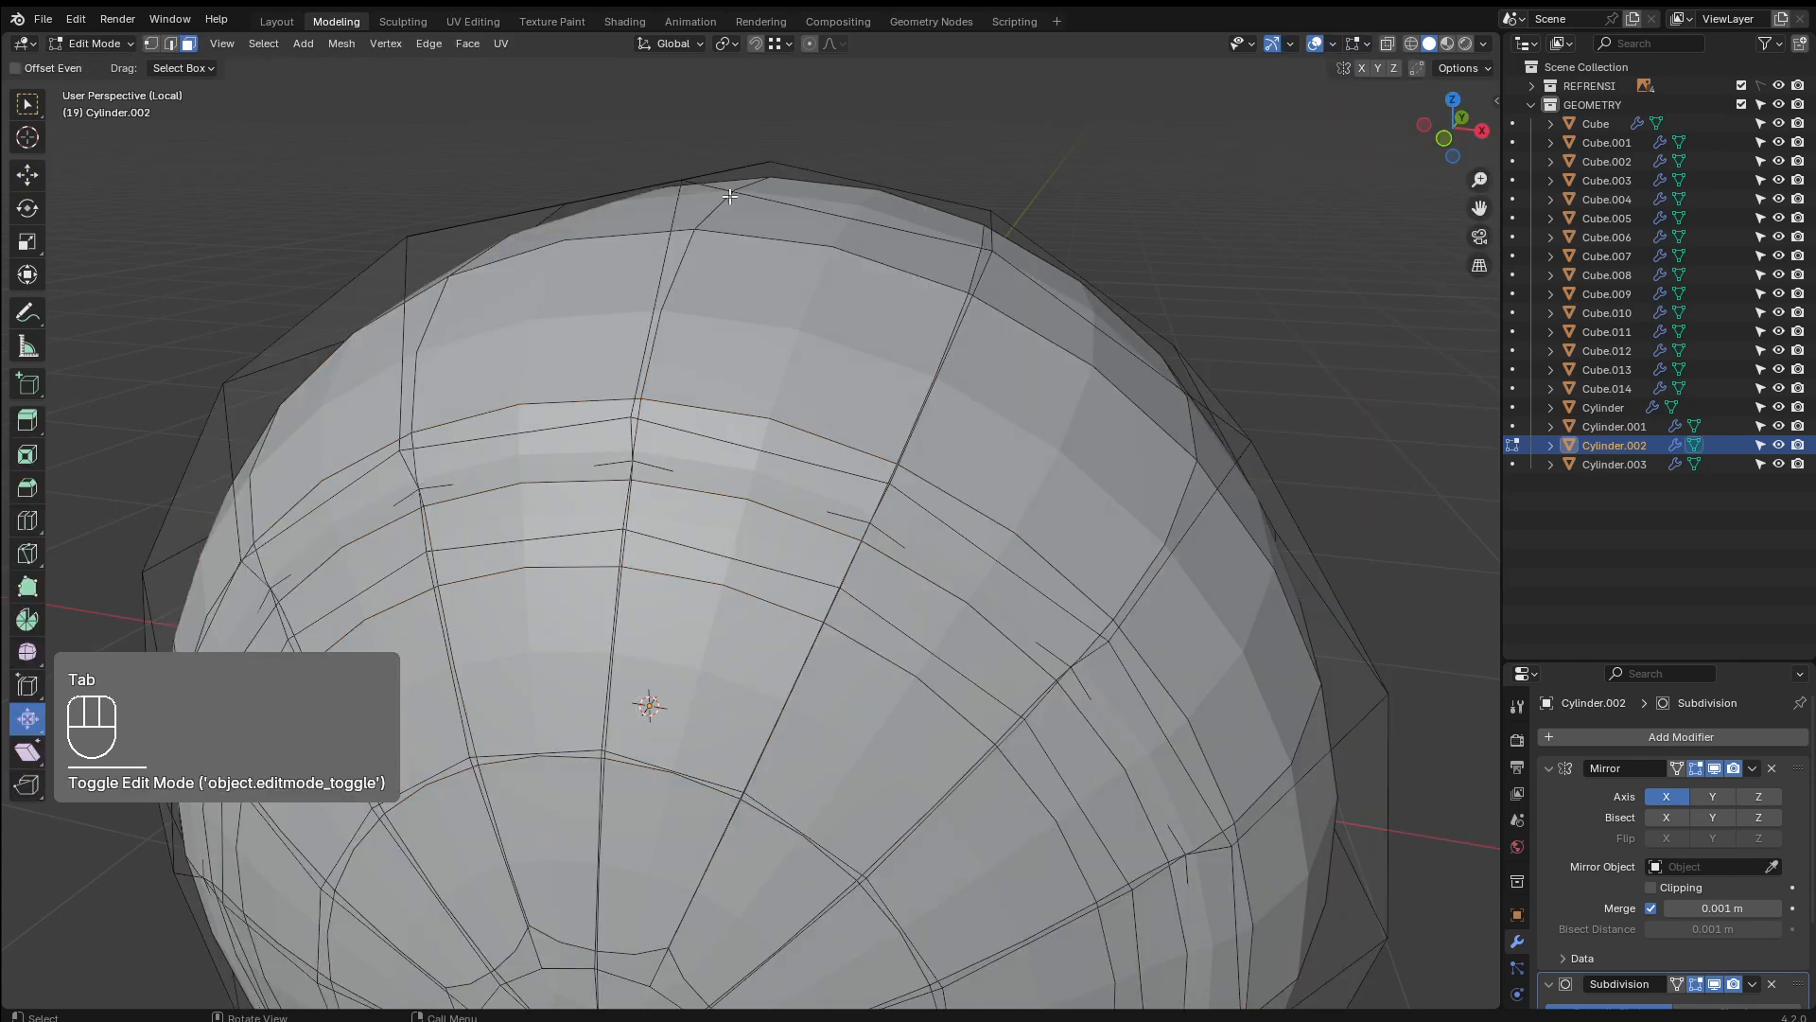
{"action": "key", "text": "2"}
{"action": "left_click", "coordinate": [989, 232]}
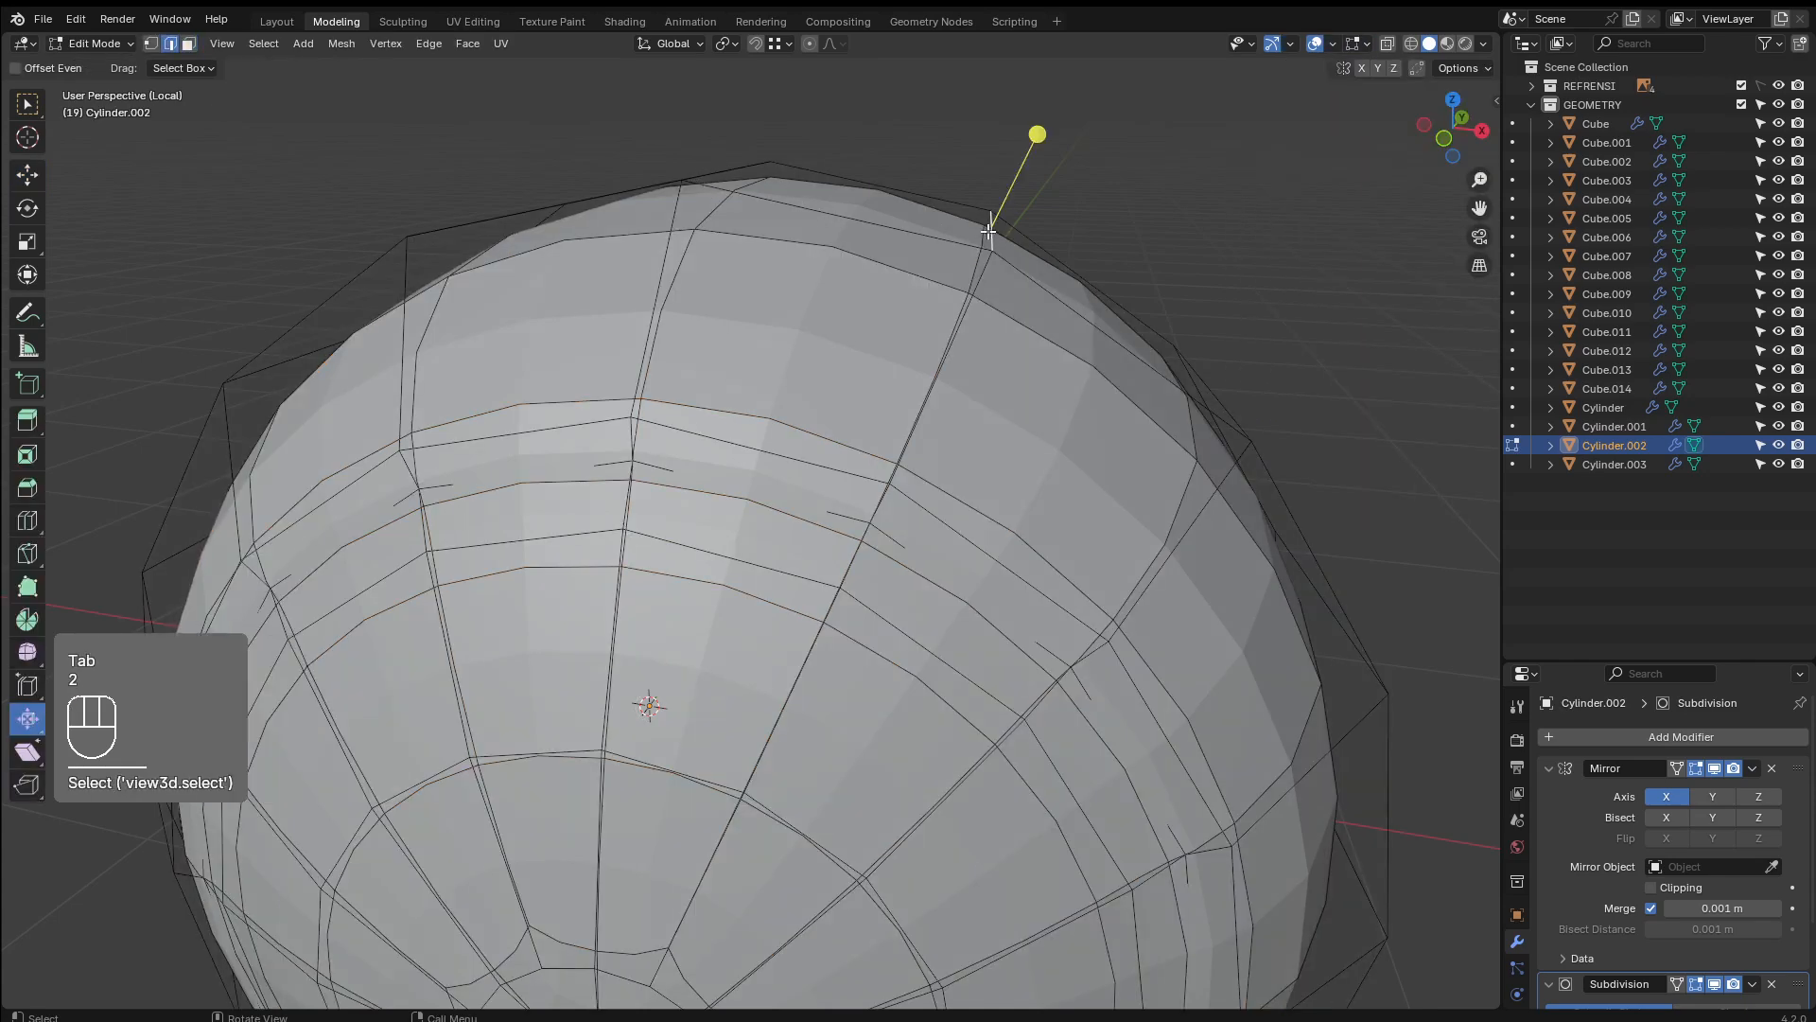
{"action": "middle_click_drag", "start_coordinate": [833, 215], "coordinate": [767, 207]}
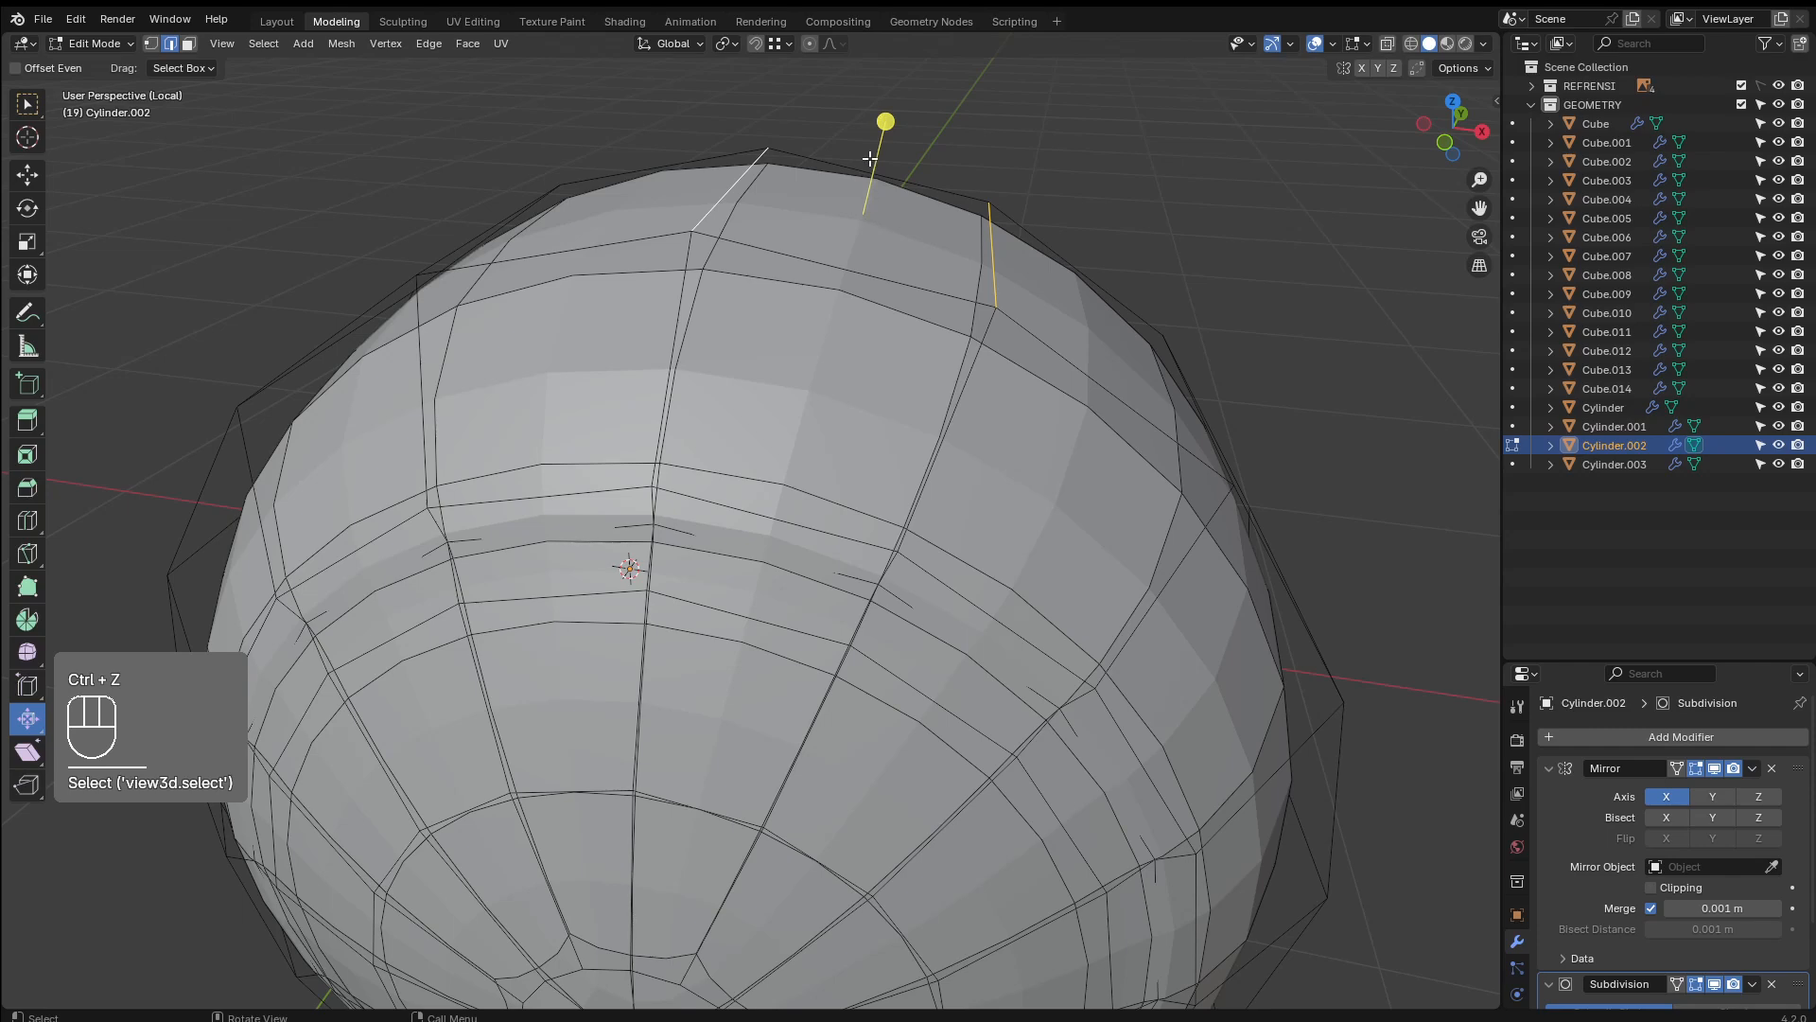
{"action": "key", "text": "Tab"}
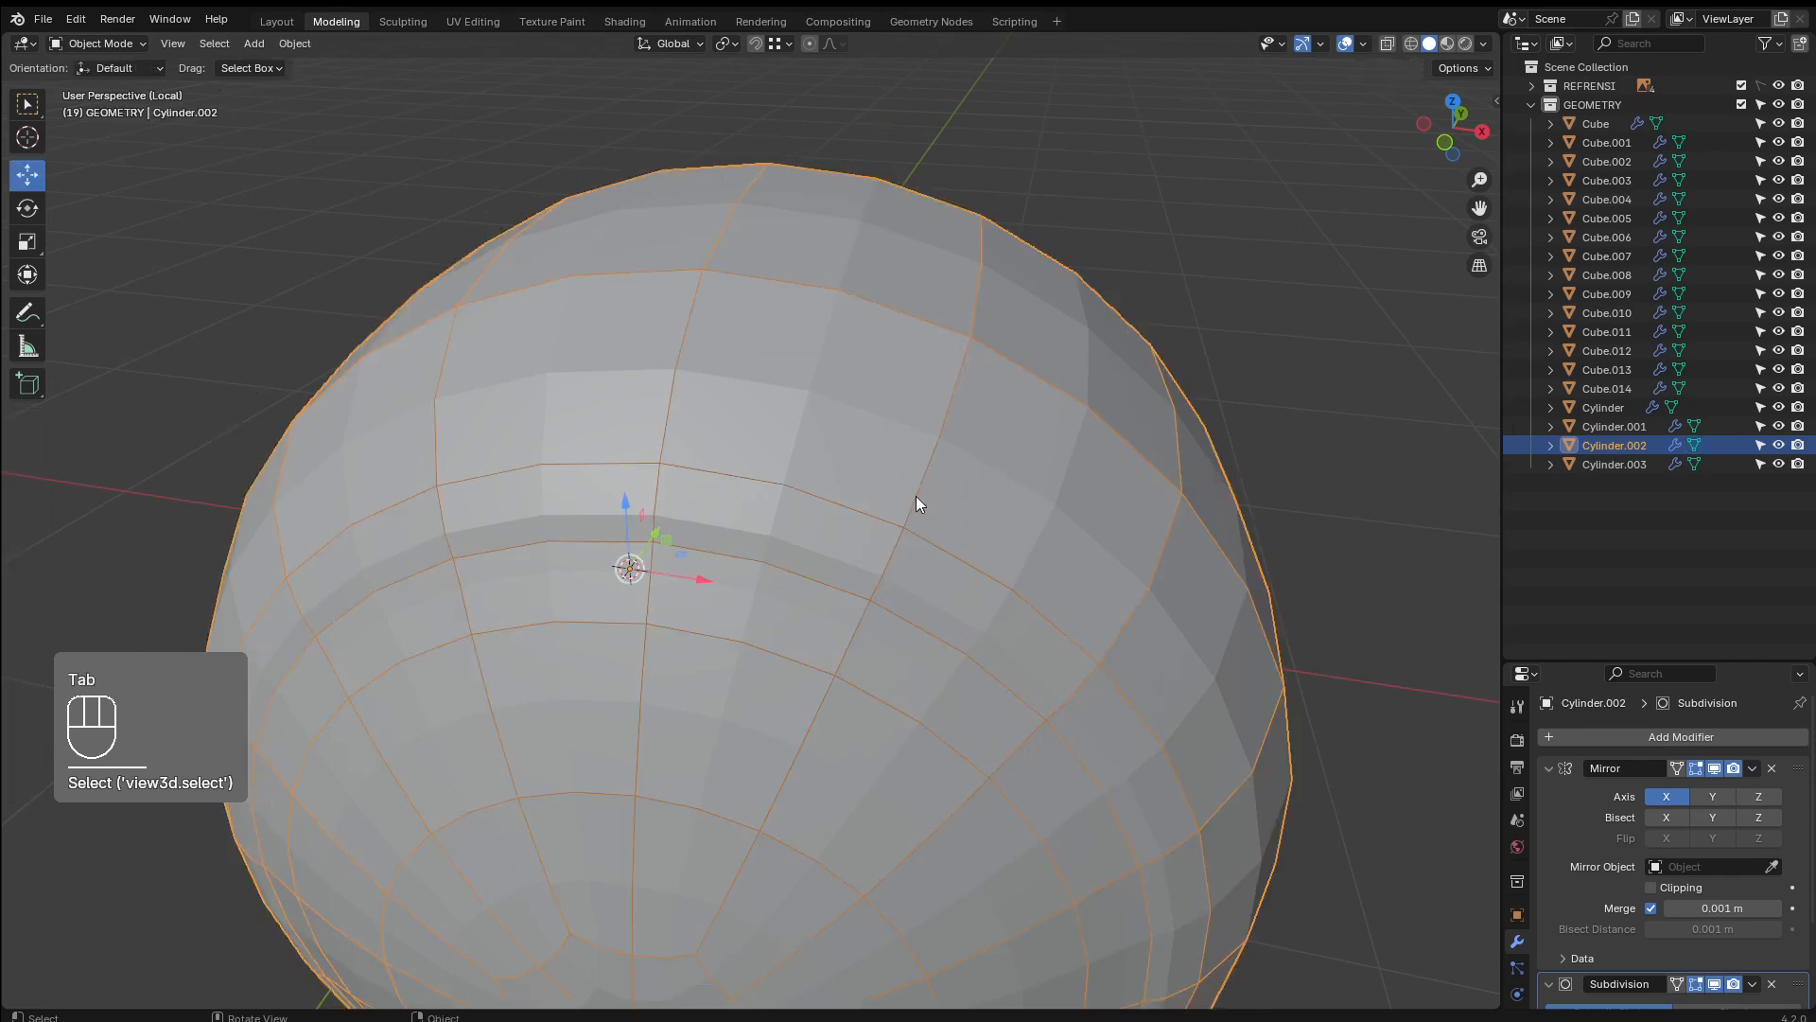
Try applying the headlights' Subdivision modifier, inspect the mesh in Edit Mode, and undo the change
{"action": "scroll", "coordinate": [1743, 915], "scroll_direction": "down", "scroll_amount": 3}
{"action": "left_click", "coordinate": [1753, 872]}
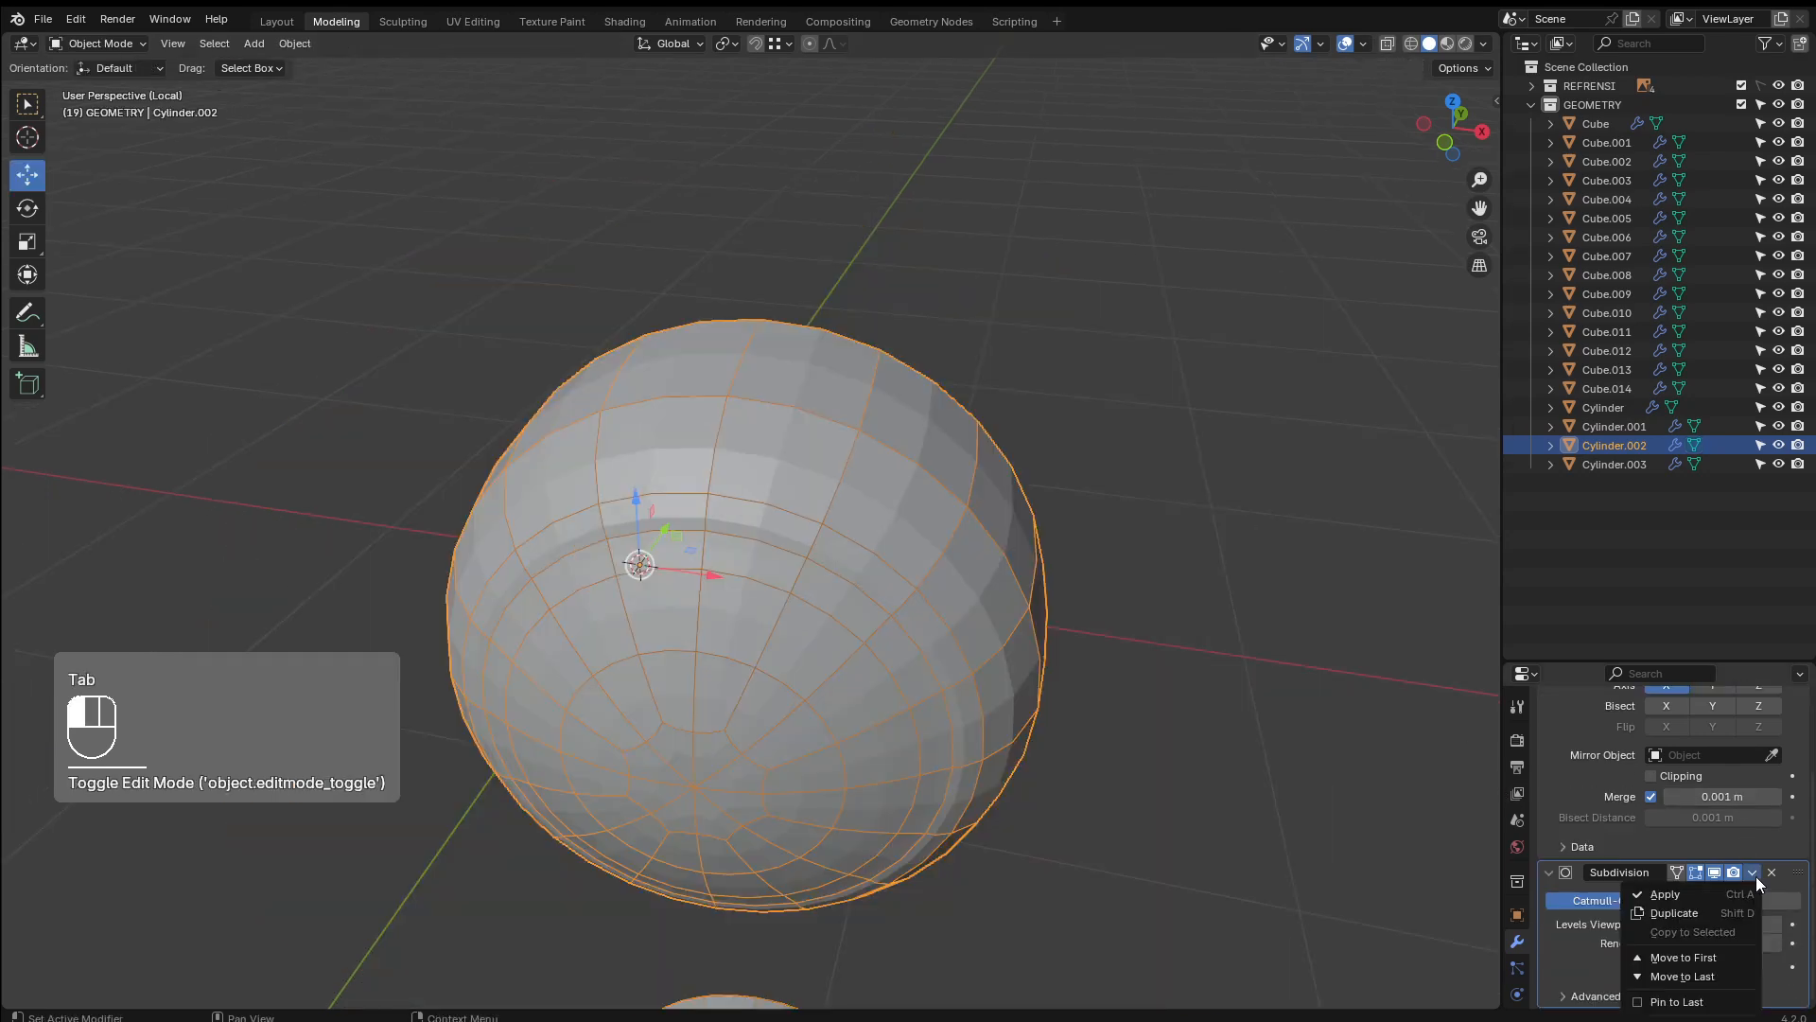
{"action": "left_click", "coordinate": [1741, 894]}
{"action": "key", "text": "Tab"}
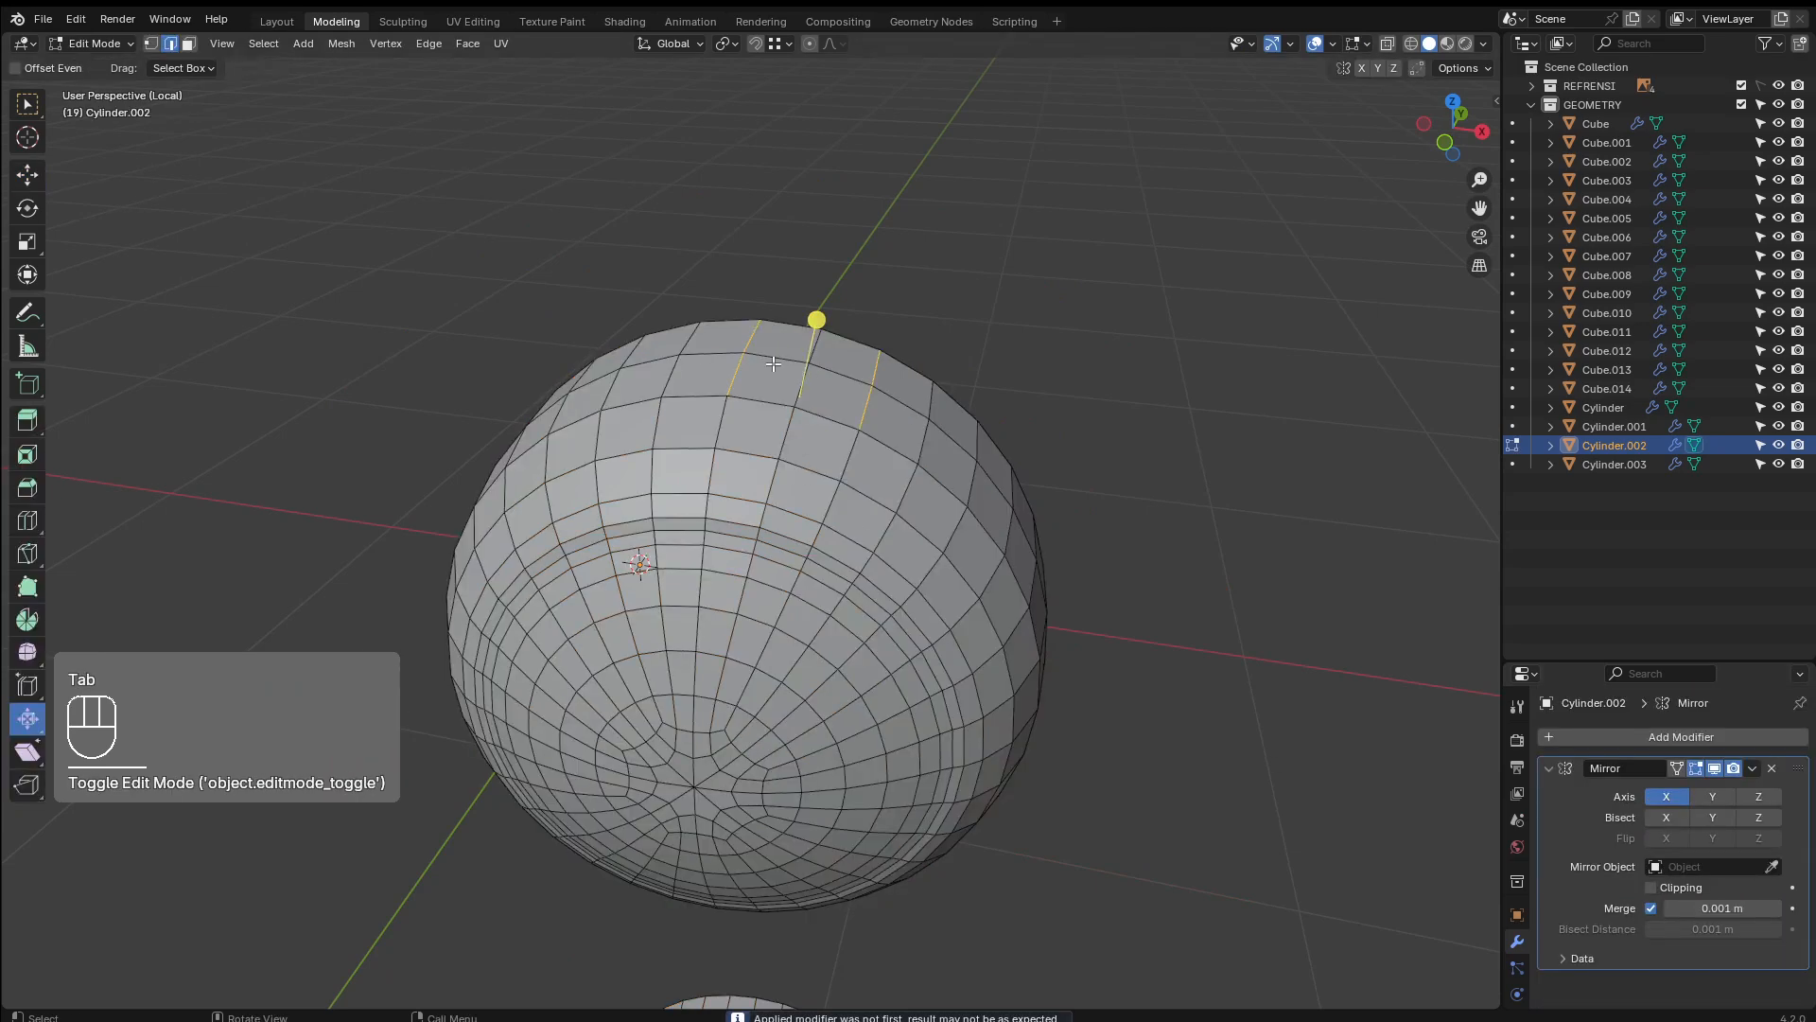
{"action": "middle_click_drag", "start_coordinate": [870, 420], "coordinate": [851, 422]}
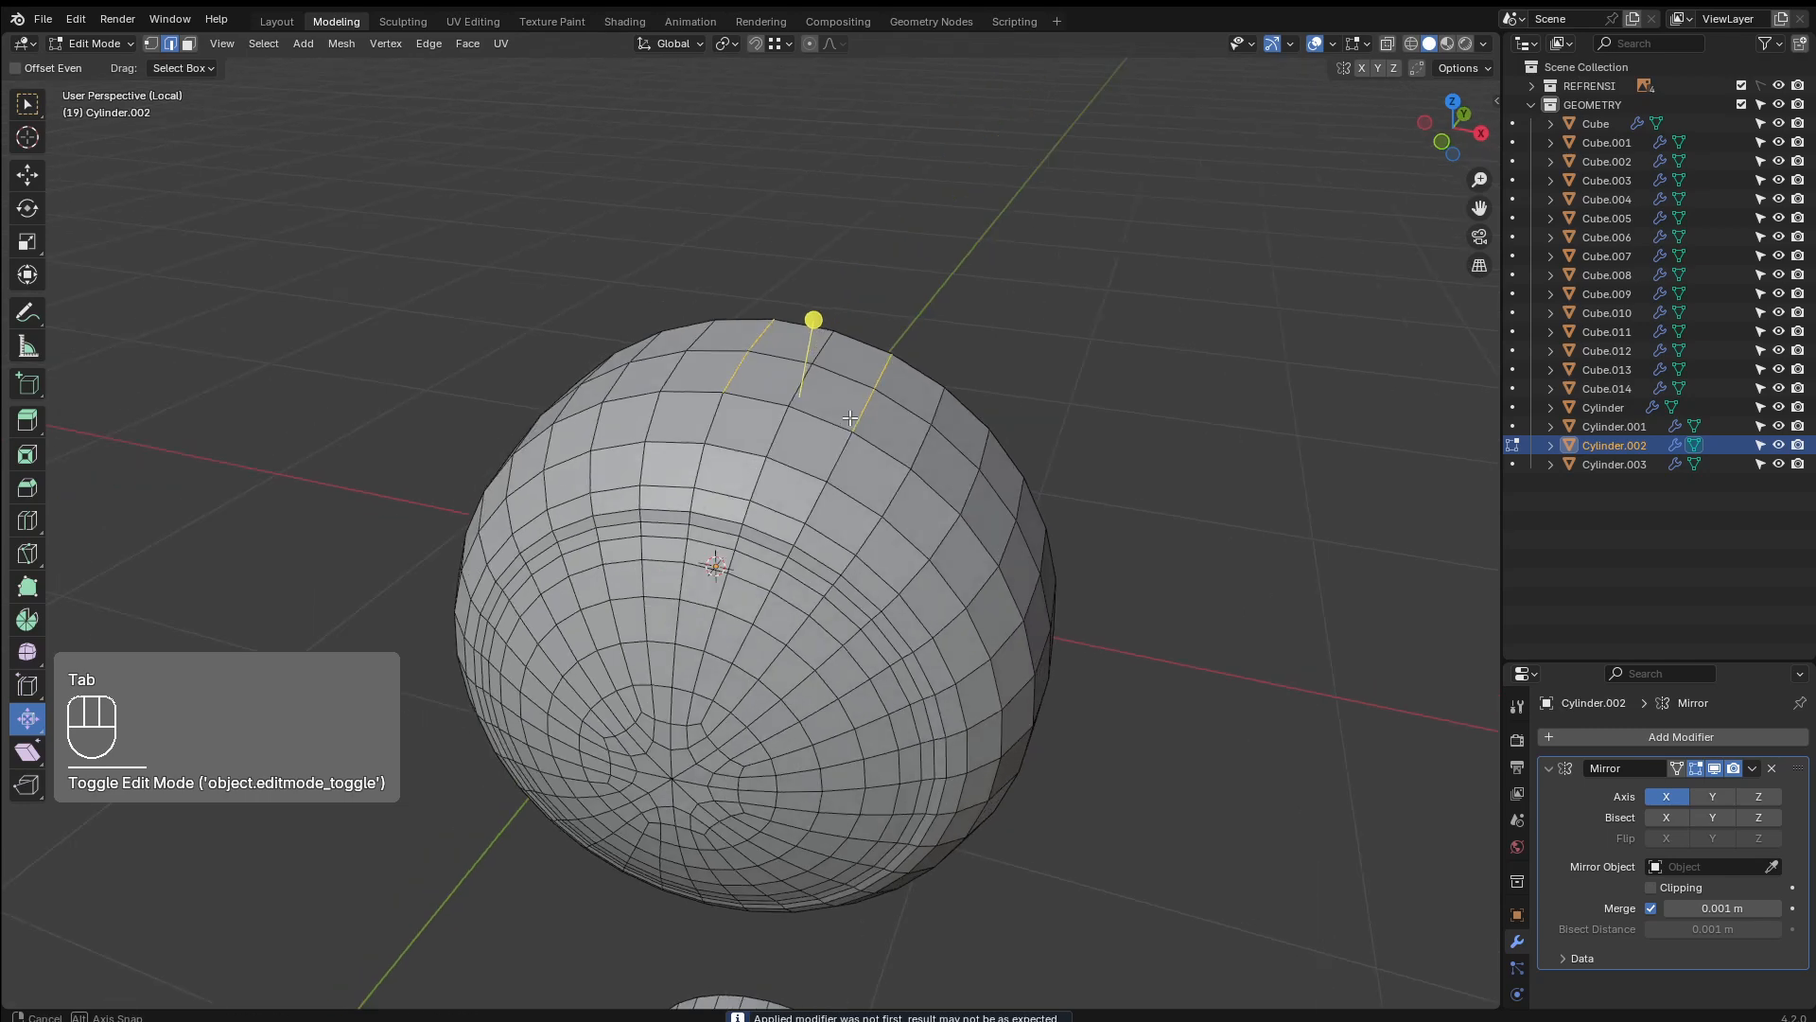
{"action": "scroll", "coordinate": [899, 454], "scroll_direction": "up", "scroll_amount": 8}
{"action": "scroll", "coordinate": [972, 445], "scroll_direction": "down", "scroll_amount": 5}
{"action": "key", "text": "ctrl+z"}
{"action": "key", "text": "ctrl+z"}
{"action": "key", "text": "ctrl+z"}
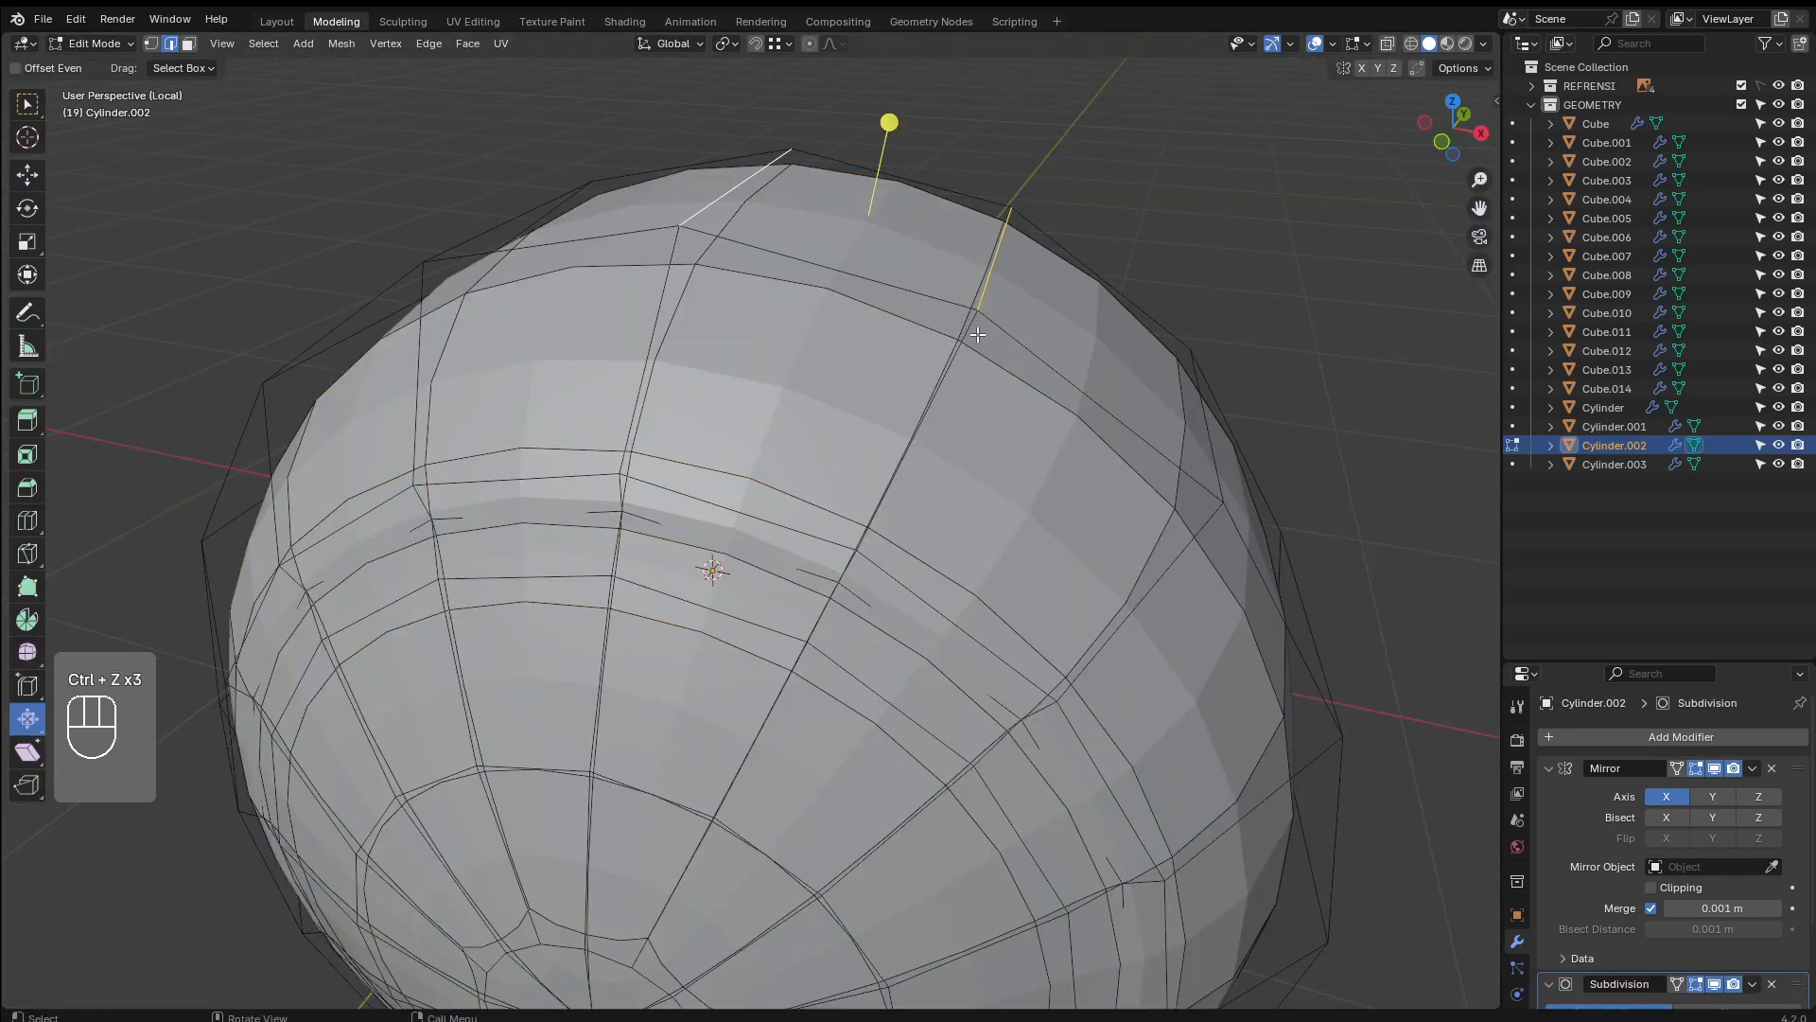
Examine the large headlight's smoothed shape against its editing cage, especially along the edge between side band and front dome
{"action": "key", "text": "Tab"}
{"action": "scroll", "coordinate": [901, 418], "scroll_direction": "down", "scroll_amount": 8}
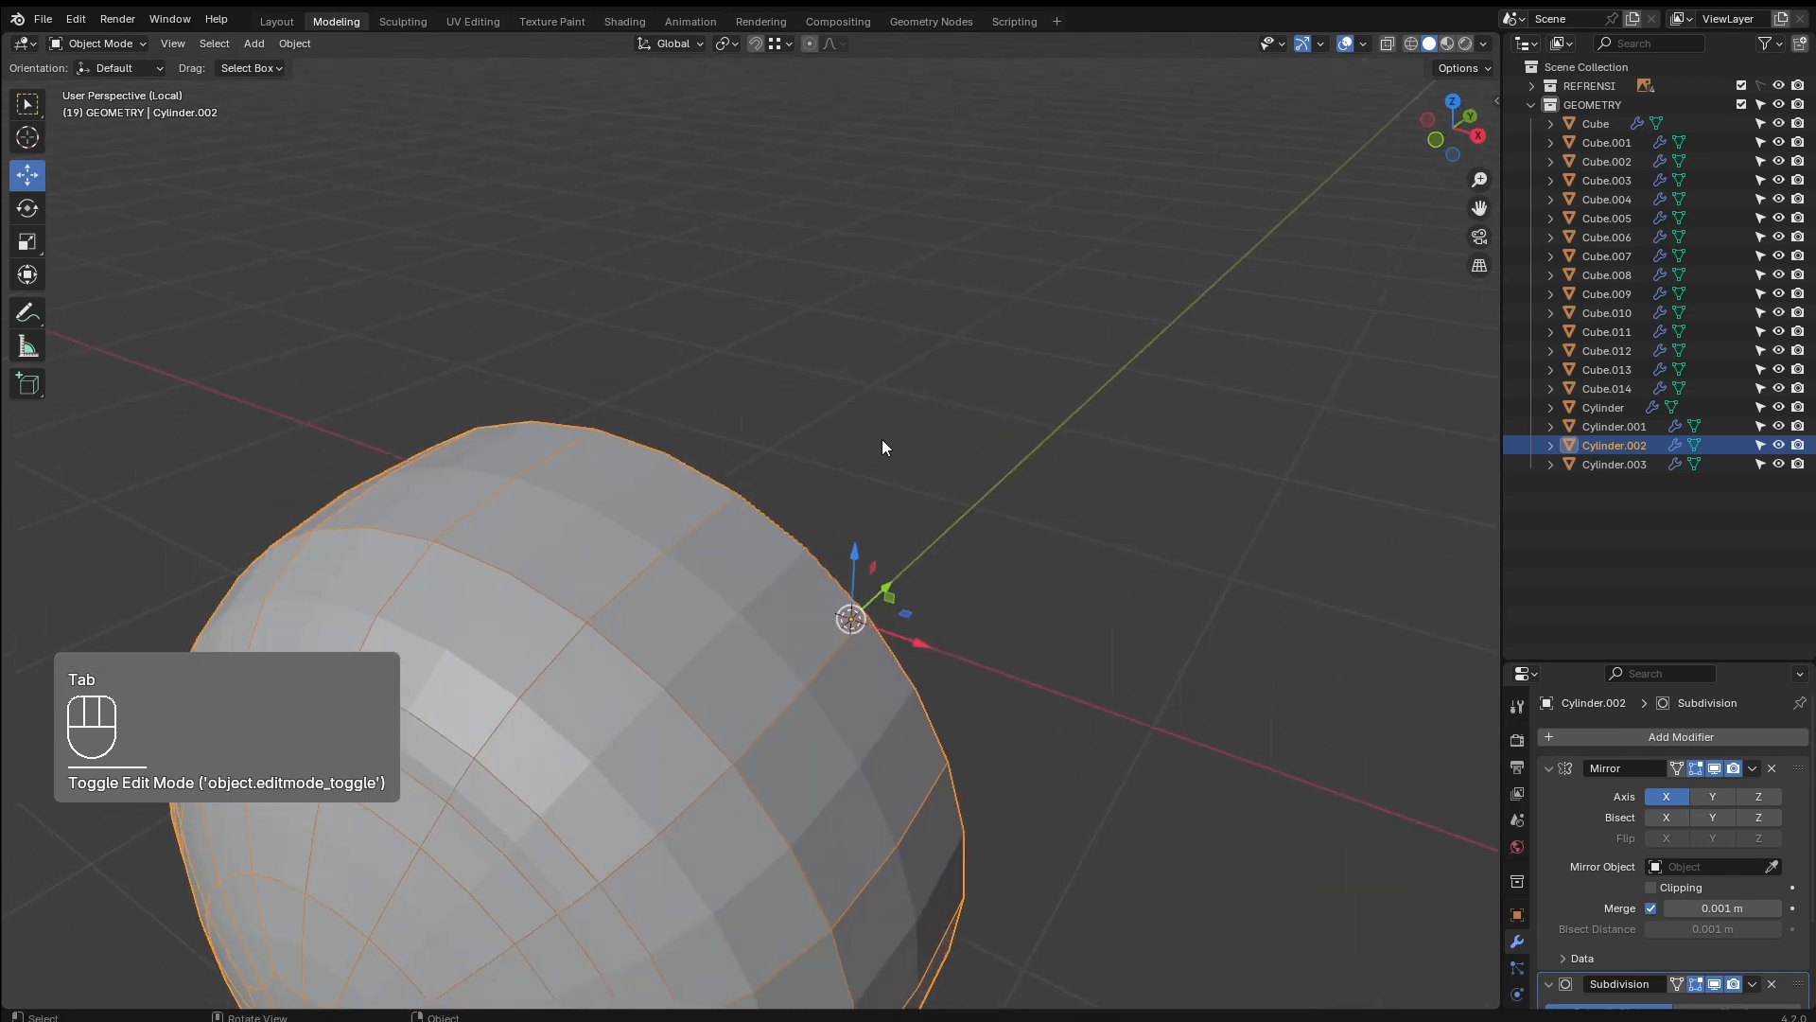
{"action": "key", "text": "grave"}
{"action": "left_click", "coordinate": [944, 573]}
{"action": "middle_click_drag", "start_coordinate": [795, 576], "coordinate": [730, 626]}
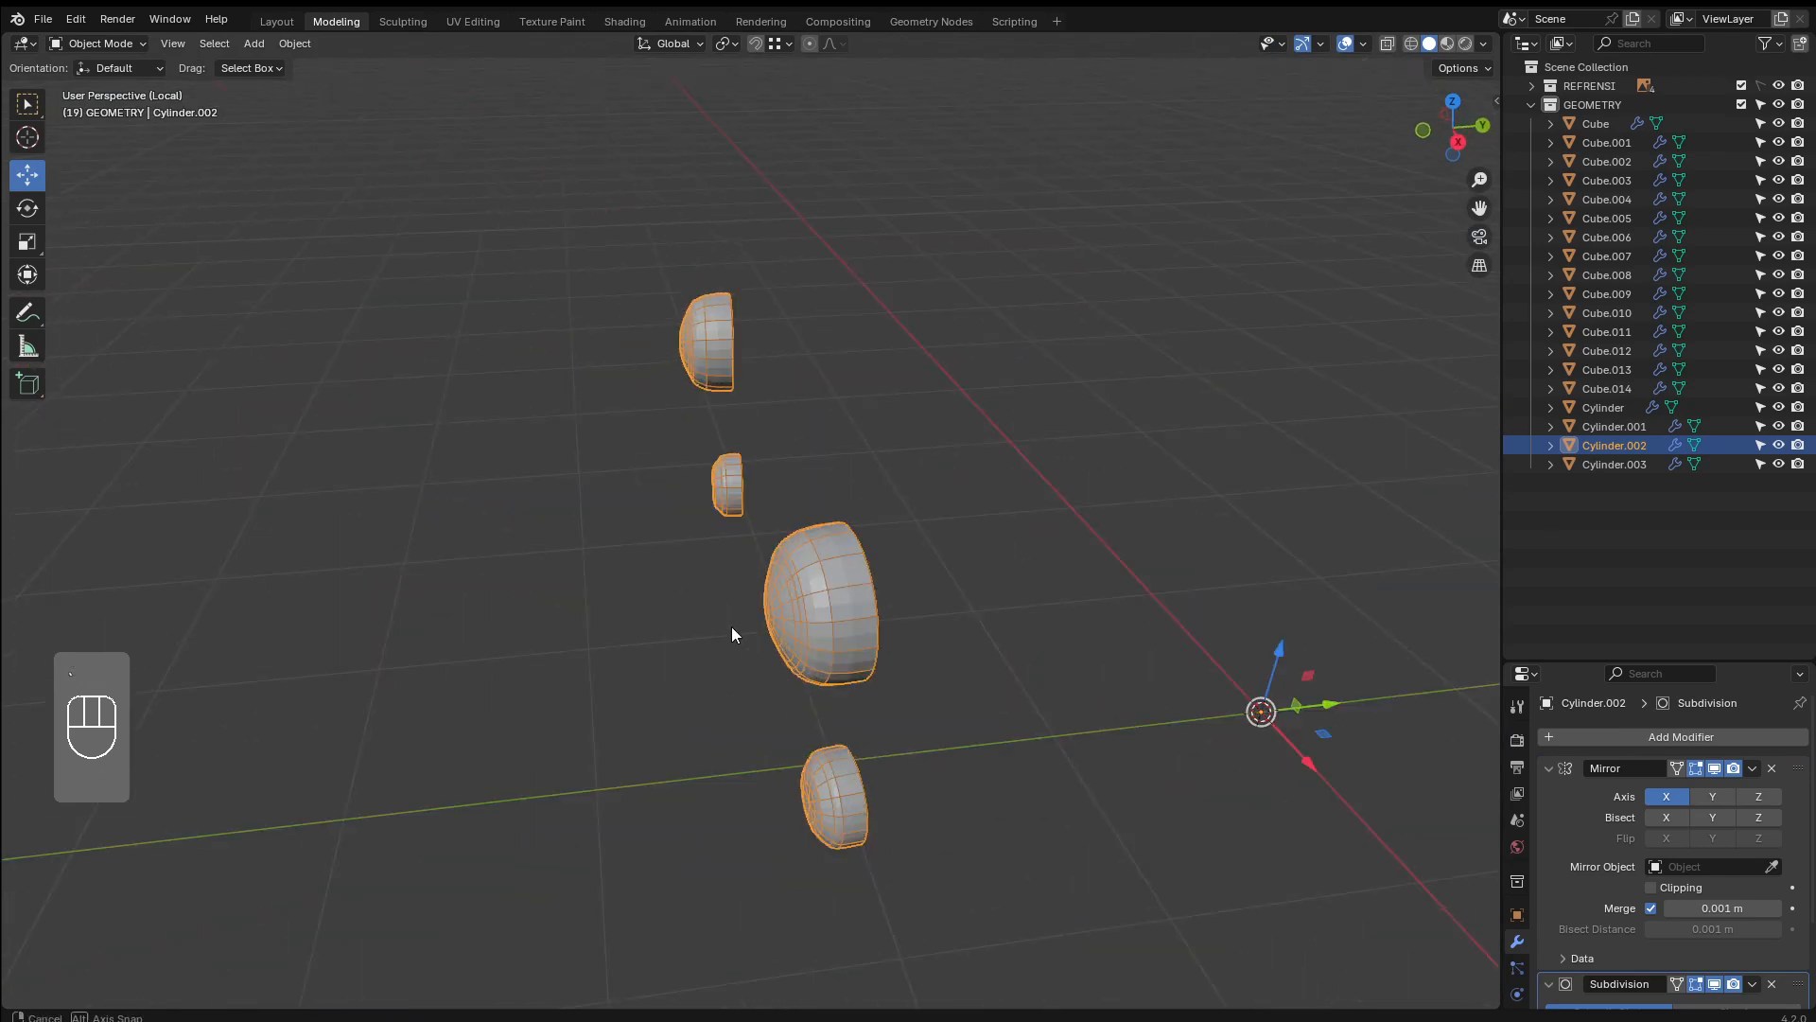
{"action": "scroll", "coordinate": [783, 656], "scroll_direction": "up", "scroll_amount": 1}
{"action": "key", "text": "grave"}
{"action": "scroll", "coordinate": [880, 629], "scroll_direction": "up", "scroll_amount": 3}
{"action": "key", "text": "Tab"}
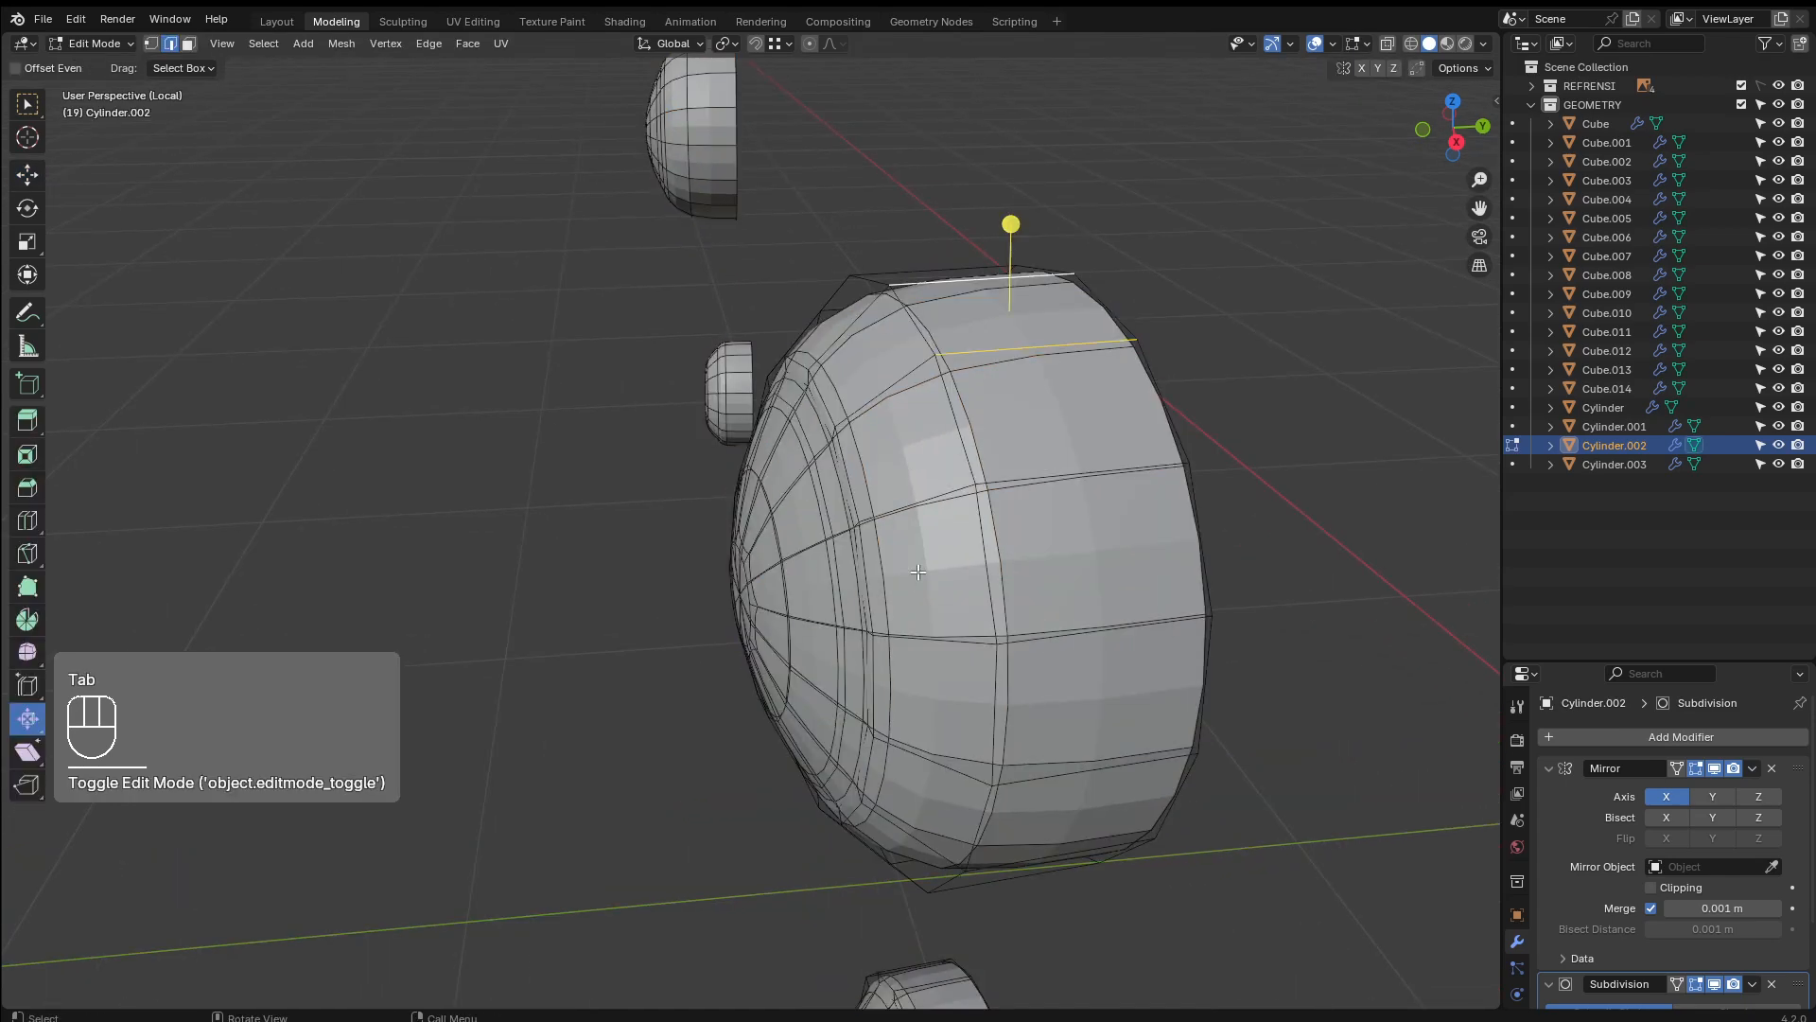
{"action": "scroll", "coordinate": [912, 524], "scroll_direction": "up", "scroll_amount": 4}
{"action": "middle_click_drag", "start_coordinate": [912, 524], "coordinate": [933, 395]}
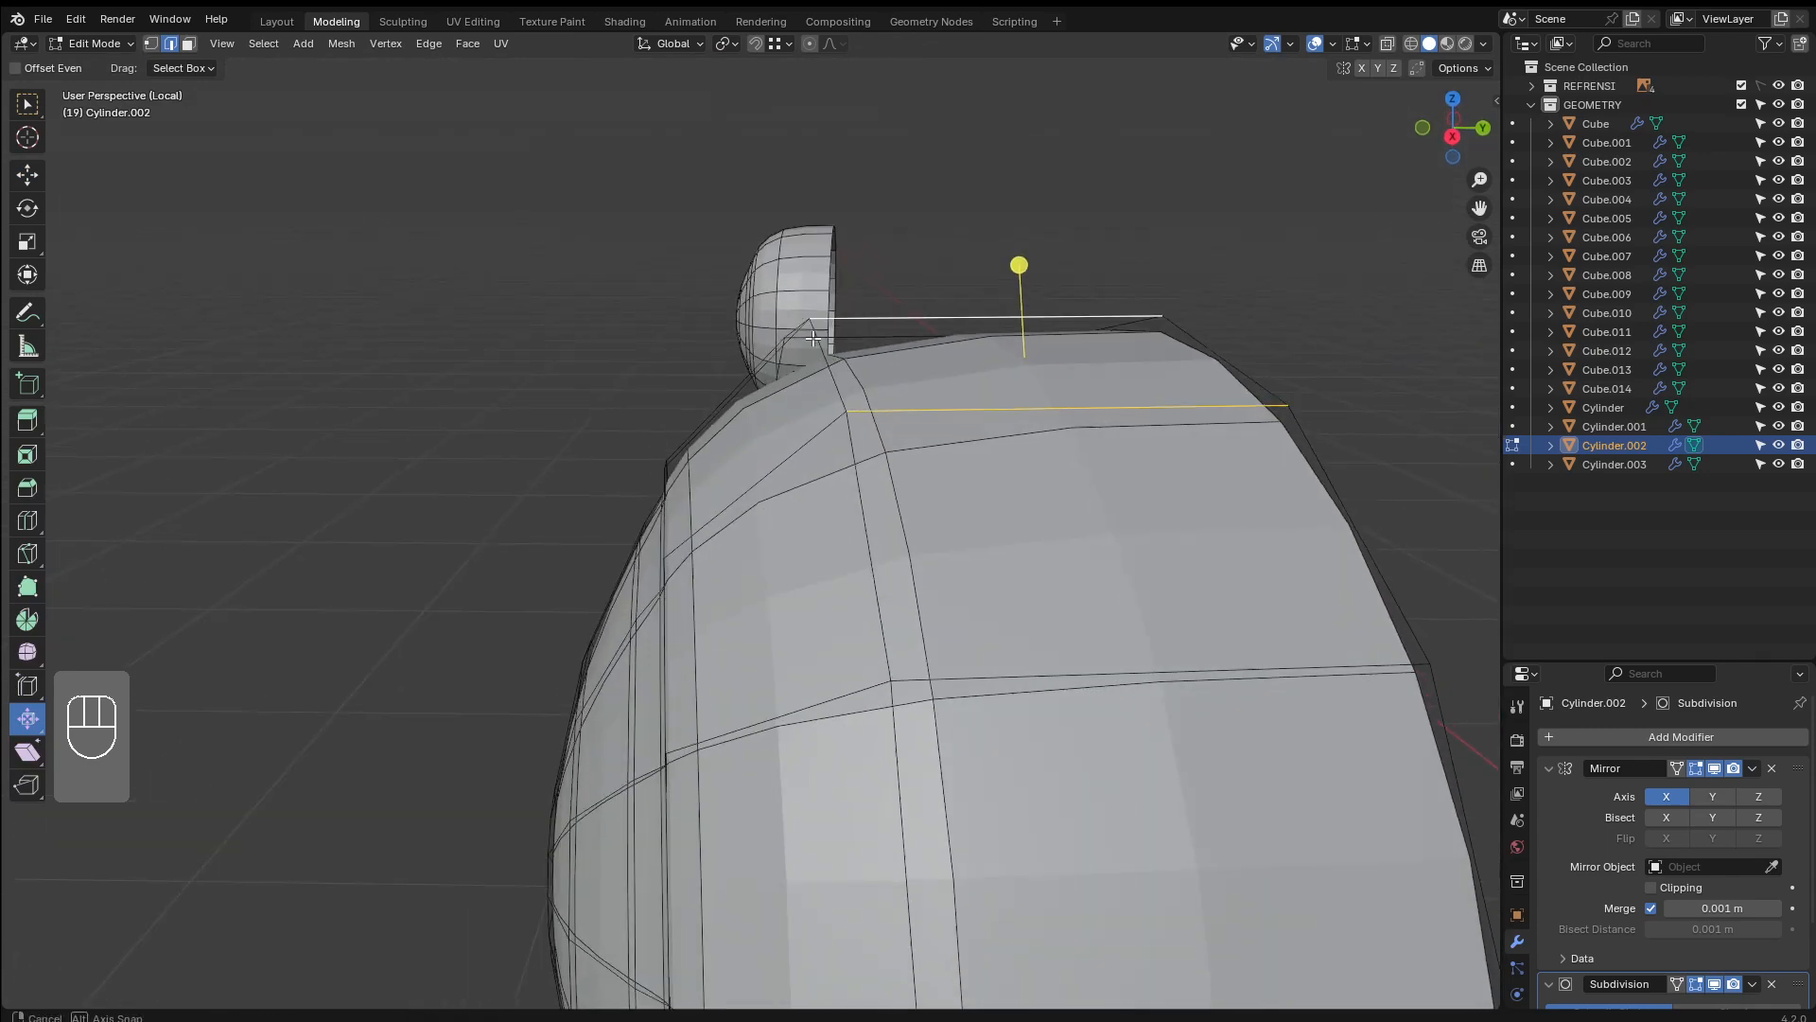
{"action": "key", "text": "Tab"}
{"action": "key", "text": "Tab"}
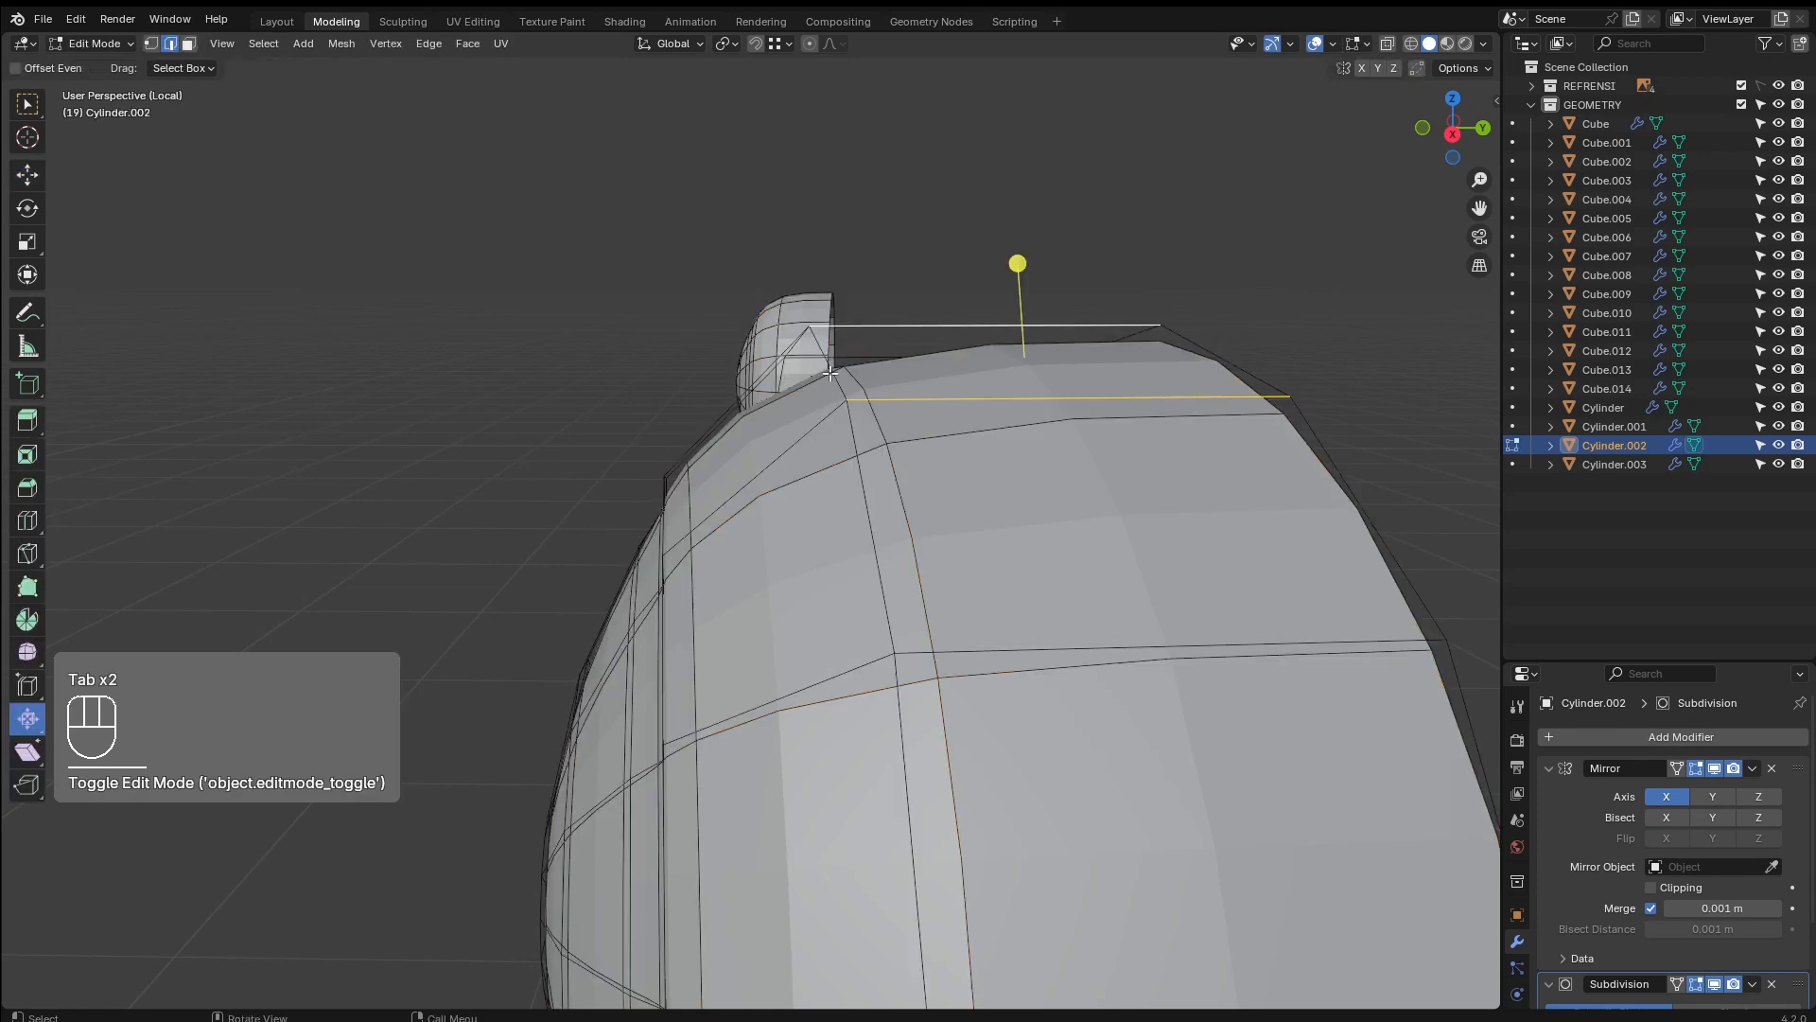
{"action": "middle_click_drag", "start_coordinate": [831, 374], "coordinate": [839, 435]}
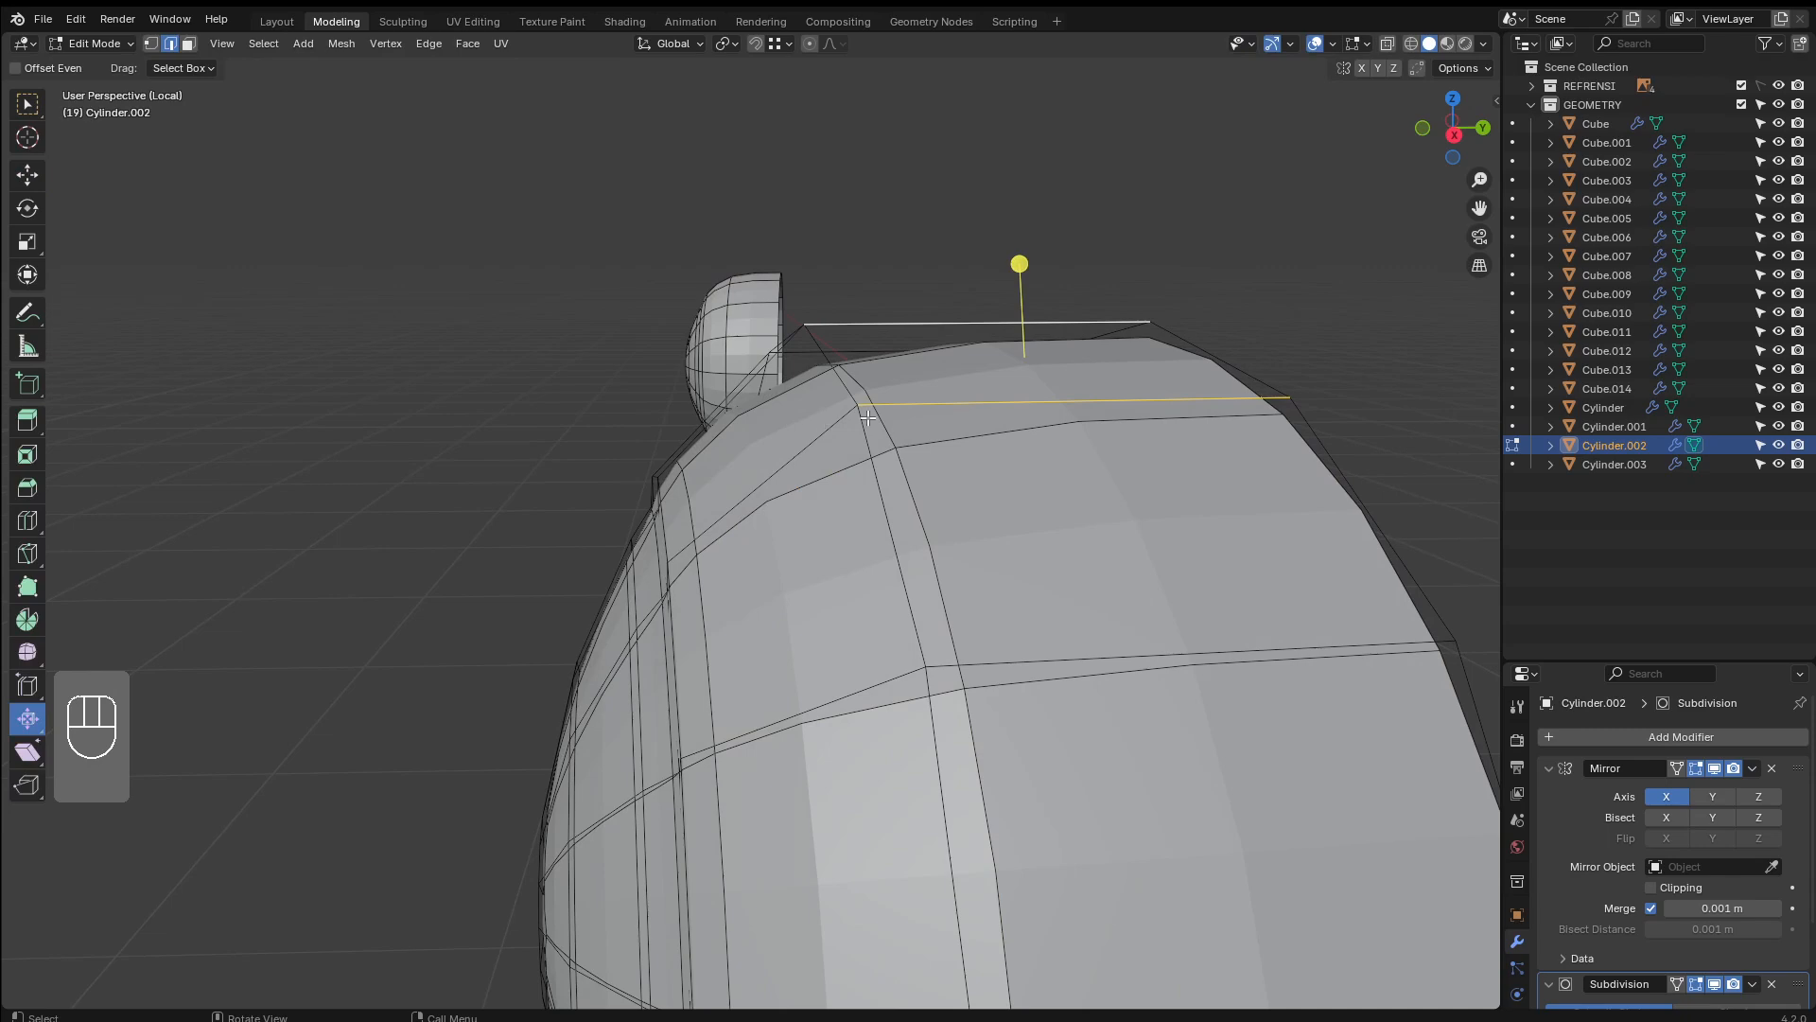
Add an edge loop around the large headlight's side band and slide it close to the front rim, finishing with an edge slide factor of -0.129
{"action": "key", "text": "ctrl+r"}
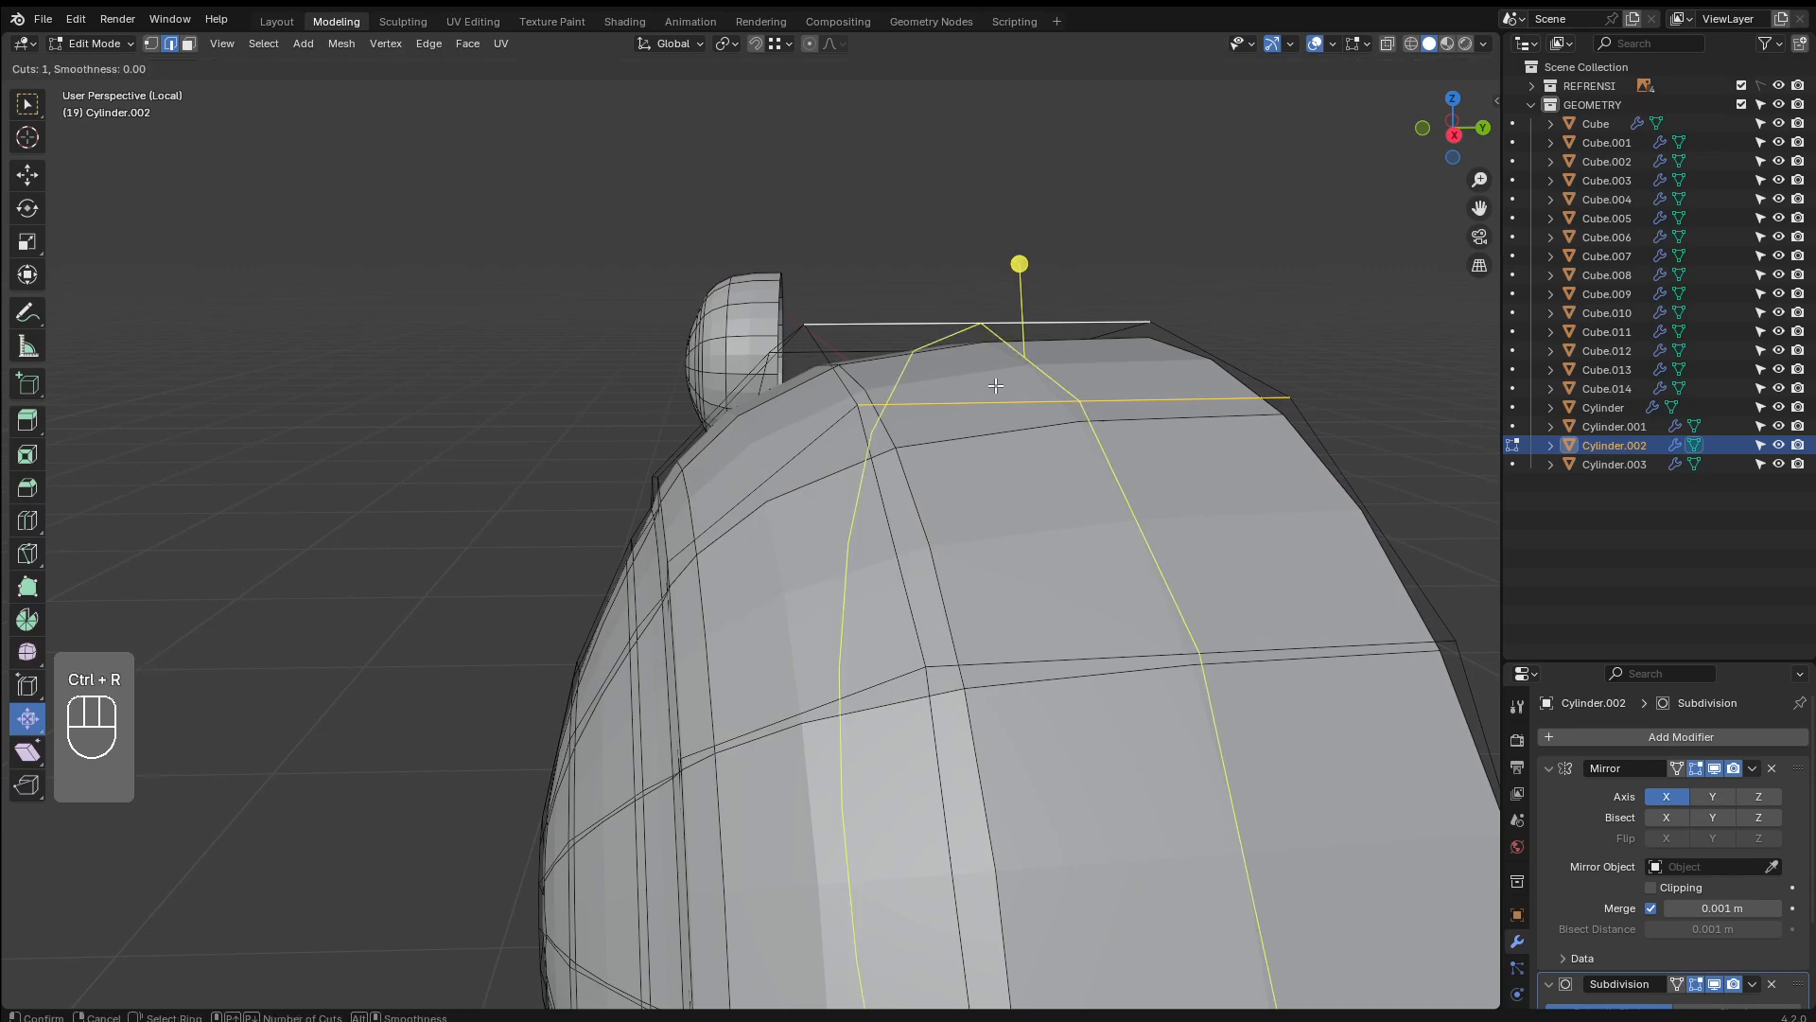
{"action": "left_click", "coordinate": [996, 385]}
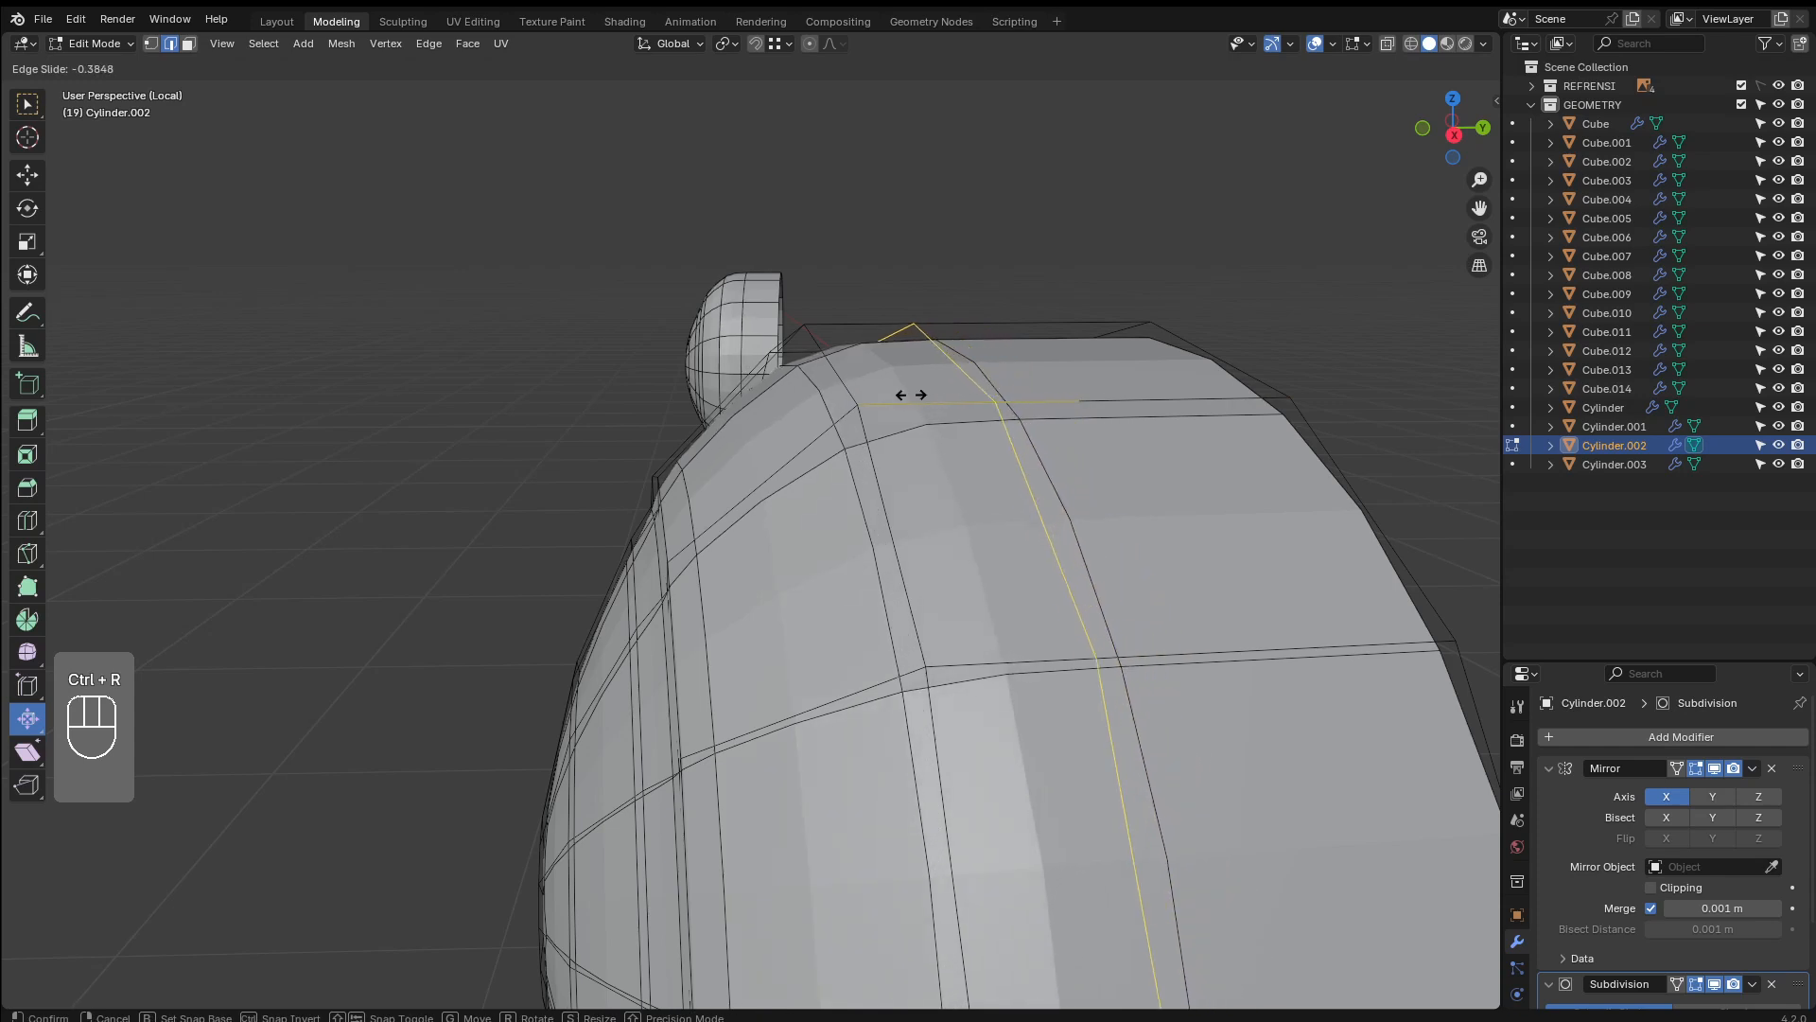
{"action": "left_click", "coordinate": [839, 399]}
{"action": "middle_click_drag", "start_coordinate": [824, 398], "coordinate": [805, 514]}
{"action": "key", "text": "g"}
{"action": "key", "text": "g"}
{"action": "left_click", "coordinate": [895, 402]}
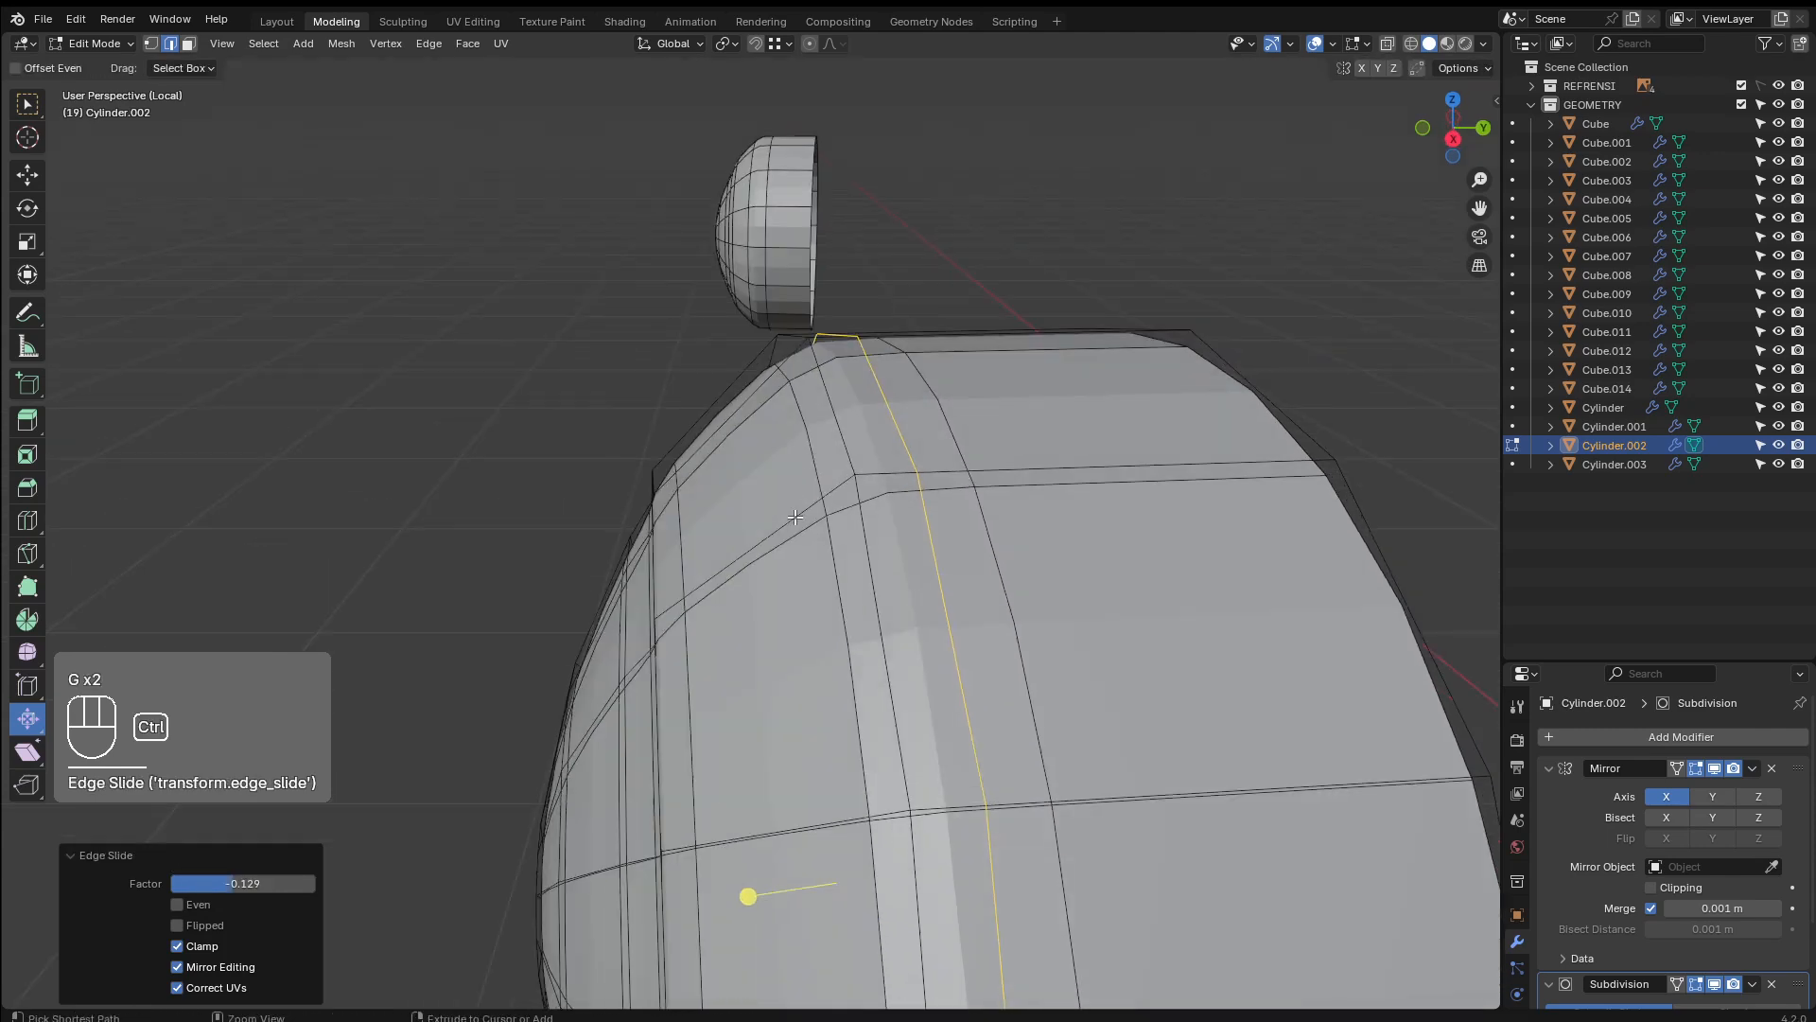
Add an edge loop to the large headlight's front bevel, slide it close to the side-band rim, and check the shape in Object Mode
{"action": "key", "text": "ctrl+r"}
{"action": "left_click", "coordinate": [805, 514]}
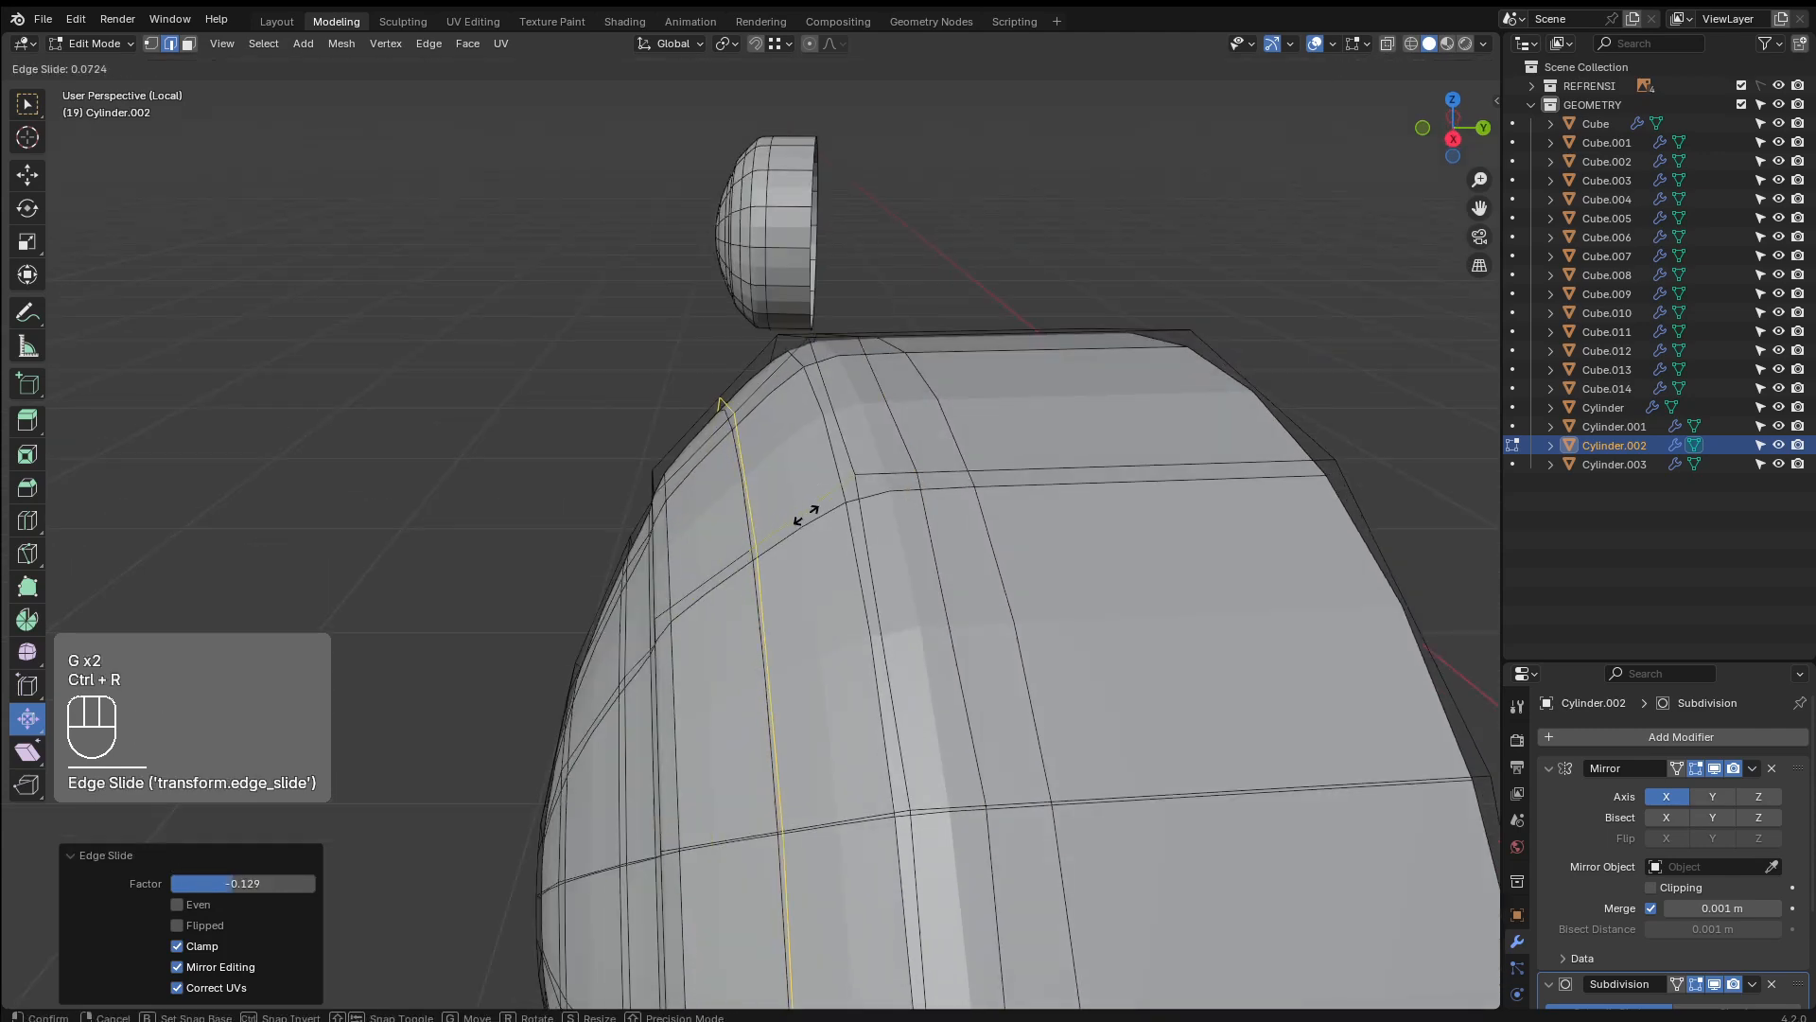
{"action": "left_click", "coordinate": [865, 482]}
{"action": "key", "text": "Tab"}
{"action": "mouse_move", "coordinate": [876, 427]}
{"action": "middle_mouse_down"}
{"action": "mouse_move", "coordinate": [859, 395]}
{"action": "mouse_move", "coordinate": [861, 444]}
{"action": "middle_mouse_up"}
{"action": "middle_click_drag", "start_coordinate": [860, 445], "coordinate": [842, 413]}
{"action": "scroll", "coordinate": [855, 420], "scroll_direction": "up", "scroll_amount": 4}
{"action": "middle_click_drag", "start_coordinate": [842, 412], "coordinate": [831, 451], "text": "shift"}
In Edit Mode, add the side band's supporting loop to the selection and turn off the viewport's wireframe overlay
{"action": "key", "text": "Tab"}
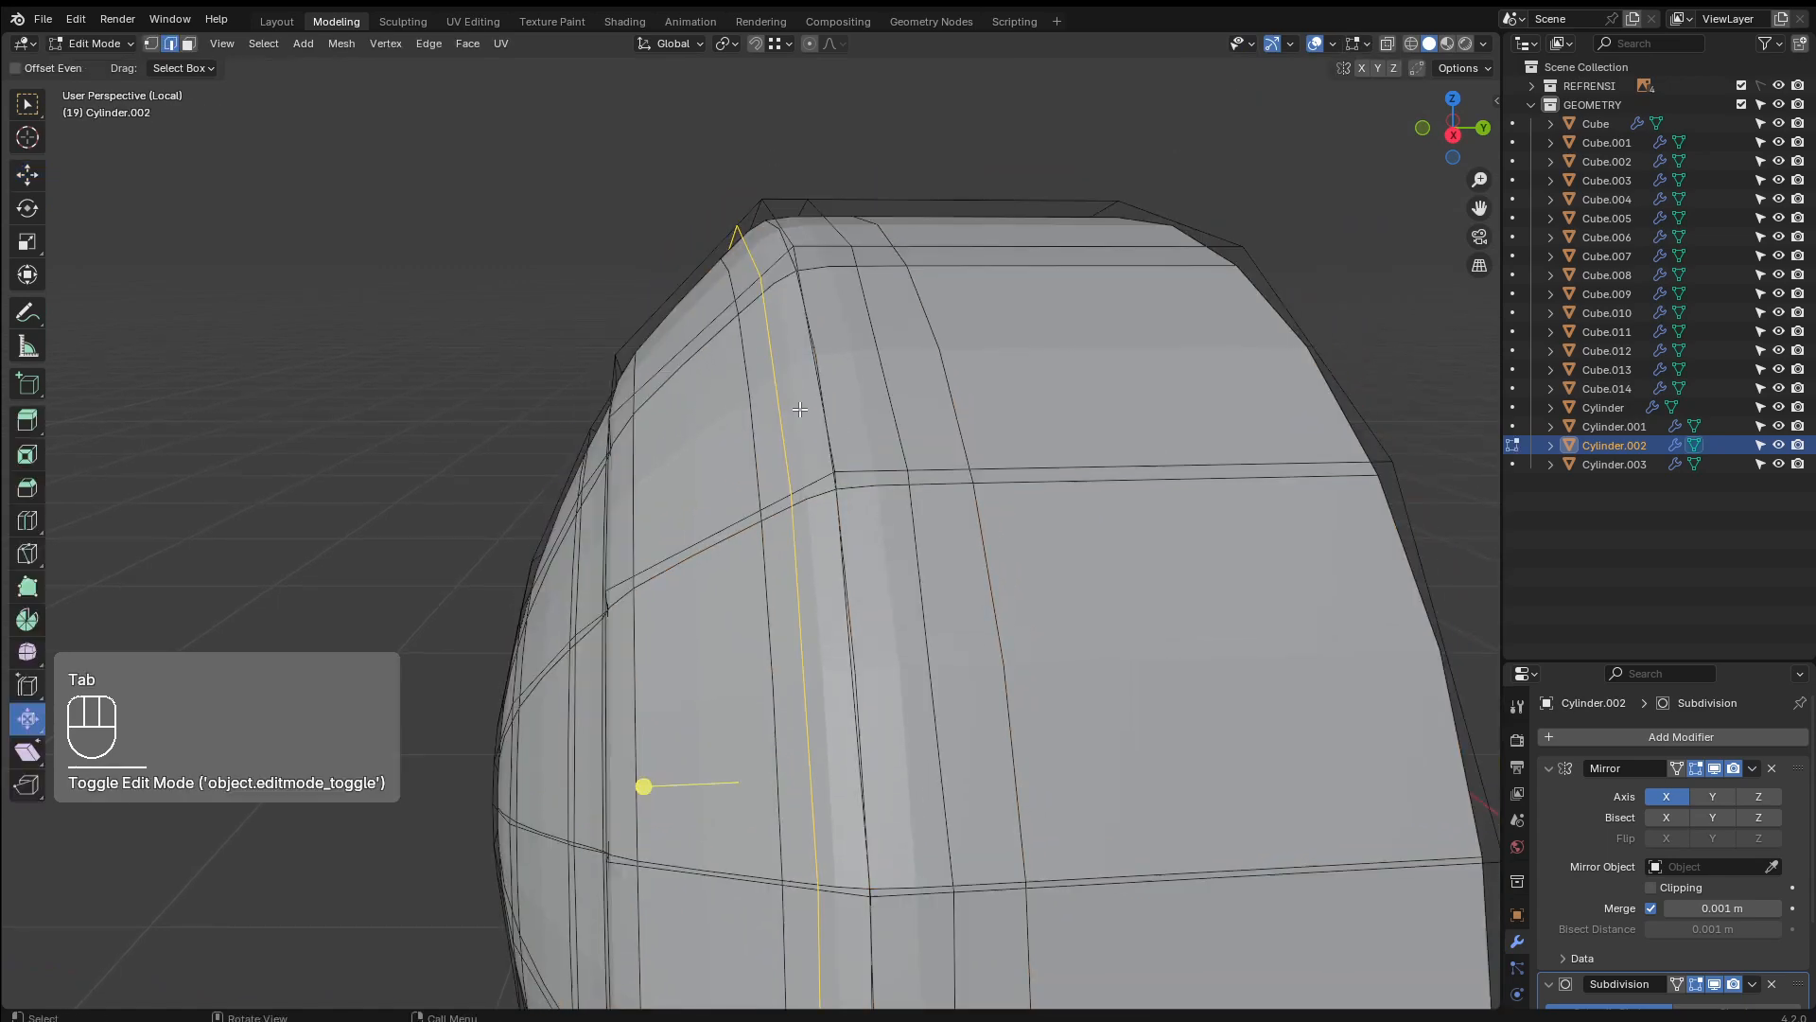
{"action": "left_click", "coordinate": [914, 333], "text": "alt+shift"}
{"action": "left_click", "coordinate": [1333, 44]}
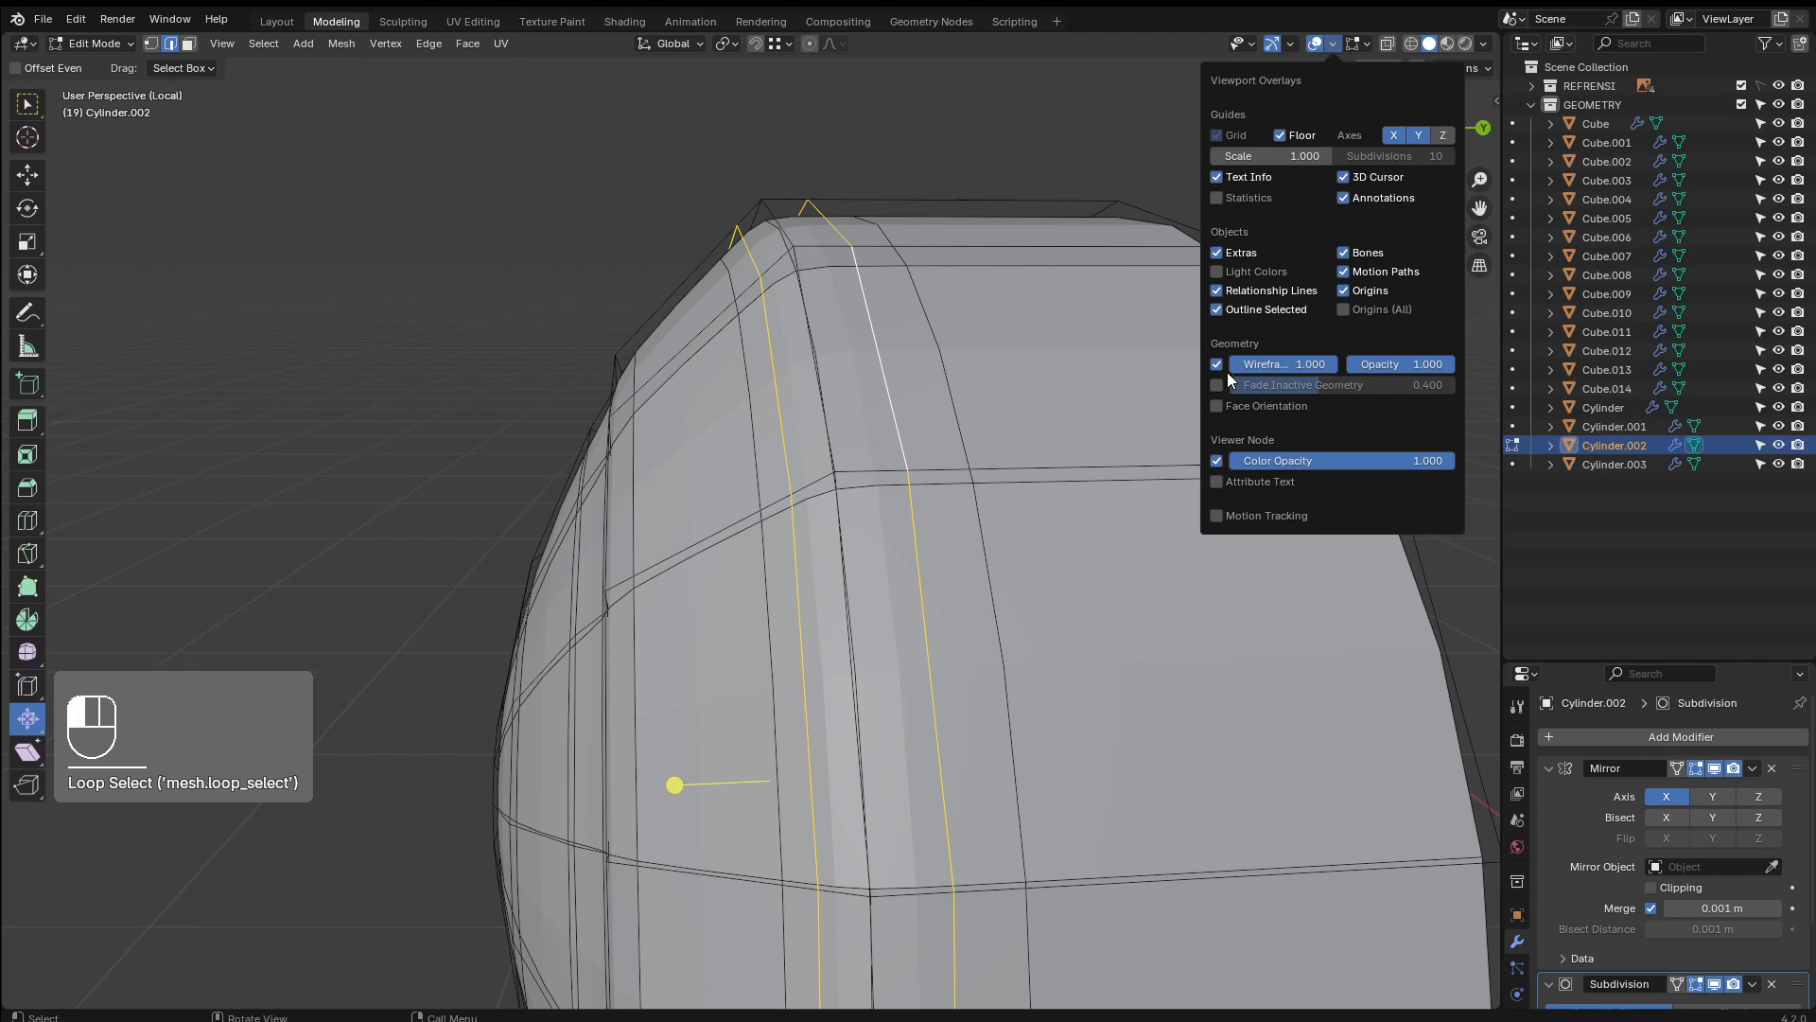
Try dissolving the two supporting loops beside the large headlight's rim to compare the smoothing, and undo the dissolve each time
{"action": "key", "text": "ctrl+x"}
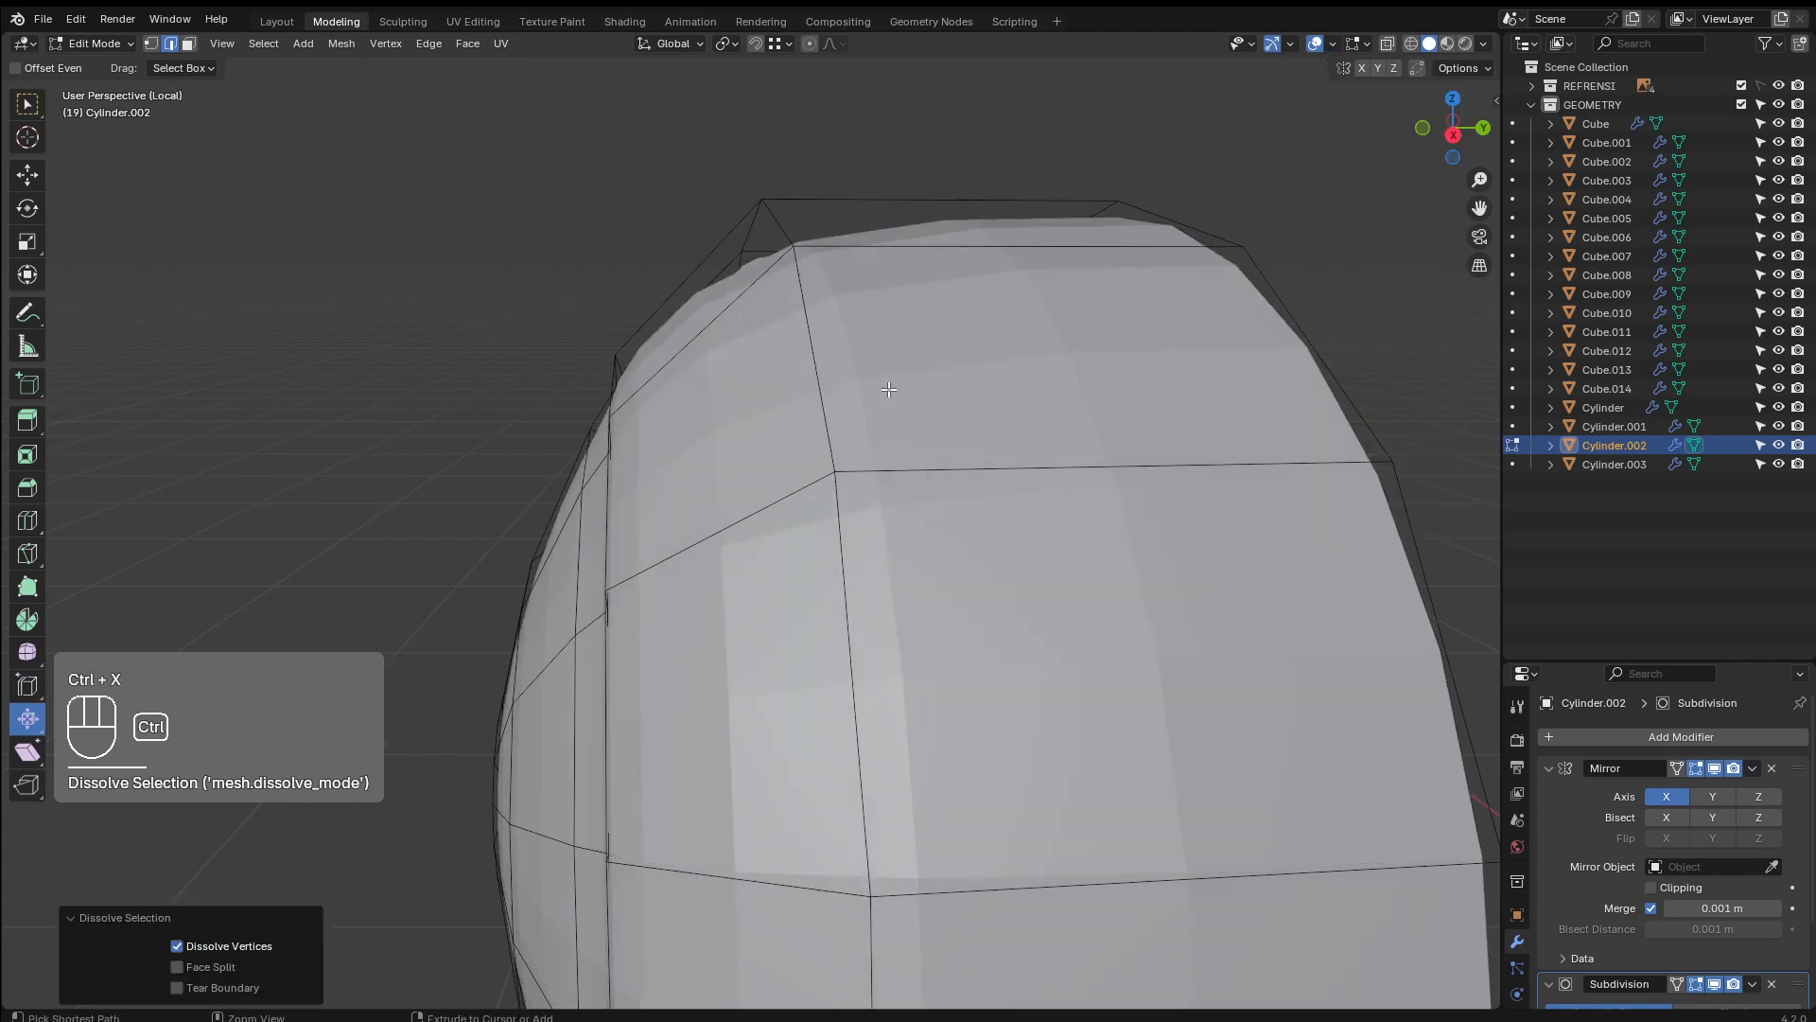
{"action": "key", "text": "ctrl+shift+z"}
{"action": "key", "text": "ctrl+u"}
{"action": "key", "text": "ctrl+y"}
{"action": "key", "text": "ctrl+u"}
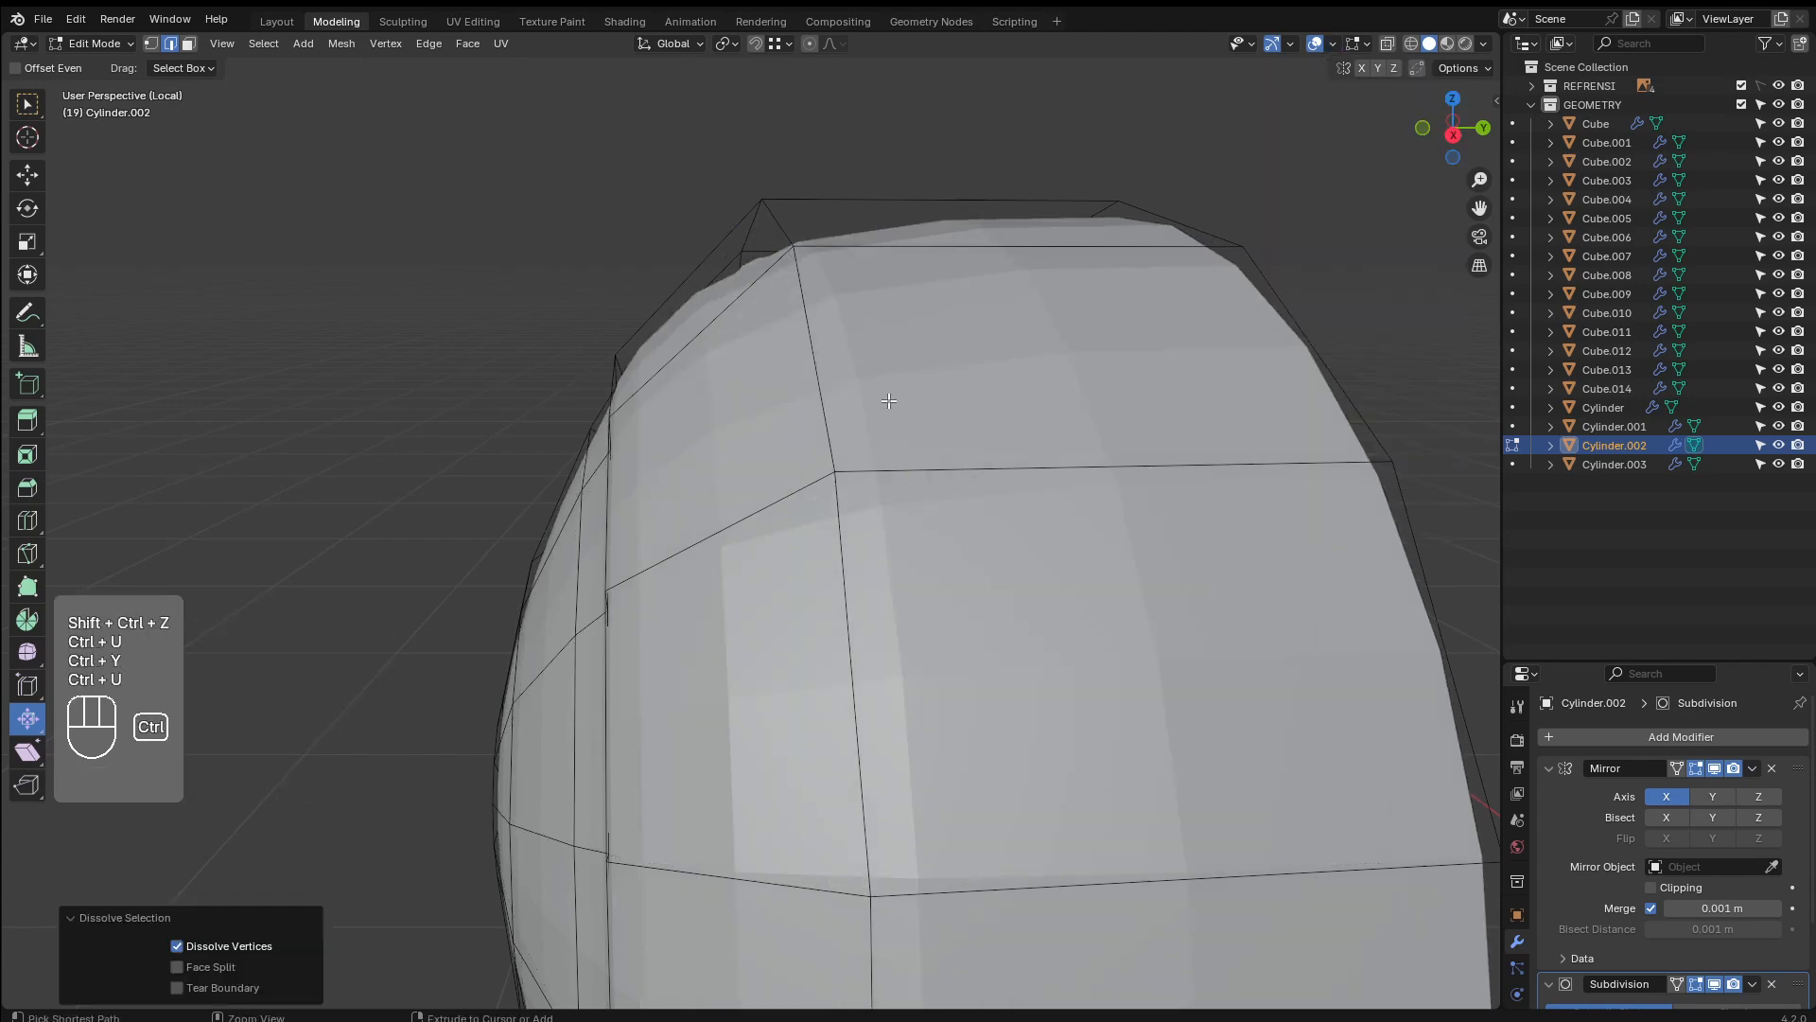
{"action": "key", "text": "ctrl+z"}
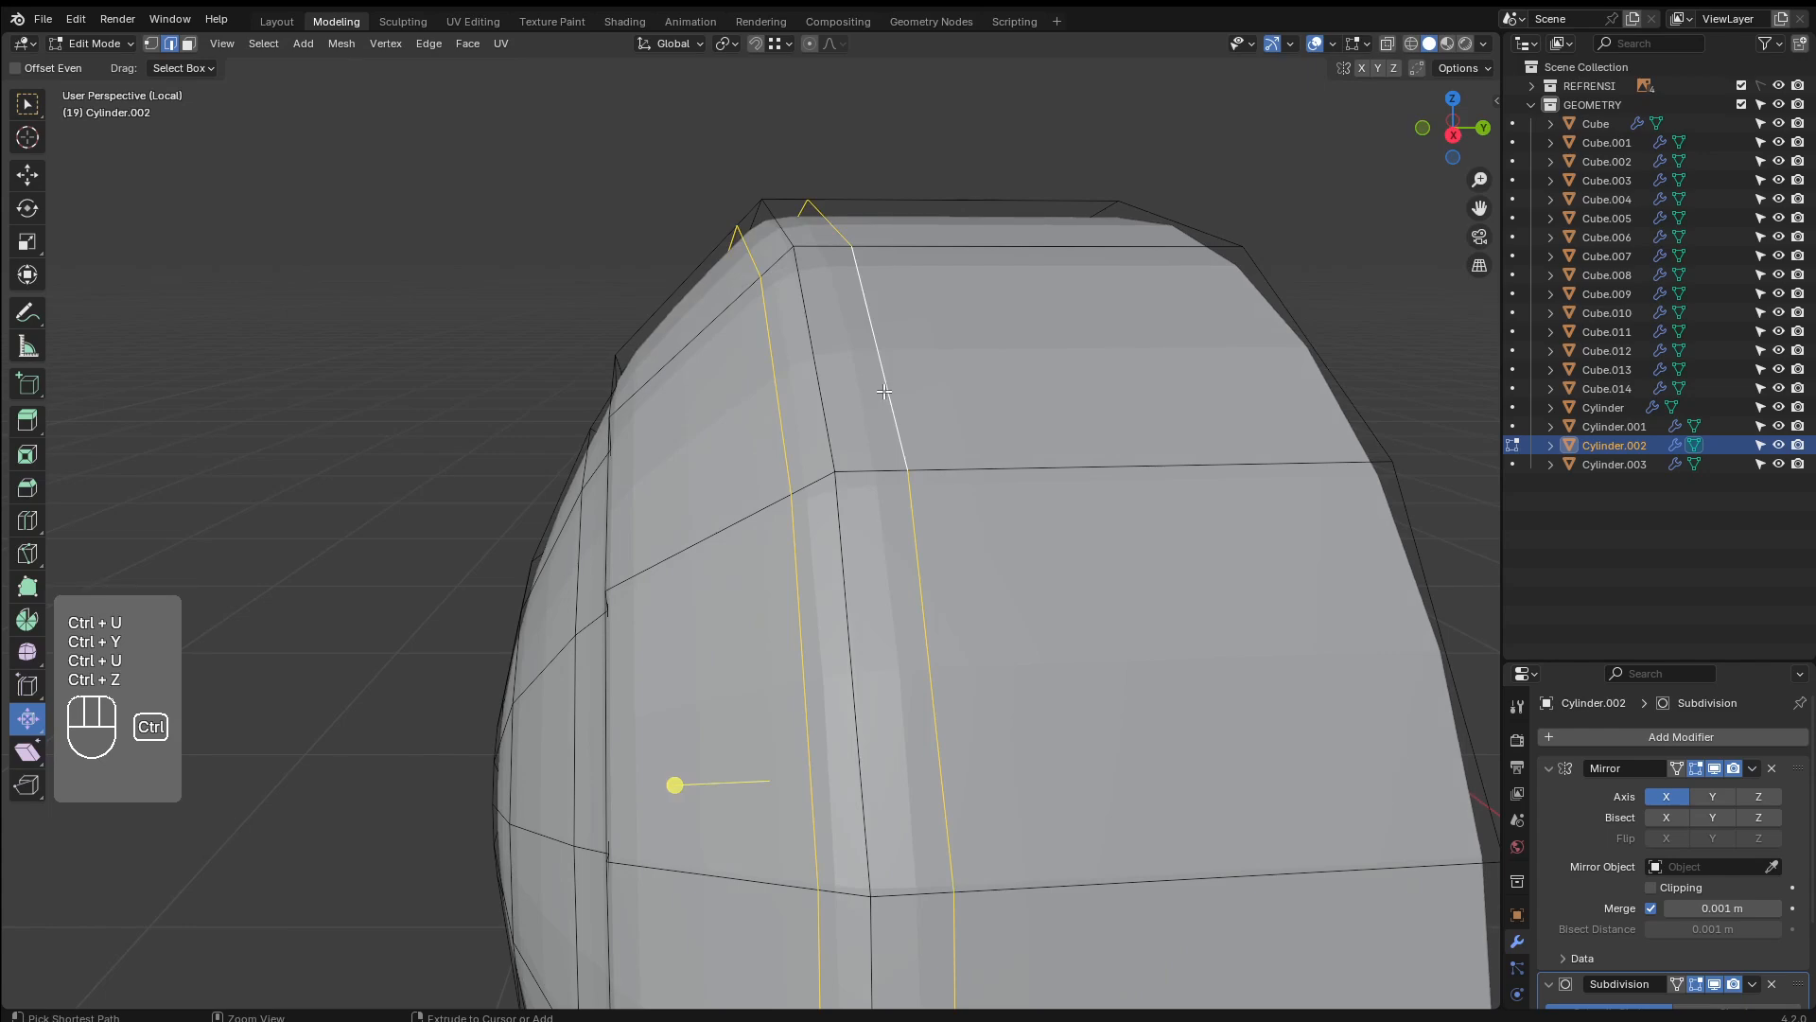
{"action": "key", "text": "ctrl+x"}
{"action": "key", "text": "ctrl+z"}
{"action": "key", "text": "ctrl+x"}
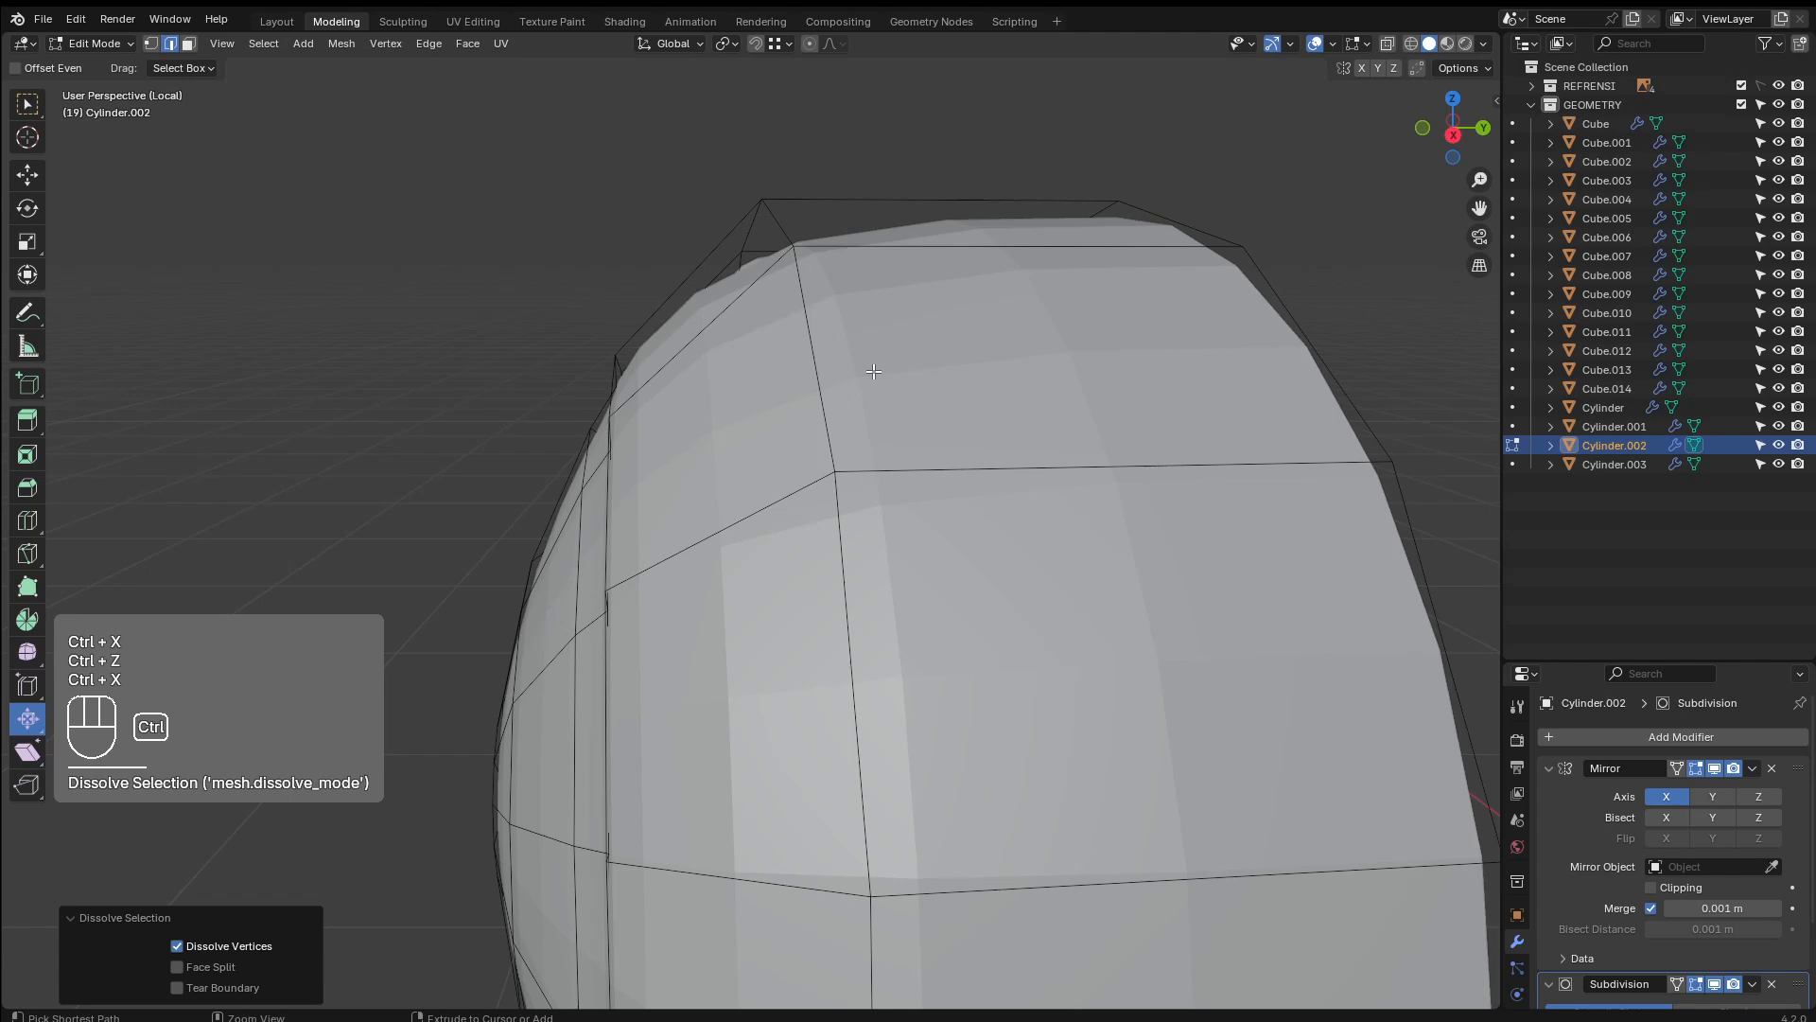
{"action": "key", "text": "ctrl+z"}
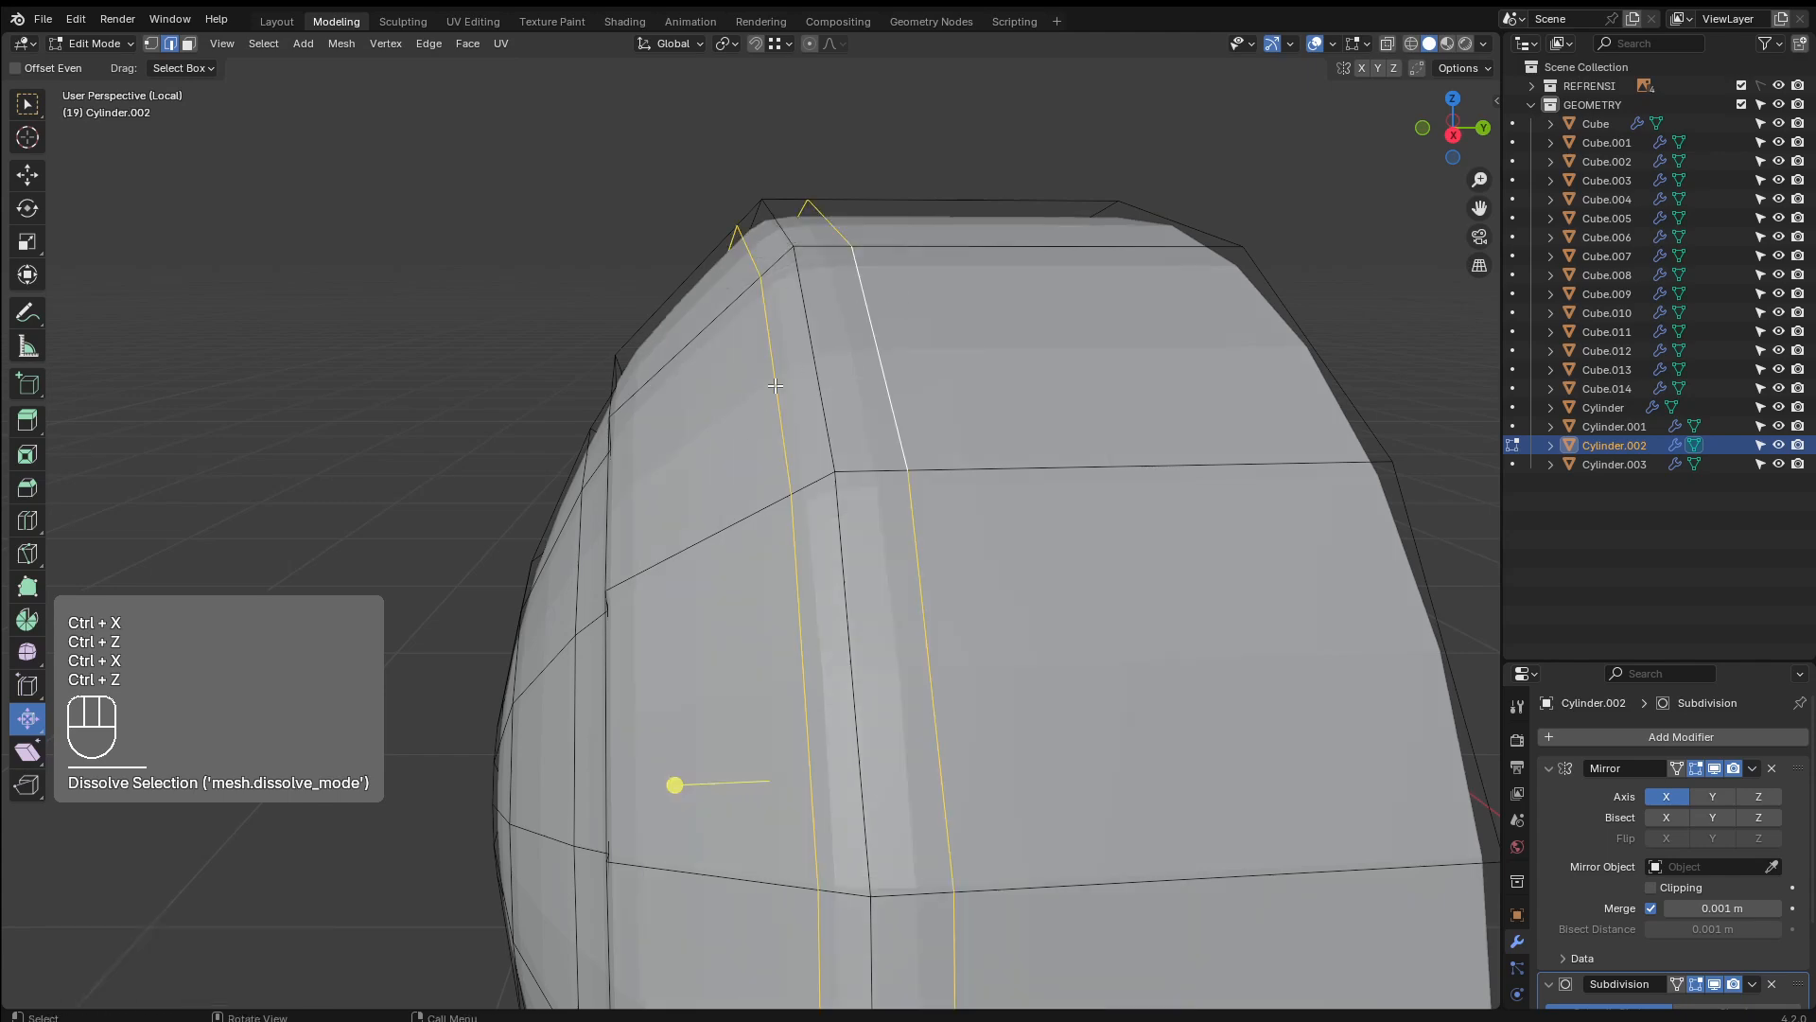
Add a supporting edge loop on each side of the large headlight's inner lens ring, the first with factor -0.479, and return to Object Mode
{"action": "mouse_move", "coordinate": [829, 409]}
{"action": "middle_mouse_down"}
{"action": "mouse_move", "coordinate": [910, 437]}
{"action": "mouse_move", "coordinate": [923, 416]}
{"action": "mouse_move", "coordinate": [813, 407]}
{"action": "middle_mouse_up"}
{"action": "scroll", "coordinate": [813, 407], "scroll_direction": "up", "scroll_amount": 4}
{"action": "scroll", "coordinate": [814, 406], "scroll_direction": "down", "scroll_amount": 6}
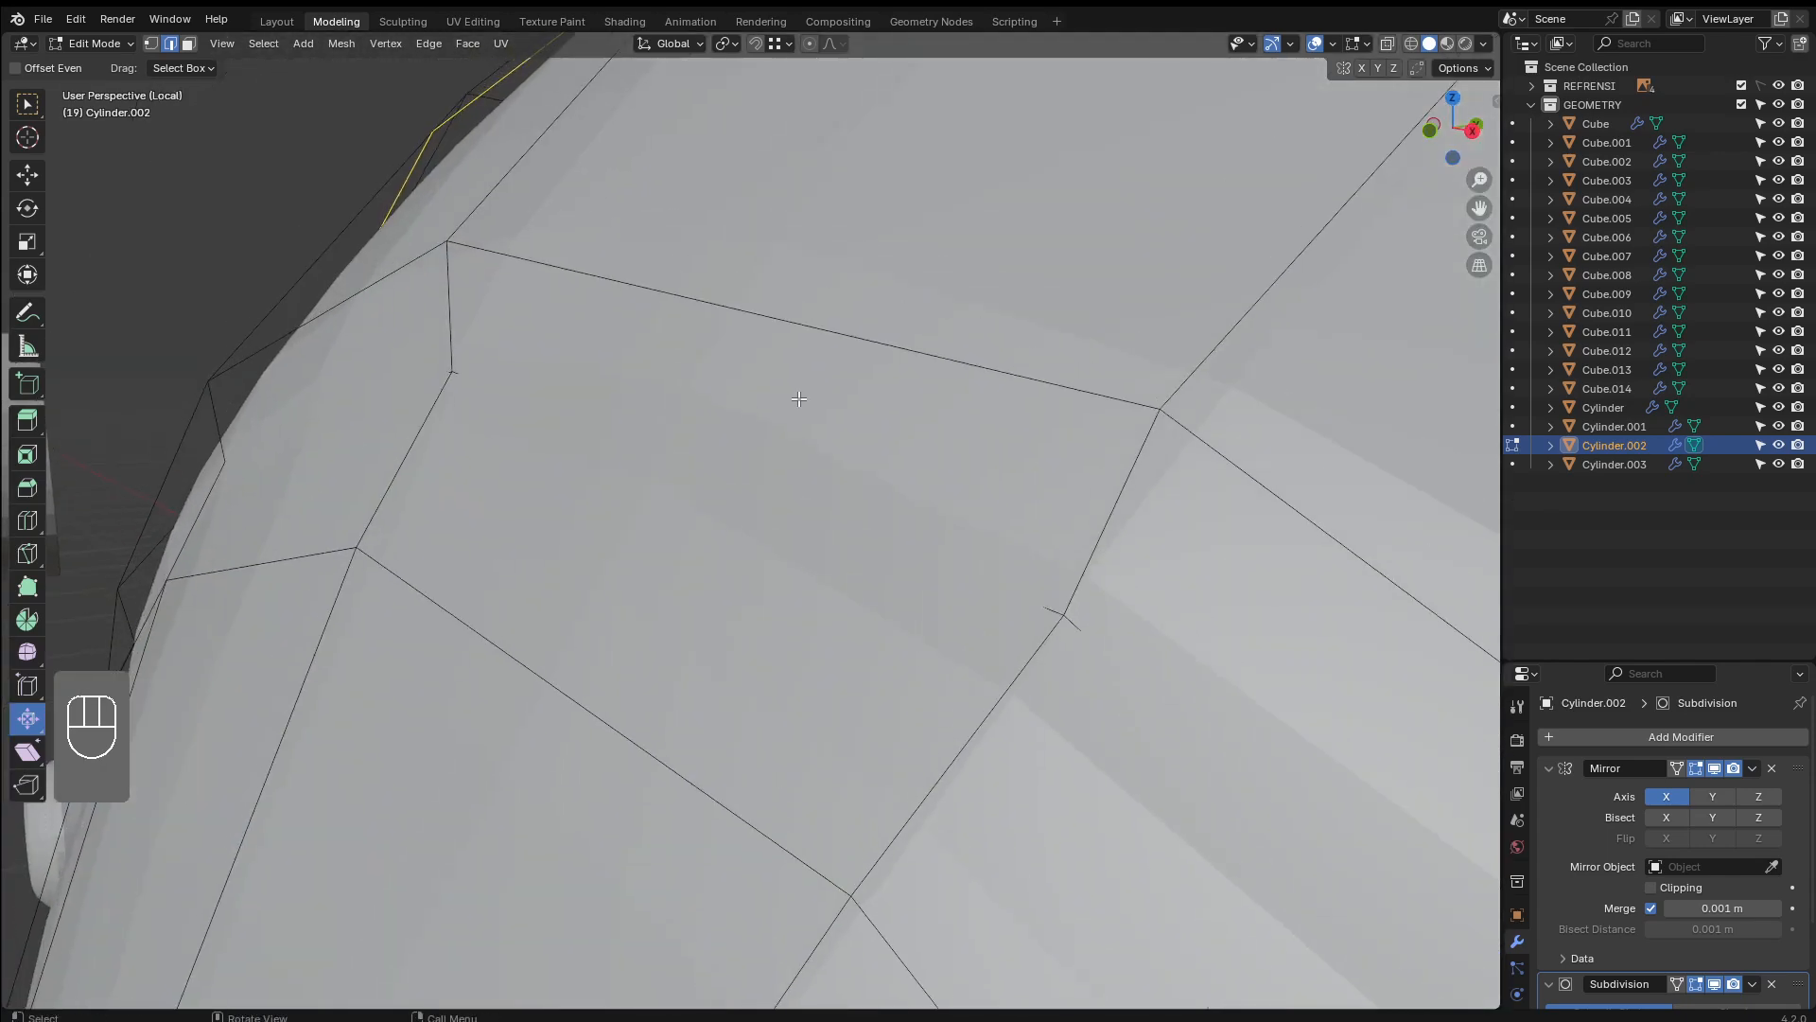
{"action": "scroll", "coordinate": [851, 490], "scroll_direction": "up", "scroll_amount": 5}
{"action": "key", "text": "ctrl+r"}
{"action": "left_click", "coordinate": [1104, 477]}
{"action": "left_click", "coordinate": [1225, 312]}
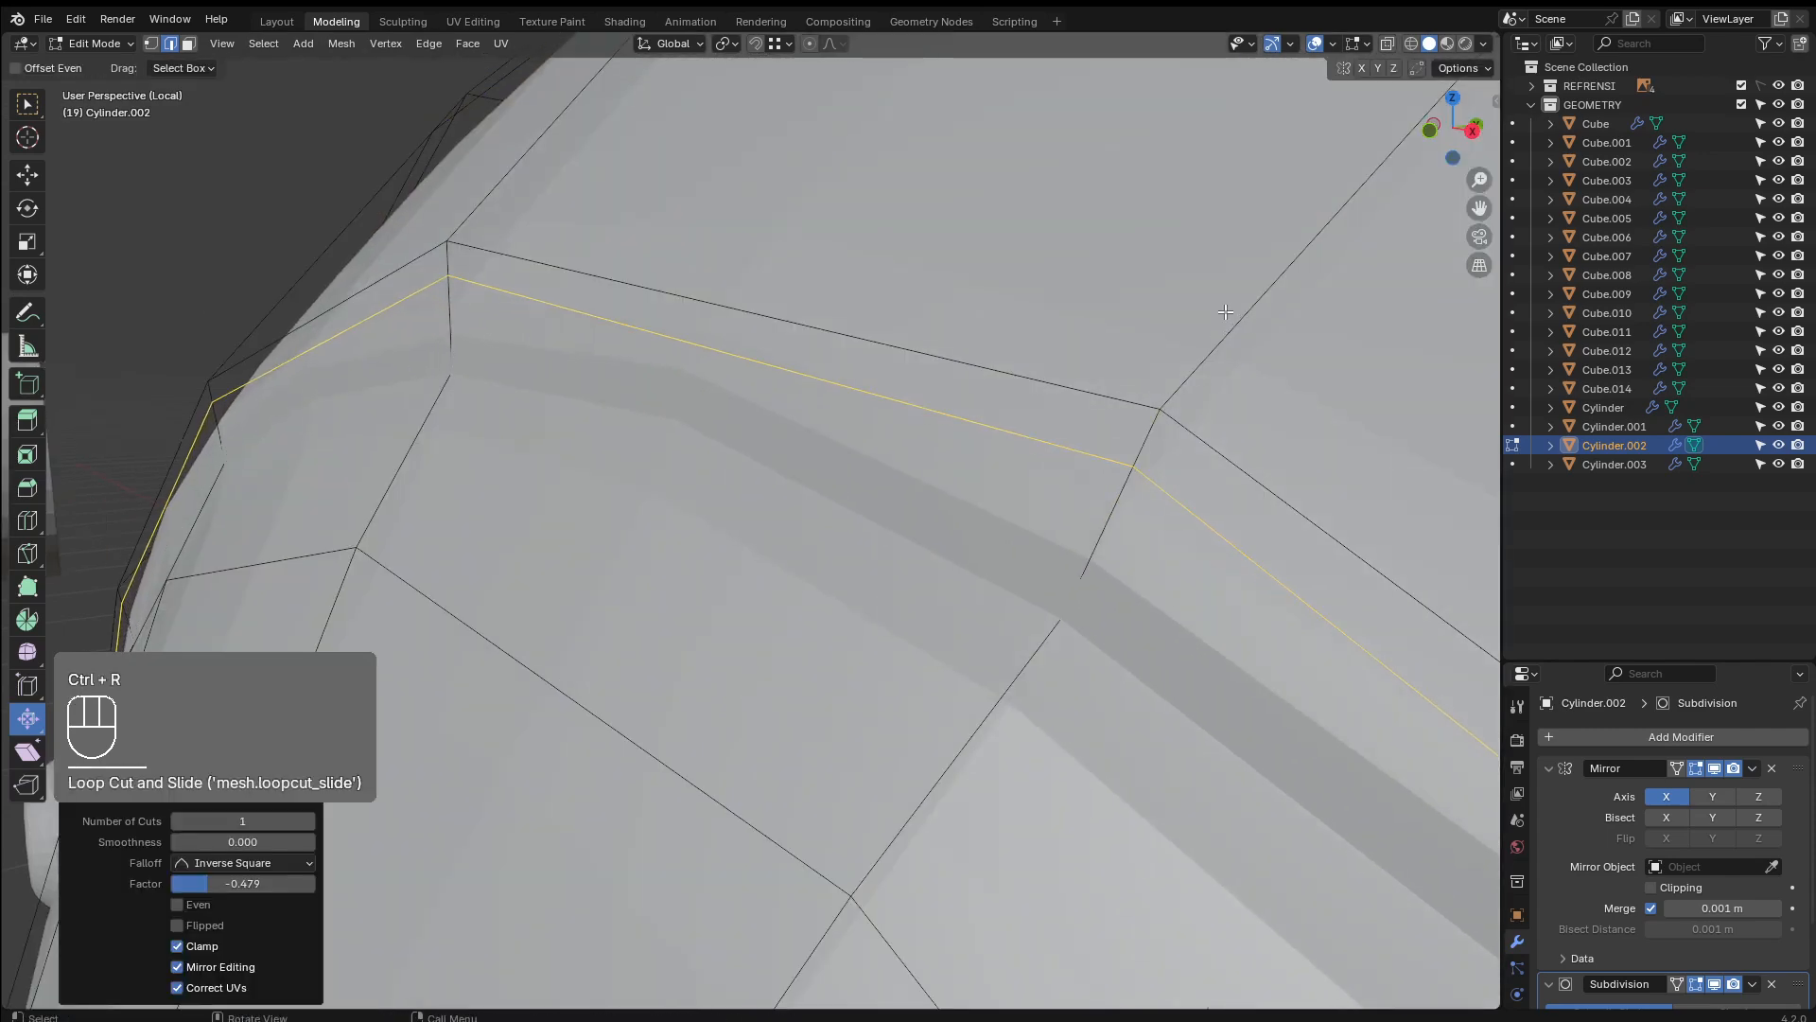
{"action": "key", "text": "ctrl+r"}
{"action": "left_click", "coordinate": [1112, 473]}
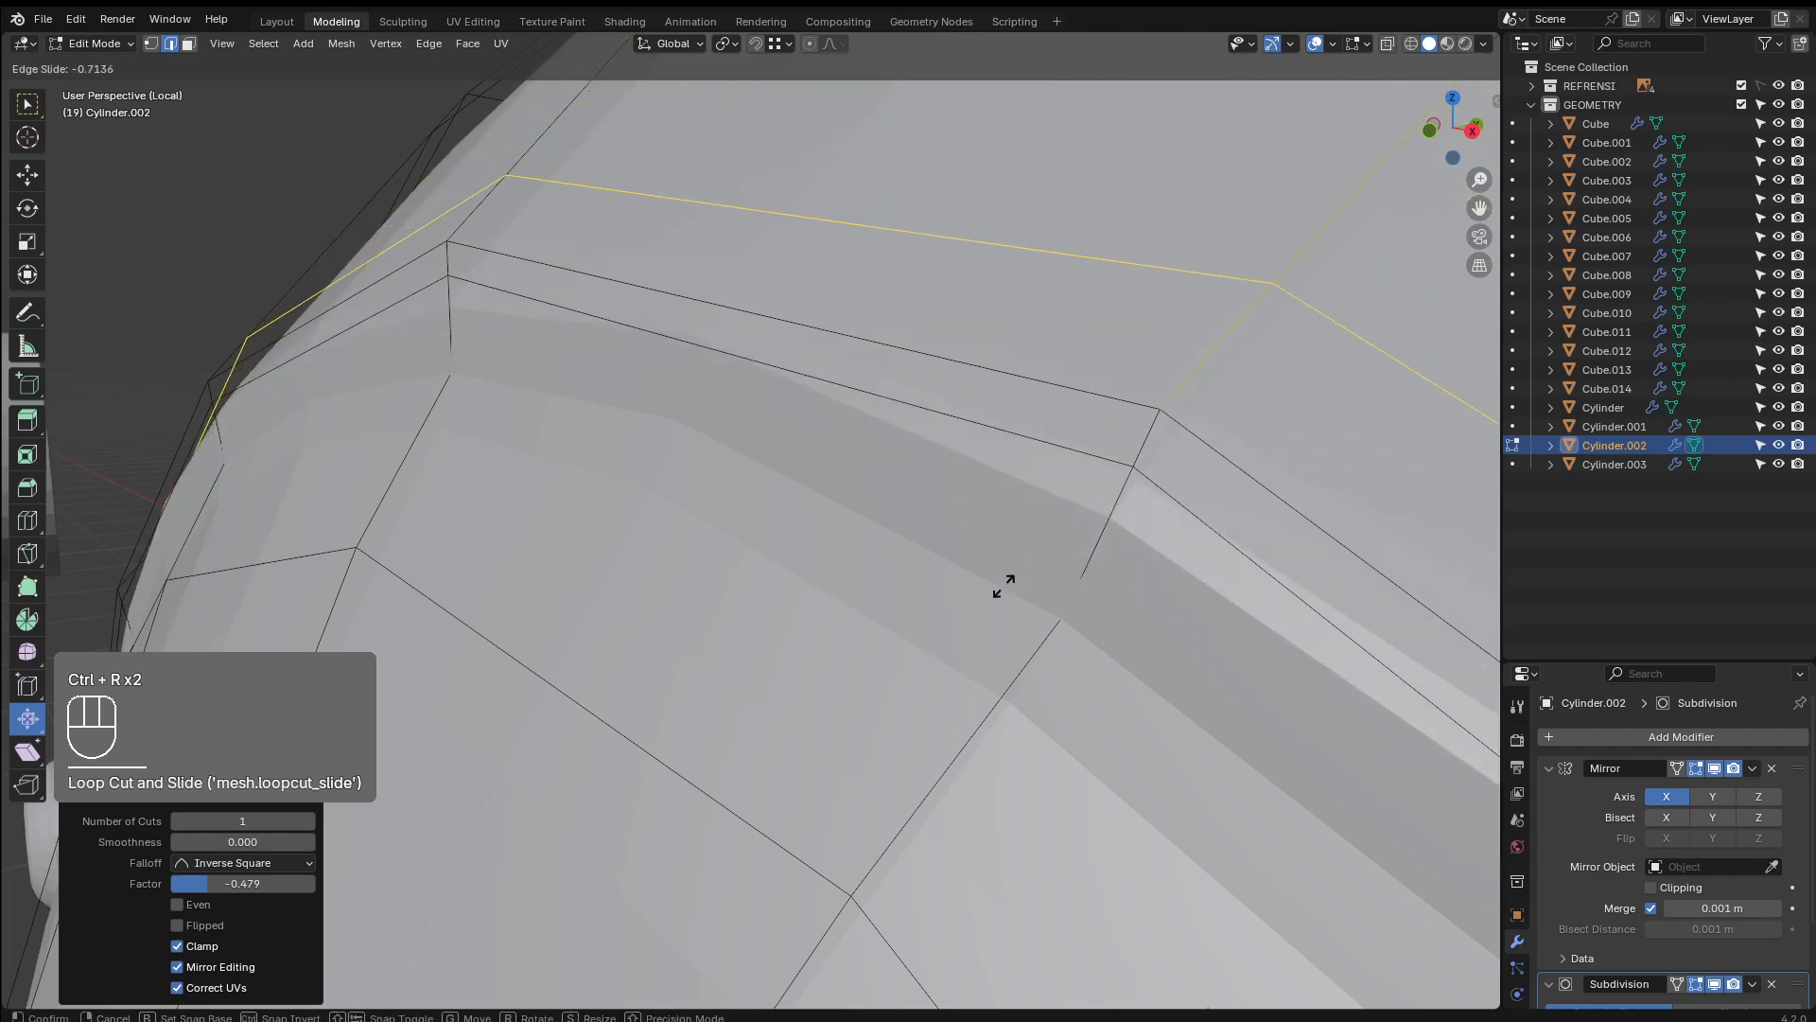
{"action": "left_click", "coordinate": [961, 624]}
{"action": "scroll", "coordinate": [961, 624], "scroll_direction": "down", "scroll_amount": 6}
{"action": "key", "text": "Tab"}
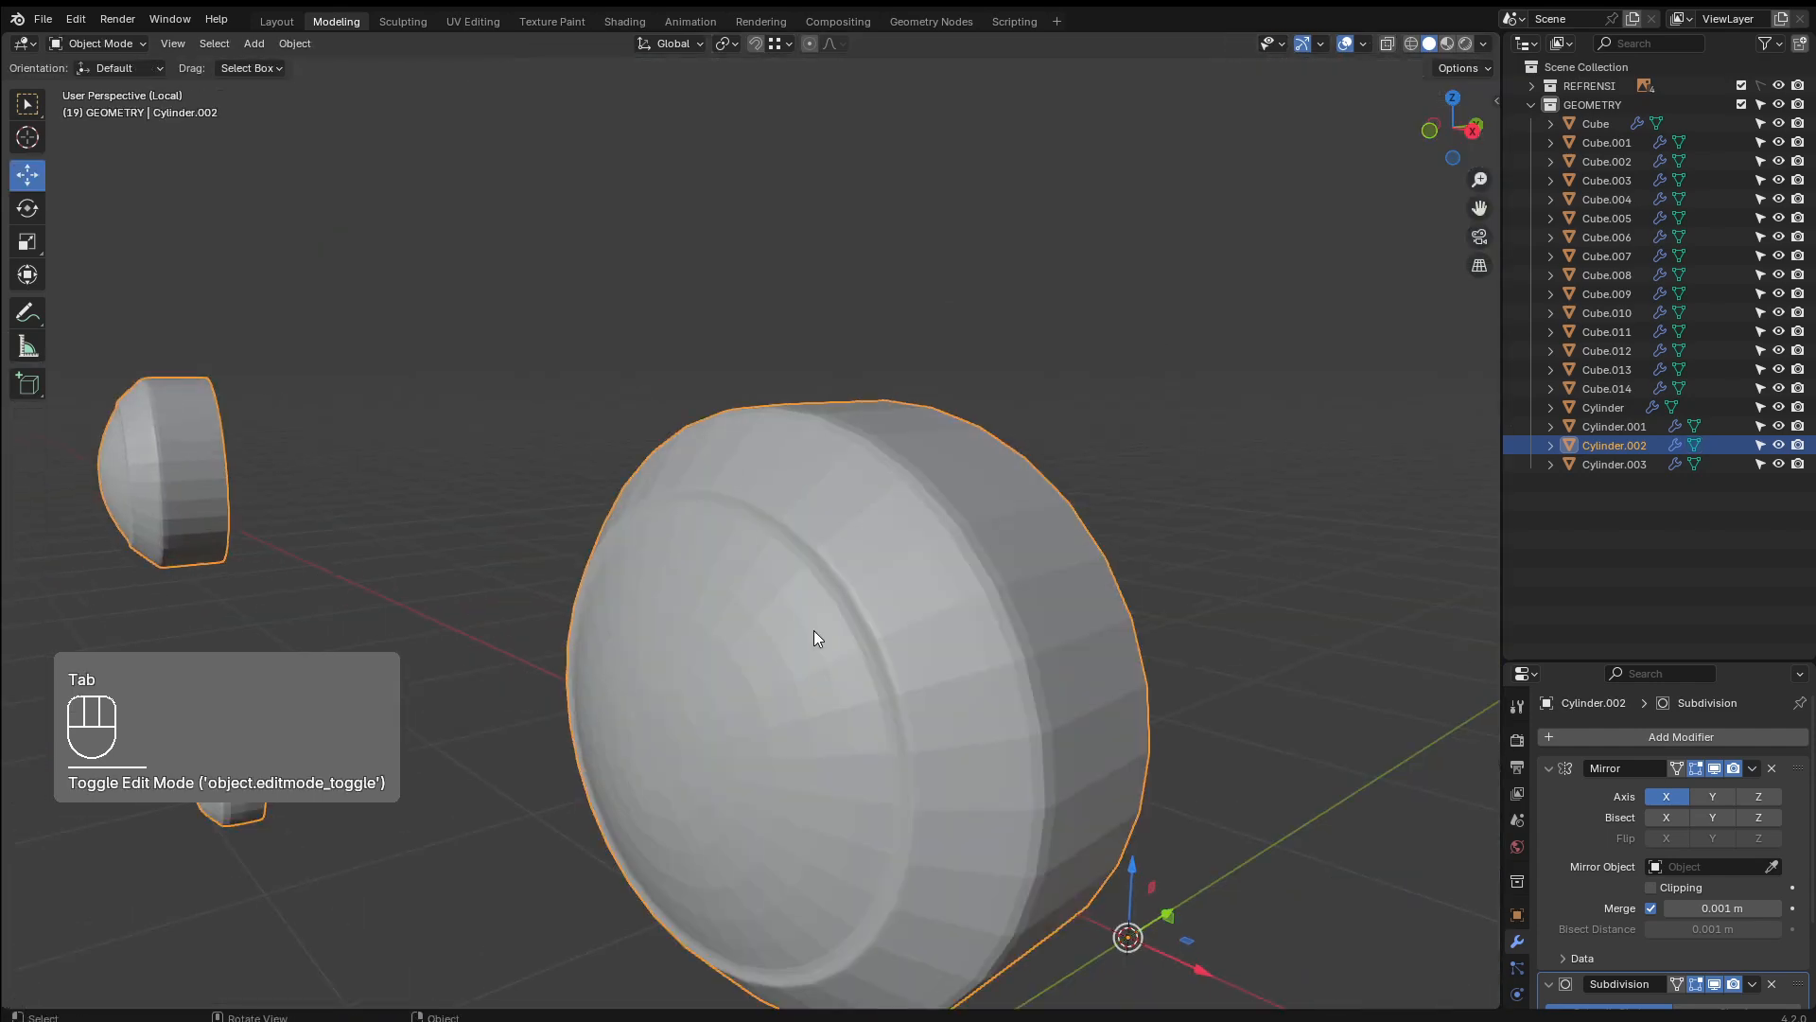
In Edit Mode, add supporting loops on both sides of the small lower headlight's front-face rim, with factors -0.691 and -0.430
{"action": "scroll", "coordinate": [814, 630], "scroll_direction": "down", "scroll_amount": 2}
{"action": "middle_click_drag", "start_coordinate": [870, 609], "coordinate": [880, 462]}
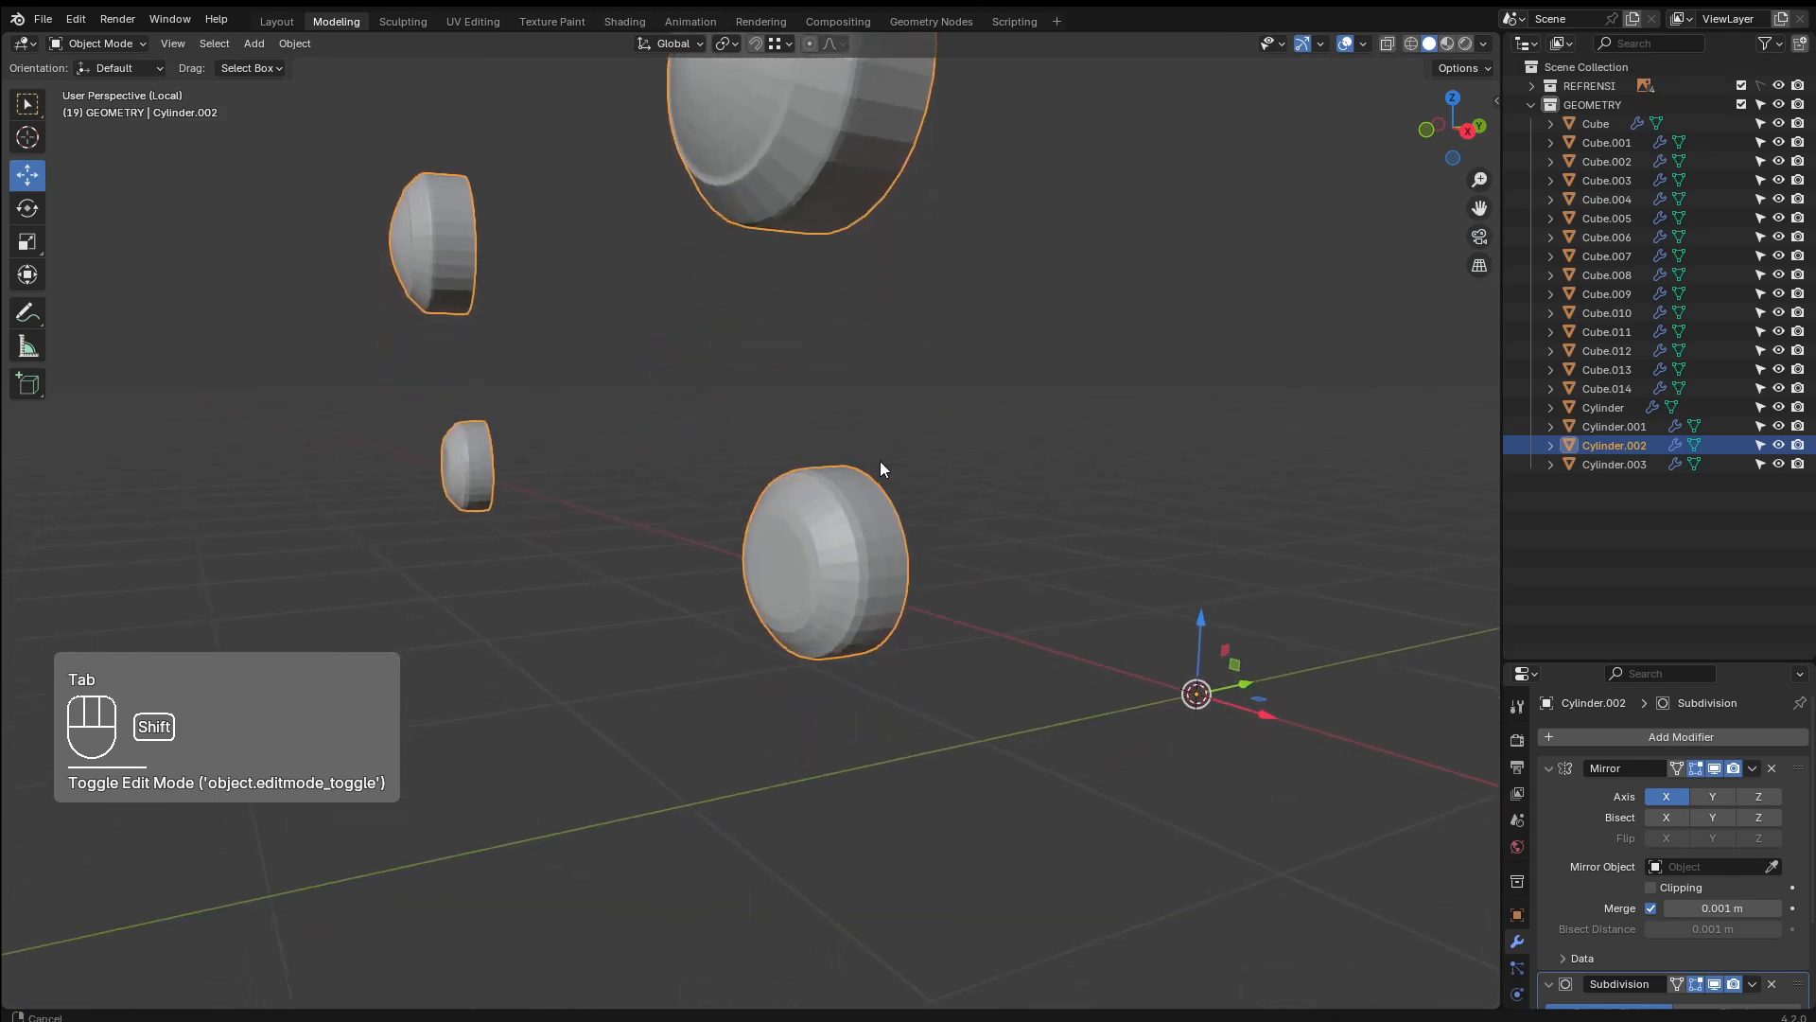
{"action": "scroll", "coordinate": [879, 469], "scroll_direction": "up", "scroll_amount": 2}
{"action": "key", "text": "Tab"}
{"action": "scroll", "coordinate": [898, 512], "scroll_direction": "up", "scroll_amount": 5}
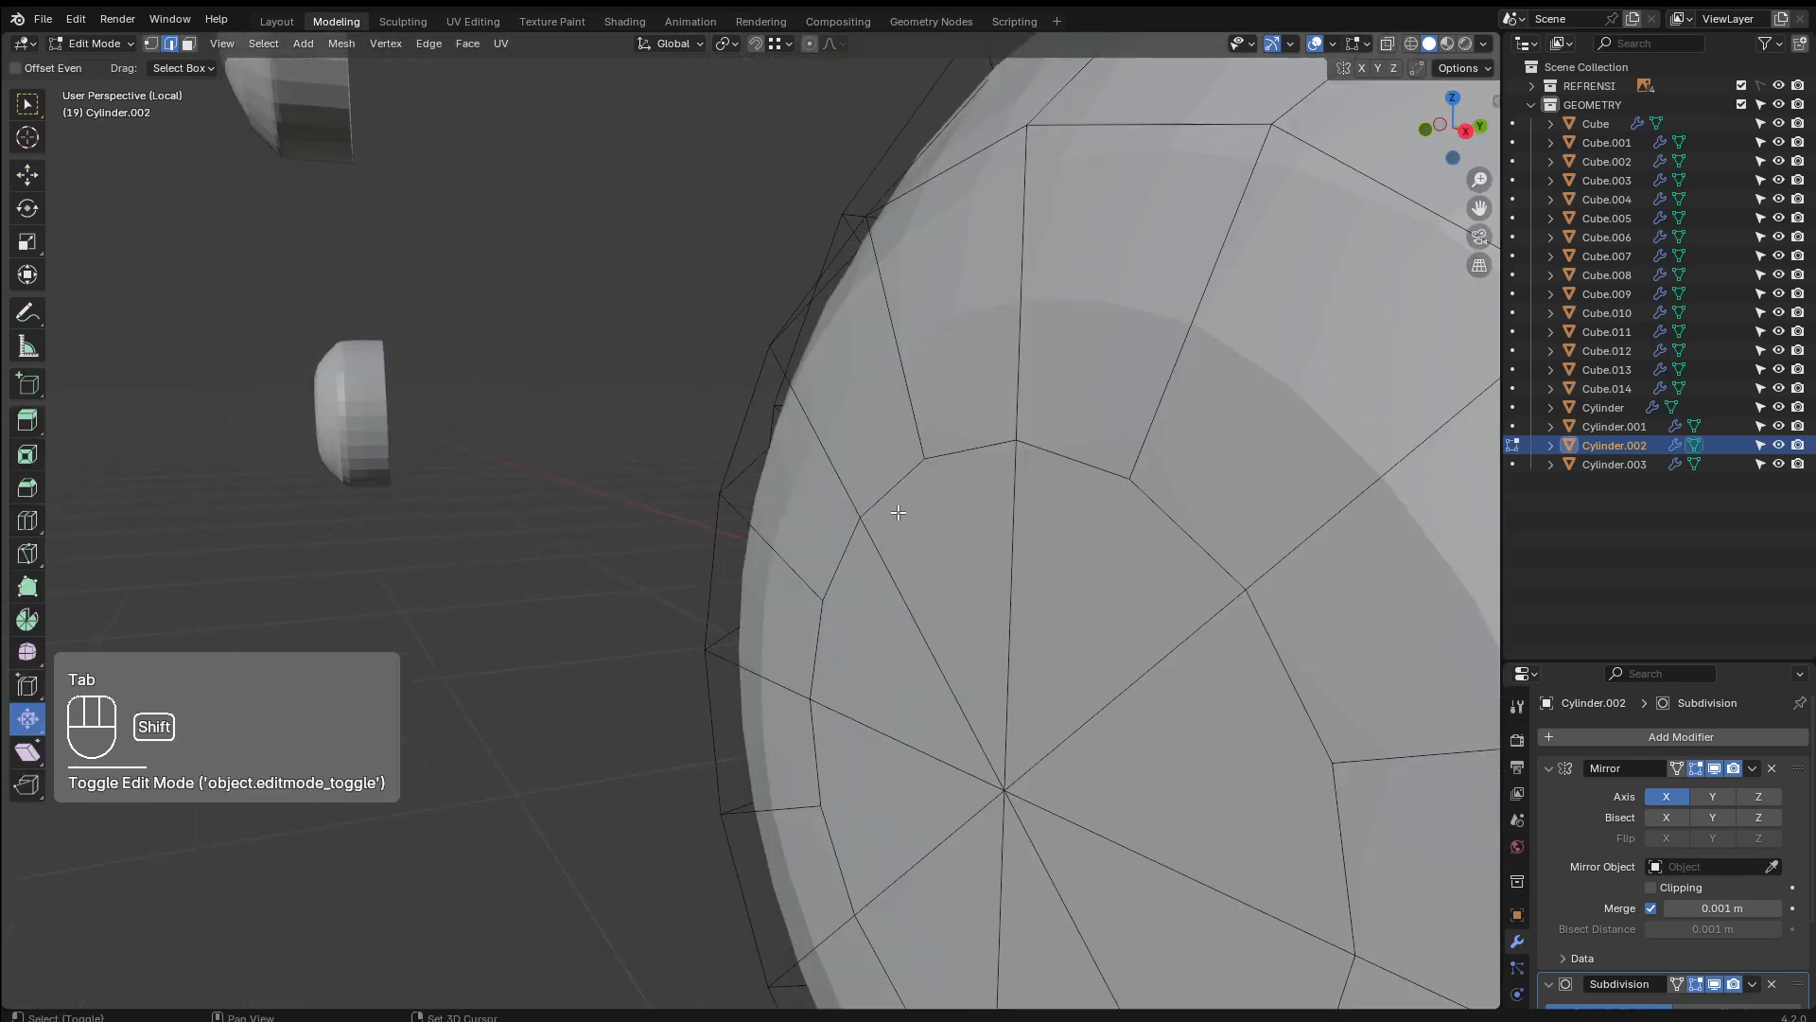
{"action": "scroll", "coordinate": [898, 511], "scroll_direction": "down", "scroll_amount": 5}
{"action": "key", "text": "ctrl+r"}
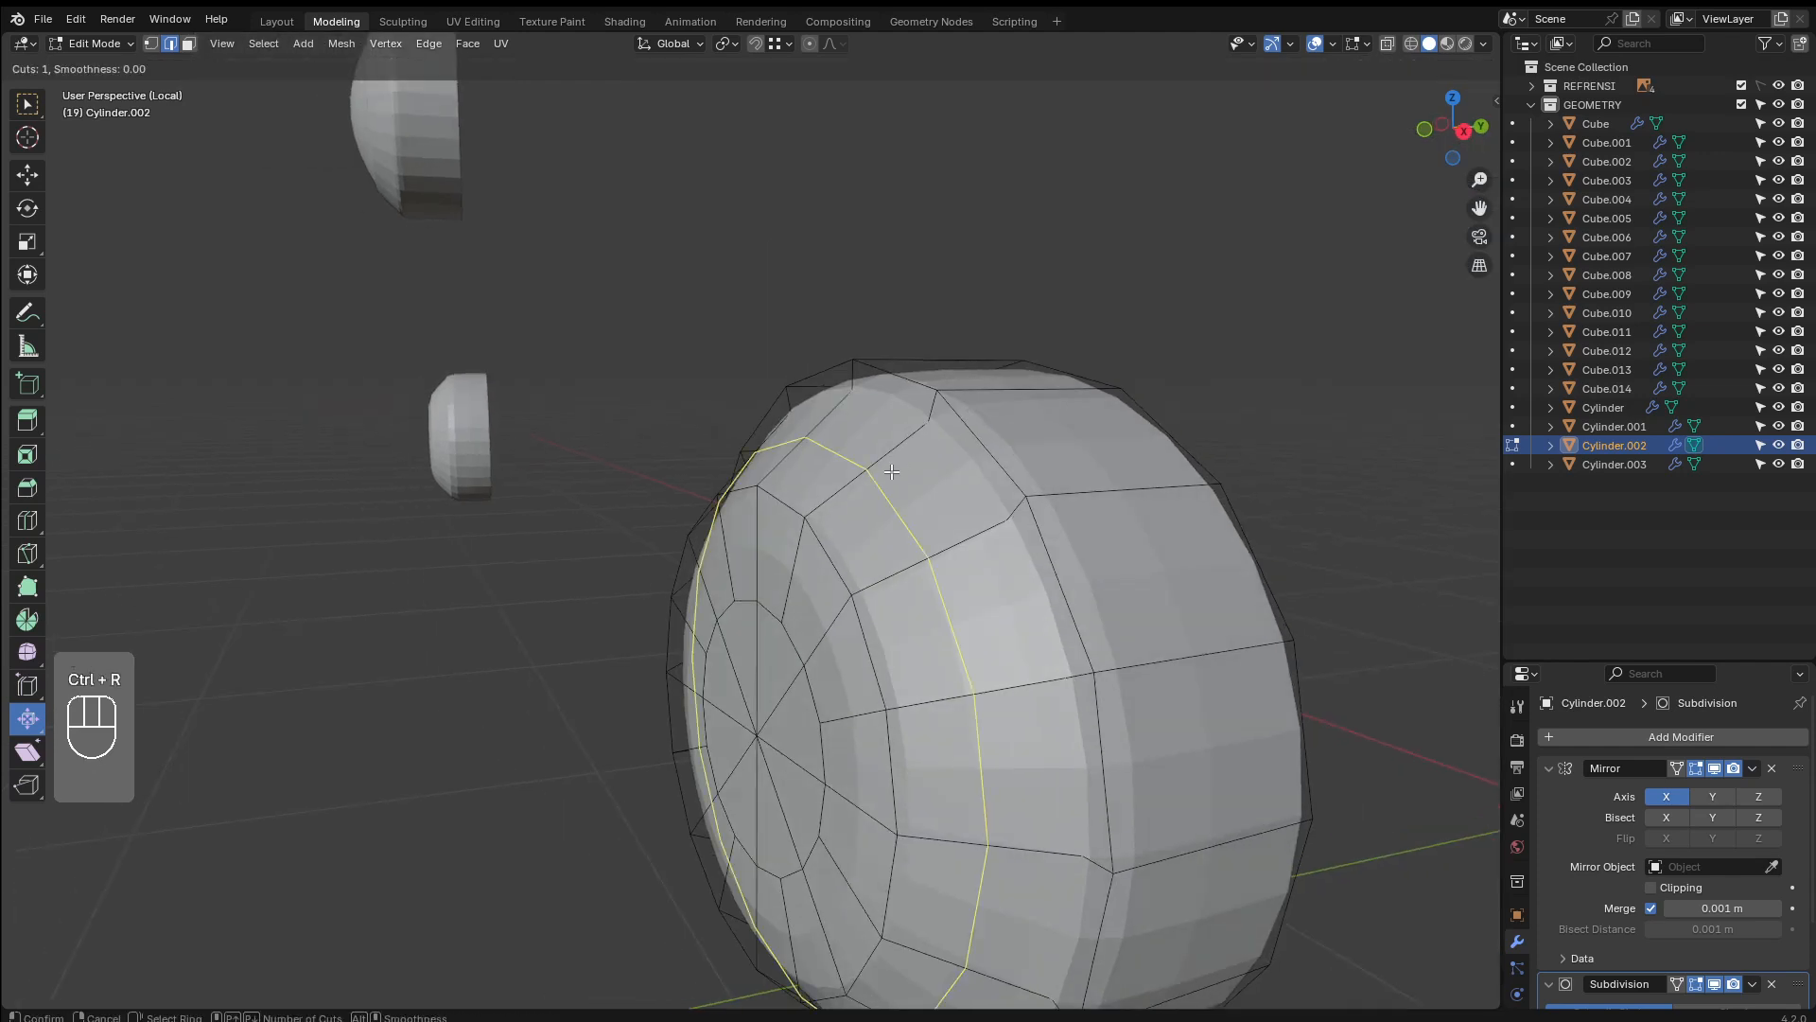
{"action": "left_click", "coordinate": [891, 471]}
{"action": "left_click", "coordinate": [849, 506]}
{"action": "key", "text": "ctrl+r"}
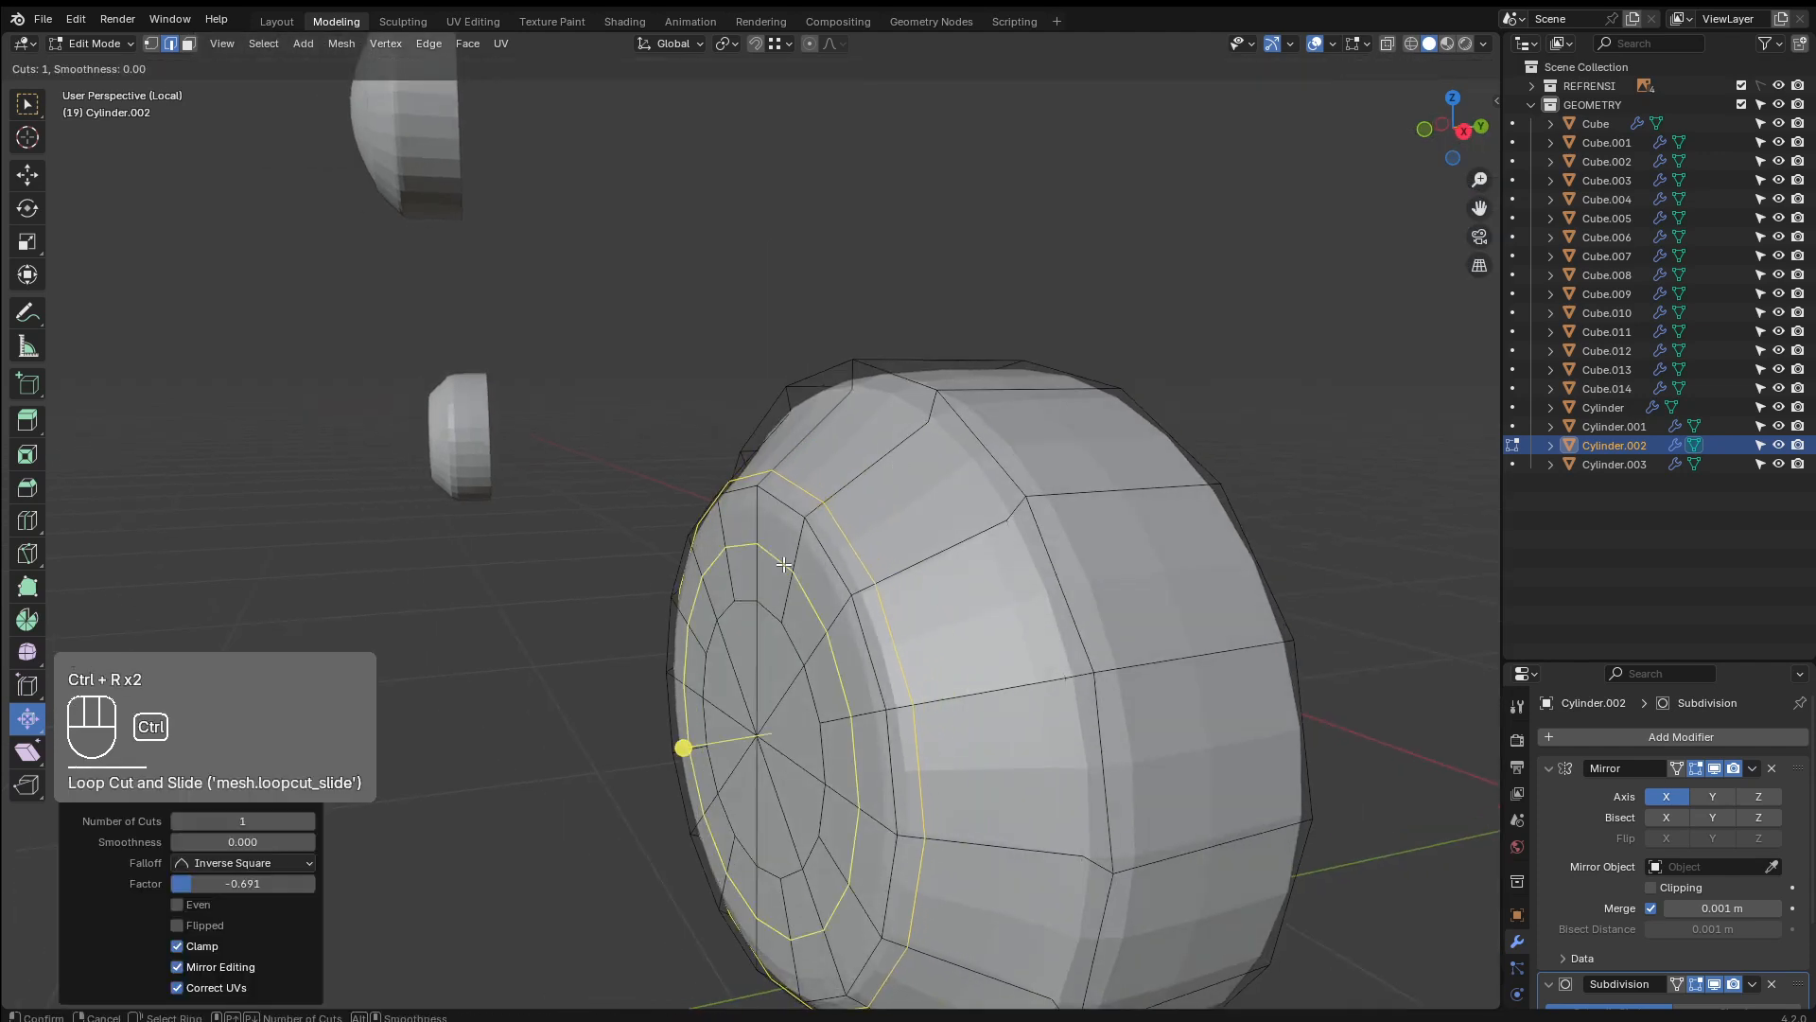
{"action": "left_click", "coordinate": [796, 556]}
{"action": "left_click", "coordinate": [803, 542]}
Add an edge loop near the outer end of the small headlight's bevel with factor 0.706, and hide the Subdivision modifier in the viewport
{"action": "key", "text": "ctrl+r"}
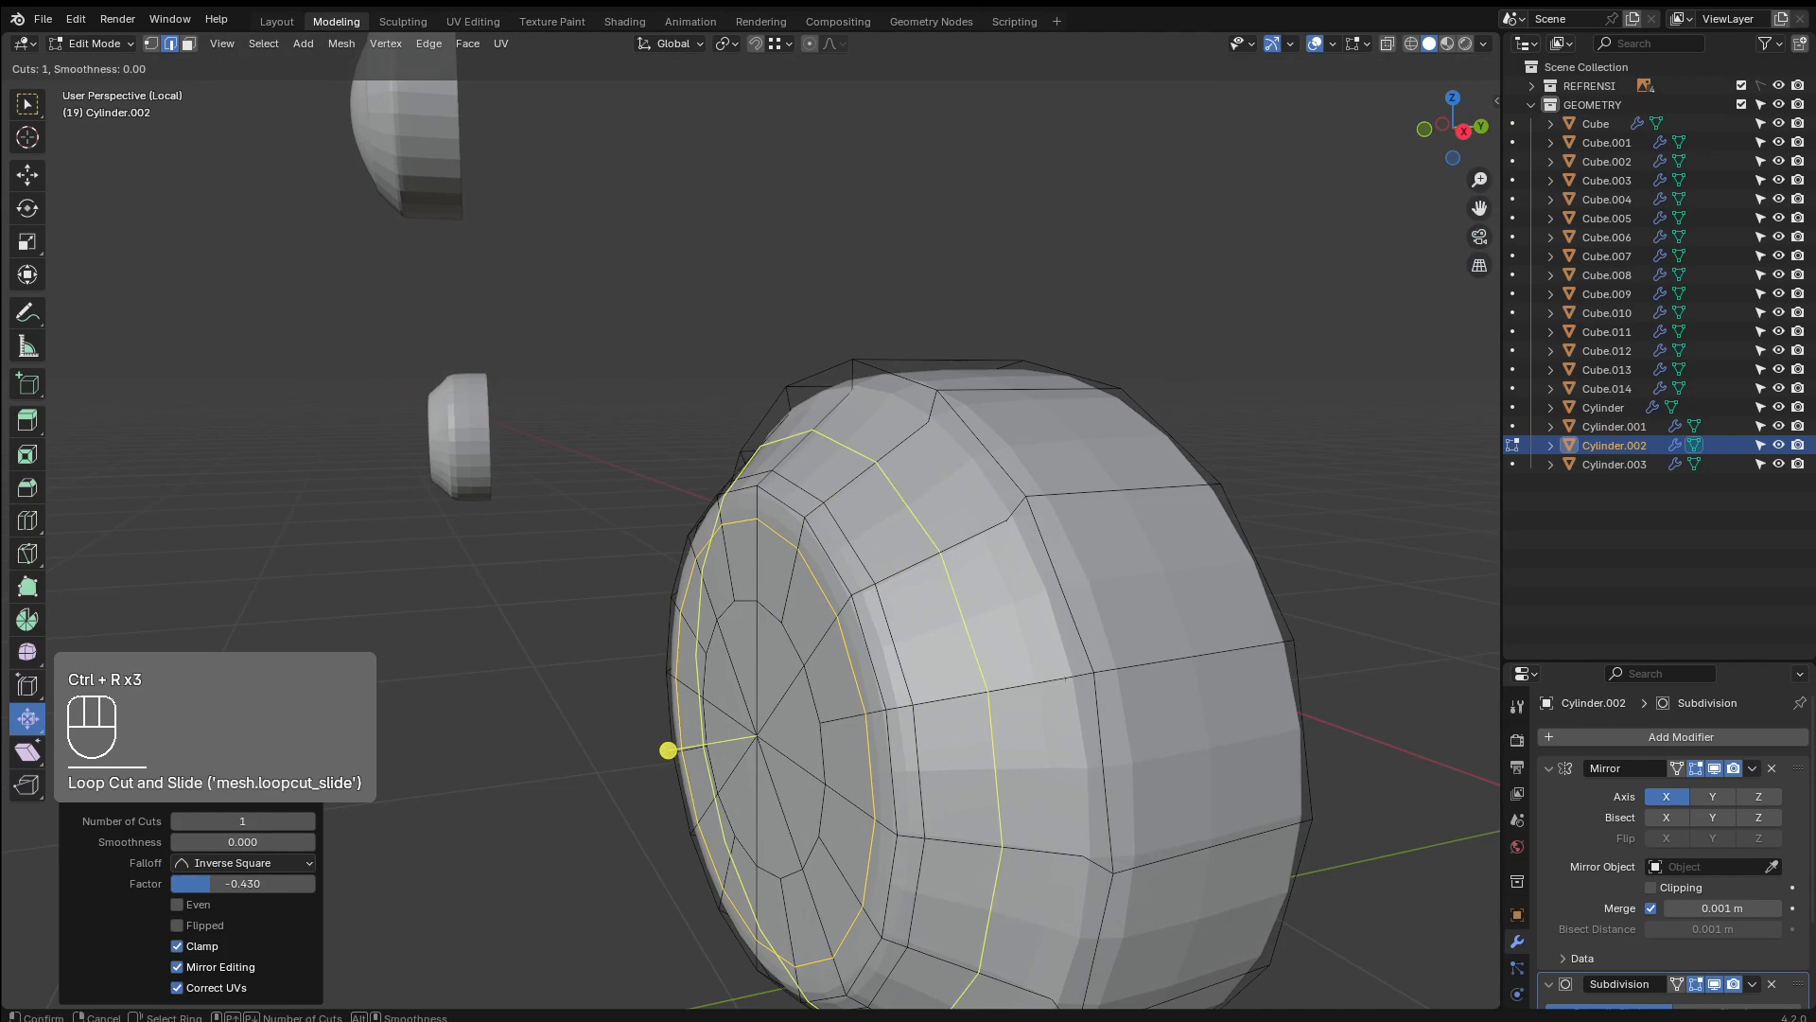
{"action": "left_click", "coordinate": [668, 751]}
{"action": "left_click", "coordinate": [751, 736]}
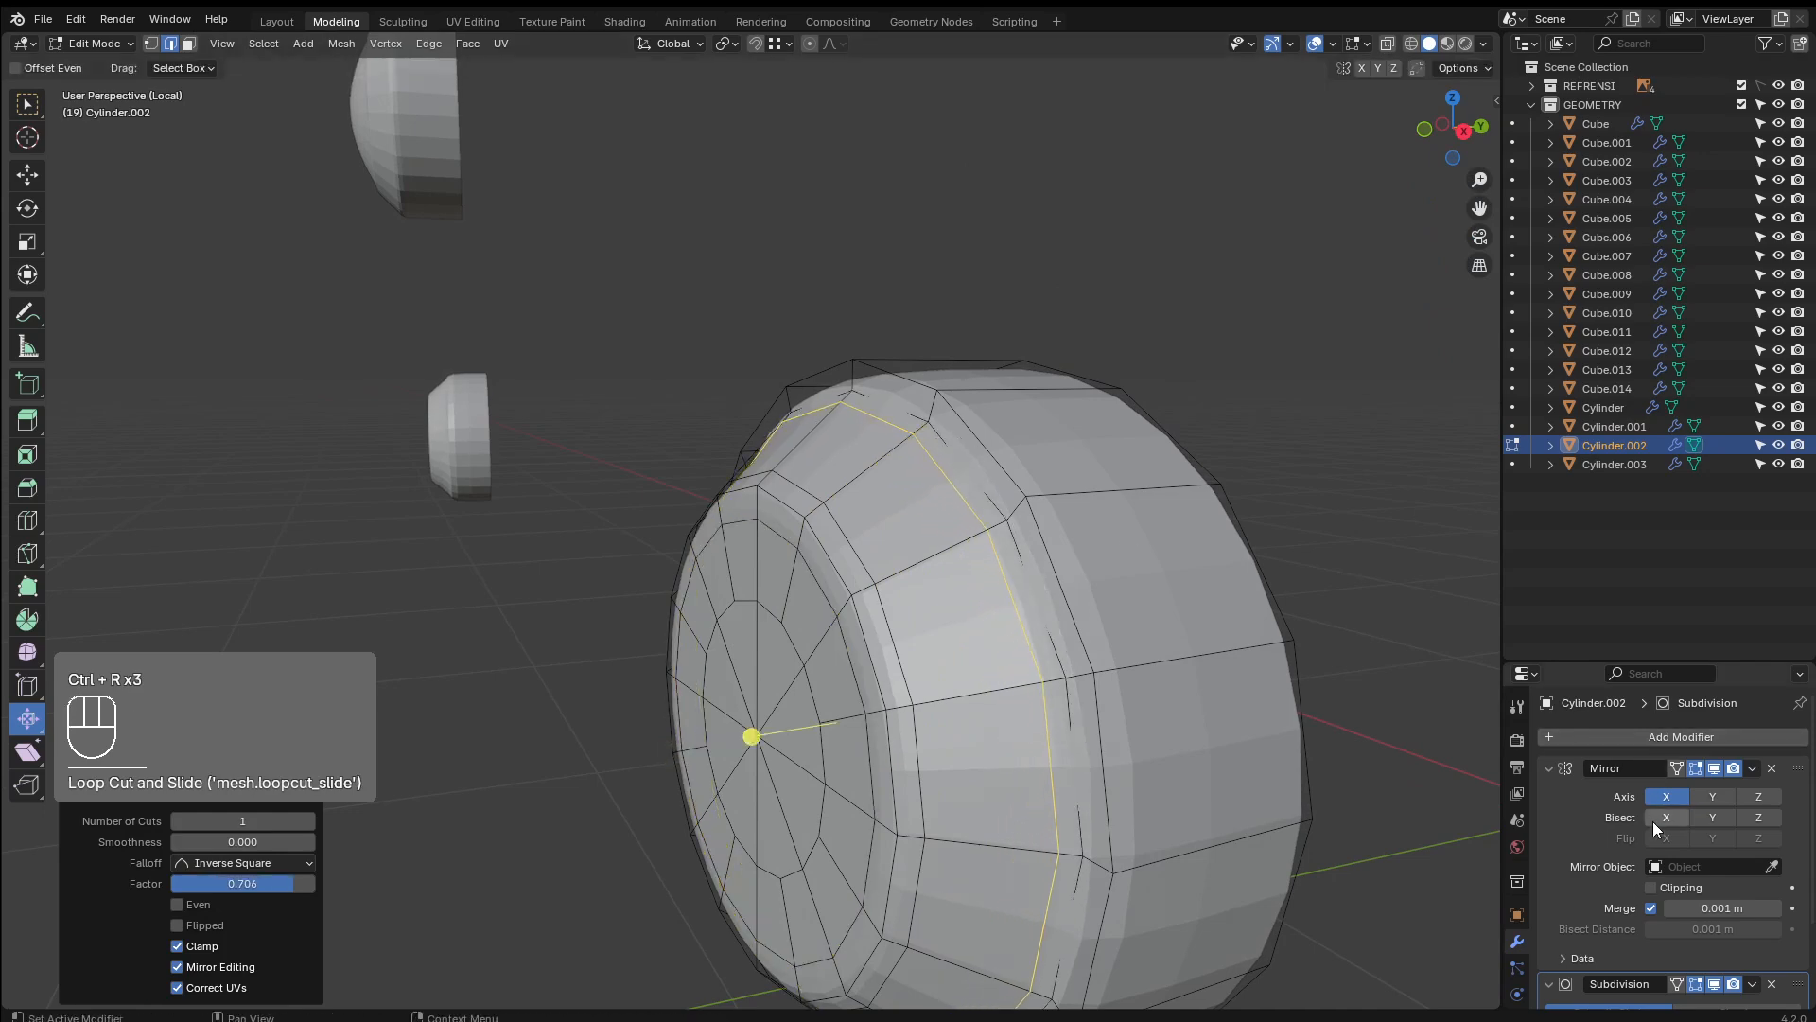
{"action": "scroll", "coordinate": [1654, 822], "scroll_direction": "down", "scroll_amount": 3}
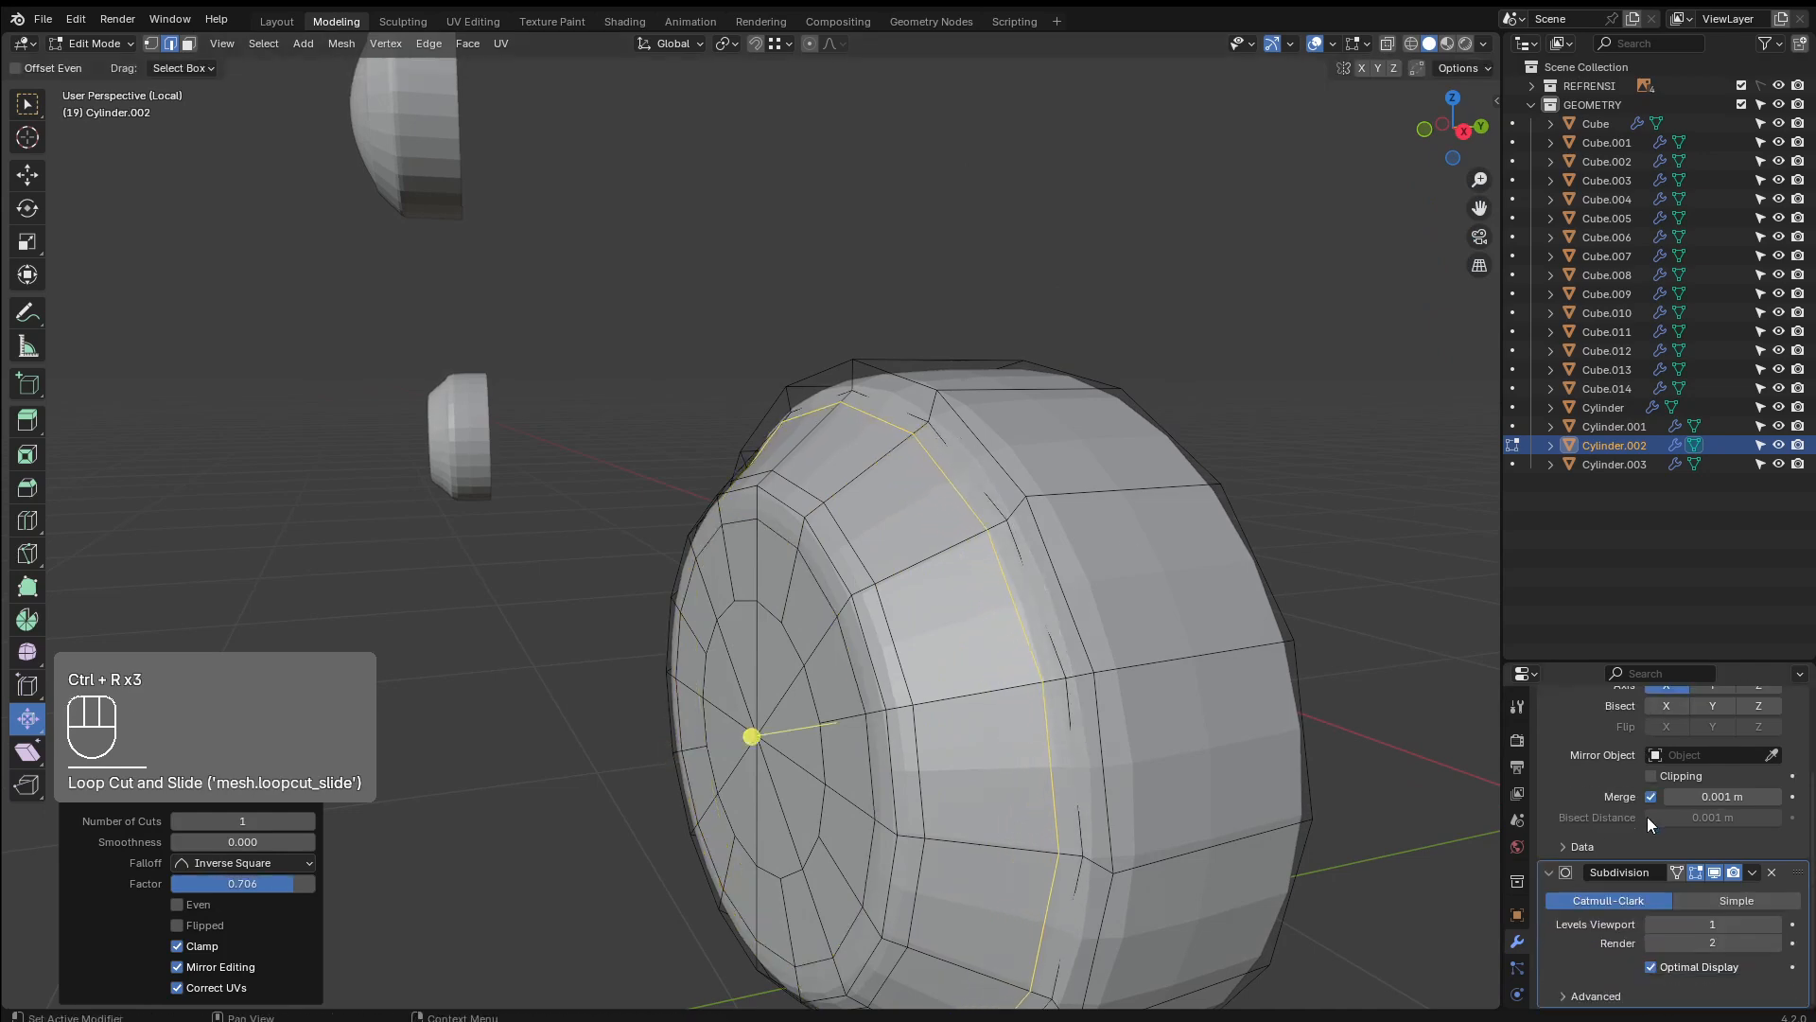
{"action": "left_click", "coordinate": [1714, 874]}
{"action": "left_click", "coordinate": [1714, 874]}
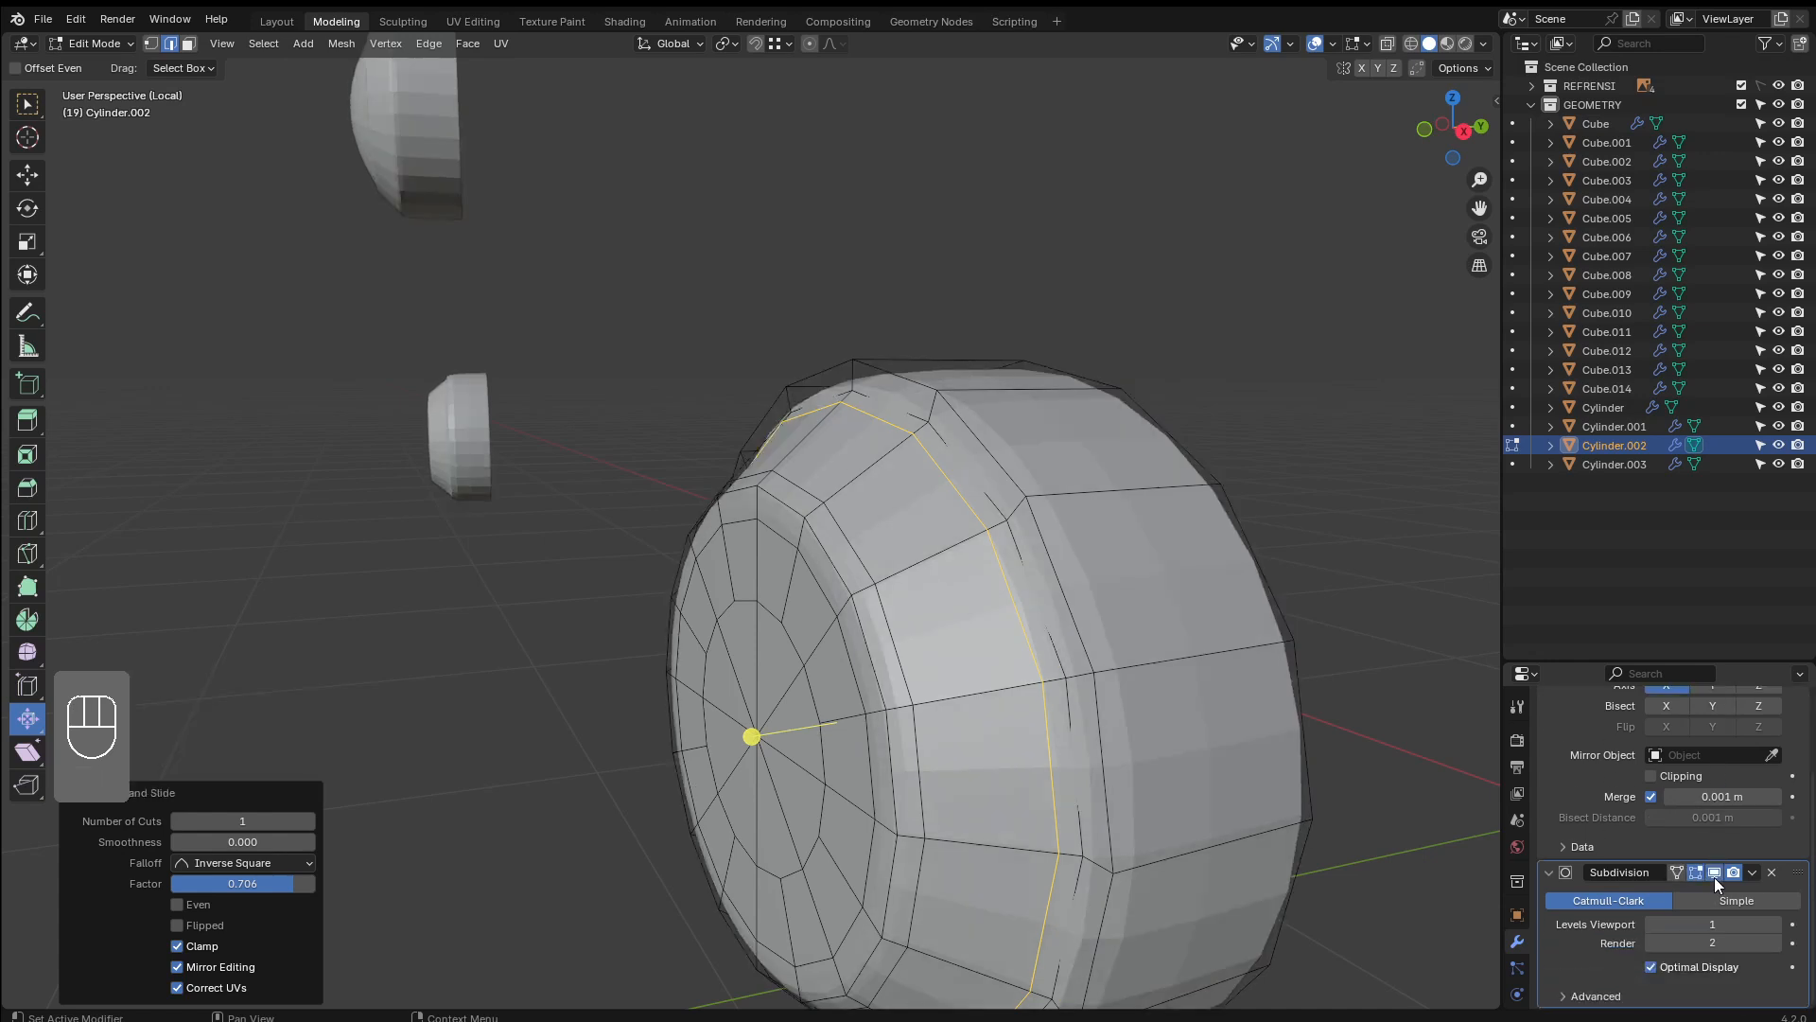
{"action": "left_click", "coordinate": [1714, 874]}
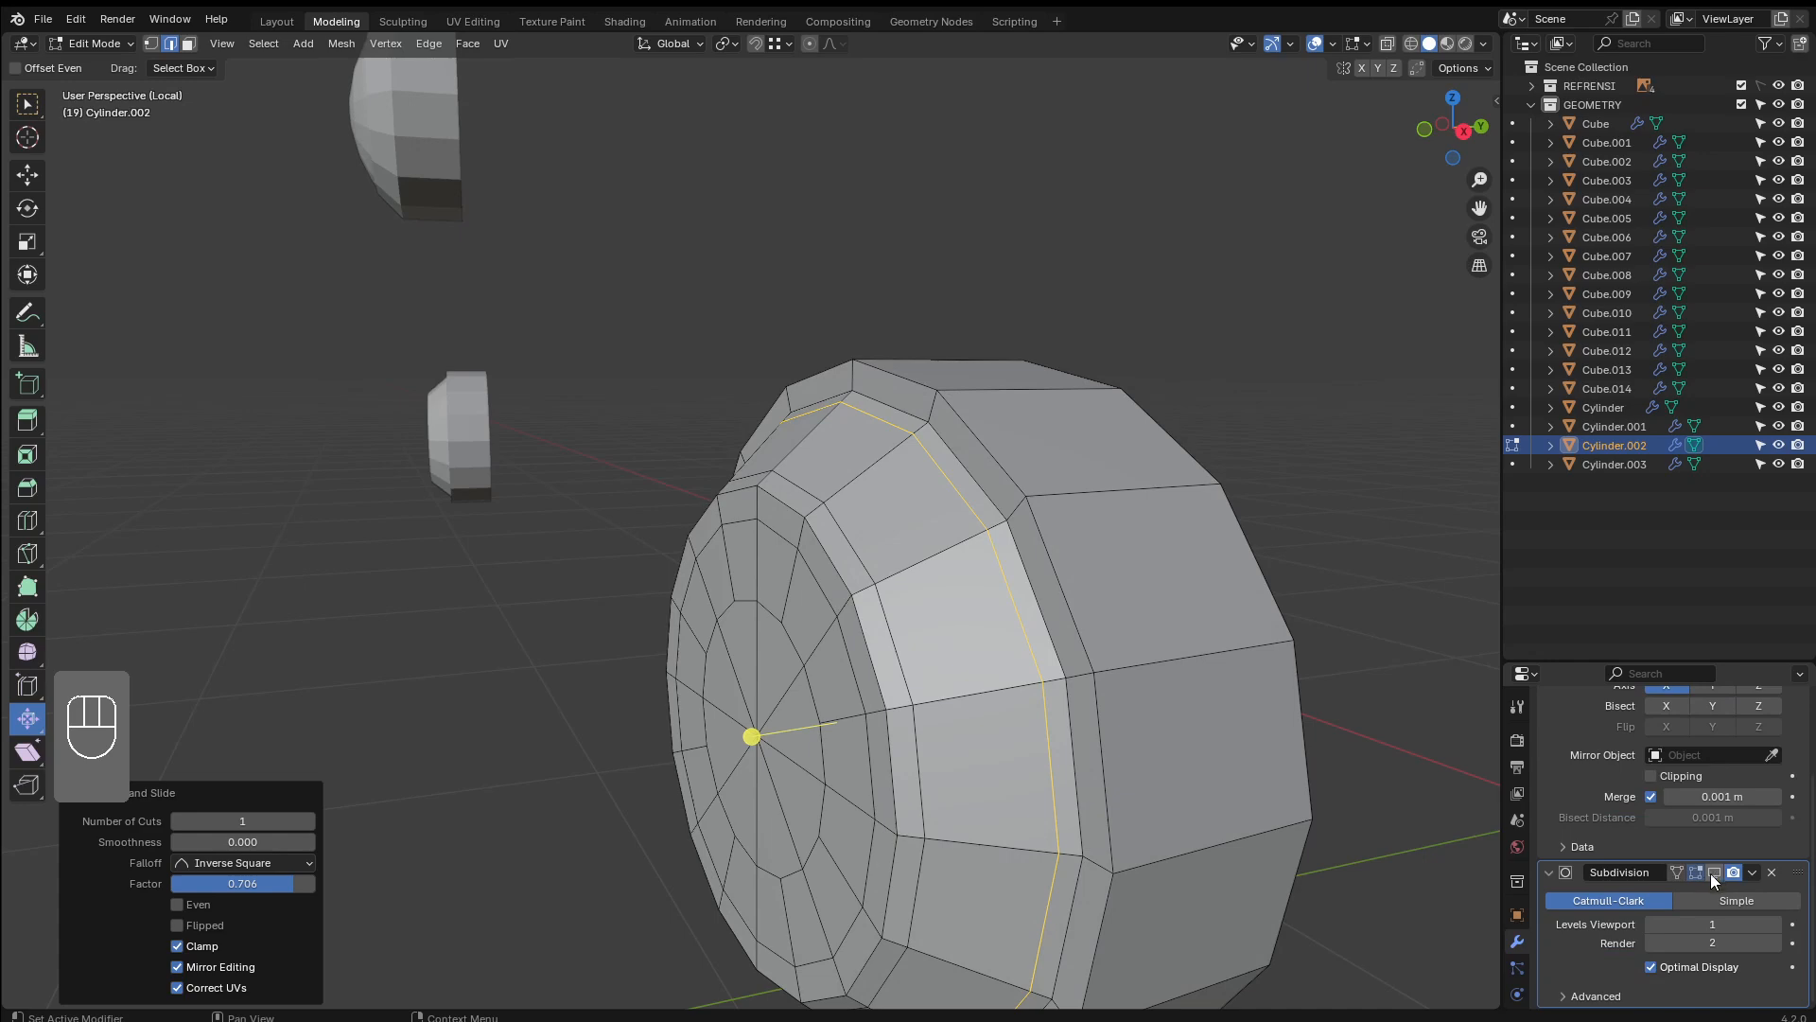
Add a loop near the front of the small headlight's side band with factor -0.736, and another centred in the narrow rim strip
{"action": "key", "text": "ctrl+r"}
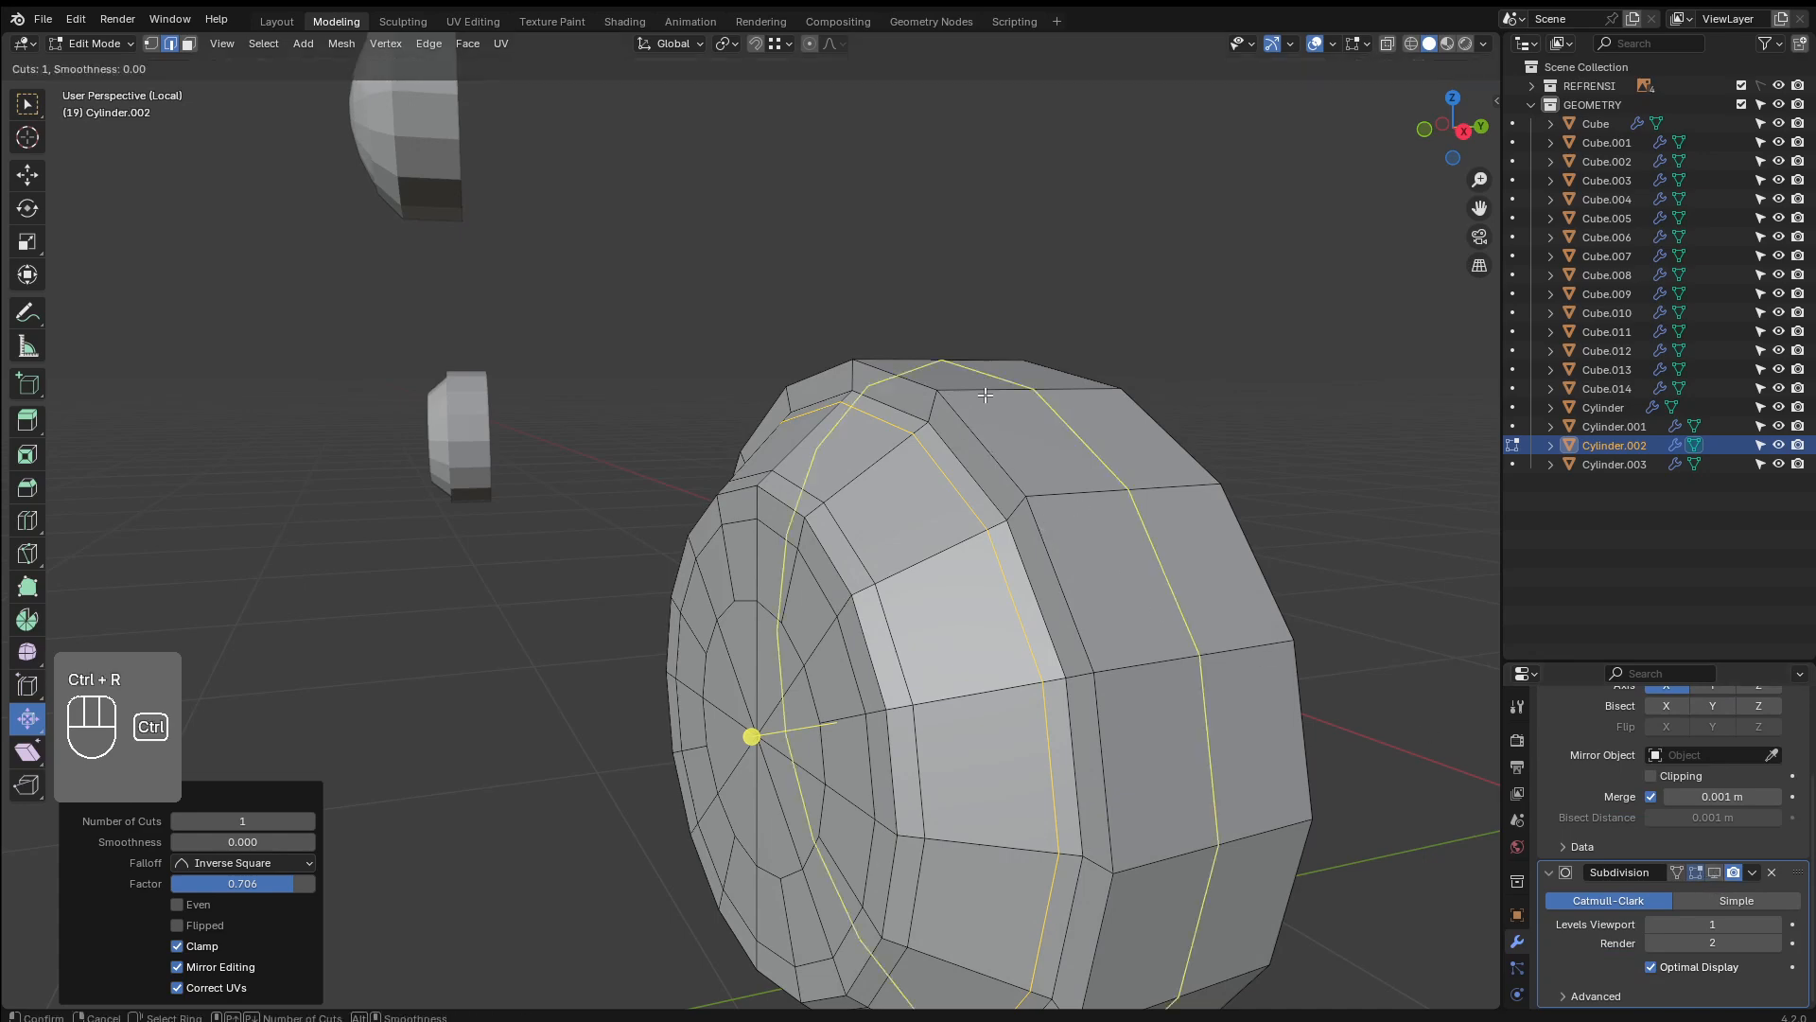
{"action": "left_click", "coordinate": [979, 394]}
{"action": "left_click", "coordinate": [929, 409]}
{"action": "key", "text": "ctrl+r"}
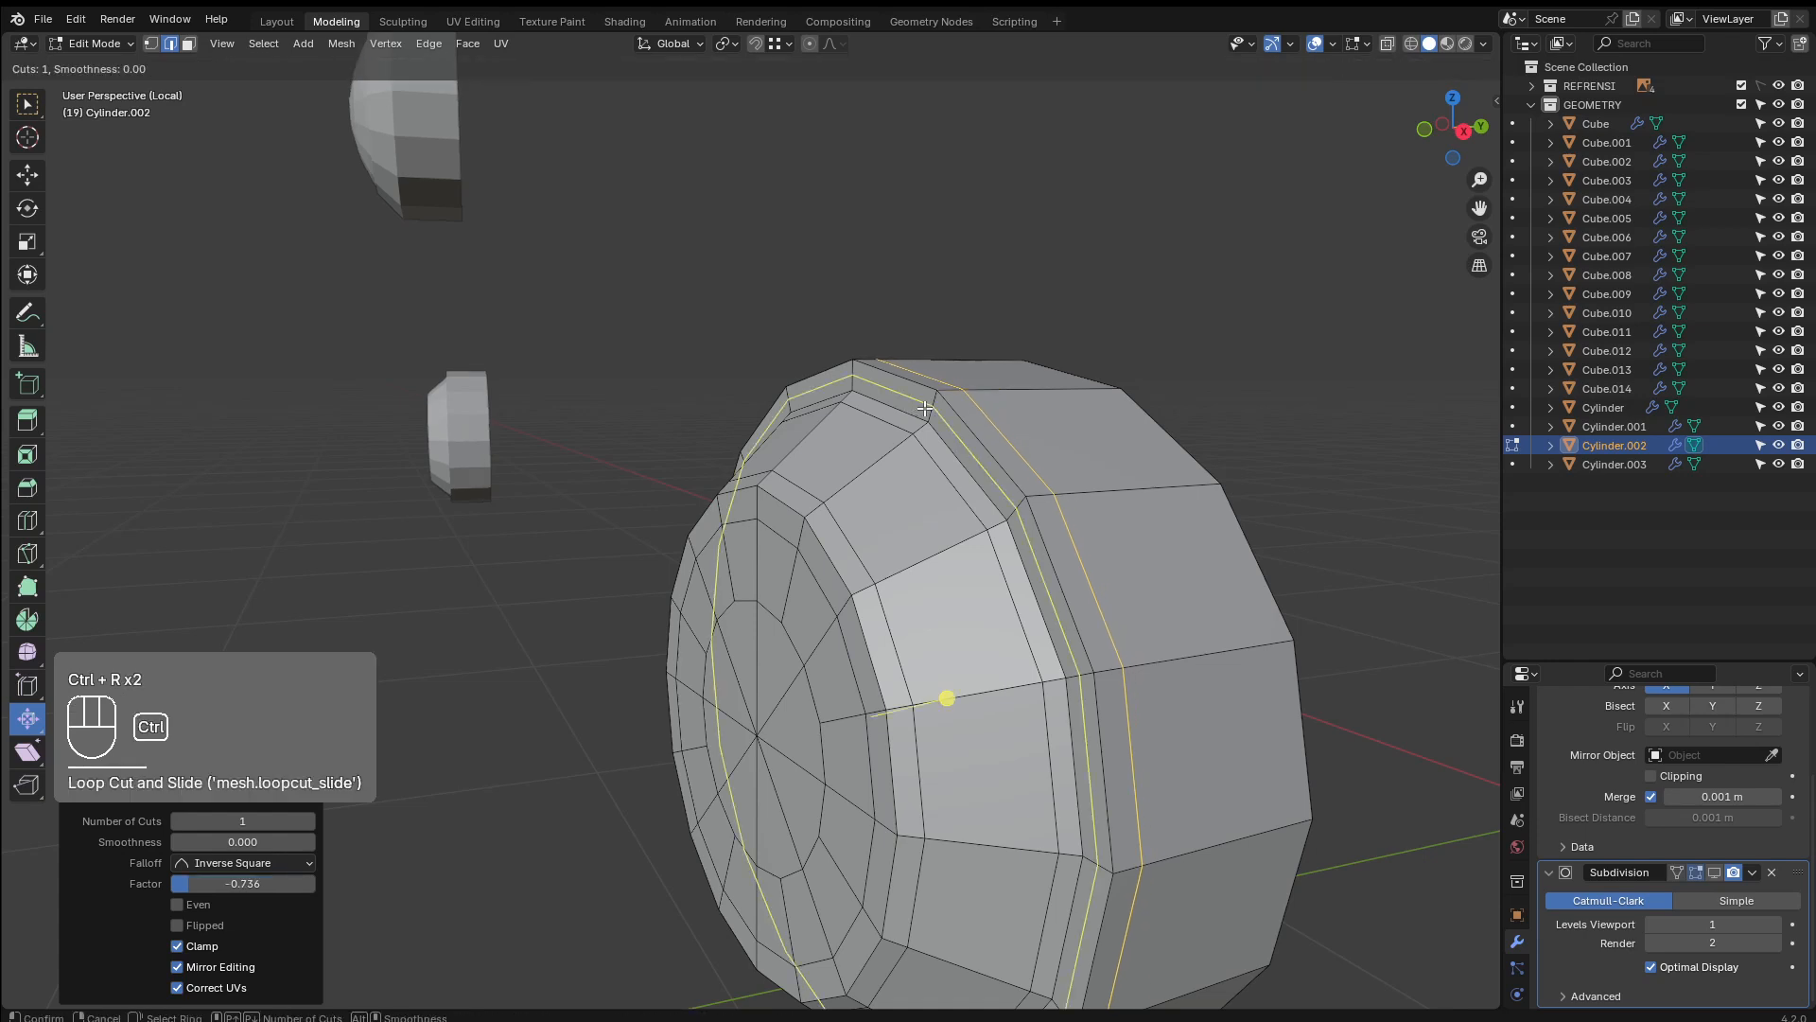
{"action": "left_click", "coordinate": [926, 401]}
{"action": "key", "text": "Escape"}
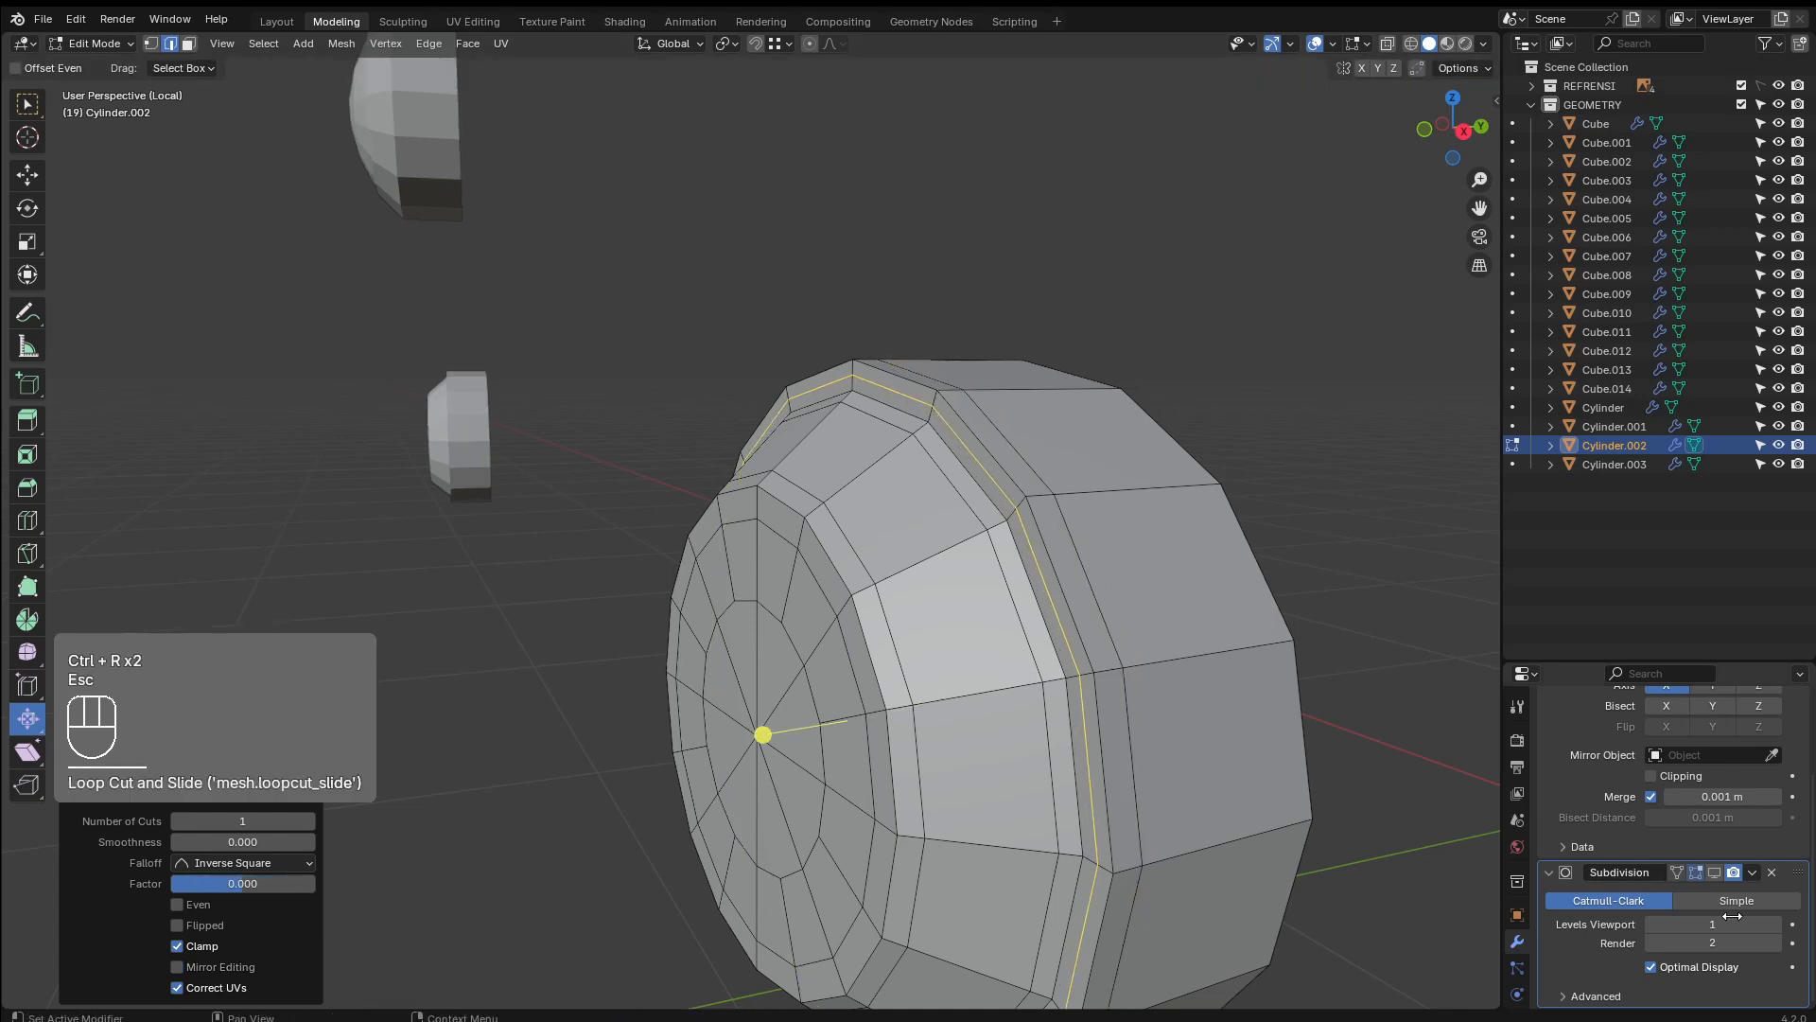
Show the headlights' Subdivision modifier in the viewport again and return to Object Mode
{"action": "left_click", "coordinate": [1714, 871]}
{"action": "scroll", "coordinate": [1046, 622], "scroll_direction": "down", "scroll_amount": 6}
{"action": "key", "text": "Tab"}
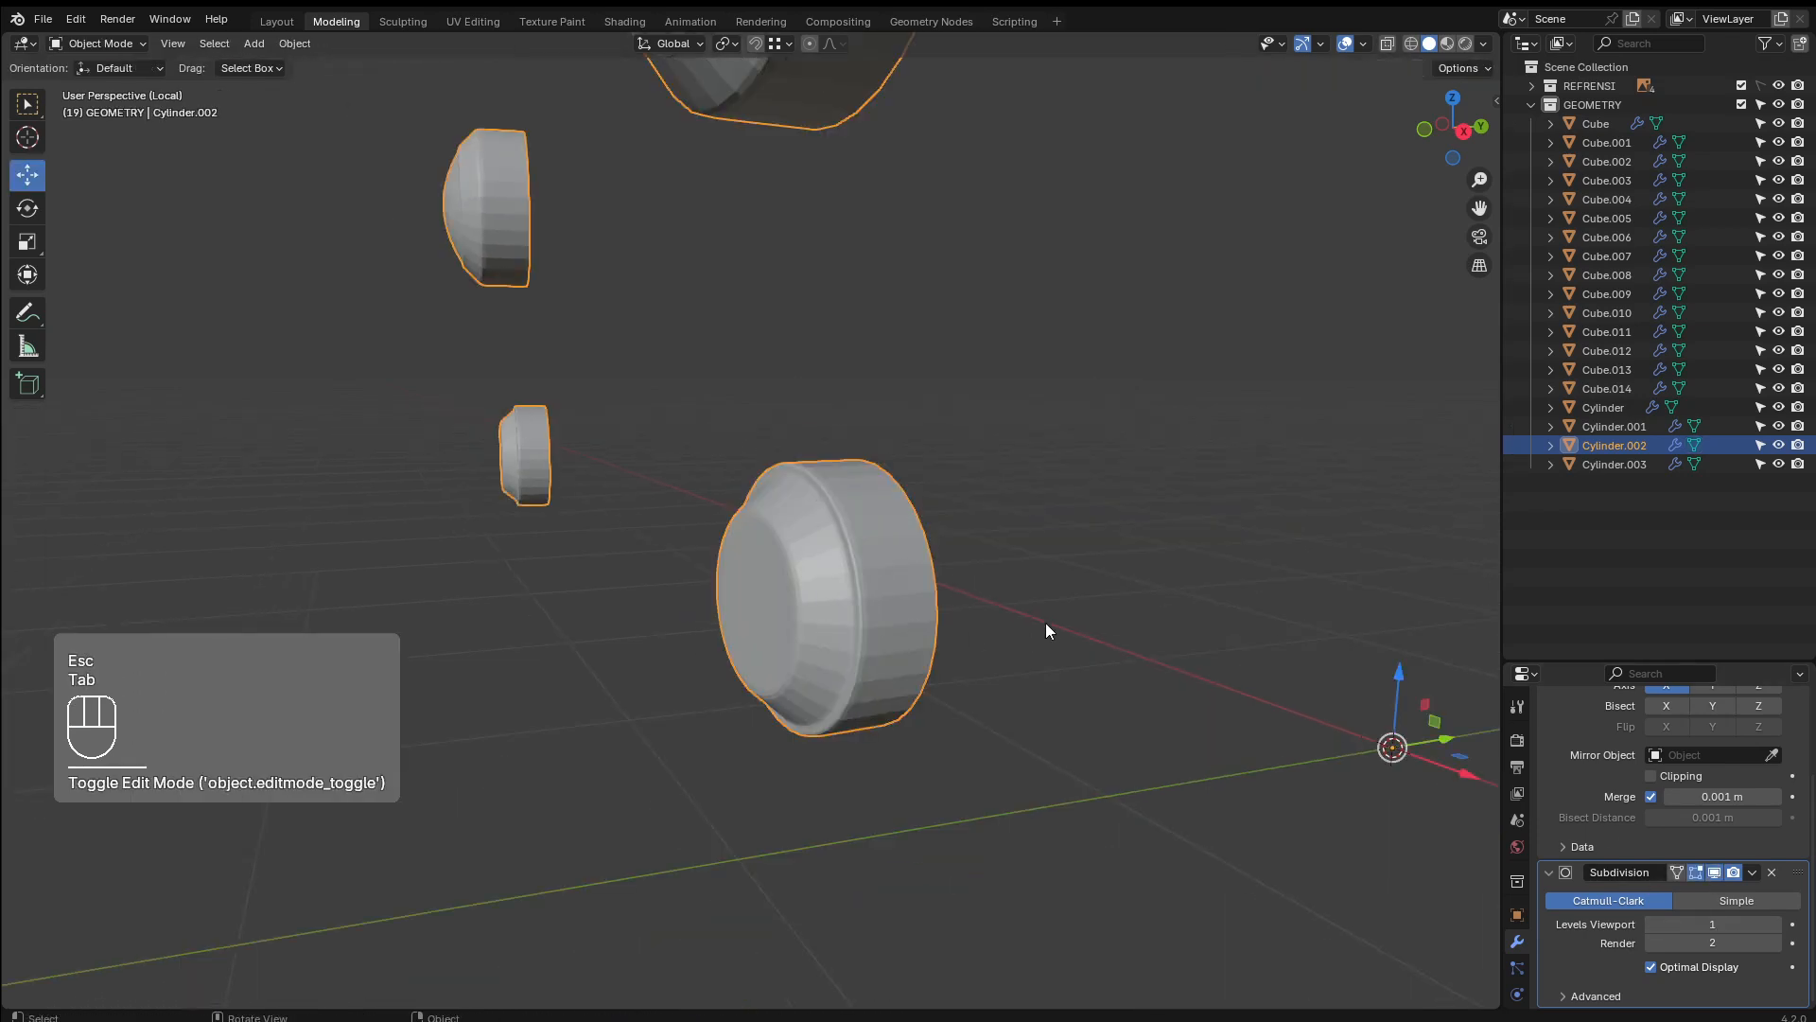
Leave the headlights' local view, select the car body and enter its Edit Mode
{"action": "key", "text": "slash"}
{"action": "middle_click_drag", "start_coordinate": [1056, 639], "coordinate": [961, 575], "text": "shift"}
{"action": "left_click", "coordinate": [881, 526]}
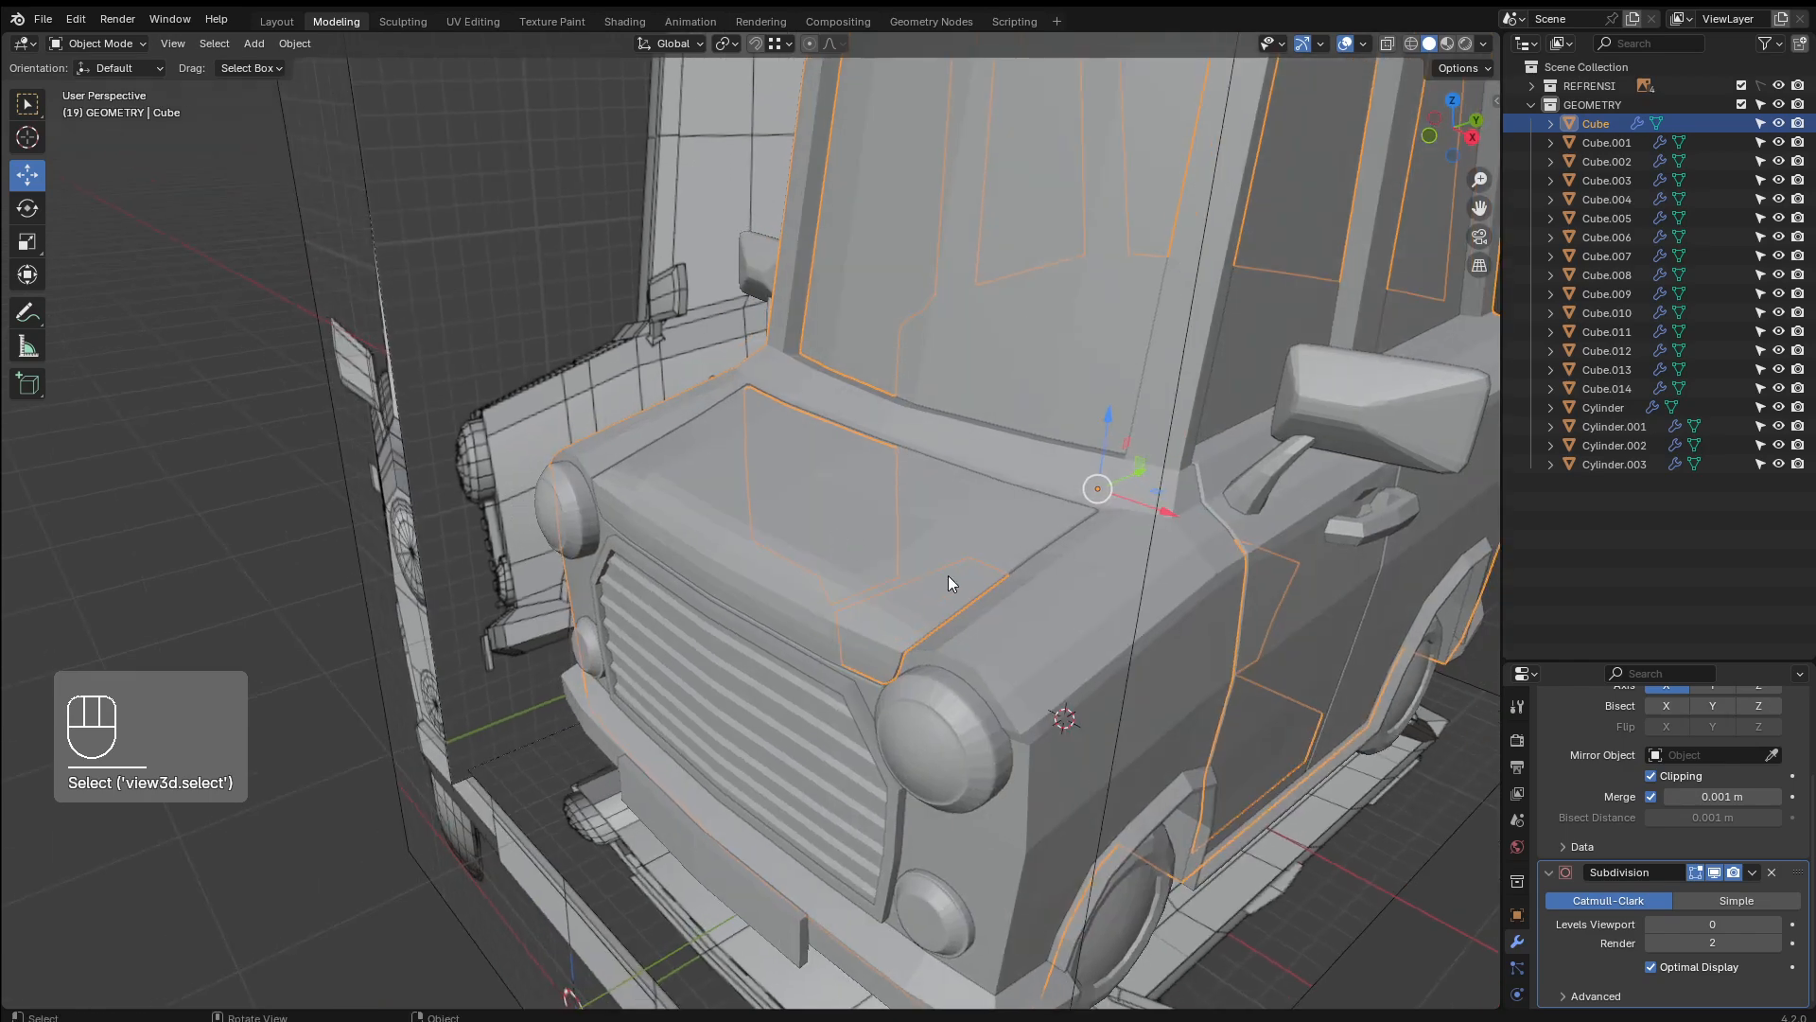
{"action": "left_click", "coordinate": [948, 575]}
{"action": "middle_click_drag", "start_coordinate": [1149, 653], "coordinate": [815, 569]}
{"action": "left_click", "coordinate": [1050, 672]}
{"action": "key", "text": "Tab"}
Move the body's front corner vertex behind the large headlight slightly forward along the Y axis, and return to Object Mode
{"action": "key", "text": "grave"}
{"action": "left_click", "coordinate": [953, 567]}
{"action": "middle_click_drag", "start_coordinate": [653, 515], "coordinate": [936, 694], "text": "shift"}
{"action": "scroll", "coordinate": [757, 525], "scroll_direction": "up", "scroll_amount": 5}
{"action": "key", "text": "1"}
{"action": "left_click", "coordinate": [830, 597]}
{"action": "key", "text": "alt+z"}
{"action": "scroll", "coordinate": [862, 606], "scroll_direction": "up", "scroll_amount": 2}
{"action": "key", "text": "alt+z"}
{"action": "scroll", "coordinate": [936, 694], "scroll_direction": "down", "scroll_amount": 5}
{"action": "key", "text": "grave"}
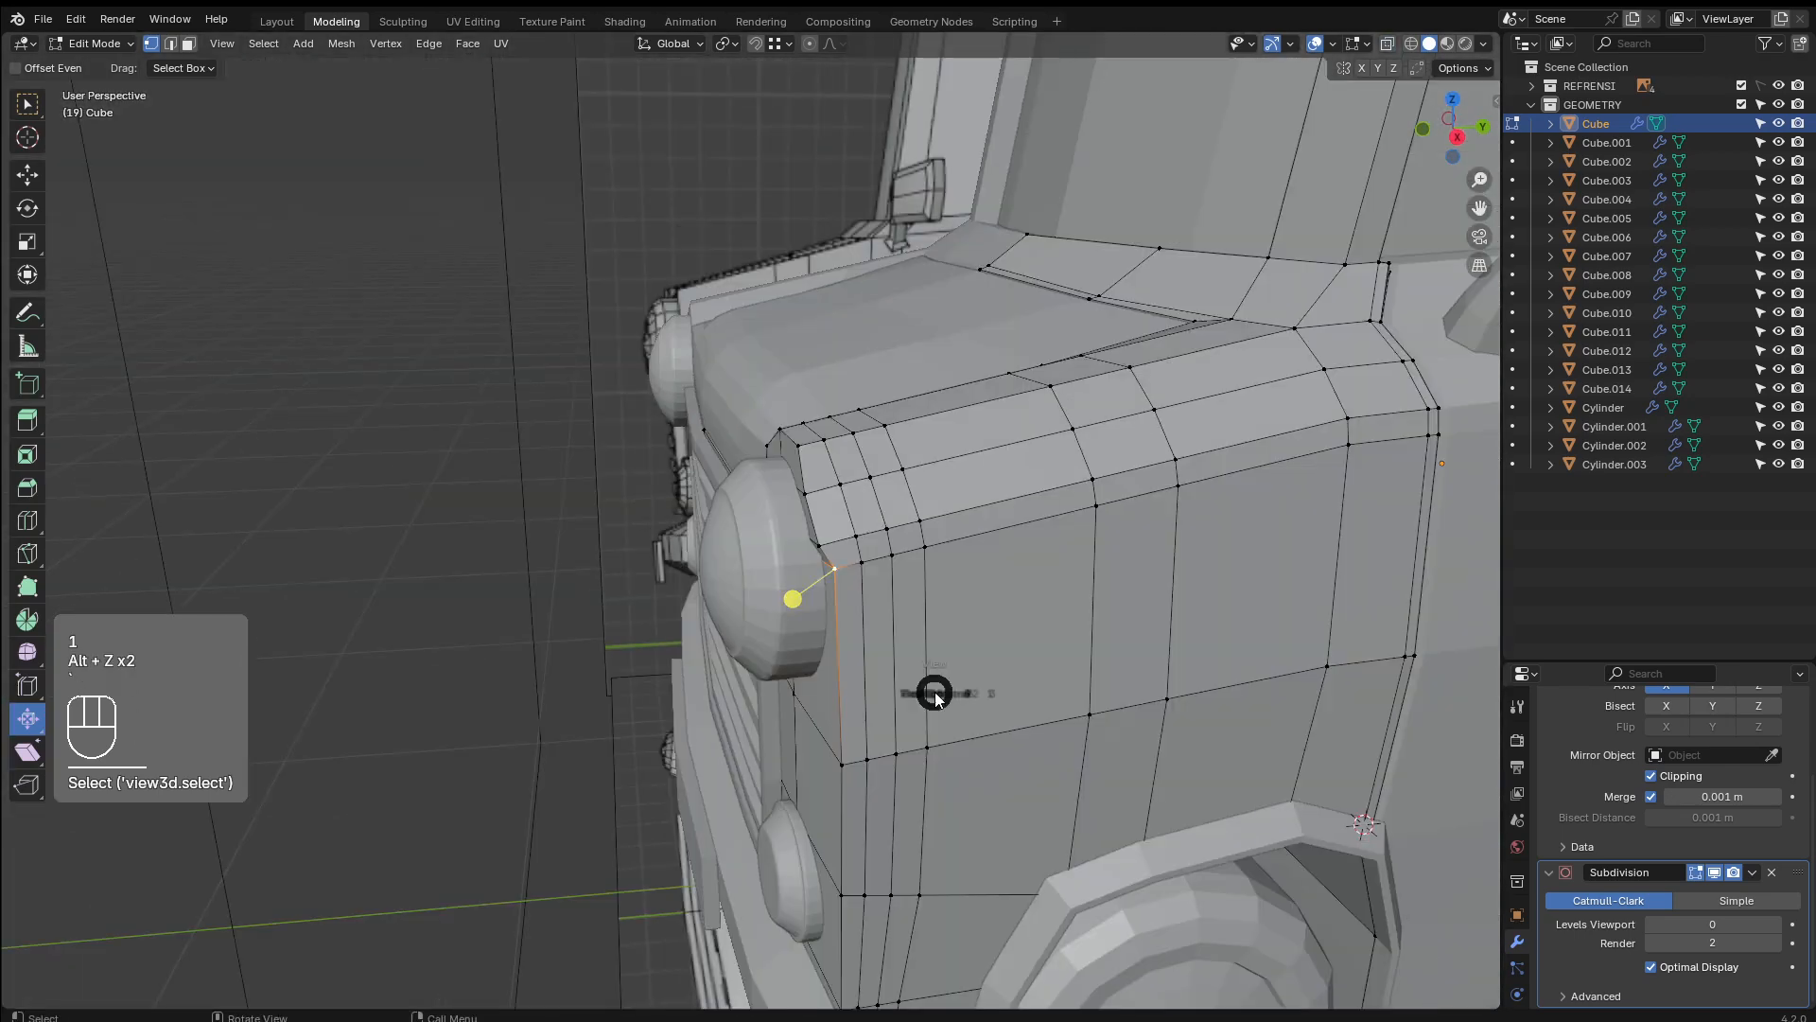
{"action": "left_click", "coordinate": [1058, 790]}
{"action": "scroll", "coordinate": [831, 669], "scroll_direction": "down", "scroll_amount": 6}
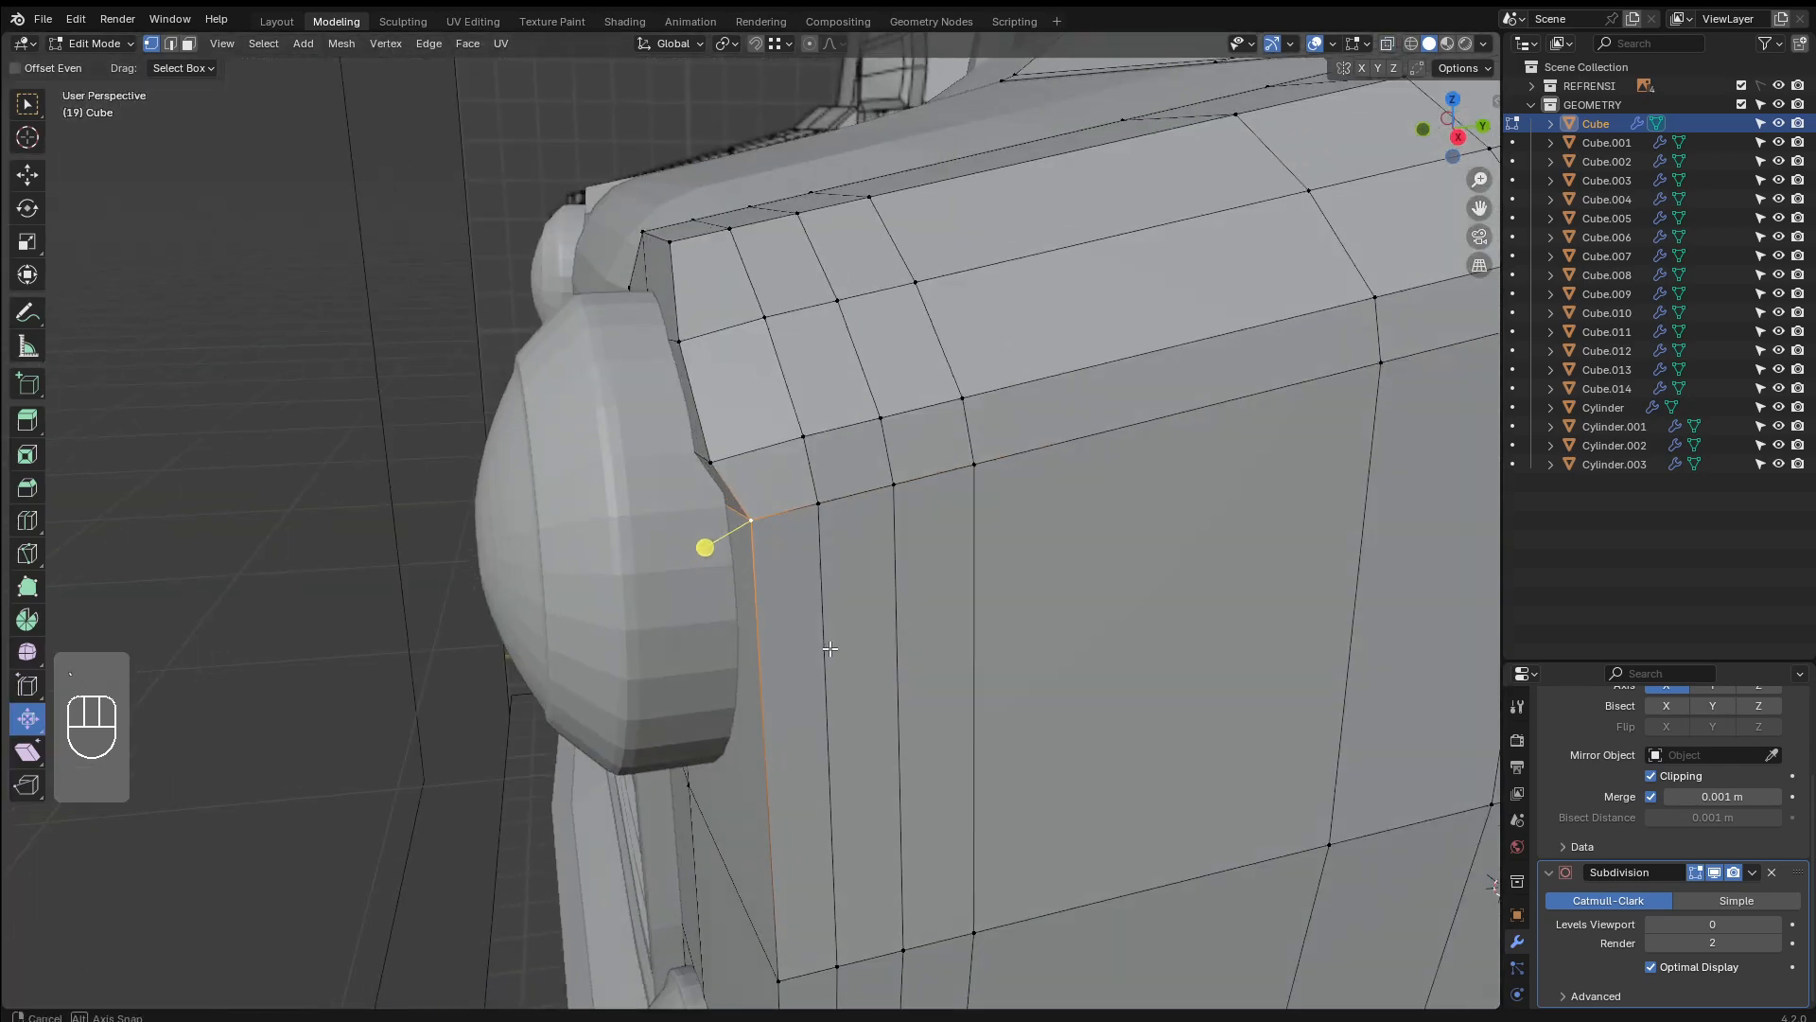
{"action": "middle_click_drag", "start_coordinate": [830, 648], "coordinate": [898, 673]}
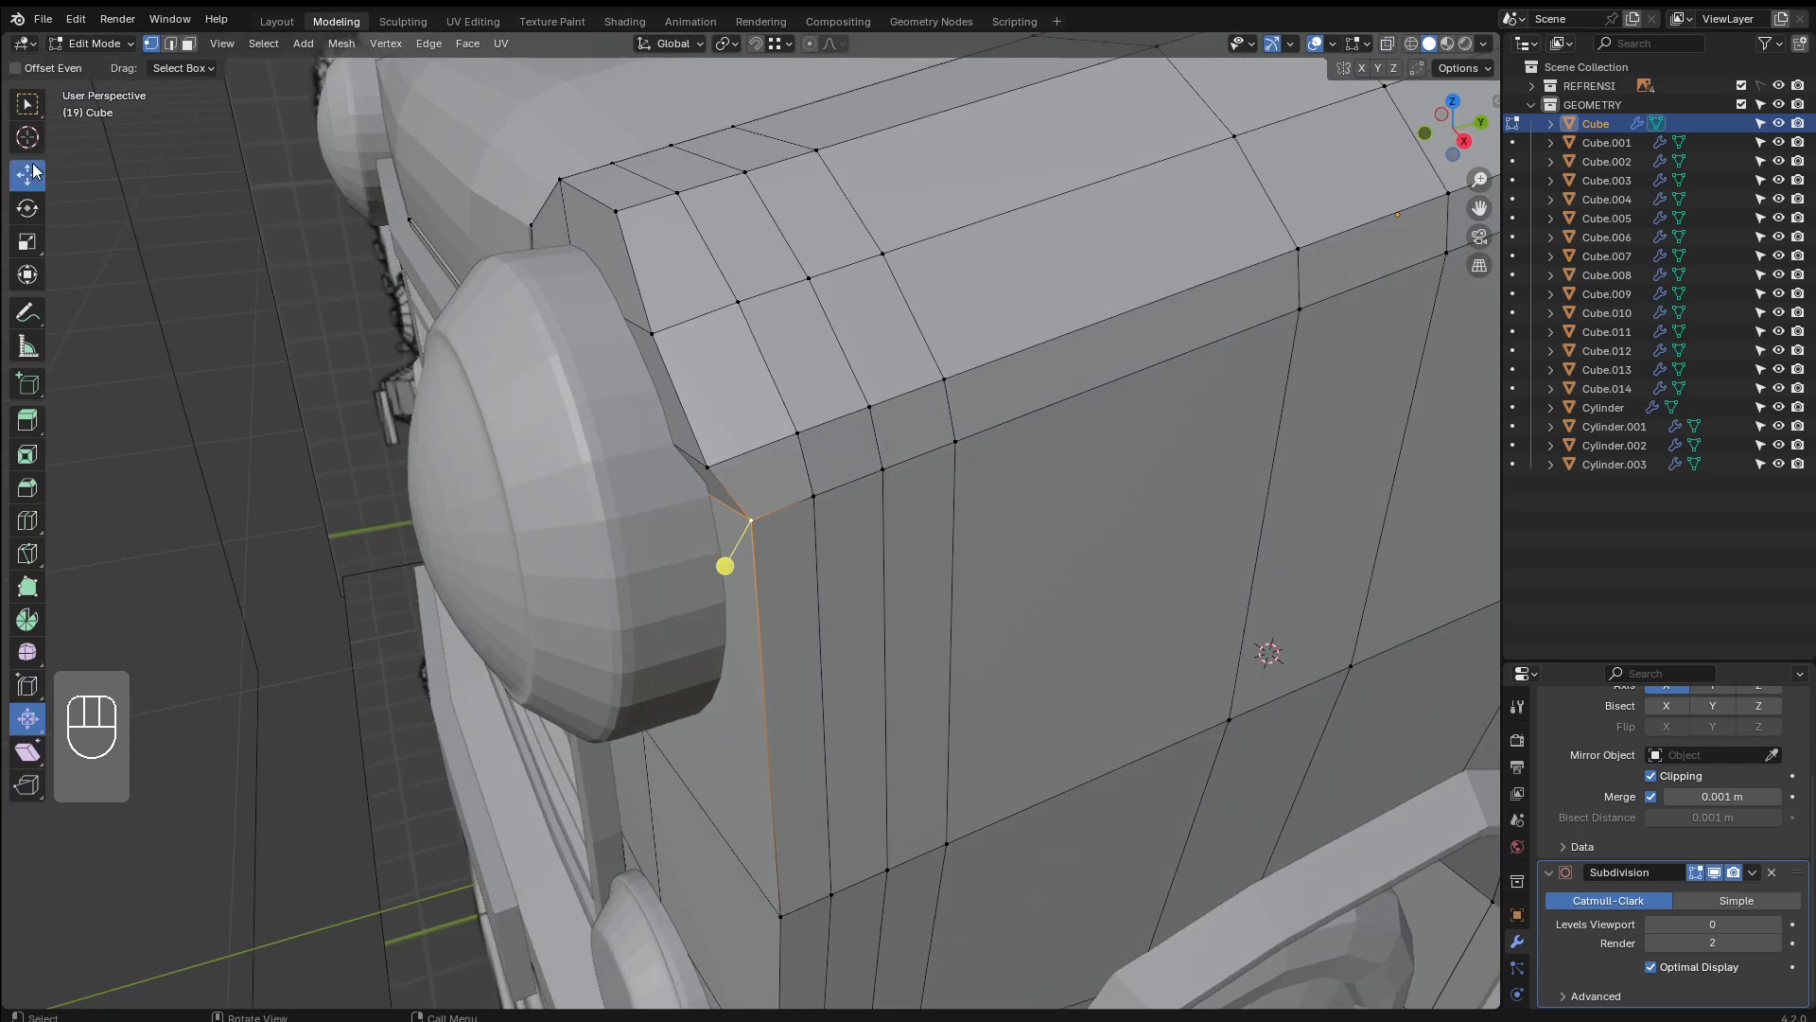
{"action": "left_click_drag", "start_coordinate": [815, 507], "coordinate": [783, 517]}
{"action": "middle_click_drag", "start_coordinate": [783, 518], "coordinate": [767, 475]}
{"action": "key", "text": "Tab"}
{"action": "scroll", "coordinate": [922, 560], "scroll_direction": "down", "scroll_amount": 2}
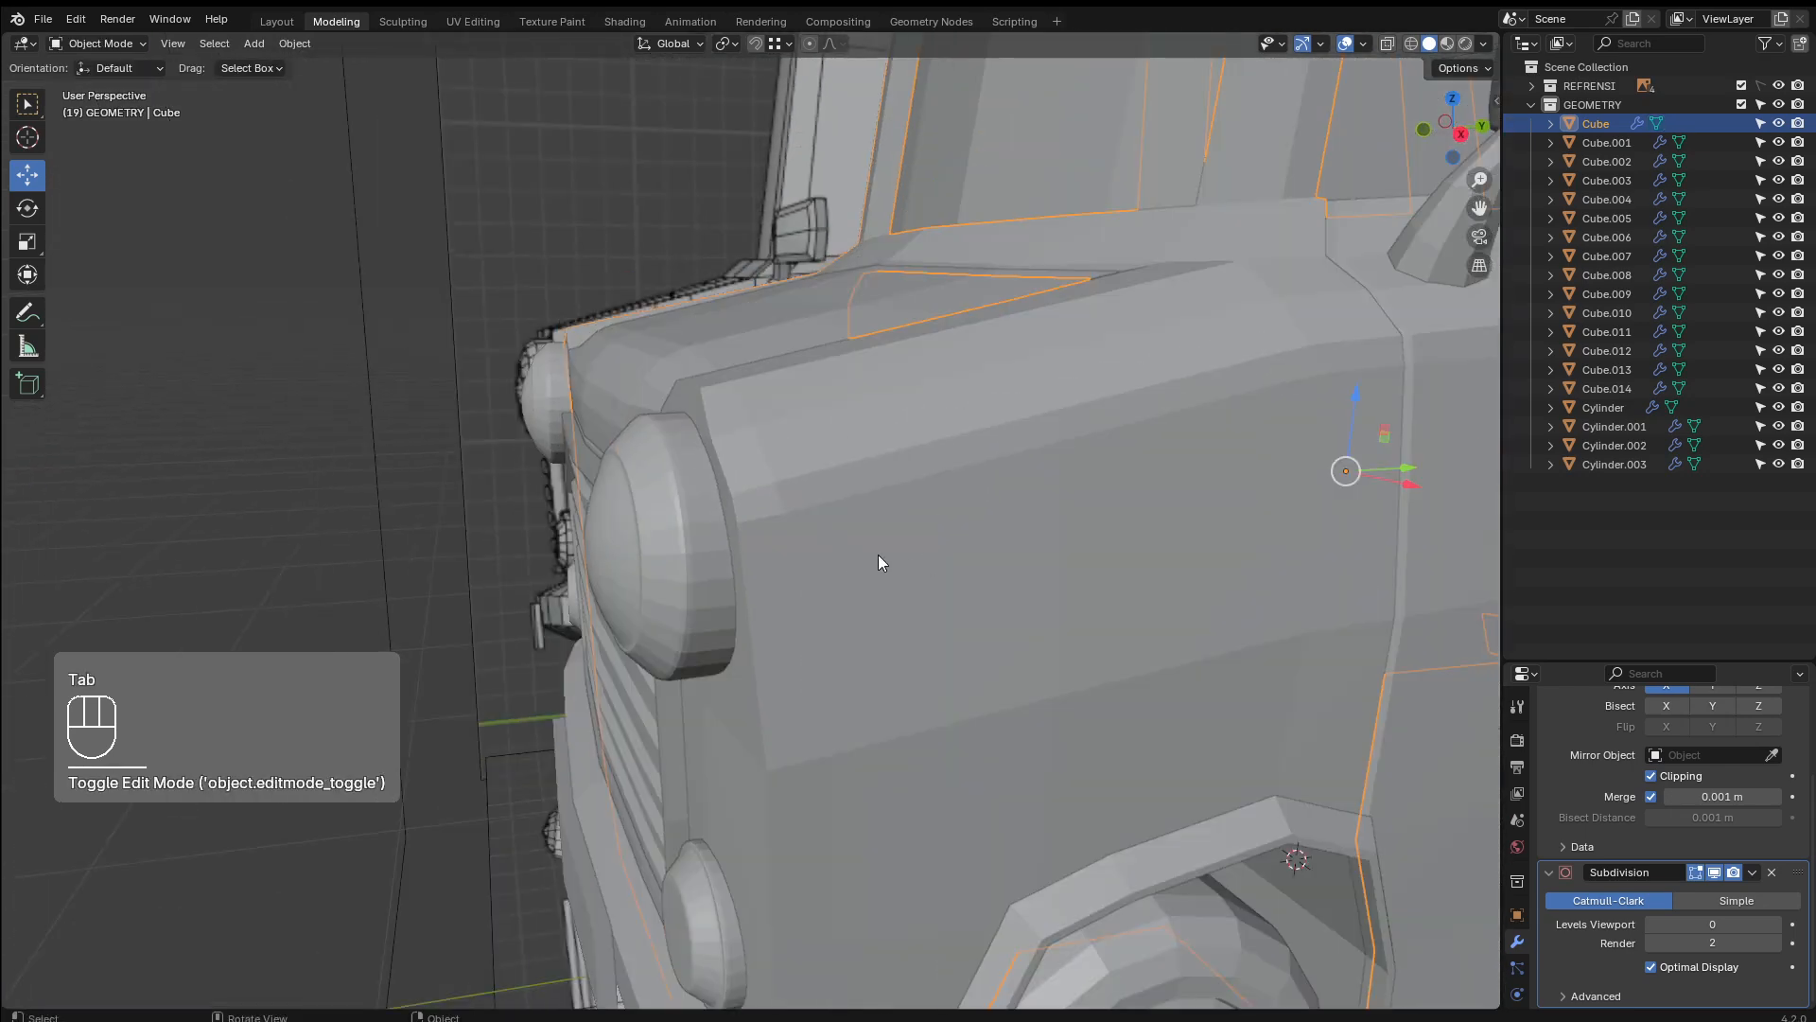
Set the car body's Subdivision viewport level to 1
{"action": "middle_click_drag", "start_coordinate": [878, 559], "coordinate": [1177, 533]}
{"action": "left_click", "coordinate": [1222, 568]}
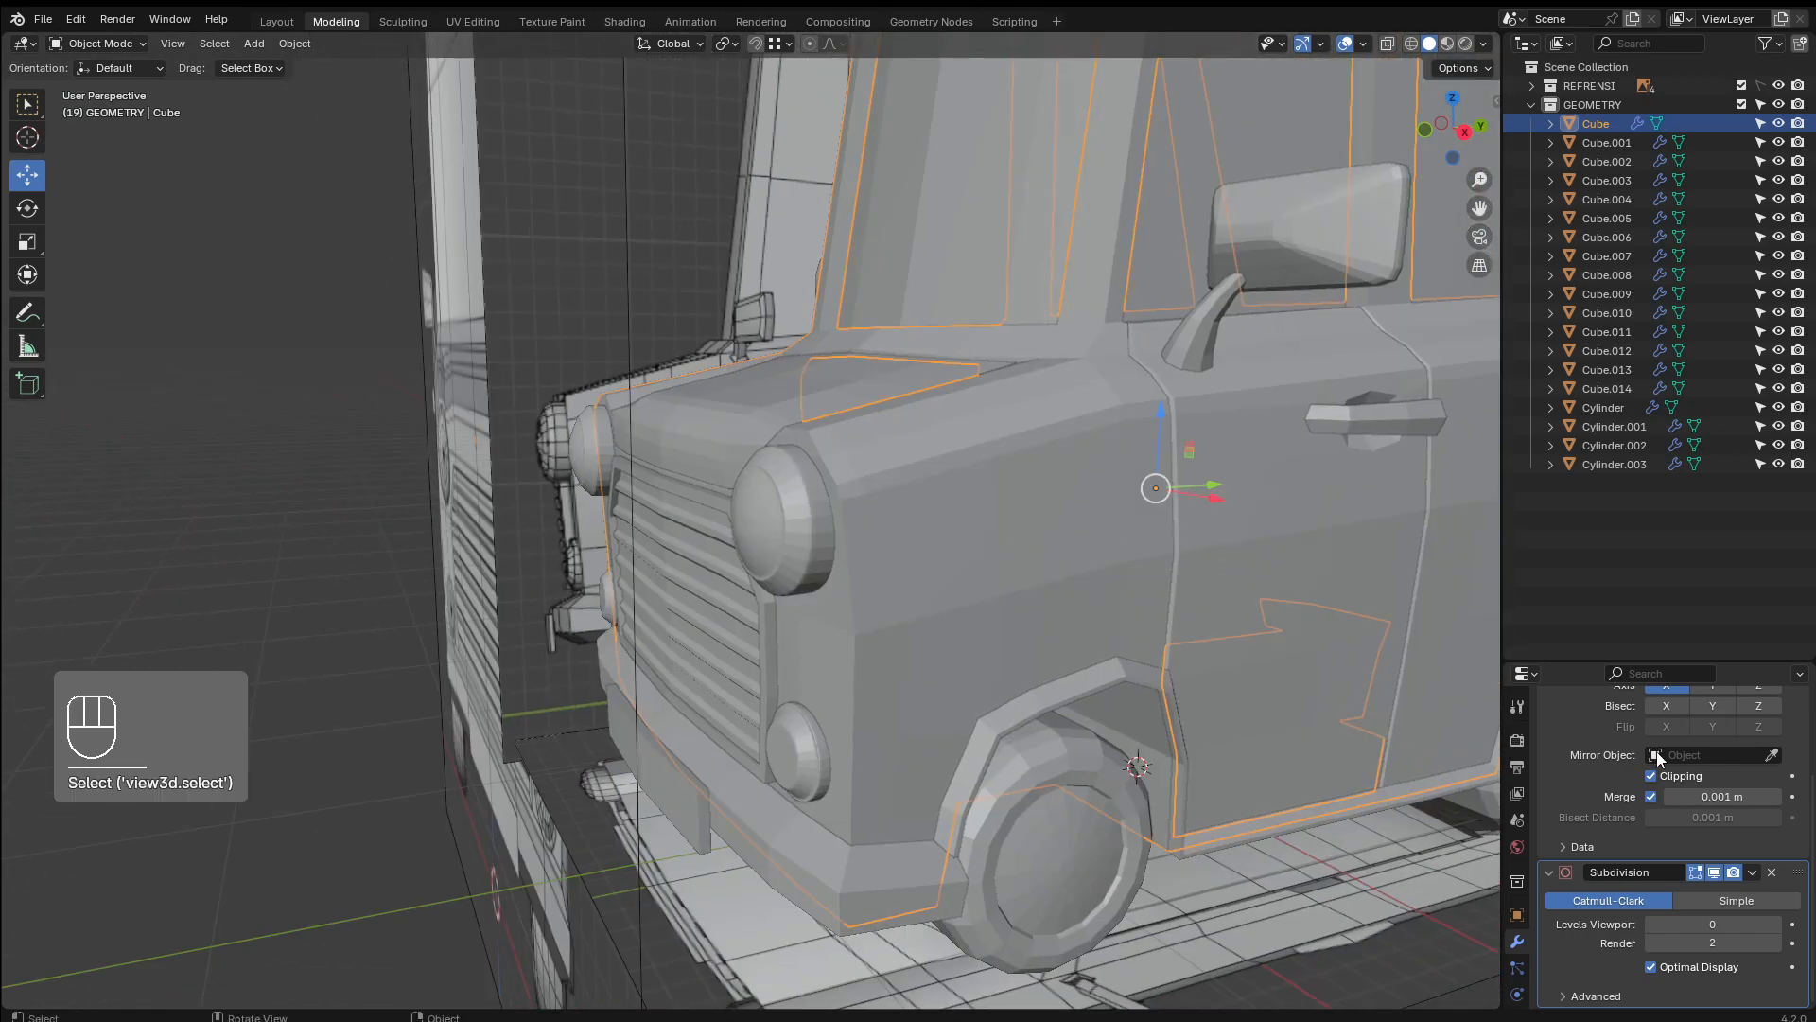
{"action": "left_click", "coordinate": [1777, 924]}
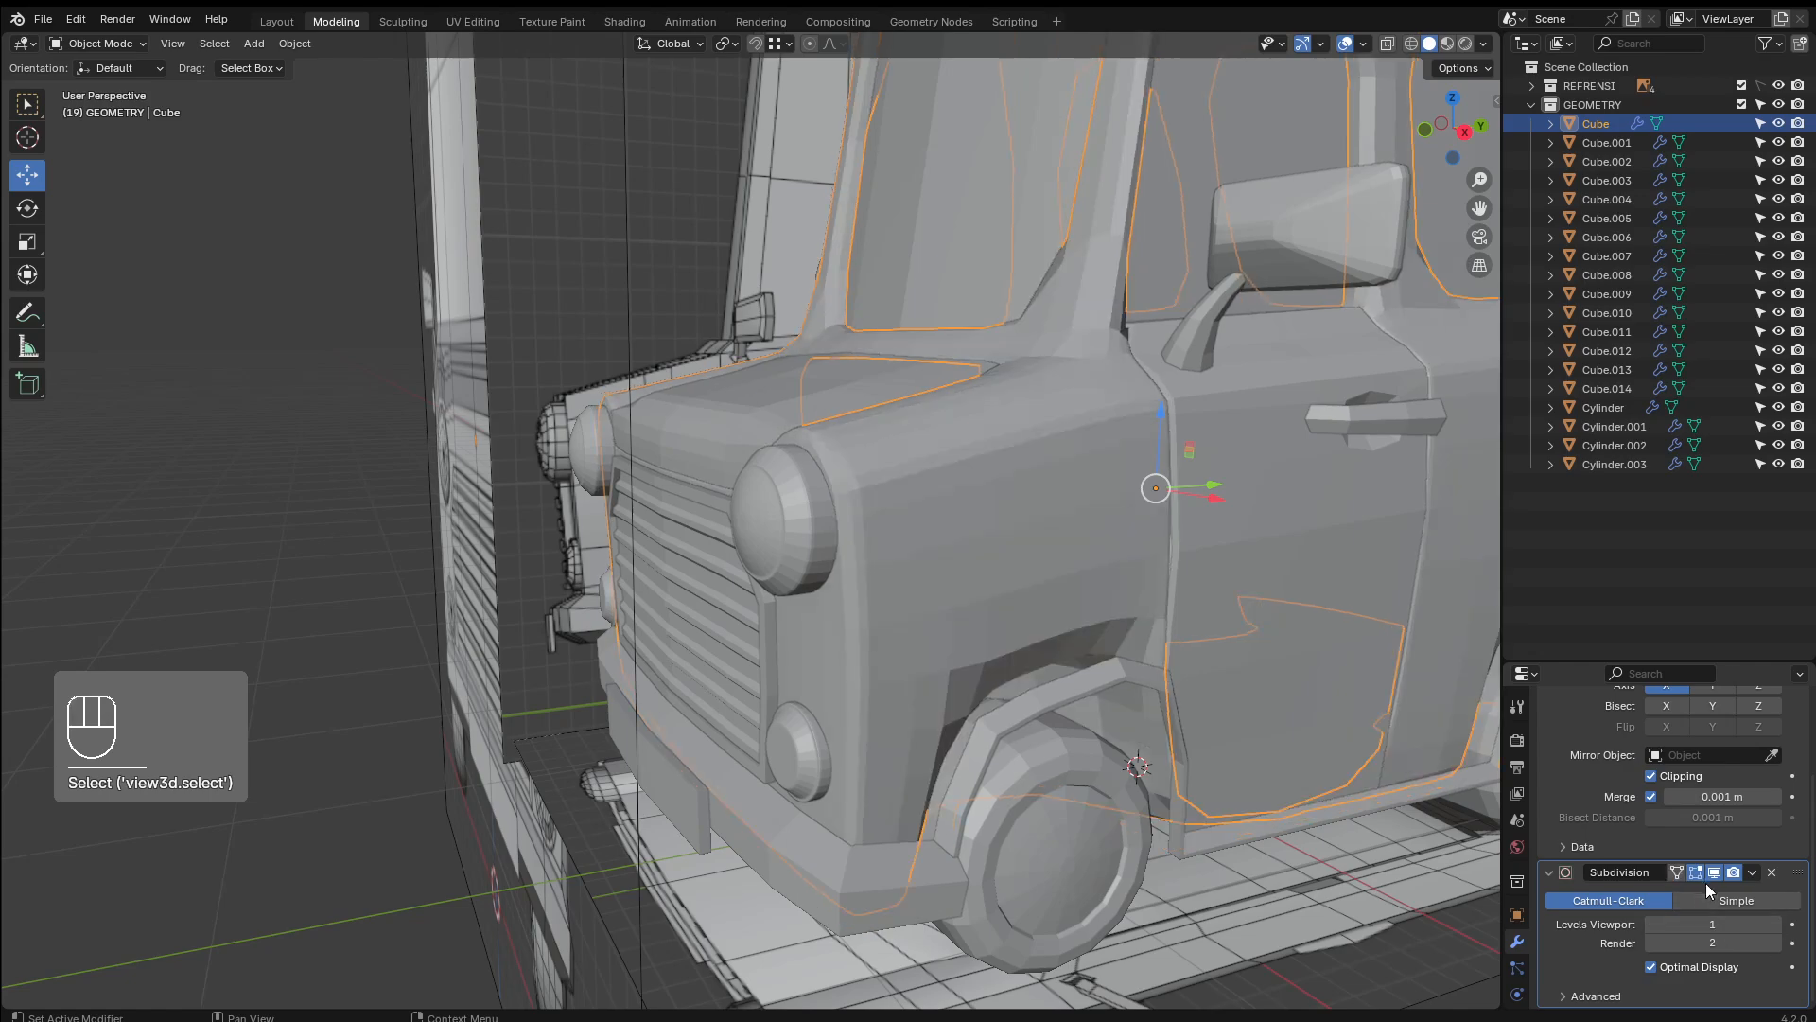
Compare the car body's shape with its Subdivision modifier shown and hidden in the viewport
{"action": "middle_click_drag", "start_coordinate": [1012, 567], "coordinate": [1036, 617]}
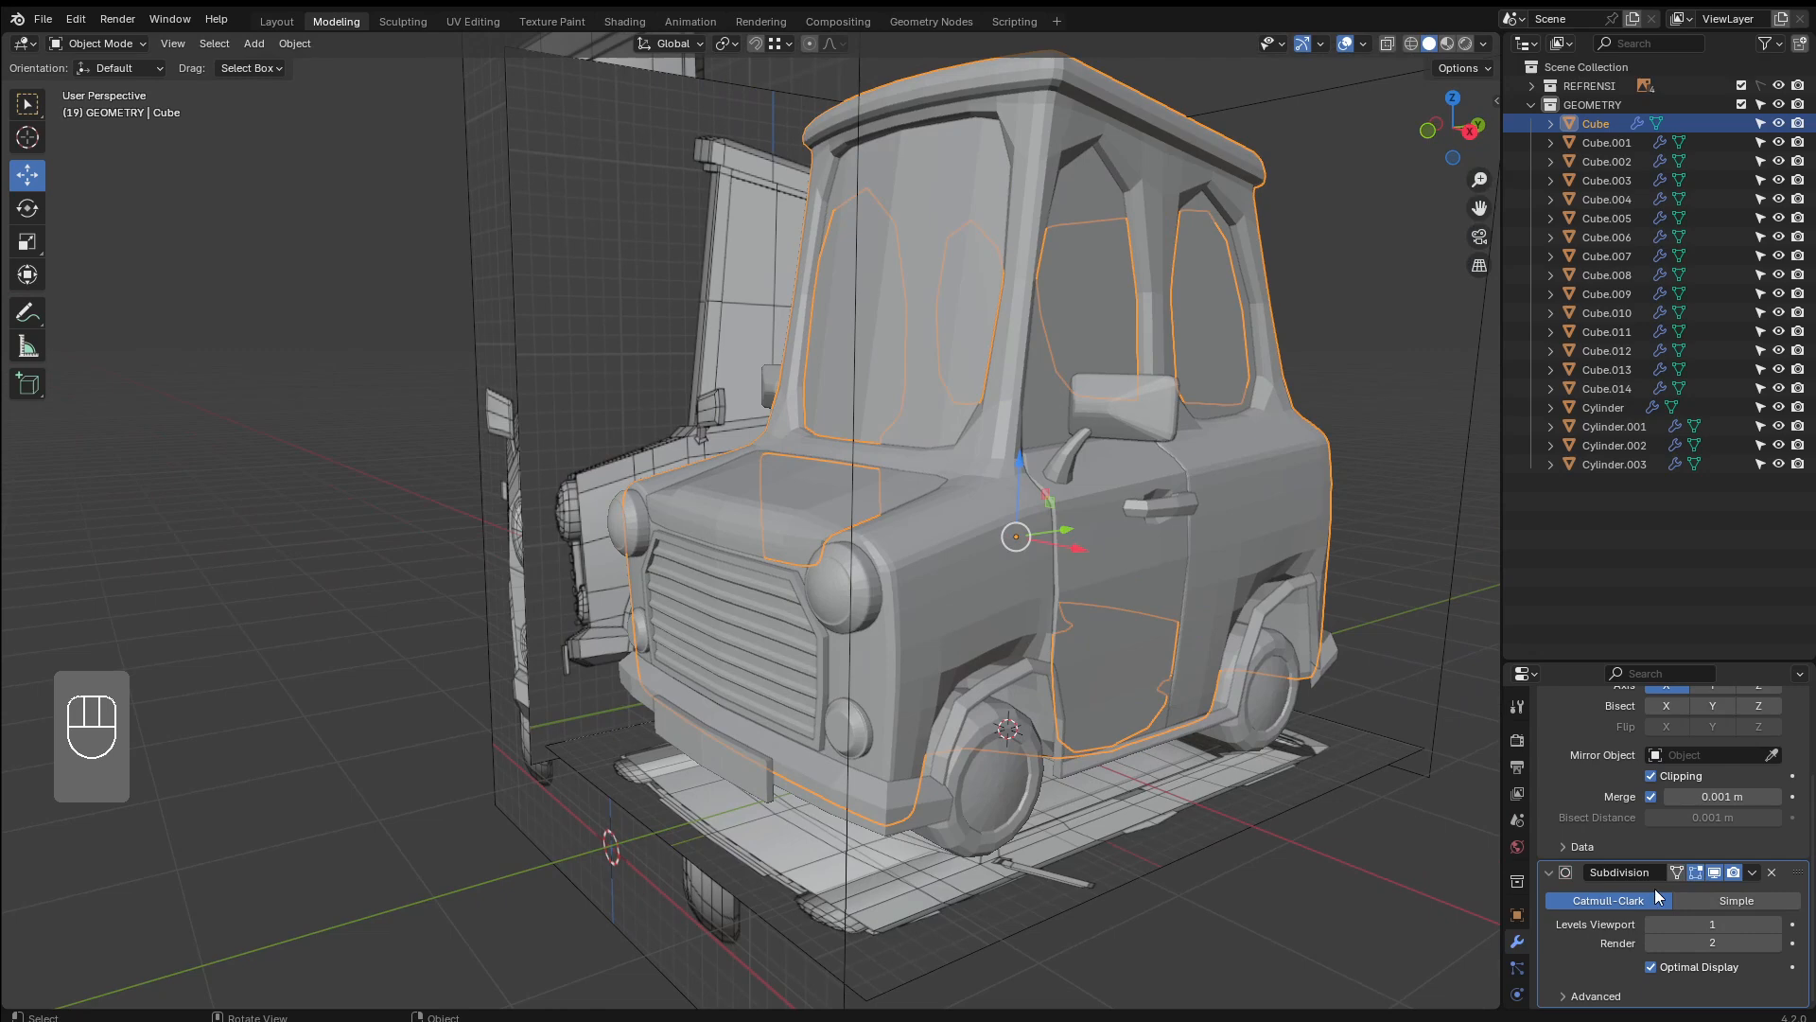
{"action": "left_click", "coordinate": [1714, 873]}
{"action": "left_click", "coordinate": [1714, 873]}
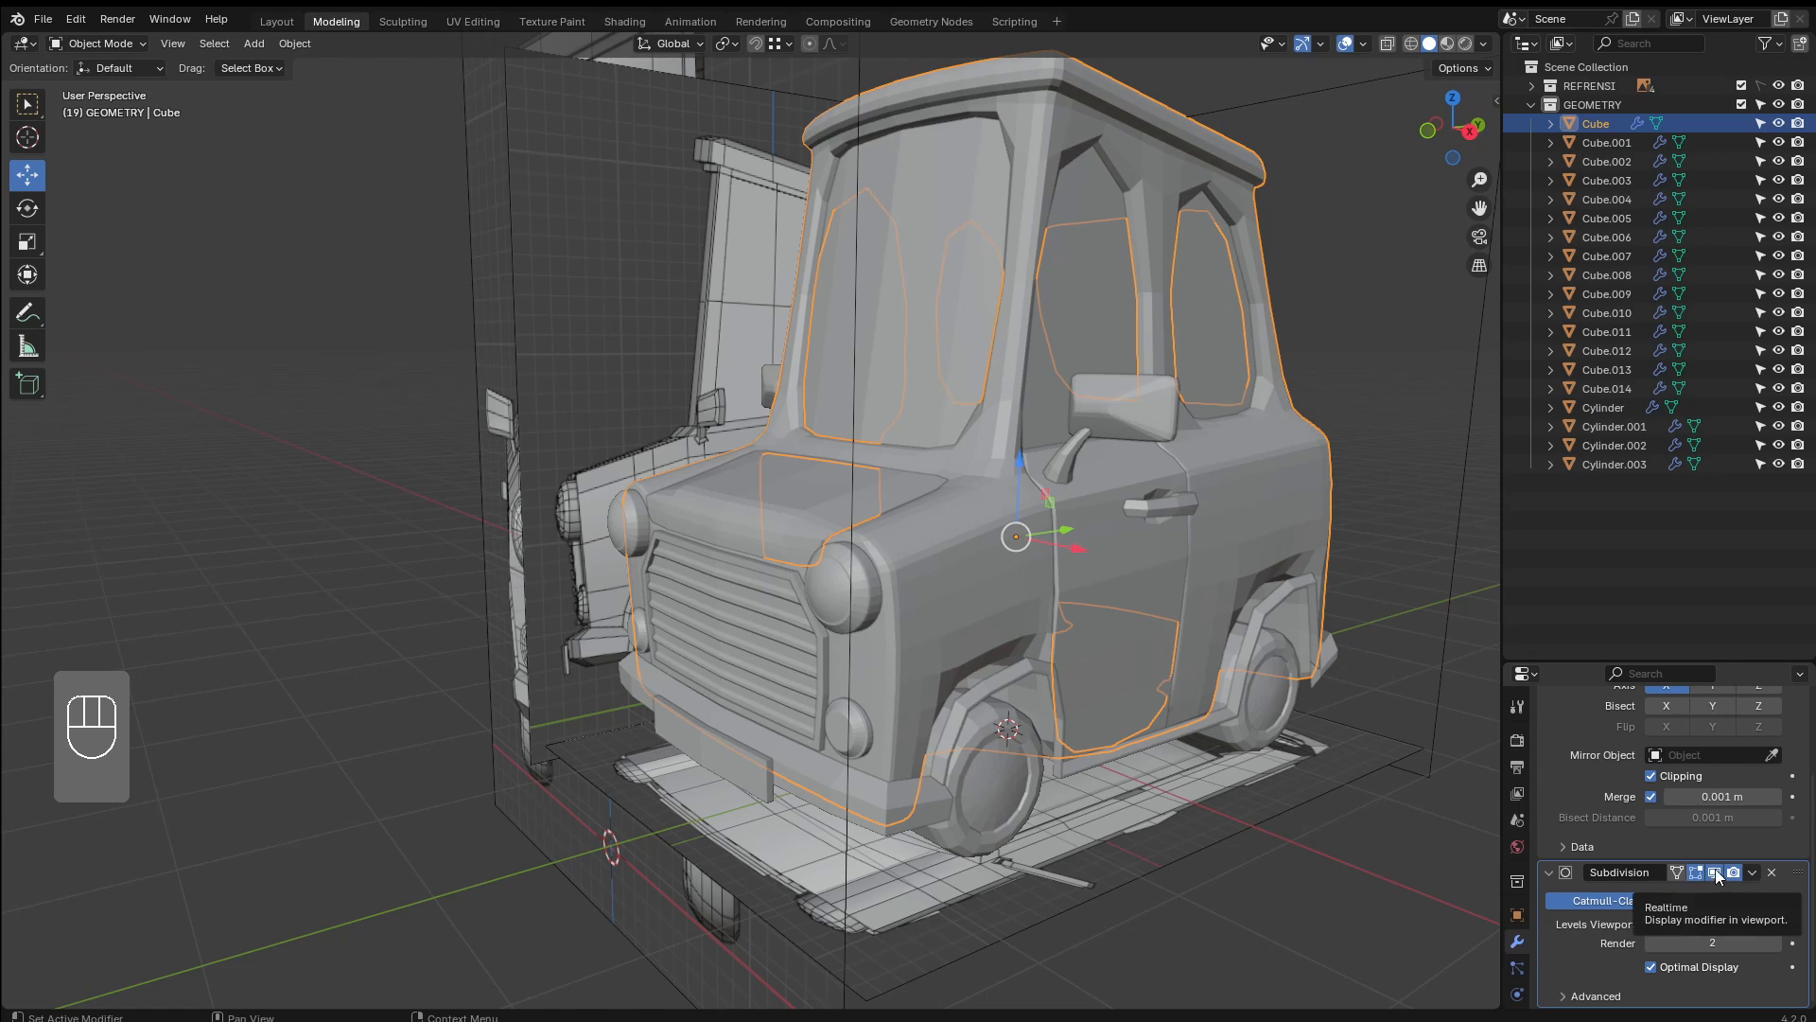
{"action": "left_click", "coordinate": [1716, 872]}
{"action": "left_click", "coordinate": [1716, 872]}
{"action": "left_click", "coordinate": [1716, 872]}
{"action": "left_click", "coordinate": [1716, 872]}
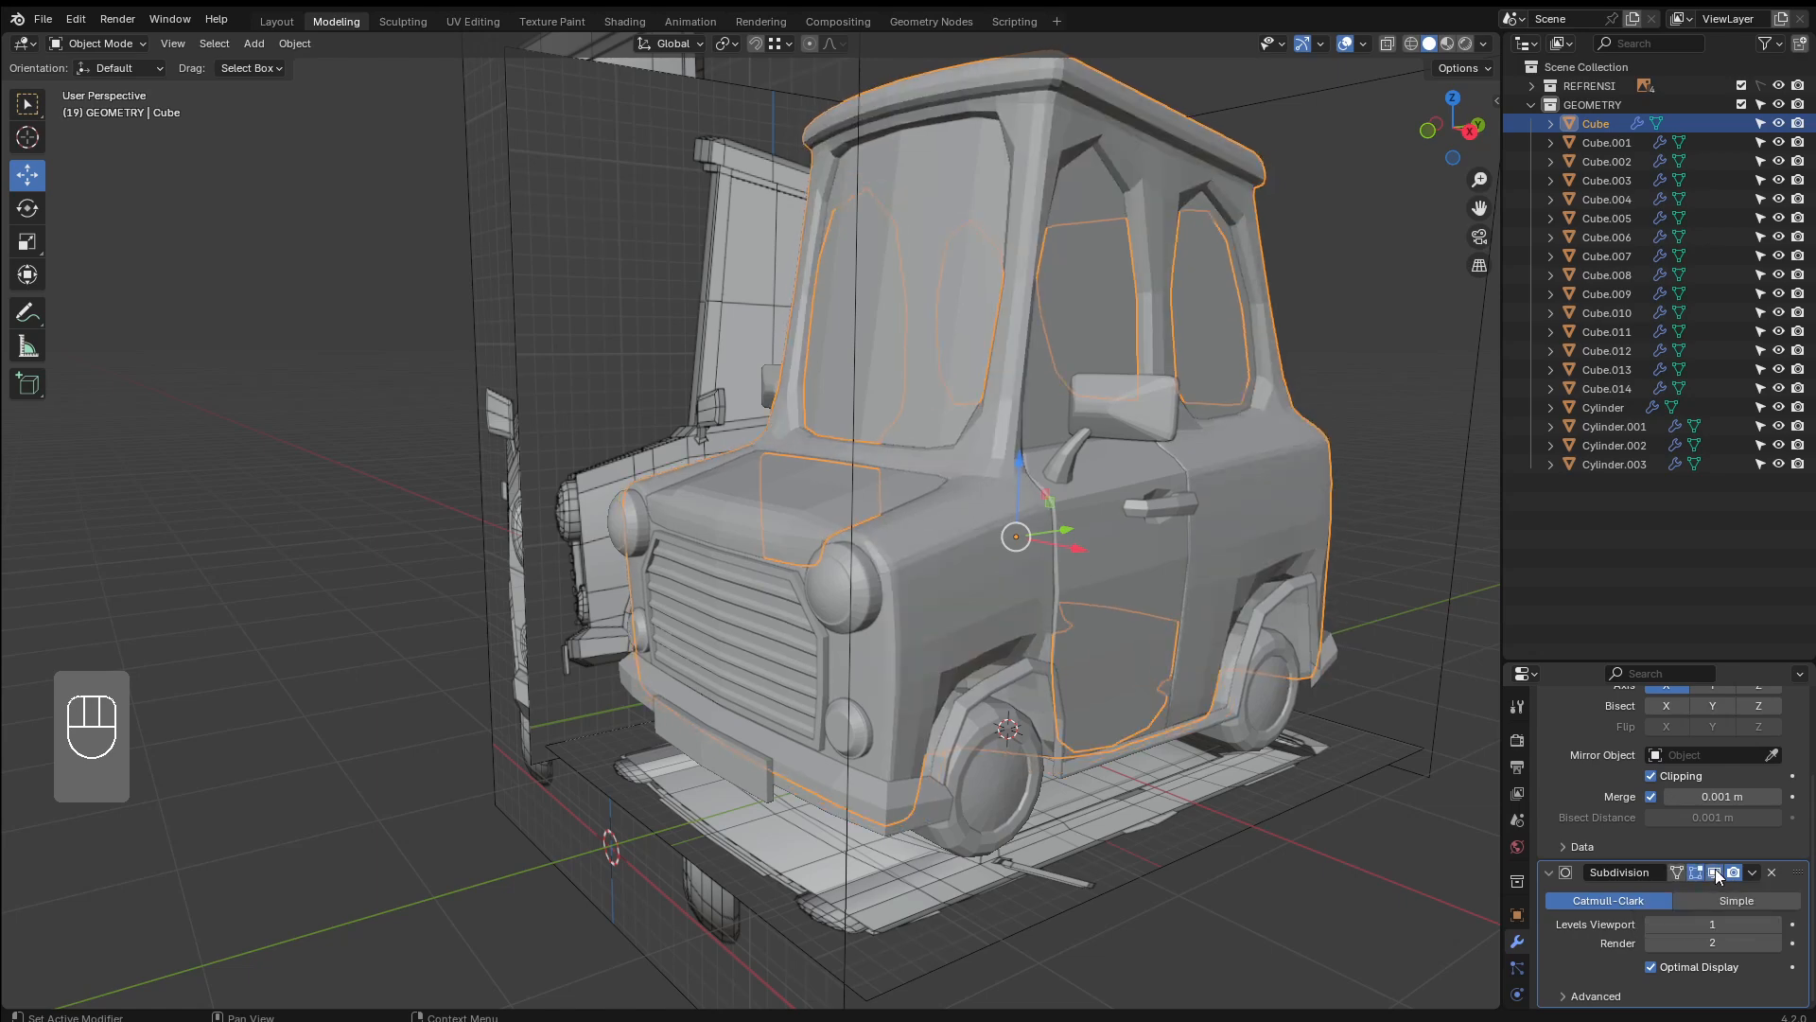
Compare the car body with its Subdivision display off and on, checking the roof pillars and window openings
{"action": "left_click", "coordinate": [1716, 872]}
{"action": "left_click", "coordinate": [1716, 872]}
{"action": "left_click", "coordinate": [1716, 872]}
{"action": "left_click", "coordinate": [1716, 872]}
{"action": "middle_click_drag", "start_coordinate": [1195, 497], "coordinate": [1149, 526]}
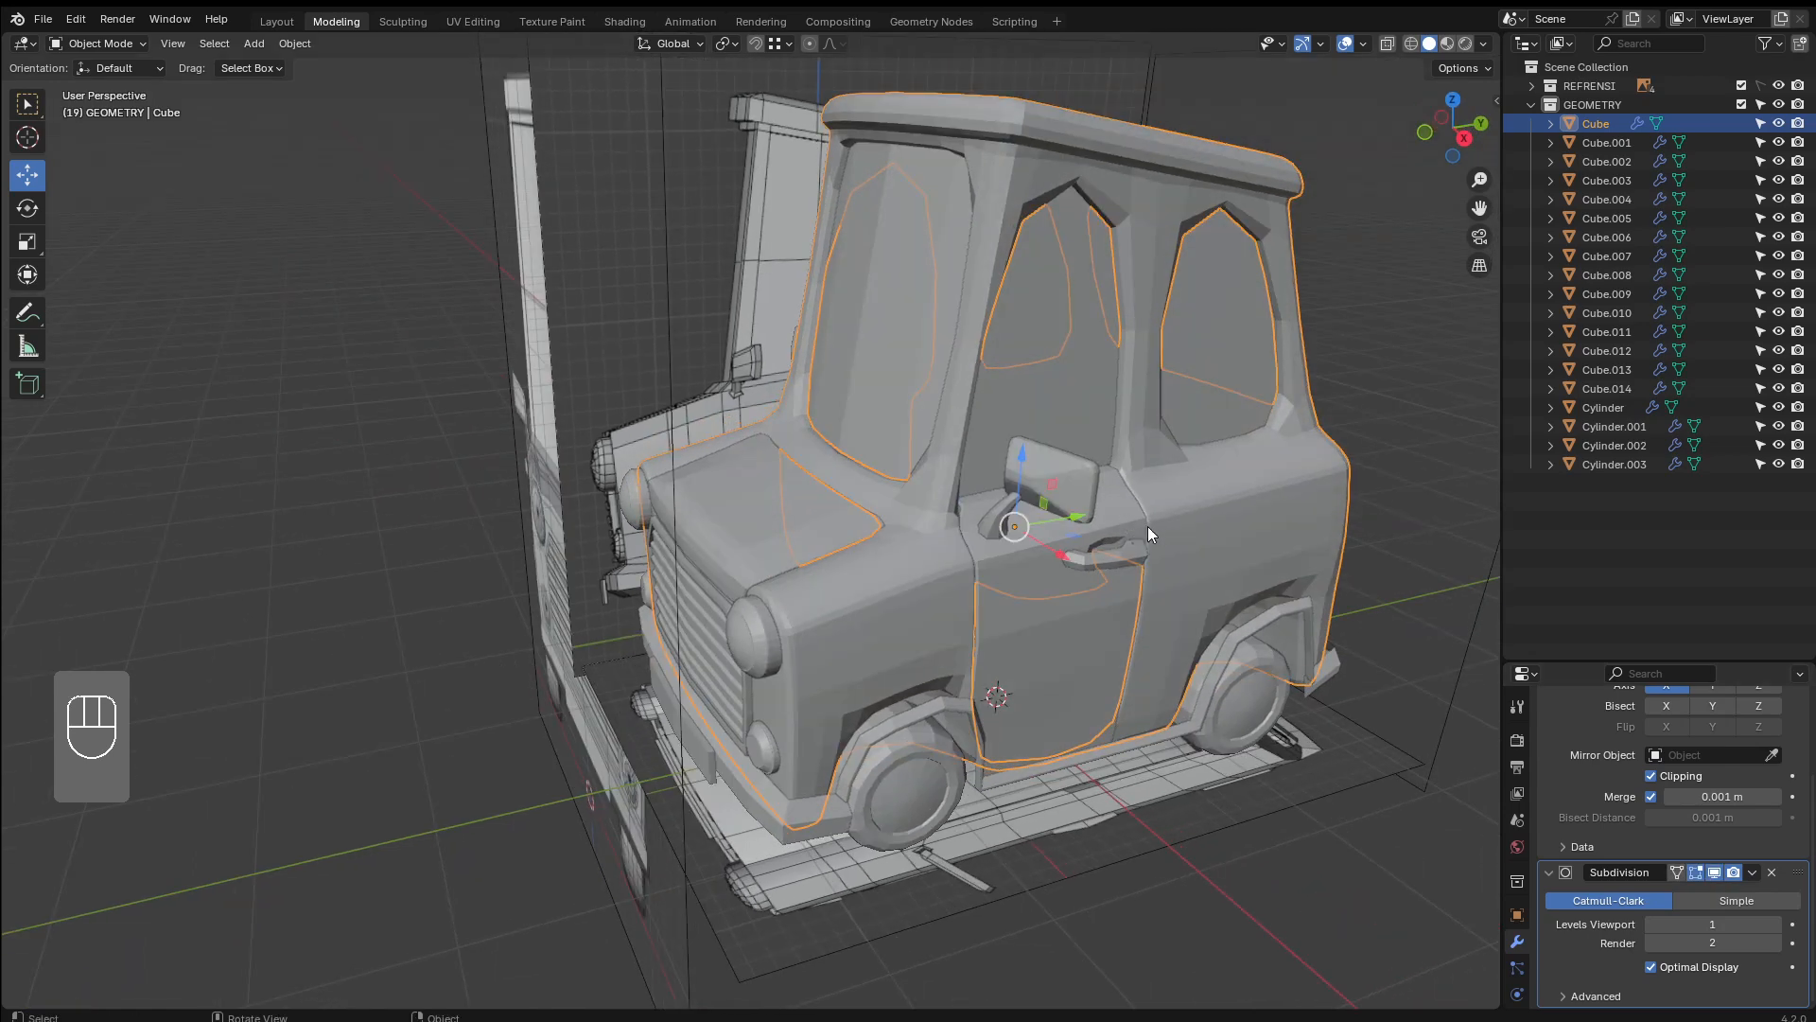
Isolate the car body in local view and enter its Edit Mode
{"action": "left_click", "coordinate": [1086, 176]}
{"action": "key", "text": "slash"}
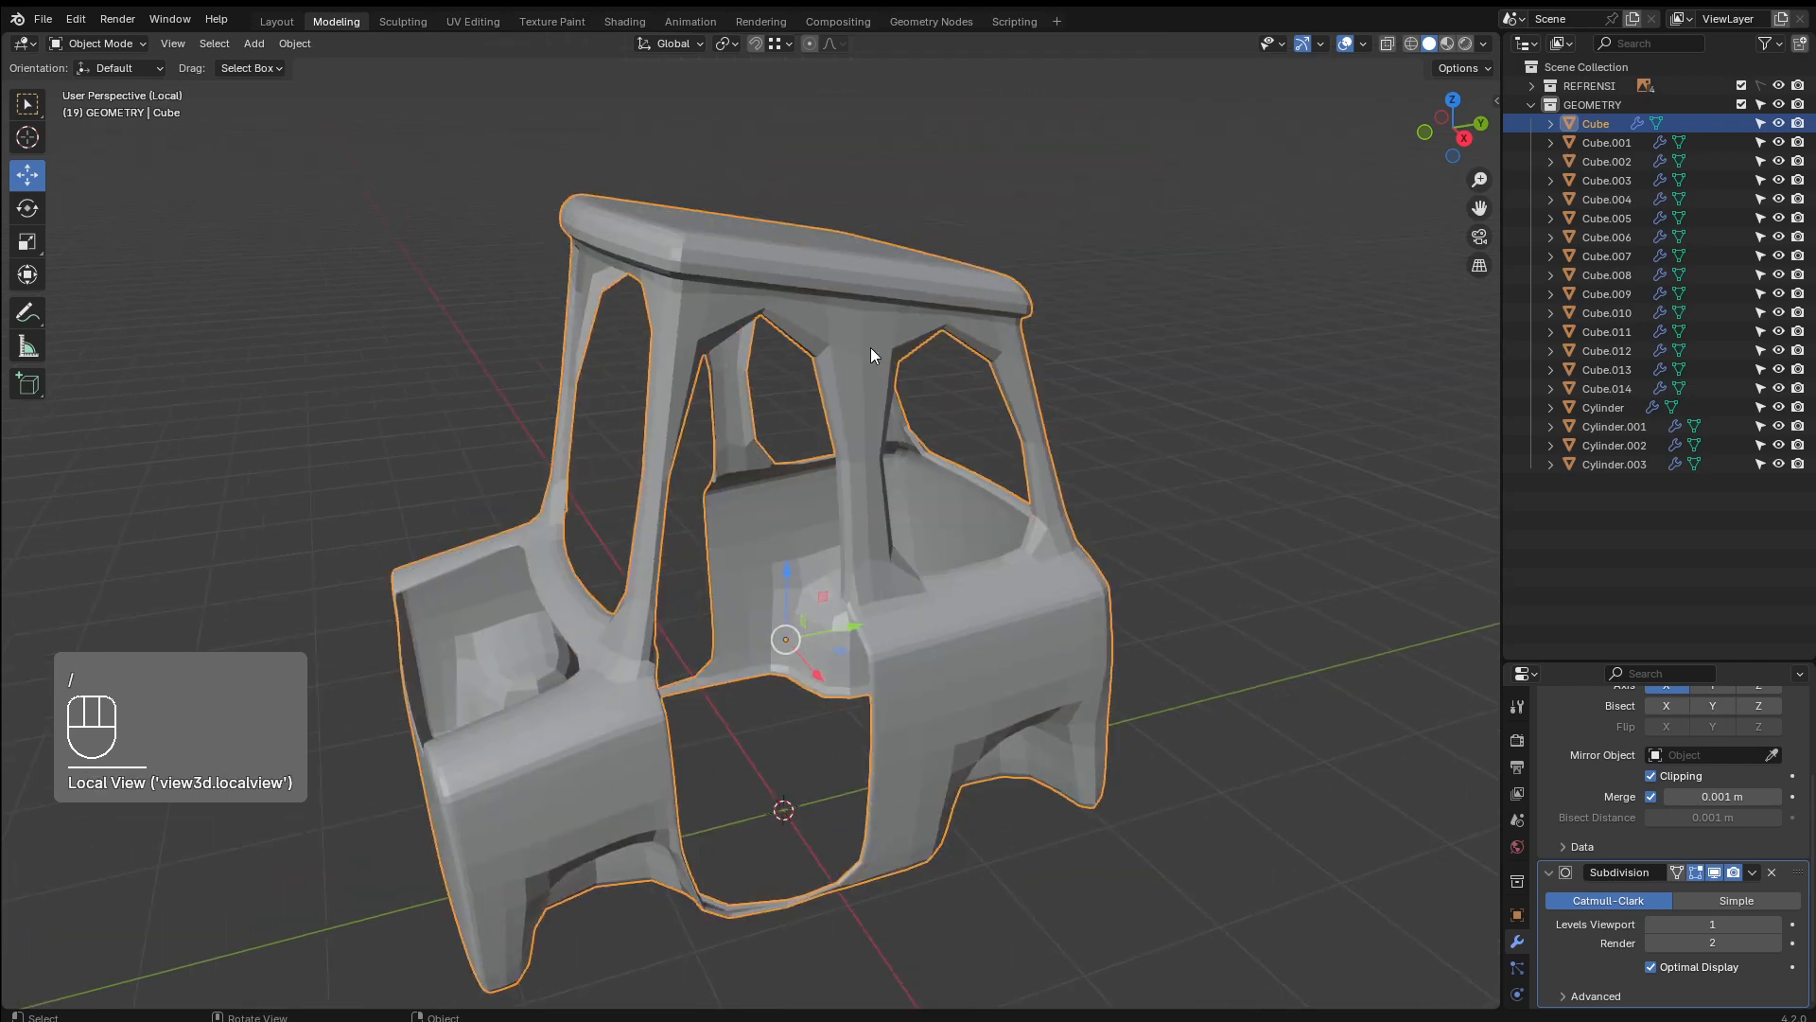
{"action": "middle_click_drag", "start_coordinate": [748, 506], "coordinate": [903, 375]}
{"action": "key", "text": "Tab"}
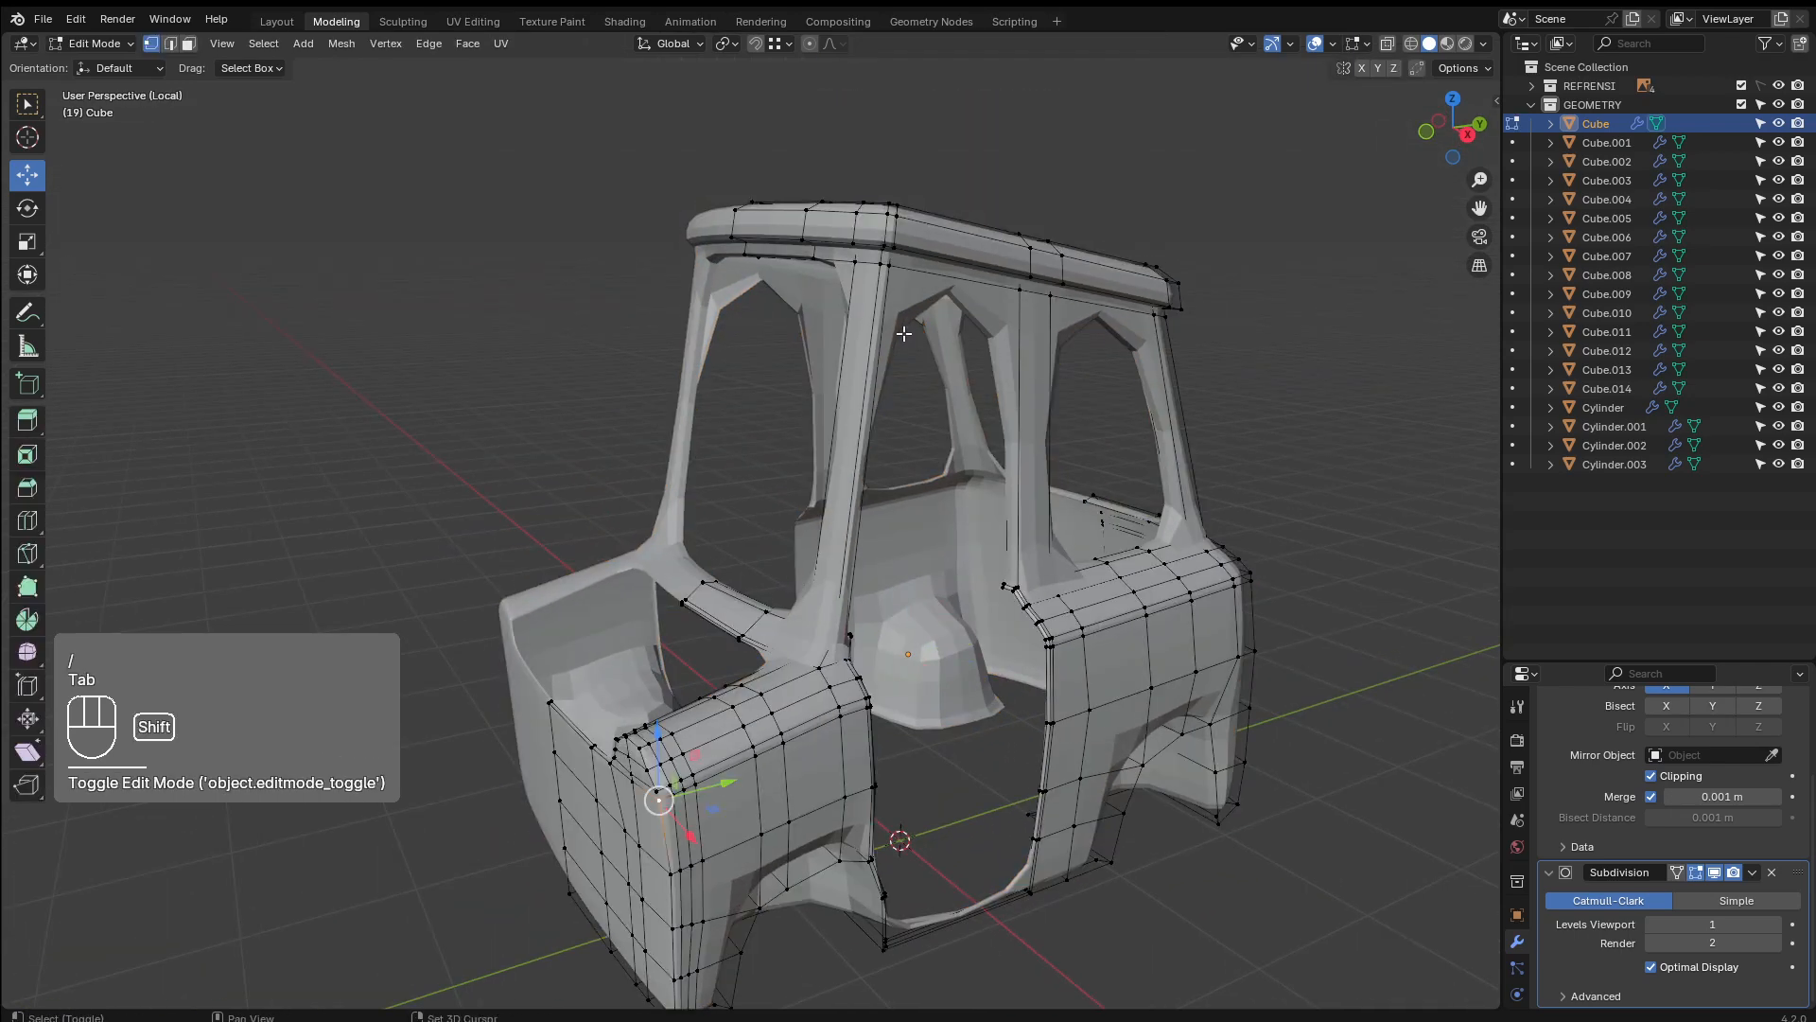
Add an edge loop around the front roof pillar close to its upper end, with a slide factor of 0.953
{"action": "scroll", "coordinate": [878, 399], "scroll_direction": "up", "scroll_amount": 3}
{"action": "key", "text": "ctrl+r"}
{"action": "left_click", "coordinate": [851, 541]}
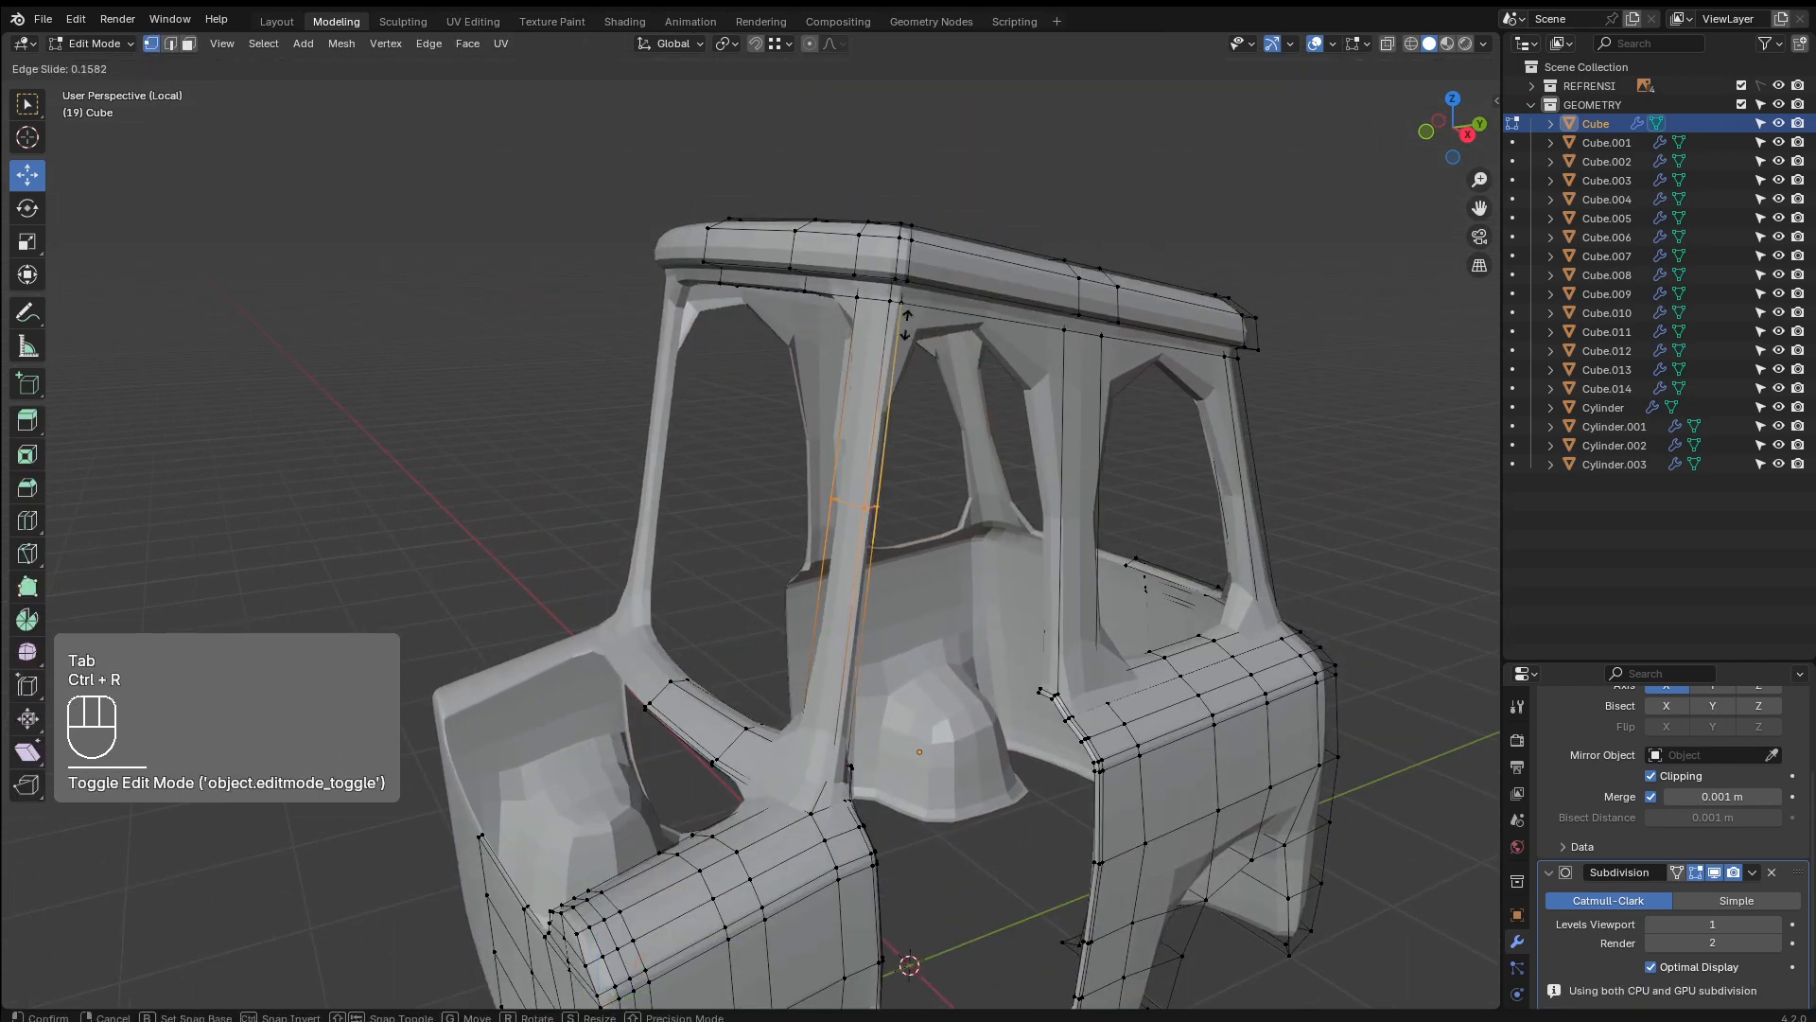
{"action": "left_click", "coordinate": [972, 171]}
{"action": "scroll", "coordinate": [883, 445], "scroll_direction": "up", "scroll_amount": 3}
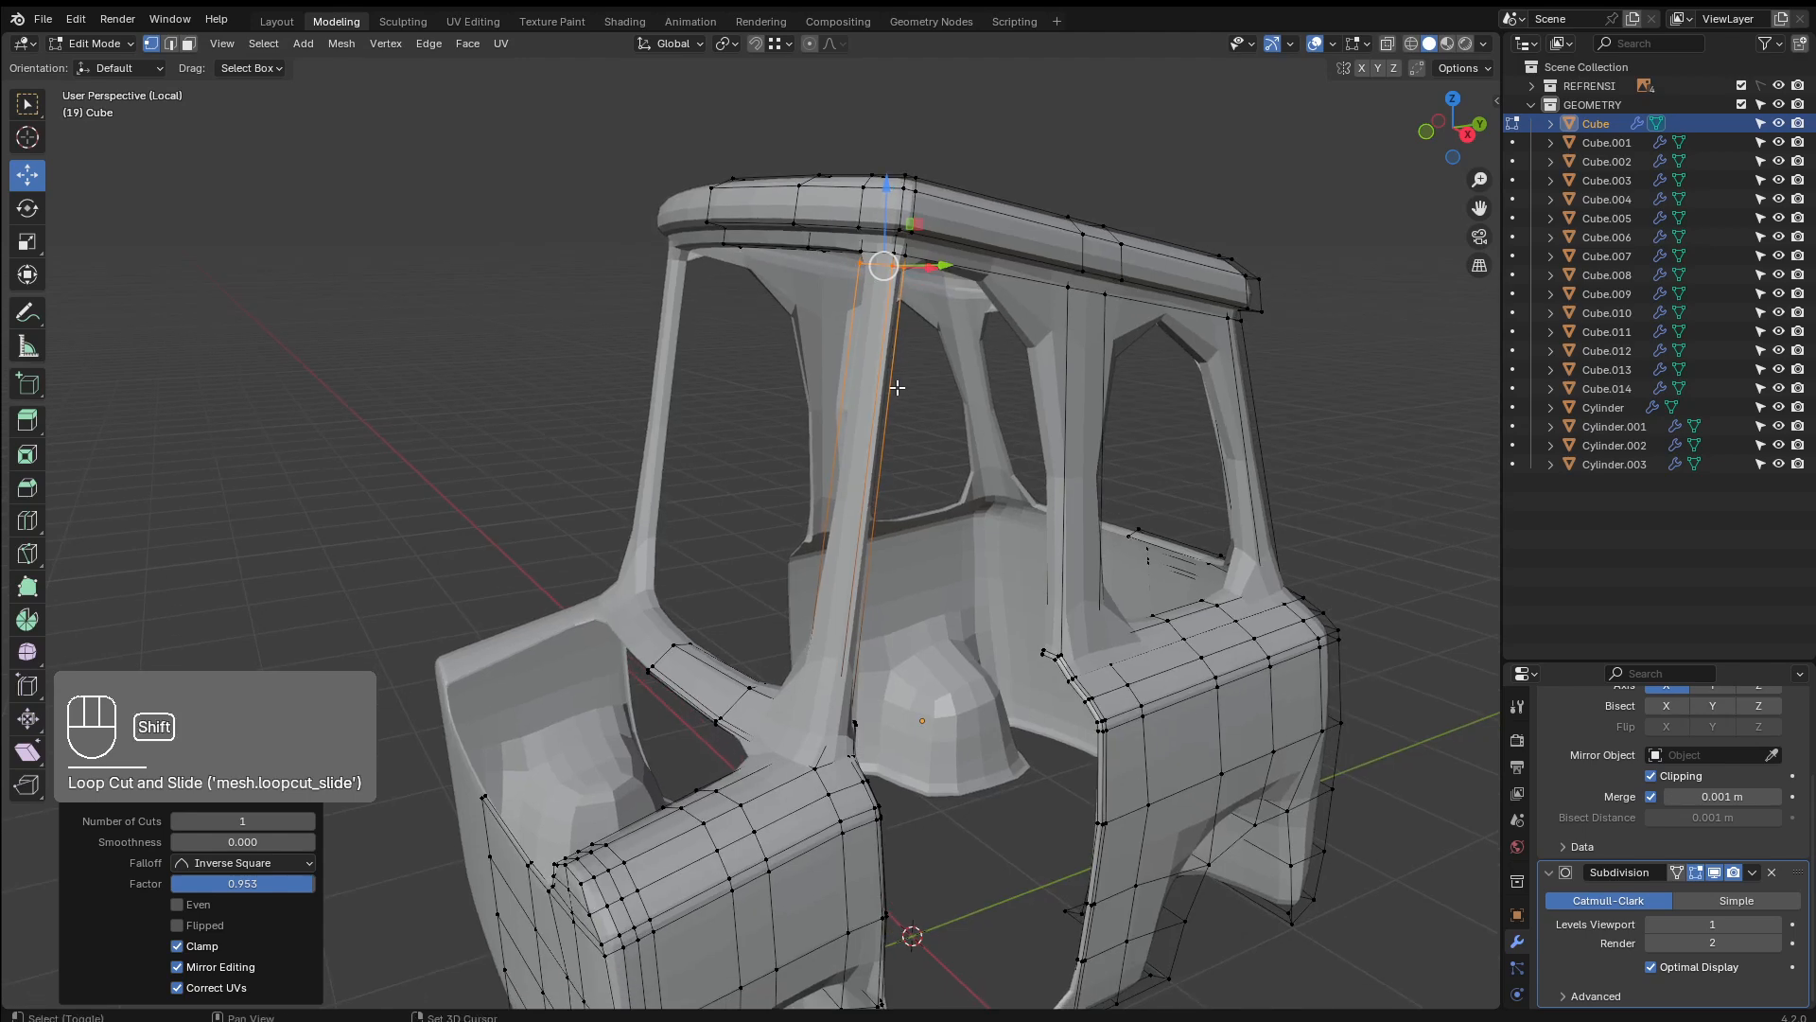
{"action": "scroll", "coordinate": [883, 445], "scroll_direction": "up", "scroll_amount": 3}
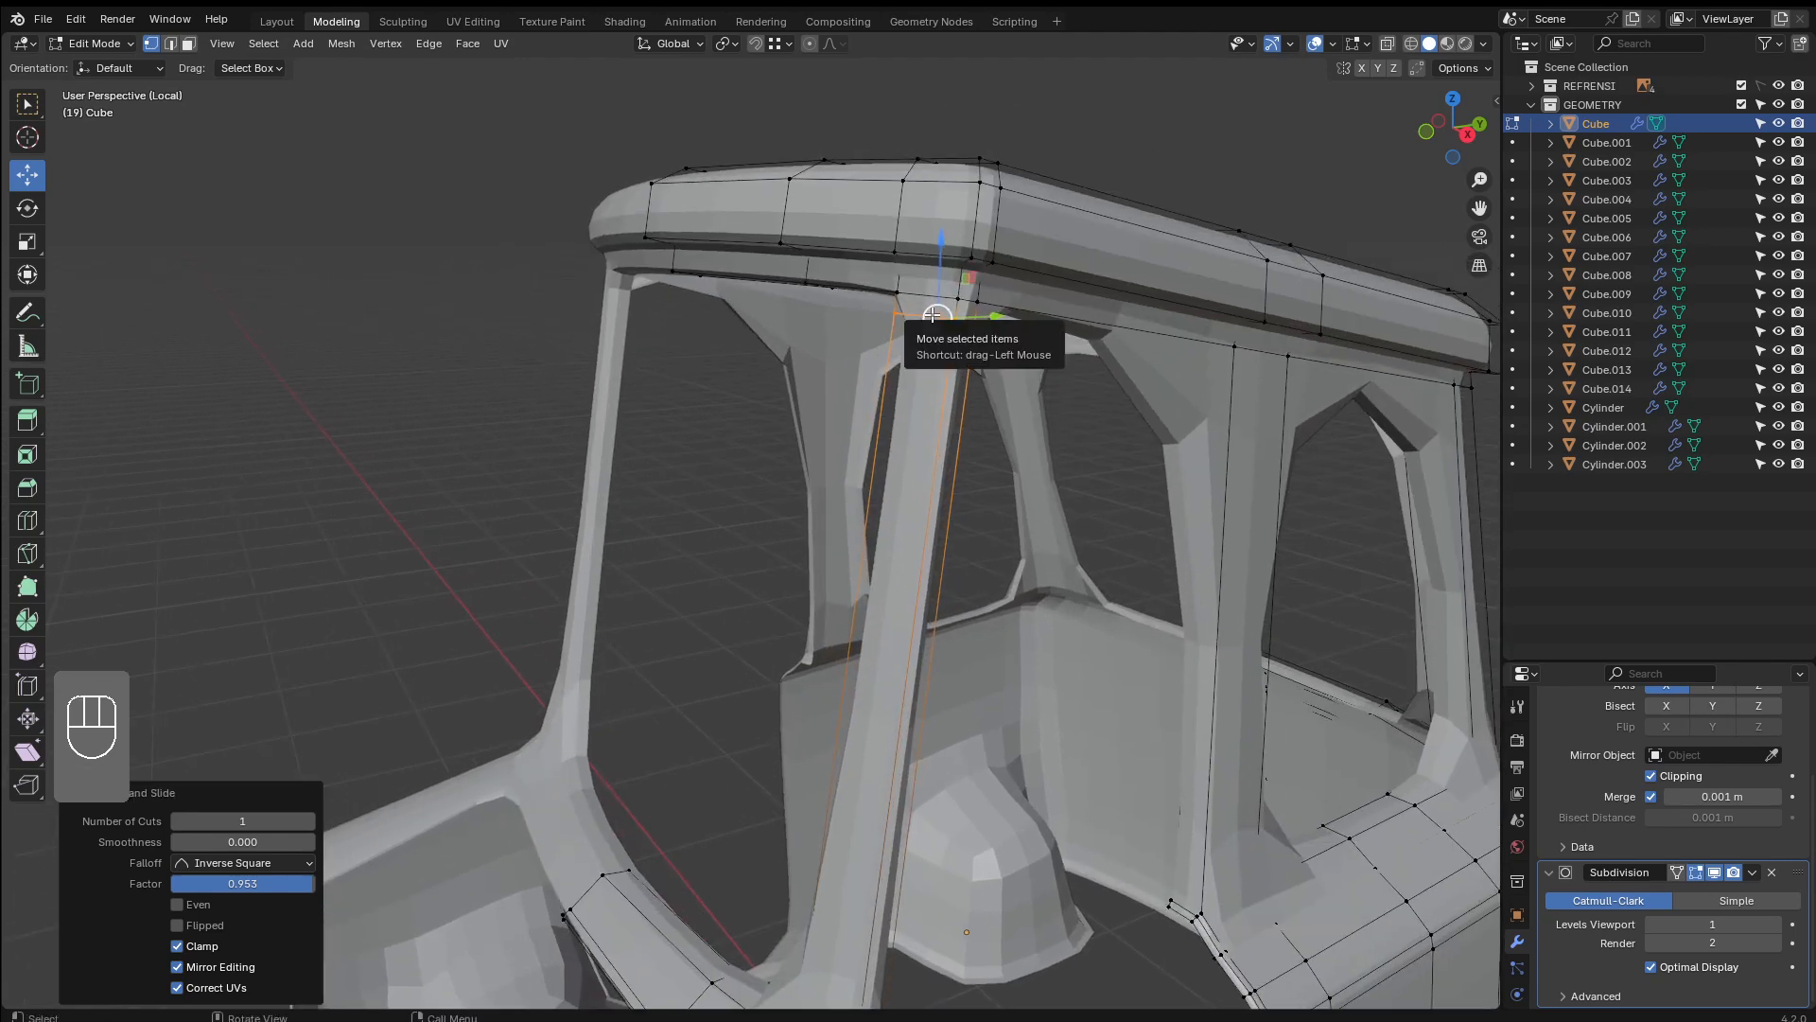
{"action": "key", "text": "g"}
{"action": "key", "text": "g"}
{"action": "key", "text": "g"}
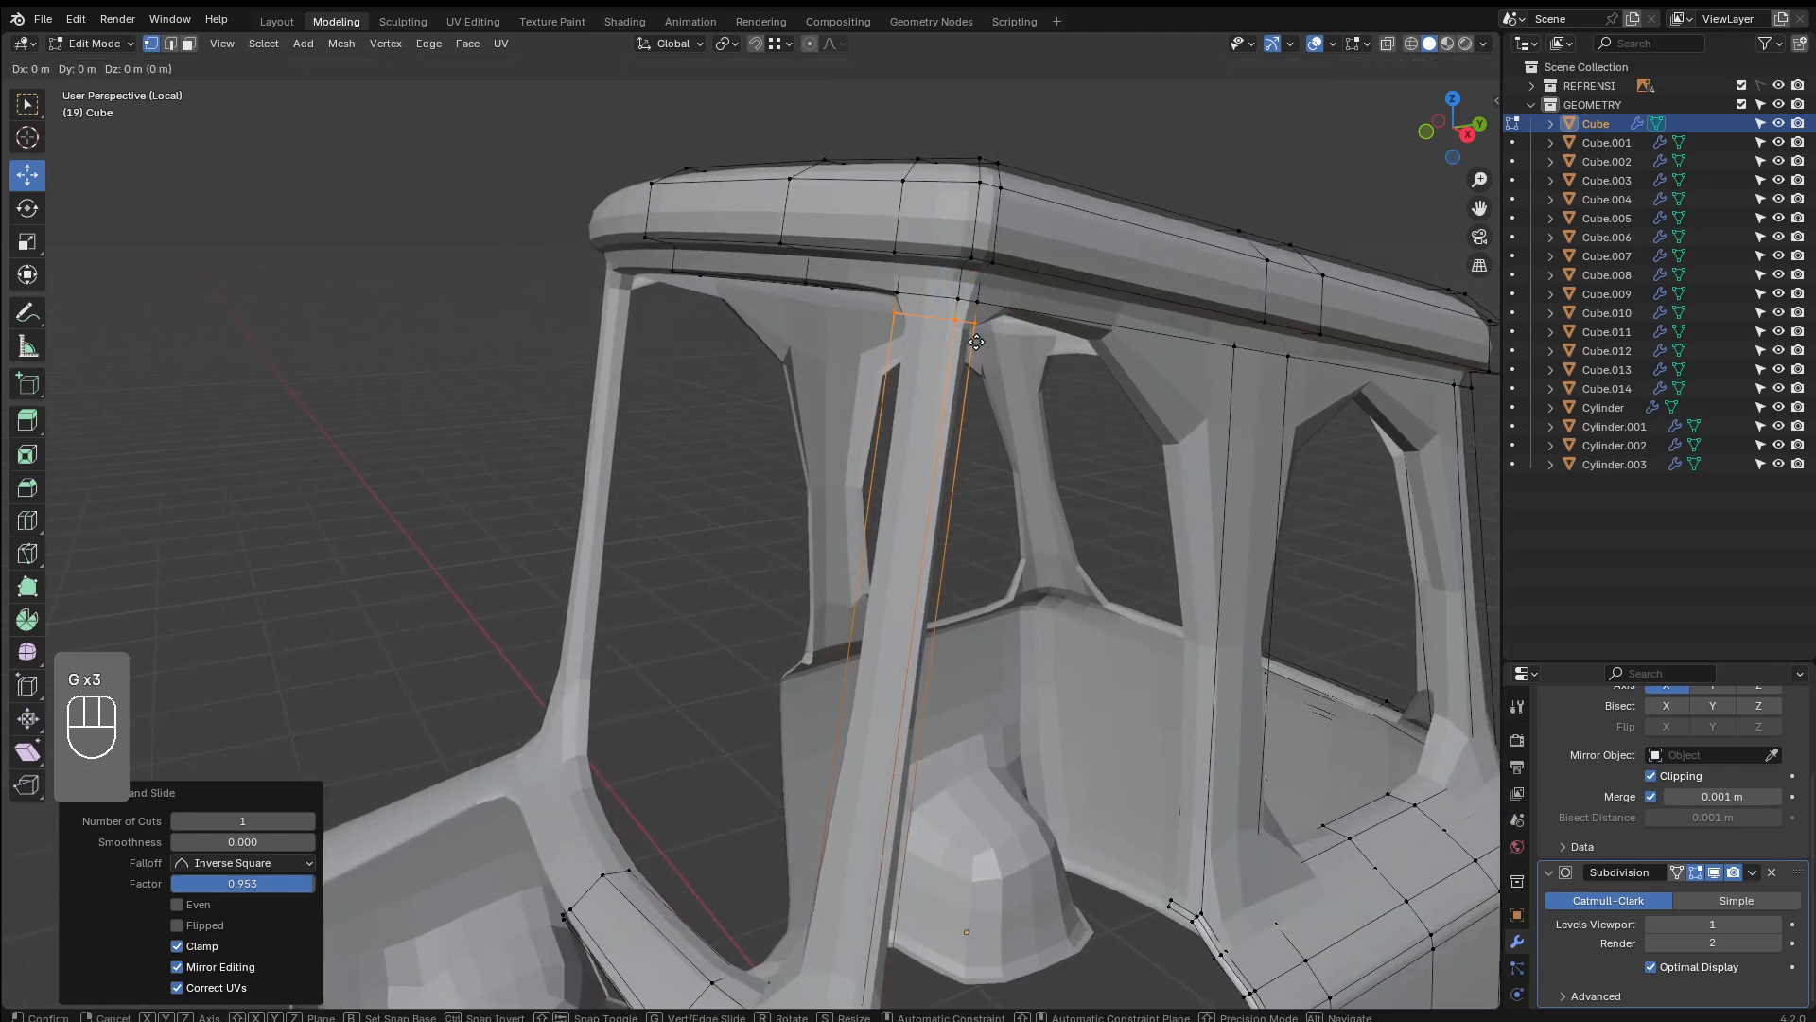
{"action": "left_click", "coordinate": [979, 350]}
{"action": "key", "text": "ctrl+z"}
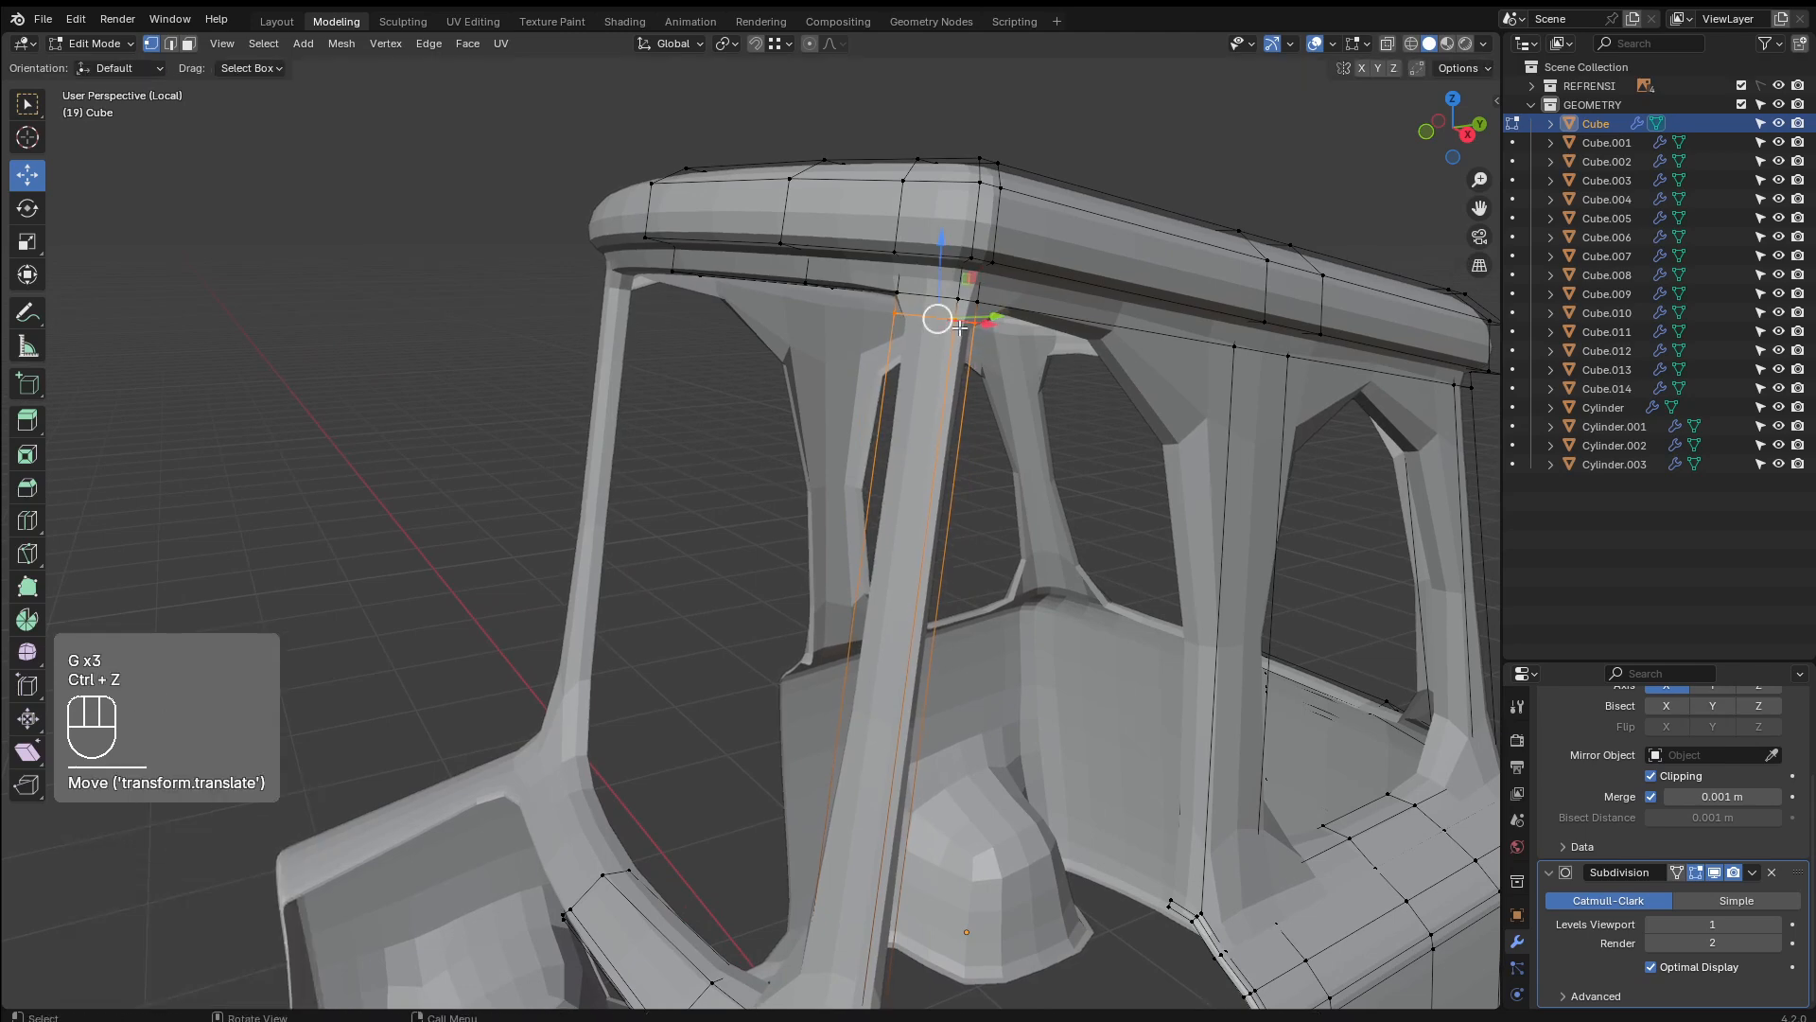
Edge-slide the front pillar's upper loop along the pillar by a factor of 0.021
{"action": "key", "text": "g"}
{"action": "key", "text": "g"}
{"action": "left_click", "coordinate": [957, 329]}
{"action": "mouse_move", "coordinate": [957, 329]}
{"action": "middle_mouse_down", "text": "shift"}
{"action": "mouse_move", "coordinate": [952, 383]}
{"action": "mouse_move", "coordinate": [953, 350]}
{"action": "middle_mouse_up", "text": "shift"}
Add an edge loop around the front pillar near its base, with a slide factor of 0.928
{"action": "key", "text": "ctrl+r"}
{"action": "key", "text": "Escape"}
{"action": "middle_click_drag", "start_coordinate": [860, 490], "coordinate": [973, 488]}
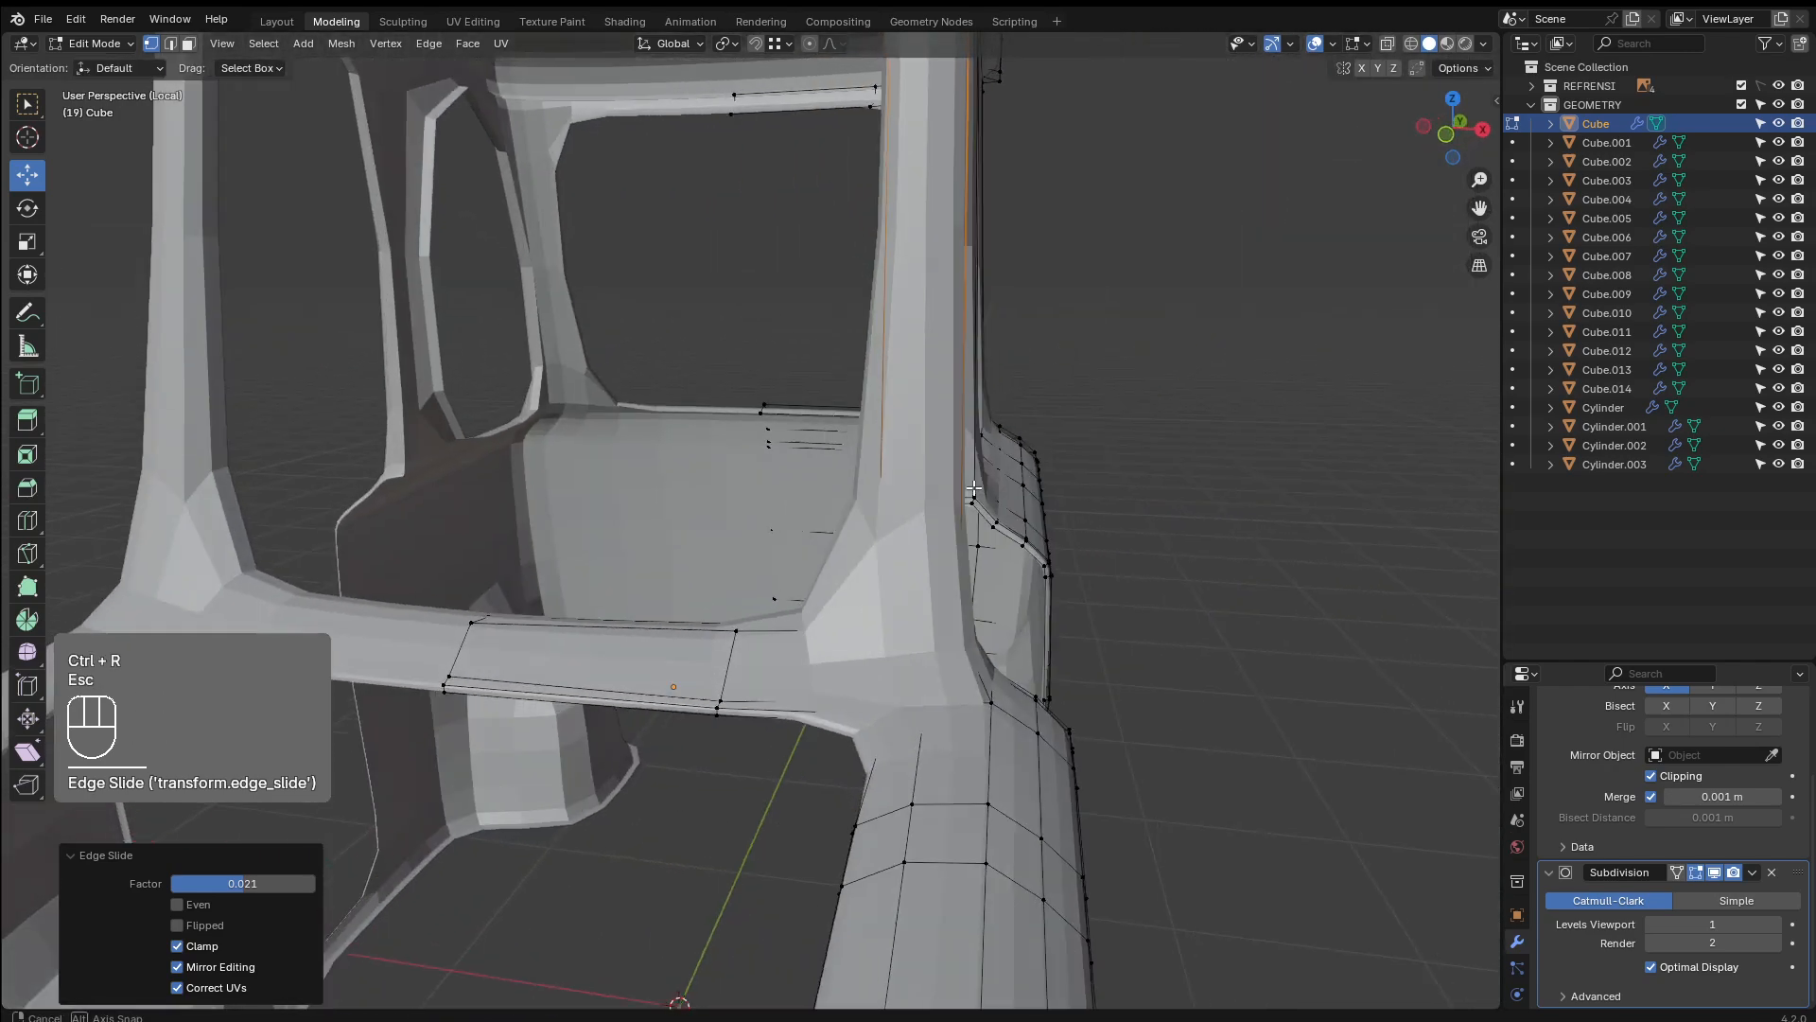
{"action": "key", "text": "ctrl"}
{"action": "scroll", "coordinate": [917, 279], "scroll_direction": "down", "scroll_amount": 5}
{"action": "key", "text": "ctrl+r"}
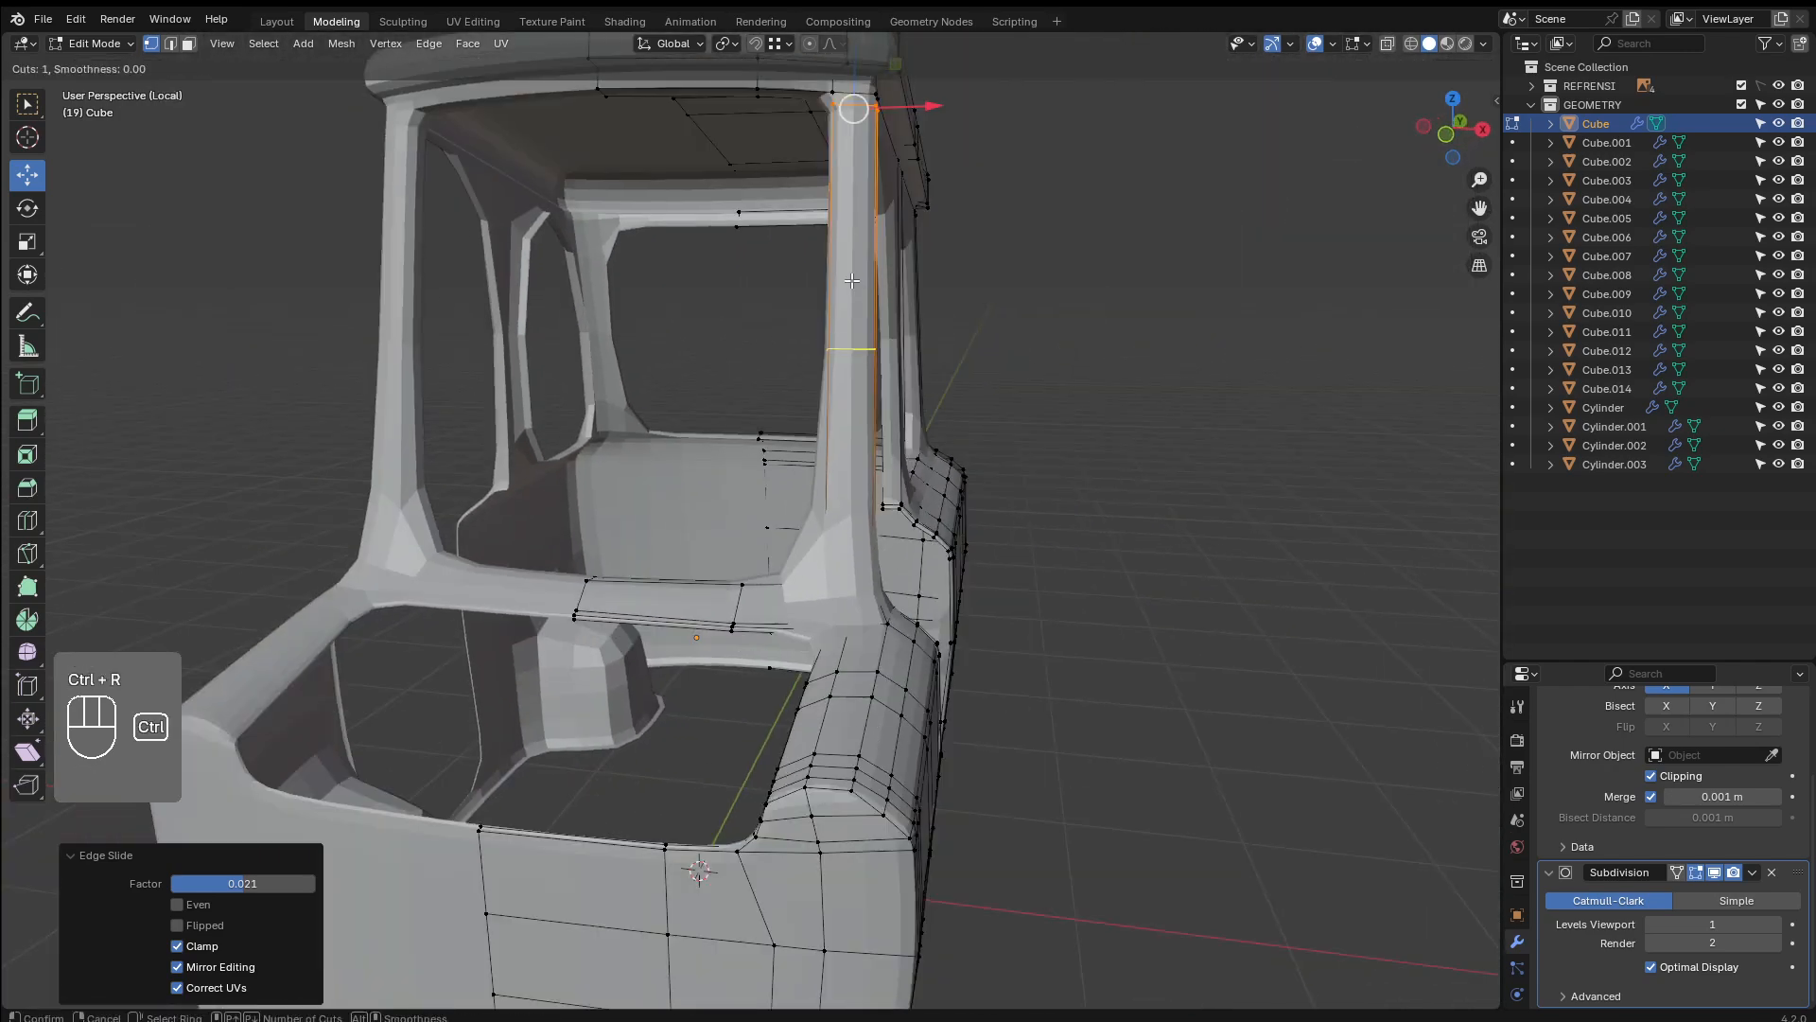
{"action": "left_click", "coordinate": [844, 324]}
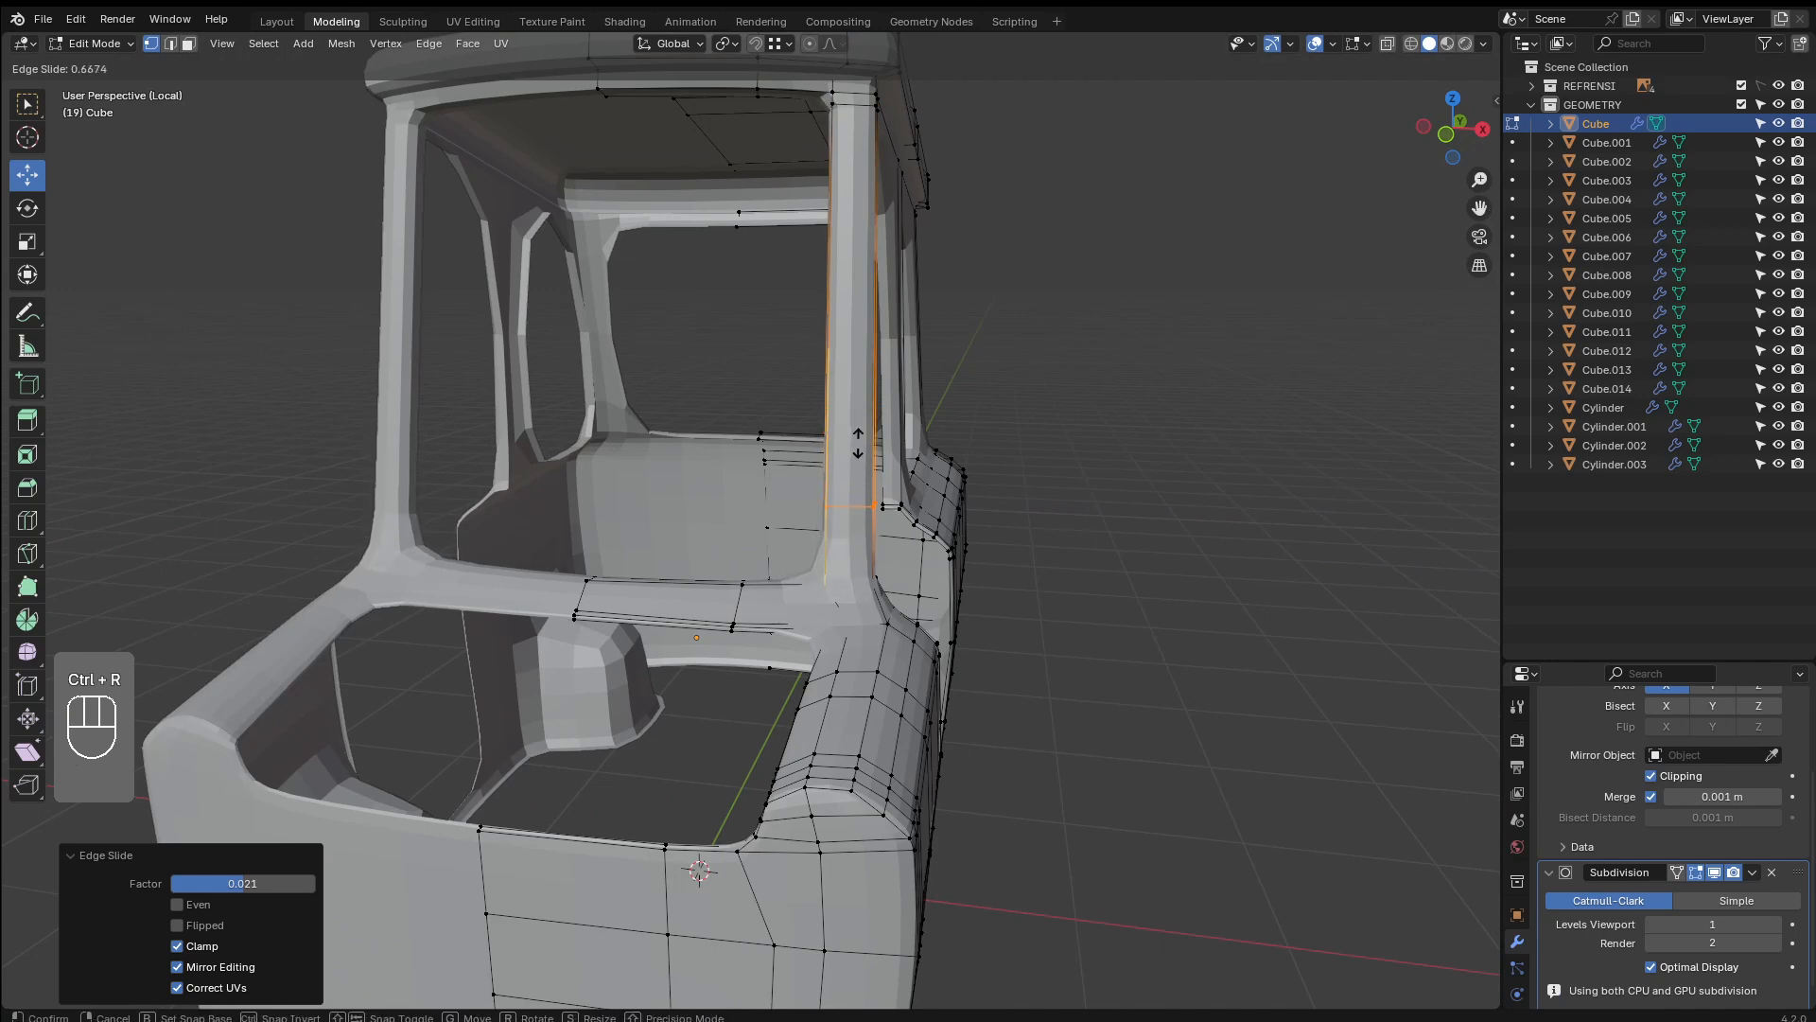
{"action": "left_click", "coordinate": [863, 492]}
With the Subdivision display temporarily hidden, add an edge loop across the windshield's lower frame beside the pillar base, factor -0.625
{"action": "scroll", "coordinate": [842, 549], "scroll_direction": "up", "scroll_amount": 6}
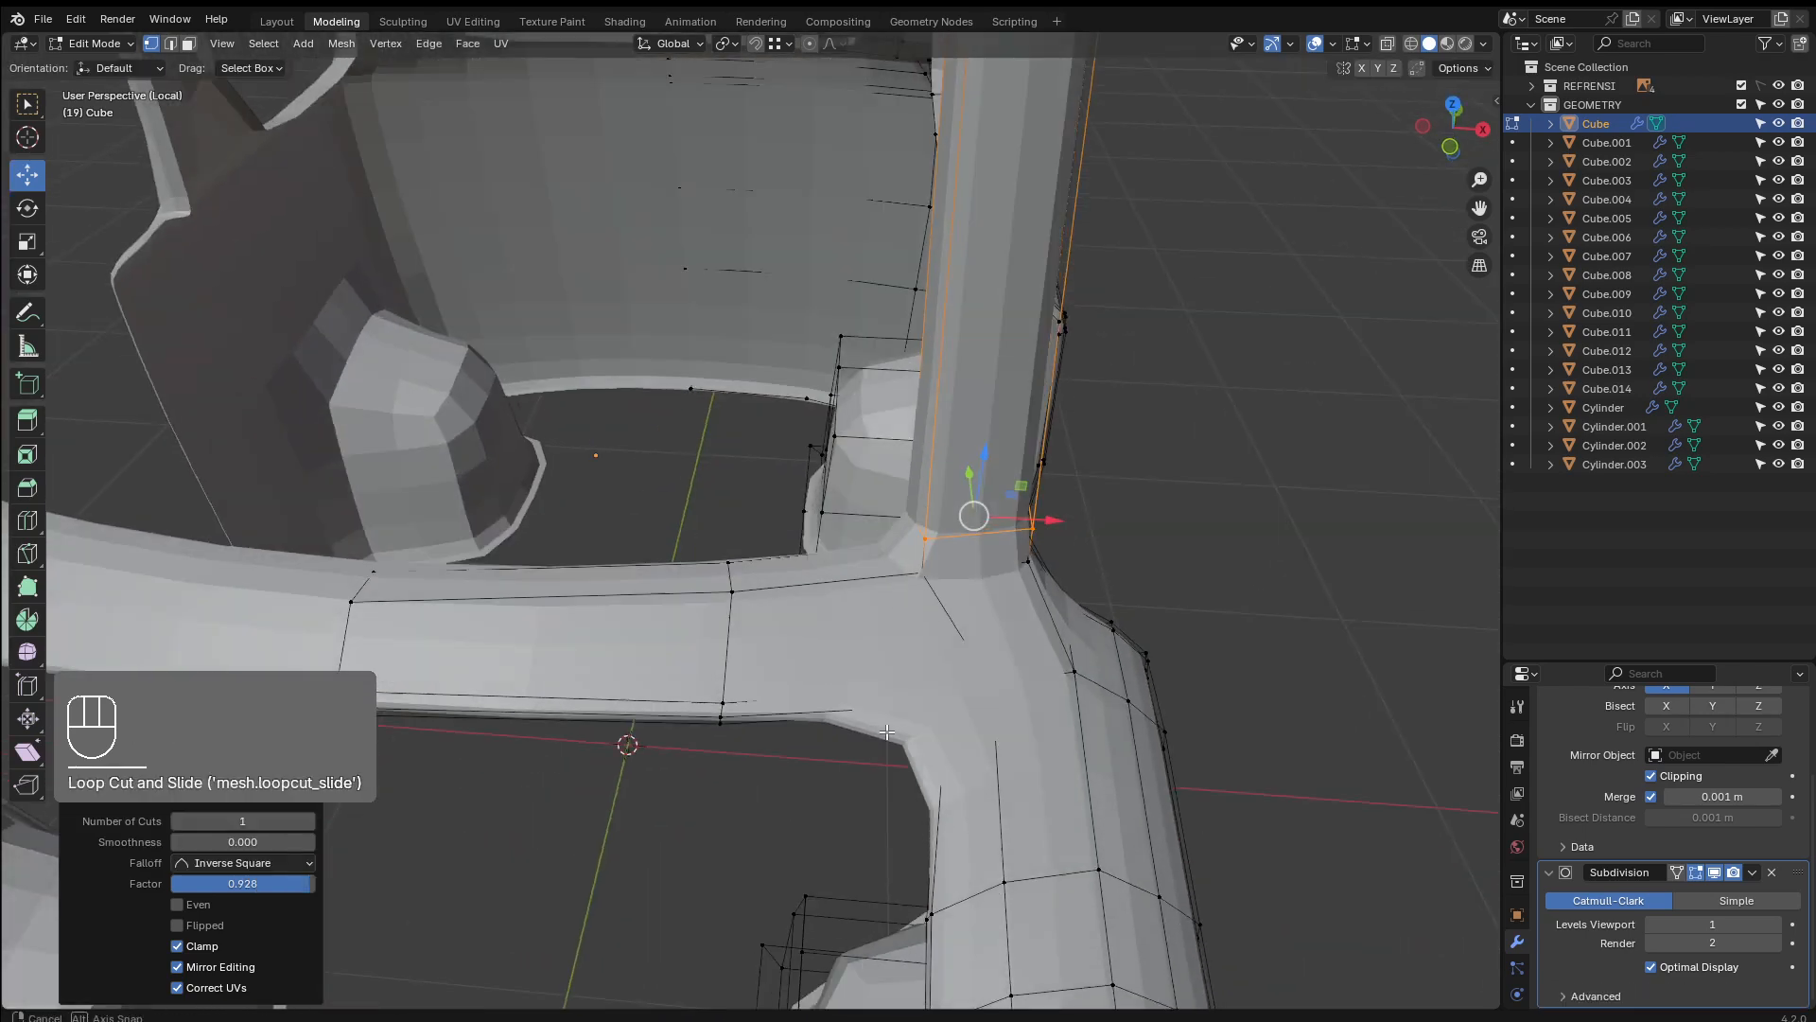
{"action": "scroll", "coordinate": [886, 731], "scroll_direction": "up", "scroll_amount": 2}
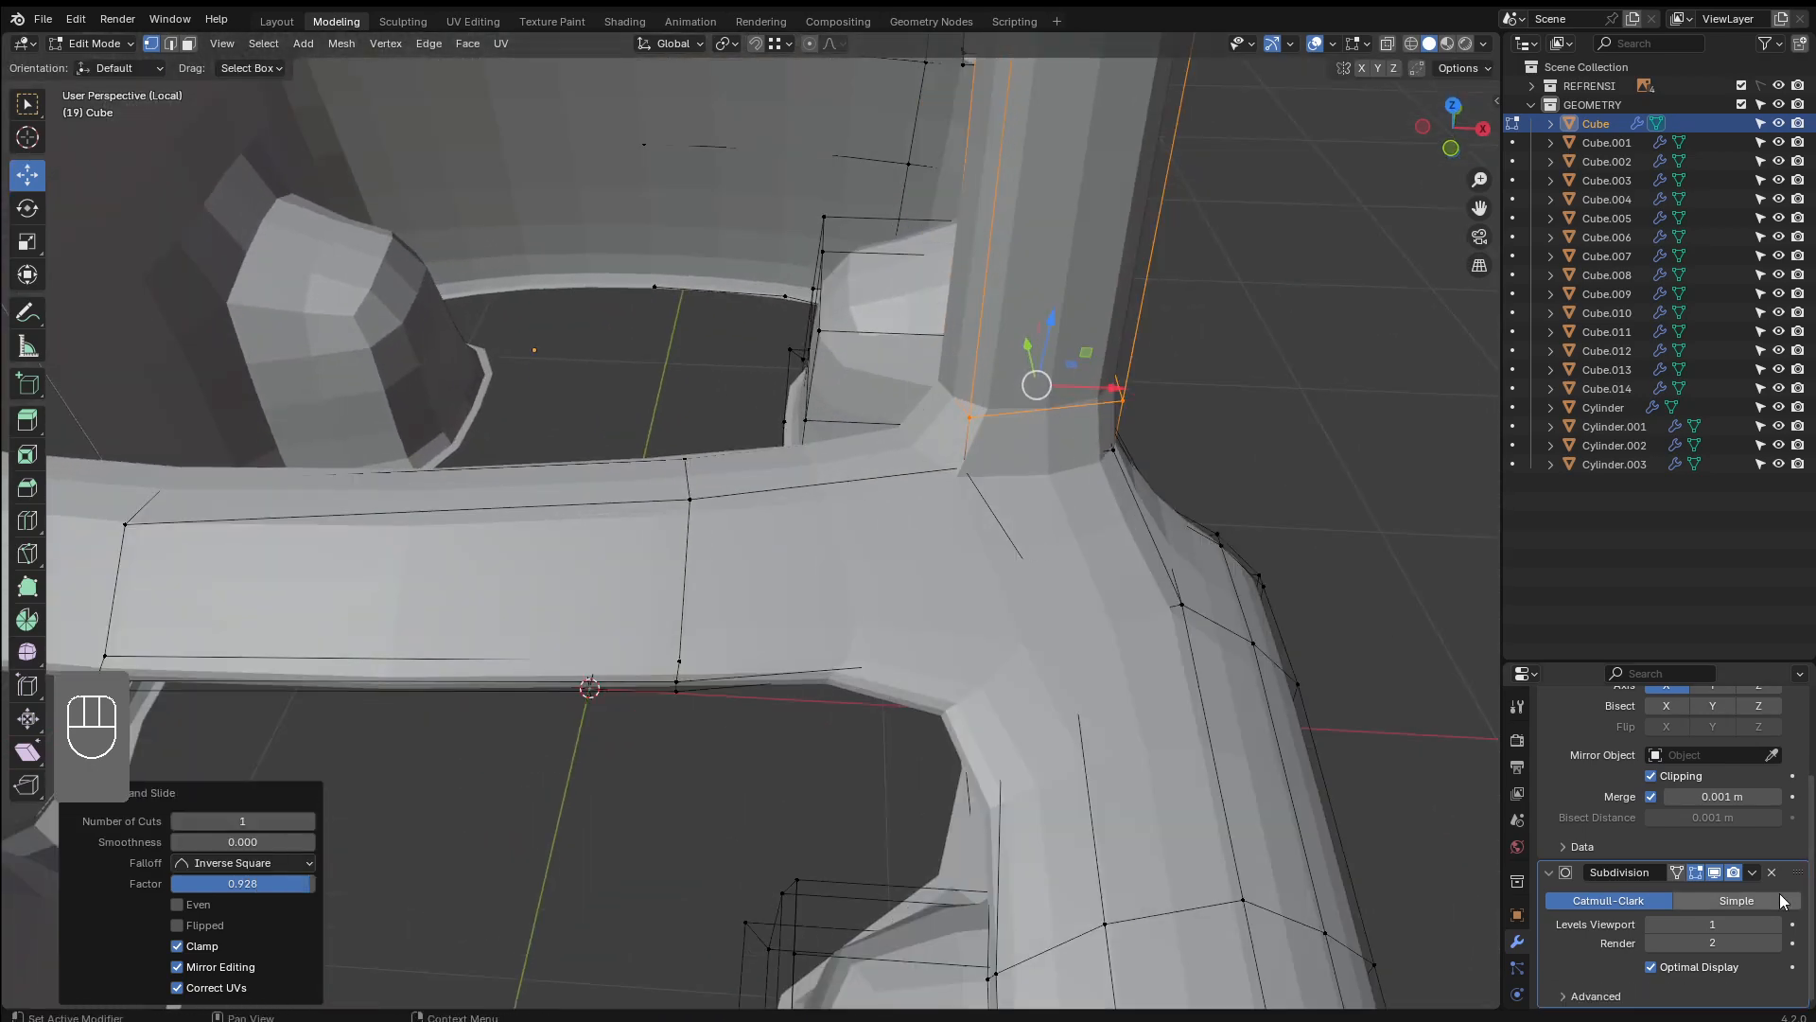
{"action": "left_click", "coordinate": [1716, 875]}
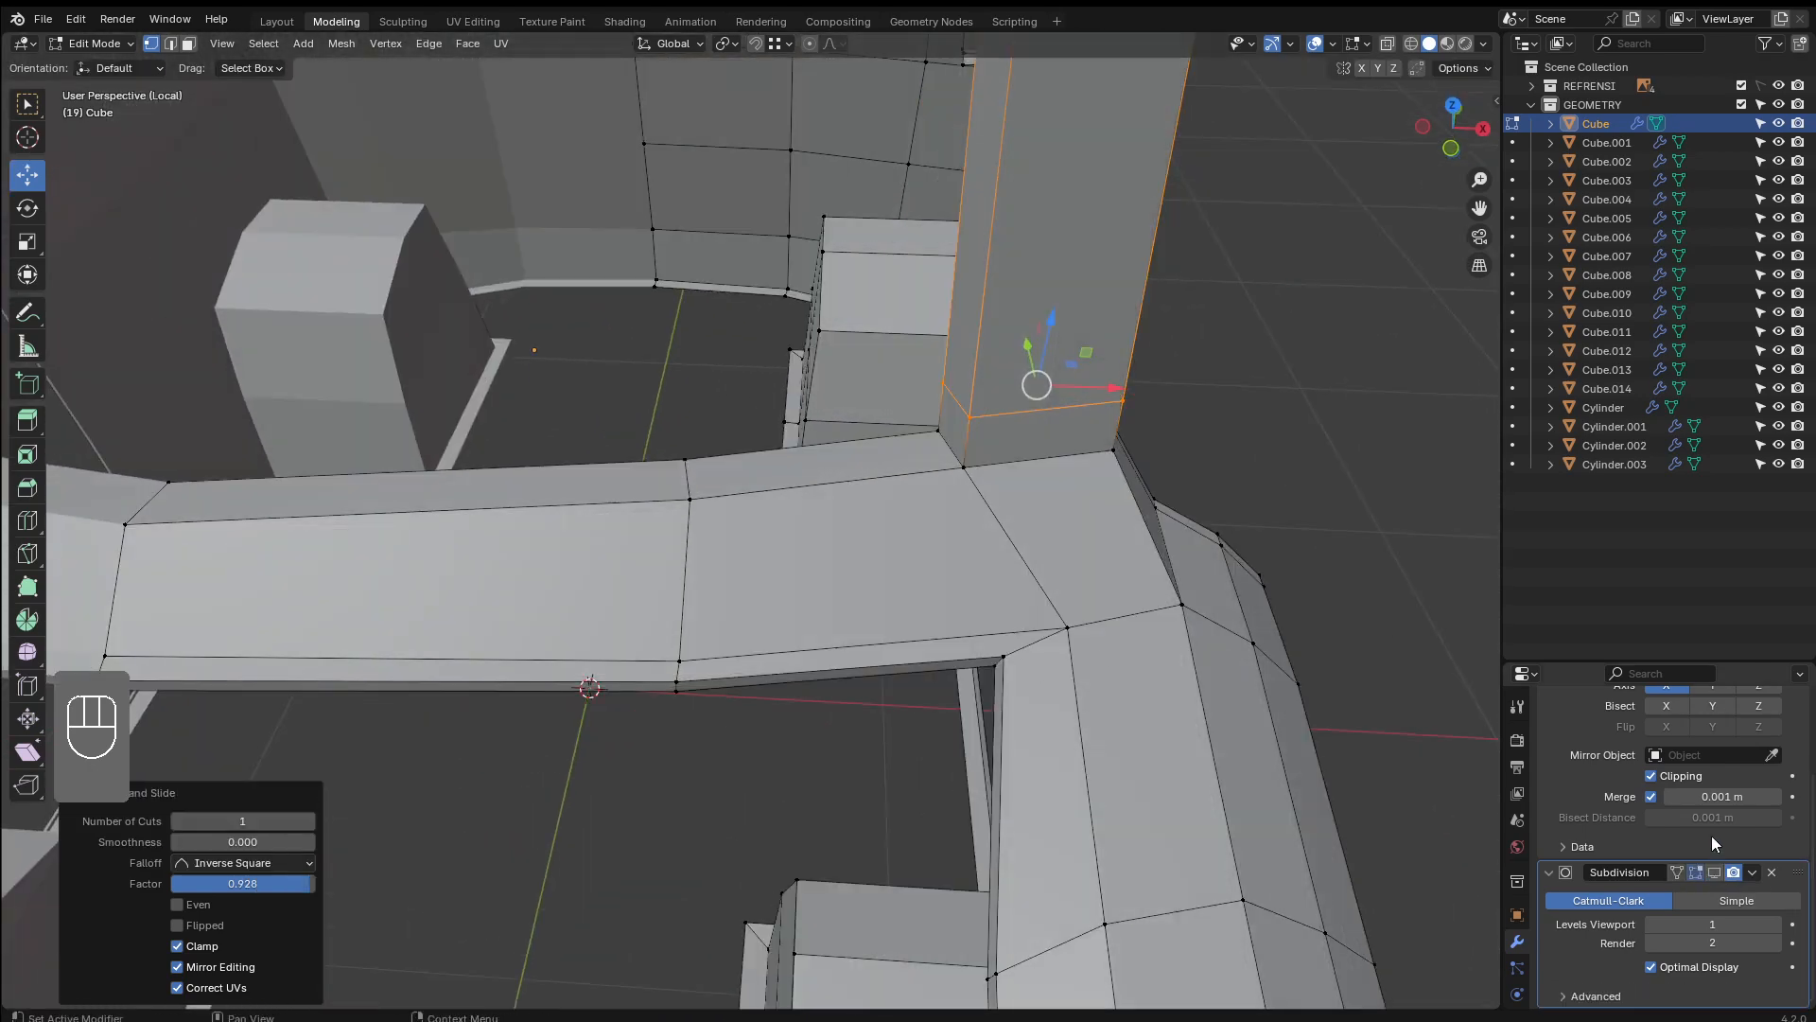
{"action": "key", "text": "ctrl+r"}
{"action": "left_click", "coordinate": [896, 503]}
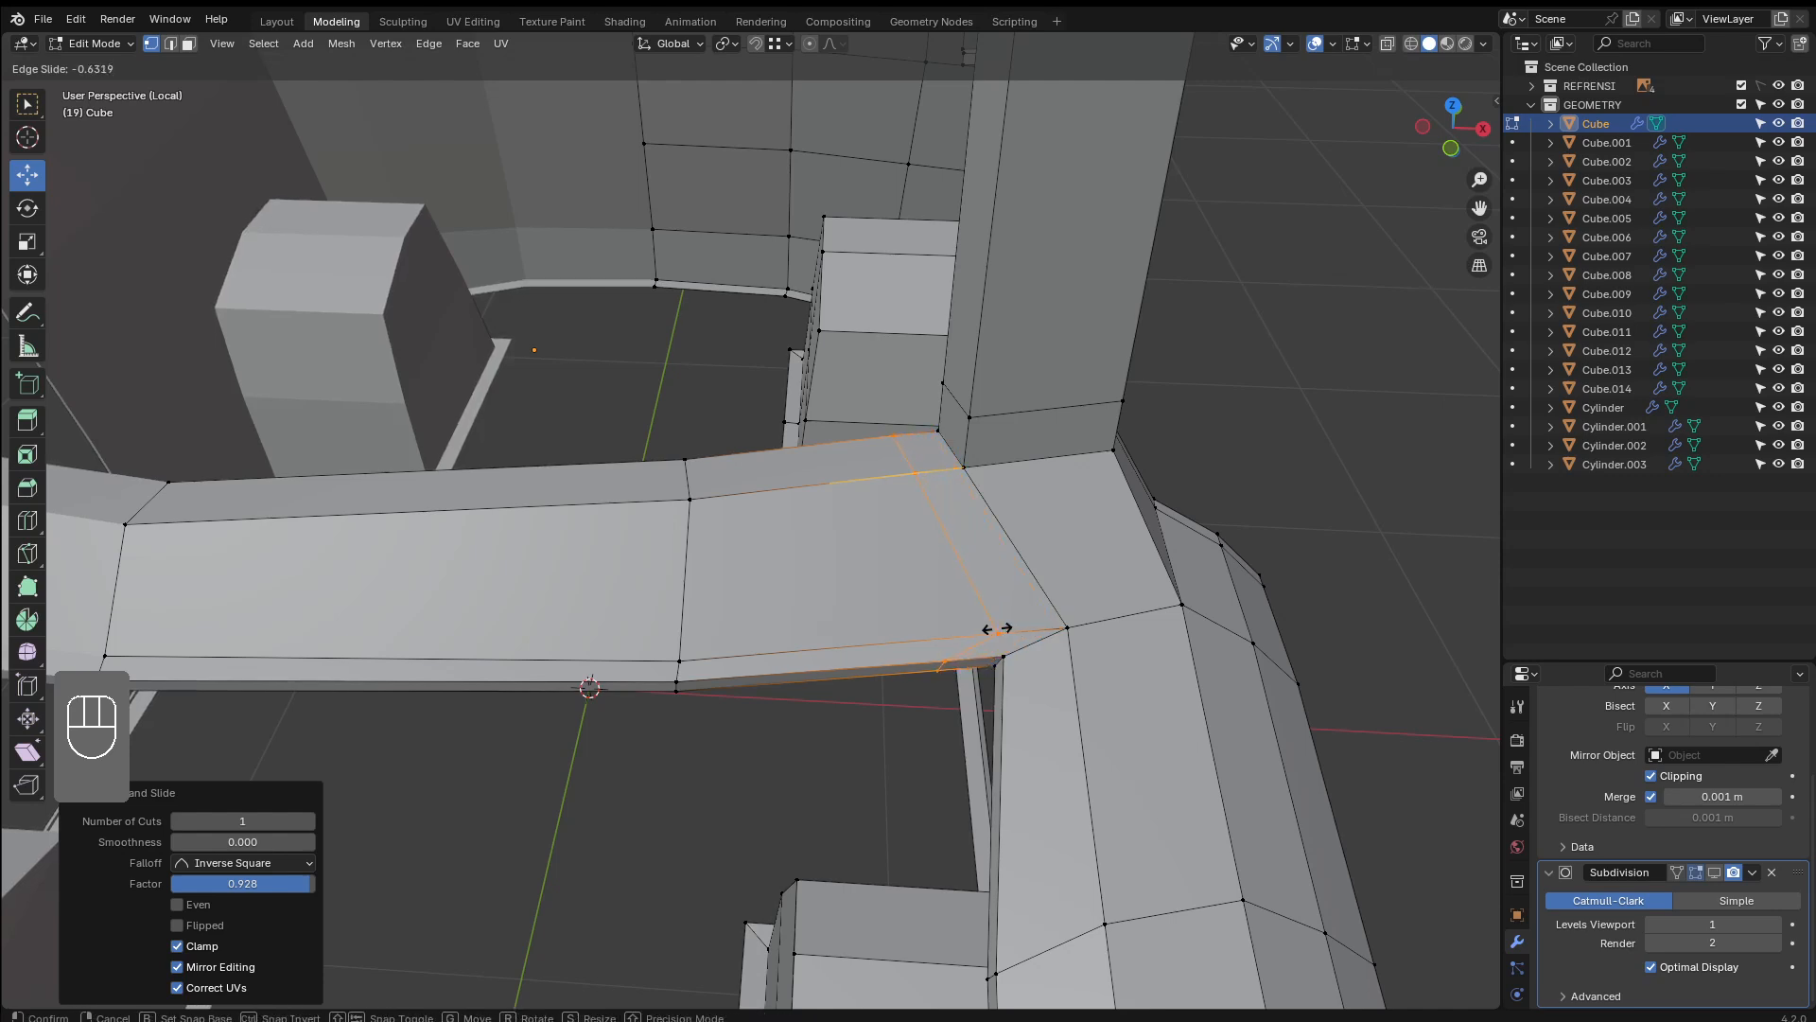
{"action": "left_click", "coordinate": [996, 628]}
{"action": "scroll", "coordinate": [1230, 719], "scroll_direction": "down", "scroll_amount": 2}
{"action": "left_click", "coordinate": [1716, 874]}
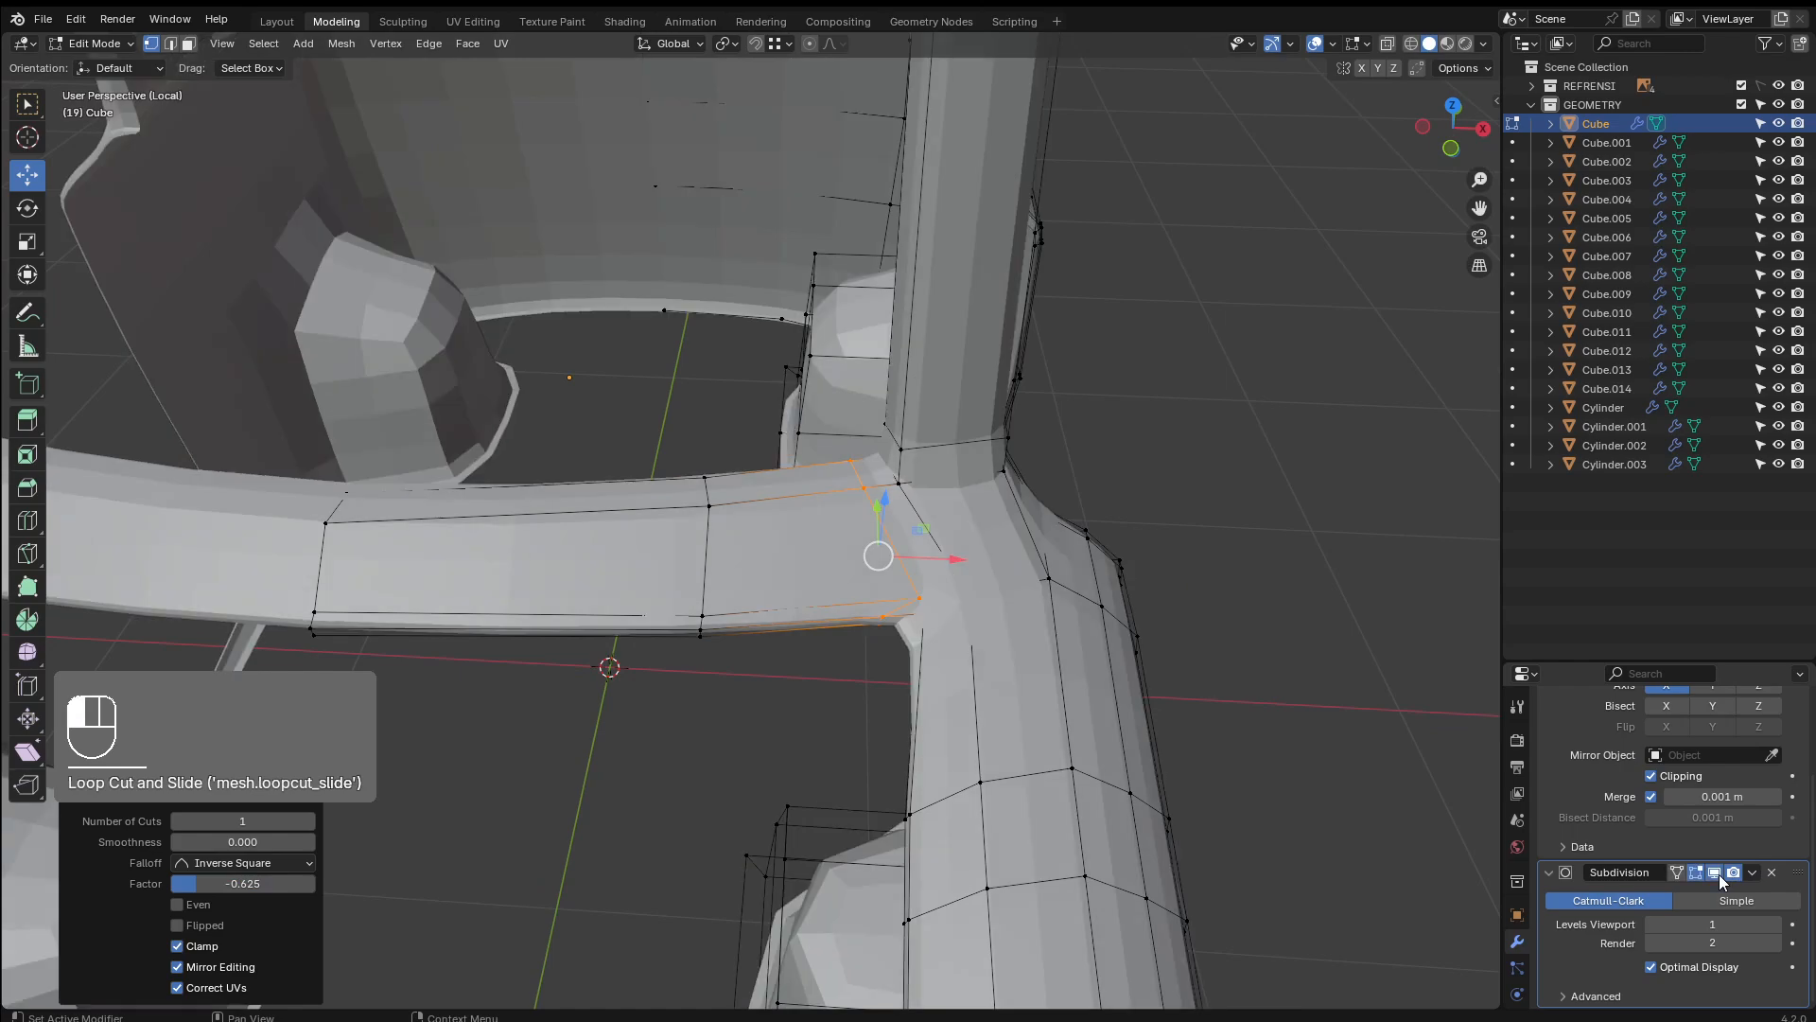
Add an edge loop around the body corner just below the front pillar's base, with a slide factor of -0.541
{"action": "middle_click_drag", "start_coordinate": [884, 736], "coordinate": [932, 559]}
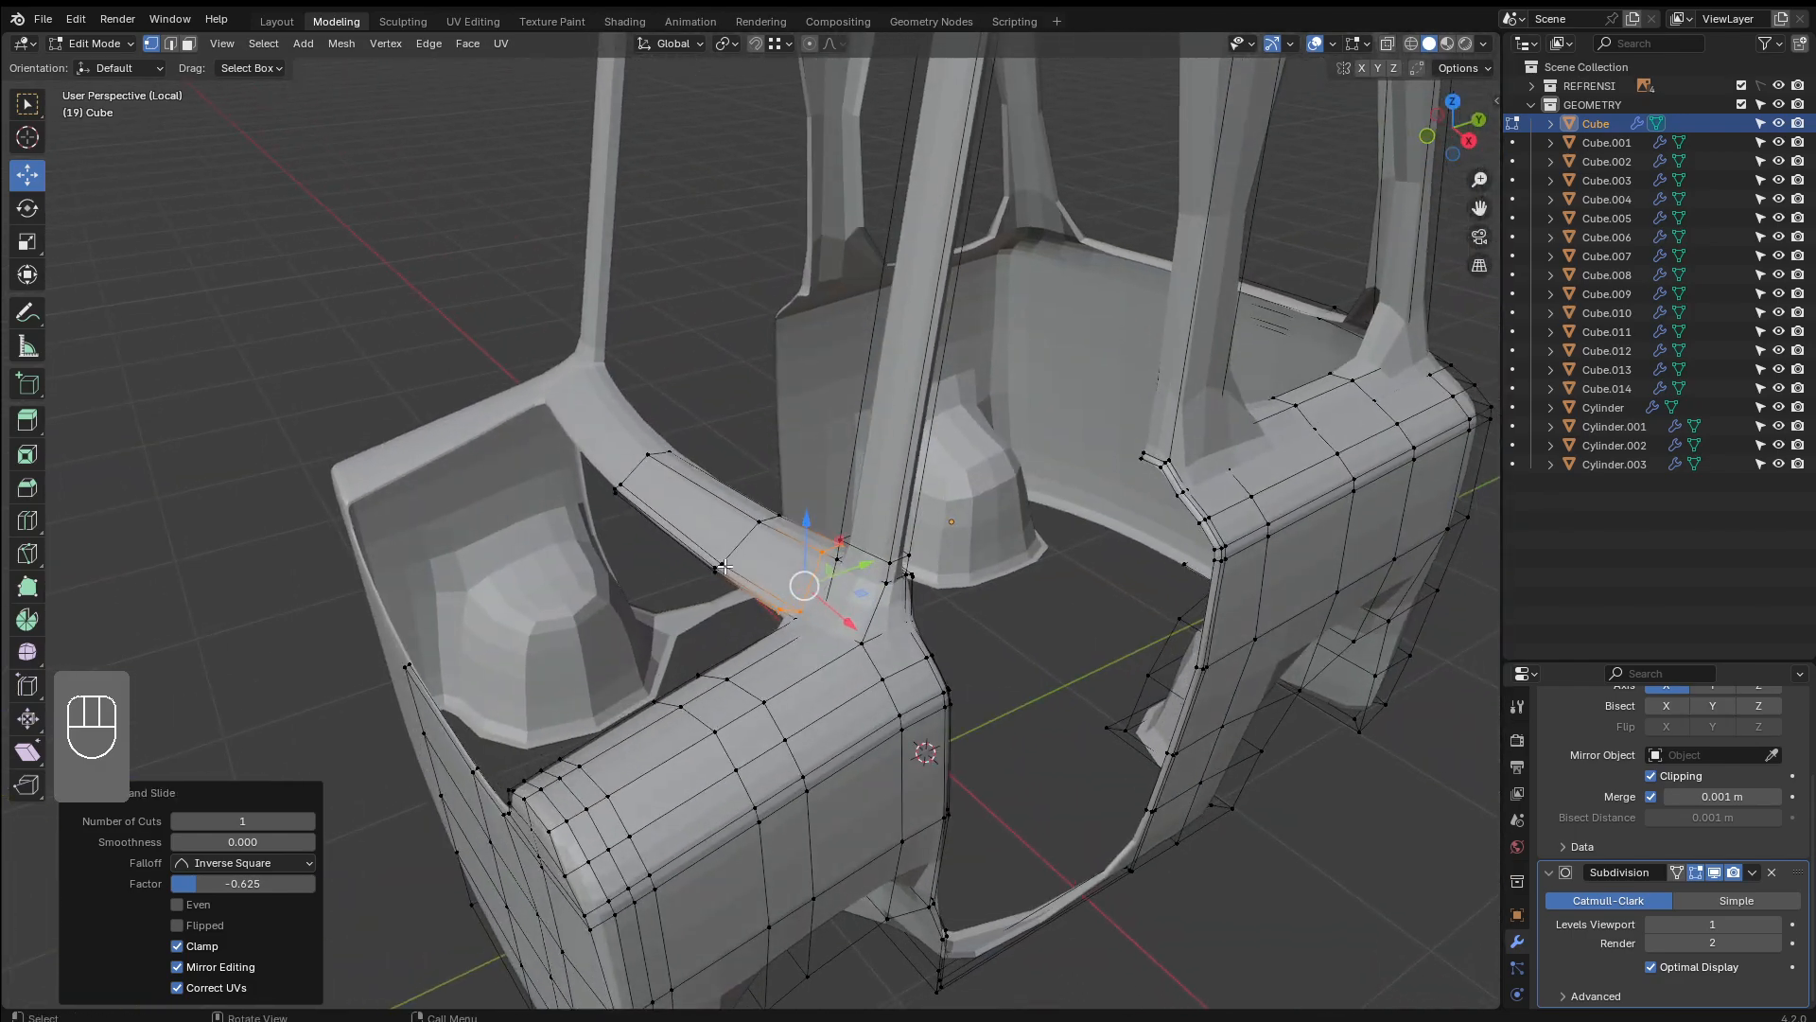
{"action": "scroll", "coordinate": [932, 568], "scroll_direction": "up", "scroll_amount": 3}
{"action": "middle_click_drag", "start_coordinate": [909, 747], "coordinate": [1003, 695]}
{"action": "scroll", "coordinate": [984, 663], "scroll_direction": "up", "scroll_amount": 2}
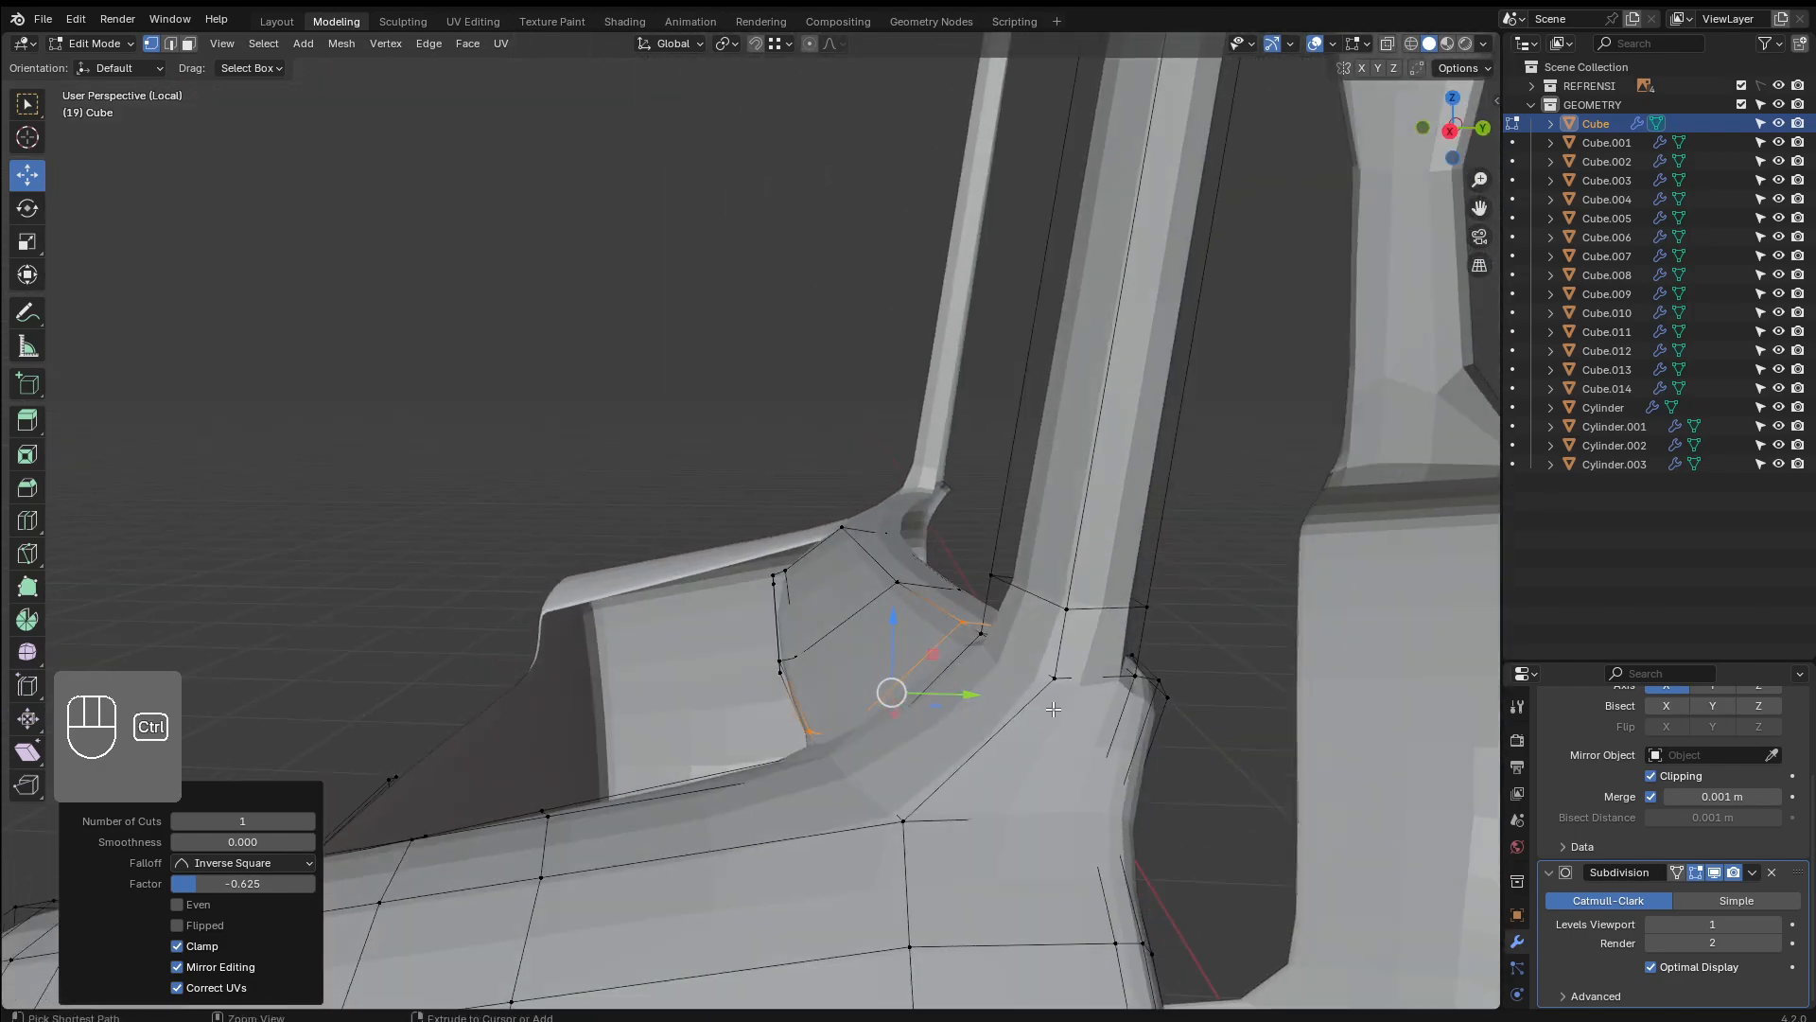
{"action": "key", "text": "ctrl+r"}
{"action": "left_click", "coordinate": [1059, 704]}
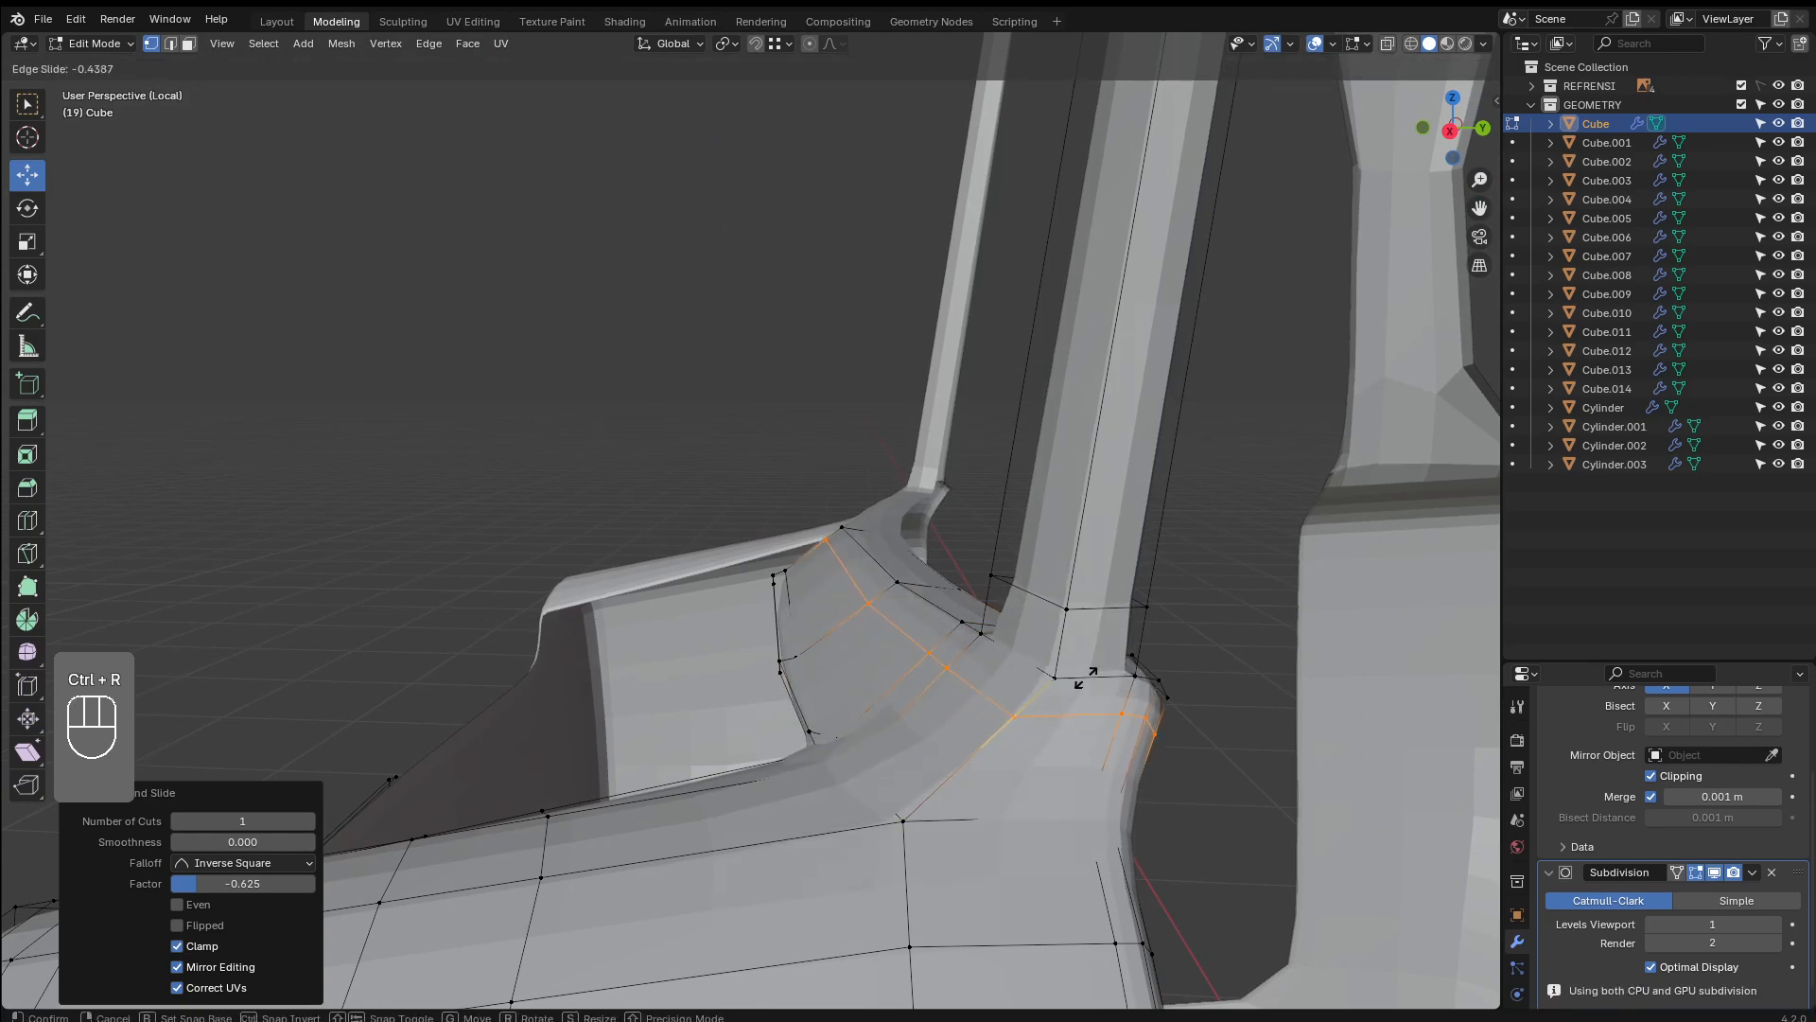
{"action": "left_click", "coordinate": [1088, 670]}
Add a second edge loop lower on the front pillar's base corner, near the hood edge, and return to Object Mode
{"action": "key", "text": "ctrl+r"}
{"action": "left_click", "coordinate": [989, 738]}
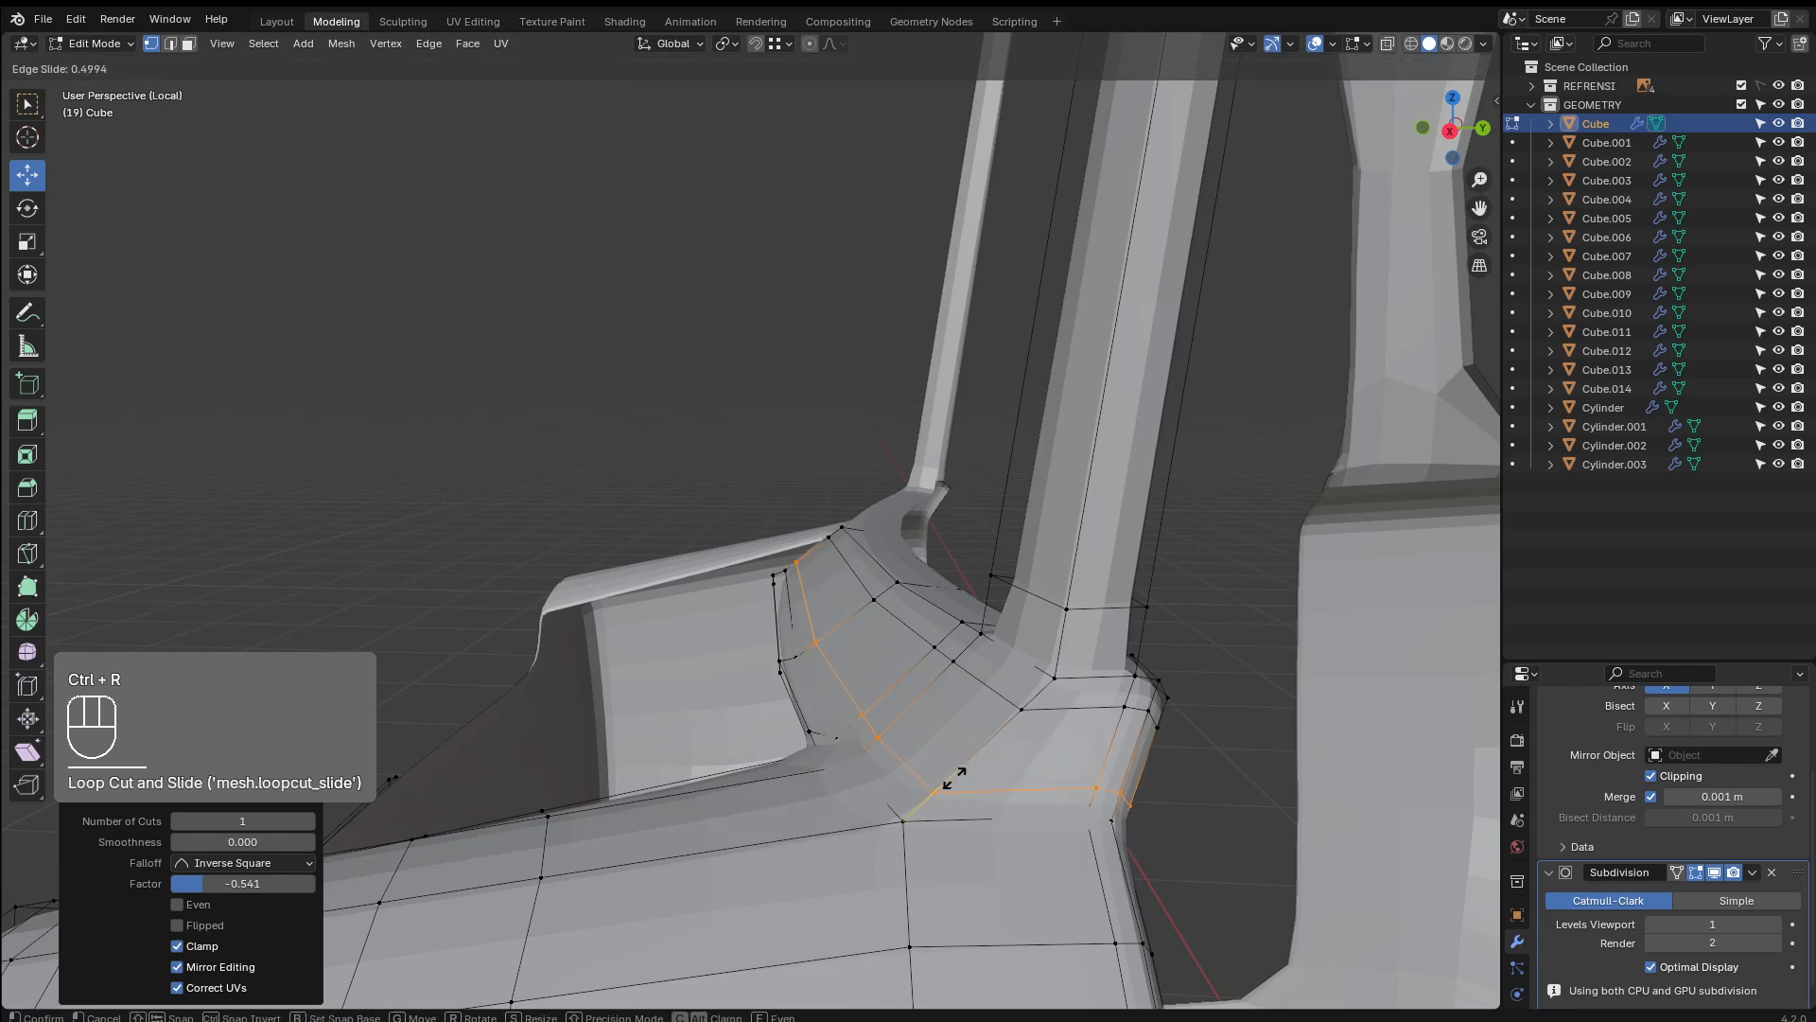
{"action": "left_click", "coordinate": [941, 791]}
{"action": "key", "text": "Tab"}
{"action": "middle_click_drag", "start_coordinate": [941, 682], "coordinate": [1061, 668]}
{"action": "scroll", "coordinate": [1113, 661], "scroll_direction": "down", "scroll_amount": 5}
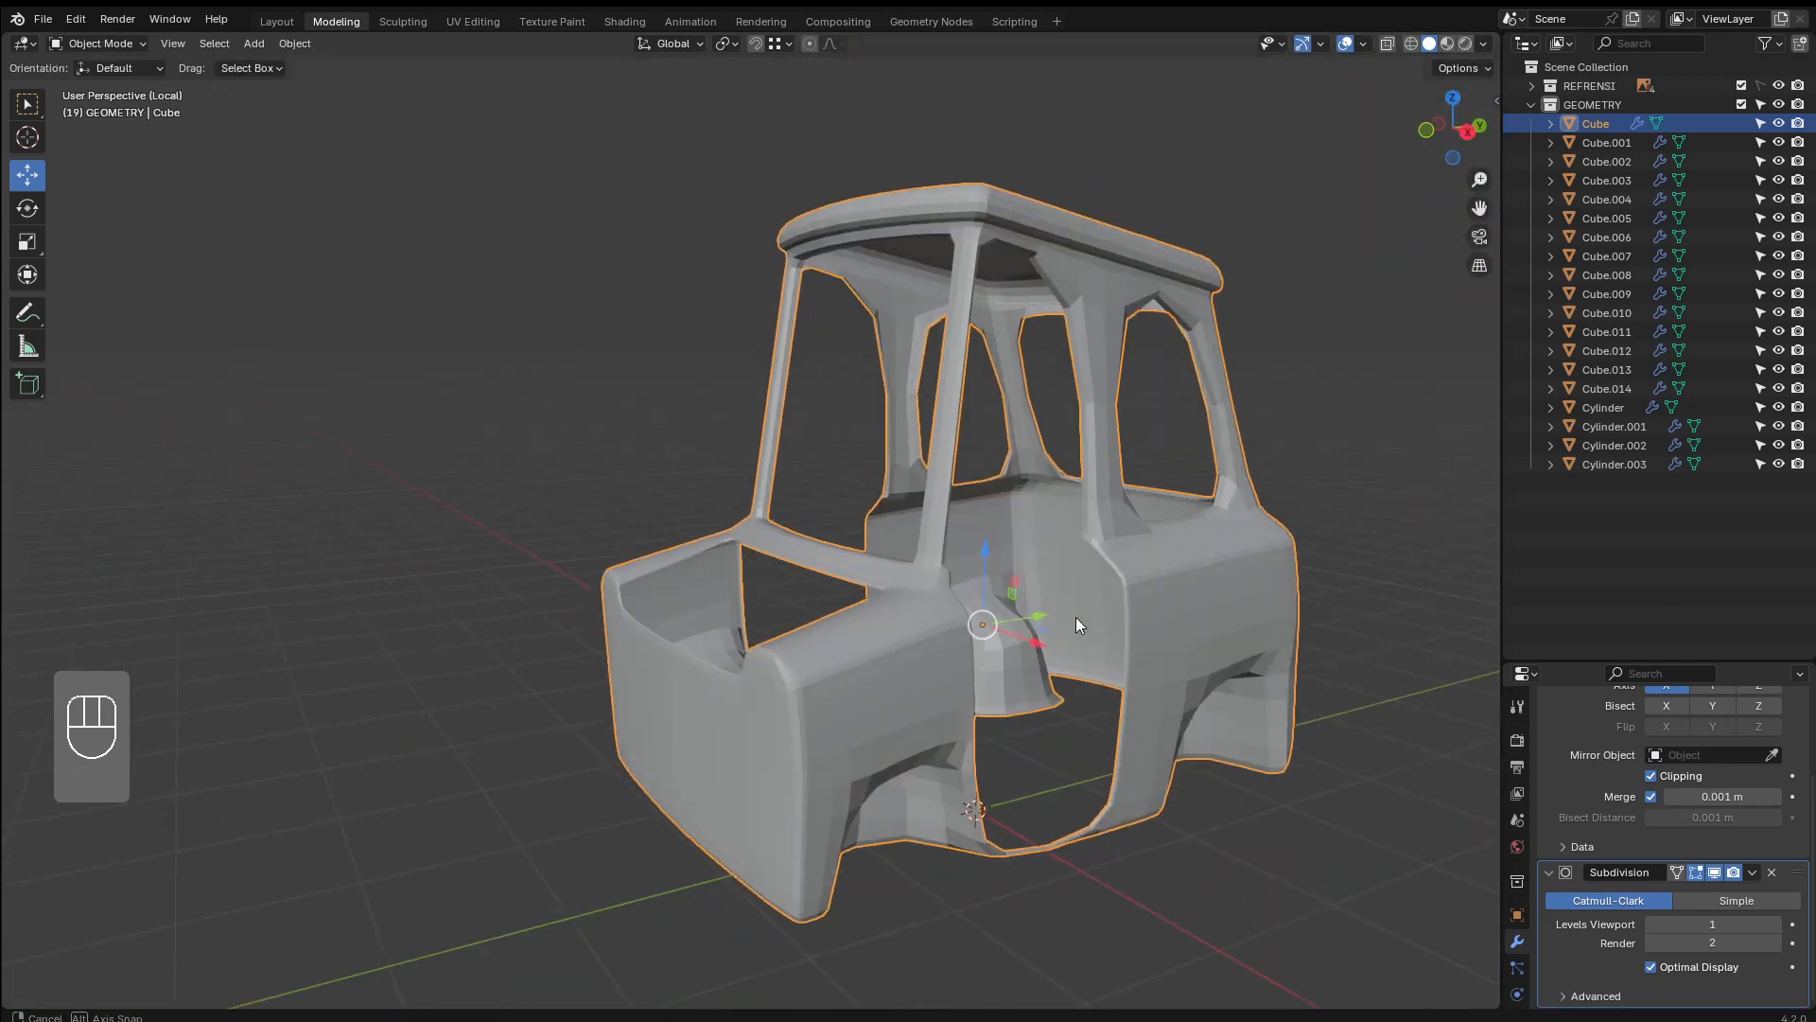
Re-enter Edit Mode, hide the Subdivision display and add a loop across the roof between front and middle pillars, factor -0.420
{"action": "middle_click_drag", "start_coordinate": [1098, 558], "coordinate": [1042, 497]}
{"action": "scroll", "coordinate": [1043, 498], "scroll_direction": "up", "scroll_amount": 4}
{"action": "key", "text": "Tab"}
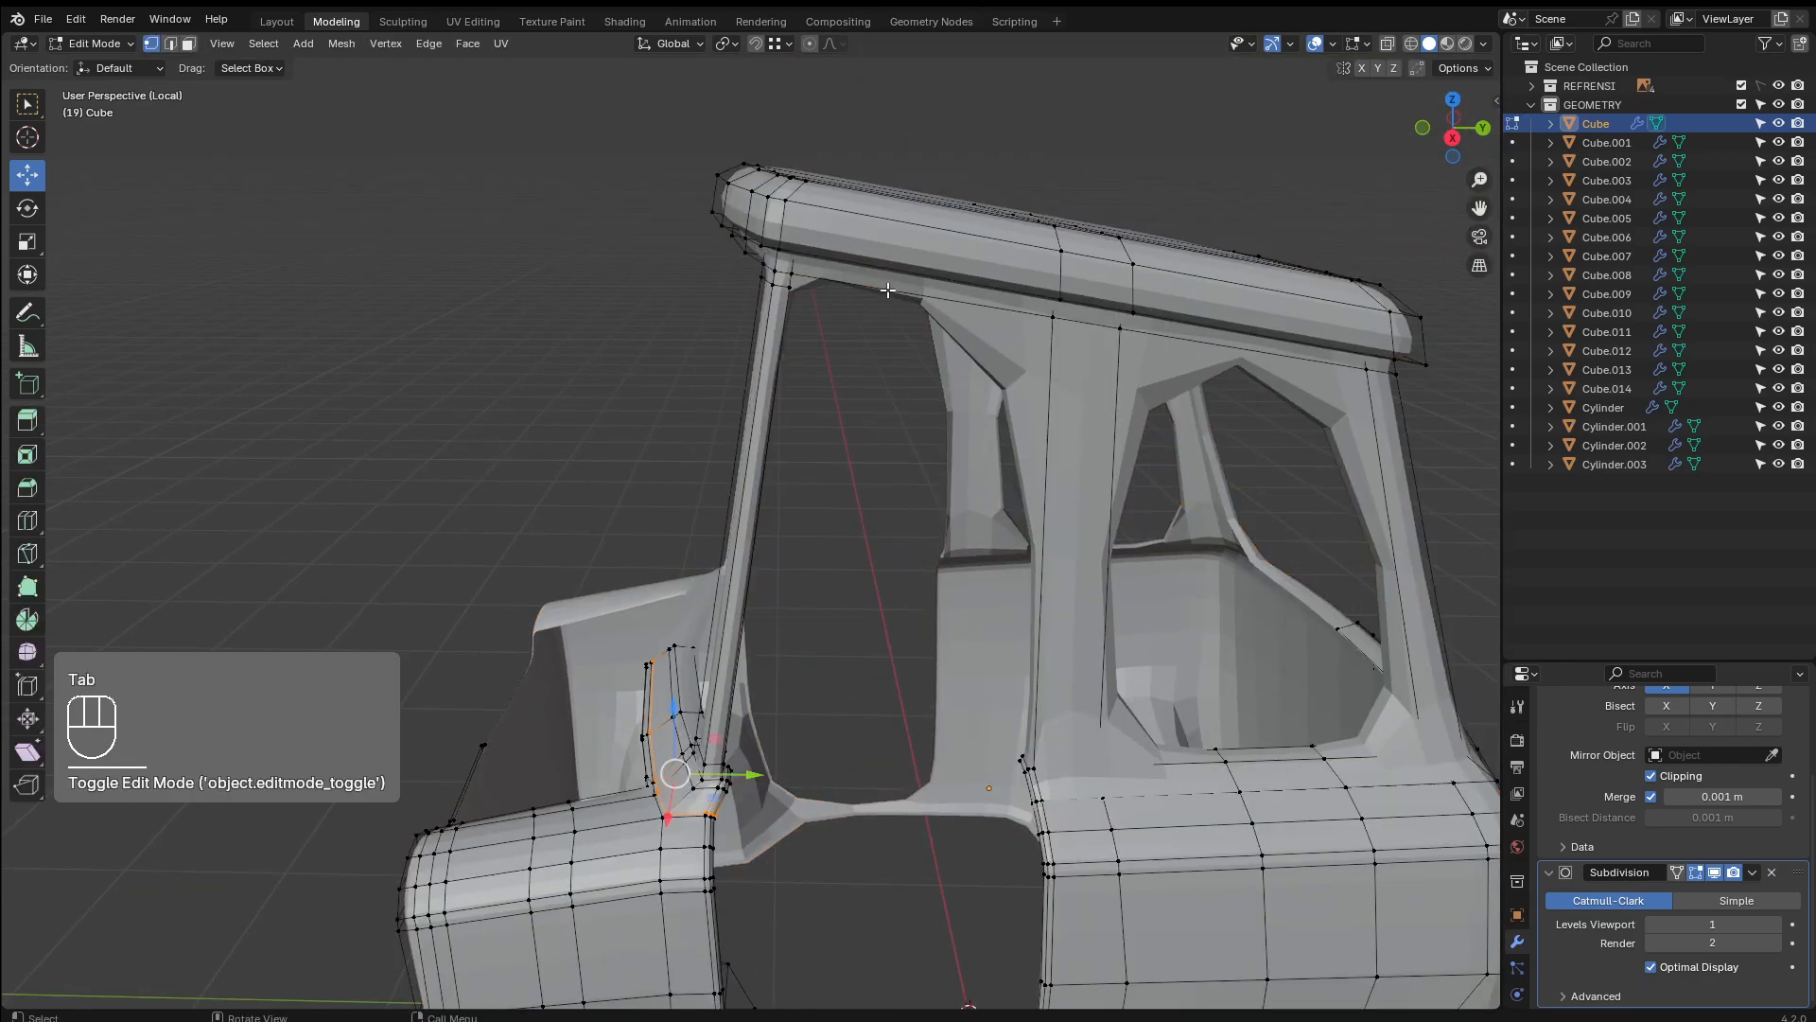
{"action": "middle_click_drag", "start_coordinate": [887, 290], "coordinate": [890, 327], "text": "shift"}
{"action": "middle_click_drag", "start_coordinate": [890, 328], "coordinate": [903, 393]}
{"action": "scroll", "coordinate": [857, 392], "scroll_direction": "up", "scroll_amount": 3}
{"action": "left_click", "coordinate": [1718, 872]}
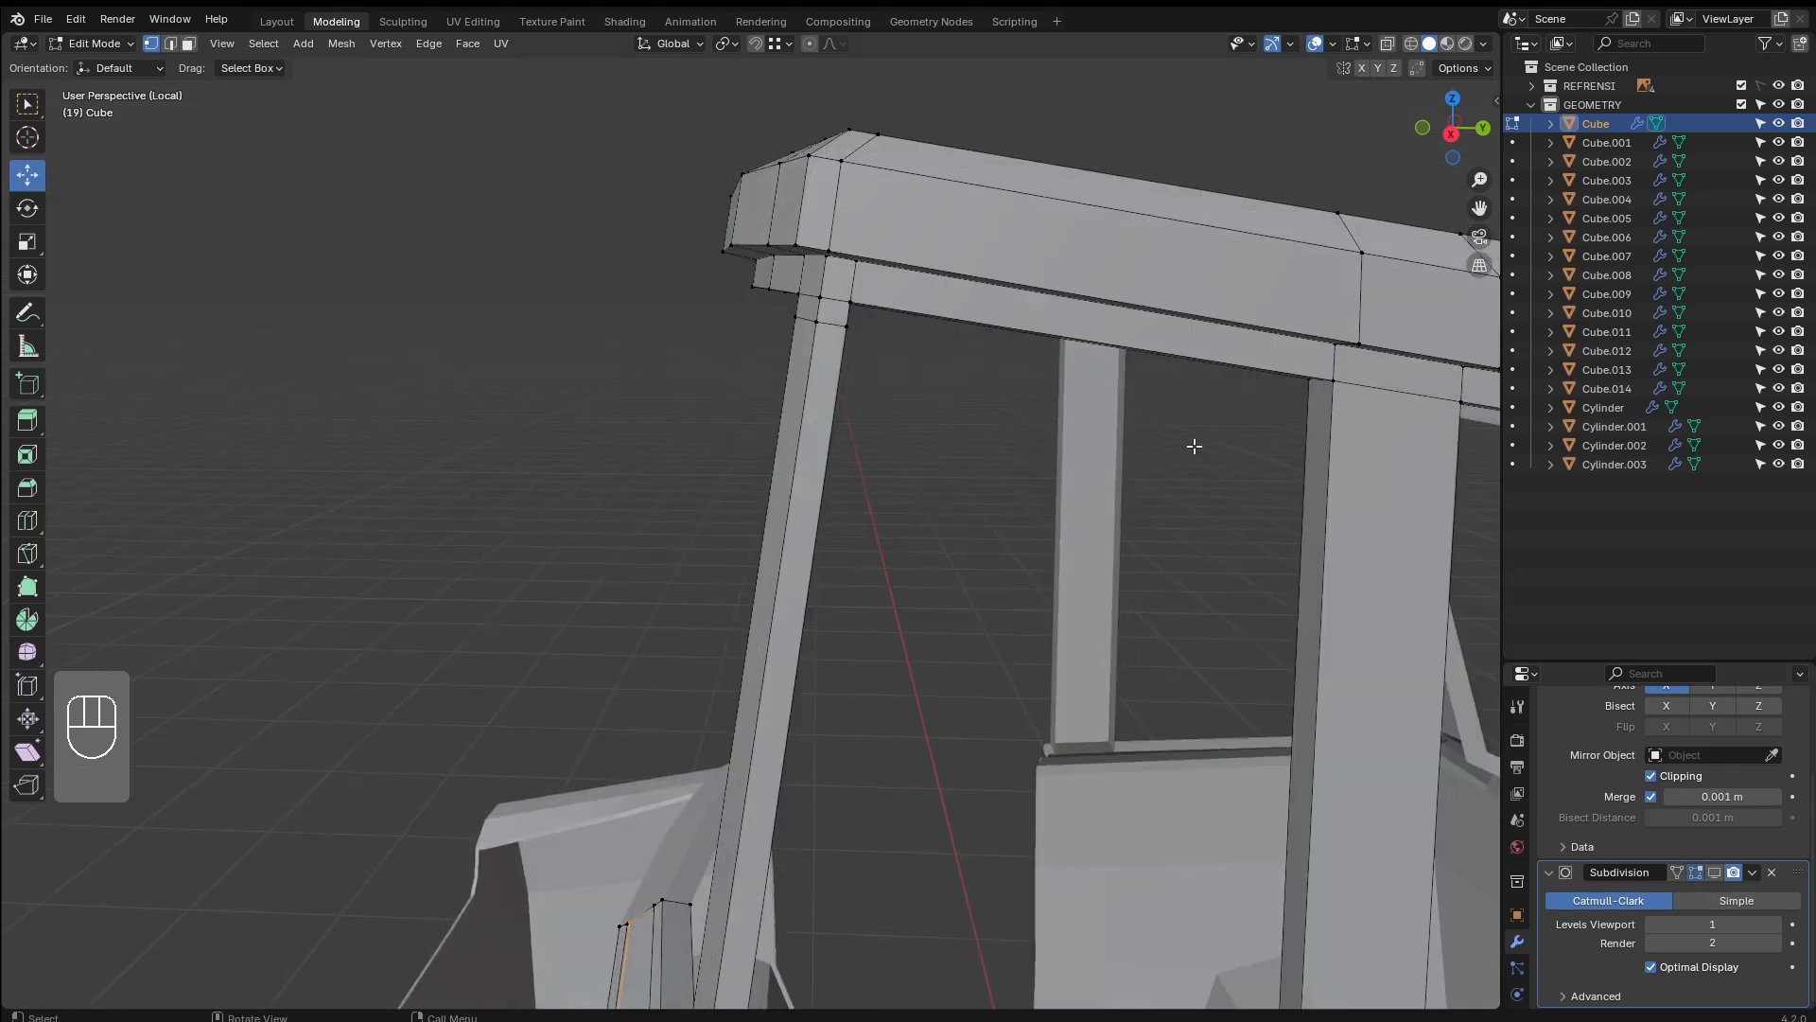
{"action": "key", "text": "ctrl+r"}
{"action": "left_click", "coordinate": [1124, 272]}
{"action": "left_click", "coordinate": [1012, 283]}
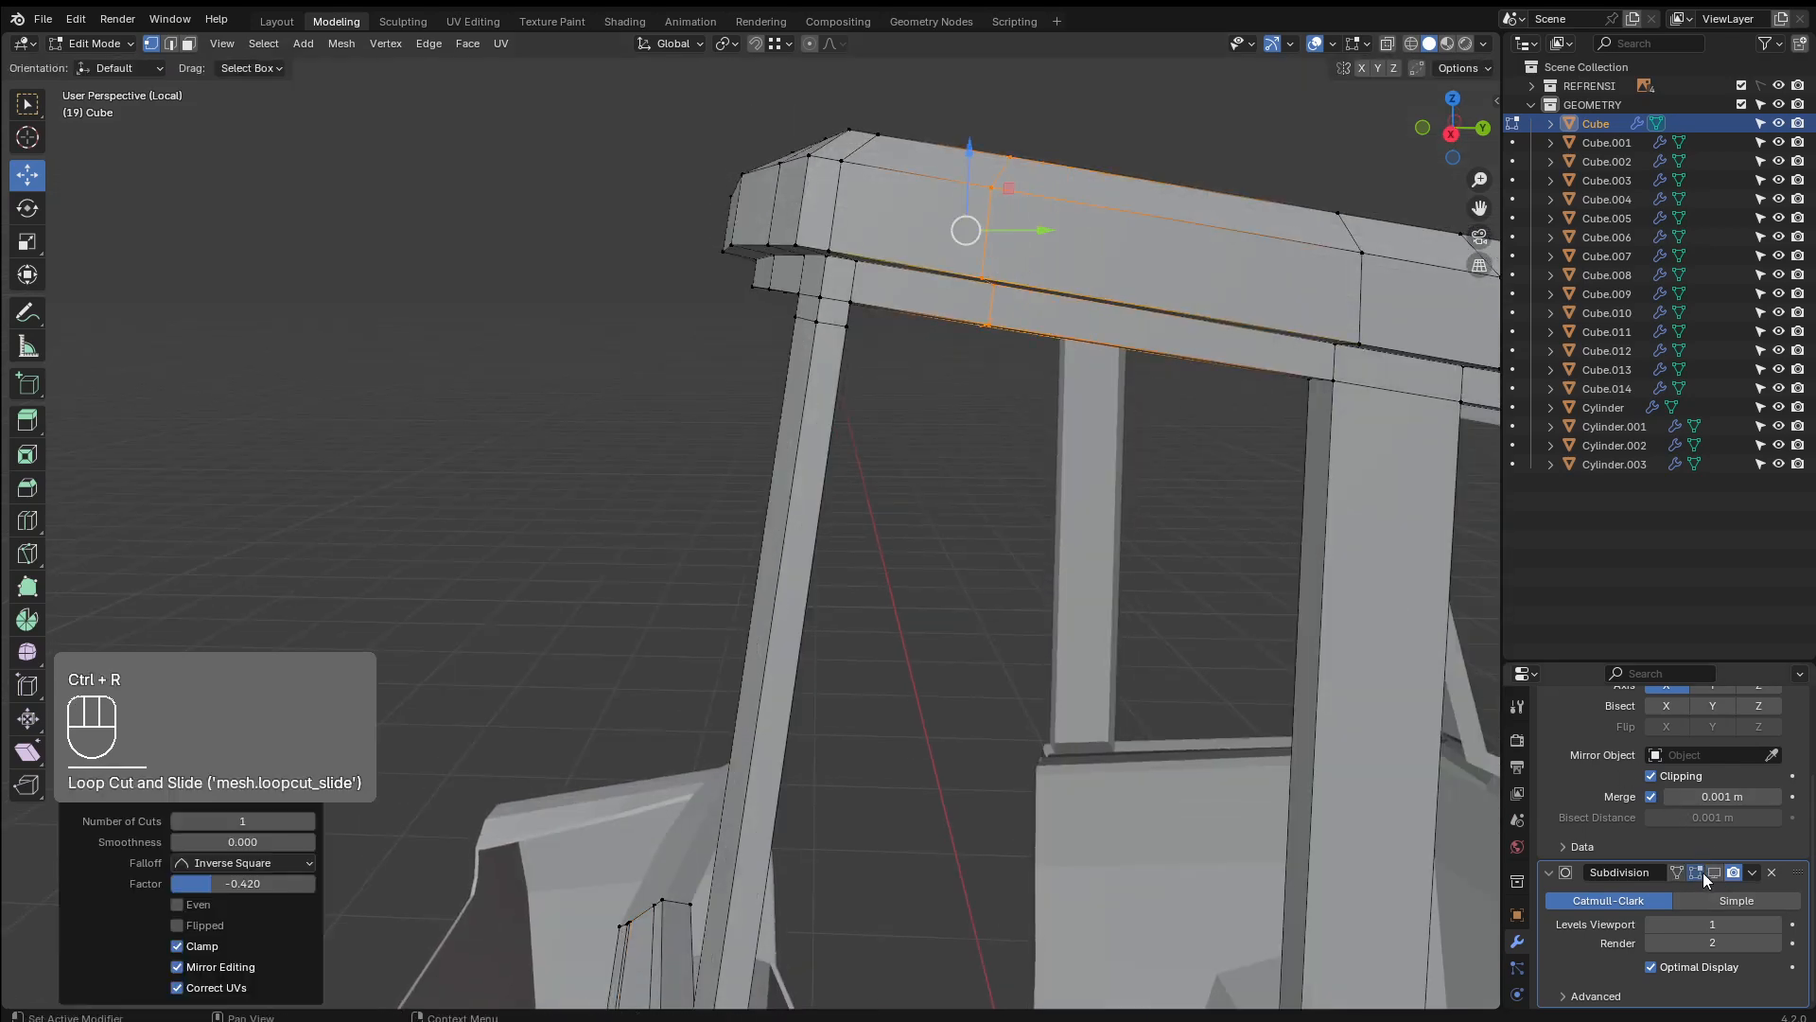
Show the Subdivision display again and edge-slide the new roof loop toward the front pillar by a factor of -0.644
{"action": "left_click", "coordinate": [1715, 872]}
{"action": "key", "text": "g"}
{"action": "key", "text": "g"}
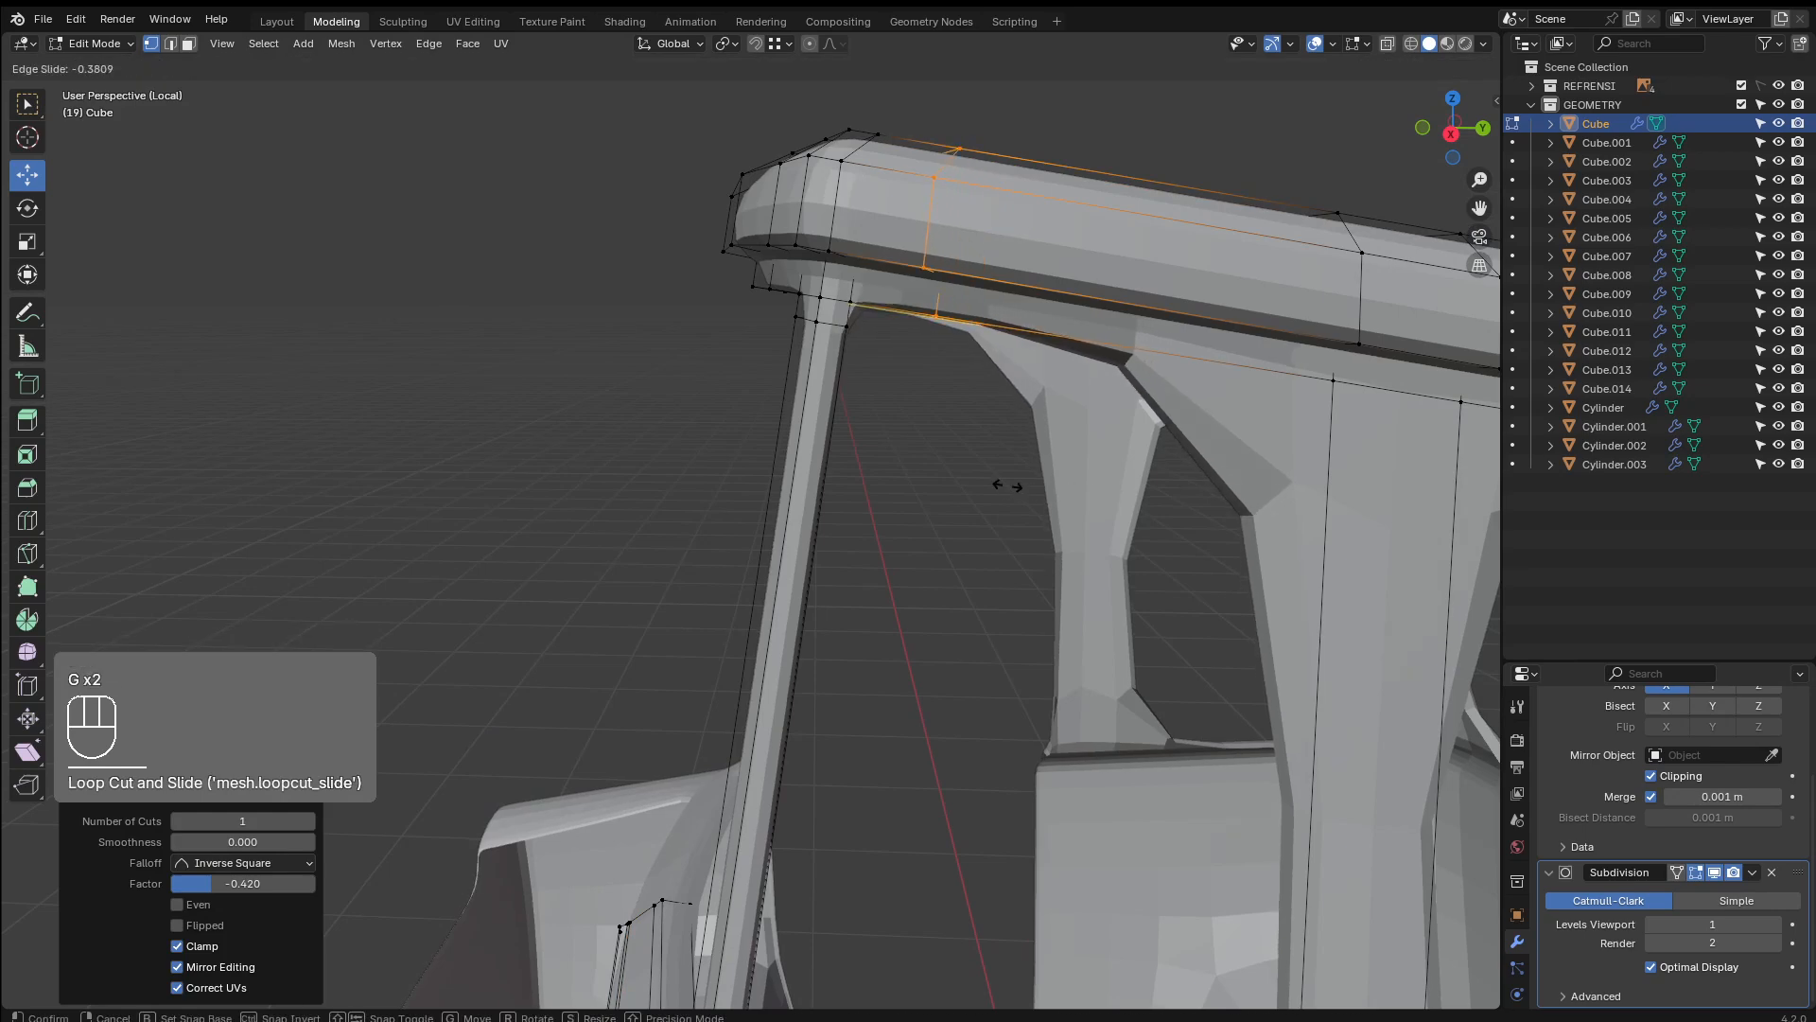
{"action": "left_click", "coordinate": [951, 486]}
Add an edge loop across the roof just ahead of the middle pillar, with a slide factor of 0.881
{"action": "middle_click_drag", "start_coordinate": [1334, 411], "coordinate": [1162, 454], "text": "shift"}
{"action": "key", "text": "ctrl+r"}
{"action": "left_click", "coordinate": [996, 331]}
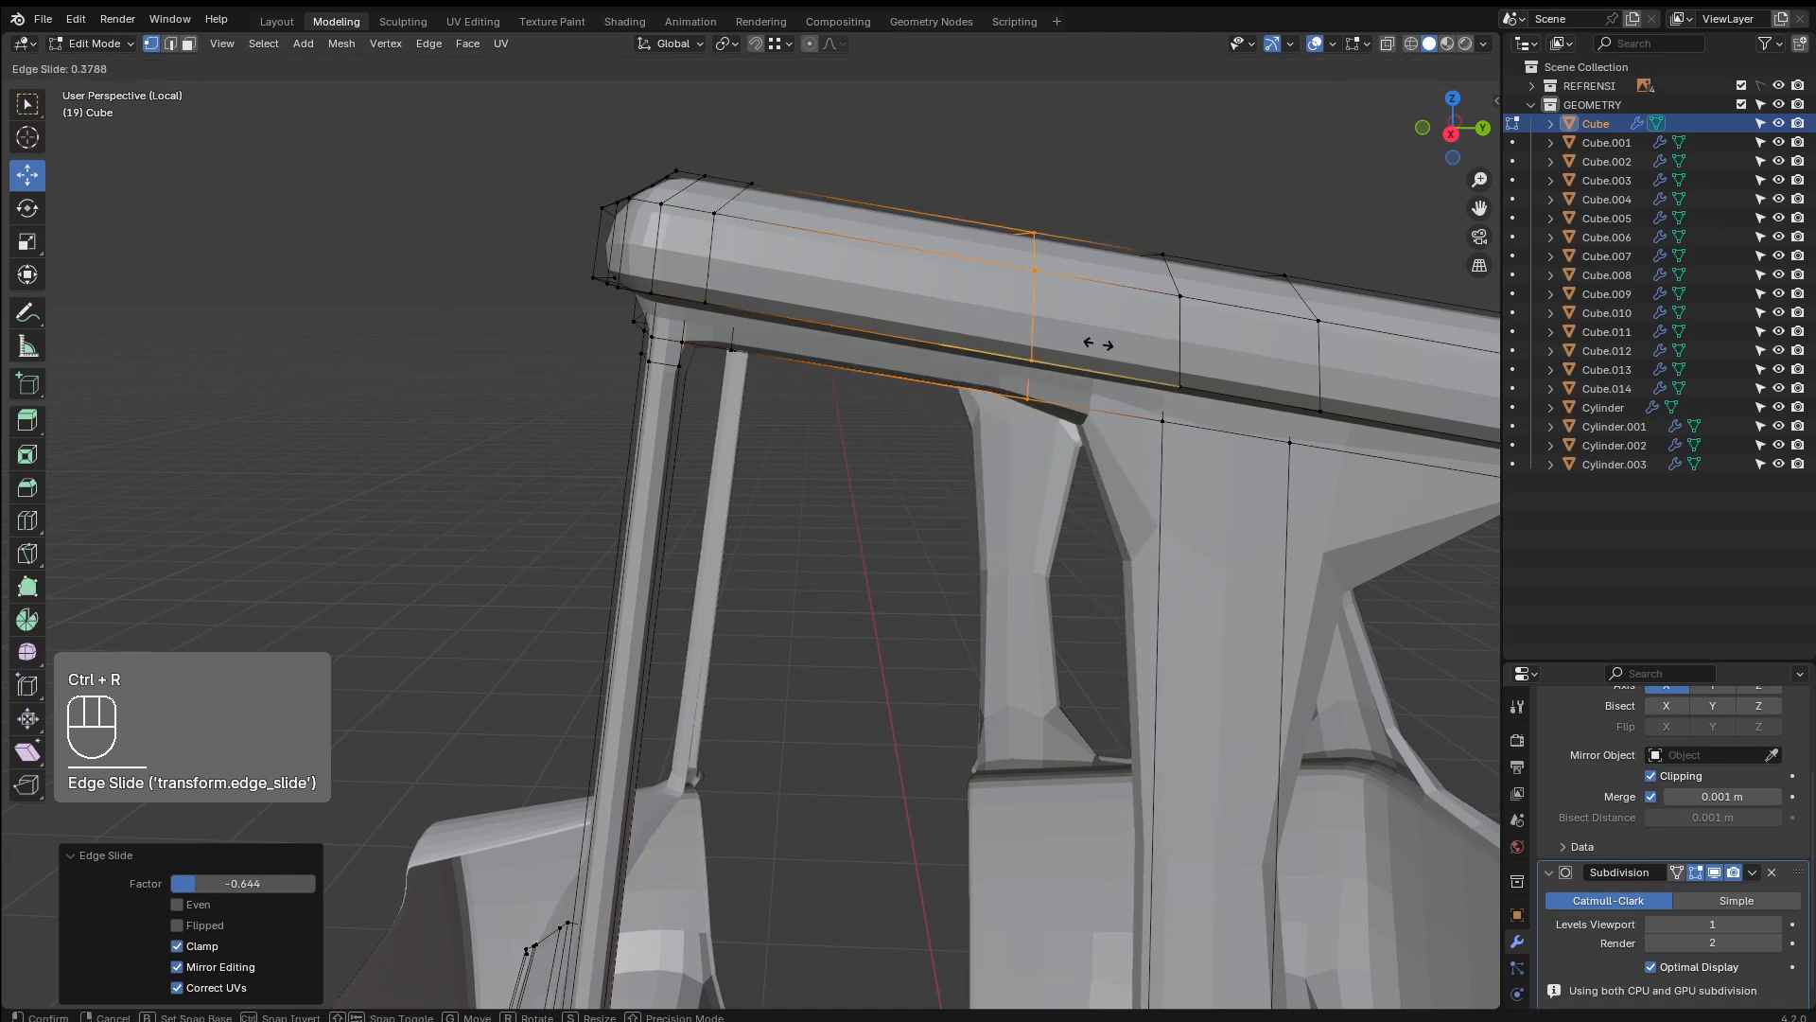
{"action": "left_click", "coordinate": [1206, 349]}
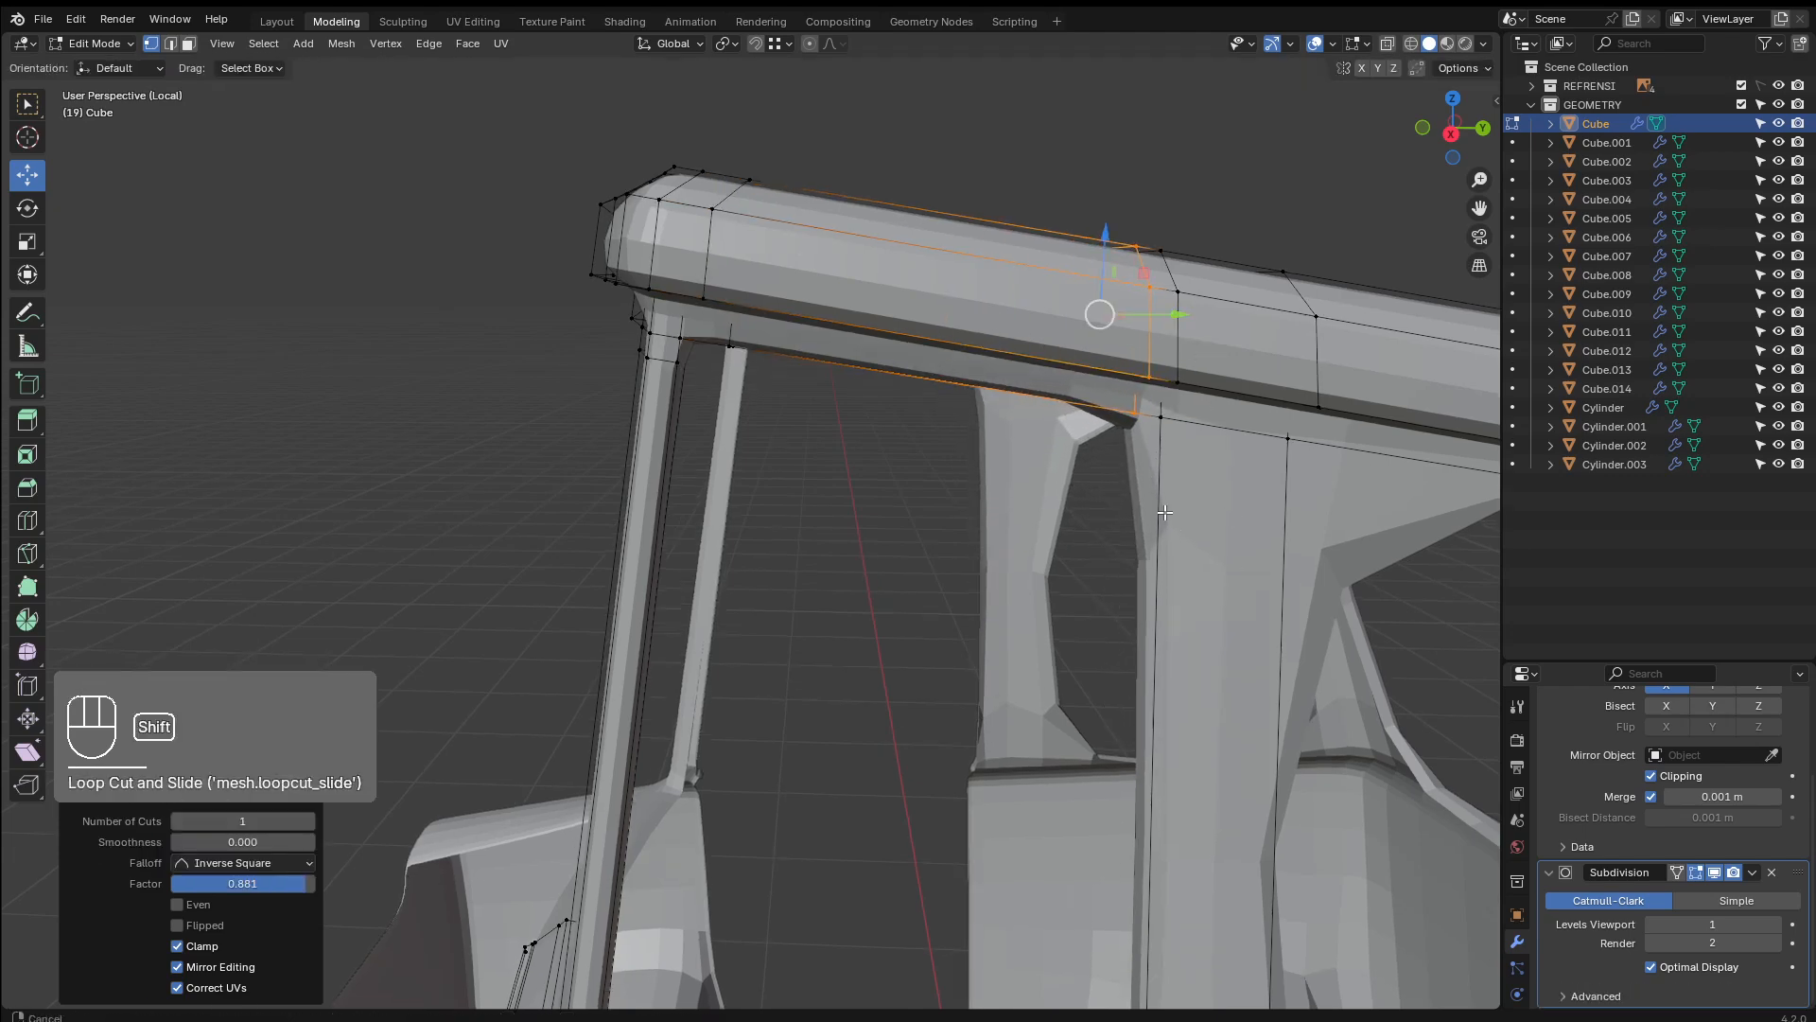
Add an edge loop around the middle pillar near its upper end, with a slide factor of 0.938
{"action": "middle_click_drag", "start_coordinate": [1206, 349], "coordinate": [1097, 586]}
{"action": "key", "text": "ctrl+r"}
{"action": "left_click", "coordinate": [1098, 620]}
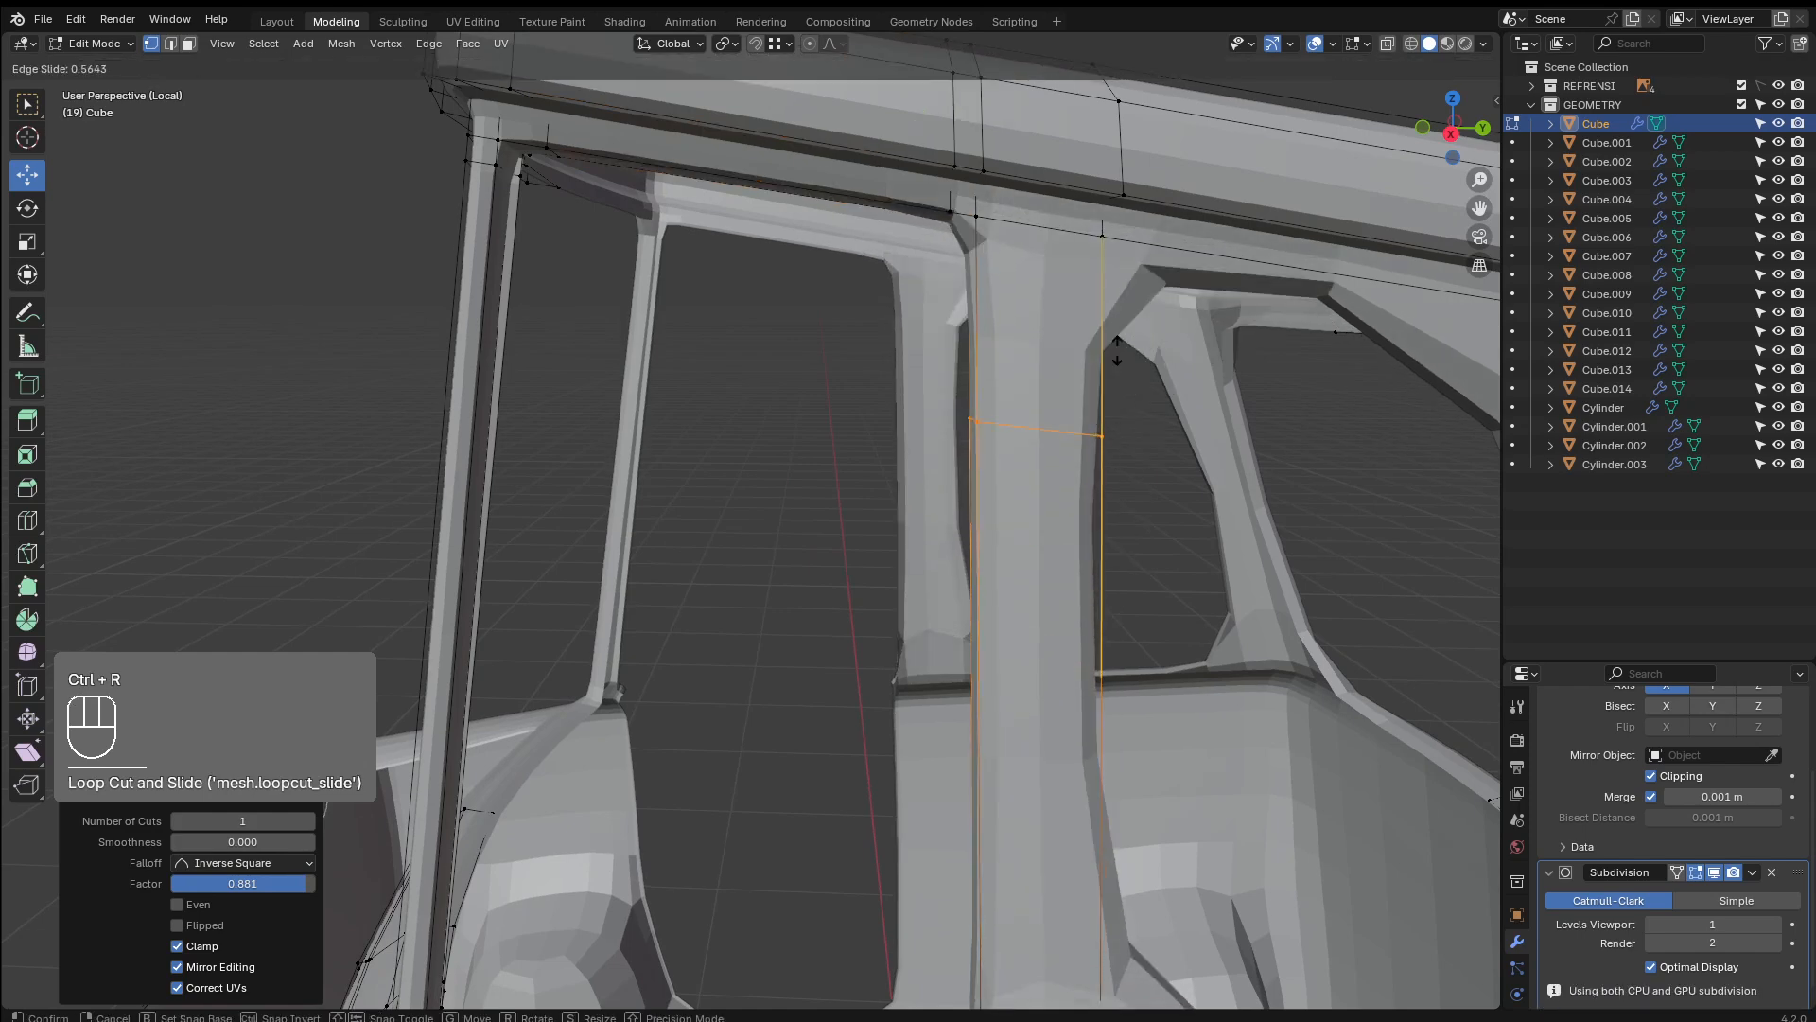
{"action": "left_click", "coordinate": [1161, 240]}
Add an edge loop across the roof just behind the middle pillar, with a slide factor of -0.862
{"action": "scroll", "coordinate": [1154, 283], "scroll_direction": "down", "scroll_amount": 4}
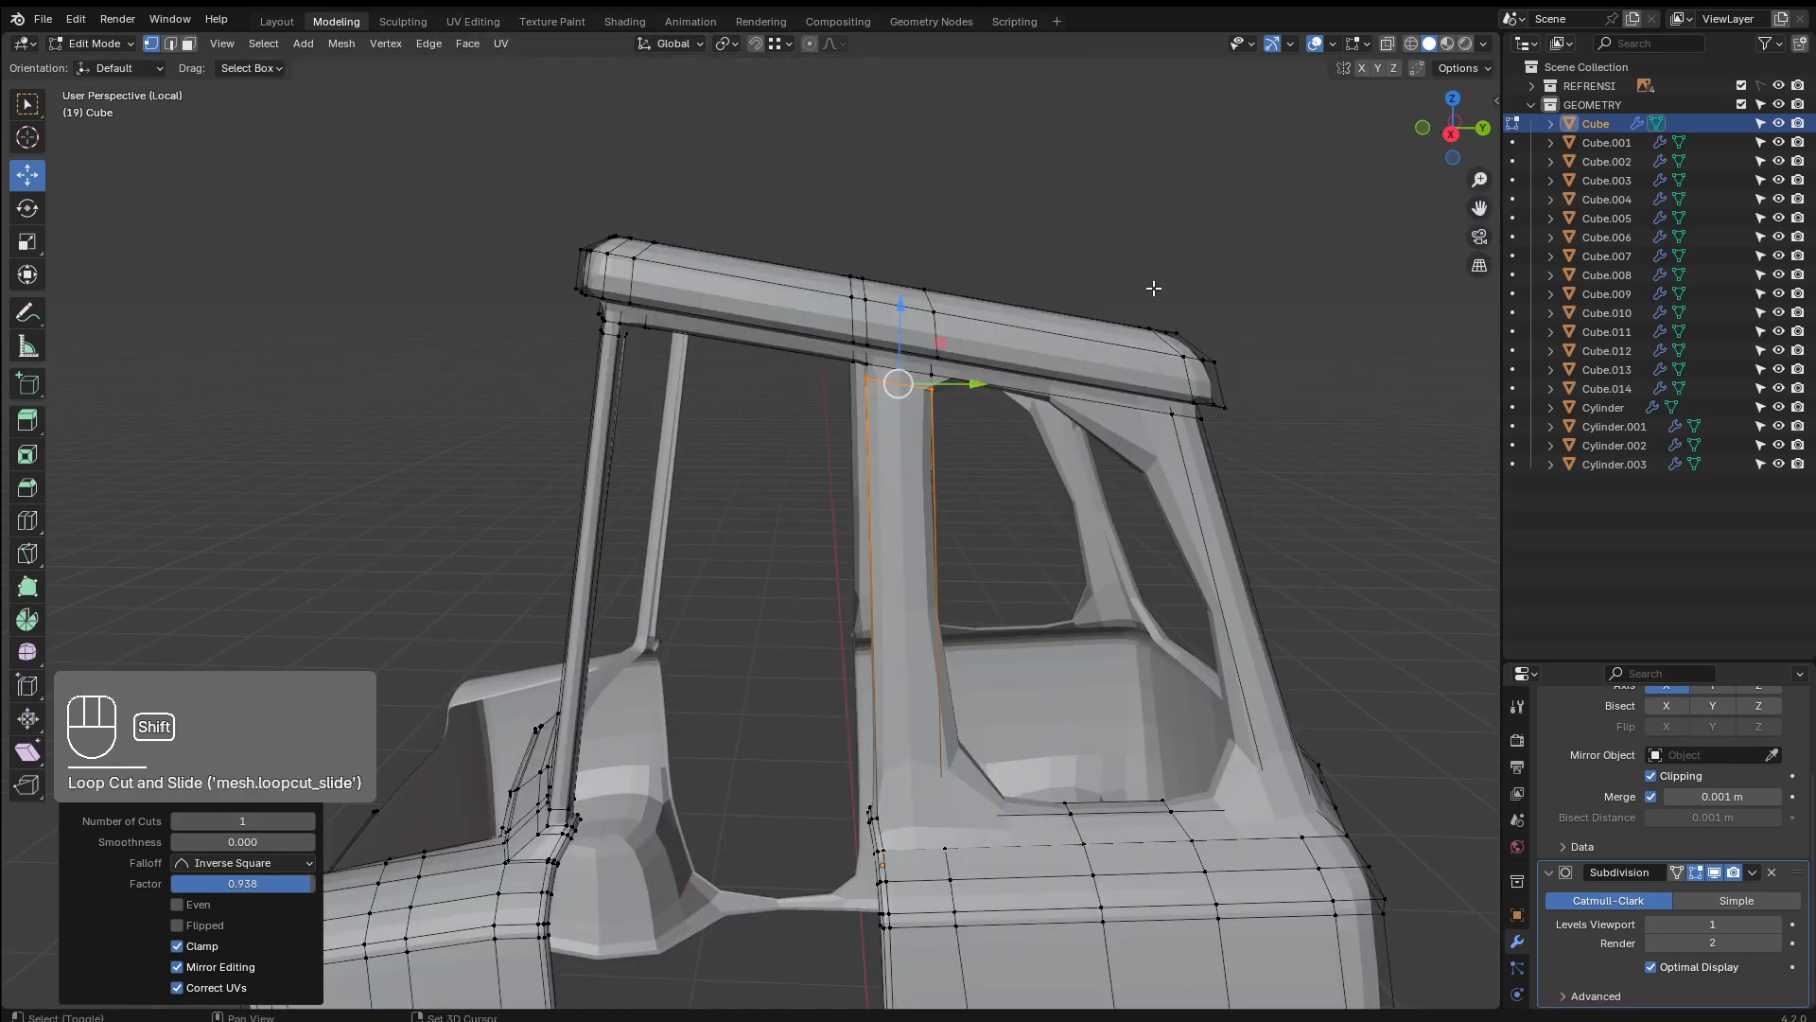
{"action": "middle_click_drag", "start_coordinate": [1152, 288], "coordinate": [1088, 365], "text": "shift"}
{"action": "scroll", "coordinate": [1010, 381], "scroll_direction": "up", "scroll_amount": 2}
{"action": "key", "text": "ctrl+r"}
{"action": "left_click", "coordinate": [1031, 367]}
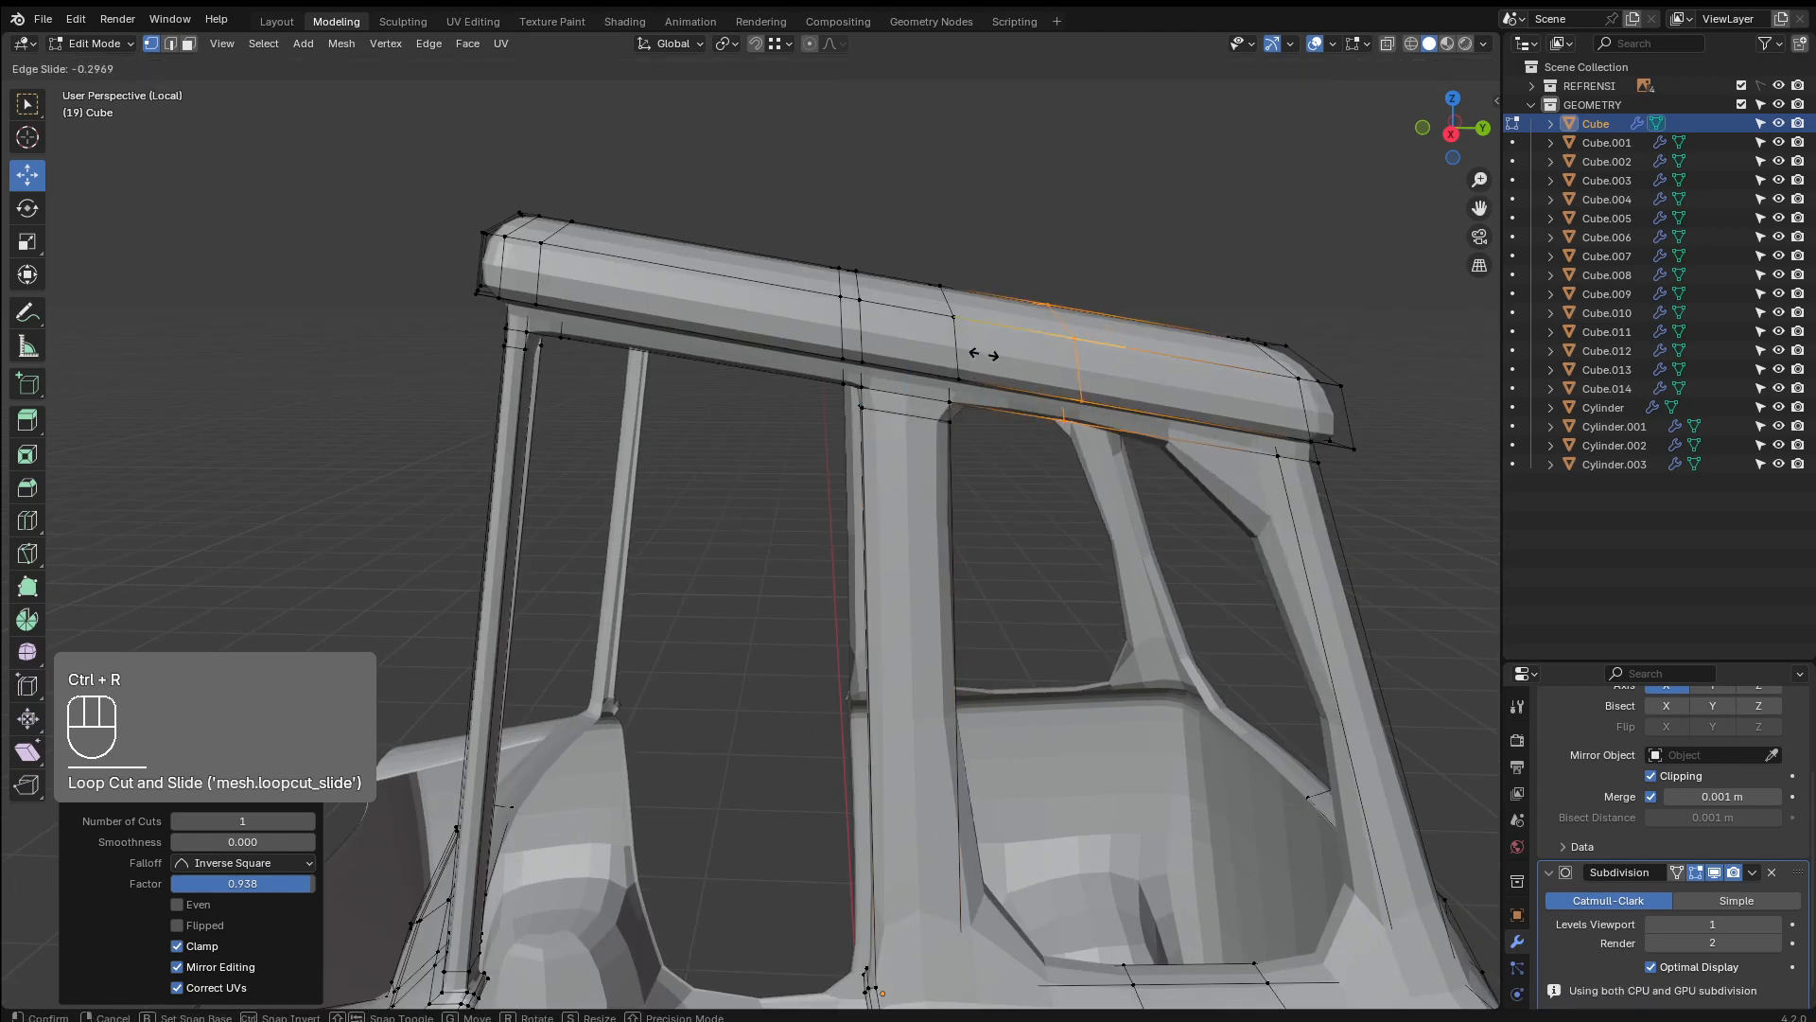
{"action": "left_click", "coordinate": [904, 347]}
Add a roof loop just ahead of the rear pillar with factor 0.876 and one near the rear pillar's upper end with factor 0.946
{"action": "middle_click_drag", "start_coordinate": [904, 347], "coordinate": [1059, 400]}
{"action": "key", "text": "ctrl+r"}
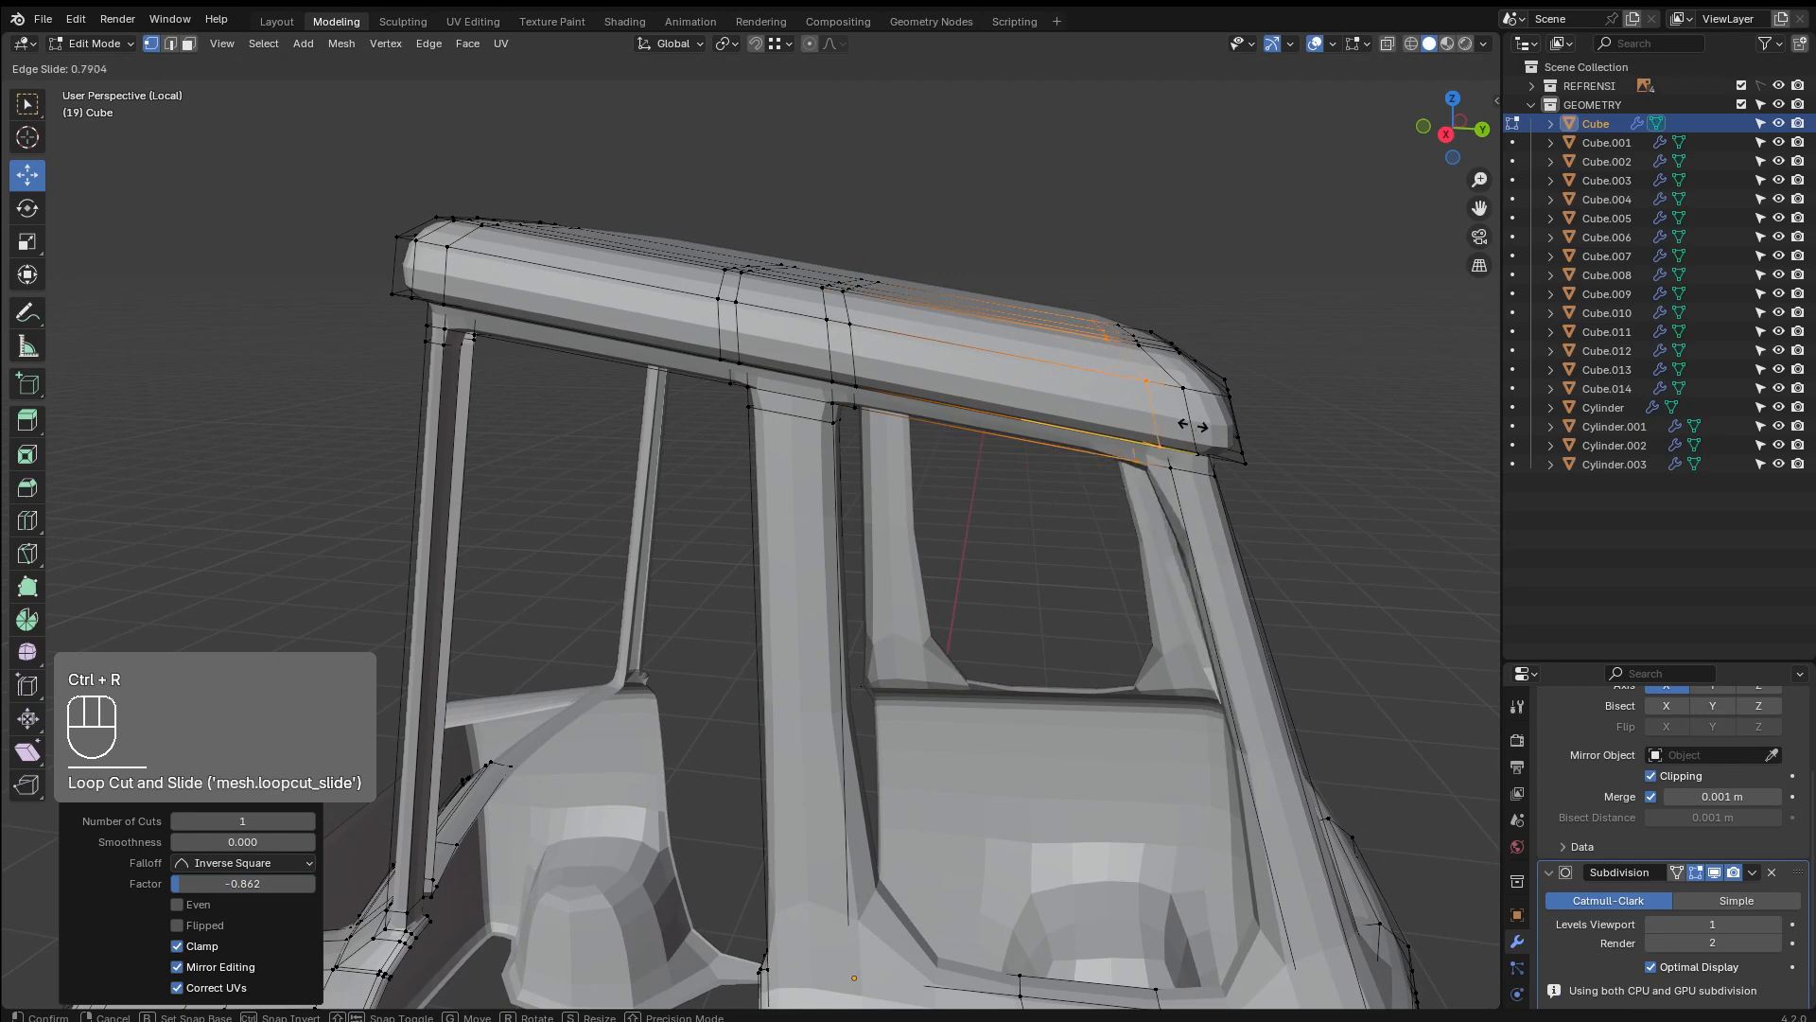
{"action": "left_click", "coordinate": [1204, 431]}
{"action": "middle_click_drag", "start_coordinate": [1205, 431], "coordinate": [1239, 572]}
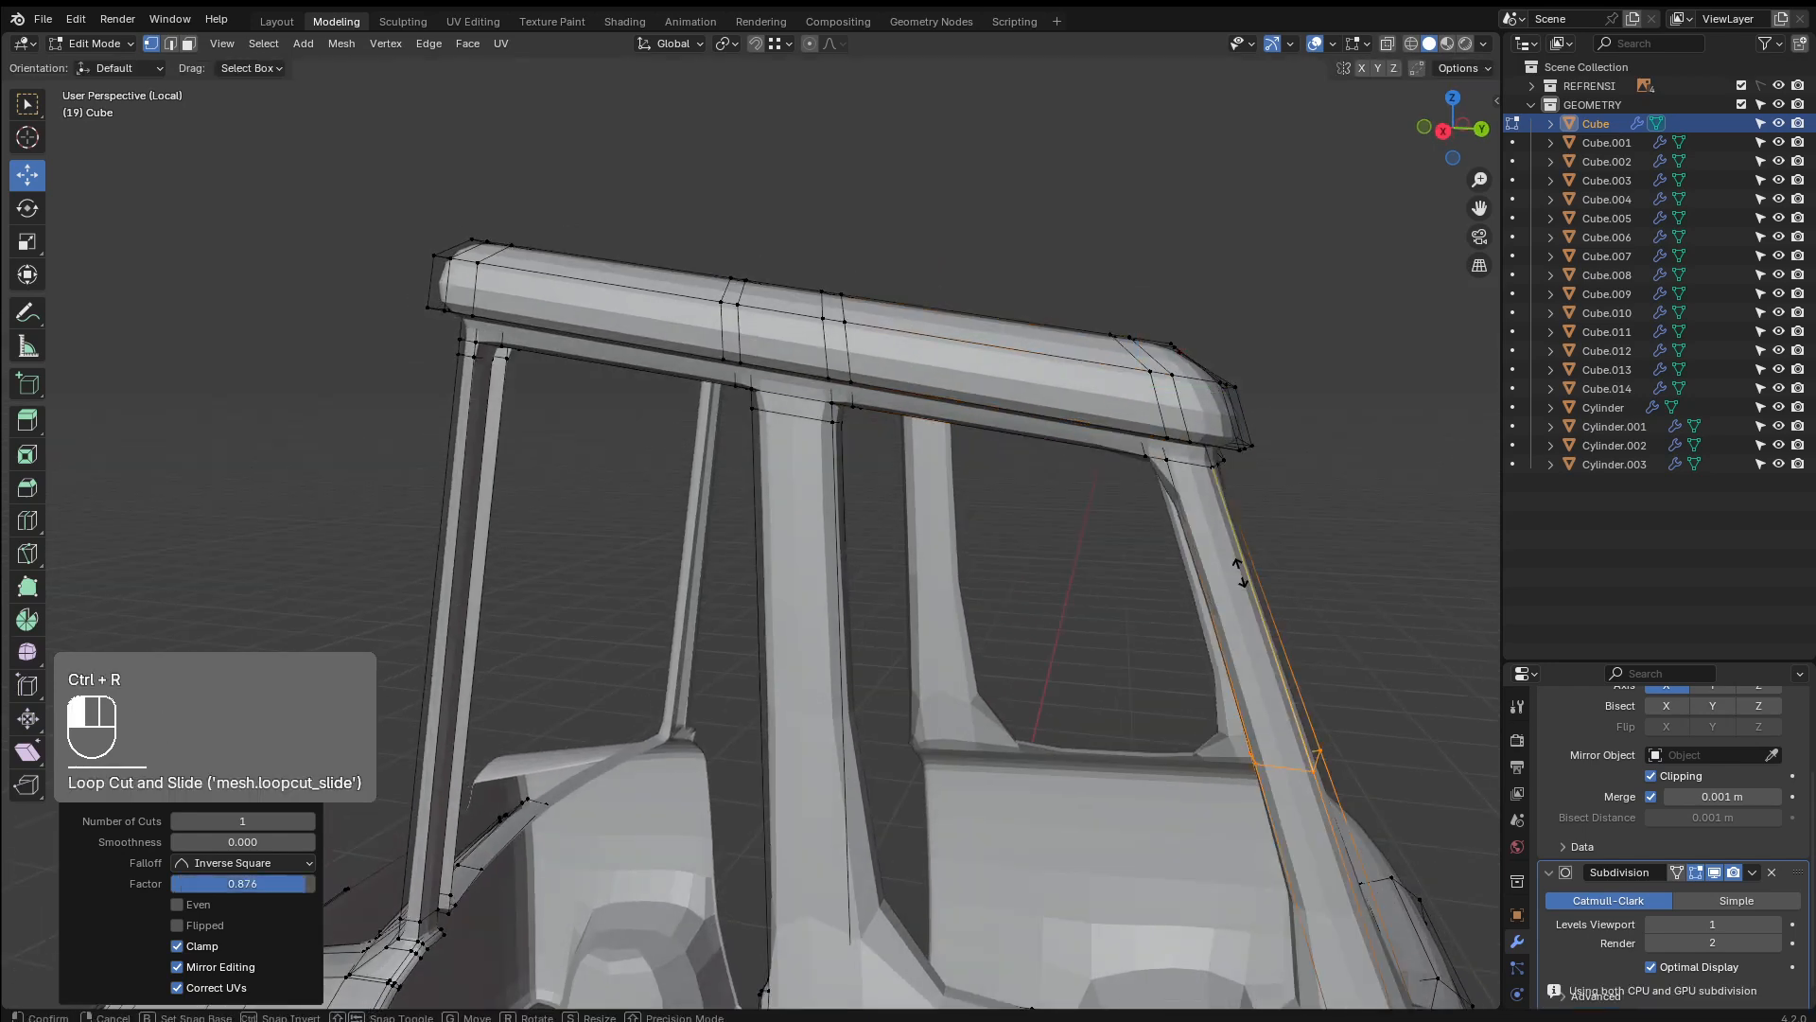
{"action": "left_click", "coordinate": [1250, 255]}
Add an edge loop around the middle pillar near its base, with a slide factor of 0.933
{"action": "middle_click_drag", "start_coordinate": [1022, 690], "coordinate": [1062, 495], "text": "shift"}
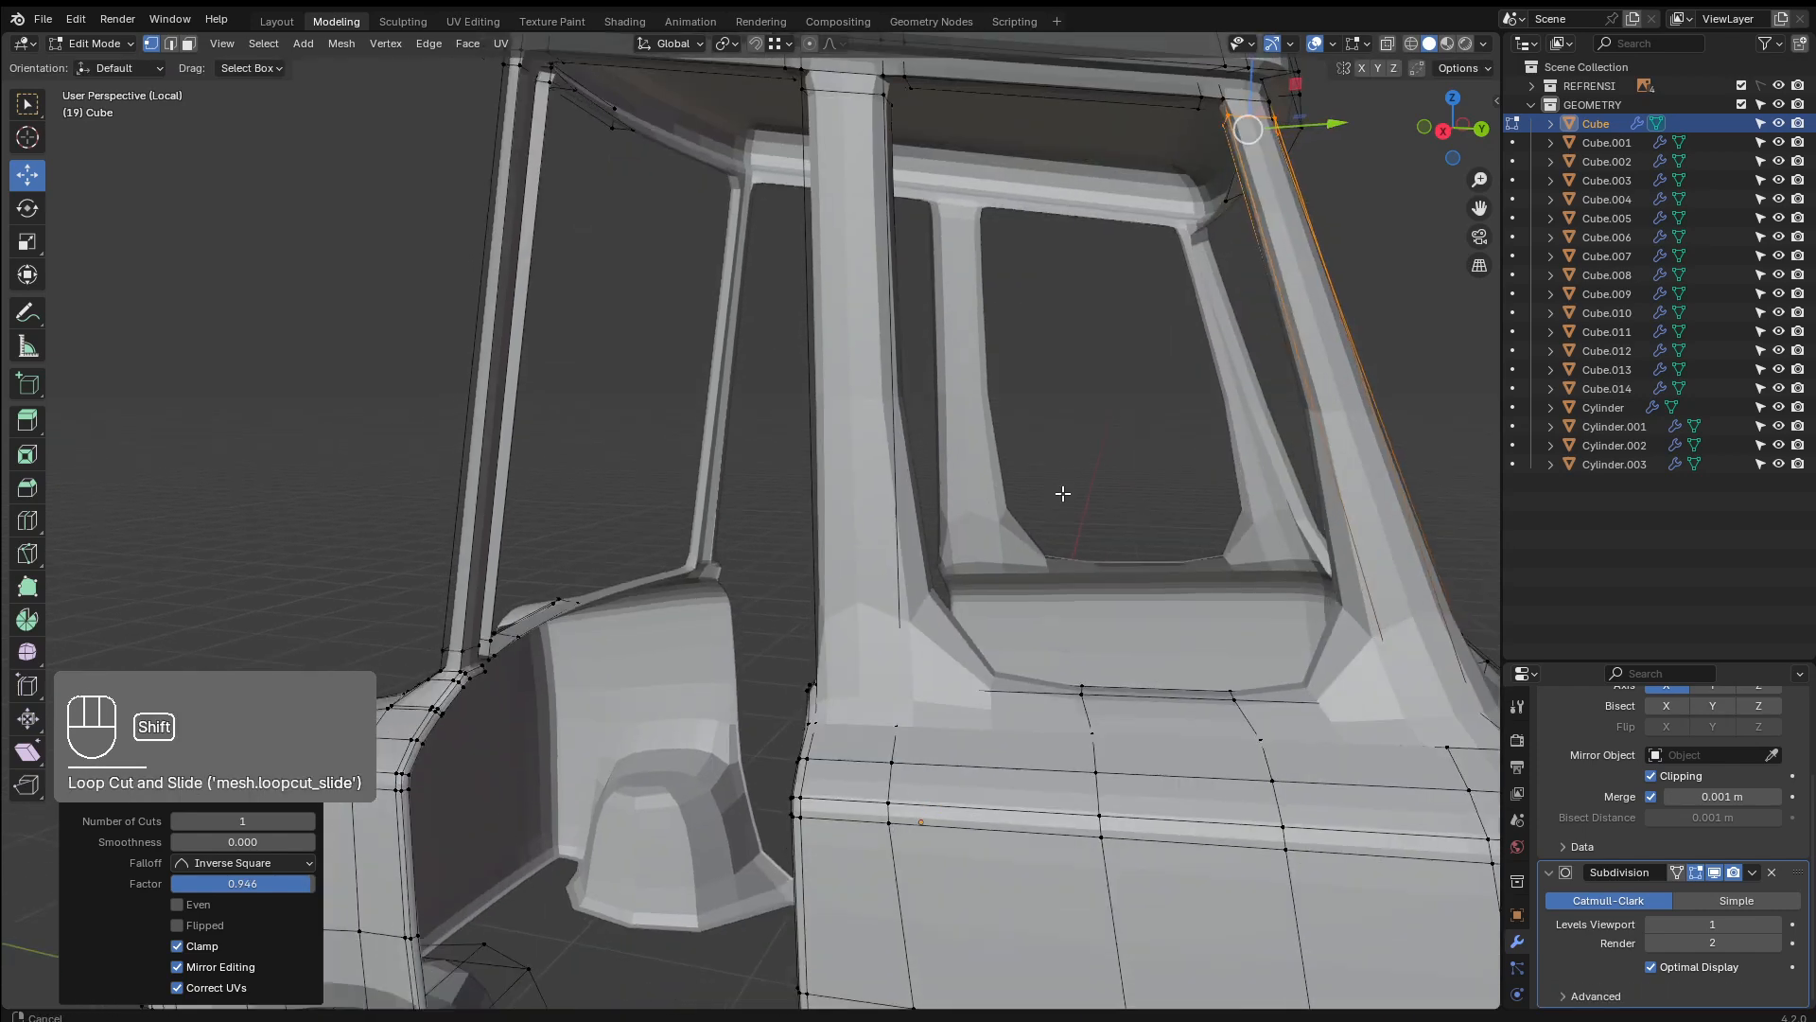
{"action": "key", "text": "ctrl+r"}
{"action": "left_click", "coordinate": [859, 414]}
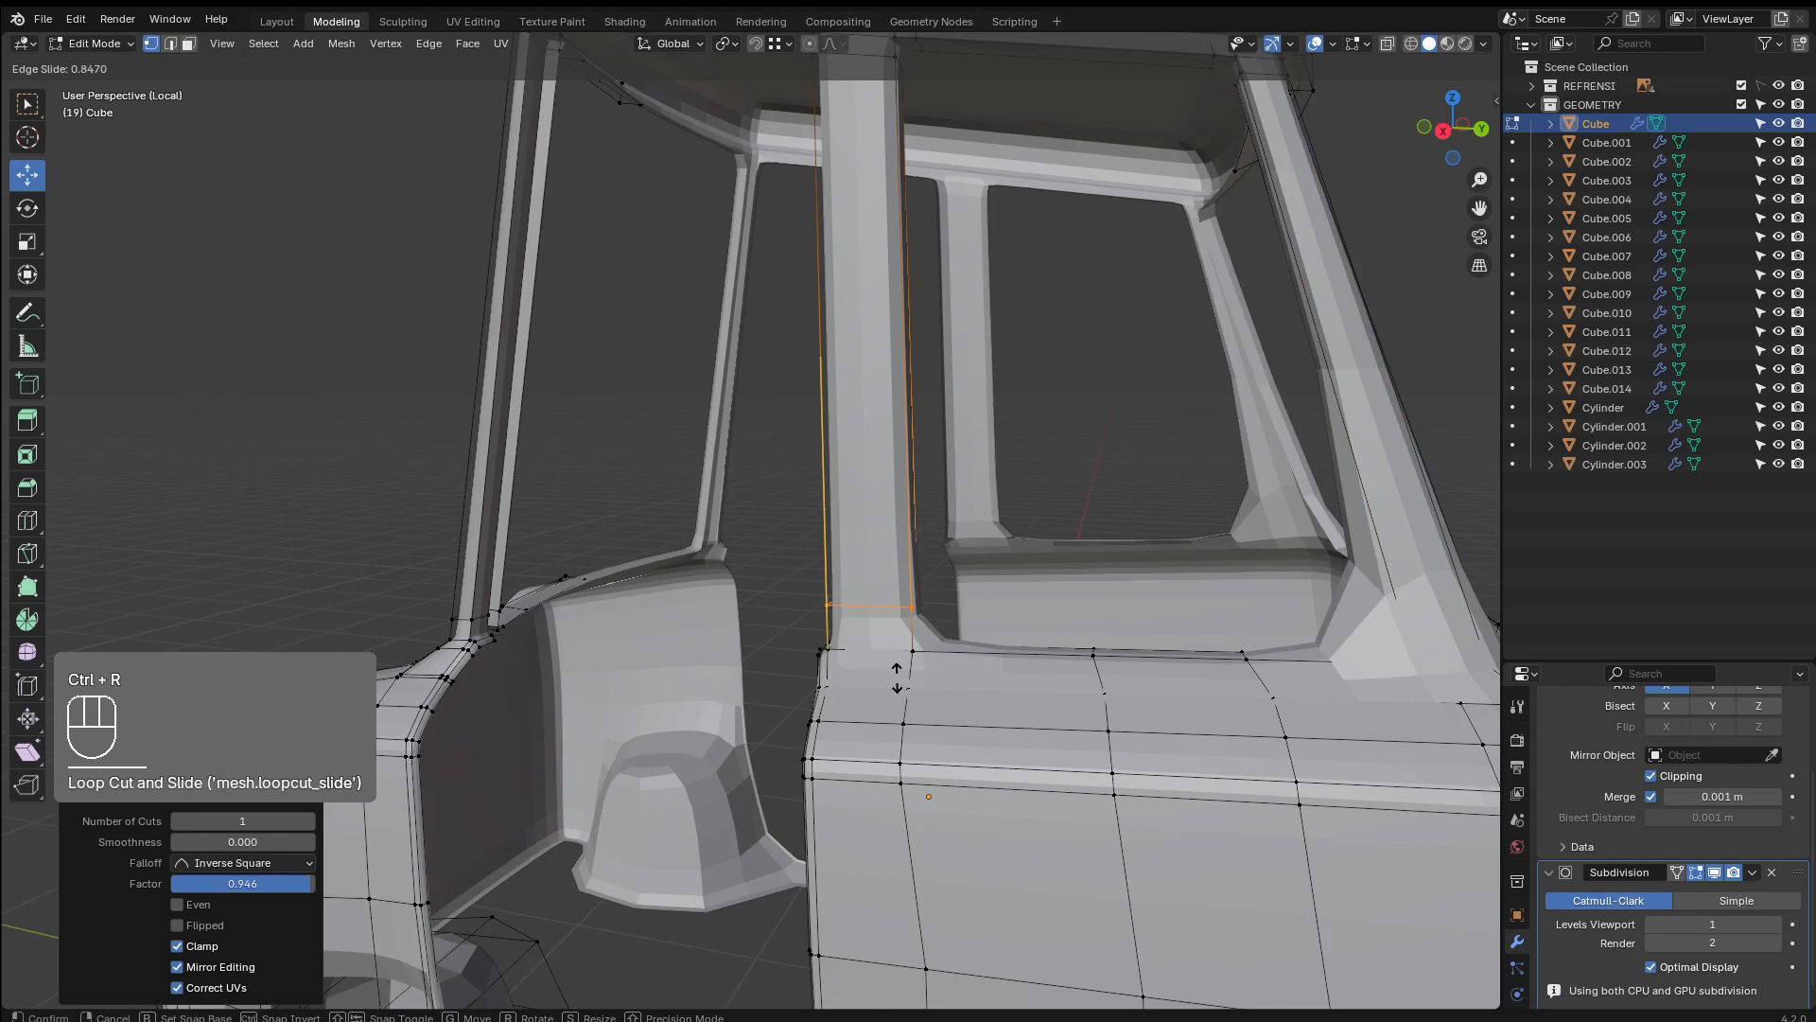
{"action": "left_click", "coordinate": [900, 695]}
{"action": "middle_click_drag", "start_coordinate": [1135, 548], "coordinate": [814, 545], "text": "shift"}
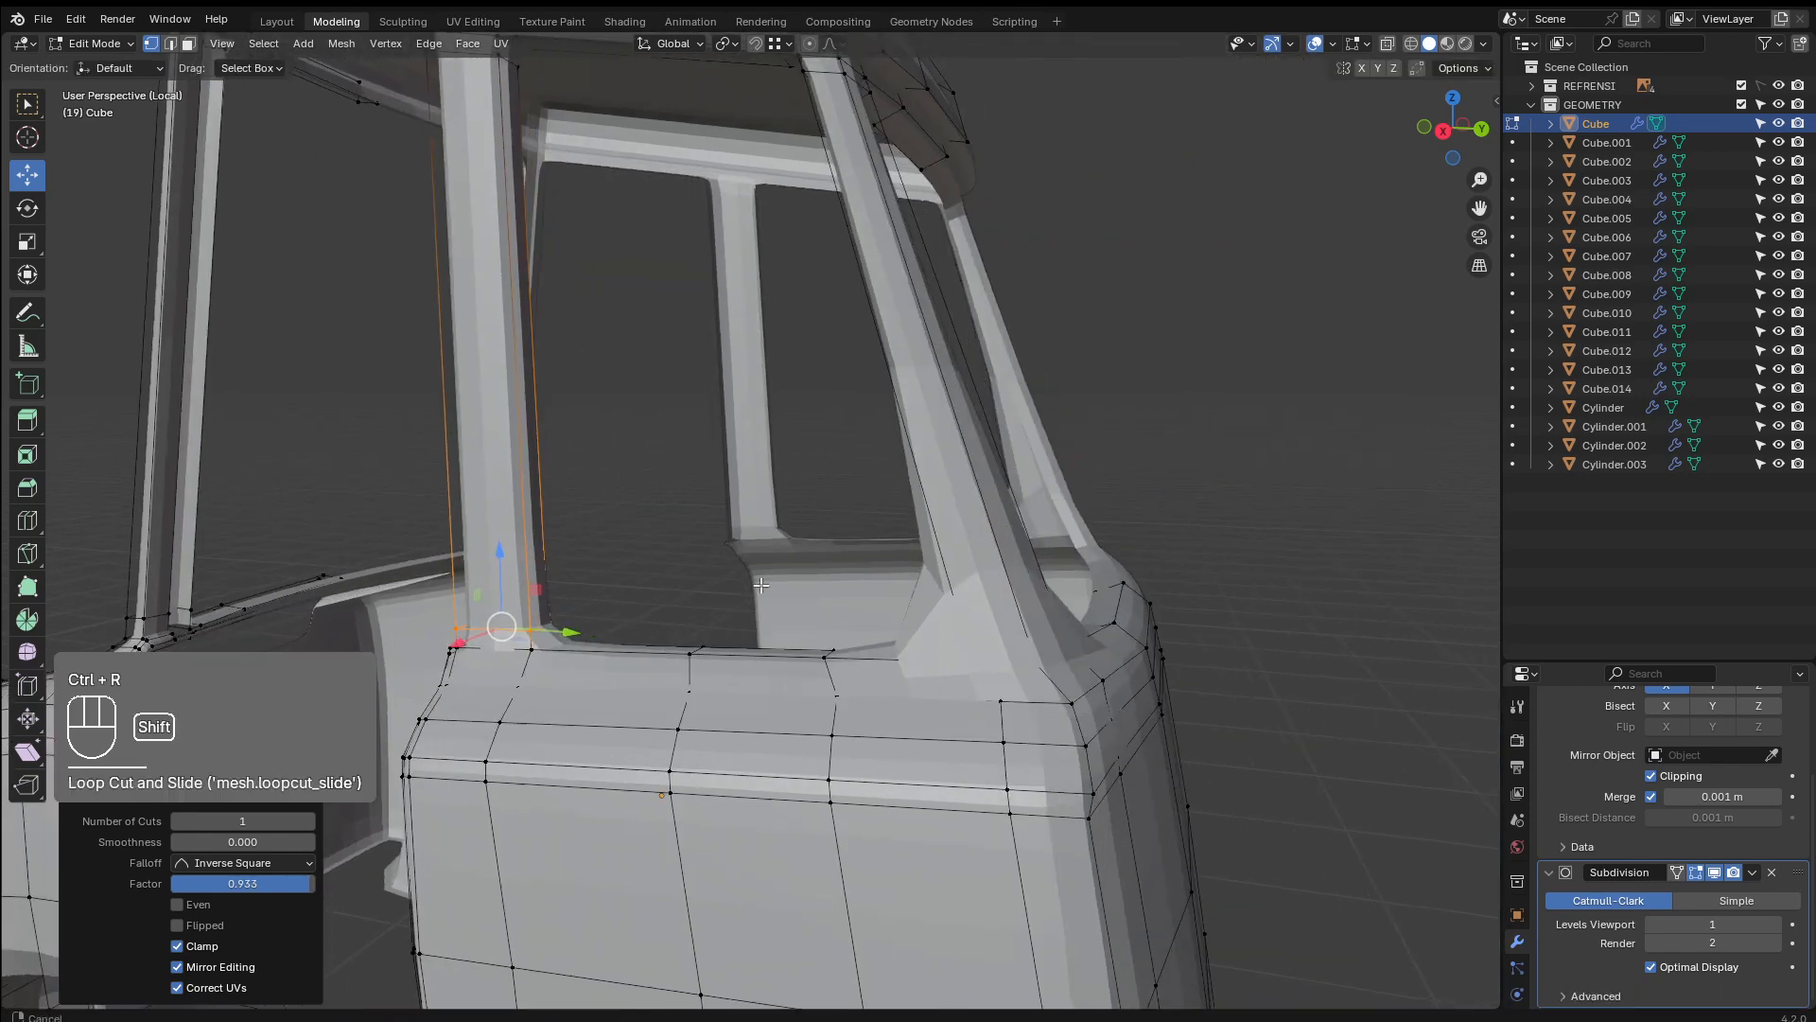
Add an edge loop around the rear pillar near its base, with a slide factor of 0.938
{"action": "key", "text": "ctrl+r"}
{"action": "left_click", "coordinate": [938, 454]}
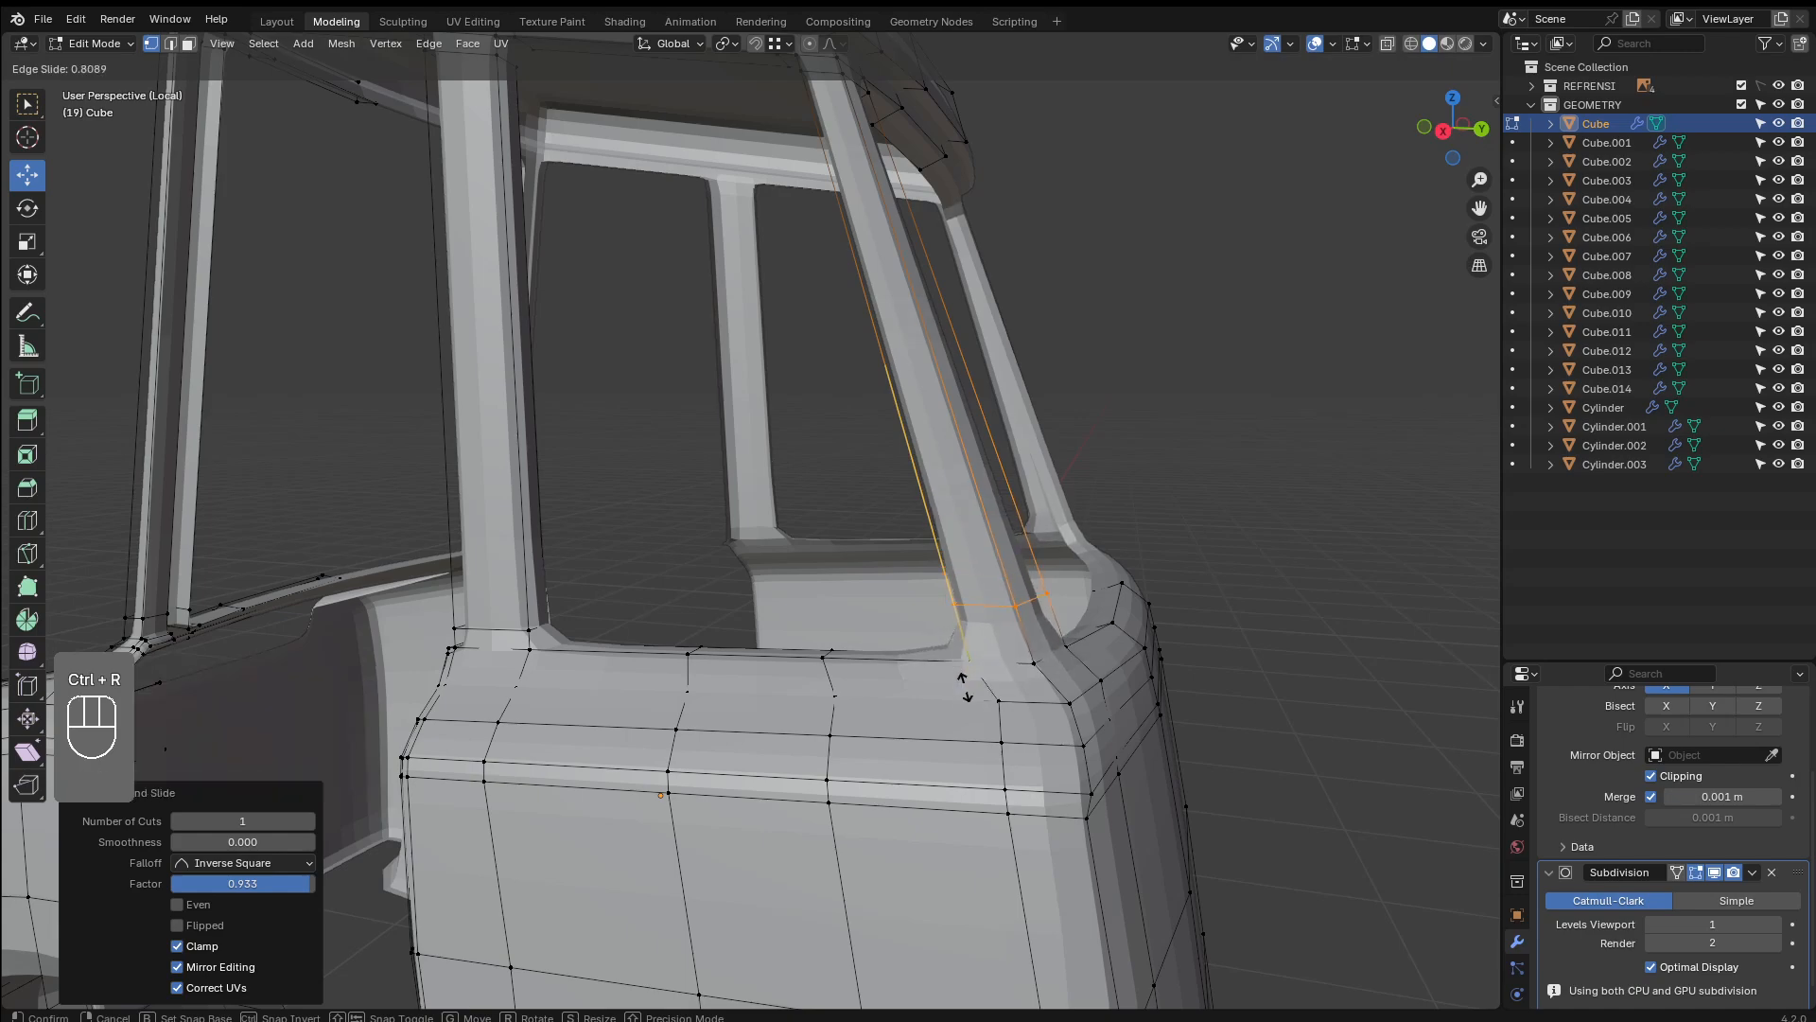
{"action": "left_click", "coordinate": [973, 719]}
{"action": "scroll", "coordinate": [984, 715], "scroll_direction": "down", "scroll_amount": 4}
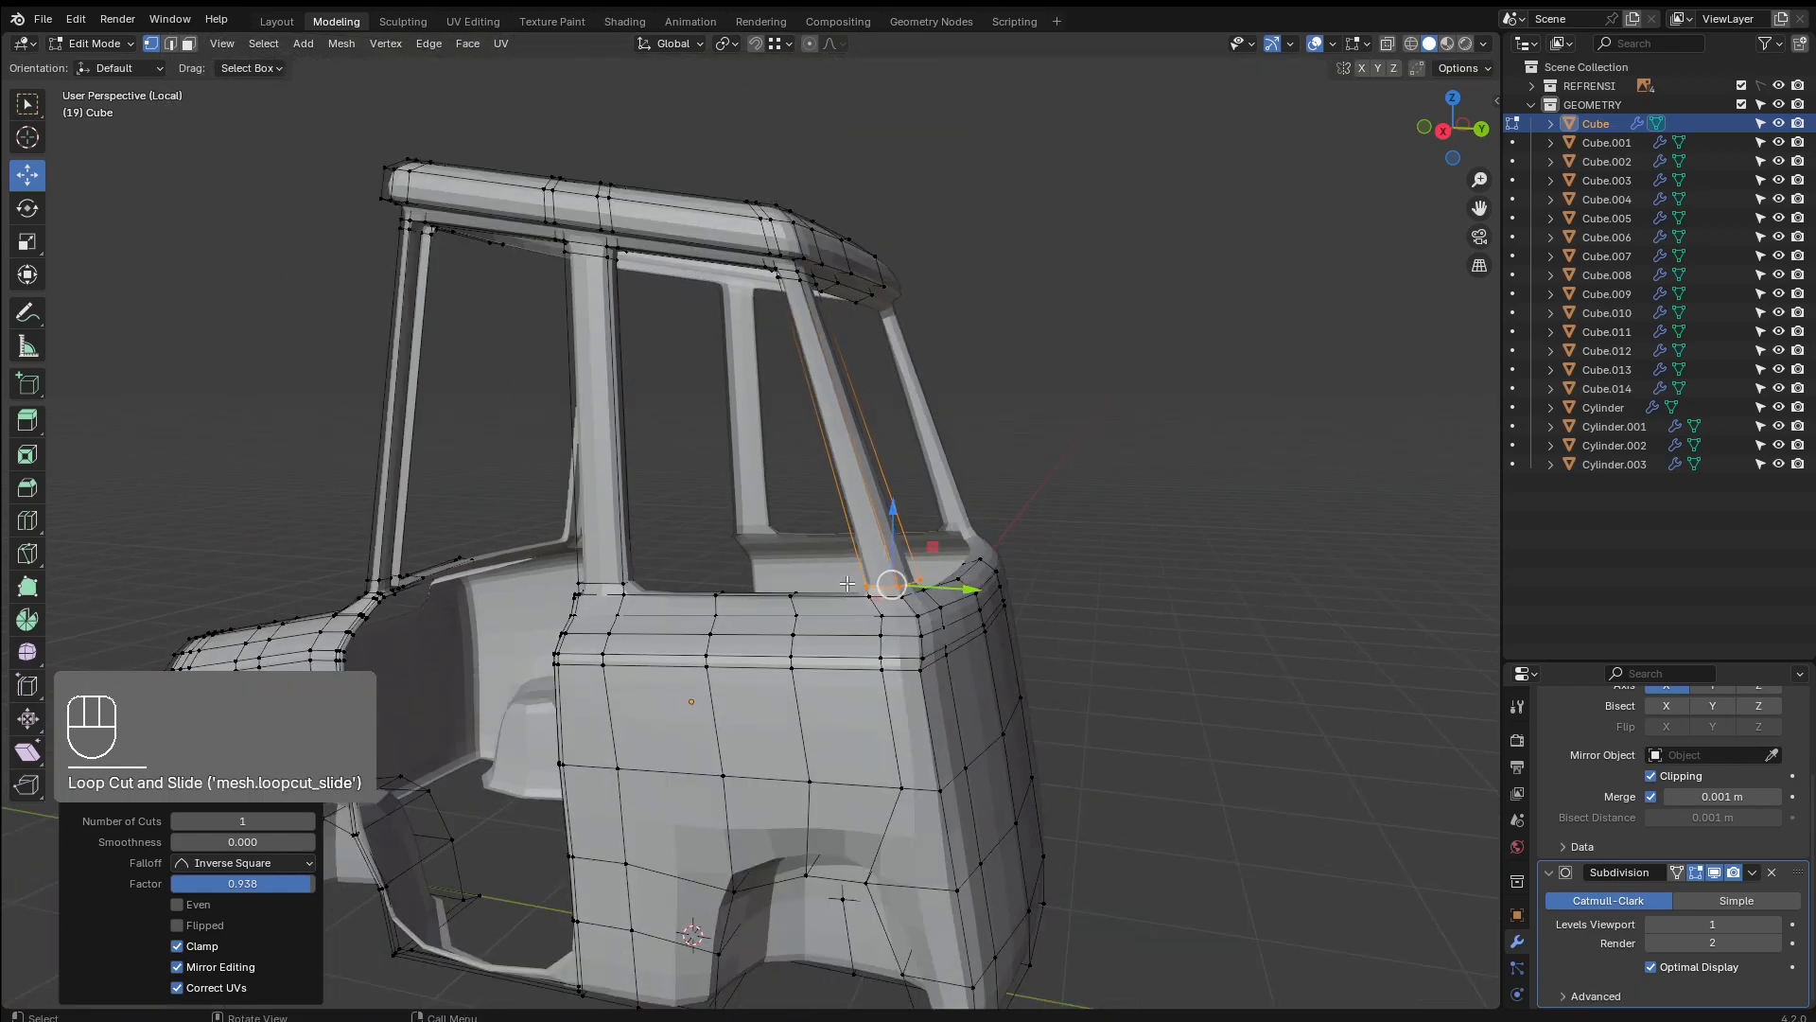
Add a vertical edge loop down the body's rear panel, slid close to the base of the rear pillar
{"action": "middle_click_drag", "start_coordinate": [1164, 682], "coordinate": [1017, 738]}
{"action": "scroll", "coordinate": [1088, 738], "scroll_direction": "up", "scroll_amount": 5}
{"action": "middle_click_drag", "start_coordinate": [1315, 766], "coordinate": [1081, 666], "text": "shift"}
{"action": "key", "text": "ctrl+r"}
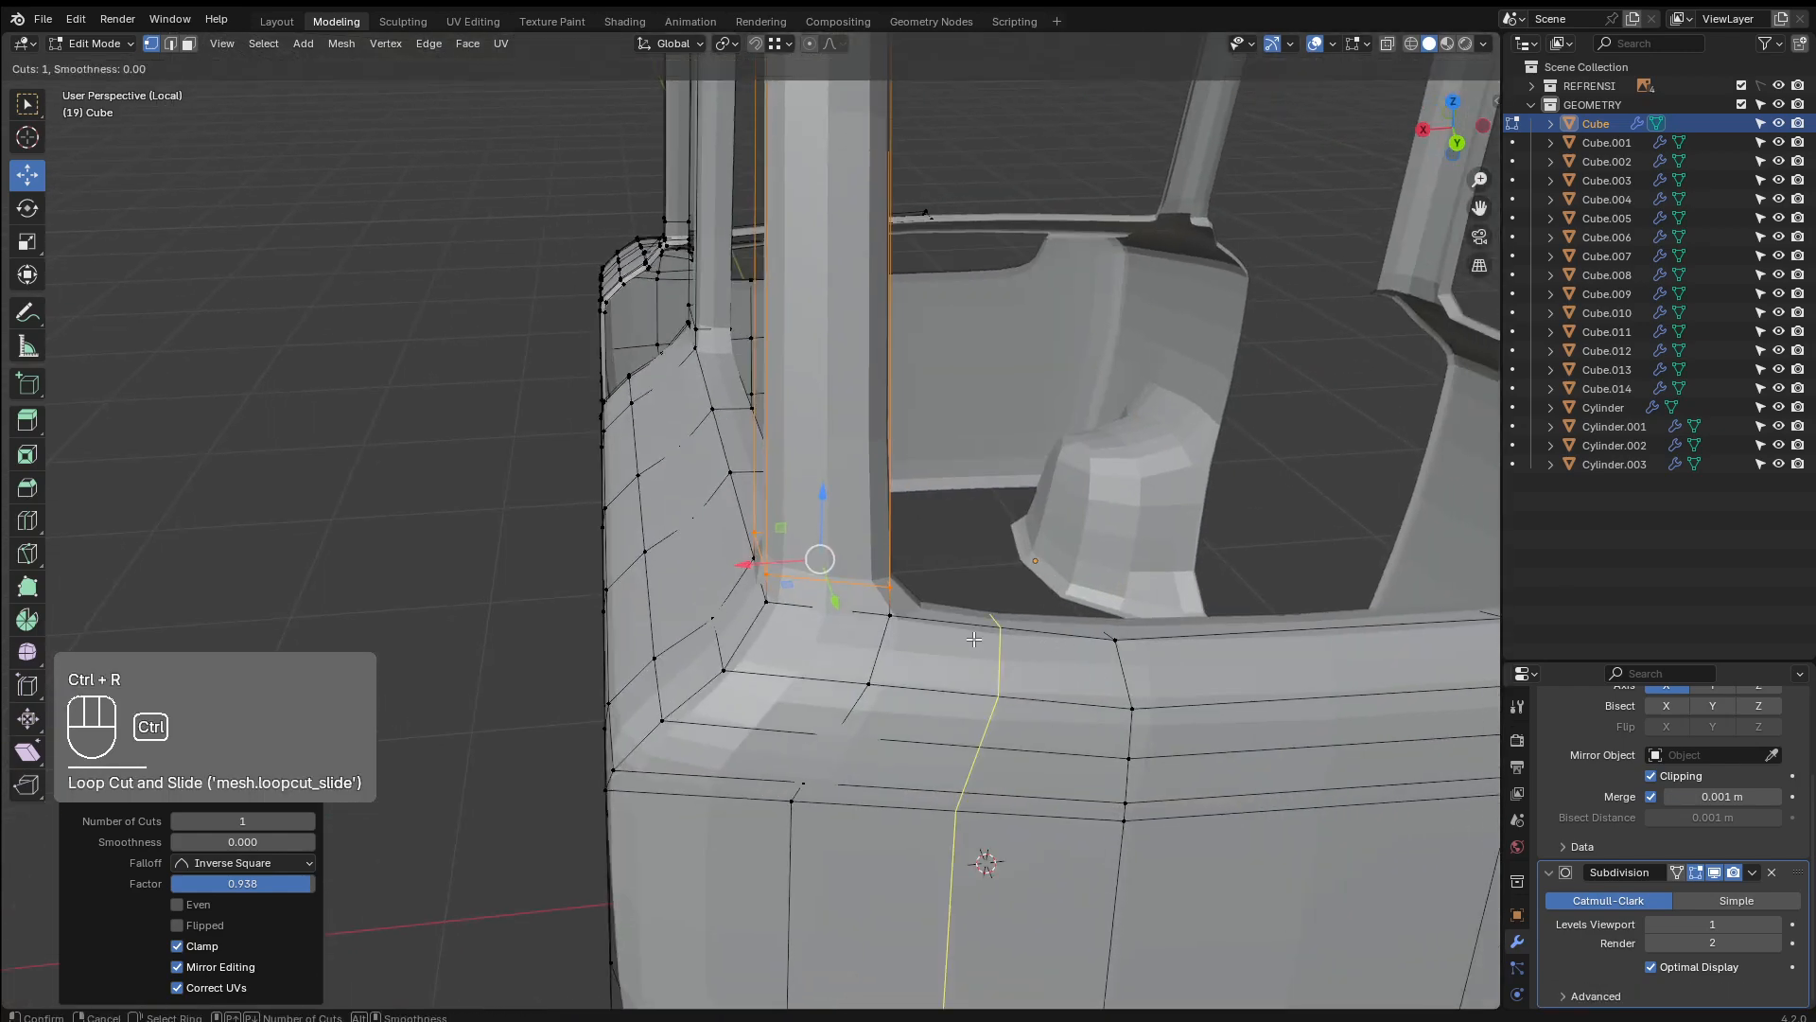
{"action": "left_click", "coordinate": [964, 648]}
{"action": "left_click", "coordinate": [923, 661]}
{"action": "key", "text": "Tab"}
Apply Shade Smooth to the car body
{"action": "scroll", "coordinate": [879, 685], "scroll_direction": "down", "scroll_amount": 6}
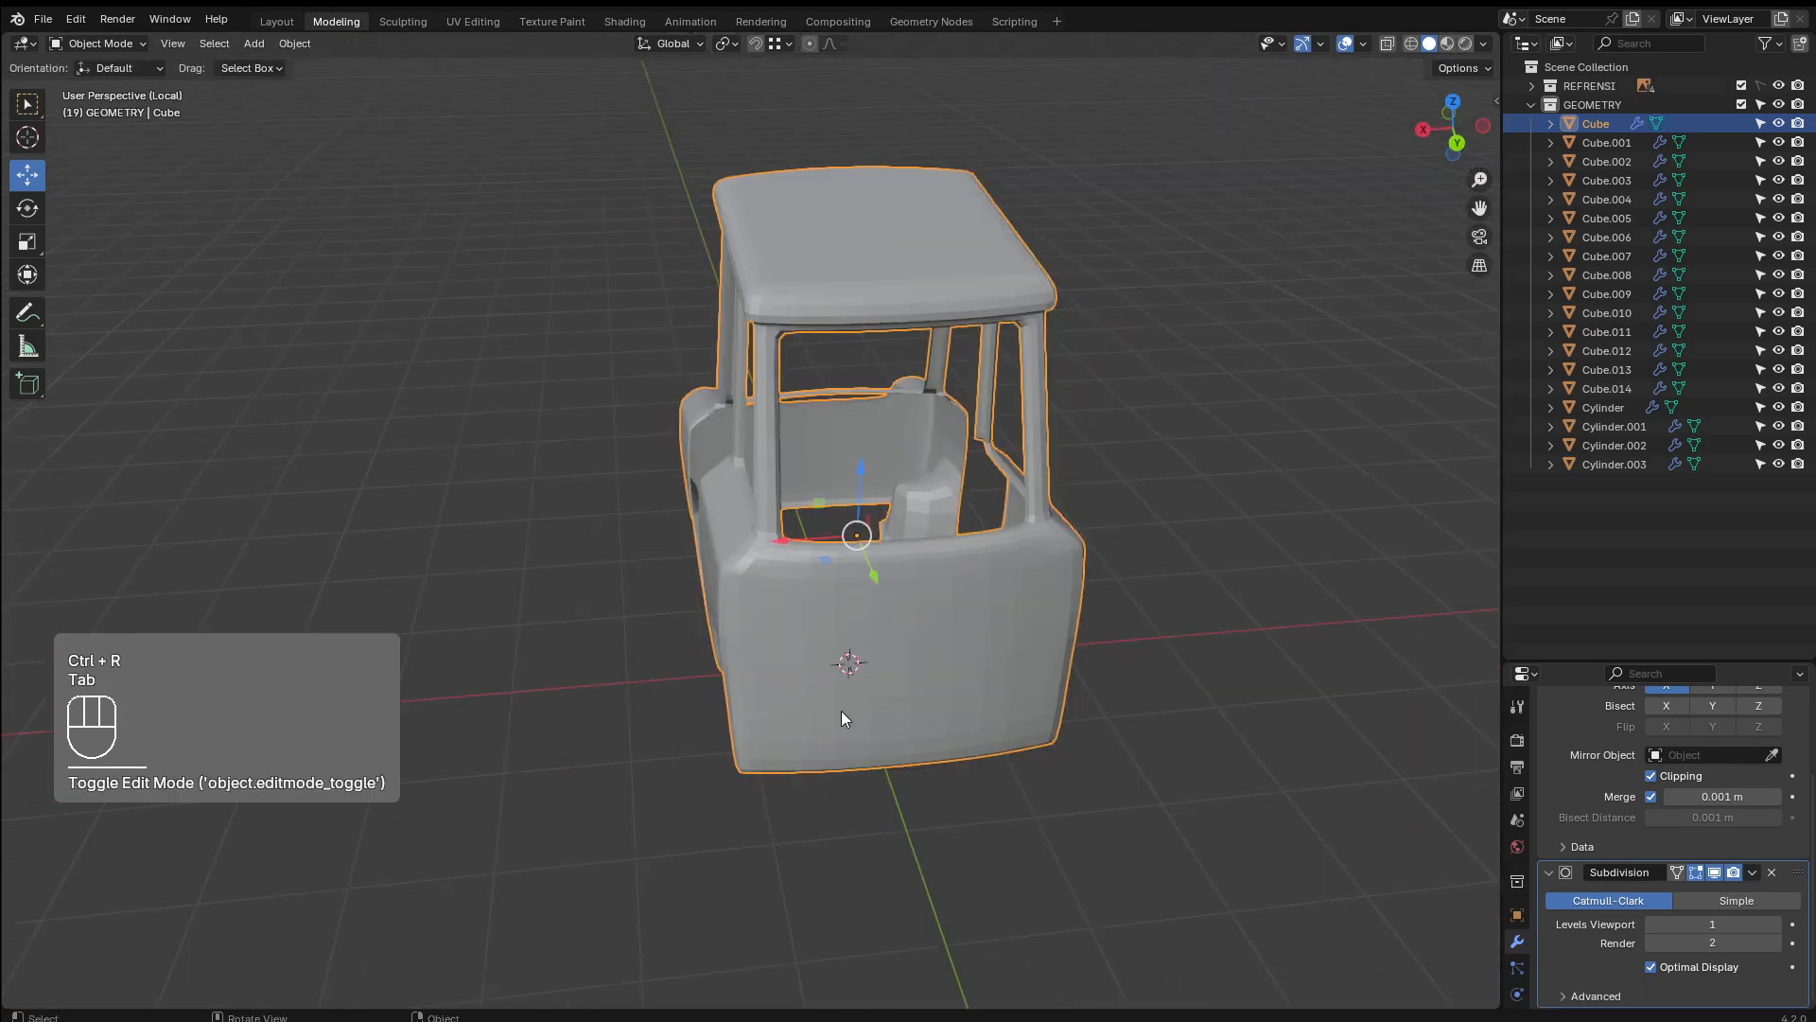
{"action": "middle_click_drag", "start_coordinate": [842, 711], "coordinate": [883, 407]}
{"action": "scroll", "coordinate": [855, 480], "scroll_direction": "up", "scroll_amount": 2}
{"action": "middle_click_drag", "start_coordinate": [855, 481], "coordinate": [906, 457], "text": "shift"}
{"action": "scroll", "coordinate": [955, 620], "scroll_direction": "up", "scroll_amount": 4}
{"action": "left_click", "coordinate": [1012, 549]}
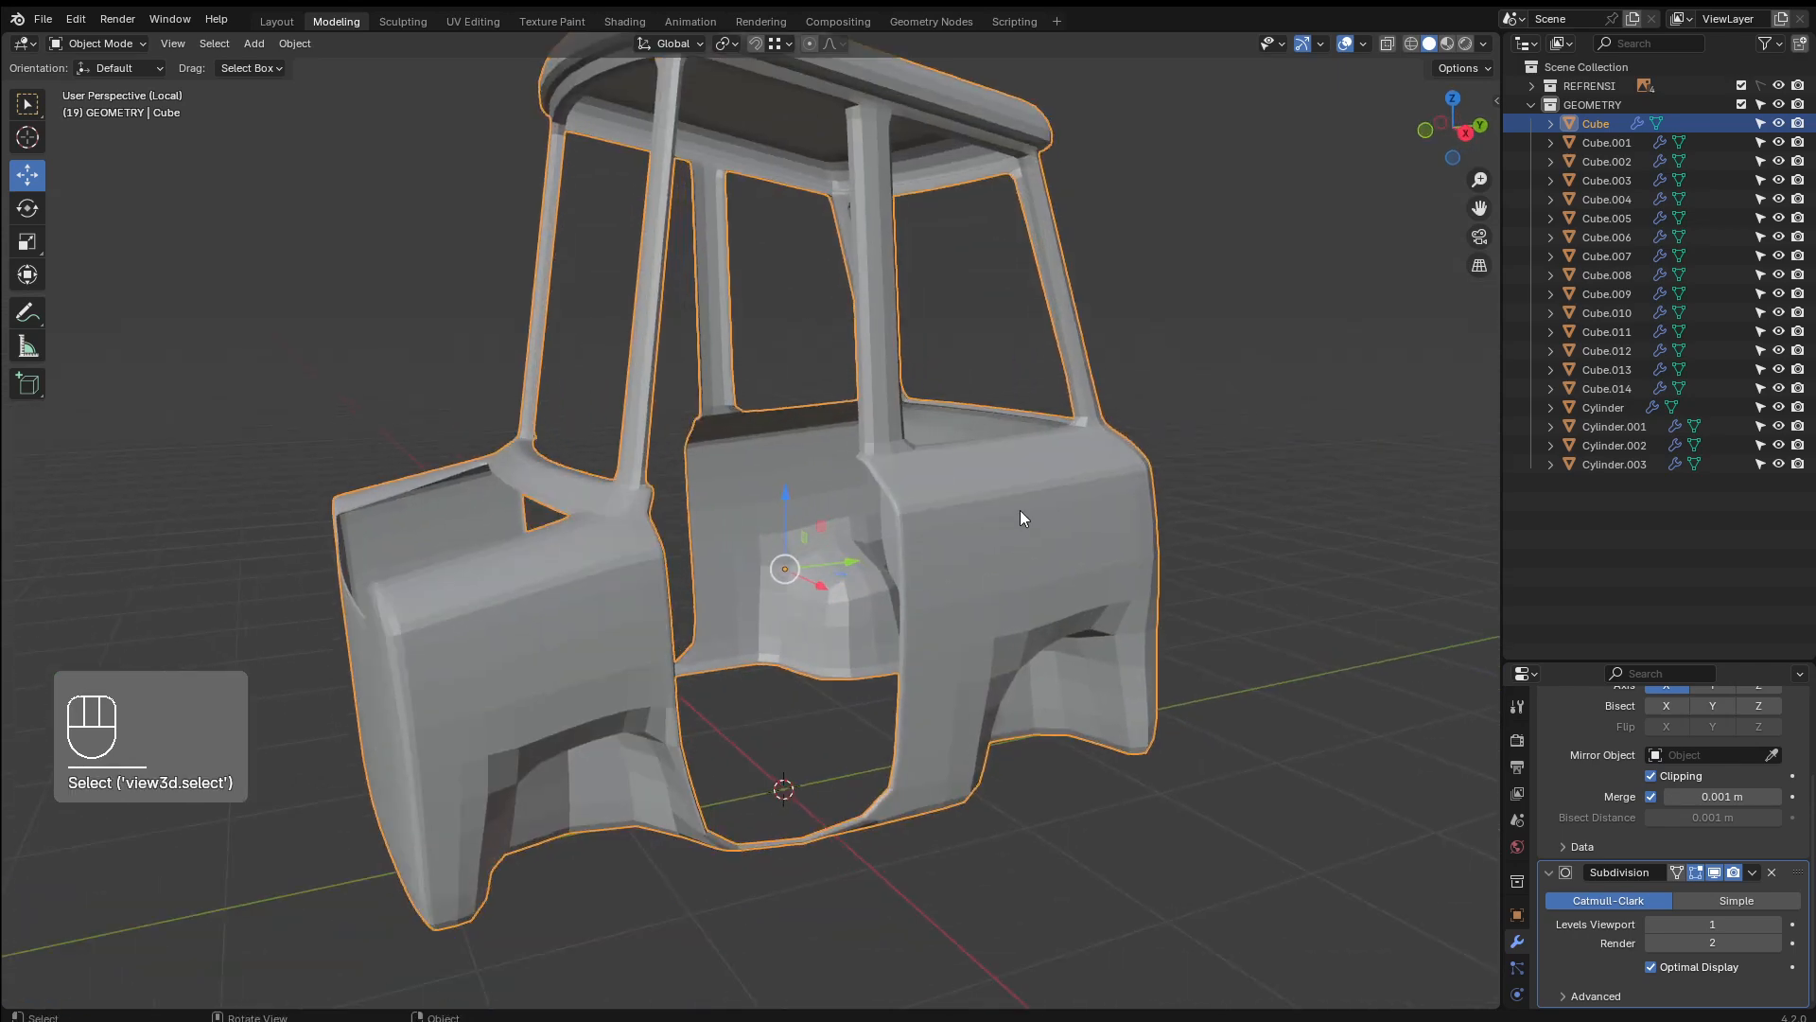
{"action": "right_click", "coordinate": [1020, 509]}
{"action": "right_click", "coordinate": [1053, 481]}
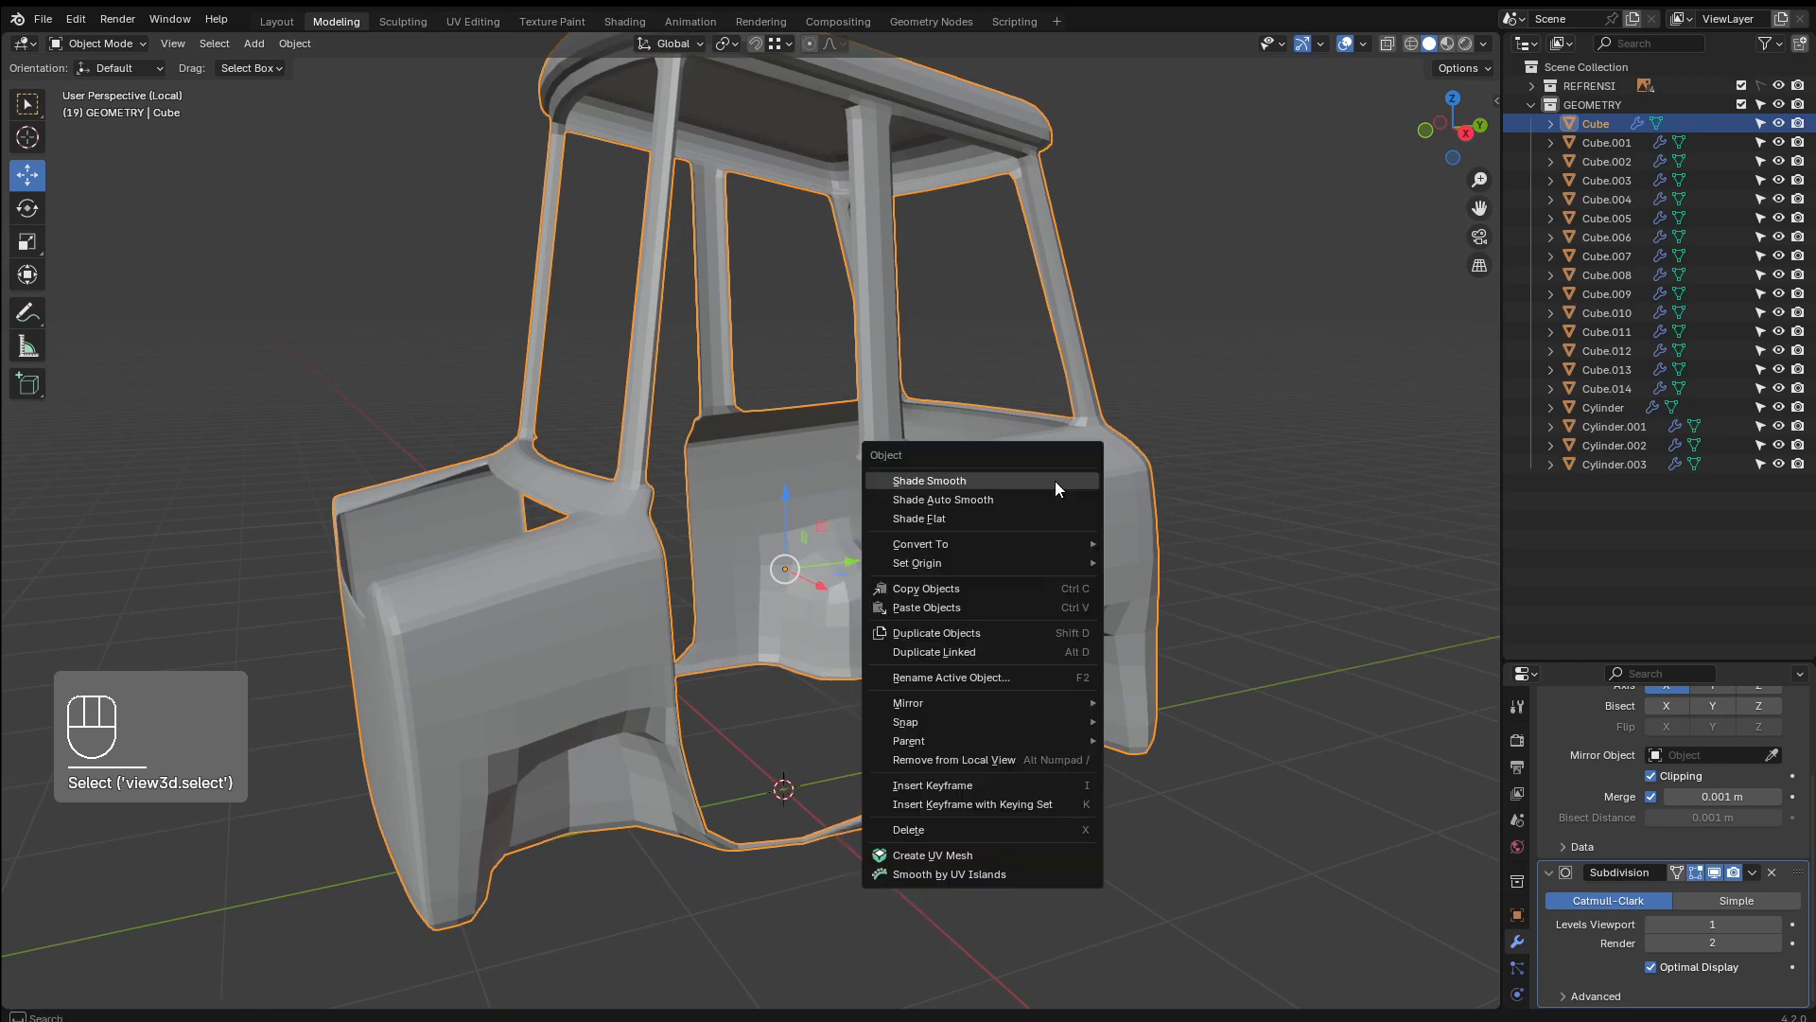
{"action": "left_click", "coordinate": [1054, 481]}
{"action": "left_click", "coordinate": [1192, 426]}
Add two edge loops inside the front wheel well, one near its outer edge with factor 0.923 and one near its inner edge with factor 0.739
{"action": "scroll", "coordinate": [957, 519], "scroll_direction": "down", "scroll_amount": 4}
{"action": "middle_click_drag", "start_coordinate": [957, 519], "coordinate": [635, 405]}
{"action": "left_click", "coordinate": [920, 524]}
{"action": "key", "text": "Tab"}
{"action": "scroll", "coordinate": [746, 559], "scroll_direction": "up", "scroll_amount": 3}
{"action": "scroll", "coordinate": [747, 559], "scroll_direction": "up", "scroll_amount": 2}
{"action": "key", "text": "Tab"}
{"action": "key", "text": "Tab"}
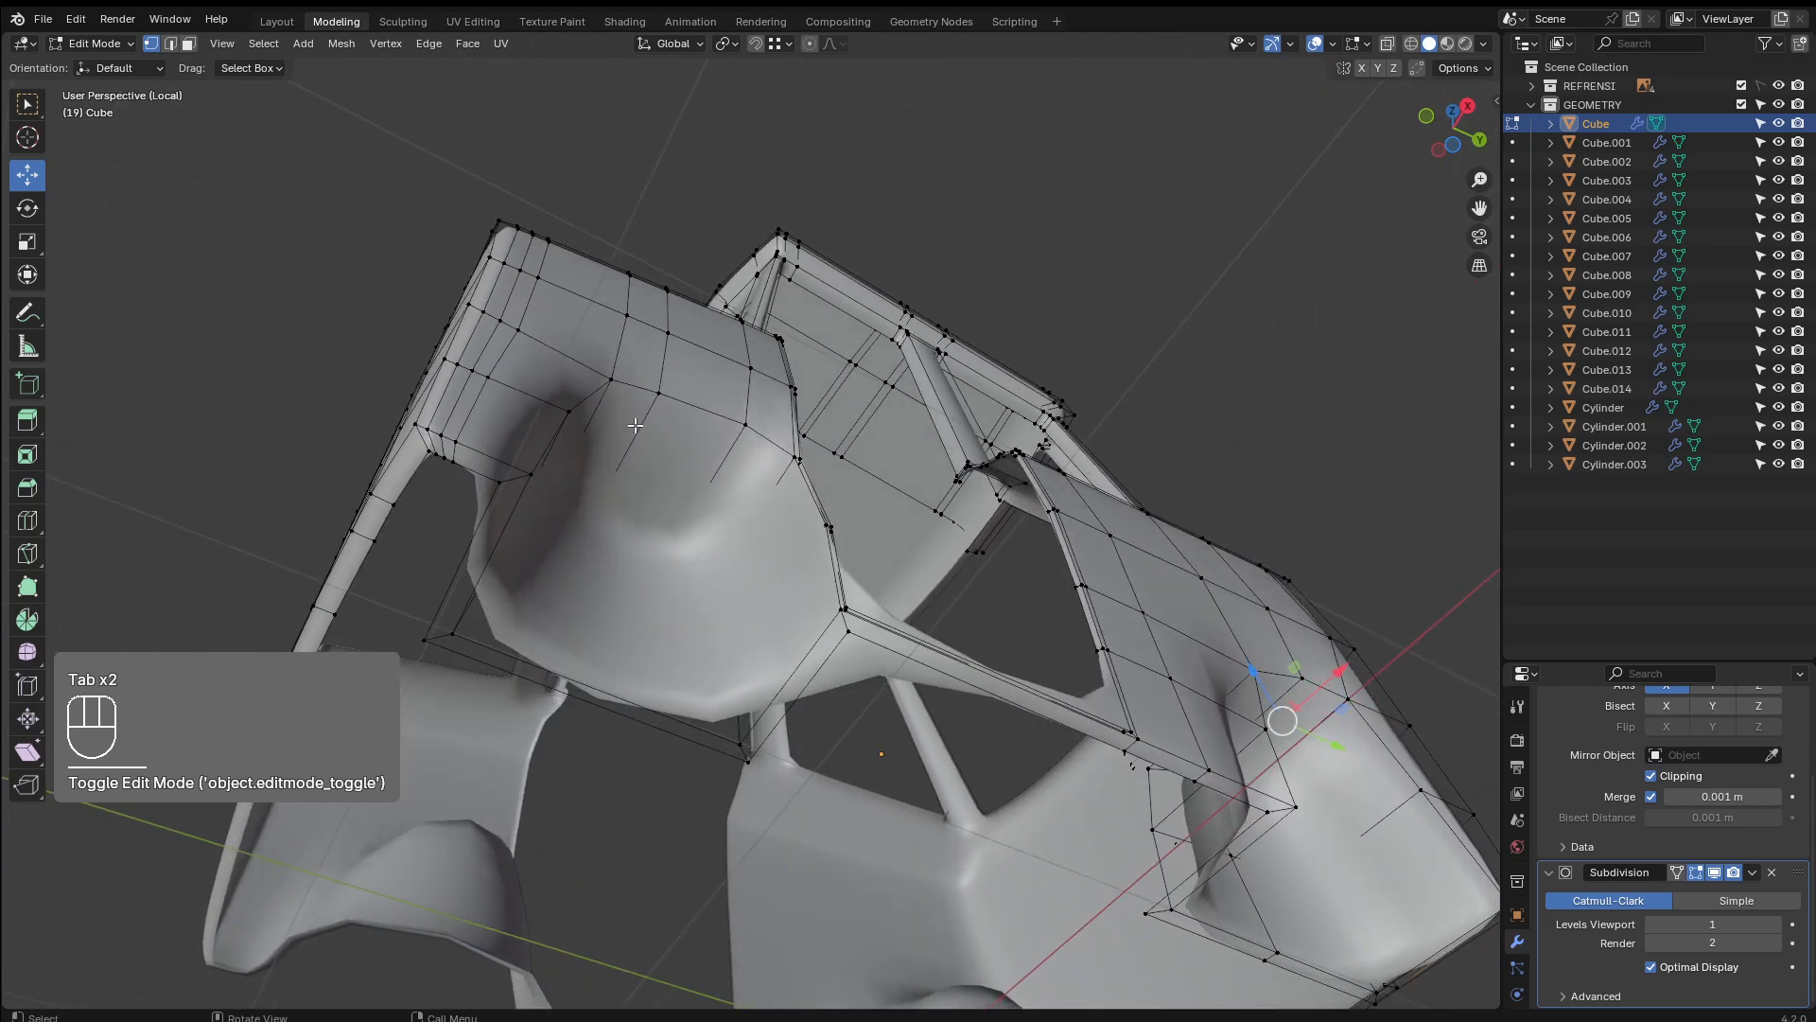
{"action": "key", "text": "ctrl+r"}
{"action": "left_click", "coordinate": [638, 402]}
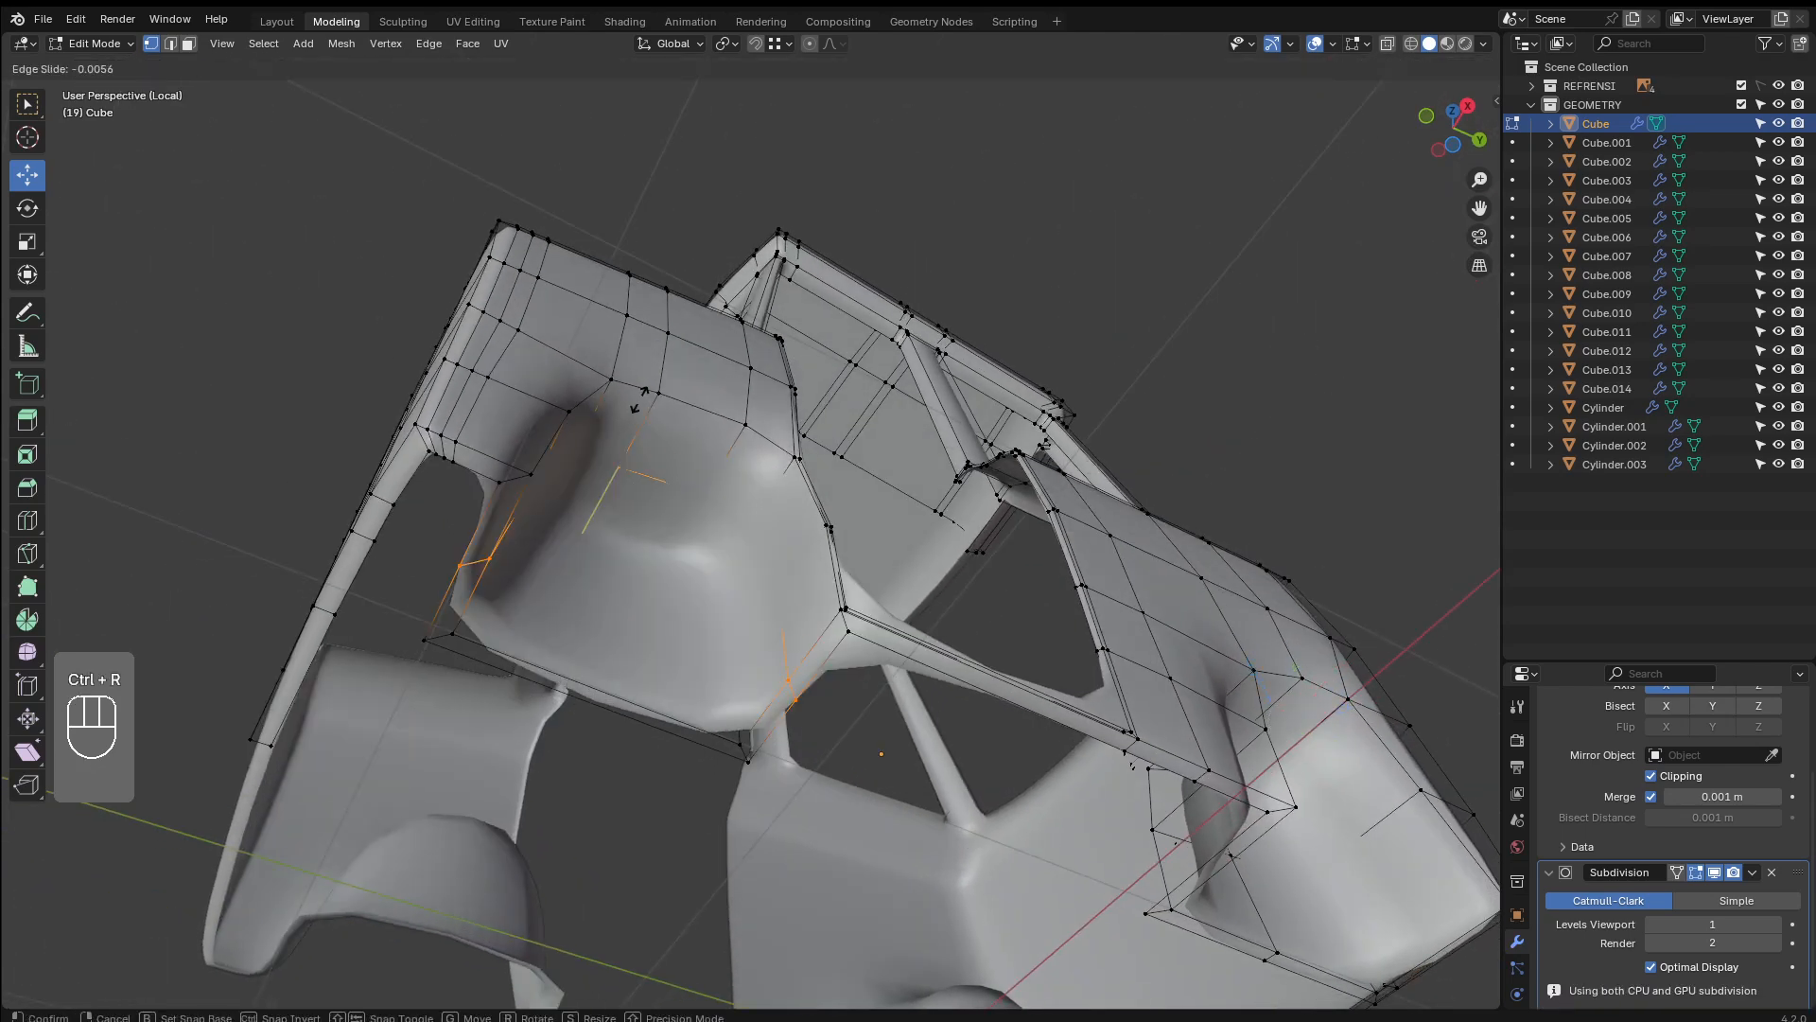
{"action": "left_click", "coordinate": [665, 348]}
{"action": "left_click", "coordinate": [476, 568]}
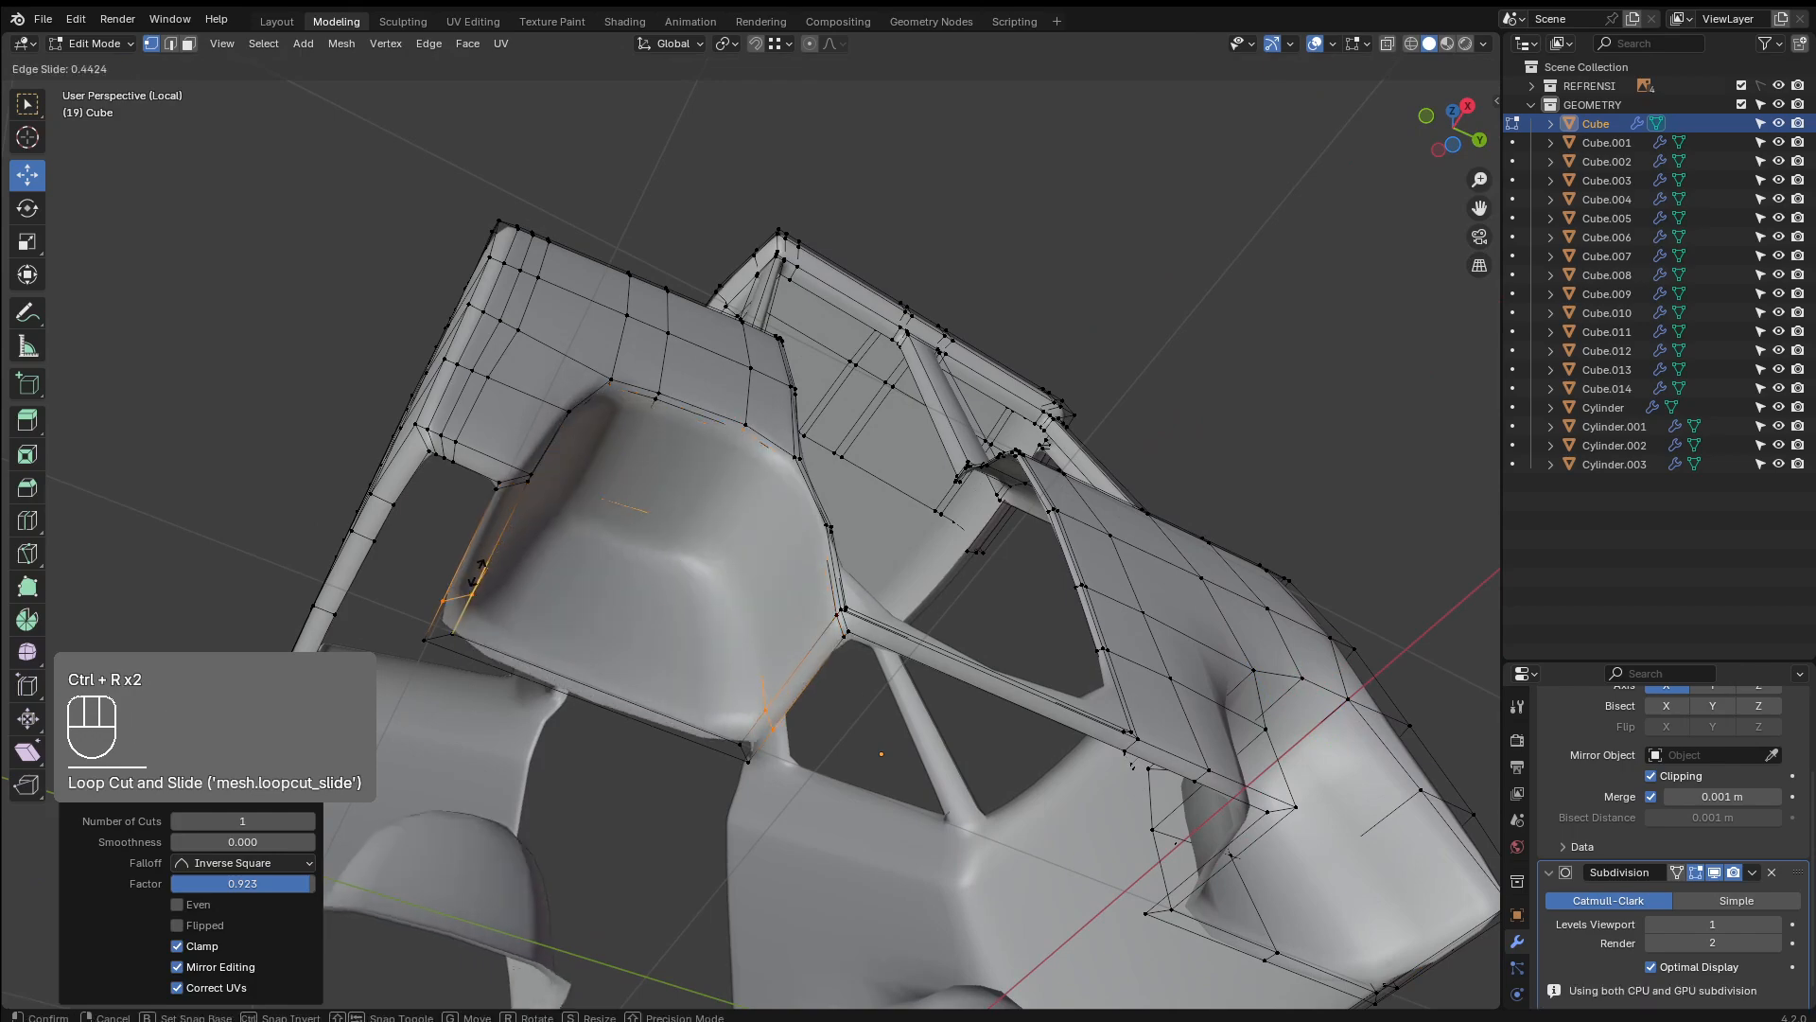
{"action": "left_click", "coordinate": [472, 590]}
Add an edge loop near the outer edge of the rear wheel well and another near its inner edge with factor 0.690
{"action": "middle_click_drag", "start_coordinate": [472, 589], "coordinate": [861, 598]}
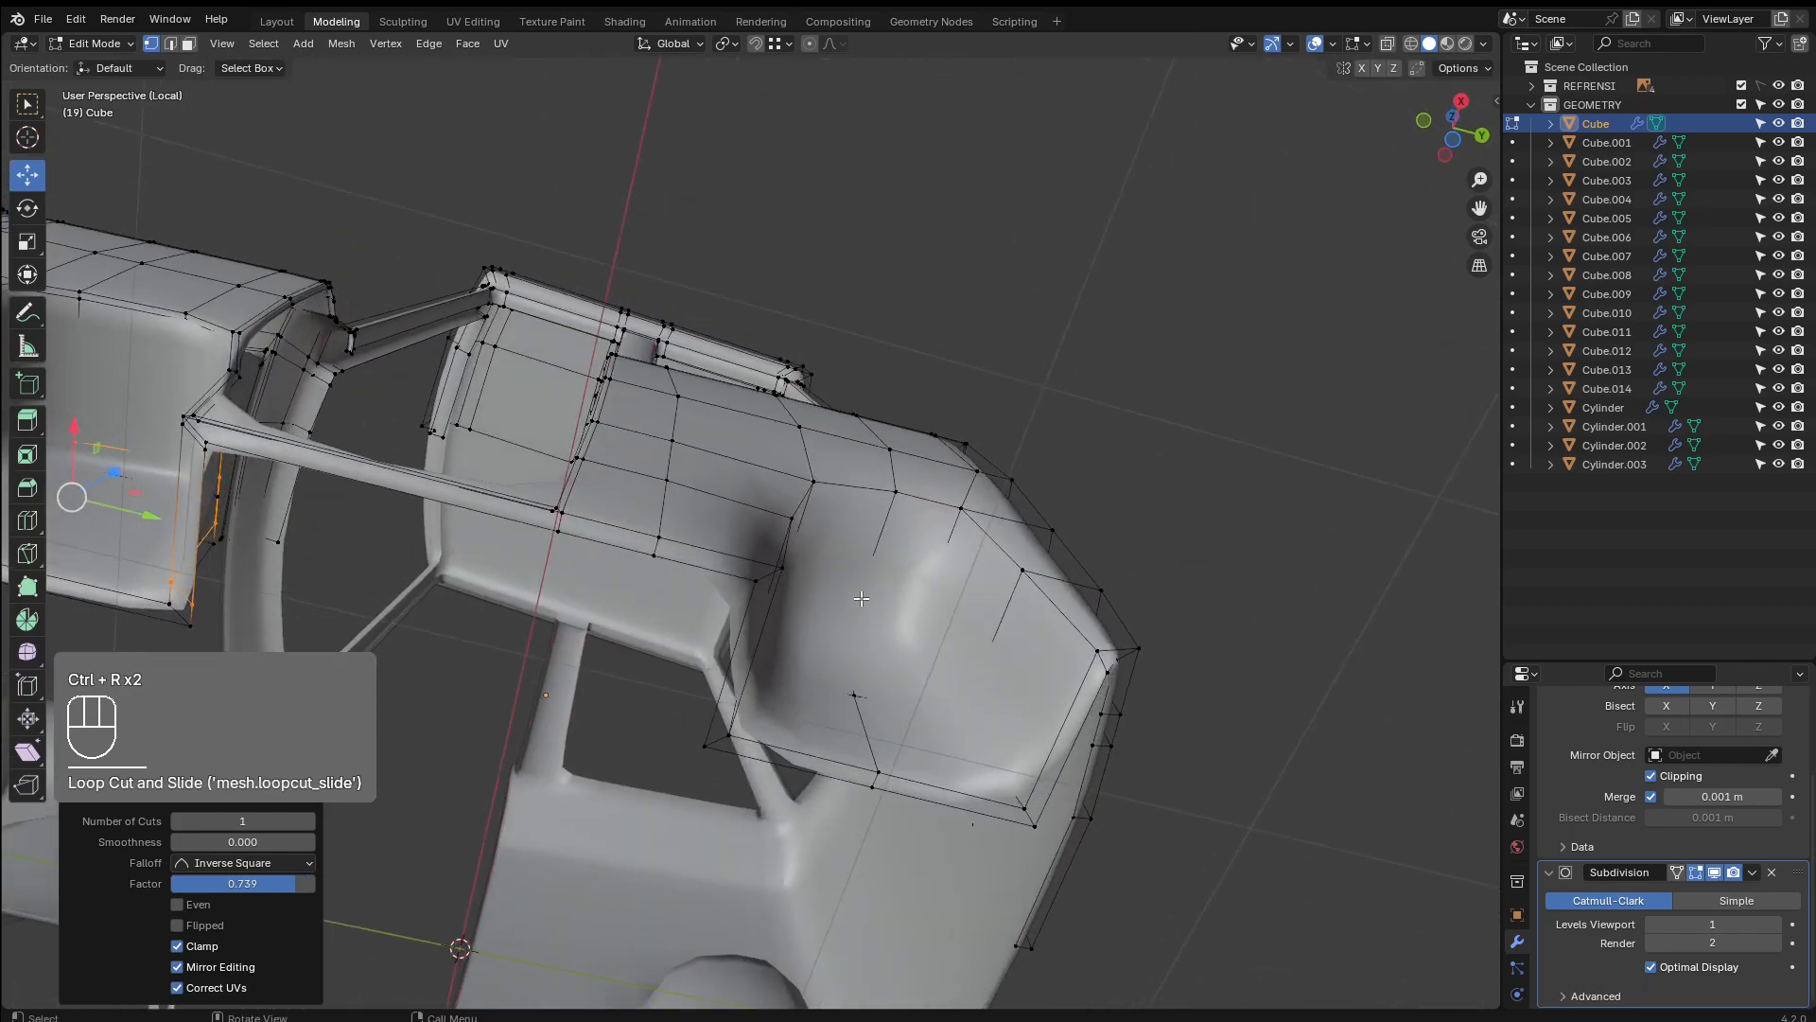
{"action": "left_click", "coordinate": [873, 578]}
{"action": "left_click", "coordinate": [894, 525]}
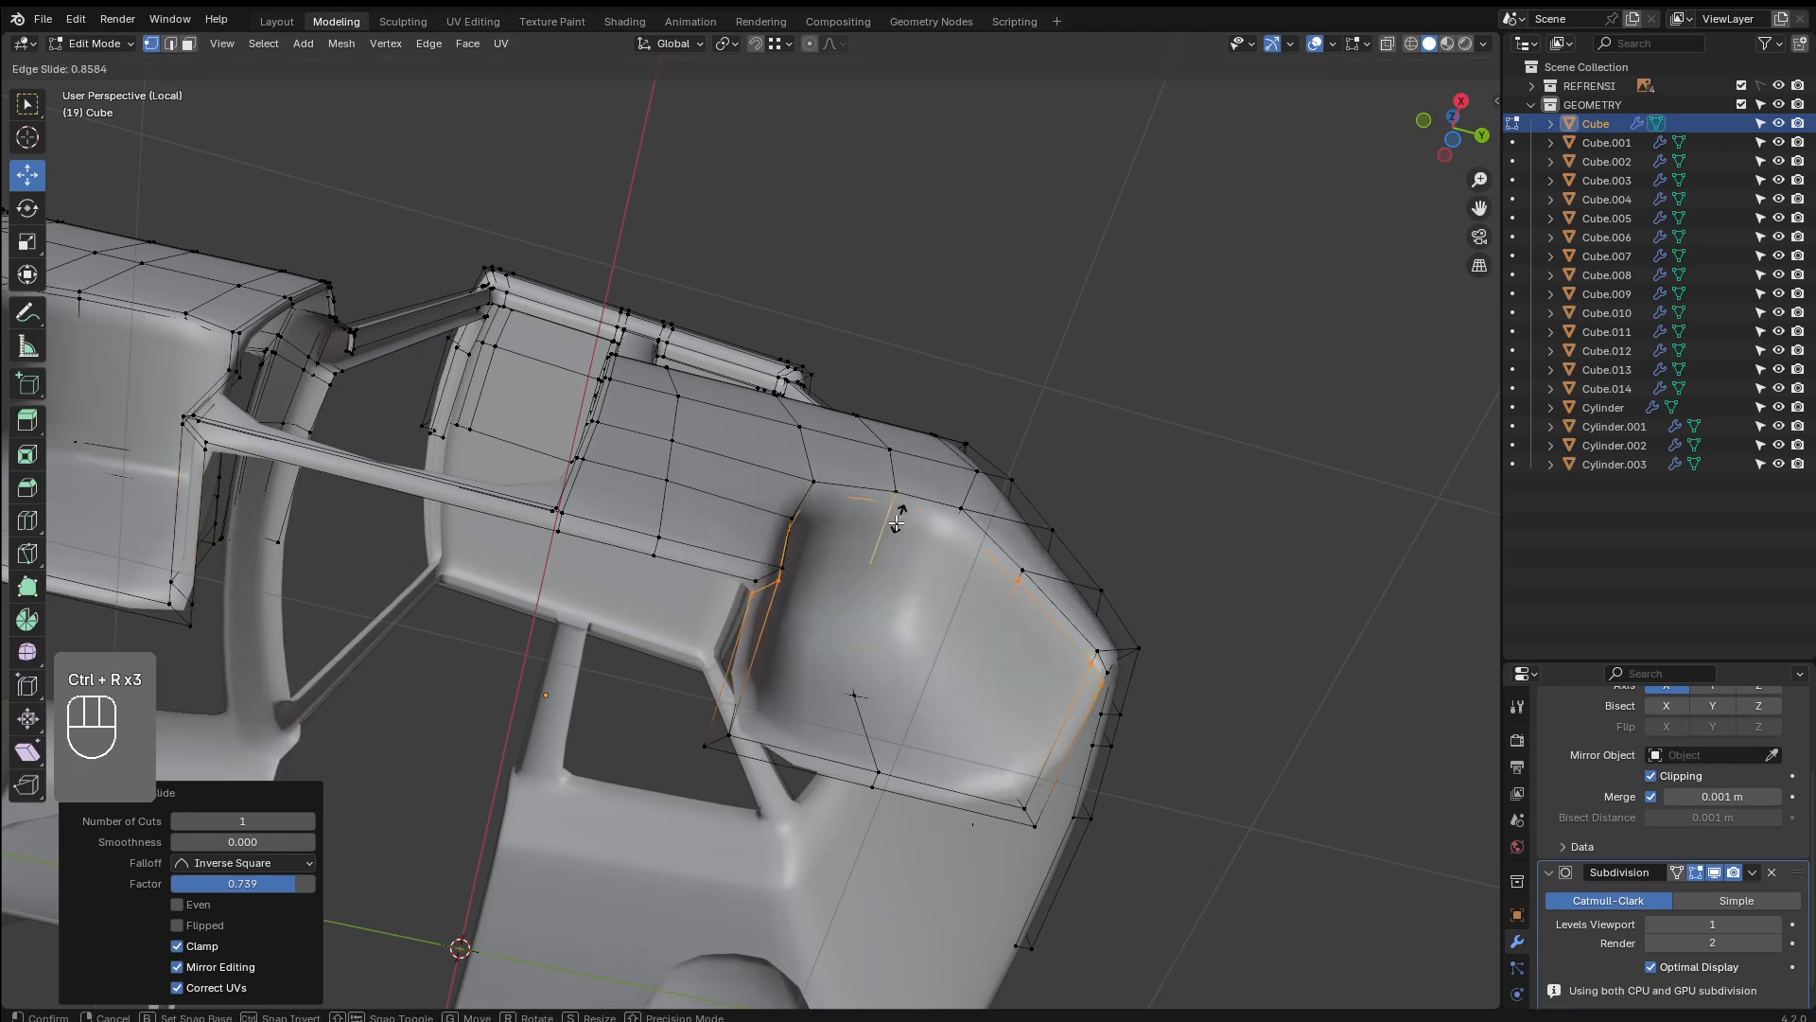
{"action": "key", "text": "ctrl+r"}
{"action": "left_click", "coordinate": [762, 662]}
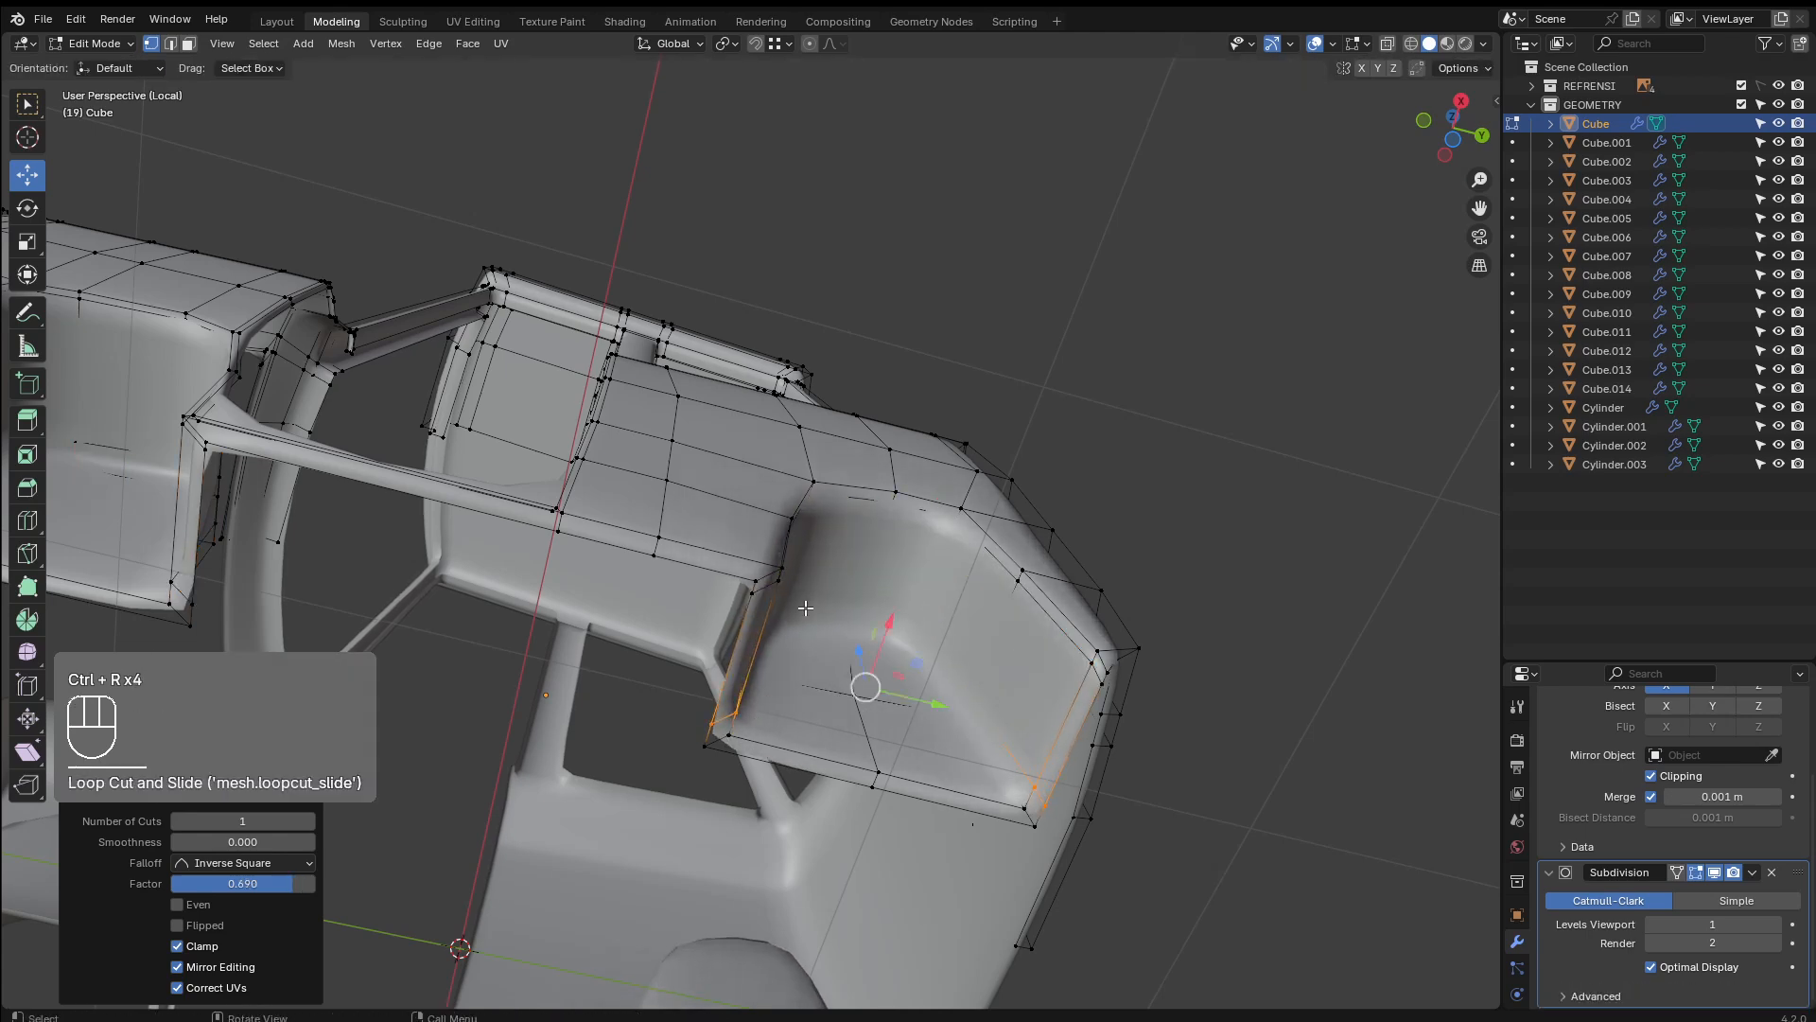
{"action": "middle_click_drag", "start_coordinate": [805, 608], "coordinate": [739, 737]}
{"action": "key", "text": "Tab"}
Show the body from the right side and set its Subdivision viewport level to 0
{"action": "scroll", "coordinate": [738, 724], "scroll_direction": "down", "scroll_amount": 5}
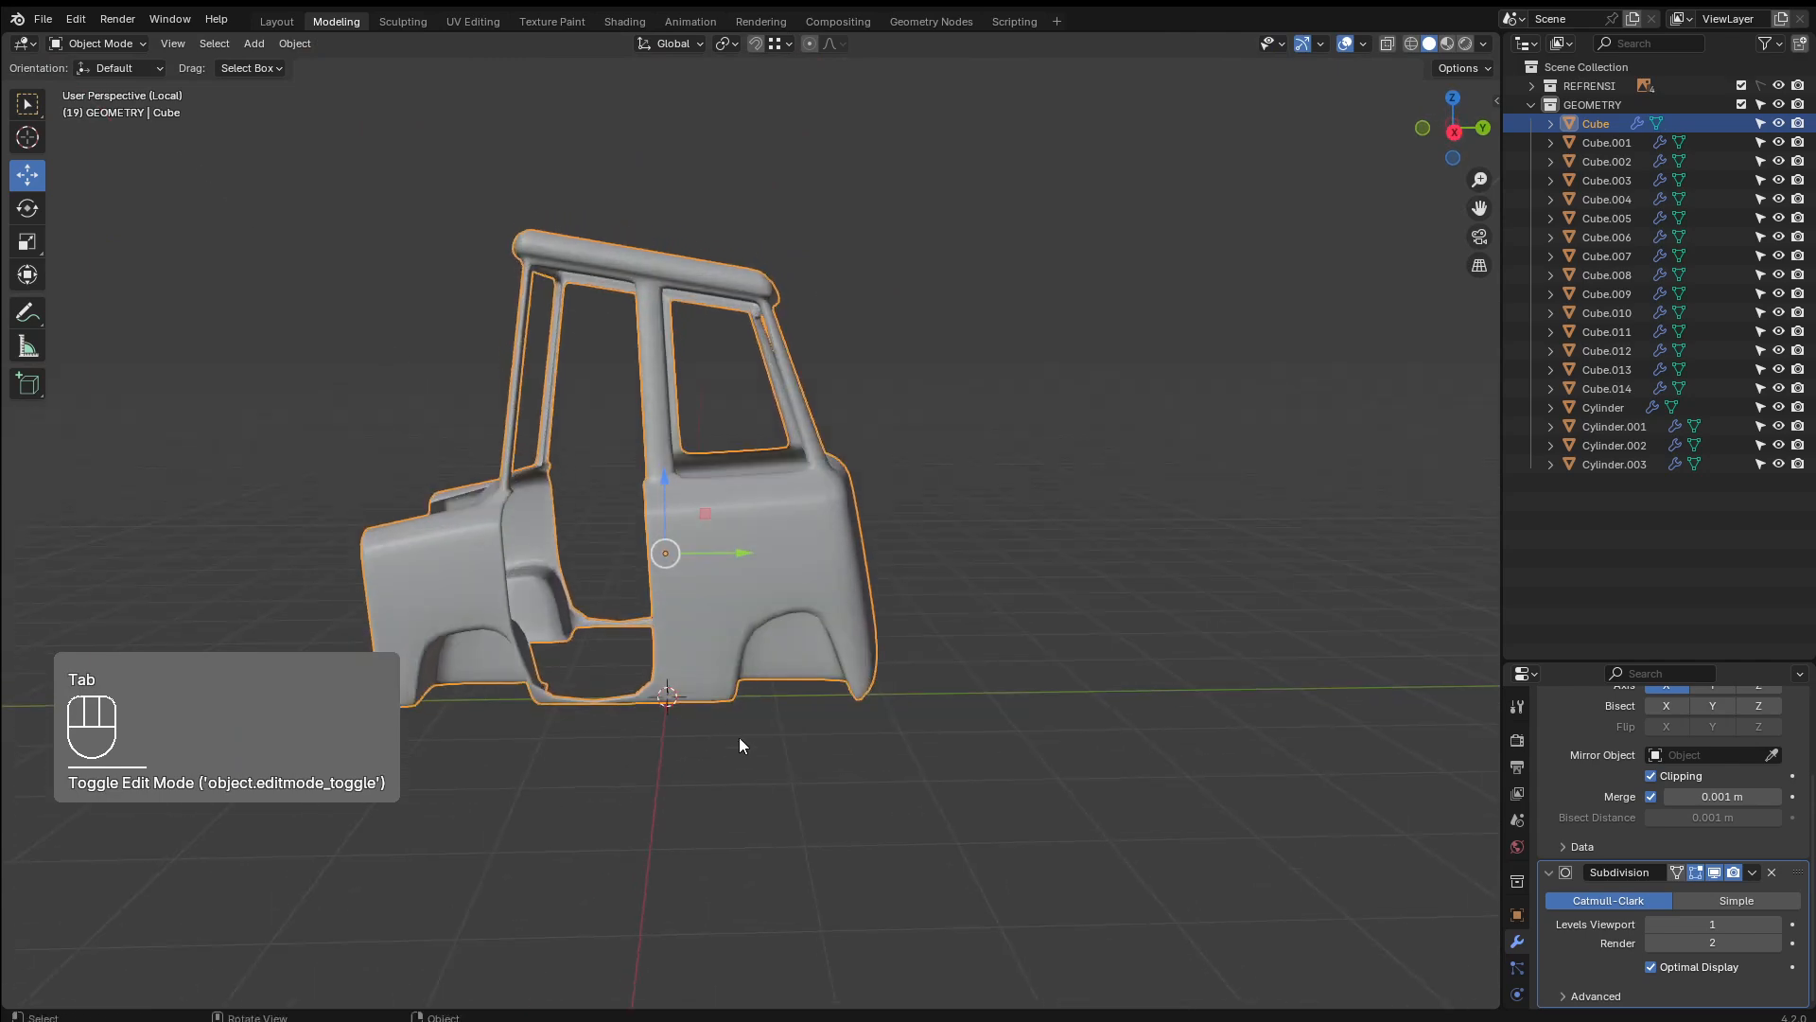
{"action": "middle_click_drag", "start_coordinate": [702, 821], "coordinate": [785, 789], "text": "shift"}
{"action": "key", "text": "Tab"}
{"action": "scroll", "coordinate": [587, 676], "scroll_direction": "up", "scroll_amount": 3}
{"action": "key", "text": "grave"}
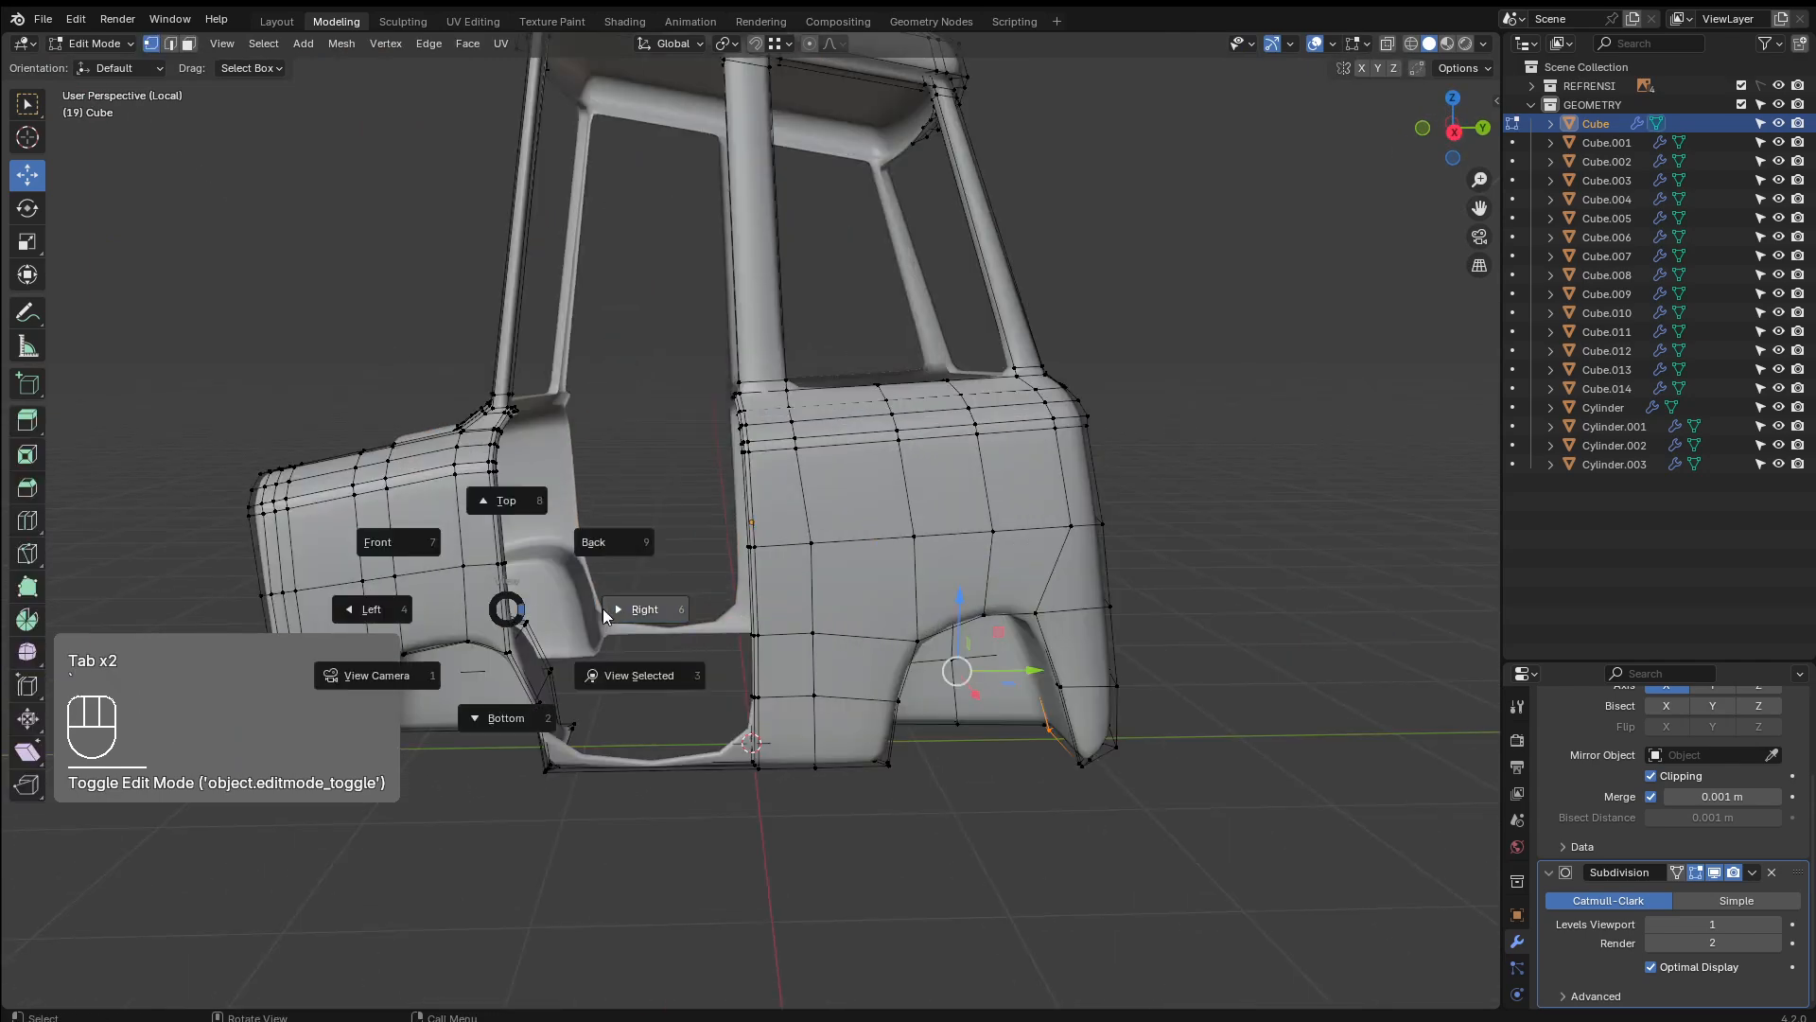
{"action": "left_click", "coordinate": [606, 610]}
{"action": "scroll", "coordinate": [547, 669], "scroll_direction": "up", "scroll_amount": 4}
{"action": "middle_click_drag", "start_coordinate": [516, 623], "coordinate": [650, 583], "text": "shift"}
{"action": "key", "text": "Tab"}
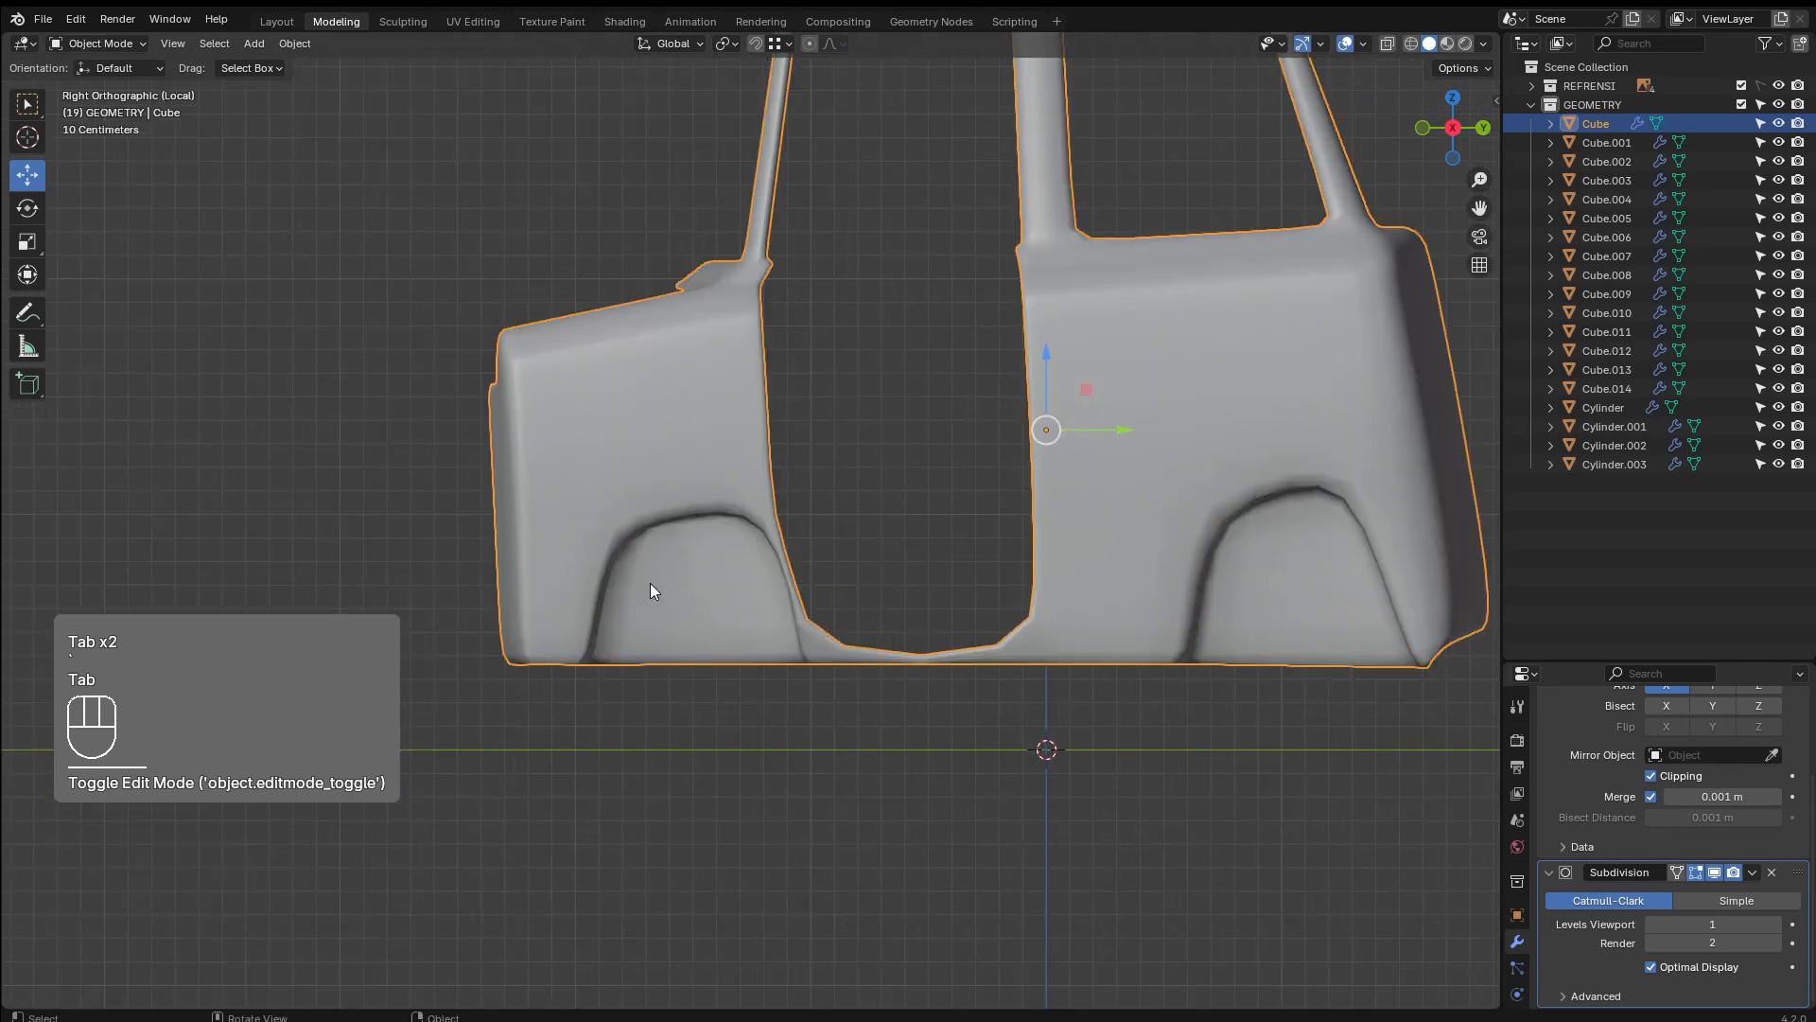
{"action": "key", "text": "ctrl+0"}
{"action": "key", "text": "Tab"}
{"action": "scroll", "coordinate": [650, 583], "scroll_direction": "up", "scroll_amount": 4}
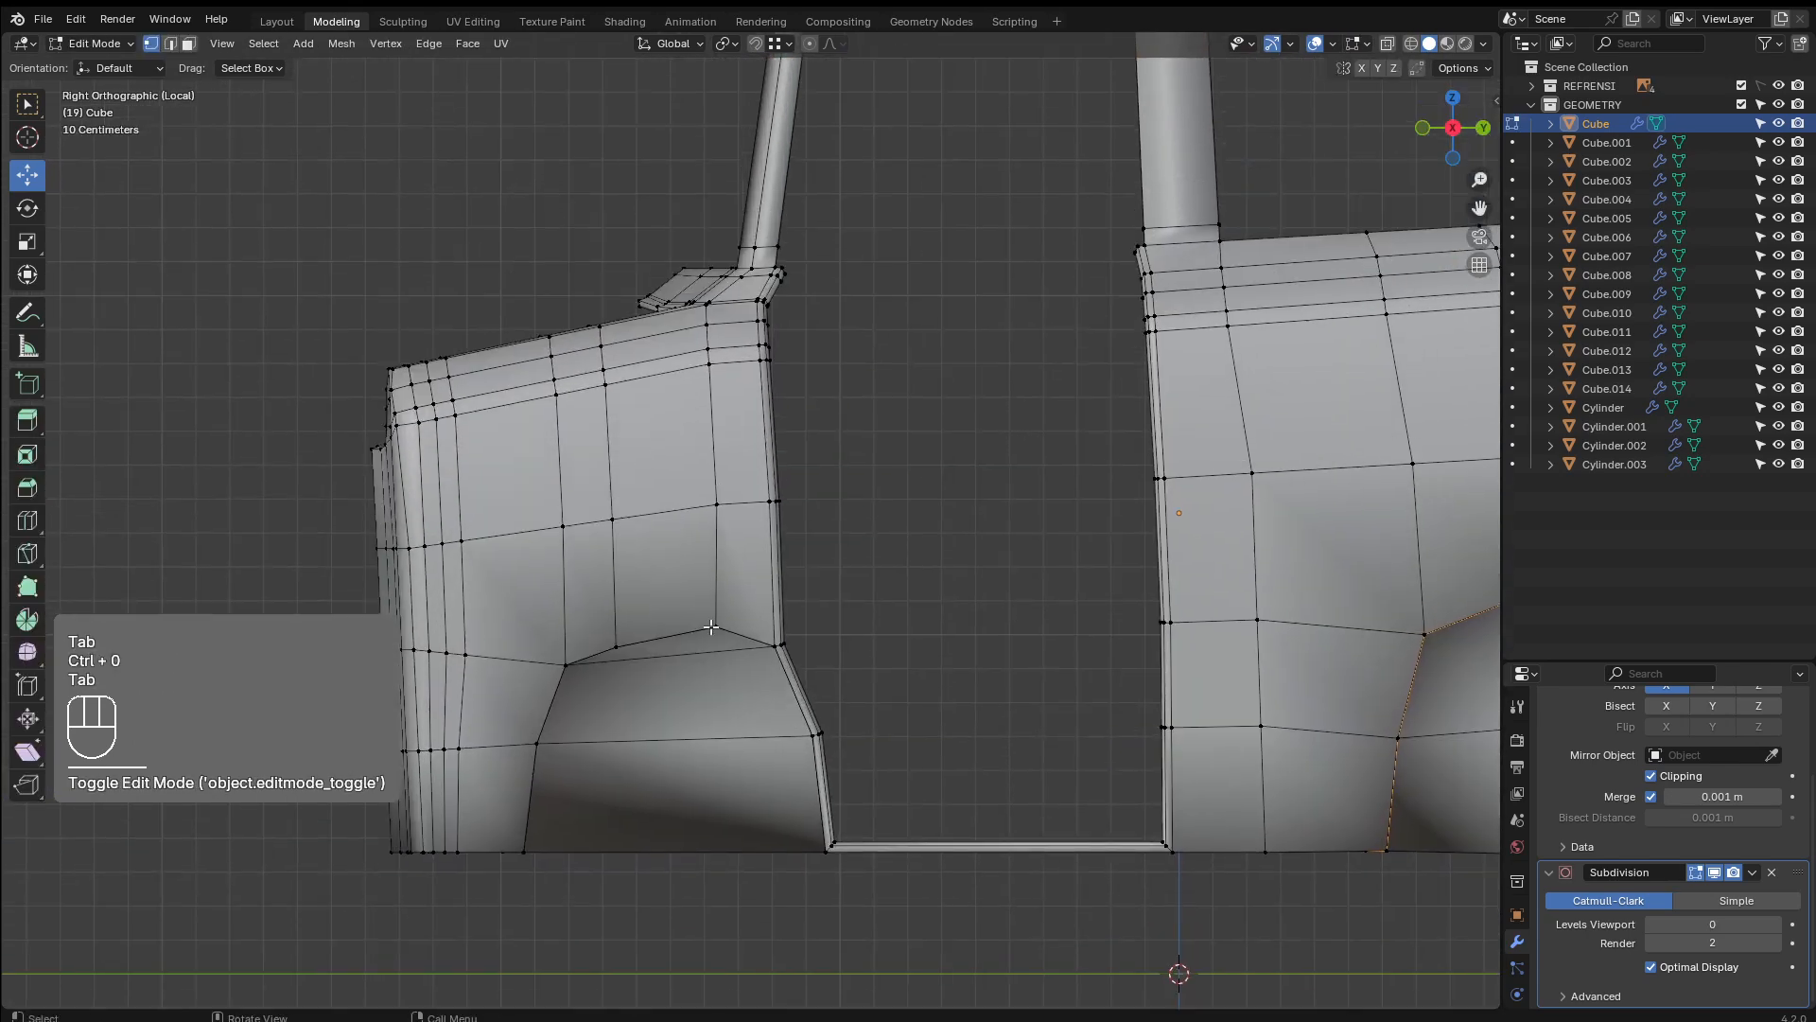
Add vertical edge loops beside the front wheel arch's upper corners, including factors 0.610 and -0.693, and a horizontal loop near its front corner
{"action": "key", "text": "ctrl+r"}
{"action": "left_click", "coordinate": [705, 651]}
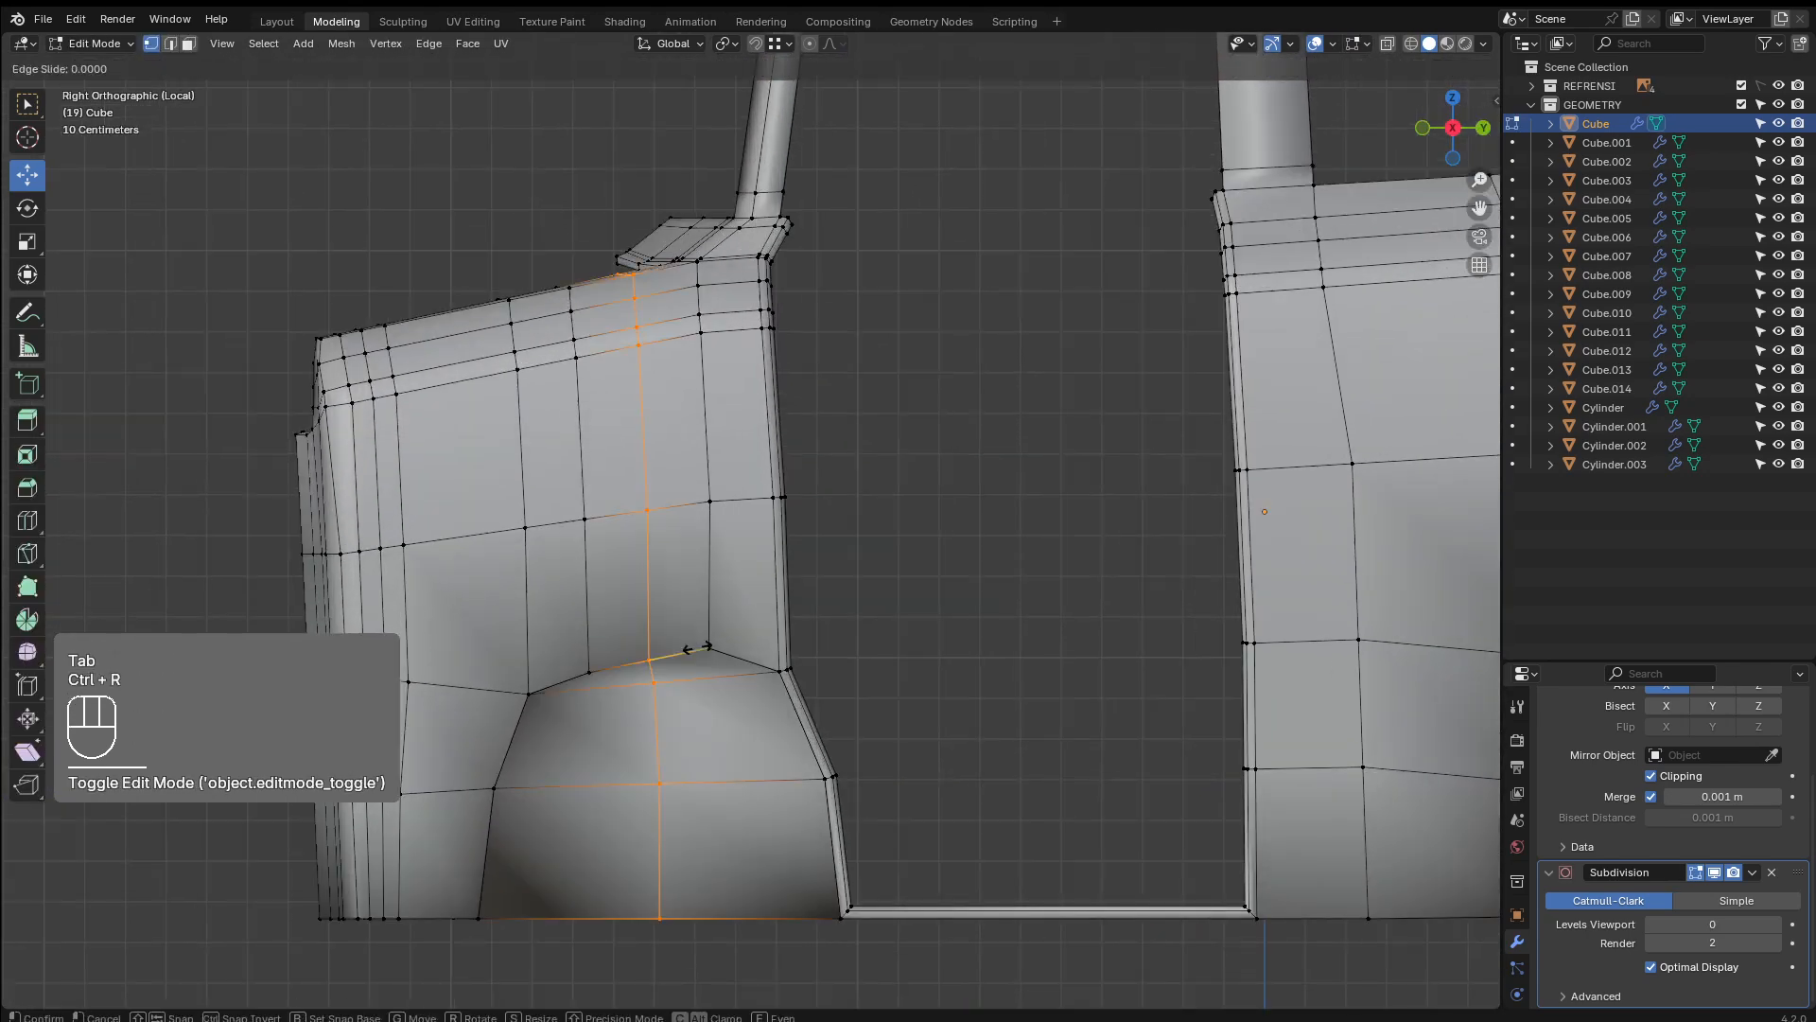
{"action": "left_click", "coordinate": [745, 637]}
{"action": "left_click", "coordinate": [746, 636]}
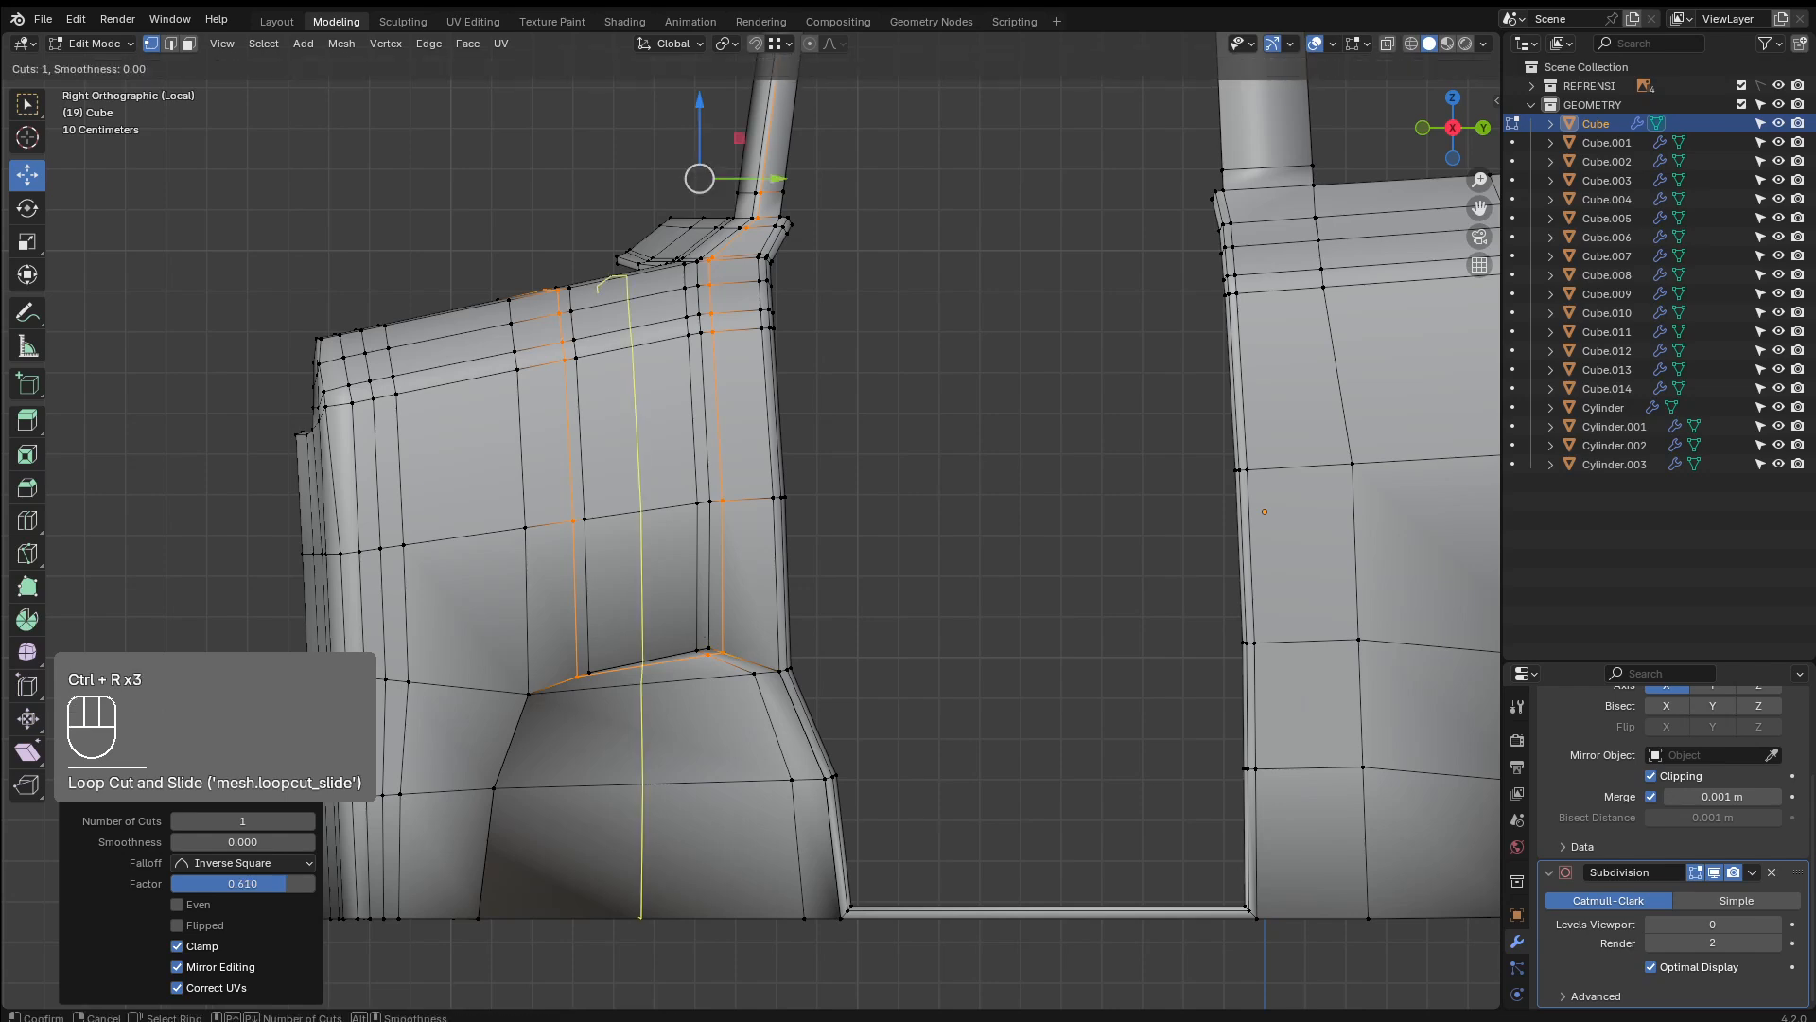
{"action": "left_click", "coordinate": [641, 738]}
{"action": "left_click", "coordinate": [545, 738]}
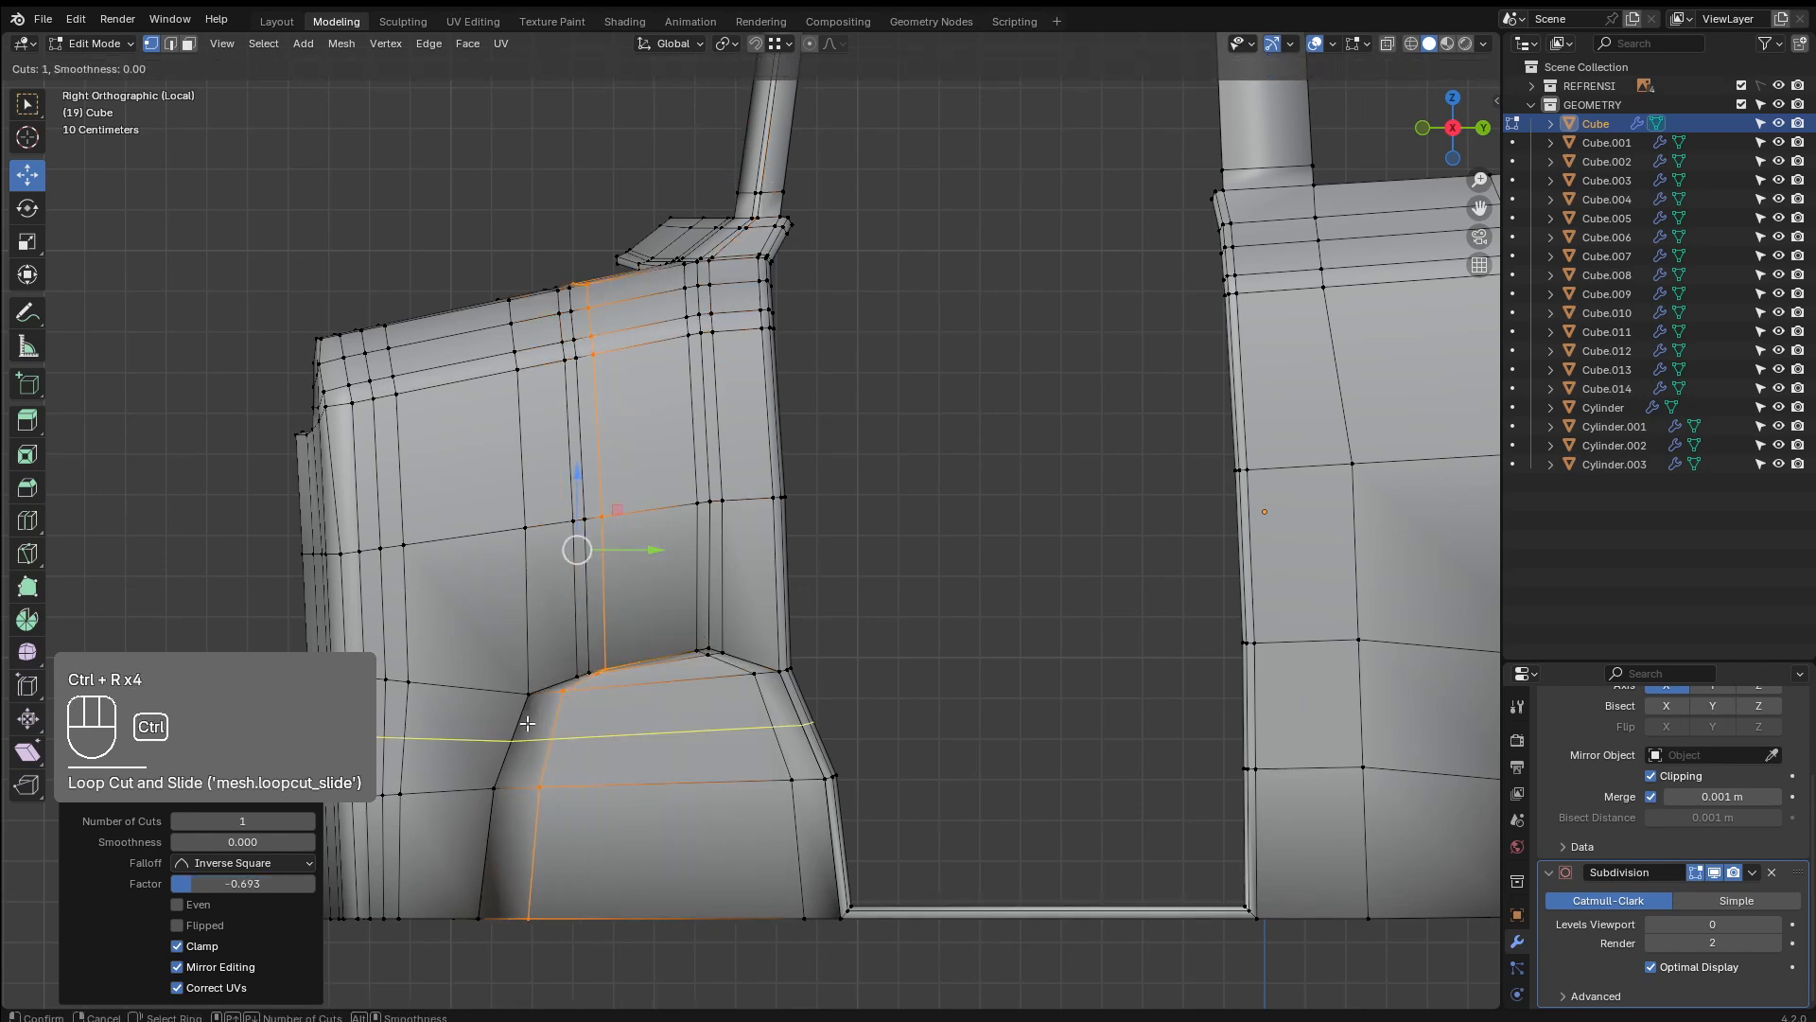
{"action": "left_click", "coordinate": [527, 723]}
Set the body's Subdivision viewport level to 2
{"action": "key", "text": "Tab"}
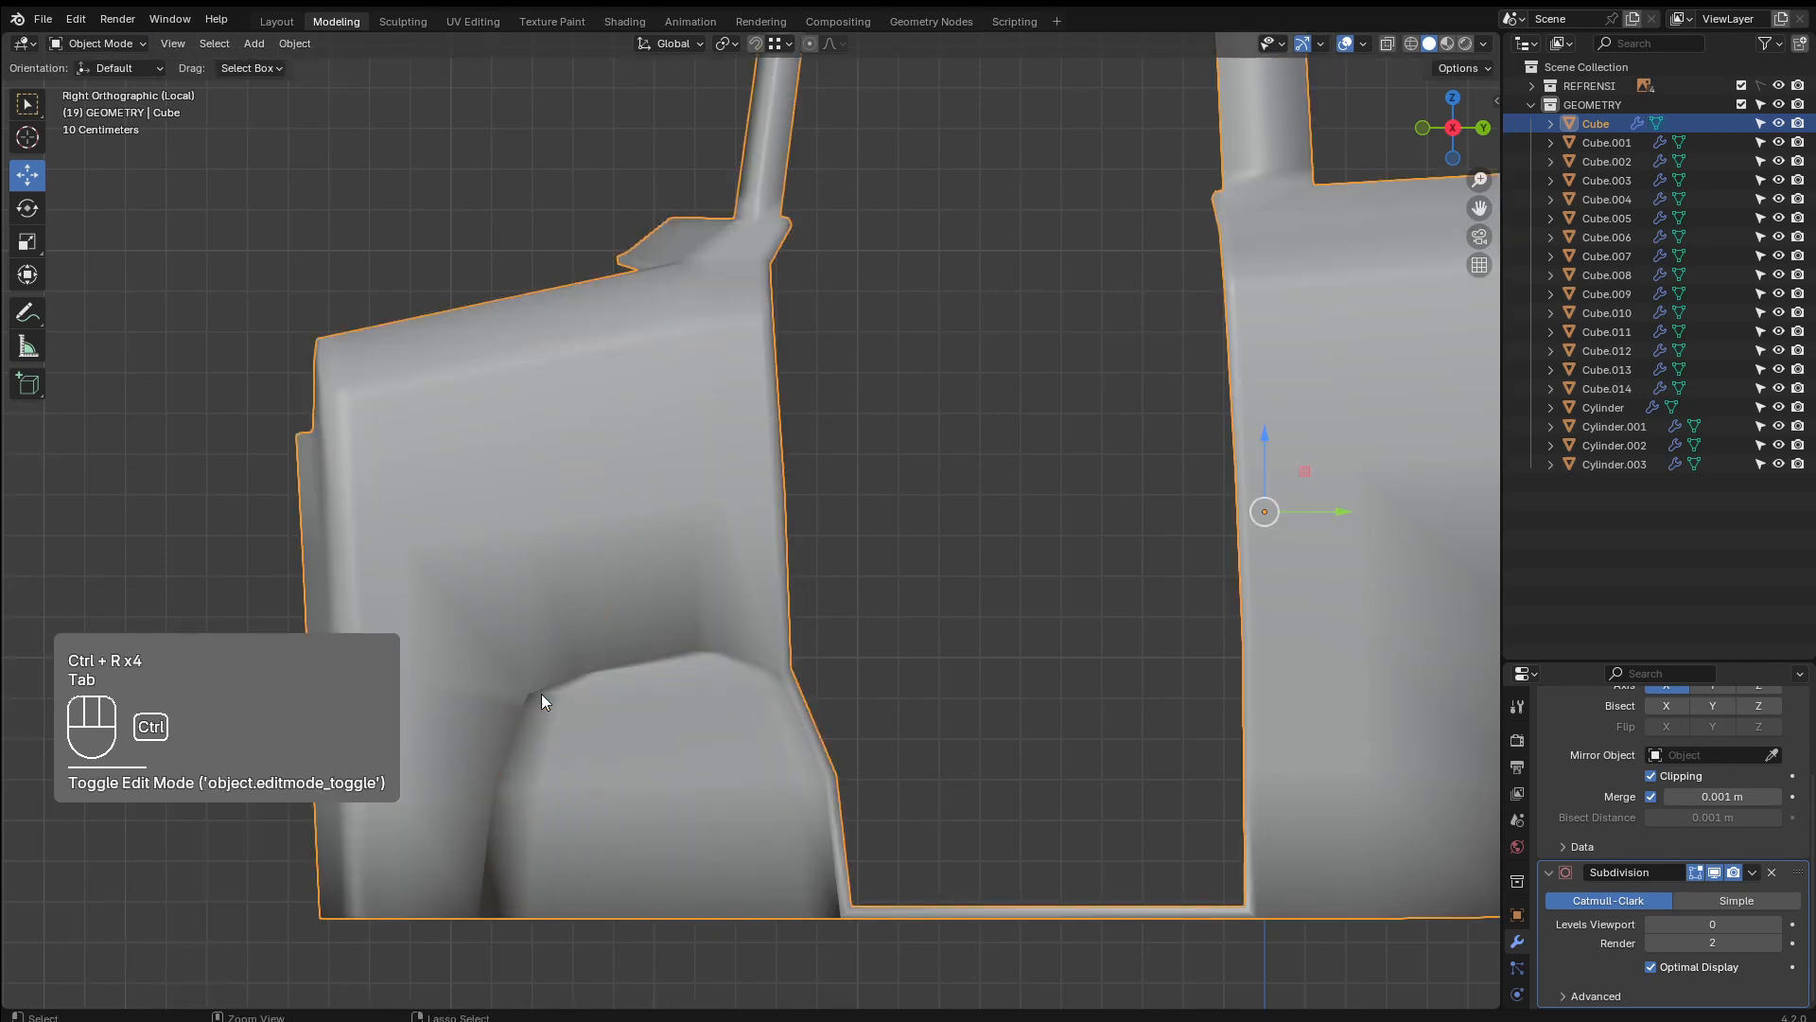
{"action": "key", "text": "ctrl+2"}
{"action": "scroll", "coordinate": [572, 677], "scroll_direction": "down", "scroll_amount": 5}
{"action": "middle_click_drag", "start_coordinate": [594, 707], "coordinate": [655, 582]}
{"action": "key", "text": "Tab"}
{"action": "key", "text": "Tab"}
{"action": "middle_click_drag", "start_coordinate": [796, 512], "coordinate": [691, 541], "text": "shift"}
Add vertical edge loops on both sides of the rear wheel arch's upper middle corner, with slide factors of -0.757 and 0.799
{"action": "key", "text": "Tab"}
{"action": "scroll", "coordinate": [690, 541], "scroll_direction": "up", "scroll_amount": 5}
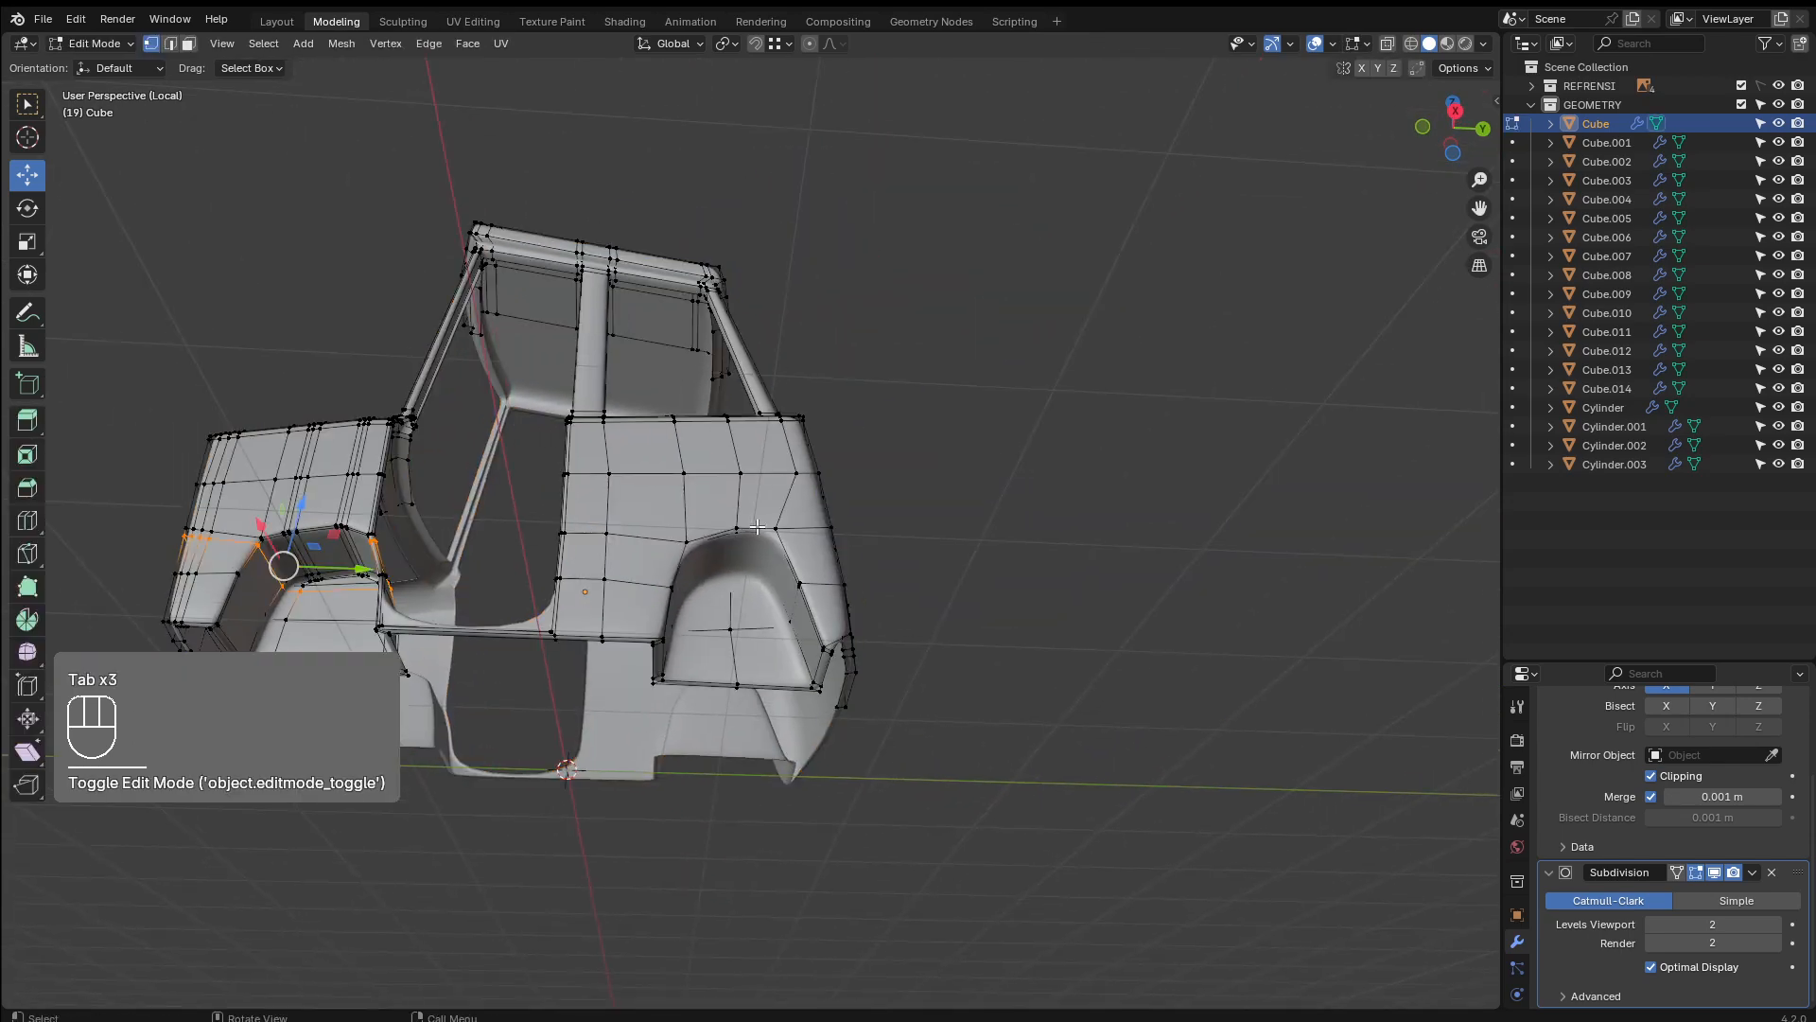
{"action": "key", "text": "ctrl+r"}
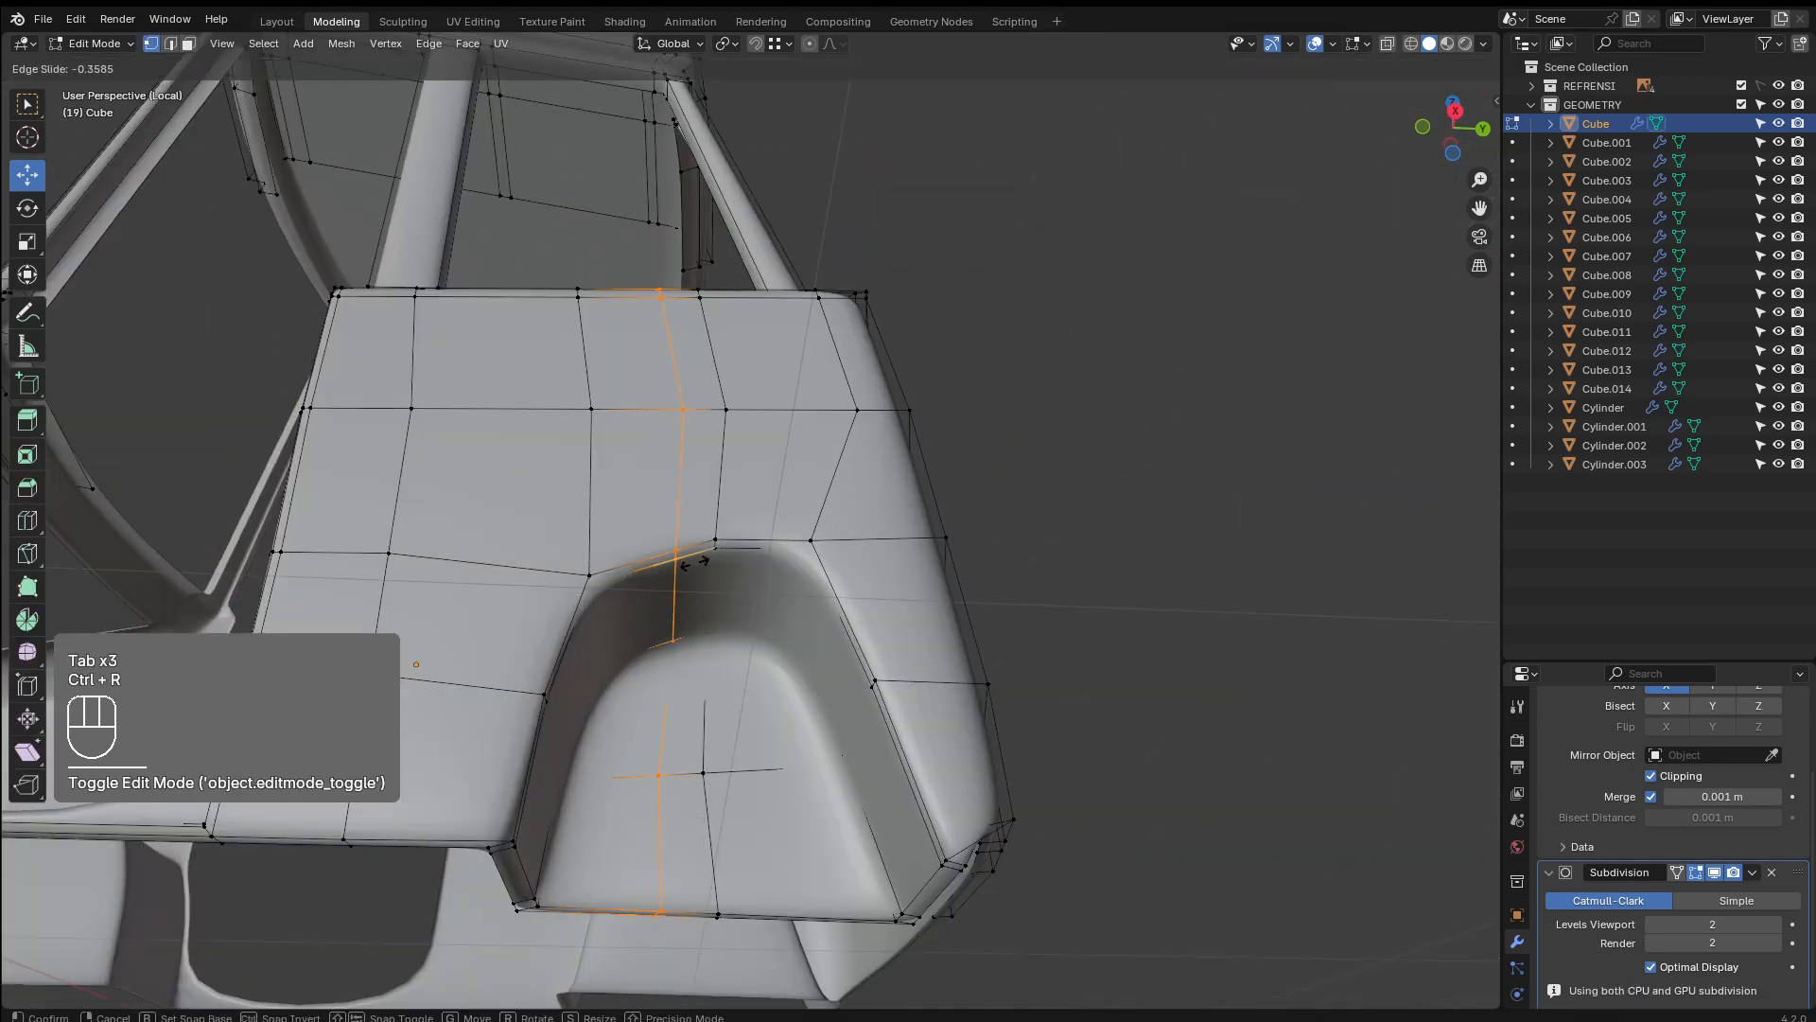
{"action": "left_click", "coordinate": [720, 563]}
{"action": "key", "text": "ctrl+r"}
{"action": "left_click", "coordinate": [729, 539]}
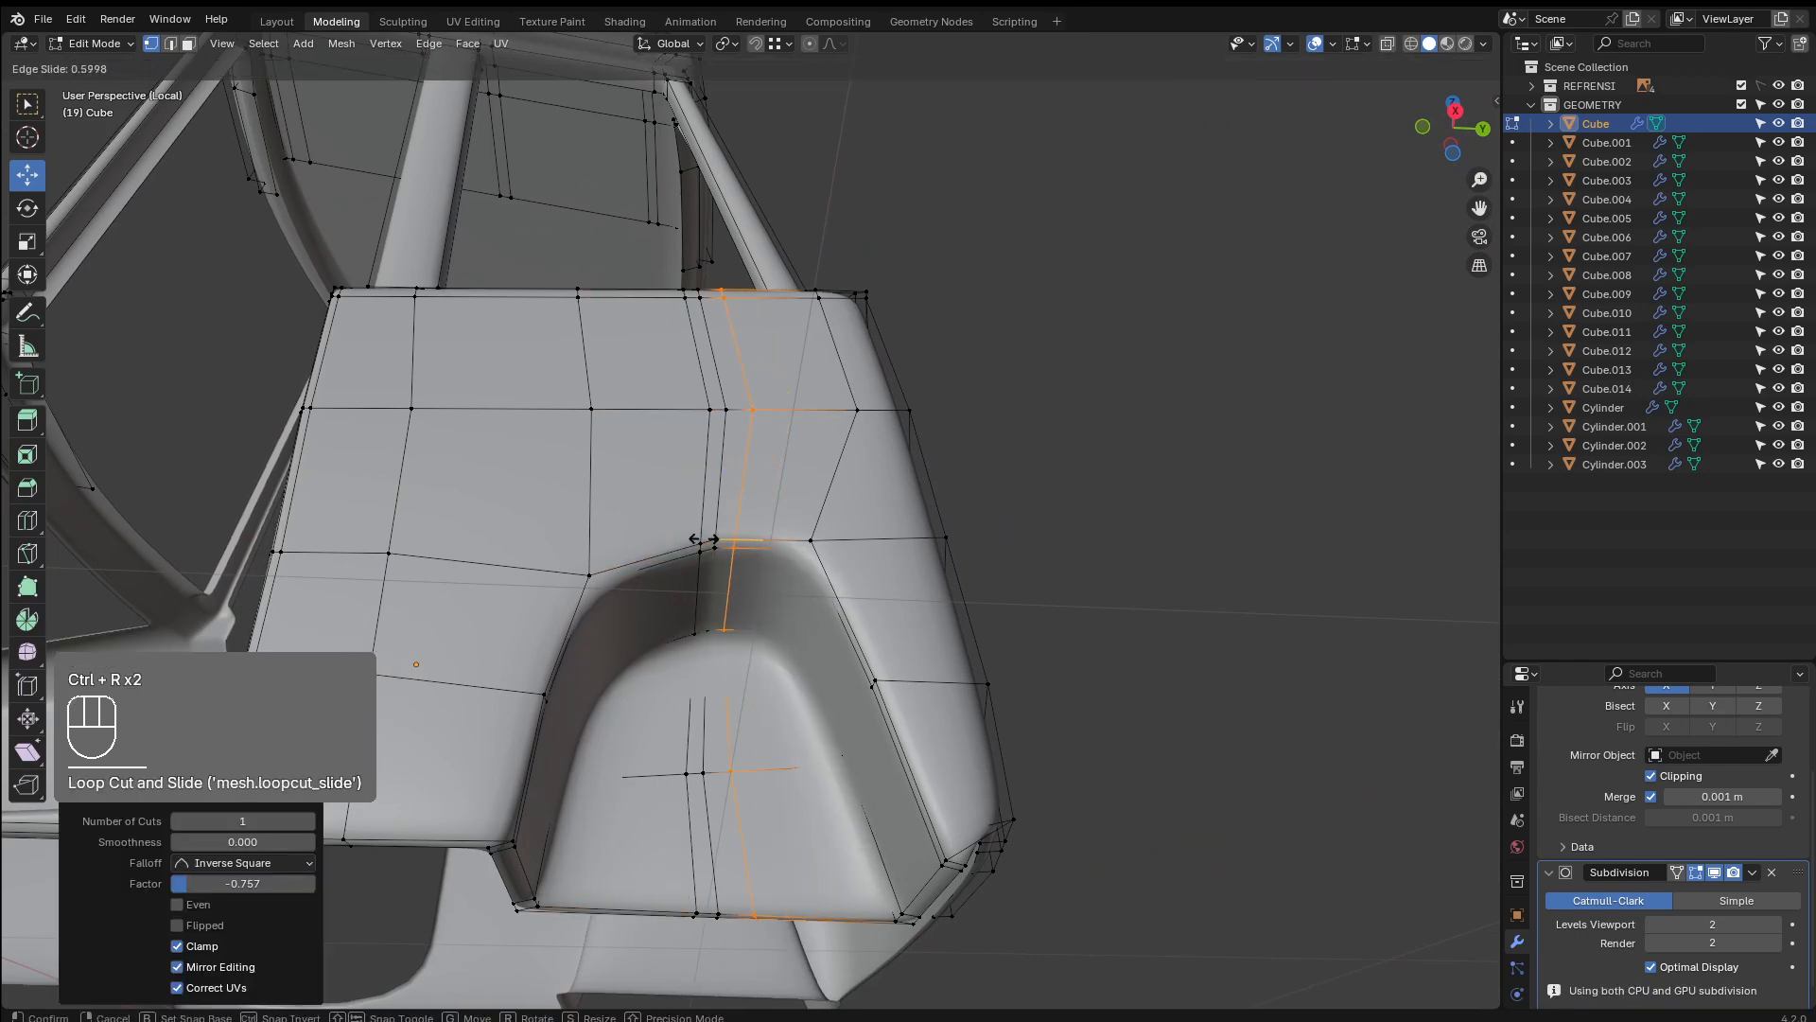
{"action": "left_click", "coordinate": [708, 540]}
At the rear wheel arch's front upper corner, add a vertical edge loop with factor 0.690 and a horizontal one with factor 0.547
{"action": "key", "text": "ctrl+r"}
{"action": "left_click", "coordinate": [621, 565]}
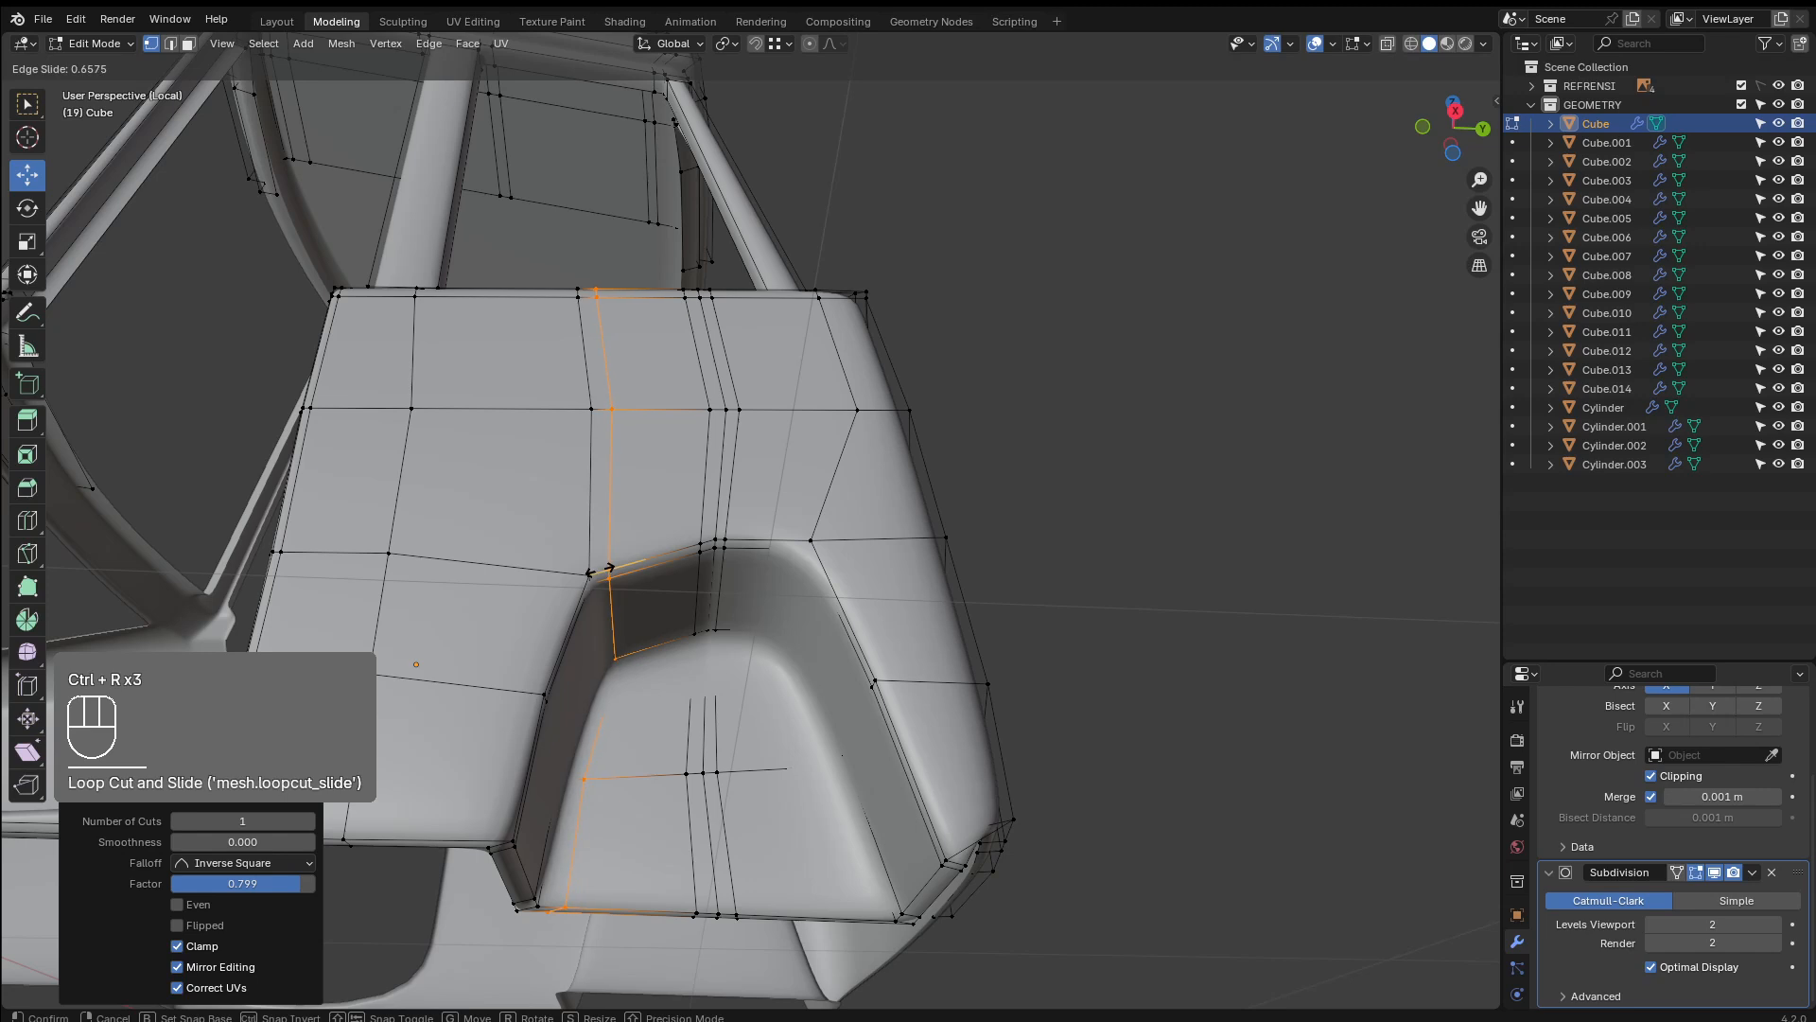
{"action": "left_click", "coordinate": [599, 571]}
{"action": "key", "text": "ctrl+r"}
{"action": "left_click", "coordinate": [573, 605]}
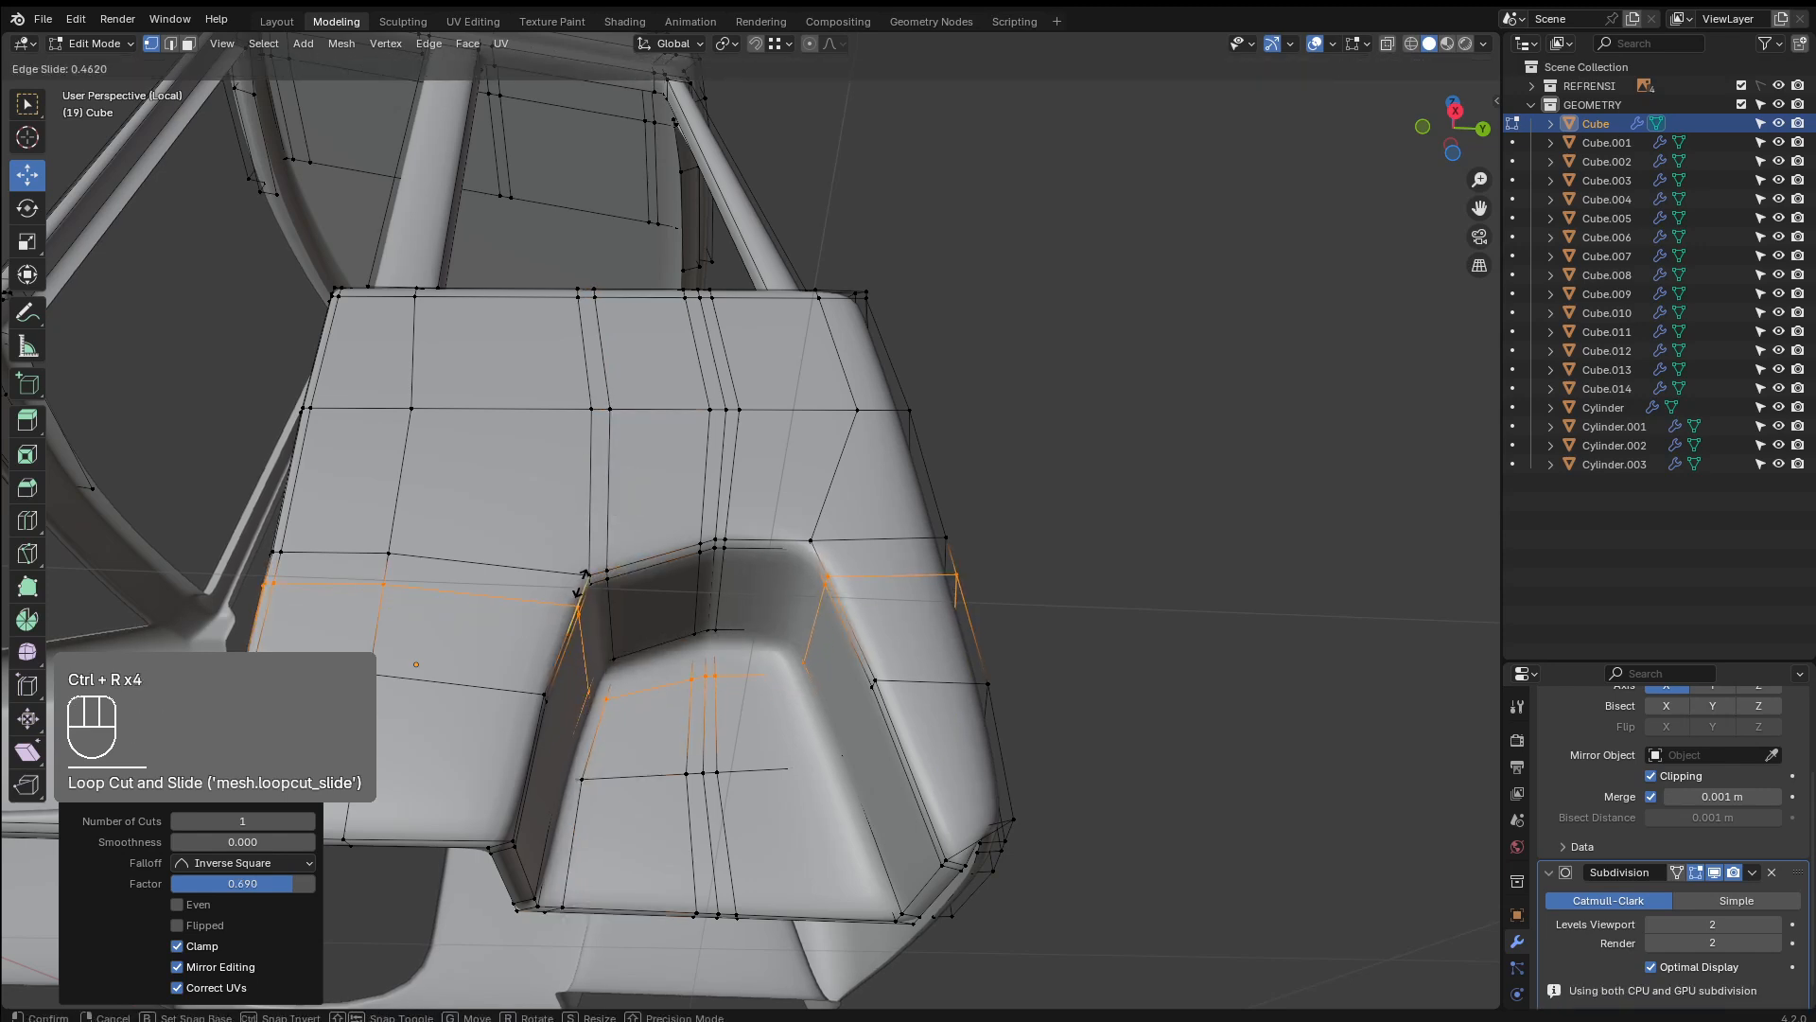
{"action": "left_click", "coordinate": [582, 582]}
Add a vertical edge loop close to the rear upper corner of the rear wheel arch
{"action": "key", "text": "ctrl+r"}
{"action": "left_click", "coordinate": [757, 549]}
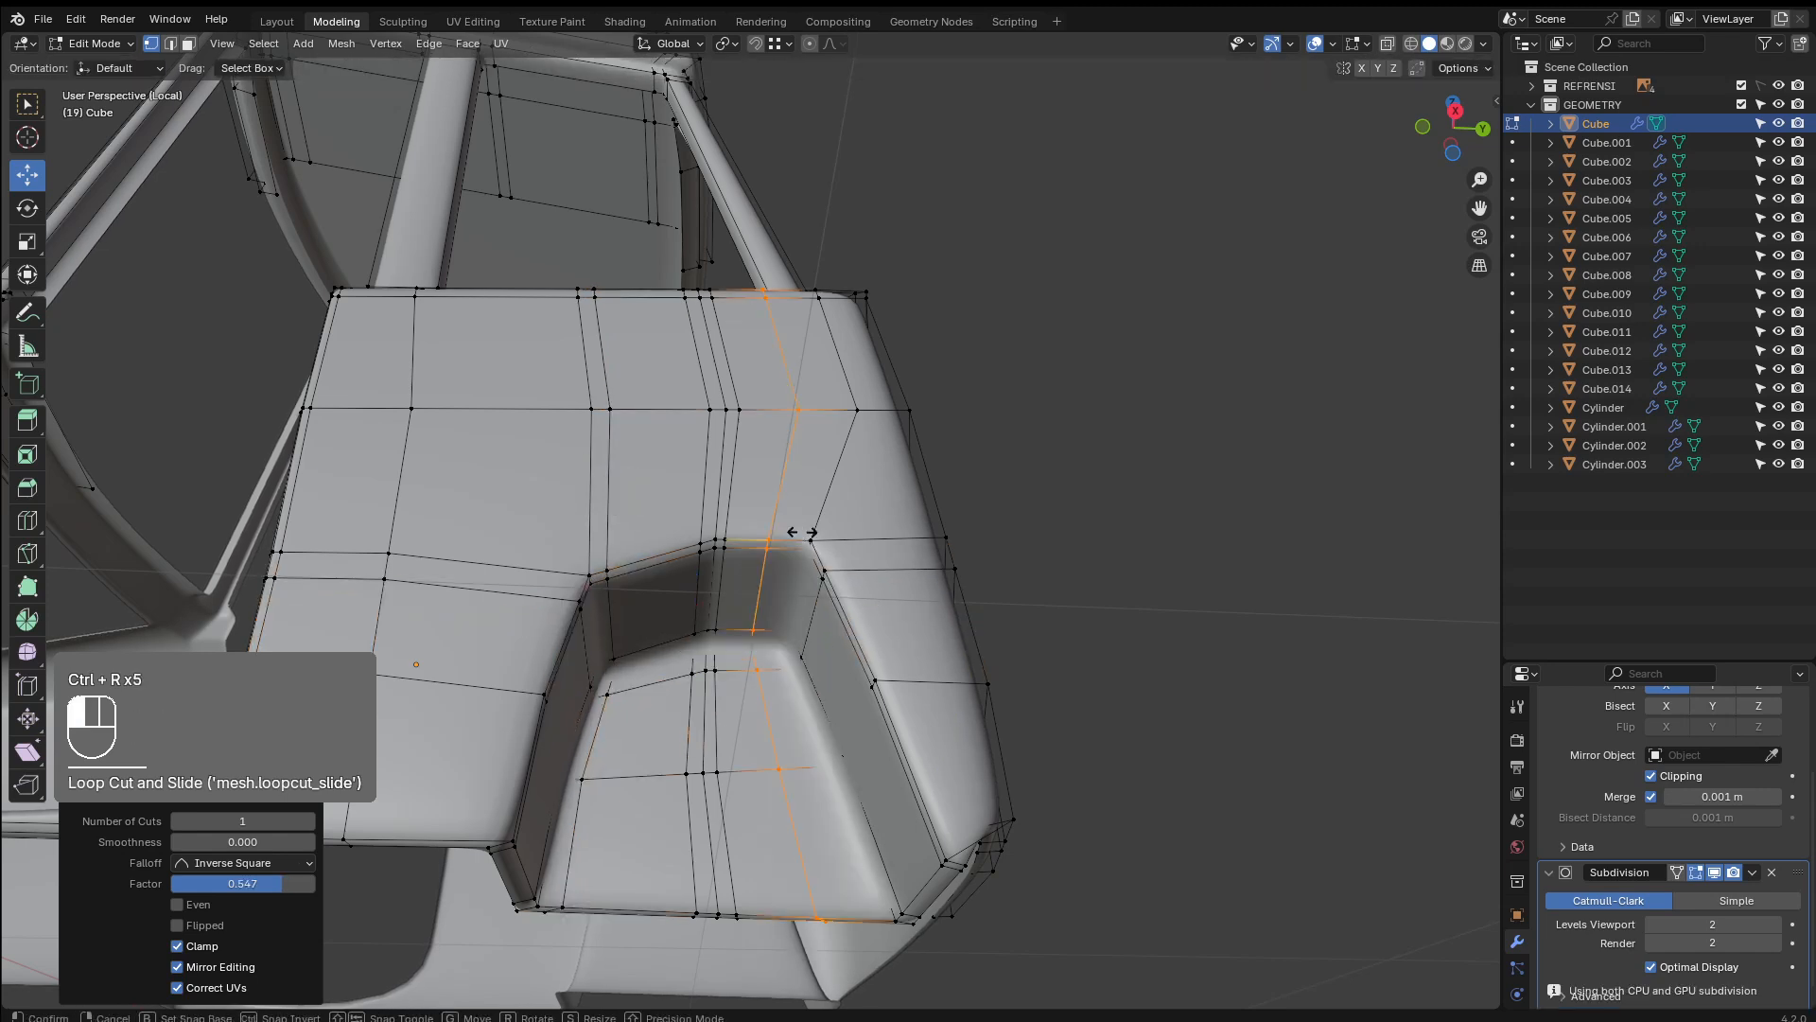
{"action": "left_click", "coordinate": [815, 533]}
{"action": "key", "text": "Tab"}
{"action": "scroll", "coordinate": [763, 706], "scroll_direction": "down", "scroll_amount": 6}
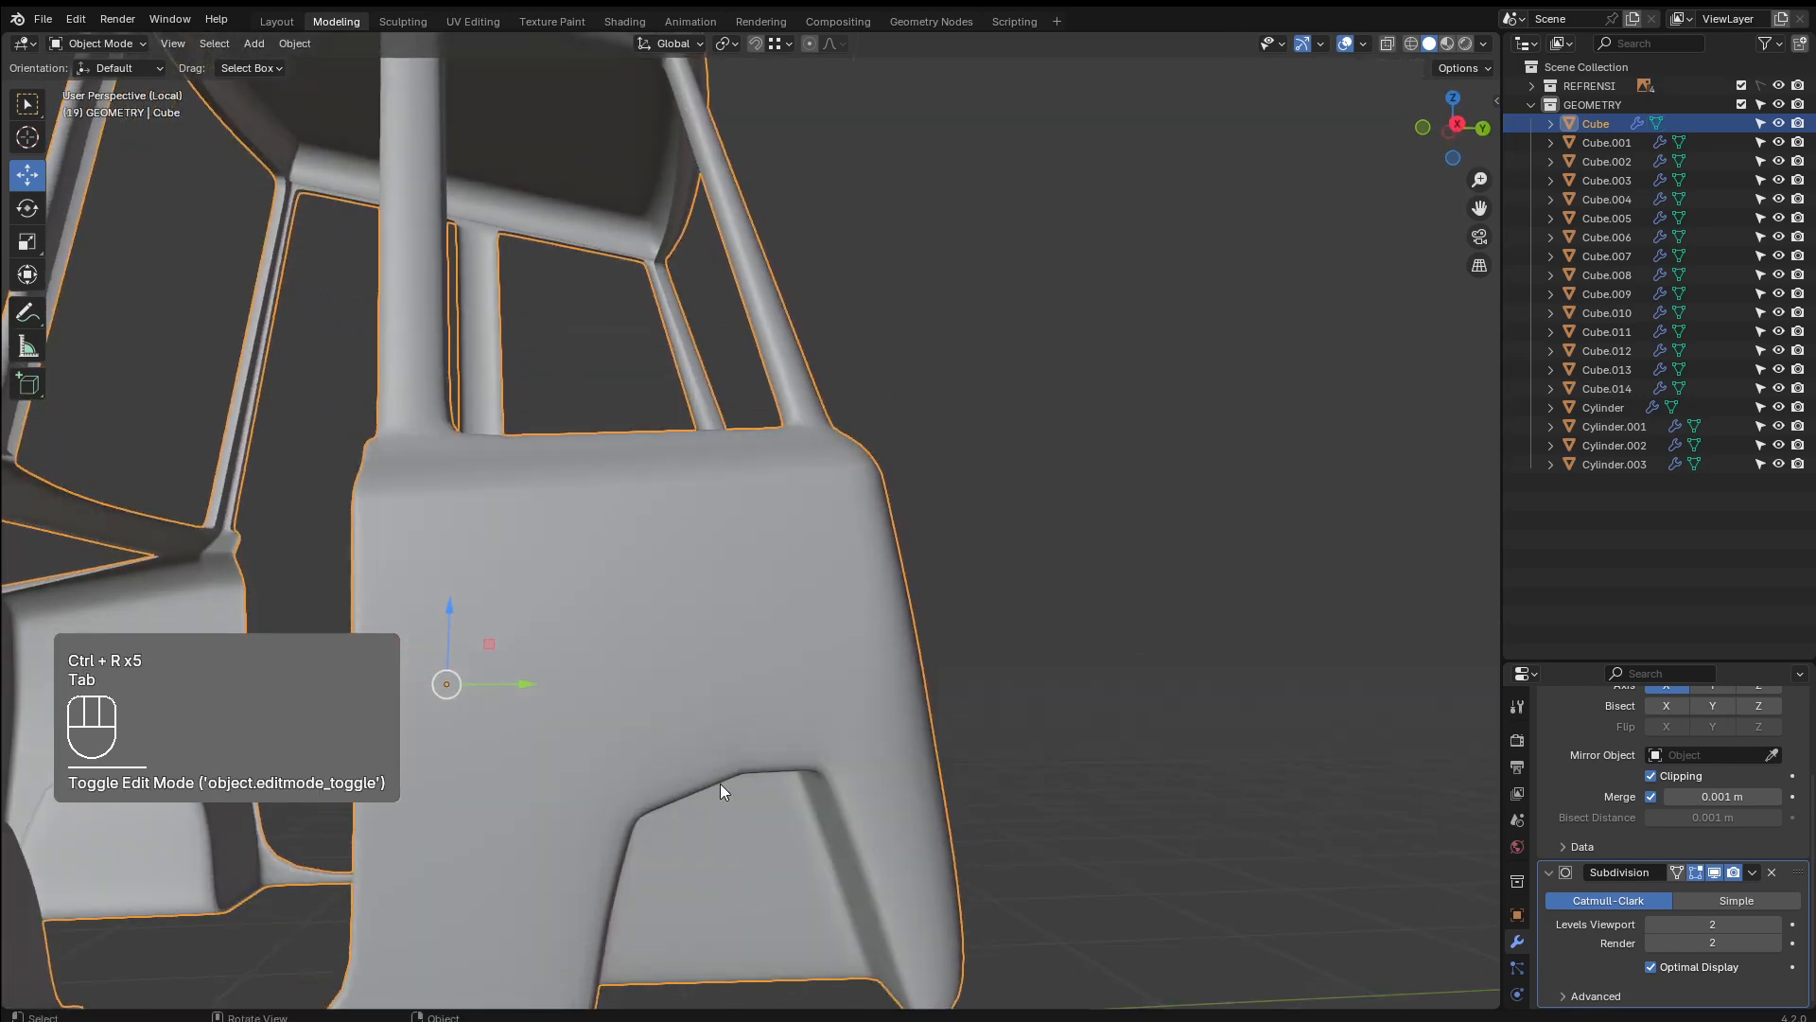
{"action": "middle_click_drag", "start_coordinate": [711, 743], "coordinate": [723, 751]}
{"action": "scroll", "coordinate": [723, 751], "scroll_direction": "up", "scroll_amount": 3}
{"action": "left_click", "coordinate": [716, 732]}
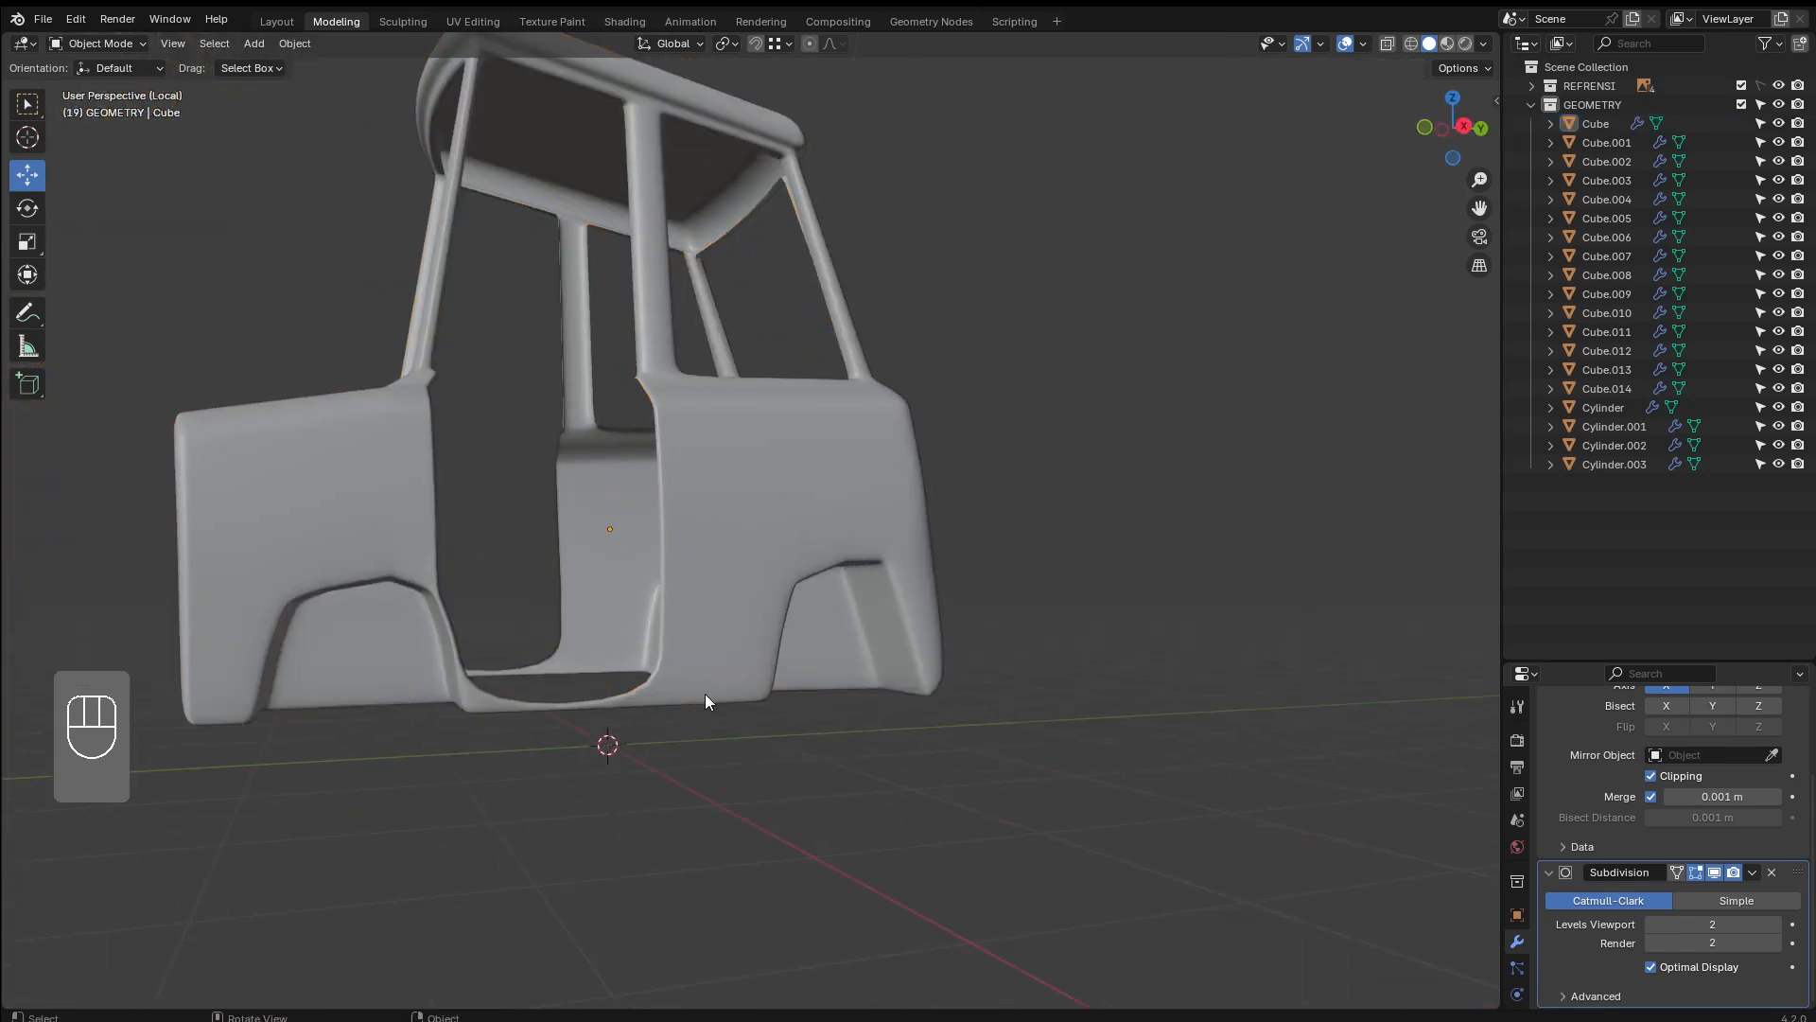
Add edge loops across the door sill near its front end with factor 0.948 and near its rear end with factor -0.903
{"action": "left_click", "coordinate": [702, 683]}
{"action": "key", "text": "Tab"}
{"action": "scroll", "coordinate": [530, 728], "scroll_direction": "up", "scroll_amount": 5}
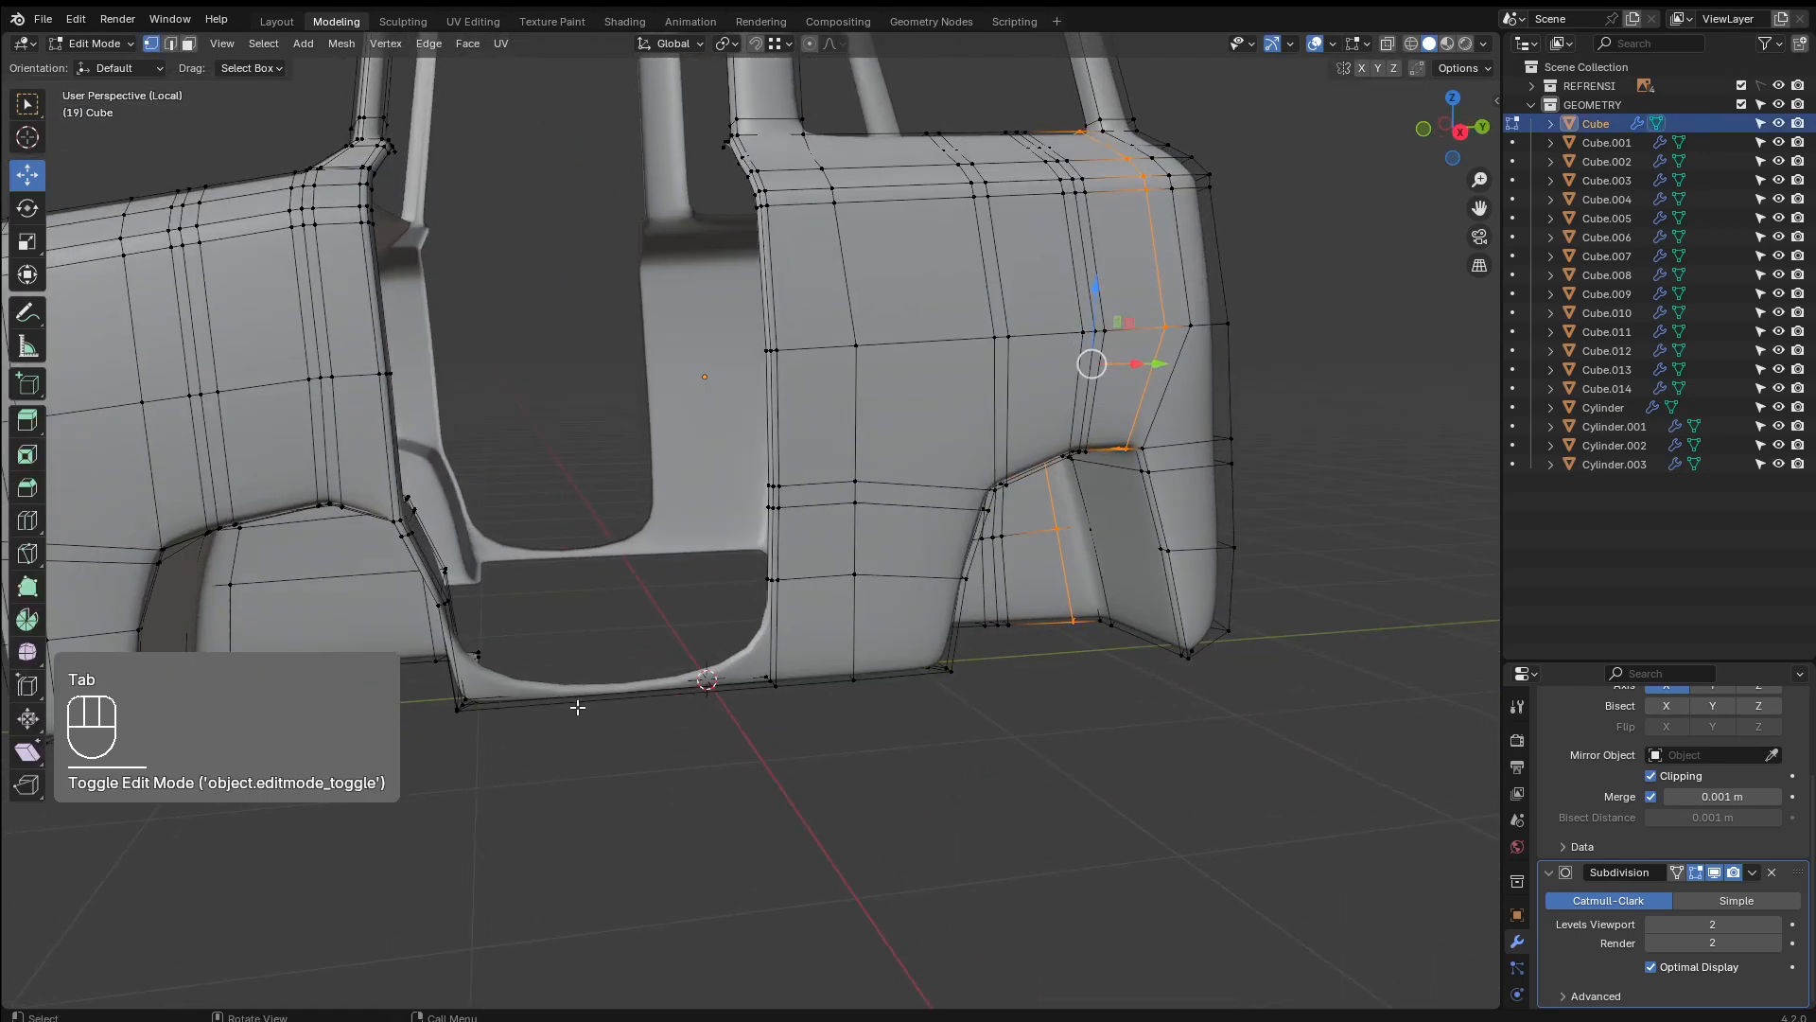
{"action": "key", "text": "ctrl+r"}
{"action": "left_click", "coordinate": [478, 719]}
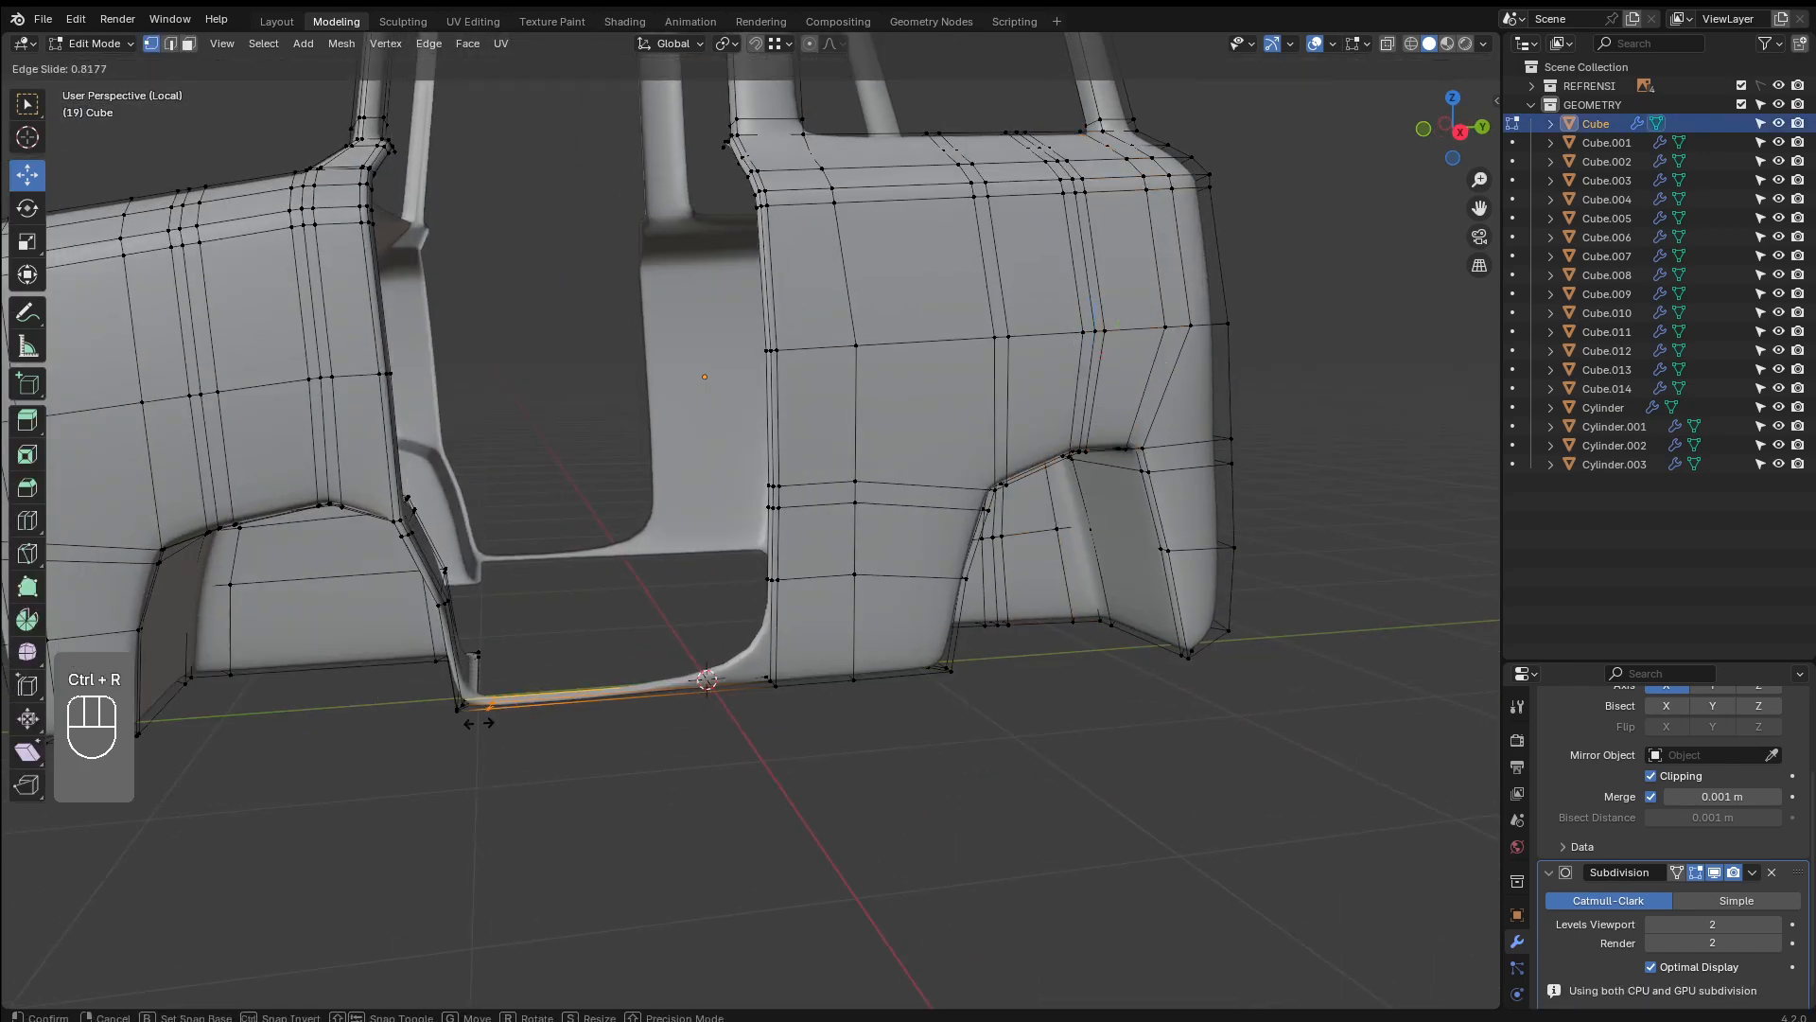
{"action": "left_click", "coordinate": [476, 729]}
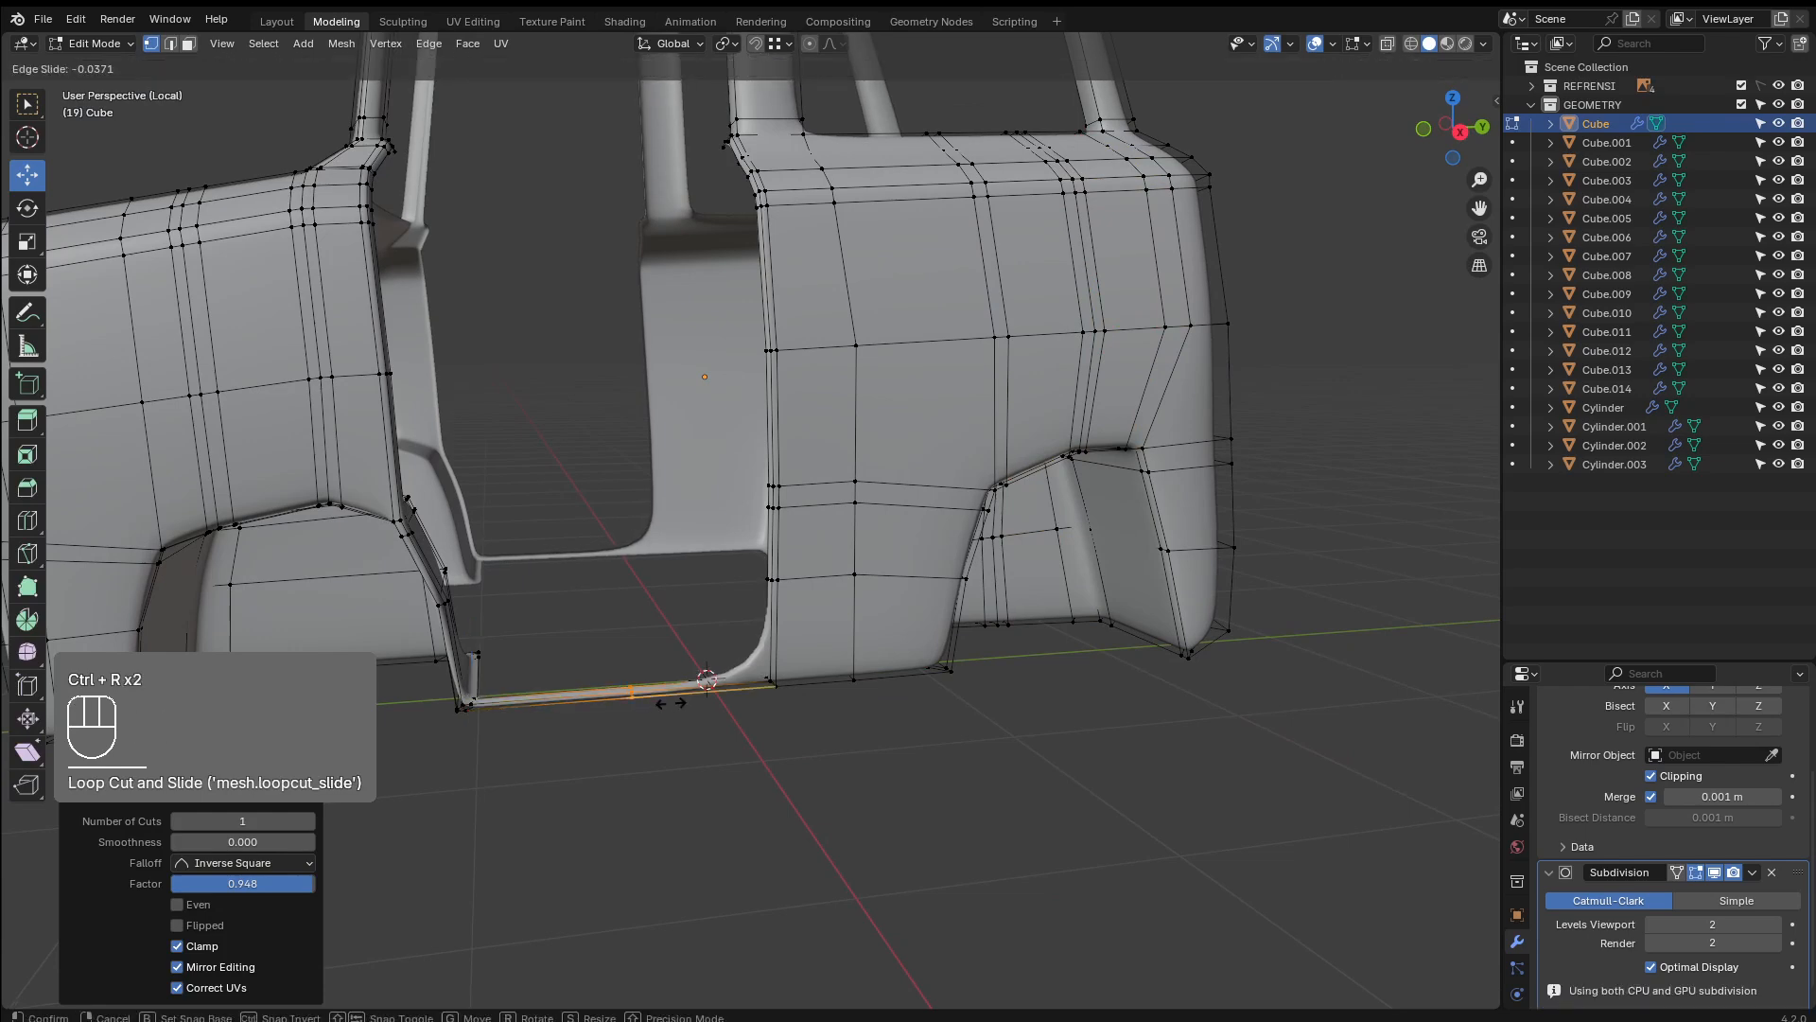
{"action": "left_click", "coordinate": [795, 694]}
Add a horizontal edge loop near the rear body's bottom edge with factor -0.670 and another near the front body's bottom edge
{"action": "key", "text": "ctrl+r"}
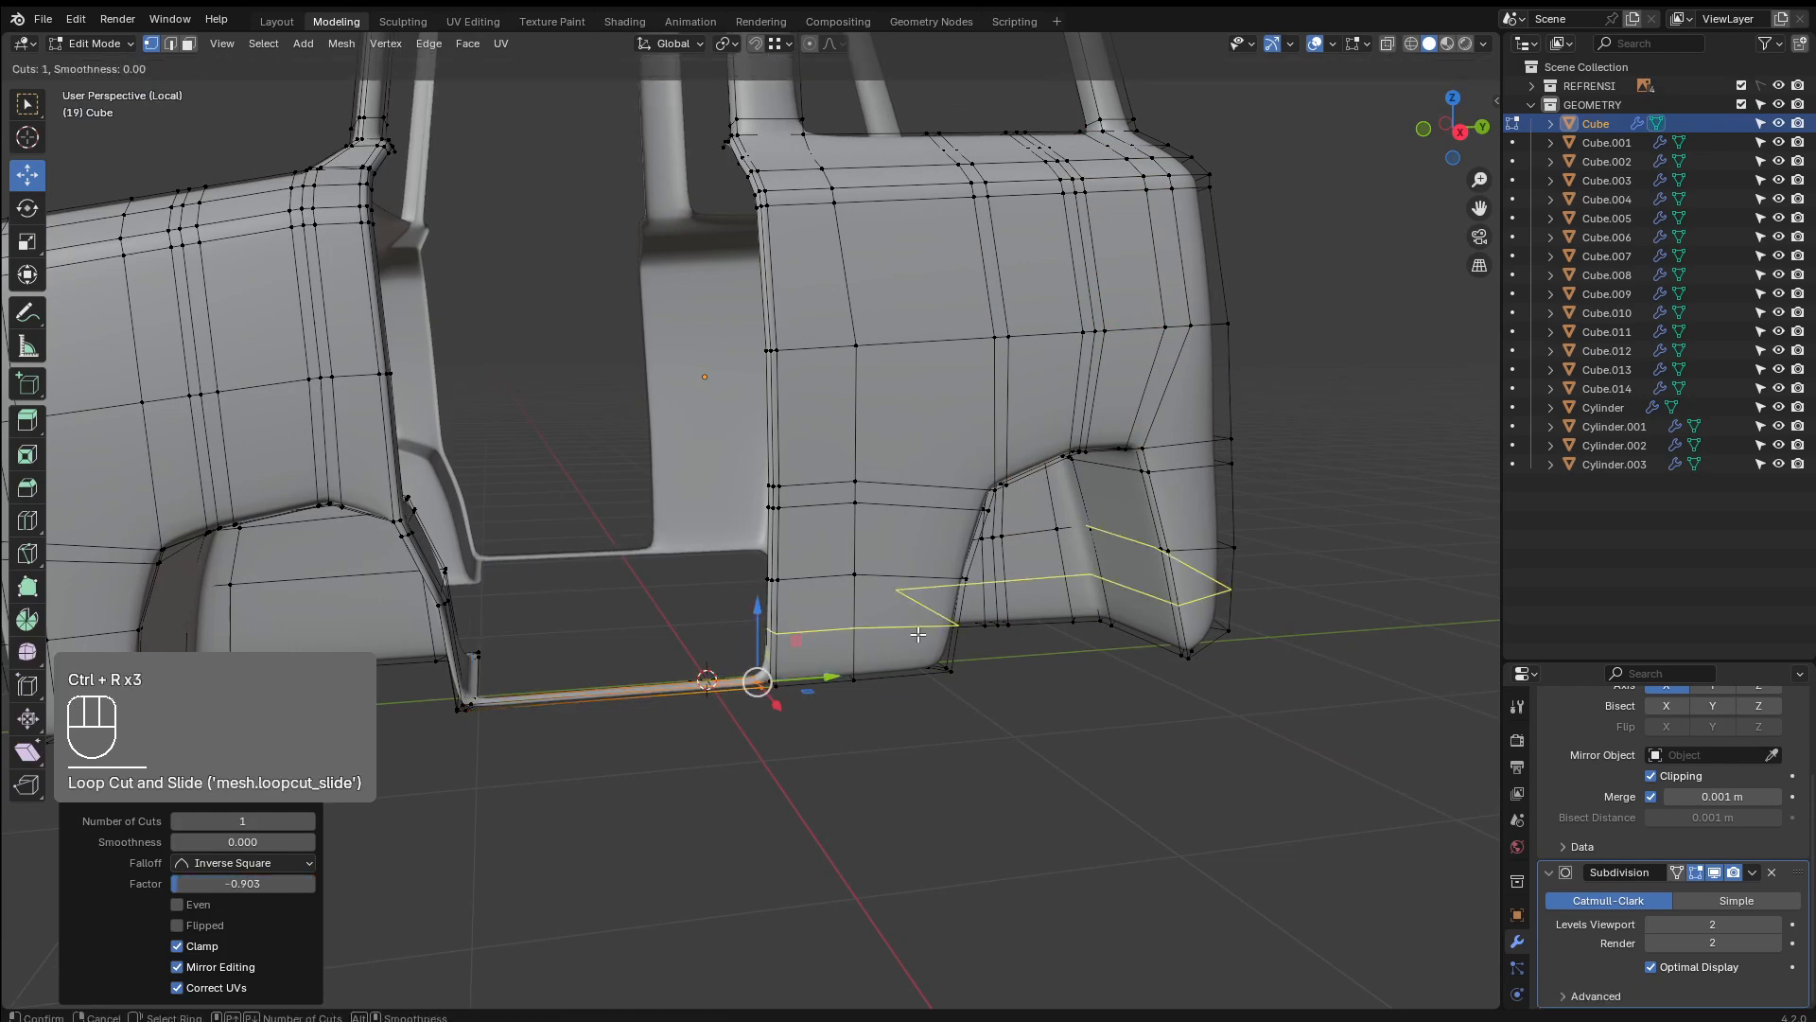
{"action": "left_click", "coordinate": [918, 639]}
{"action": "left_click", "coordinate": [911, 679]}
{"action": "middle_click_drag", "start_coordinate": [911, 678], "coordinate": [582, 493]}
{"action": "key", "text": "ctrl+r"}
{"action": "left_click", "coordinate": [582, 493]}
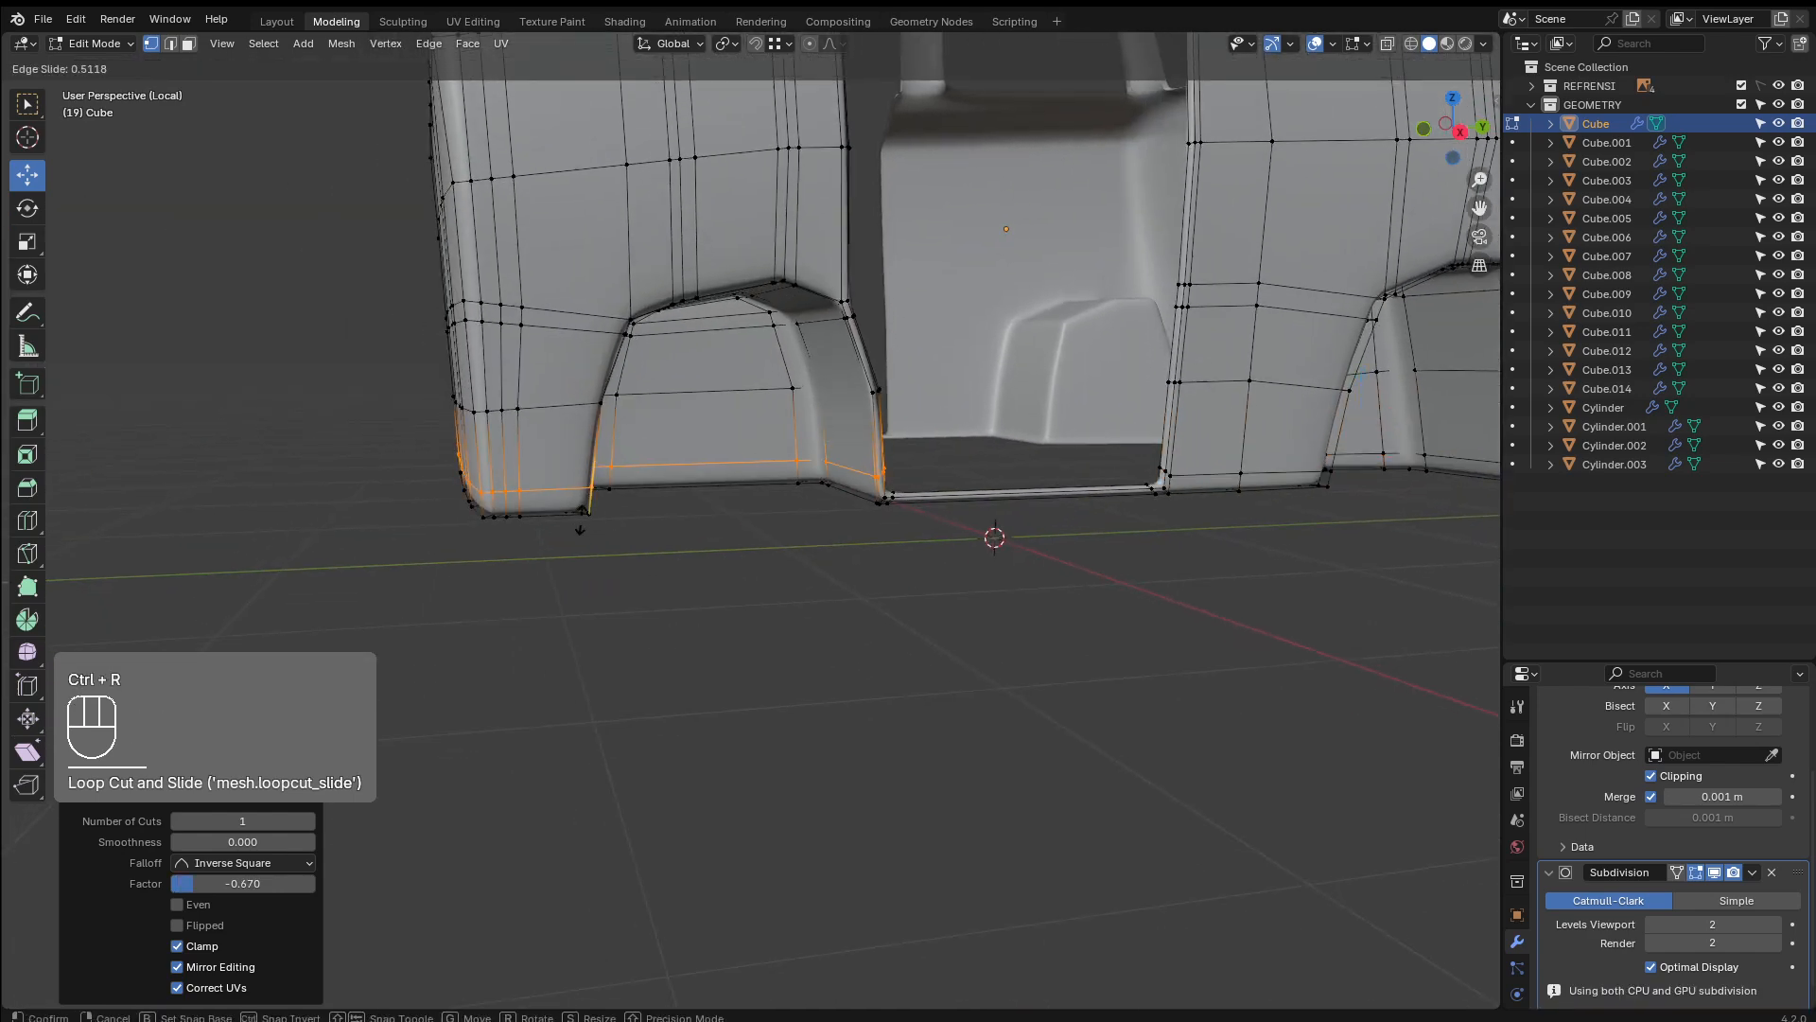
{"action": "left_click", "coordinate": [604, 523]}
Reveal hidden objects and leave the body's local view to show the whole car
{"action": "key", "text": "Tab"}
{"action": "scroll", "coordinate": [791, 501], "scroll_direction": "down", "scroll_amount": 4}
{"action": "middle_click_drag", "start_coordinate": [789, 528], "coordinate": [869, 603]}
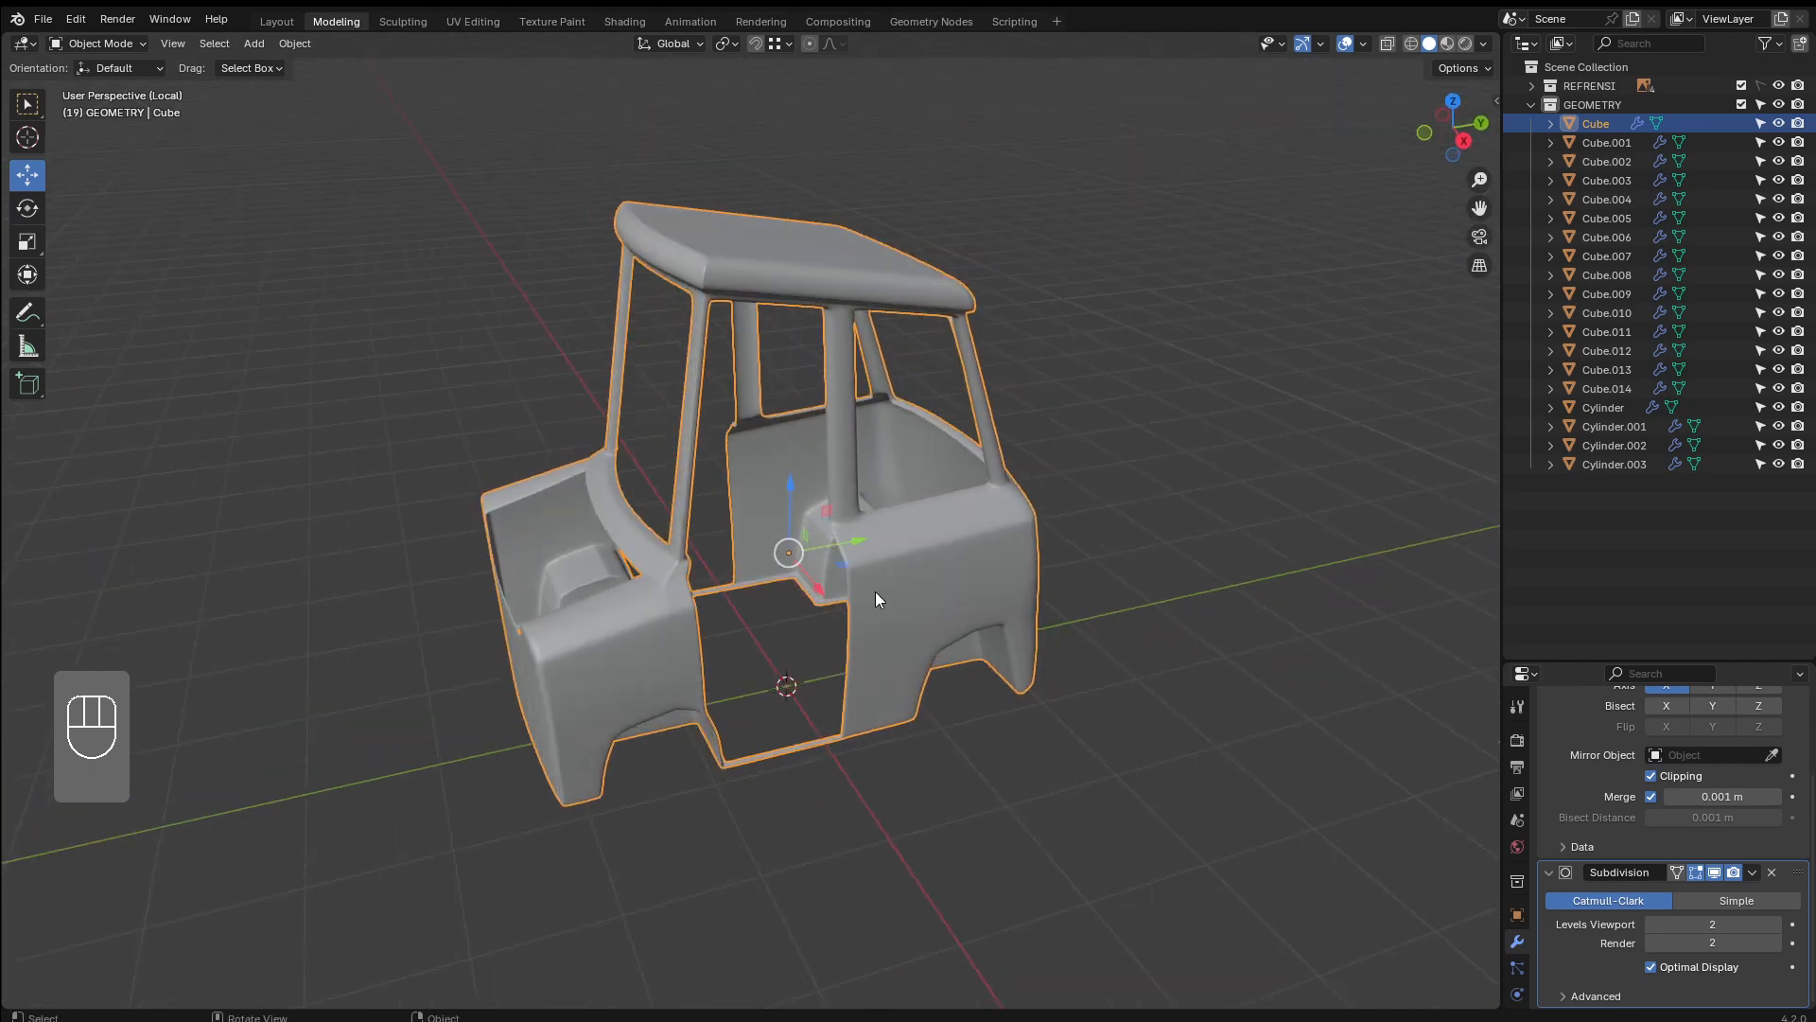
{"action": "key", "text": "alt+h"}
{"action": "key", "text": "KP_Divide"}
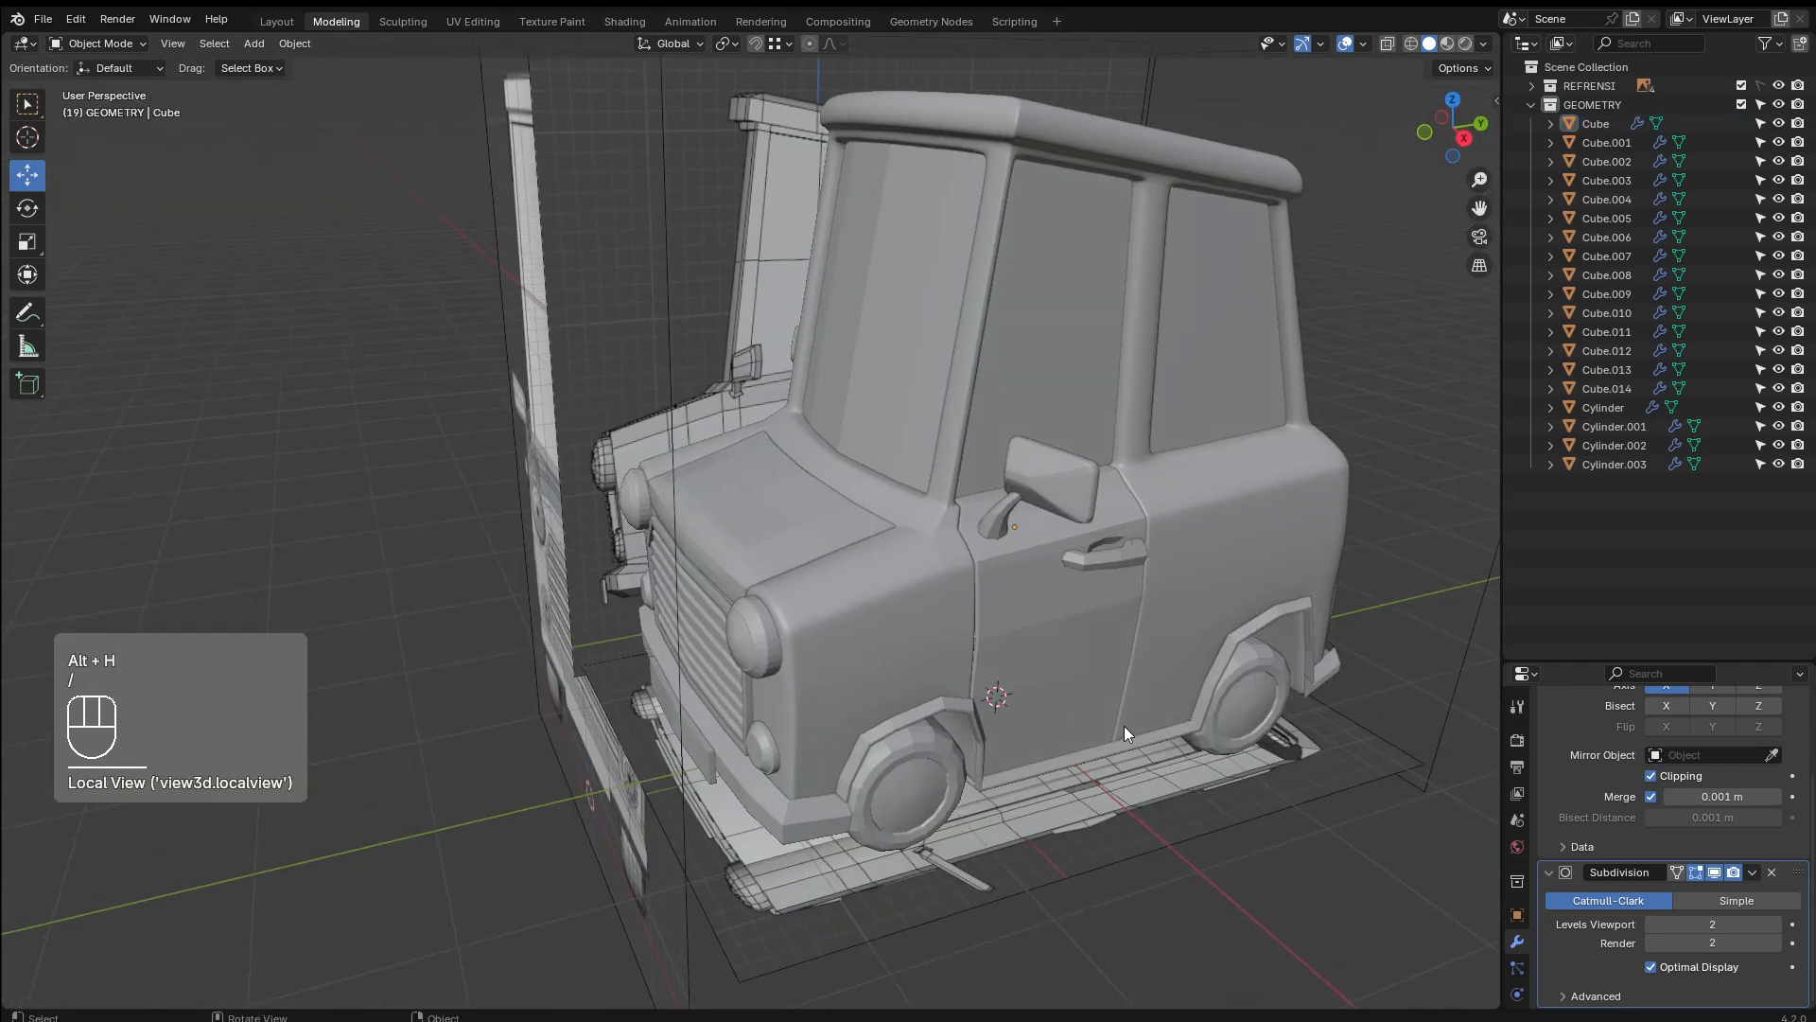
Set the door's viewport subdivision level to 1 and hide the wheel-arch and sill trim
{"action": "left_click", "coordinate": [1046, 646]}
{"action": "scroll", "coordinate": [898, 639], "scroll_direction": "up", "scroll_amount": 5}
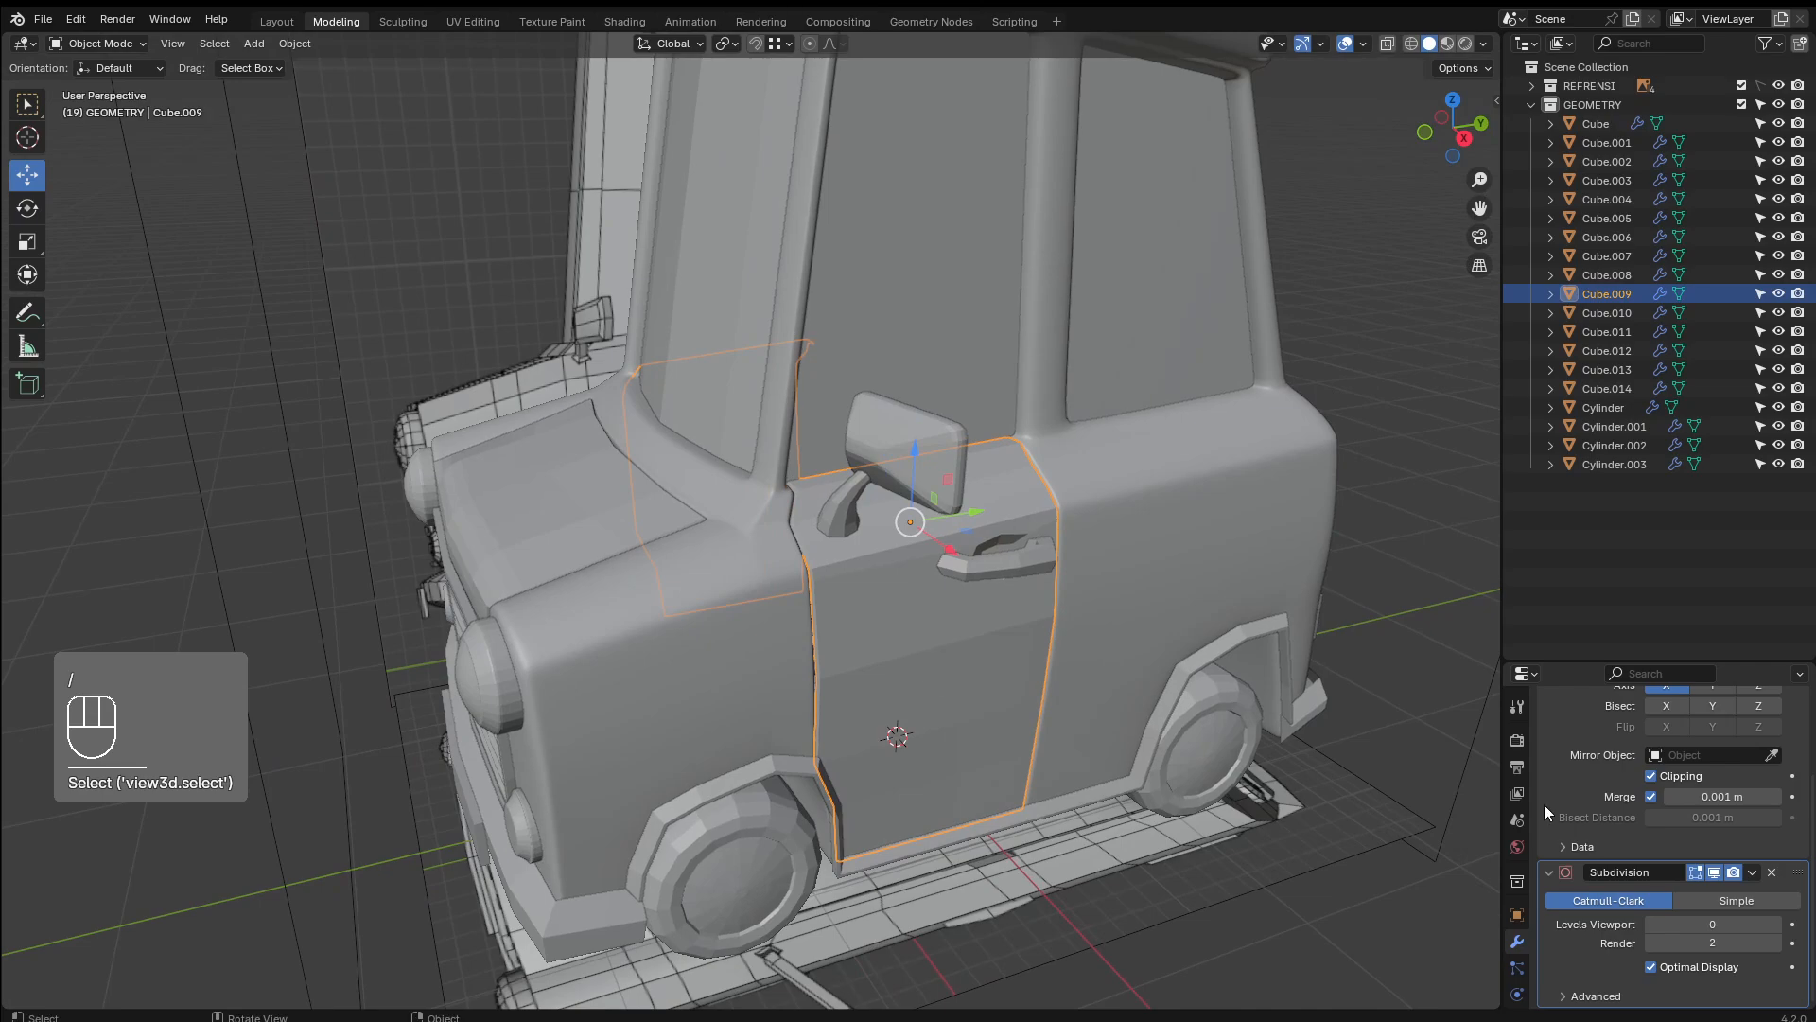
{"action": "middle_click_drag", "start_coordinate": [1366, 782], "coordinate": [915, 679]}
{"action": "key", "text": "Tab"}
{"action": "key", "text": "Tab"}
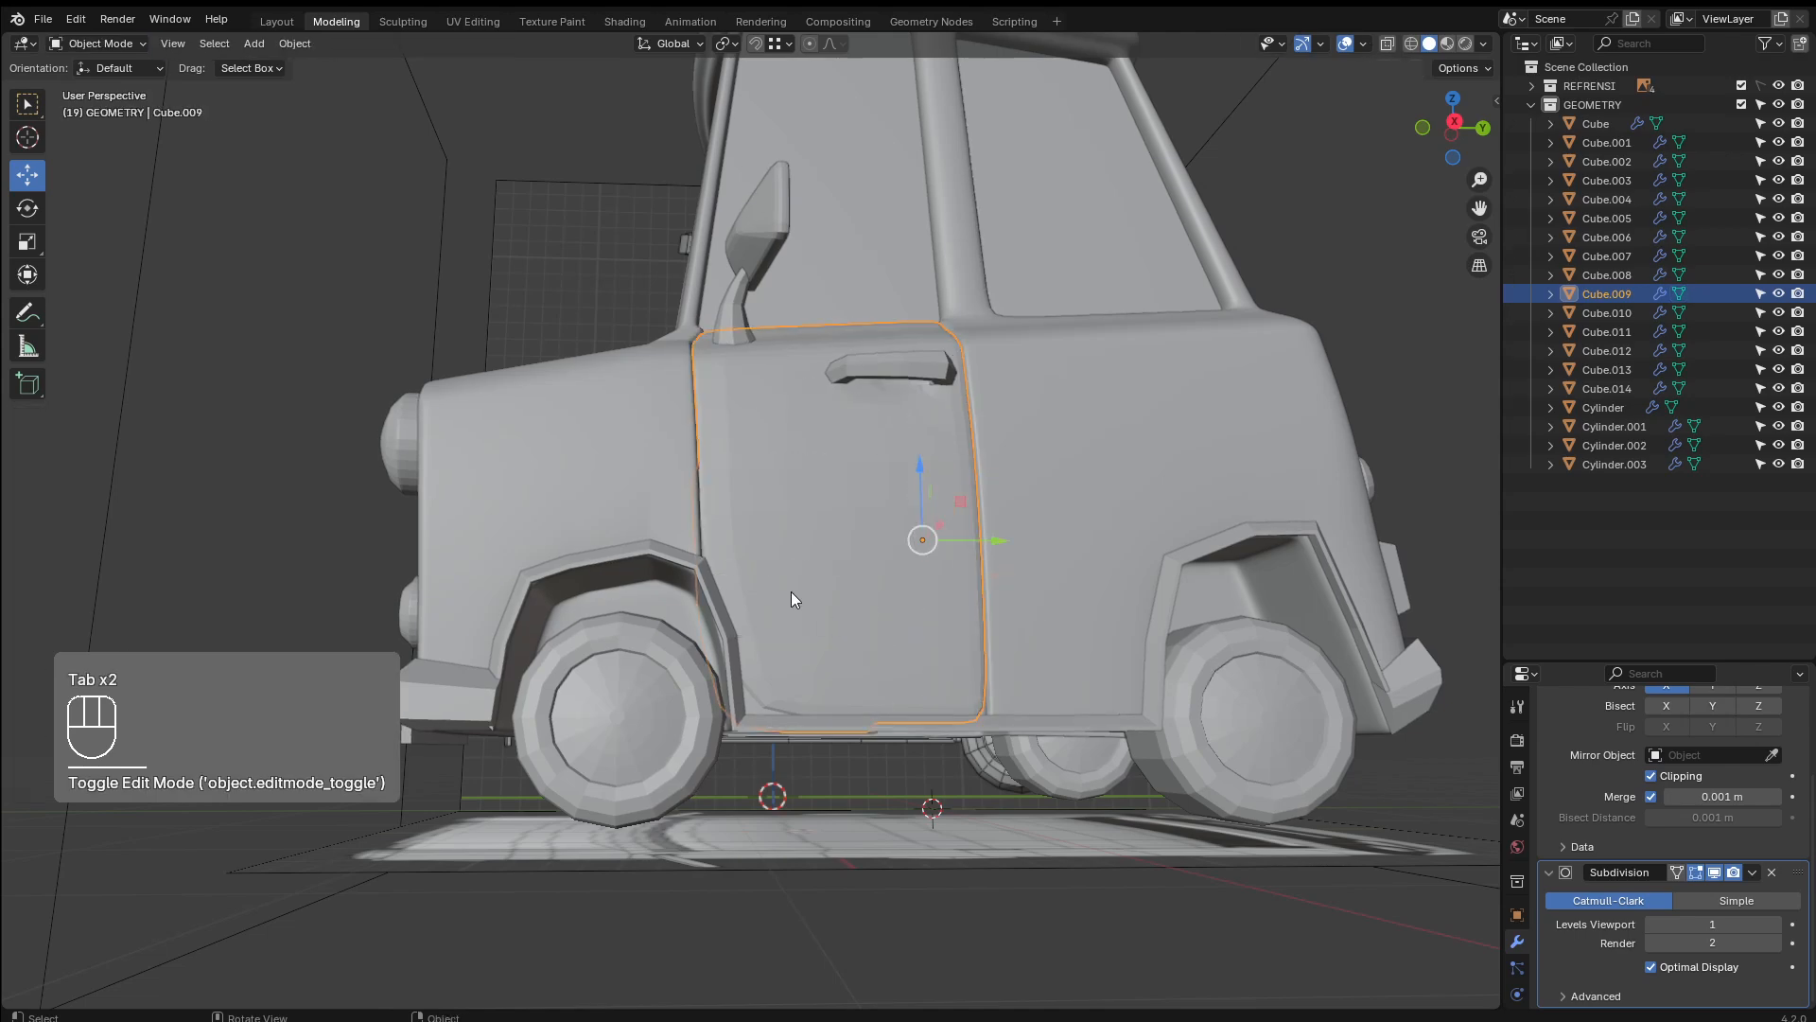
{"action": "scroll", "coordinate": [788, 625], "scroll_direction": "up", "scroll_amount": 2}
{"action": "scroll", "coordinate": [800, 752], "scroll_direction": "up", "scroll_amount": 2}
{"action": "middle_click_drag", "start_coordinate": [833, 758], "coordinate": [825, 734]}
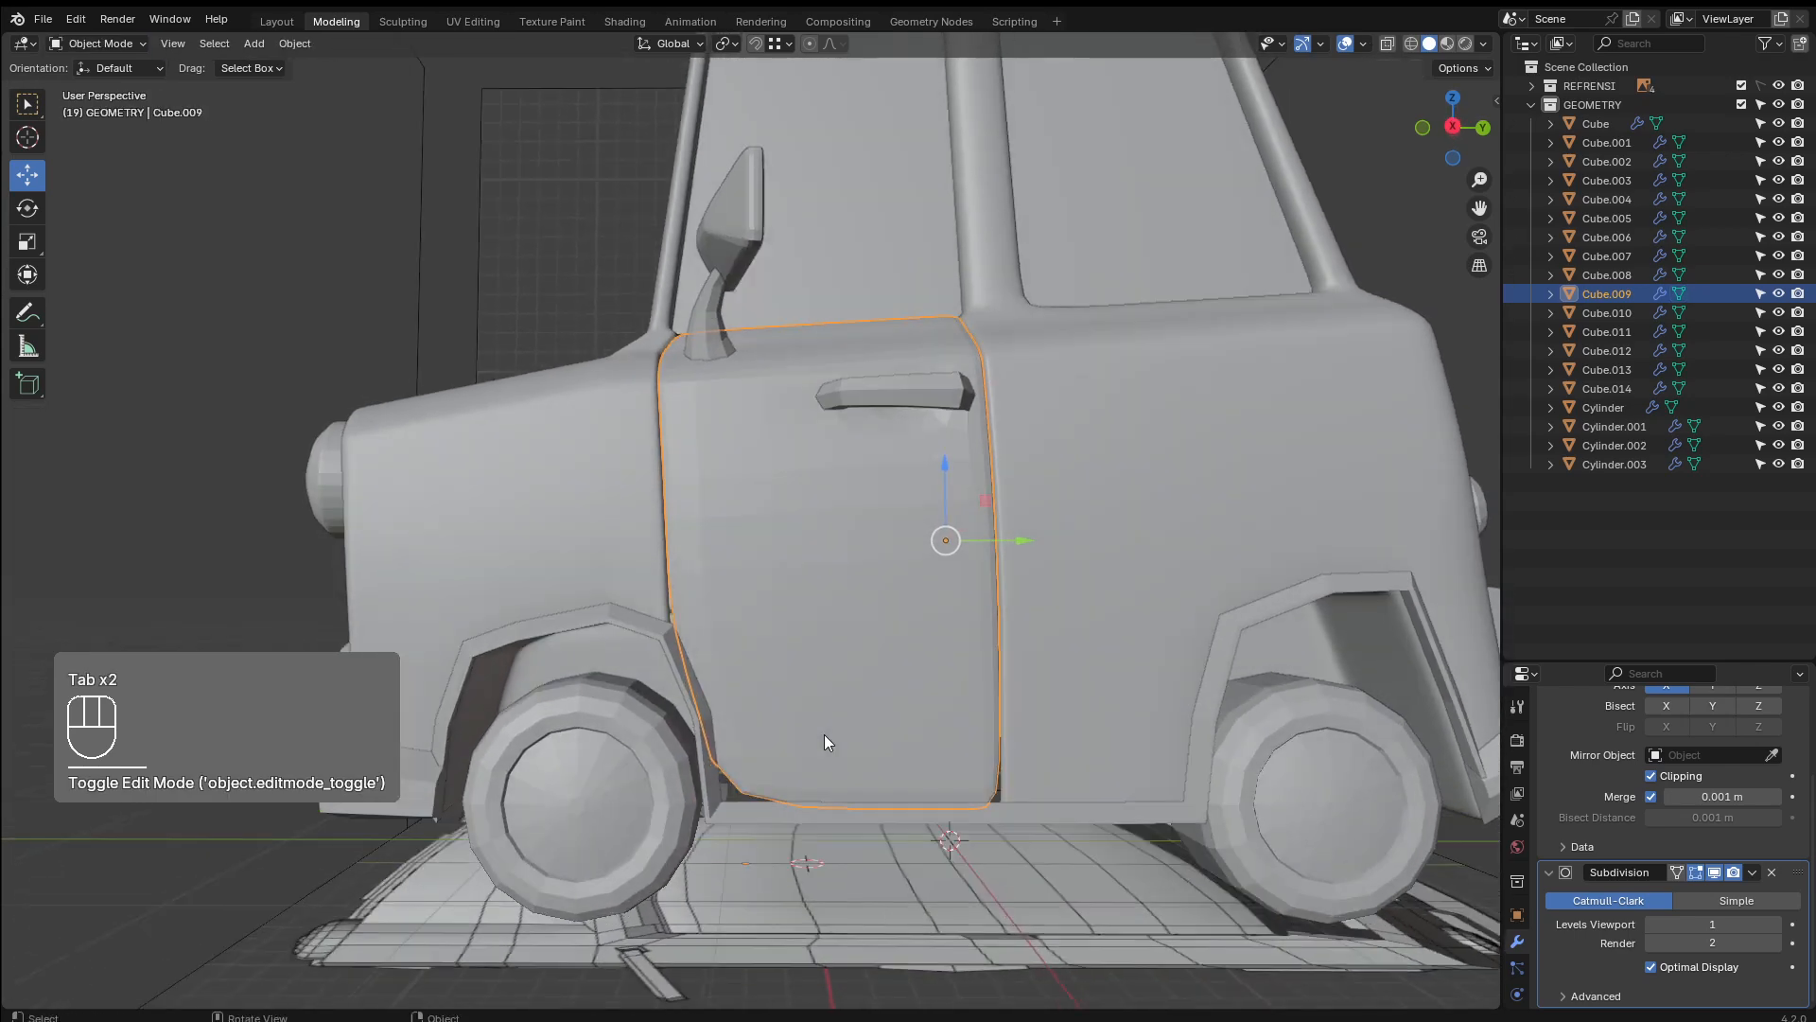
{"action": "left_click", "coordinate": [690, 700]}
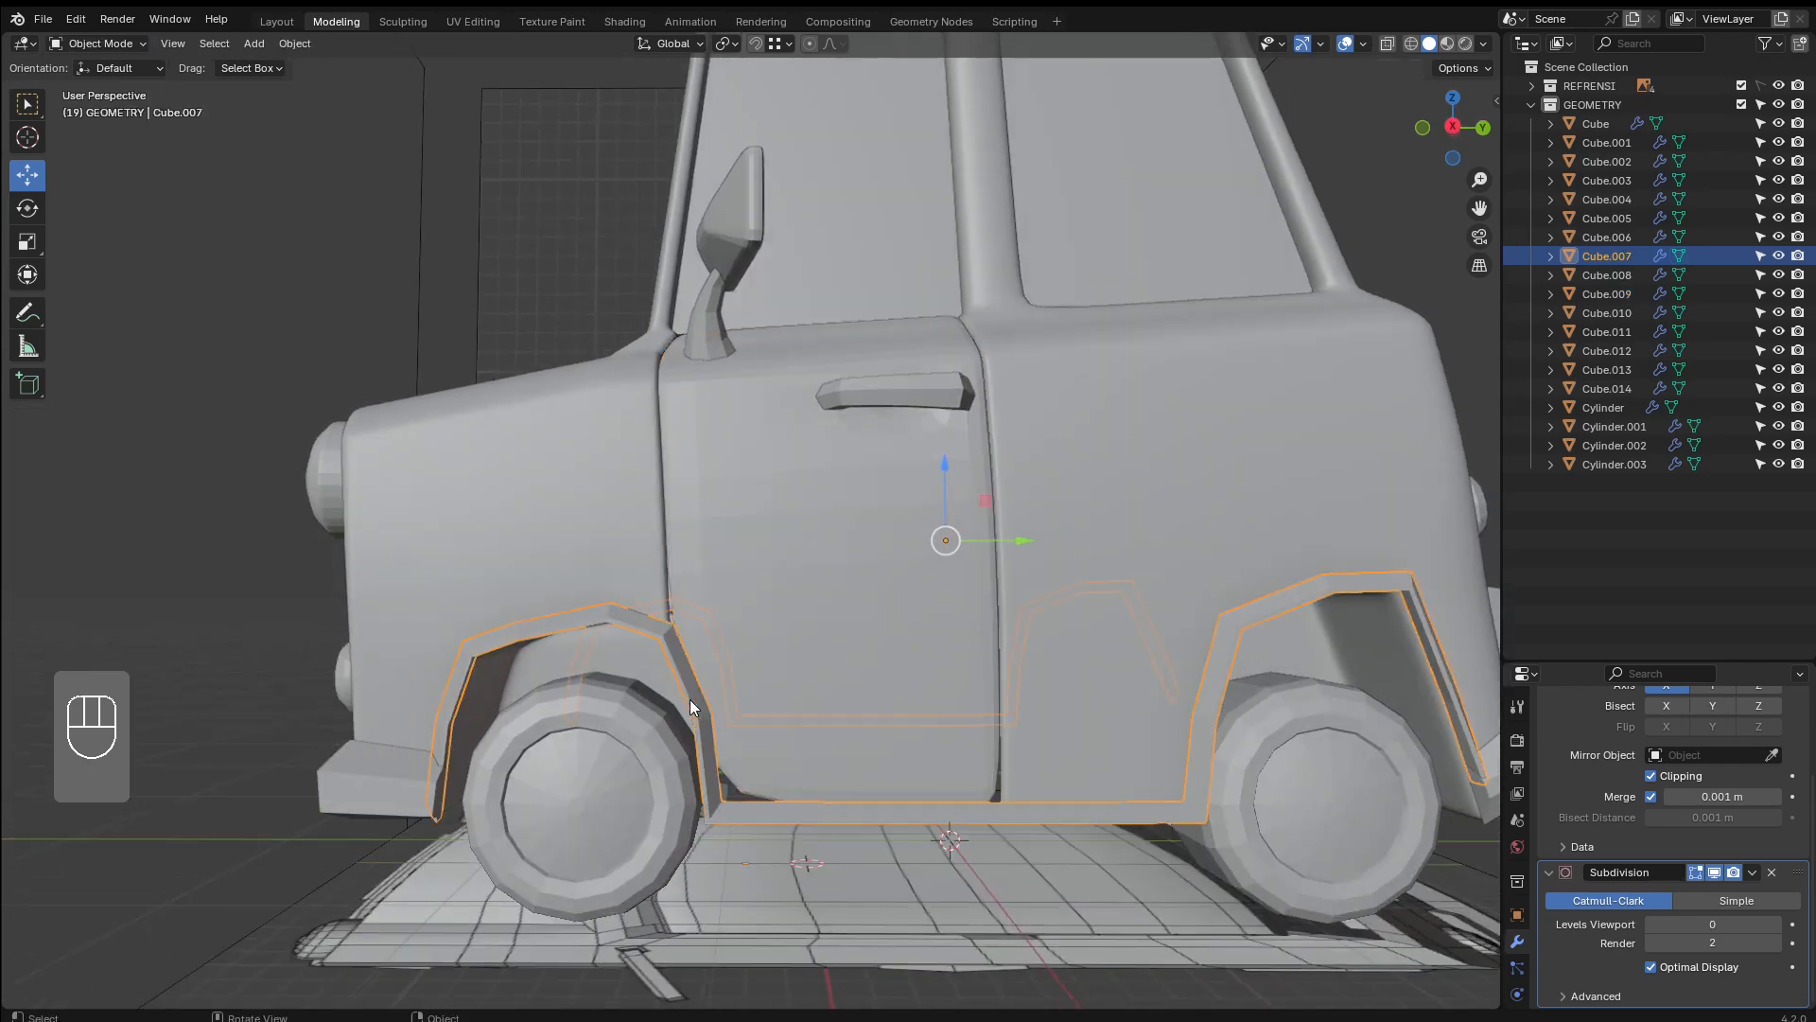
{"action": "key", "text": "h"}
Add edge loops to the door: one near its bottom edge with factor -0.853 and one near its front edge with factor 0.915
{"action": "left_click", "coordinate": [803, 752]}
{"action": "key", "text": "Tab"}
{"action": "scroll", "coordinate": [825, 752], "scroll_direction": "up", "scroll_amount": 3}
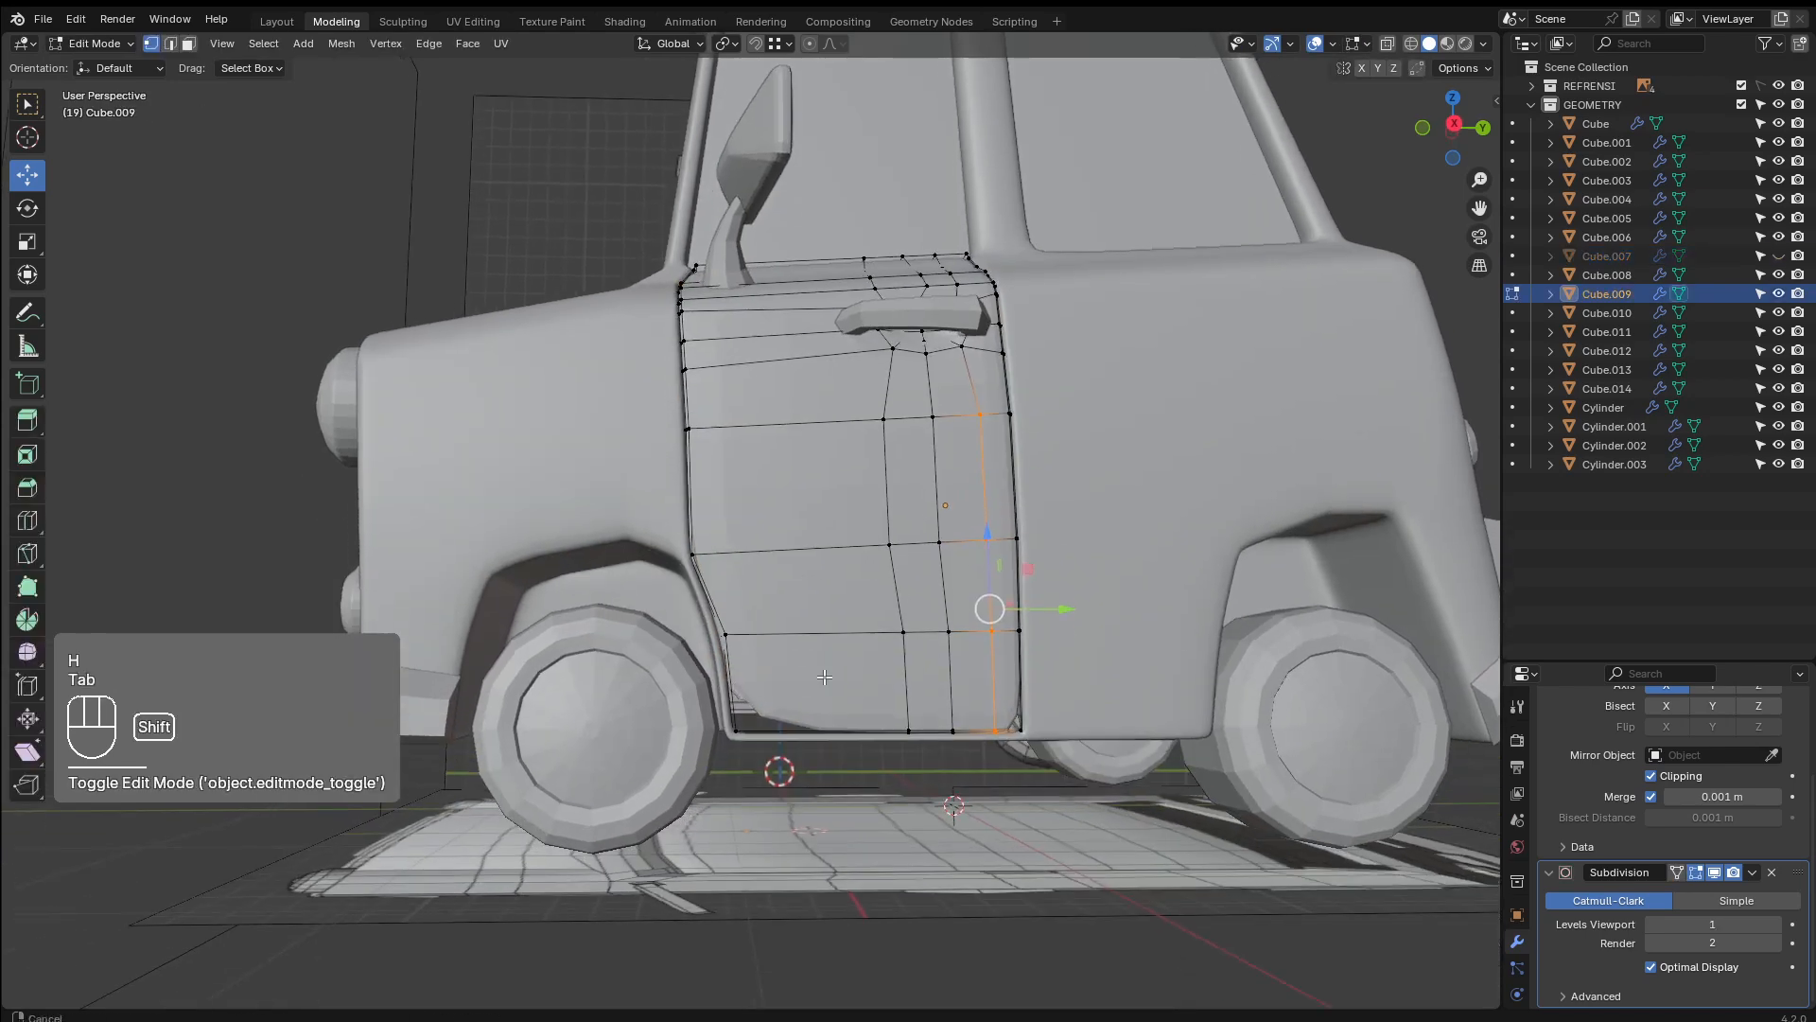
{"action": "key", "text": "ctrl+r"}
{"action": "left_click", "coordinate": [739, 713]}
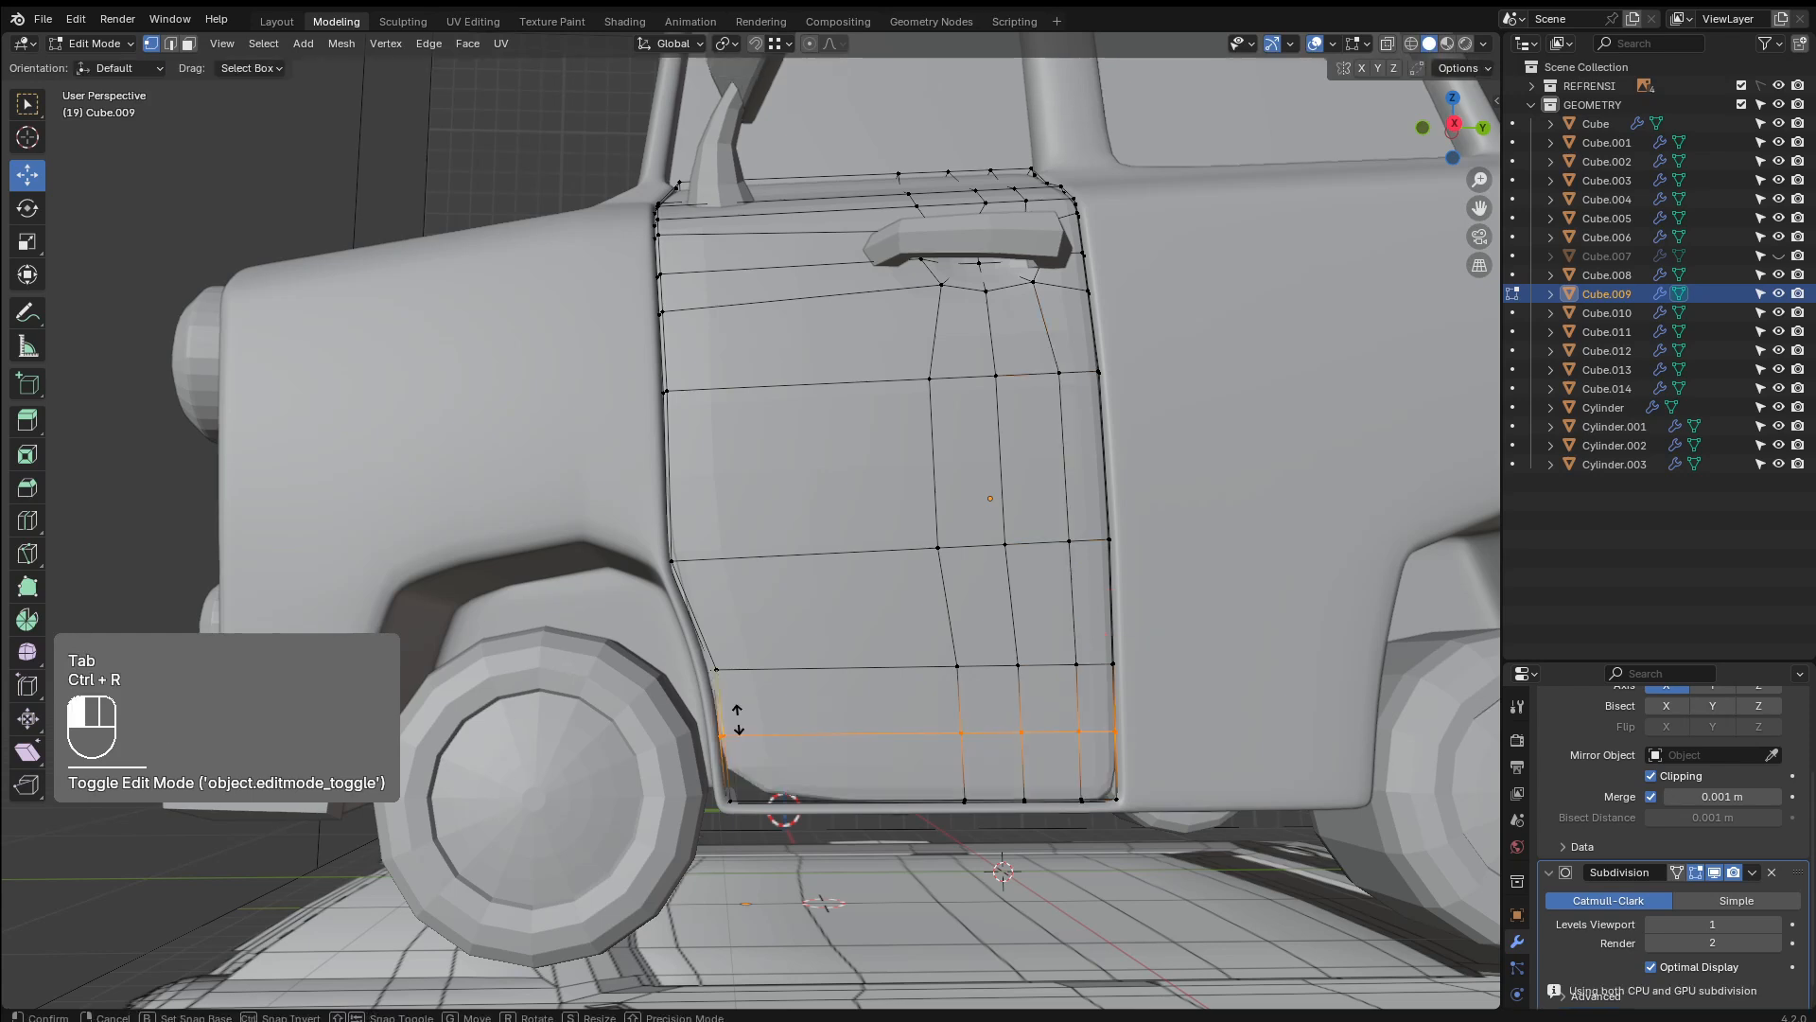
{"action": "left_click", "coordinate": [741, 769]}
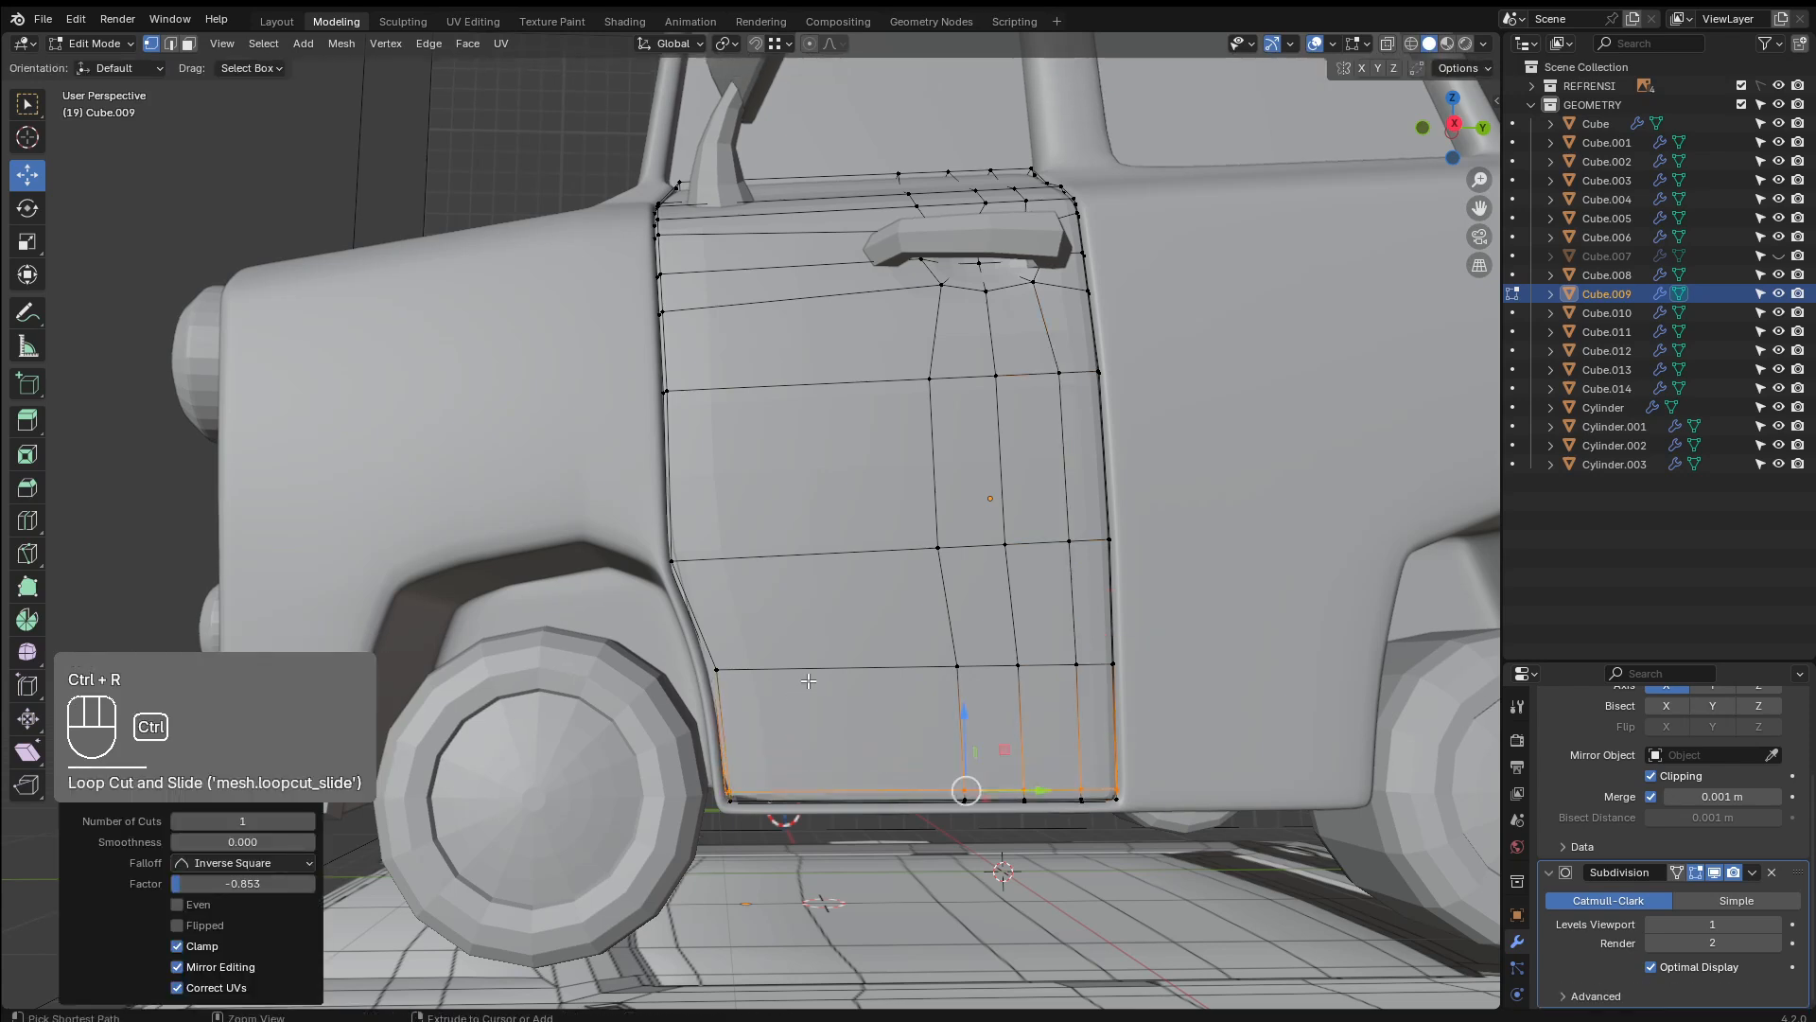
{"action": "key", "text": "ctrl+r"}
{"action": "left_click", "coordinate": [794, 683]}
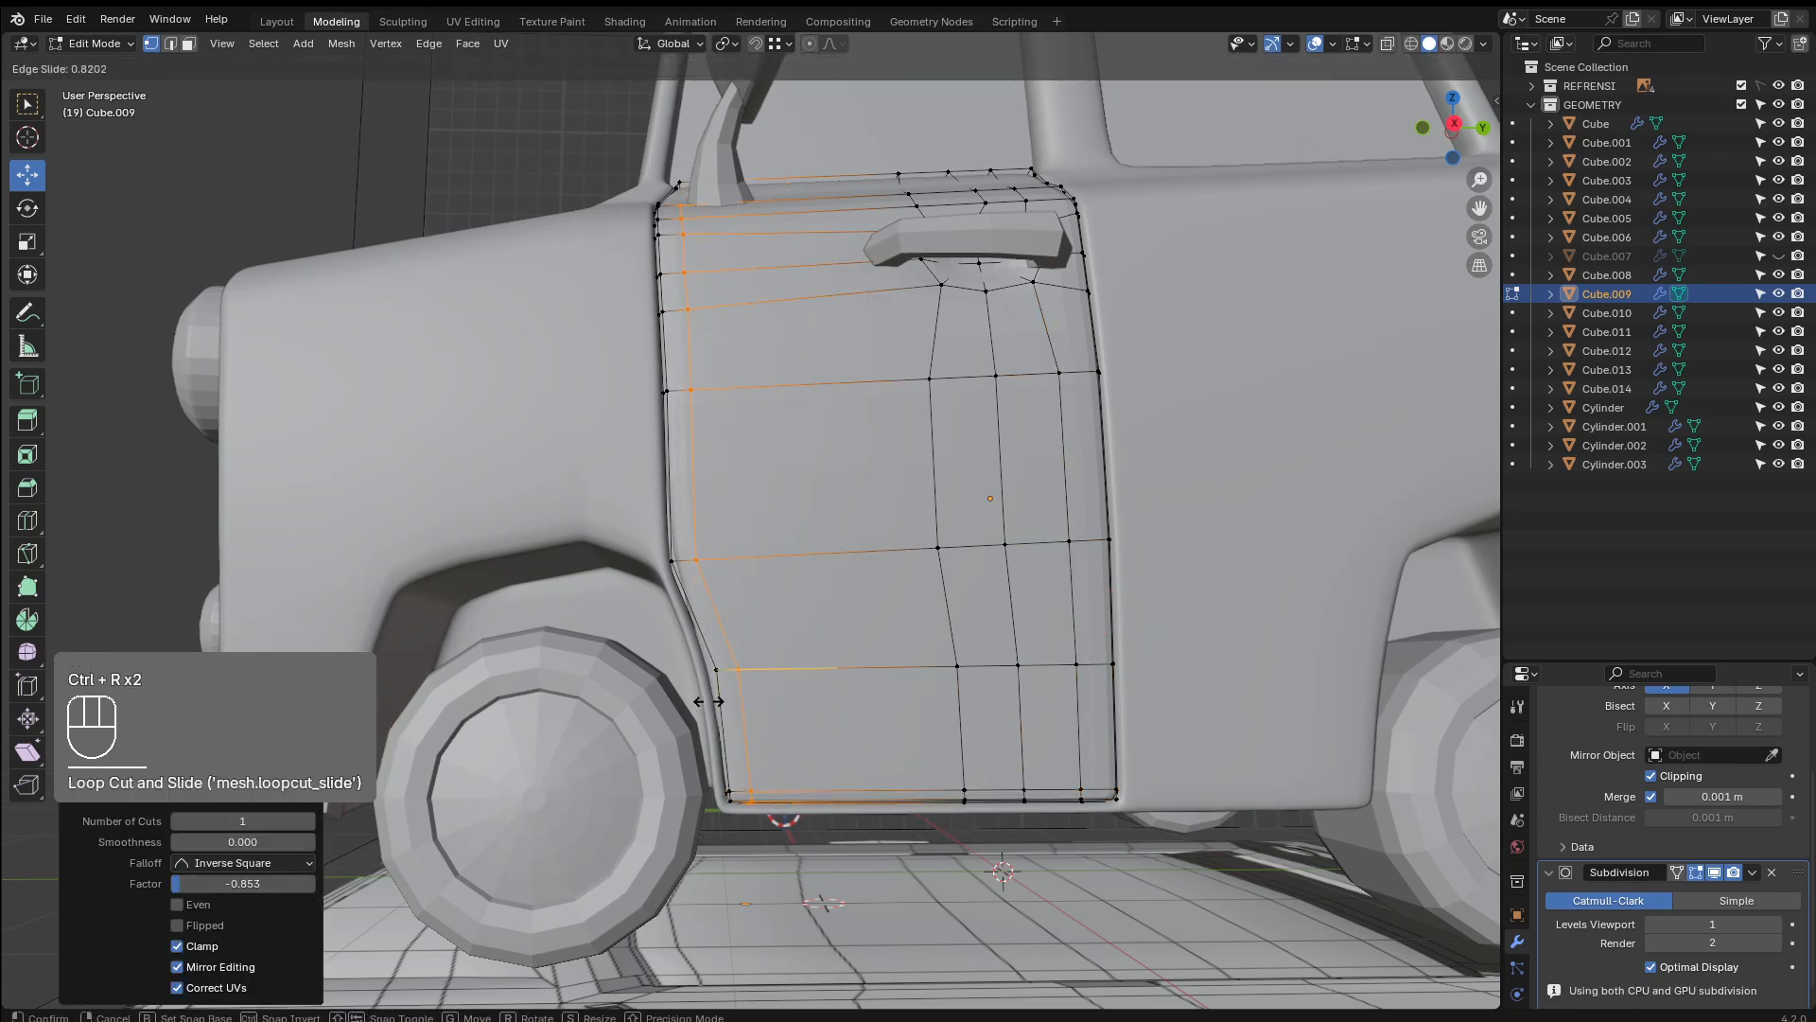
{"action": "left_click", "coordinate": [698, 701]}
Add horizontal edge loops just below and above the lower bend of the door's front edge, with factors 0.661 and -0.640
{"action": "key", "text": "ctrl+r"}
{"action": "left_click", "coordinate": [737, 698]}
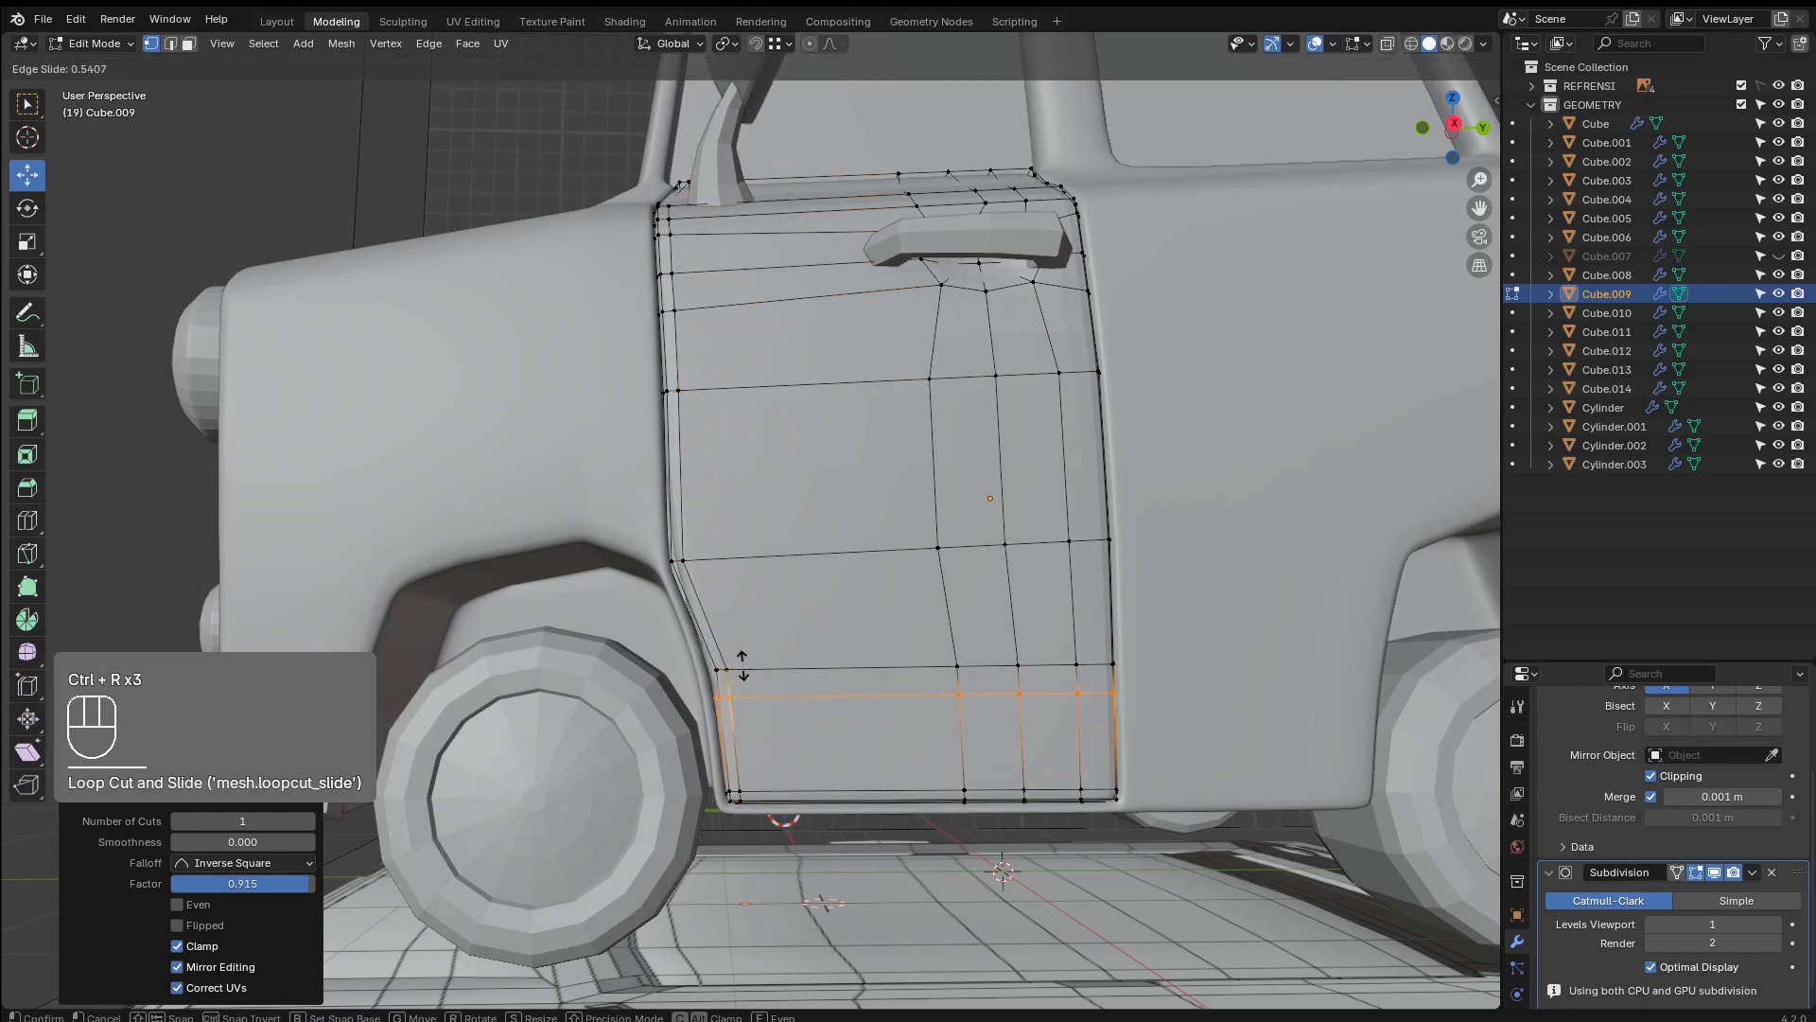
{"action": "left_click", "coordinate": [744, 657]}
{"action": "key", "text": "ctrl+r"}
{"action": "left_click", "coordinate": [717, 662]}
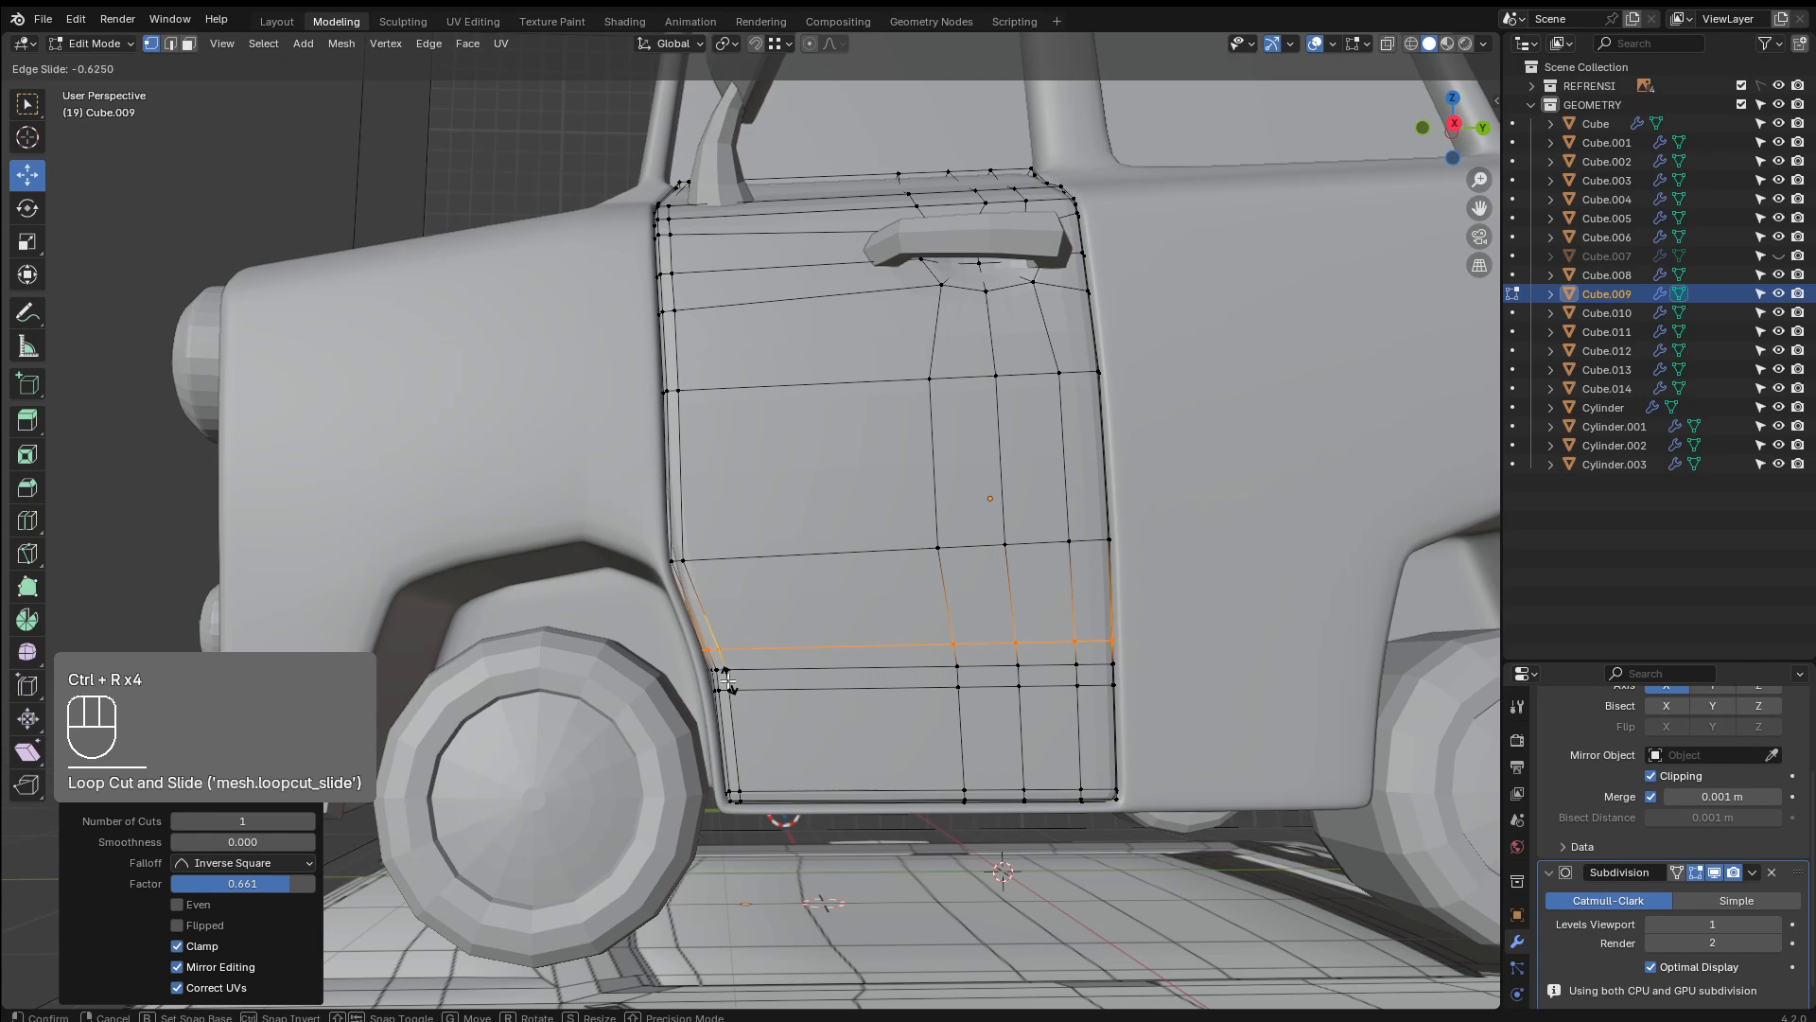
{"action": "left_click", "coordinate": [725, 677]}
Add edge loops just below and above the upper bend over the wheel arch on the door, the latter with factor -0.788
{"action": "key", "text": "ctrl+r"}
{"action": "left_click", "coordinate": [701, 610]}
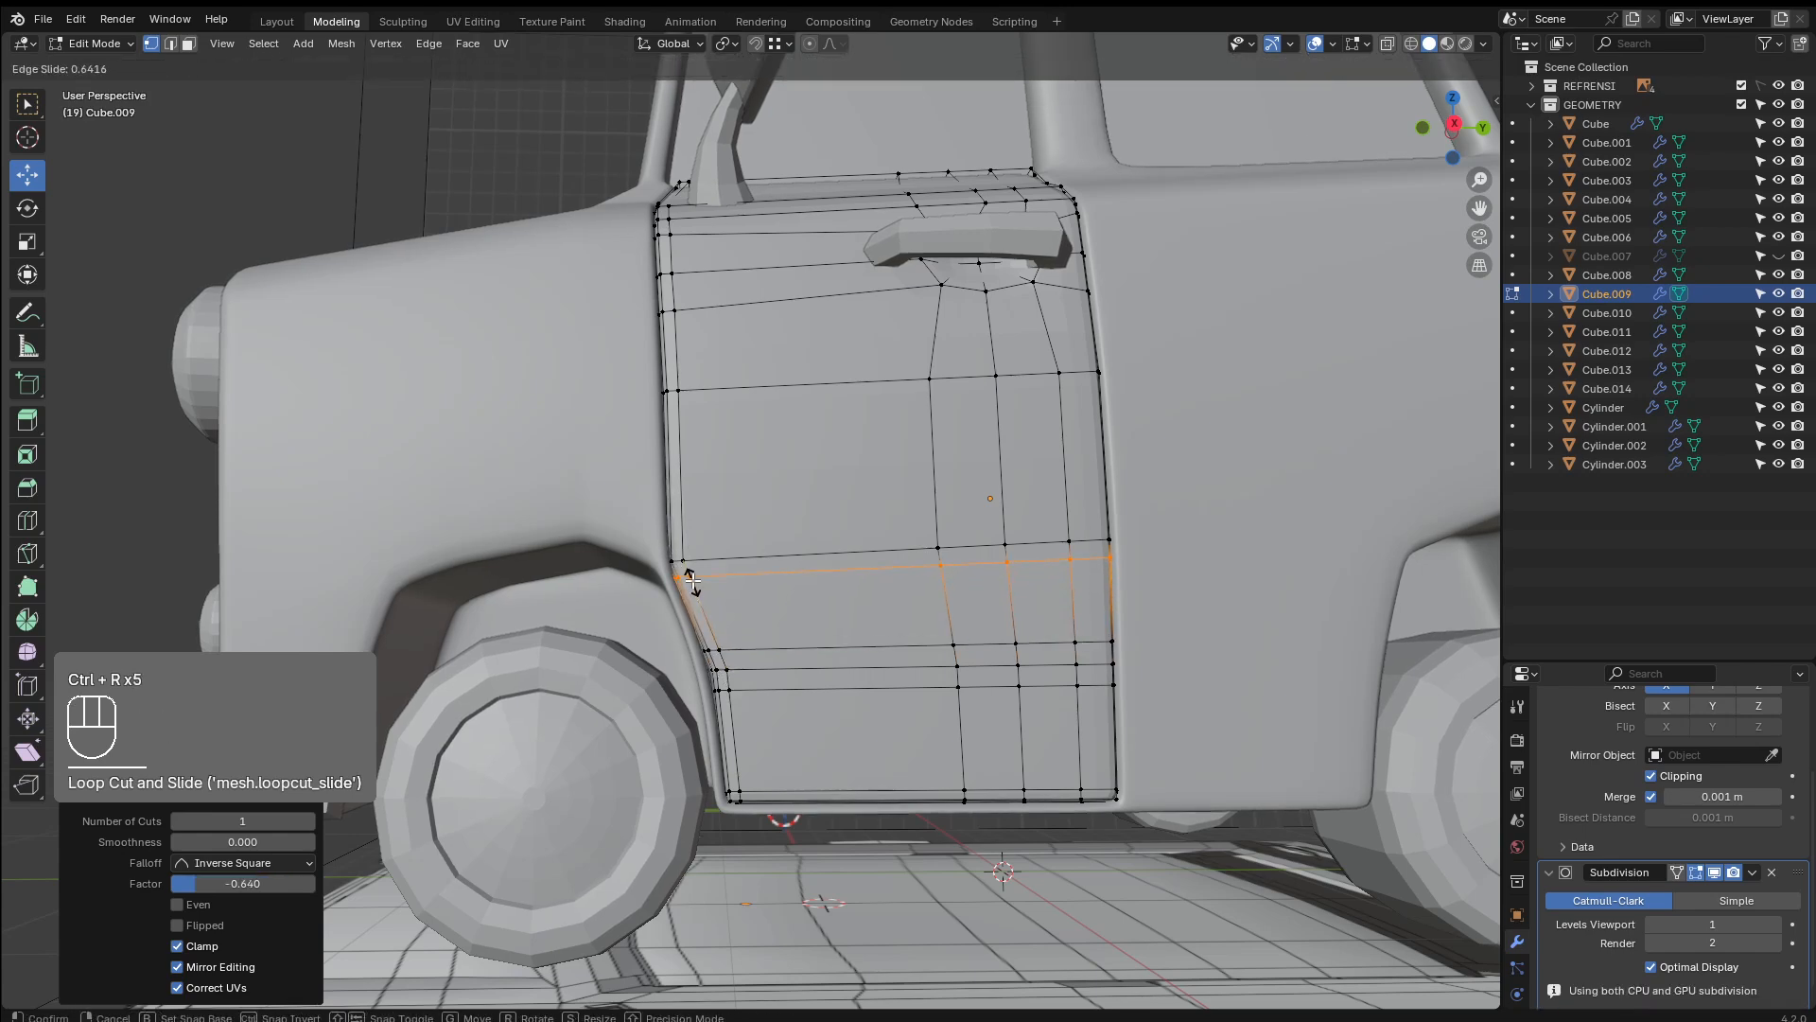
{"action": "left_click", "coordinate": [691, 582]}
{"action": "key", "text": "ctrl+r"}
{"action": "left_click", "coordinate": [686, 595]}
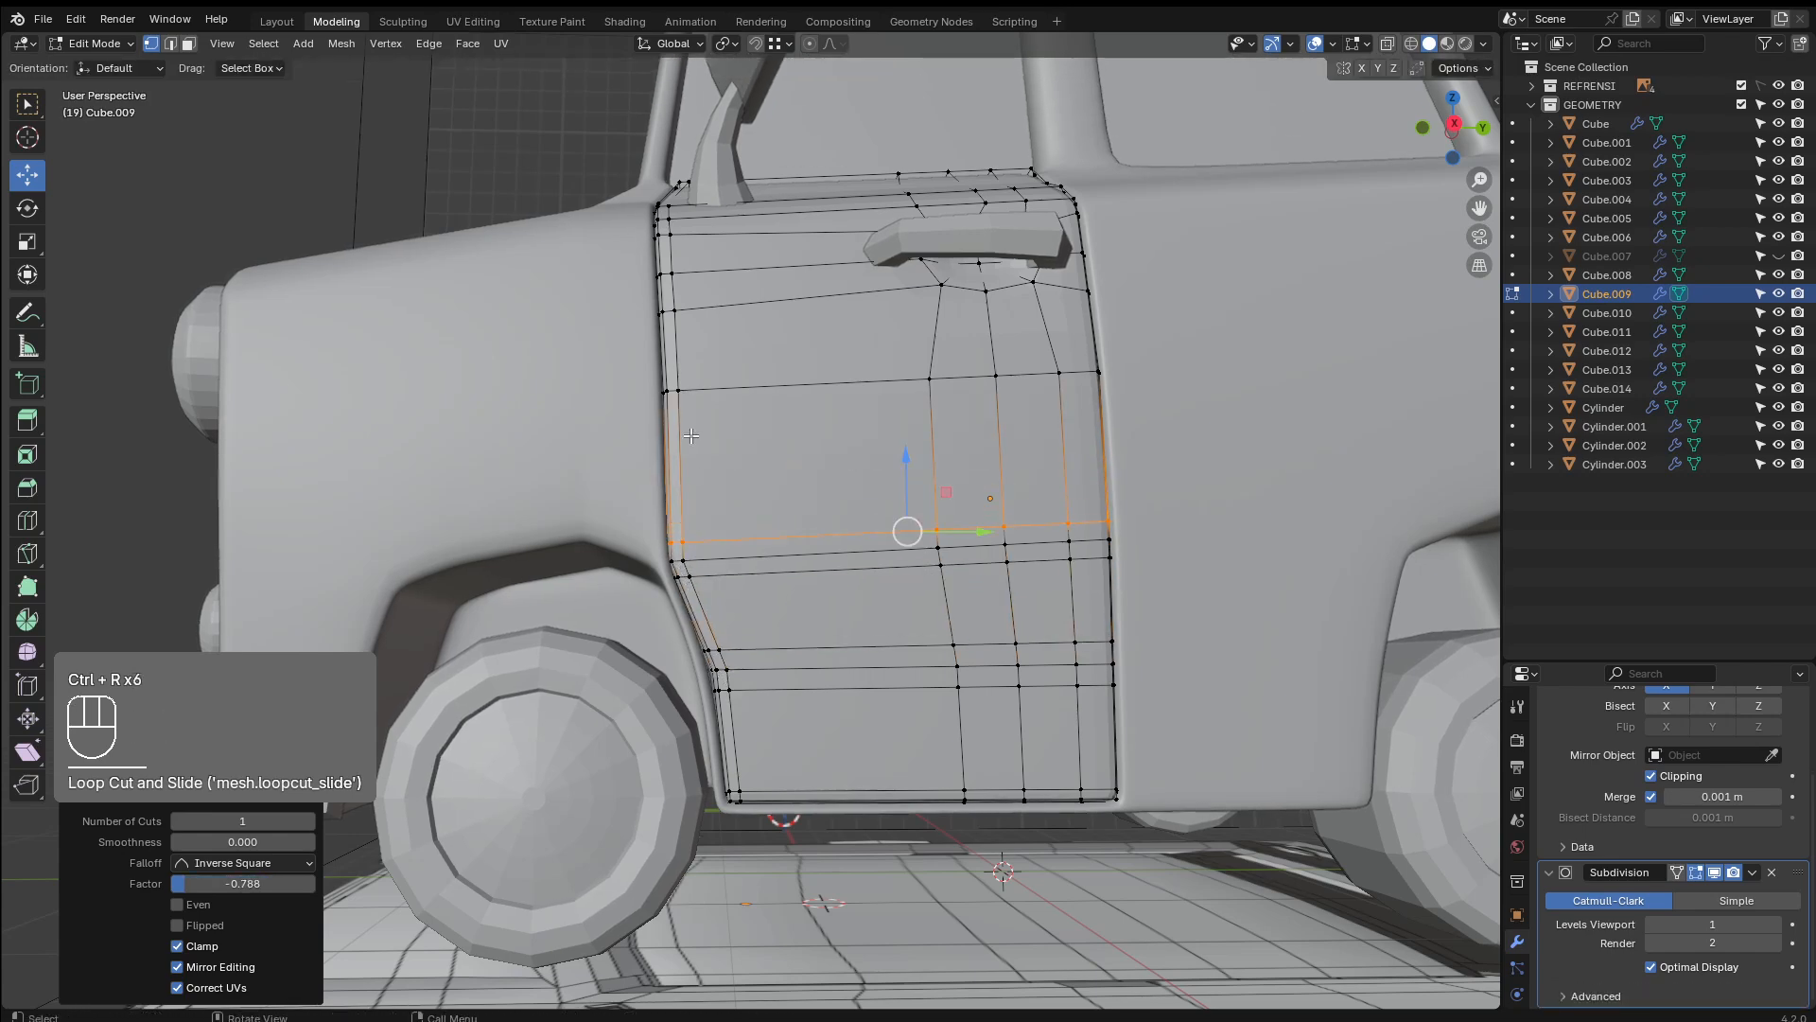
Add a vertical edge loop close to the door's rear edge and return to Object Mode
{"action": "scroll", "coordinate": [842, 549], "scroll_direction": "down", "scroll_amount": 1}
{"action": "middle_click_drag", "start_coordinate": [851, 547], "coordinate": [677, 605]}
{"action": "scroll", "coordinate": [677, 605], "scroll_direction": "up", "scroll_amount": 1}
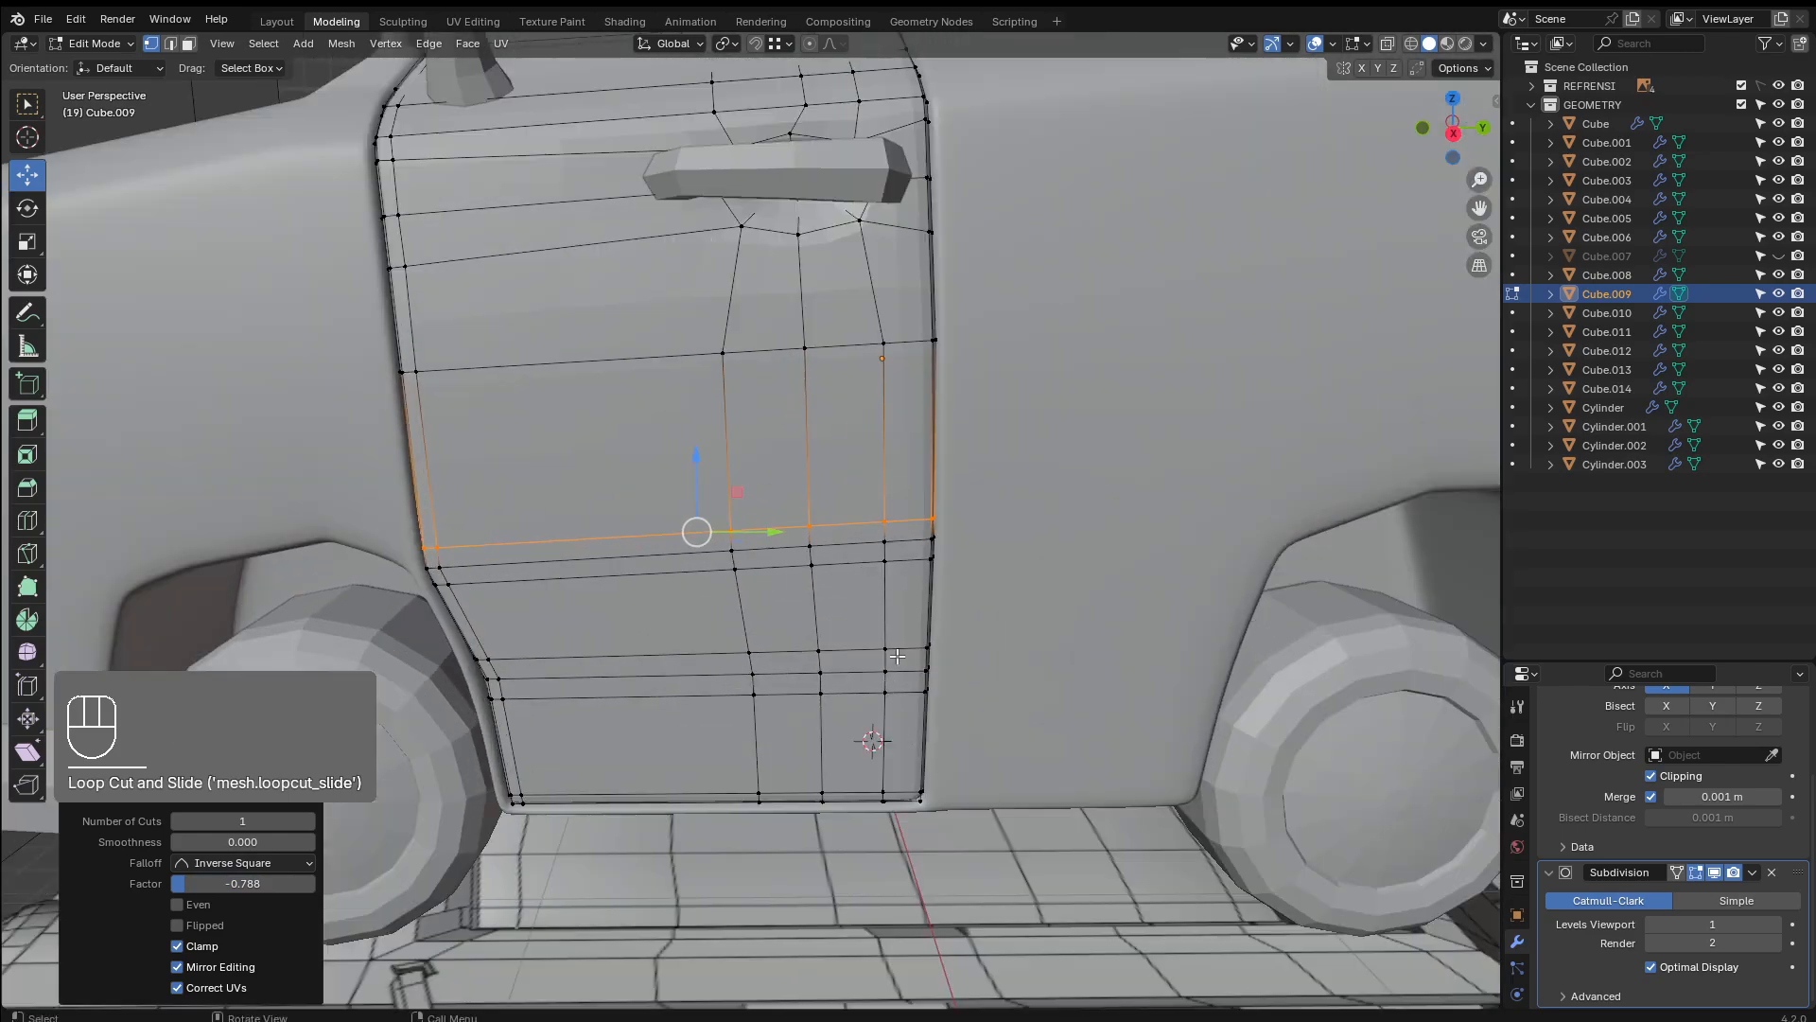
{"action": "middle_click_drag", "start_coordinate": [822, 332], "coordinate": [729, 477], "text": "shift"}
{"action": "middle_click_drag", "start_coordinate": [729, 477], "coordinate": [812, 349], "text": "shift"}
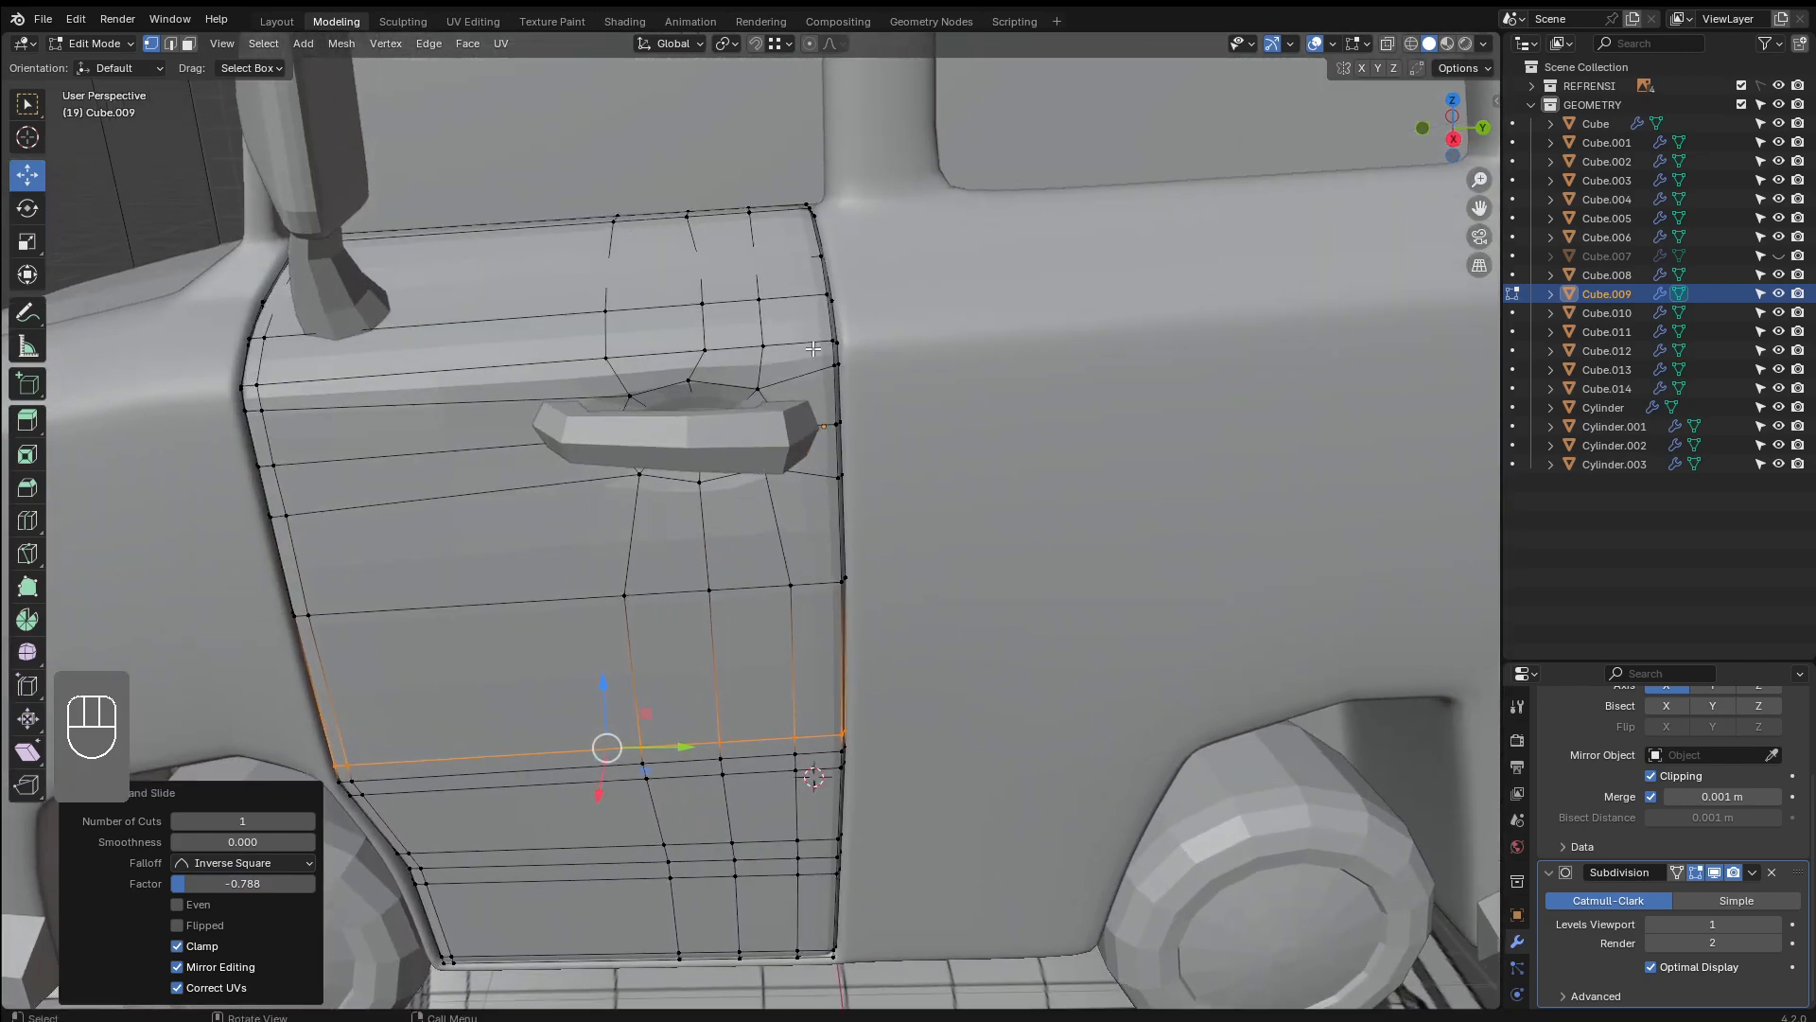
{"action": "key", "text": "ctrl+r"}
{"action": "left_click", "coordinate": [817, 343]}
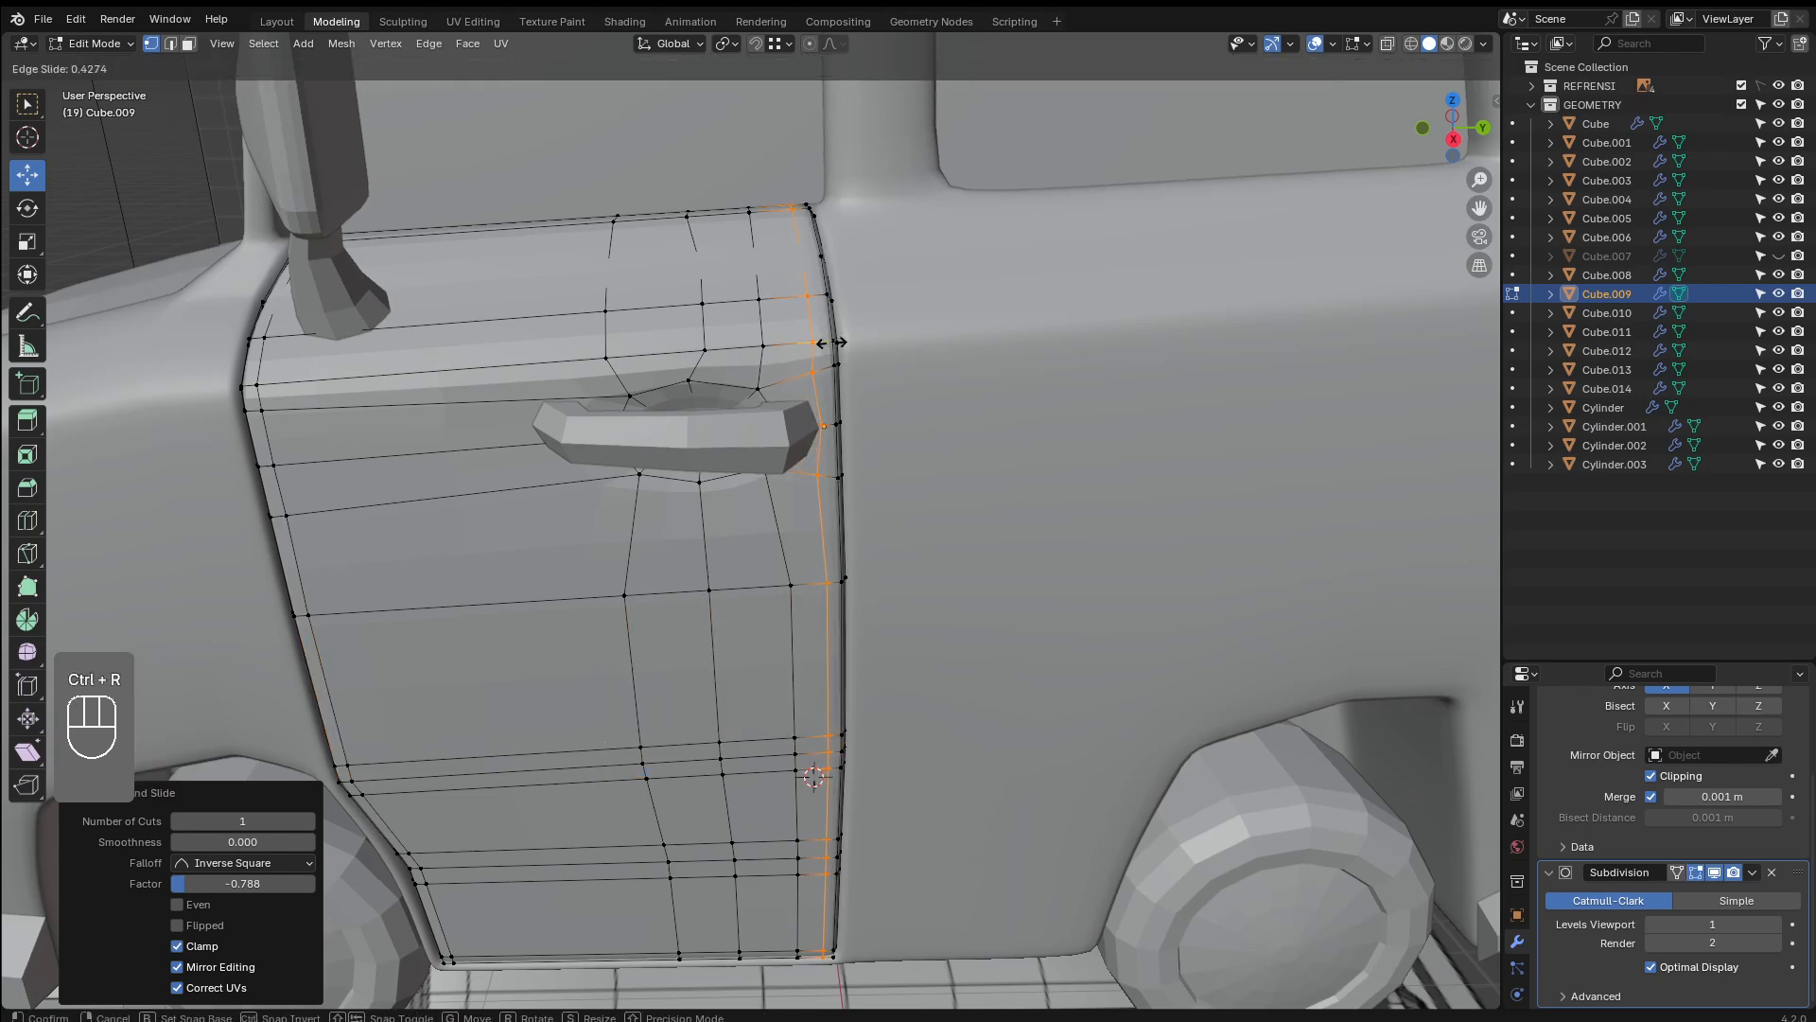
{"action": "left_click", "coordinate": [831, 343]}
{"action": "key", "text": "Tab"}
Add edge loops on both sides of the door's upper bend near the mirror base, with factors 0.581 and -0.623
{"action": "scroll", "coordinate": [507, 487], "scroll_direction": "down", "scroll_amount": 2}
{"action": "middle_click_drag", "start_coordinate": [507, 486], "coordinate": [633, 527]}
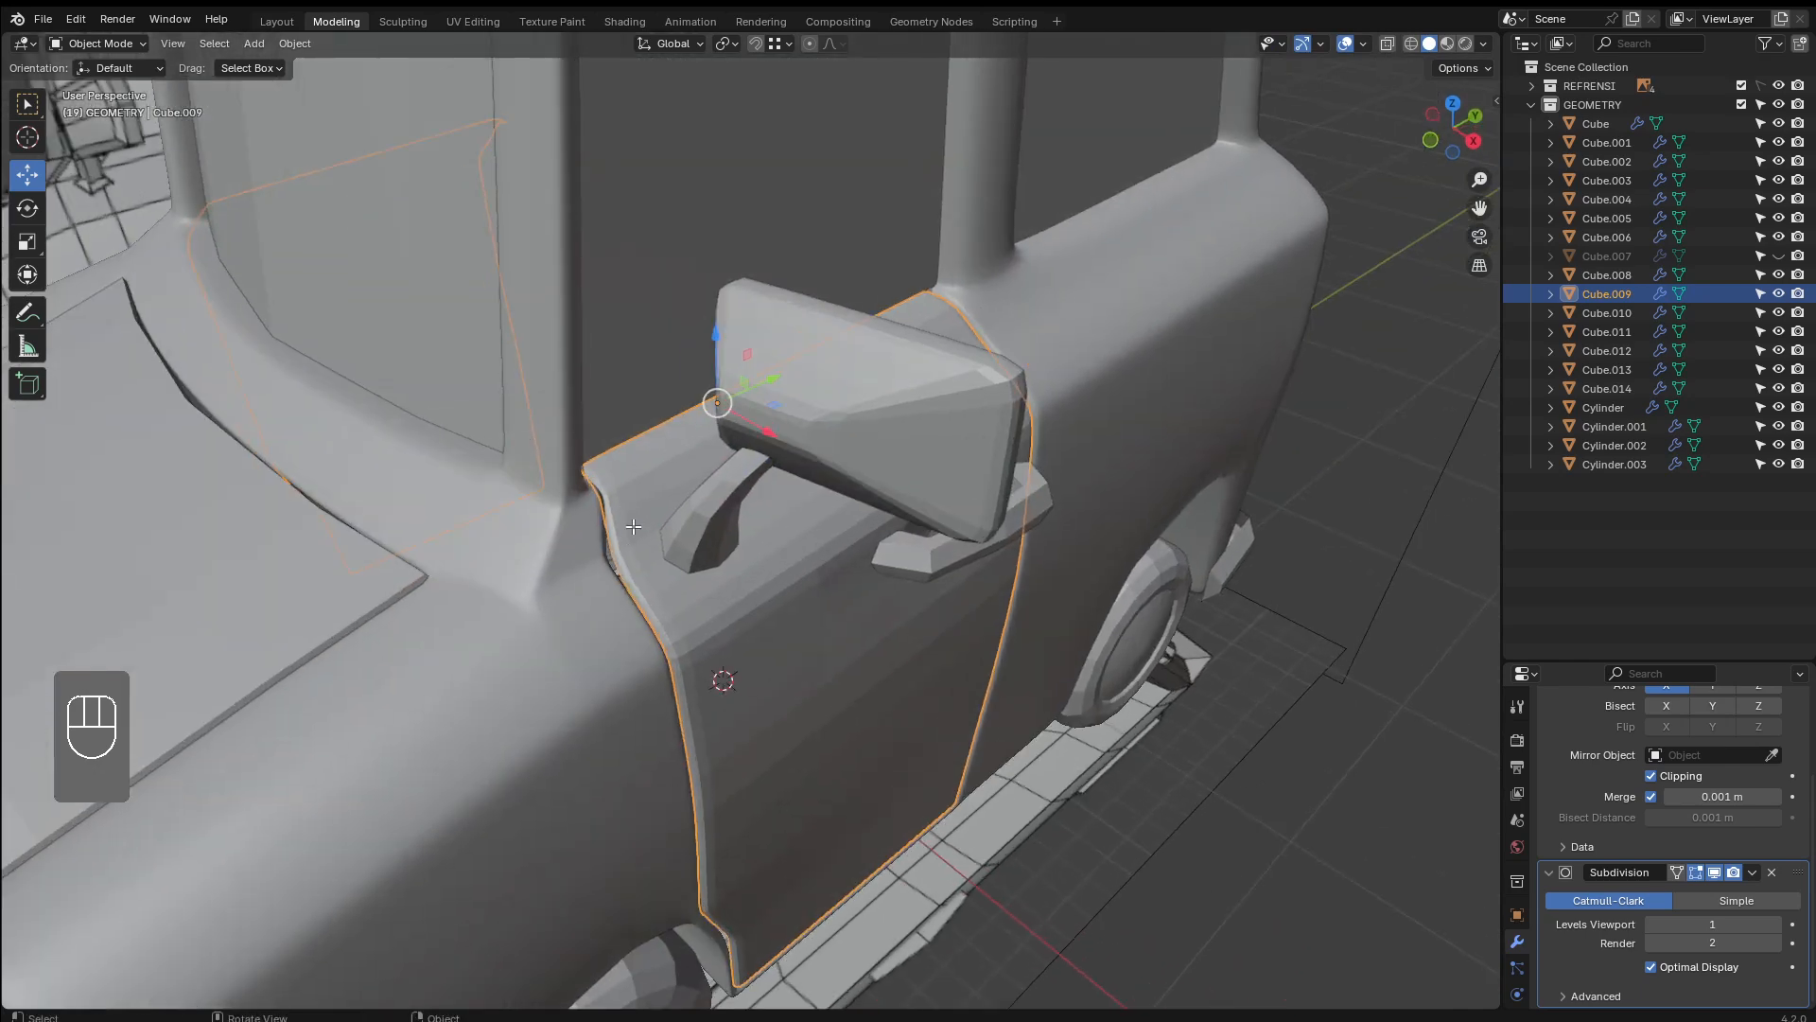
{"action": "key", "text": "Tab"}
{"action": "scroll", "coordinate": [620, 549], "scroll_direction": "up", "scroll_amount": 1}
{"action": "key", "text": "Tab"}
{"action": "key", "text": "Tab"}
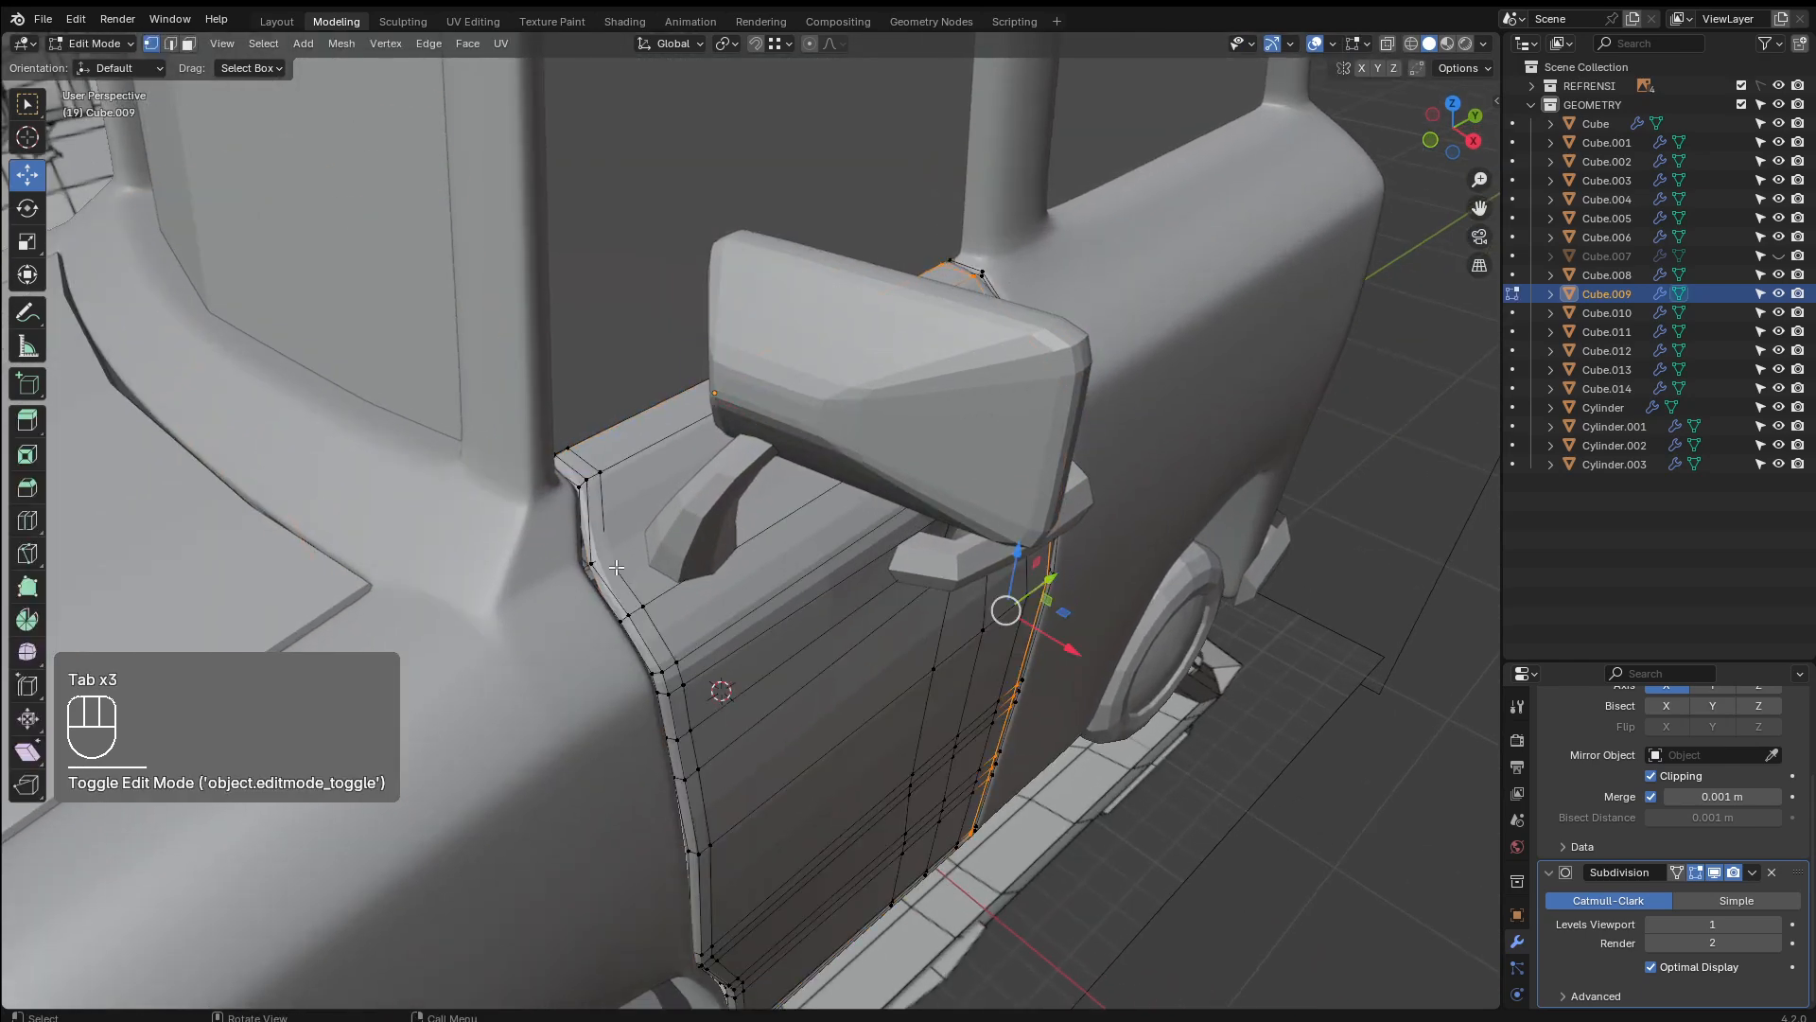
{"action": "key", "text": "ctrl+r"}
{"action": "left_click", "coordinate": [604, 558]}
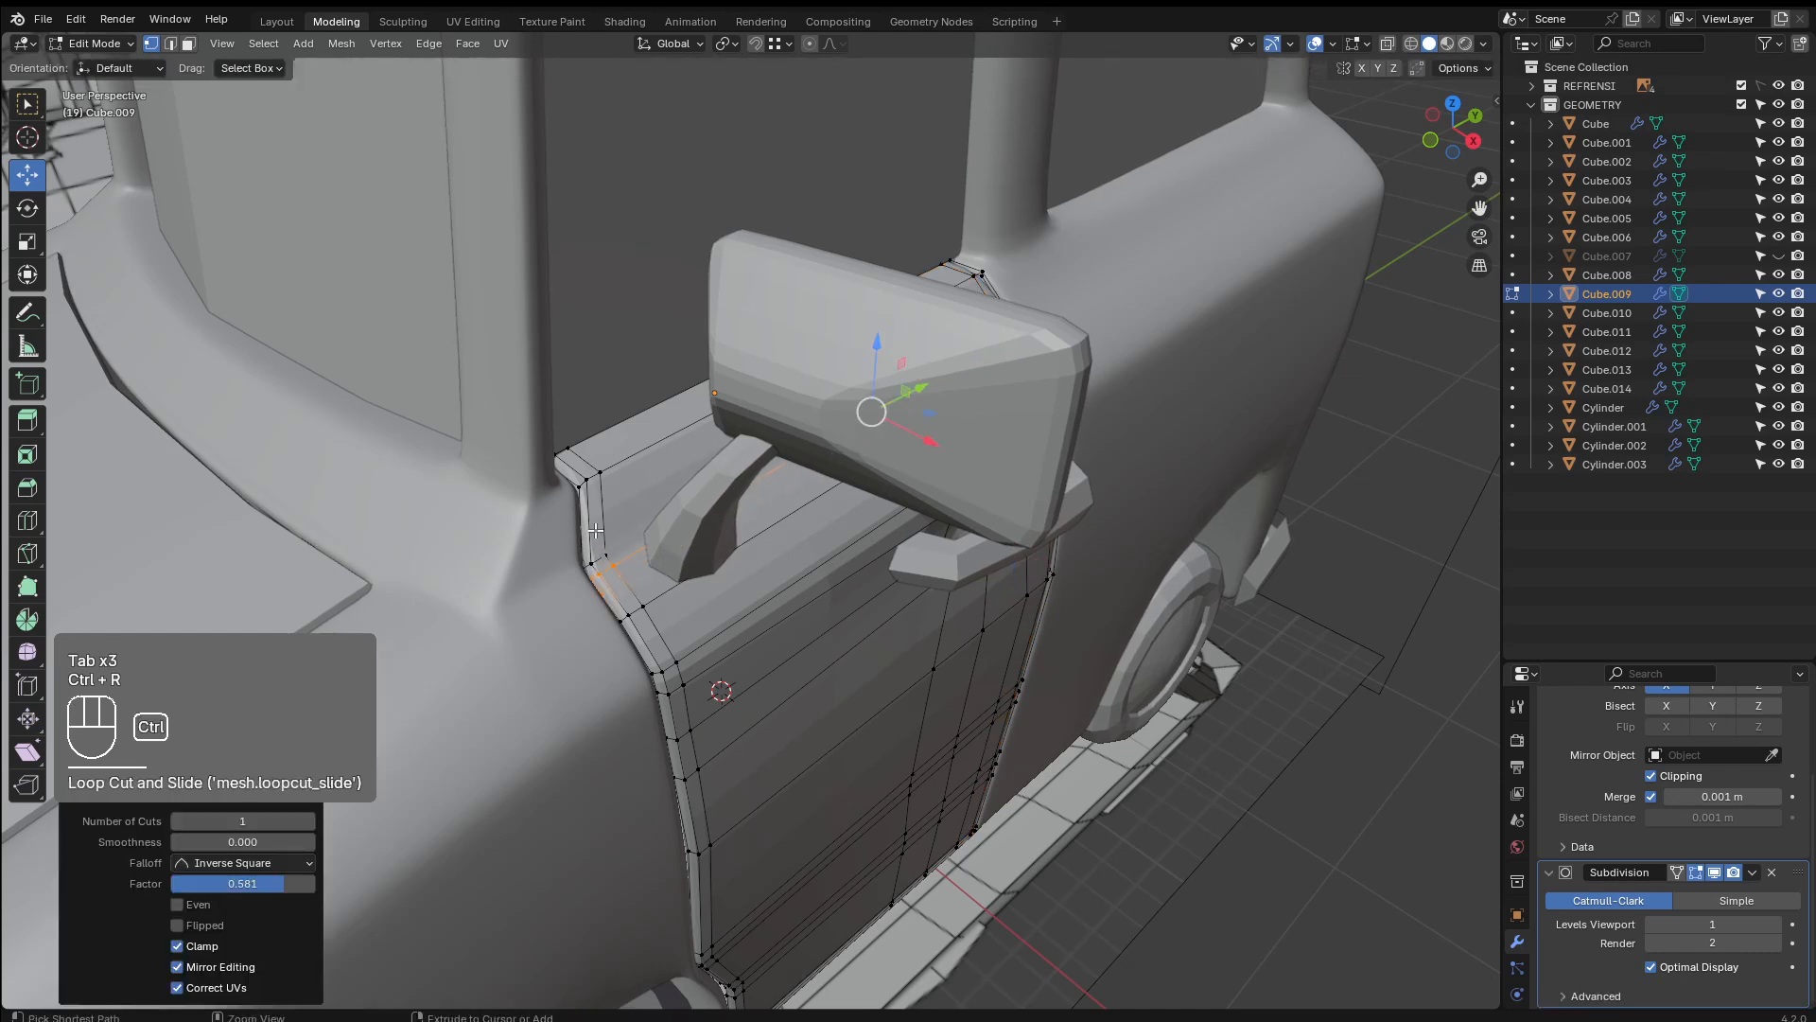
{"action": "key", "text": "ctrl+r"}
{"action": "left_click", "coordinate": [595, 530]}
{"action": "left_click", "coordinate": [597, 550]}
Add a lengthwise edge loop below the door's top edge with factor 0.471 and another along the top lip
{"action": "key", "text": "ctrl+r"}
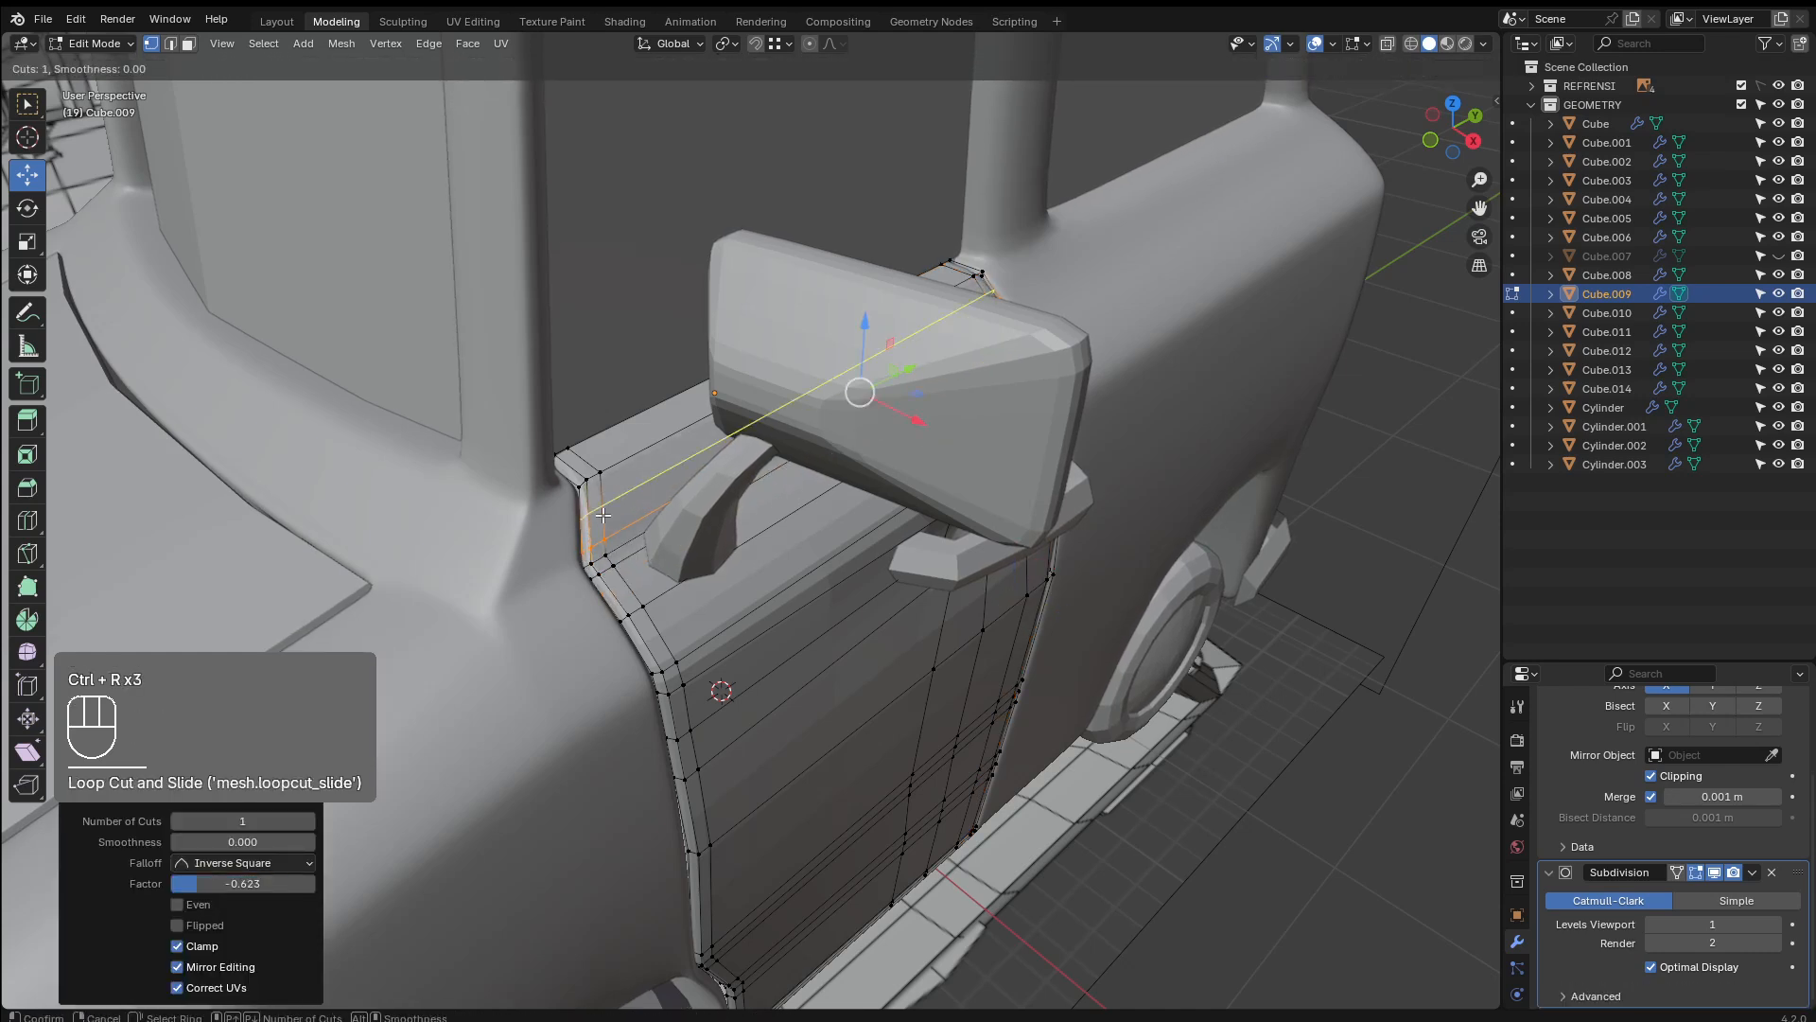
{"action": "left_click", "coordinate": [602, 499]}
{"action": "key", "text": "ctrl+r"}
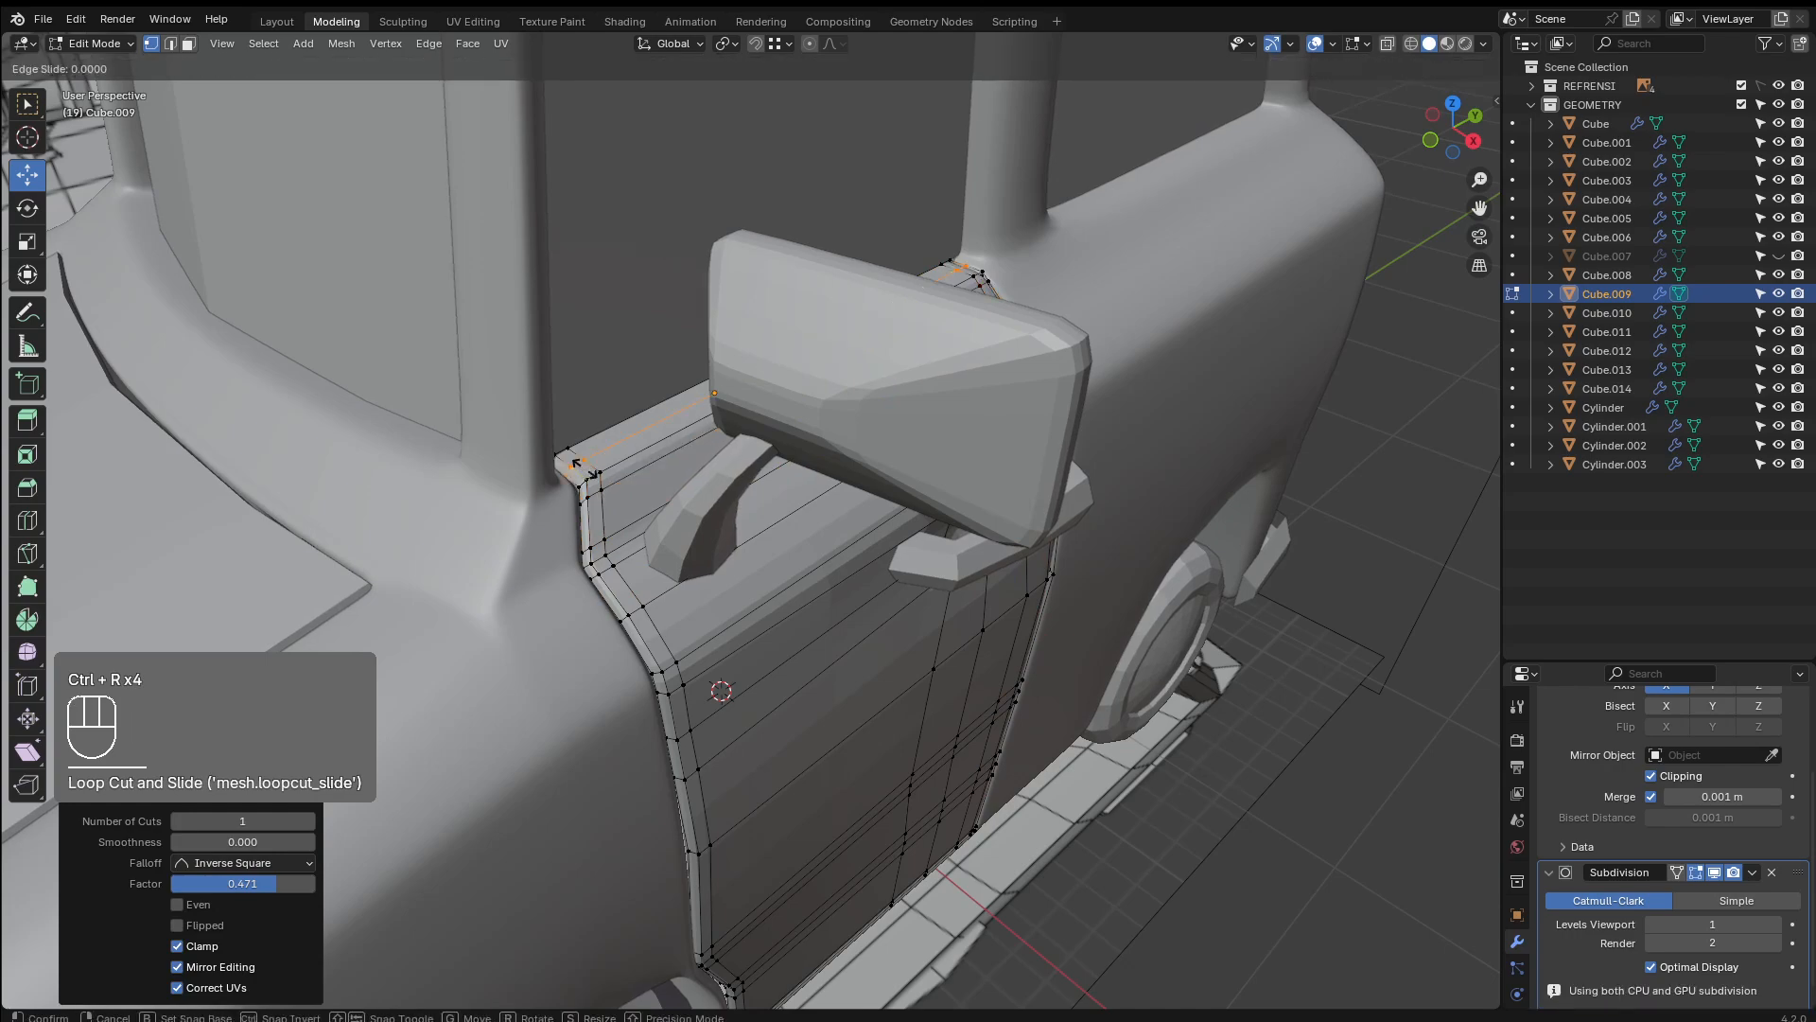
{"action": "left_click", "coordinate": [590, 475]}
{"action": "key", "text": "Tab"}
{"action": "scroll", "coordinate": [1050, 837], "scroll_direction": "down", "scroll_amount": 2}
Apply Shade Smooth to the door
{"action": "left_click", "coordinate": [1070, 856]}
{"action": "middle_click_drag", "start_coordinate": [988, 790], "coordinate": [947, 723]}
{"action": "left_click", "coordinate": [734, 546]}
{"action": "scroll", "coordinate": [732, 547], "scroll_direction": "up", "scroll_amount": 2}
{"action": "right_click", "coordinate": [732, 547]}
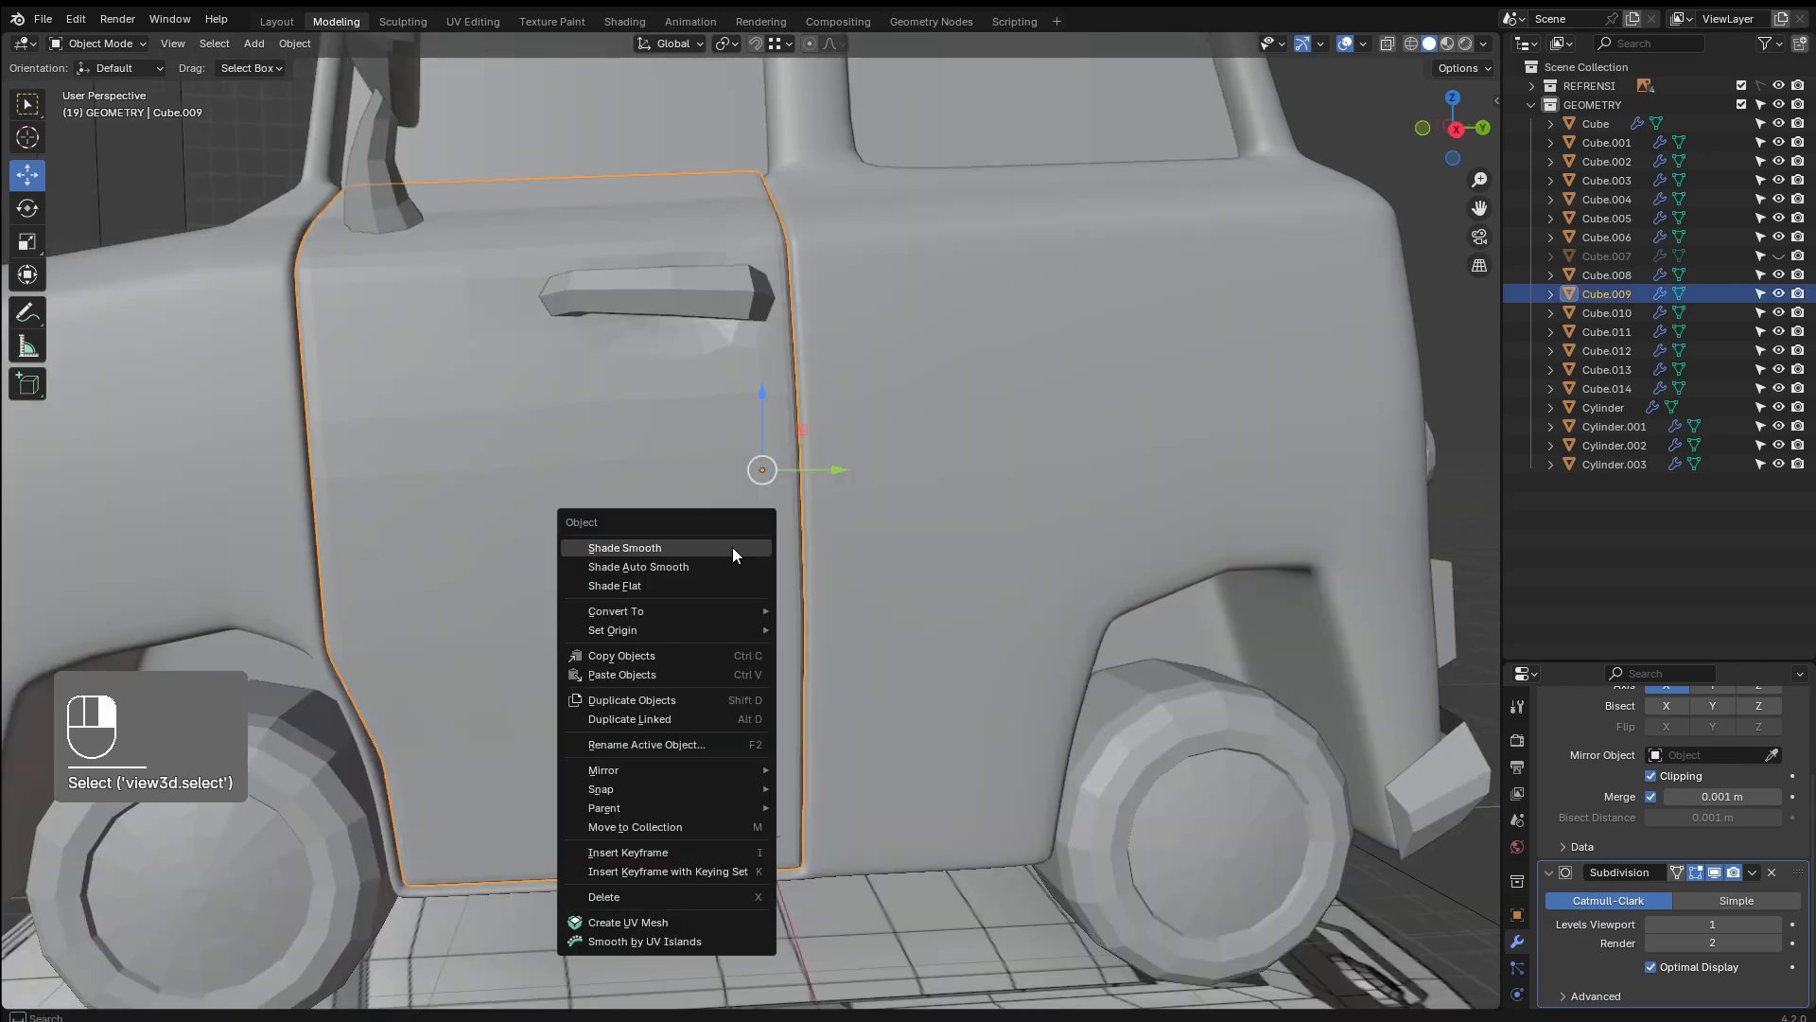
{"action": "left_click", "coordinate": [732, 547]}
Examine the smoothed door and compare its edges with the body's mesh around the front wheel arch
{"action": "middle_click_drag", "start_coordinate": [741, 647], "coordinate": [735, 857]}
{"action": "left_click", "coordinate": [649, 779]}
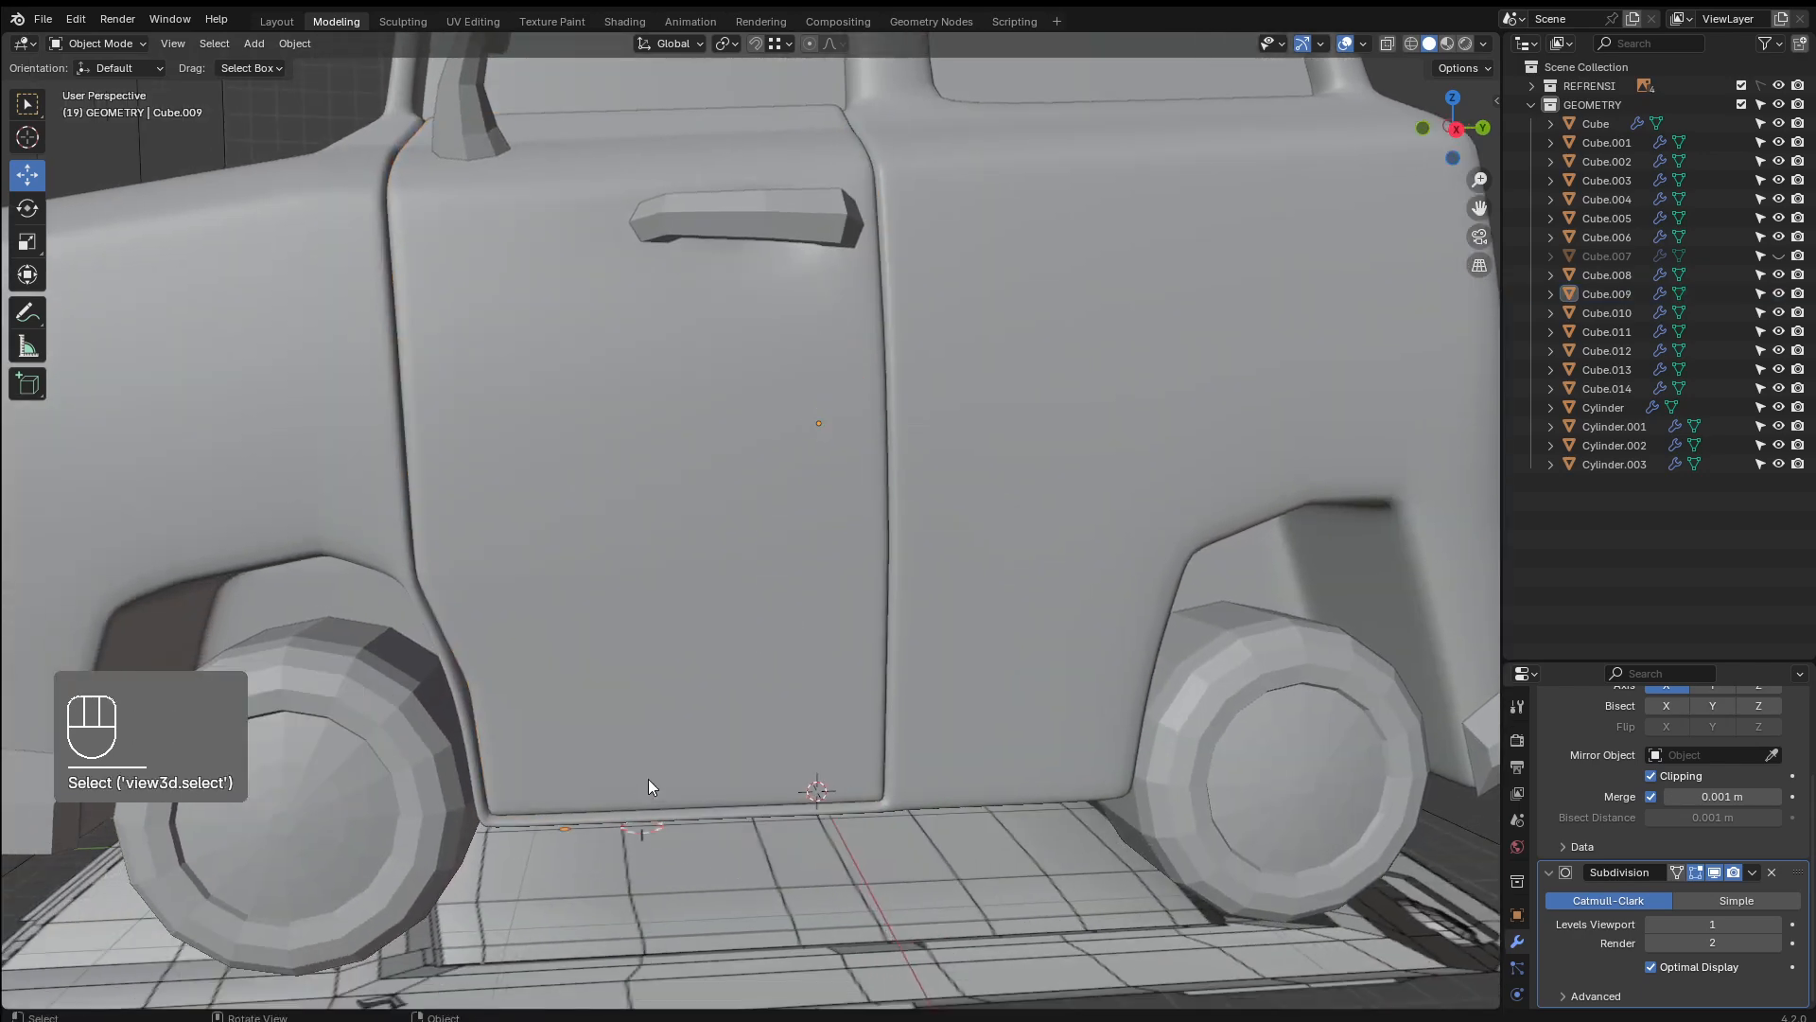
{"action": "scroll", "coordinate": [662, 662], "scroll_direction": "up", "scroll_amount": 2}
{"action": "left_click", "coordinate": [671, 606]}
{"action": "key", "text": "Tab"}
{"action": "key", "text": "Tab"}
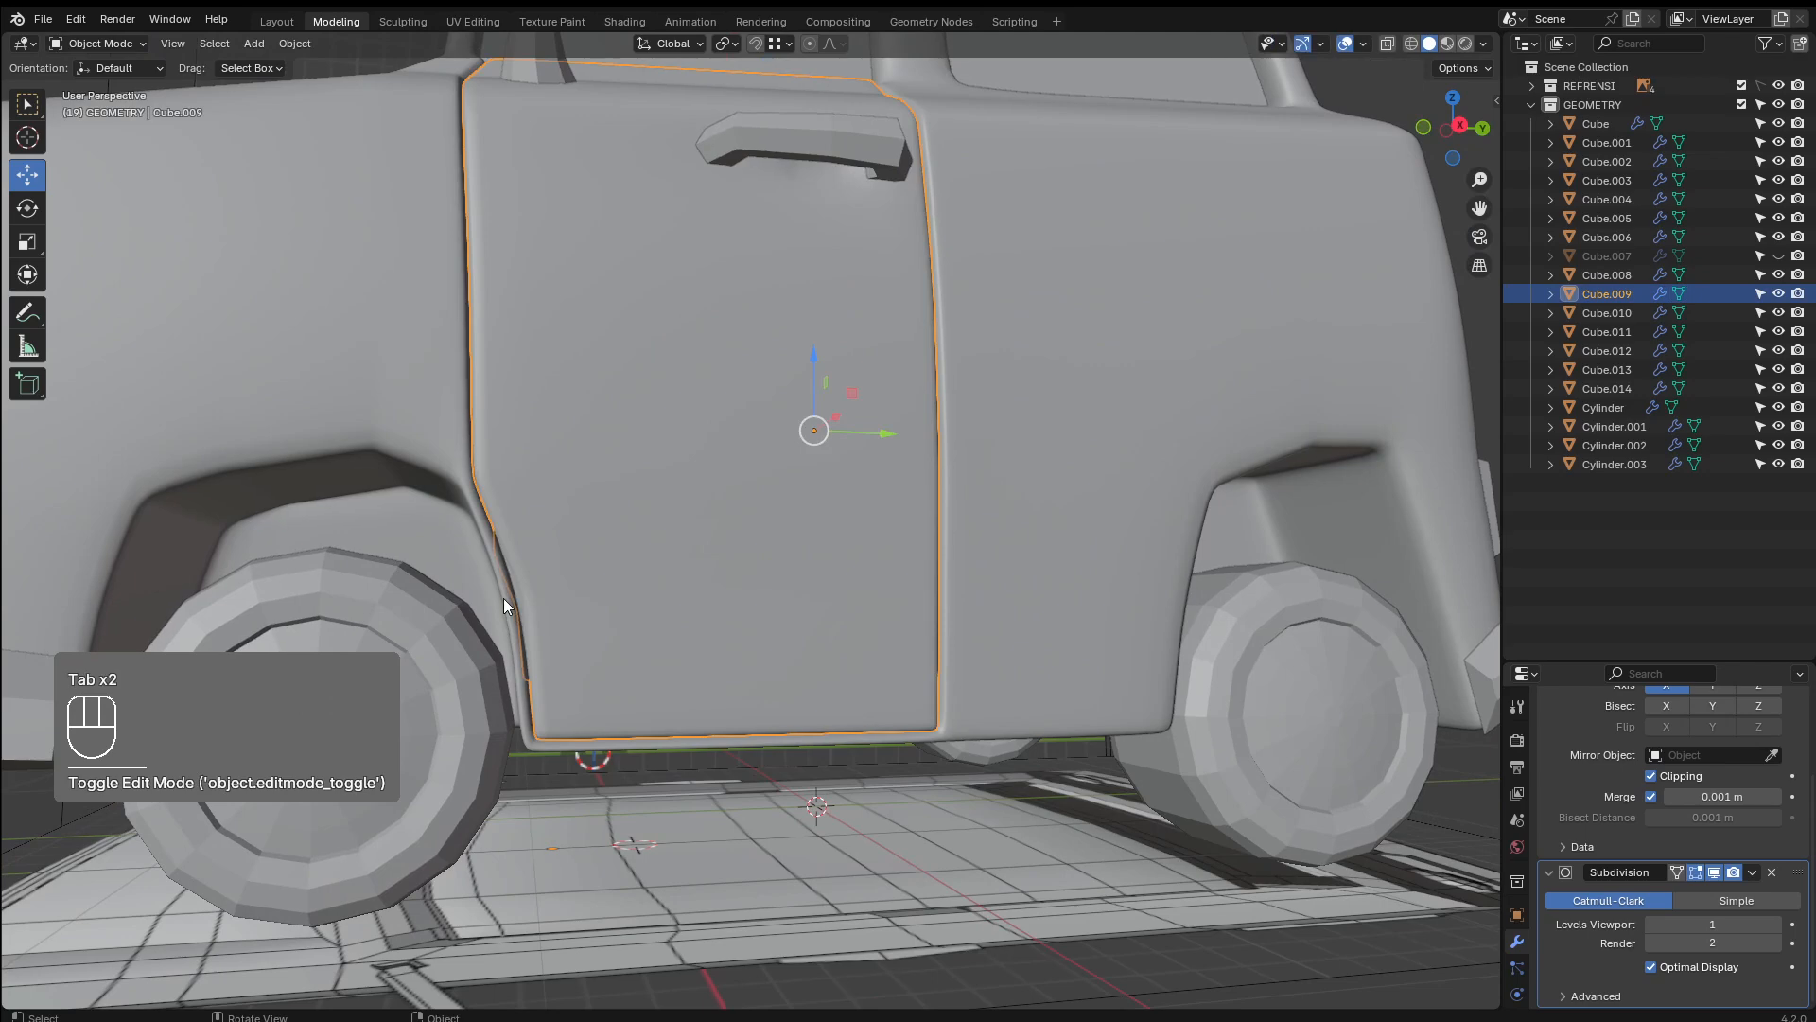
{"action": "left_click", "coordinate": [503, 598]}
{"action": "key", "text": "Tab"}
{"action": "key", "text": "Tab"}
{"action": "key", "text": "Tab"}
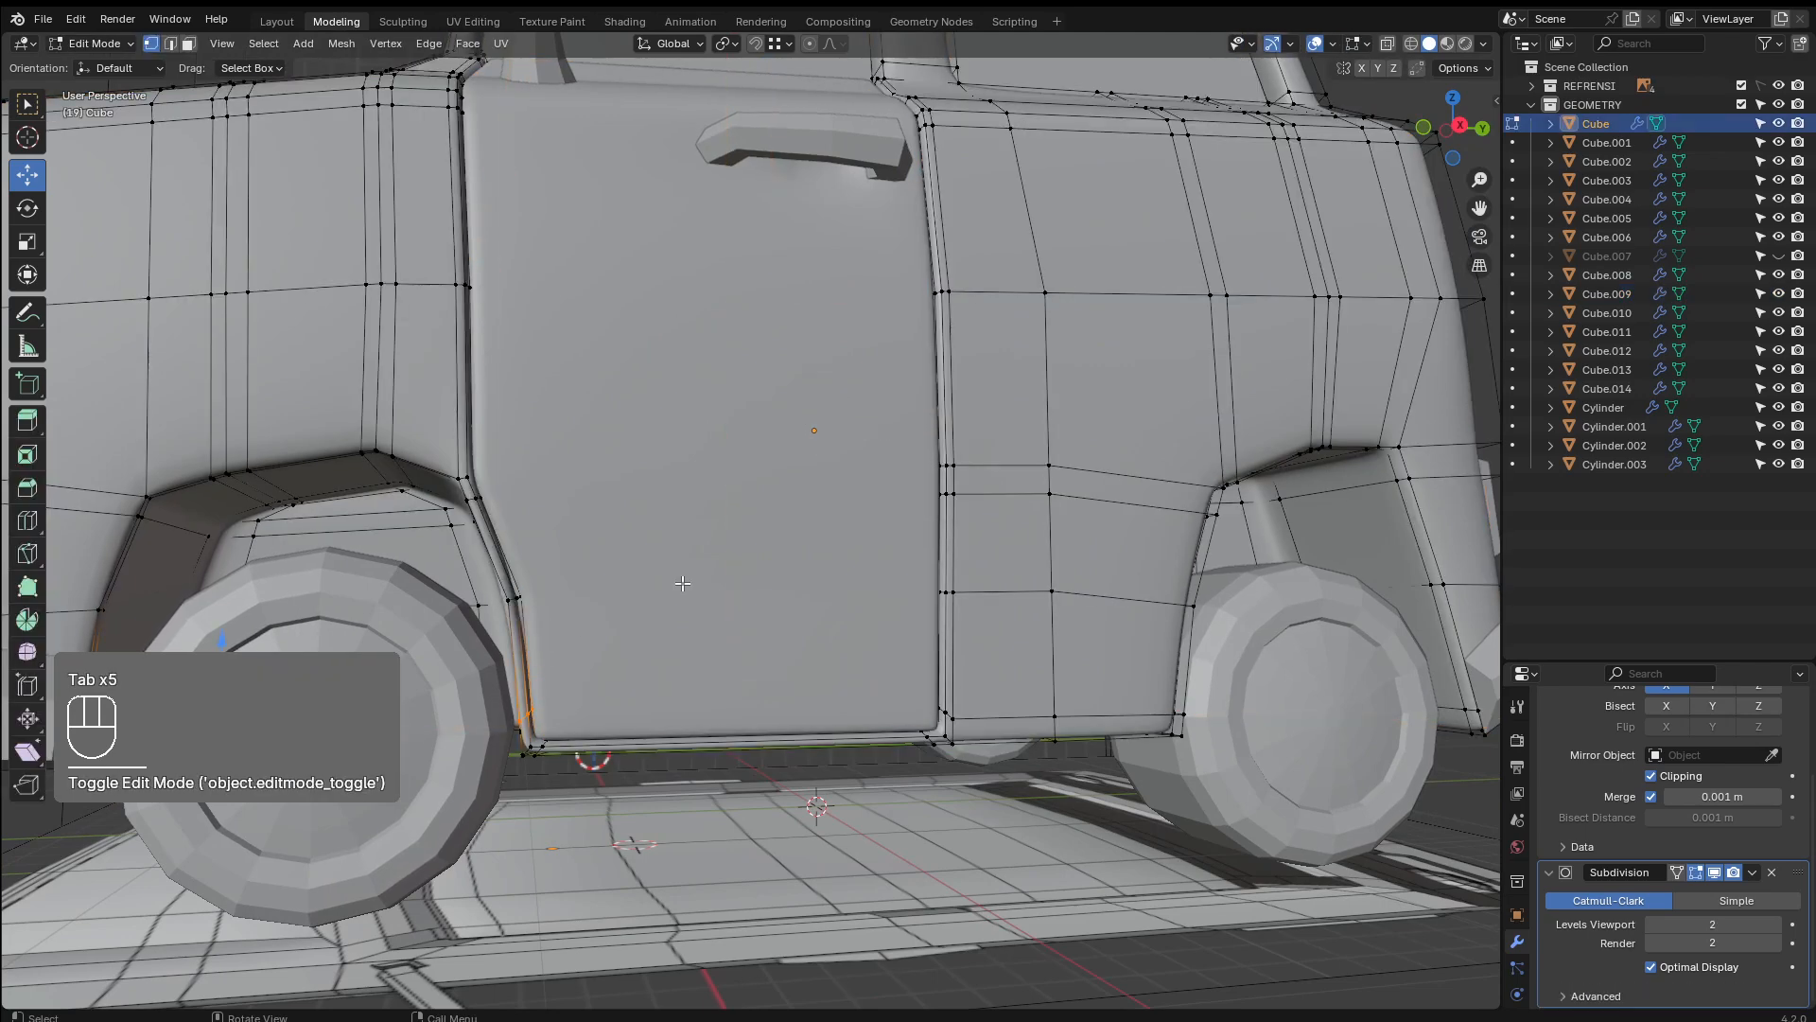
{"action": "key", "text": "Tab"}
Dissolve a horizontal edge loop in the door's lower area with the subdivision level at 0, and set the level back to 1
{"action": "left_click", "coordinate": [684, 581]}
{"action": "key", "text": "ctrl+0"}
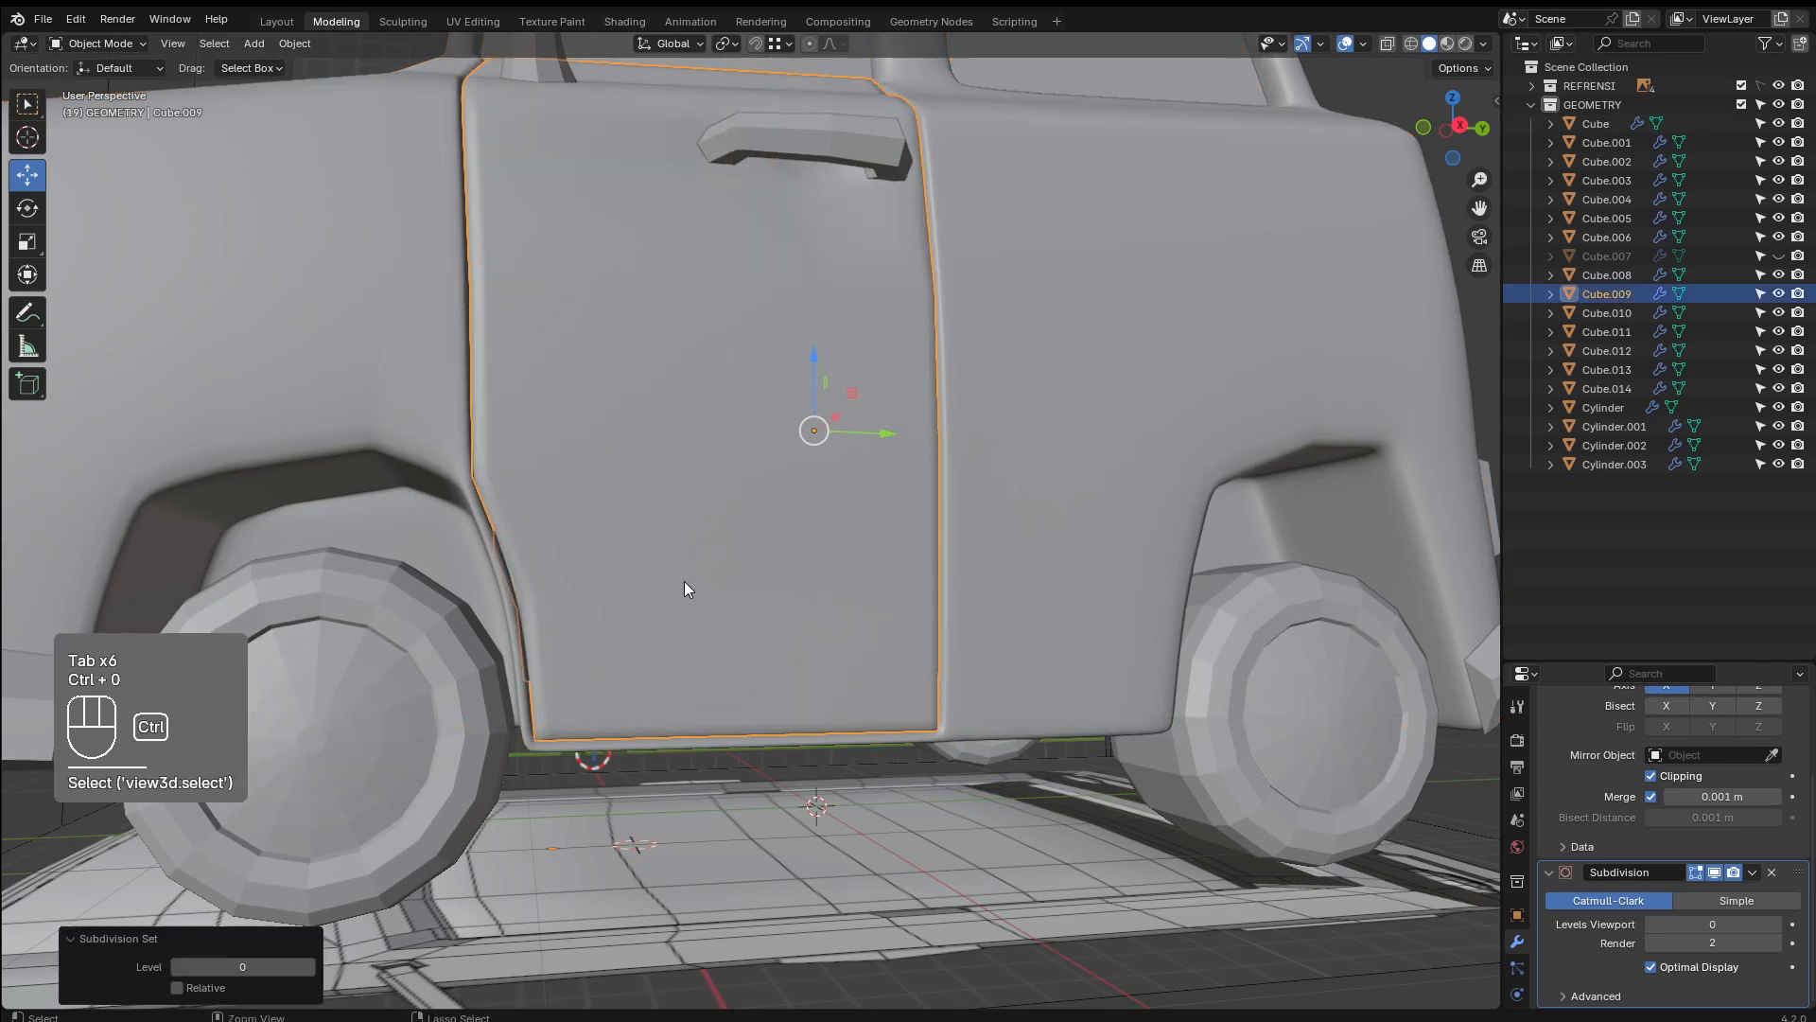
{"action": "key", "text": "Tab"}
{"action": "key", "text": "2"}
{"action": "left_click", "coordinate": [614, 632], "text": "alt"}
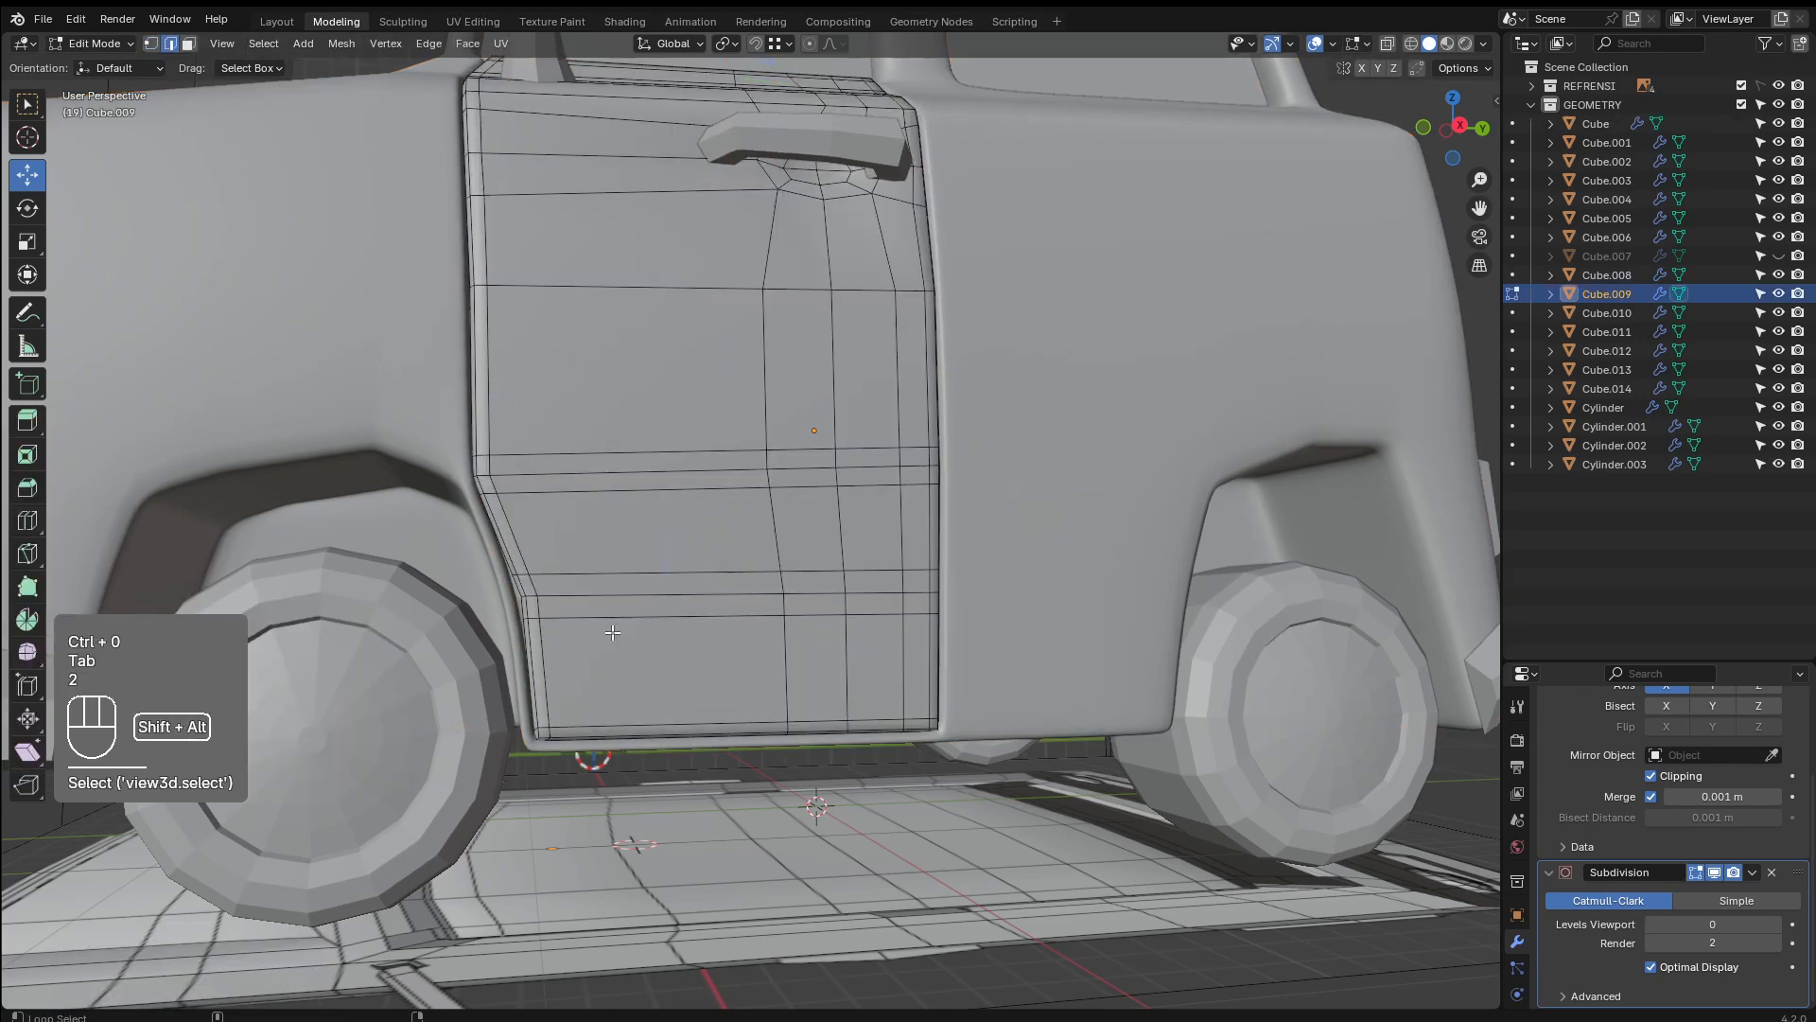
{"action": "key", "text": "ctrl+x"}
{"action": "key", "text": "Tab"}
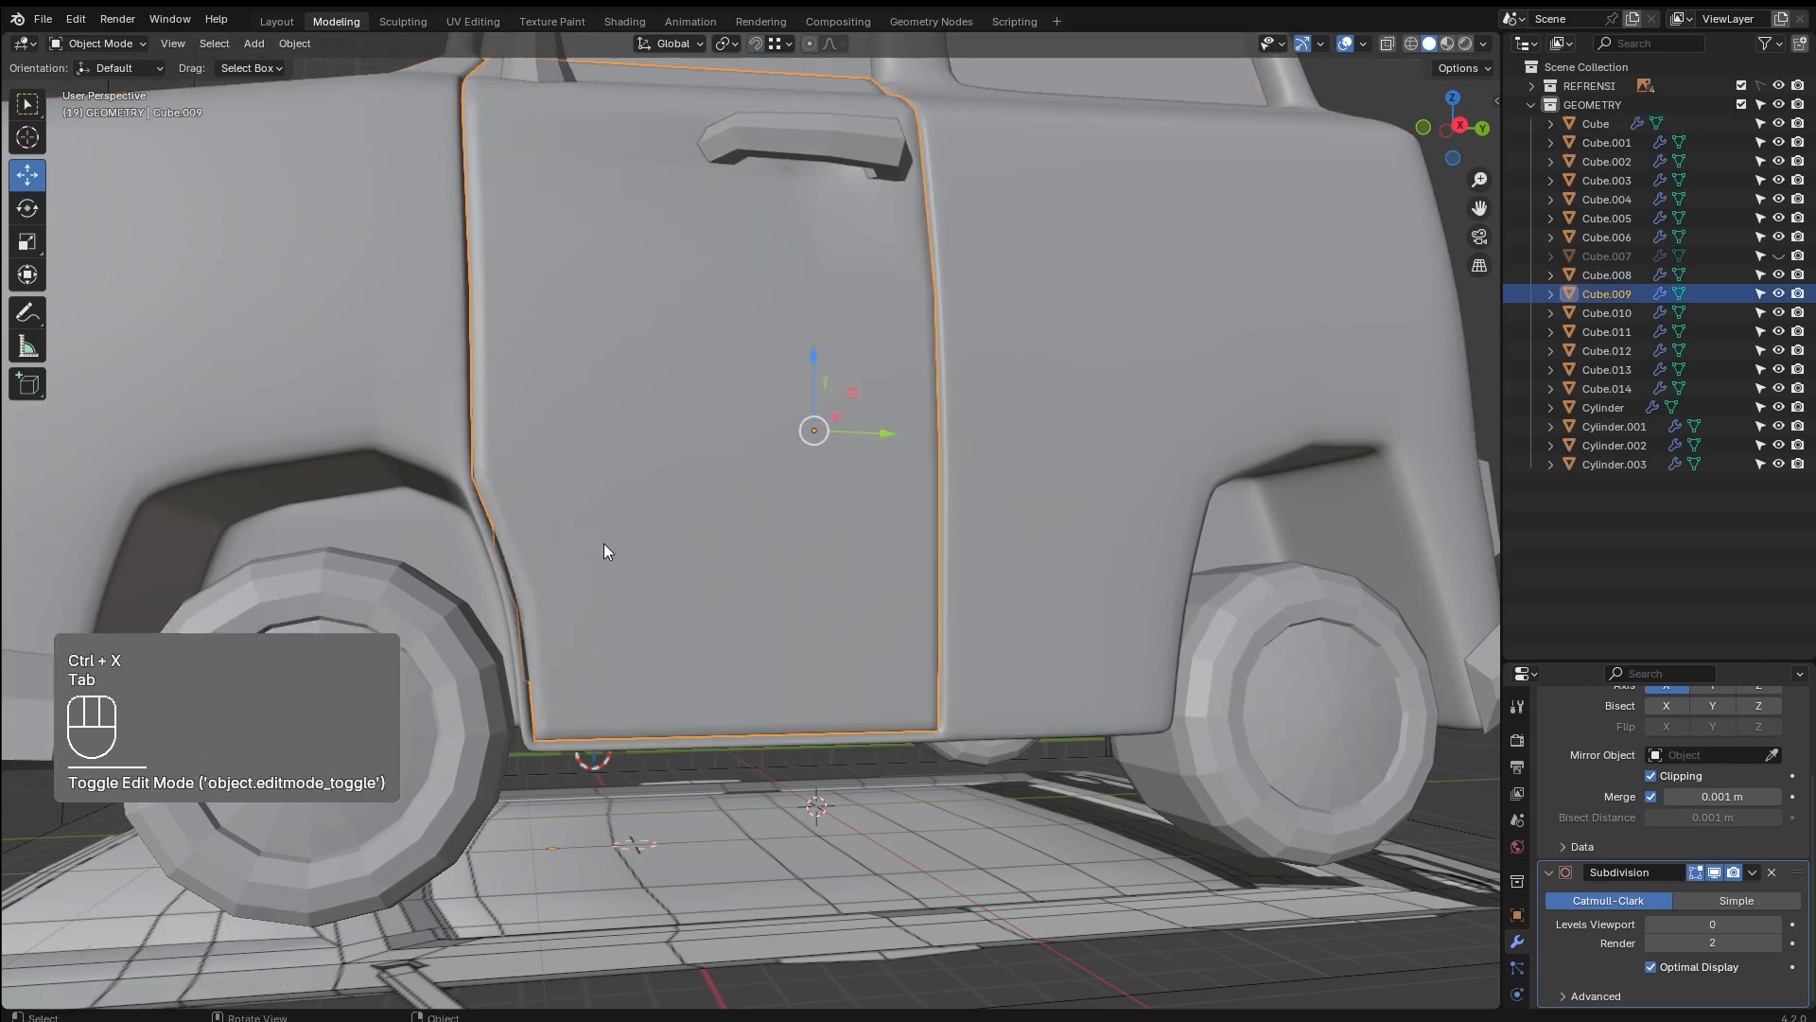
{"action": "key", "text": "ctrl+1"}
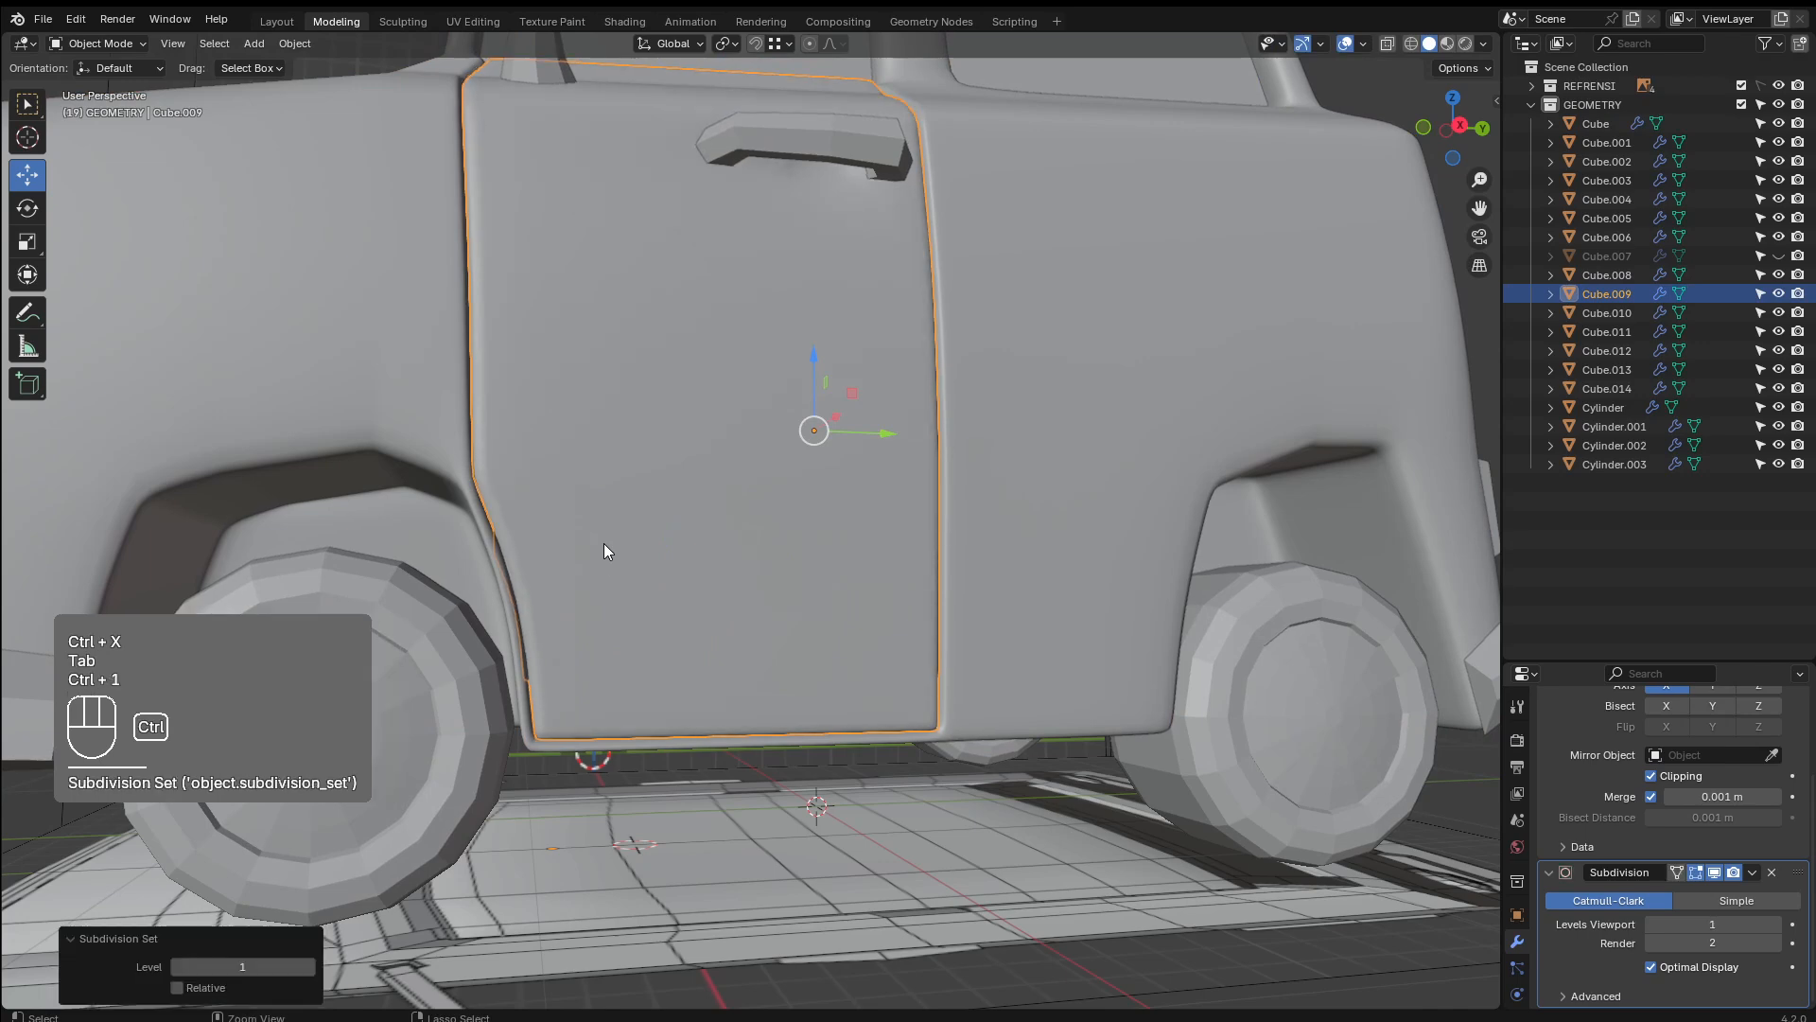
Add a Subdivision Surface modifier to the door handle
{"action": "scroll", "coordinate": [604, 543], "scroll_direction": "down", "scroll_amount": 4}
{"action": "left_click", "coordinate": [668, 791]}
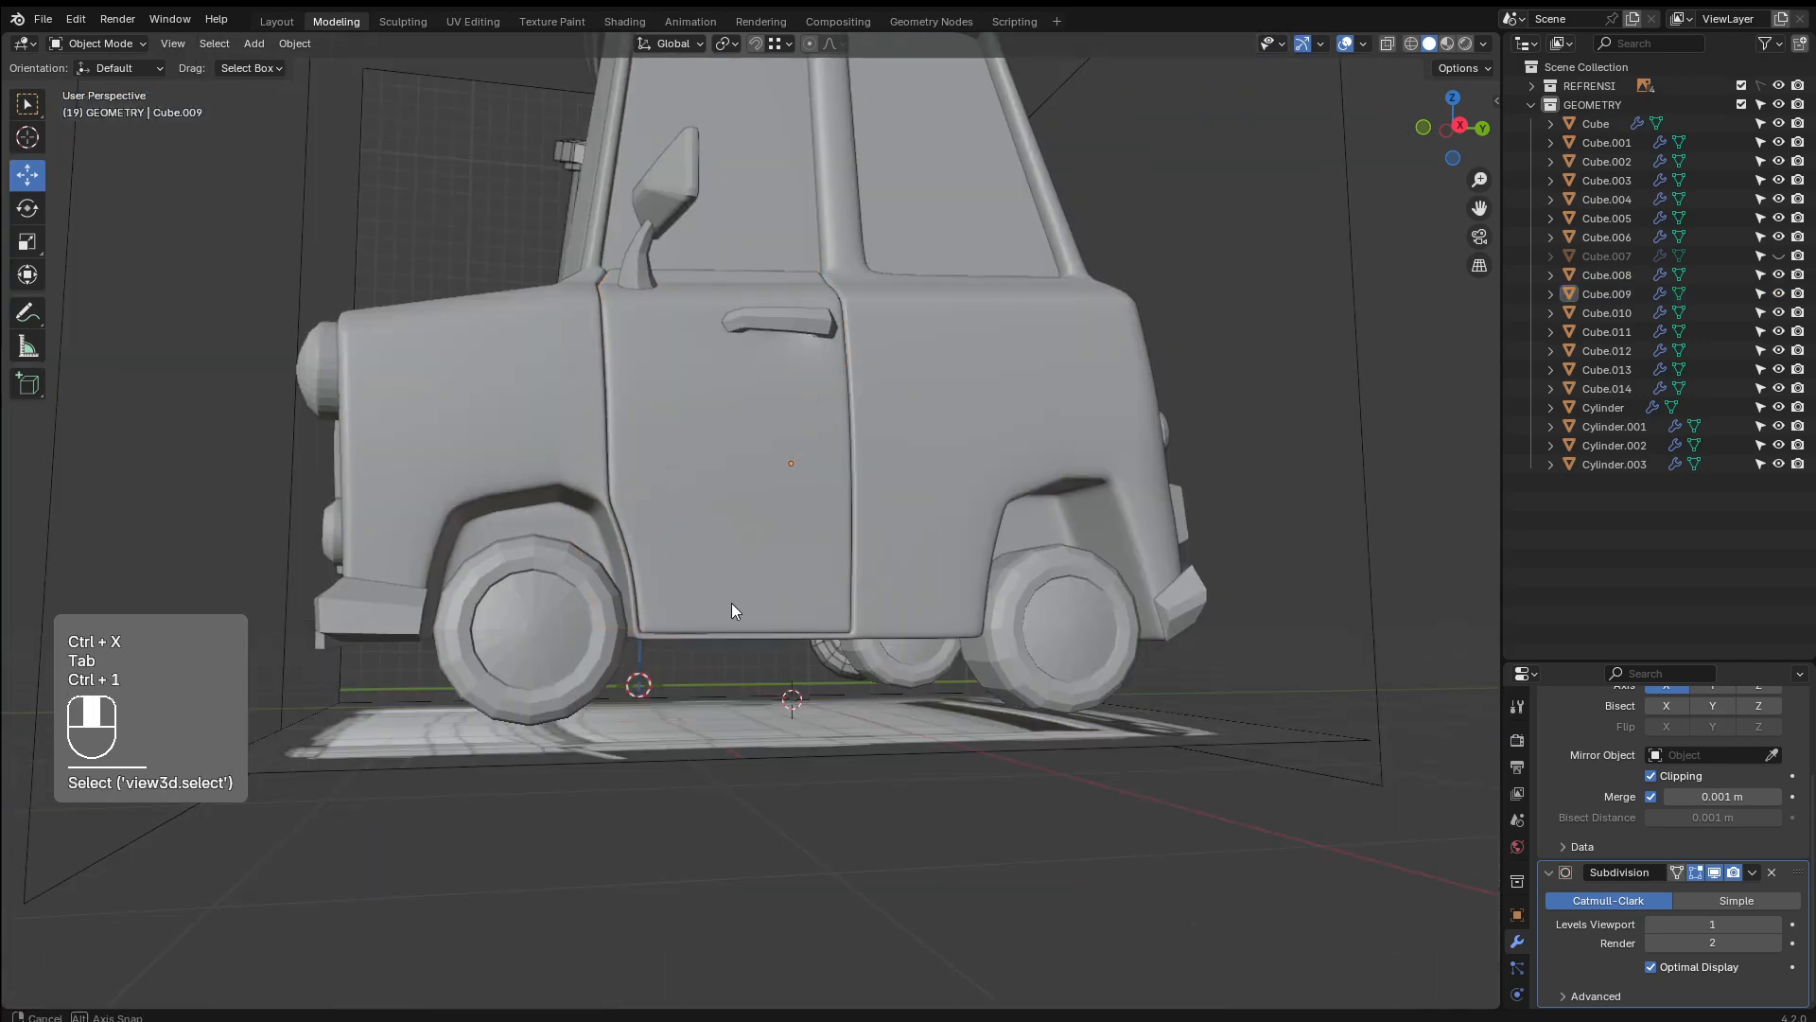
{"action": "middle_click_drag", "start_coordinate": [730, 603], "coordinate": [717, 649]}
{"action": "left_click", "coordinate": [769, 427]}
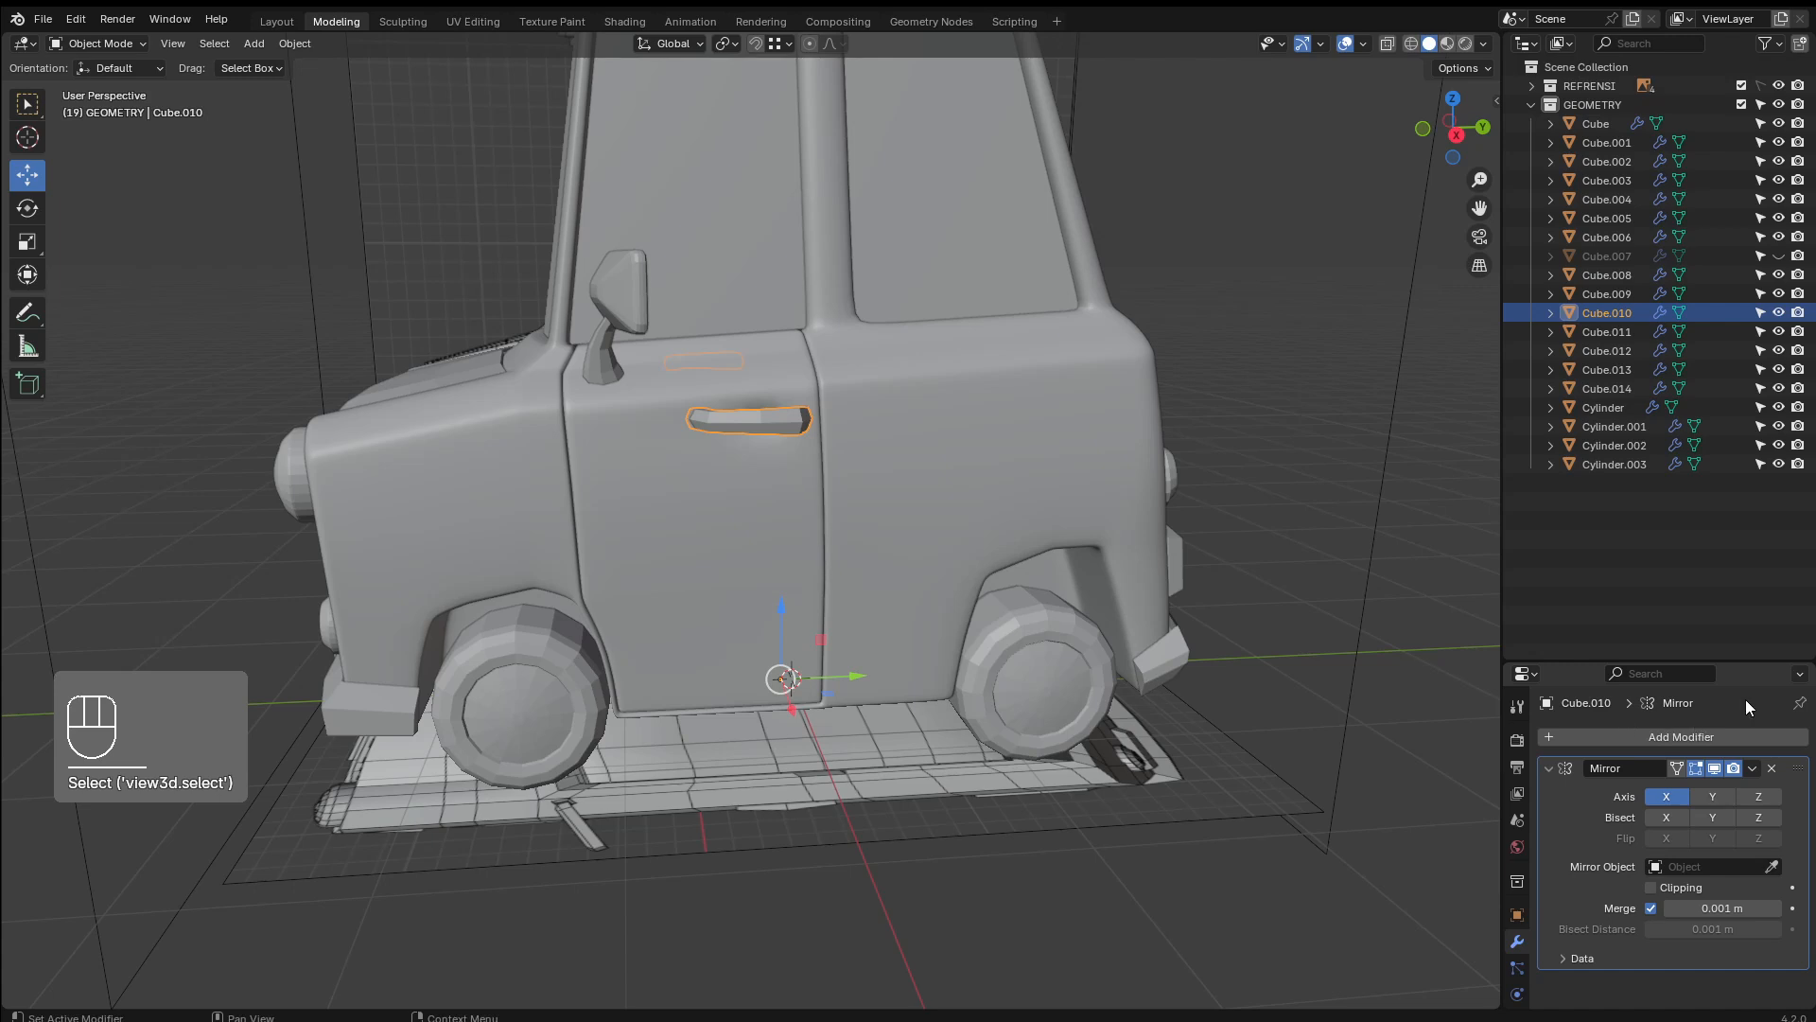
{"action": "left_click", "coordinate": [1752, 731]}
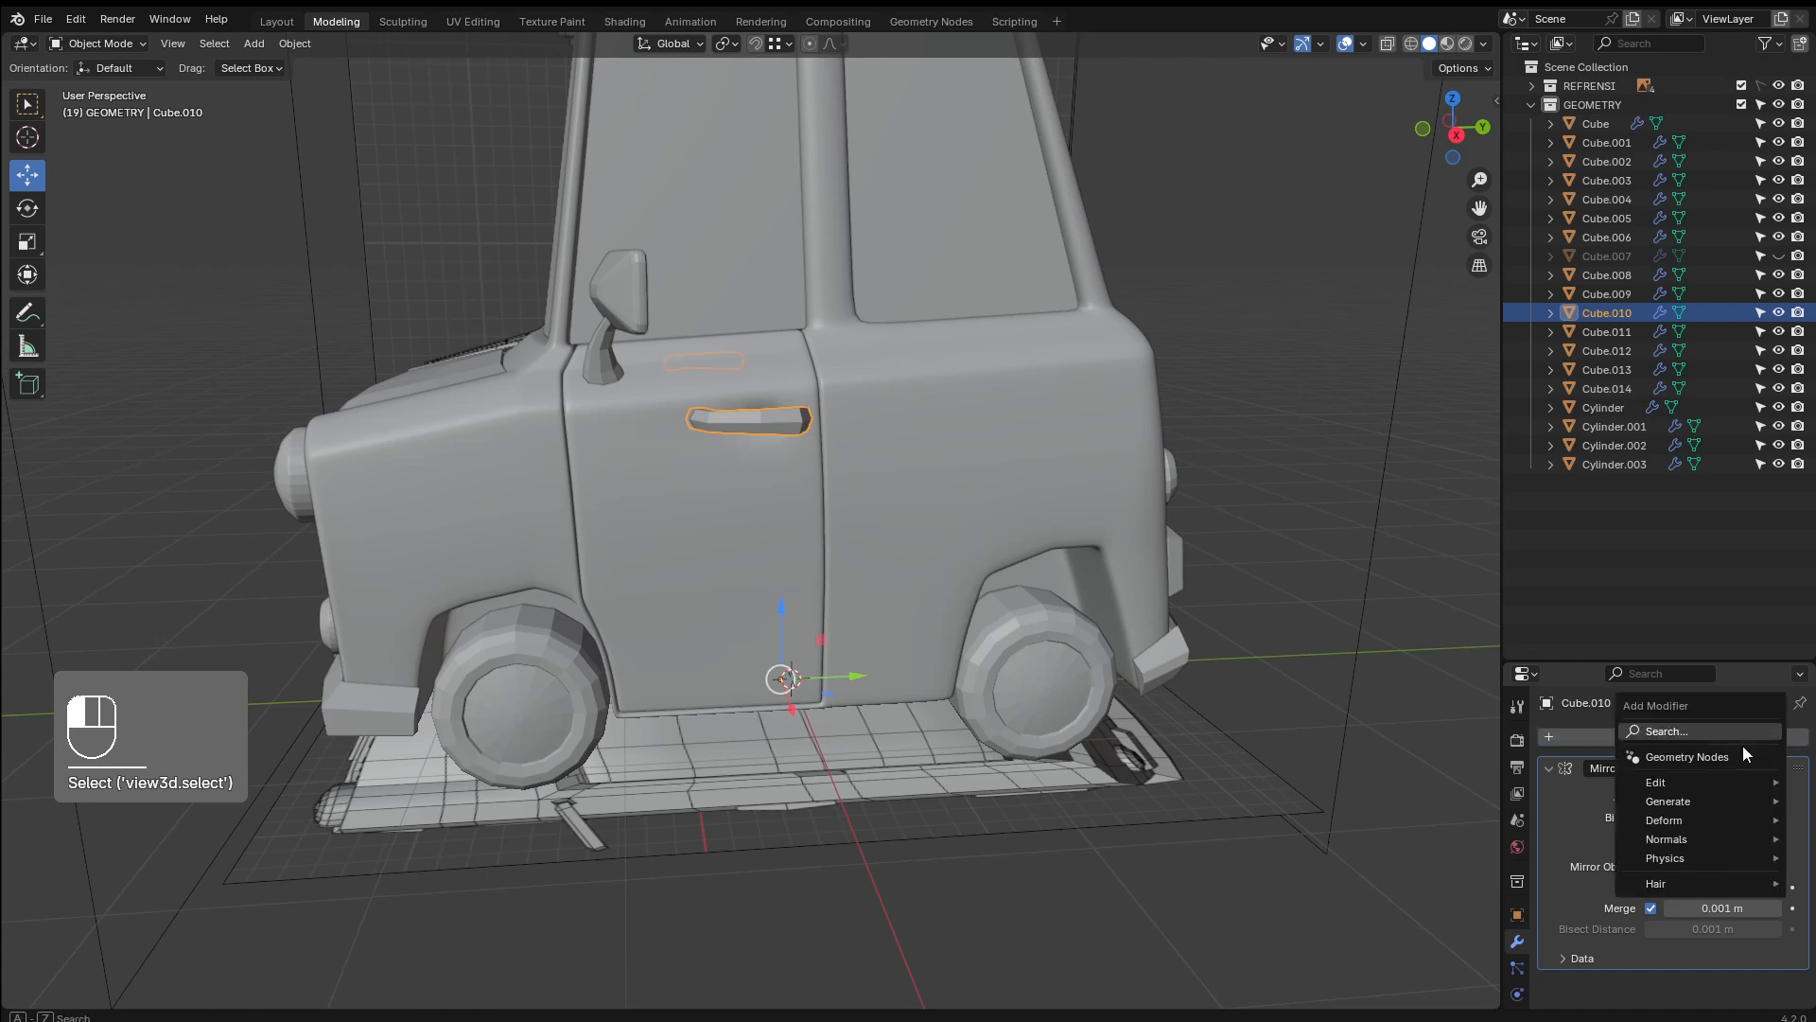
{"action": "mouse_move", "coordinate": [1714, 800]}
{"action": "left_click", "coordinate": [1557, 731]}
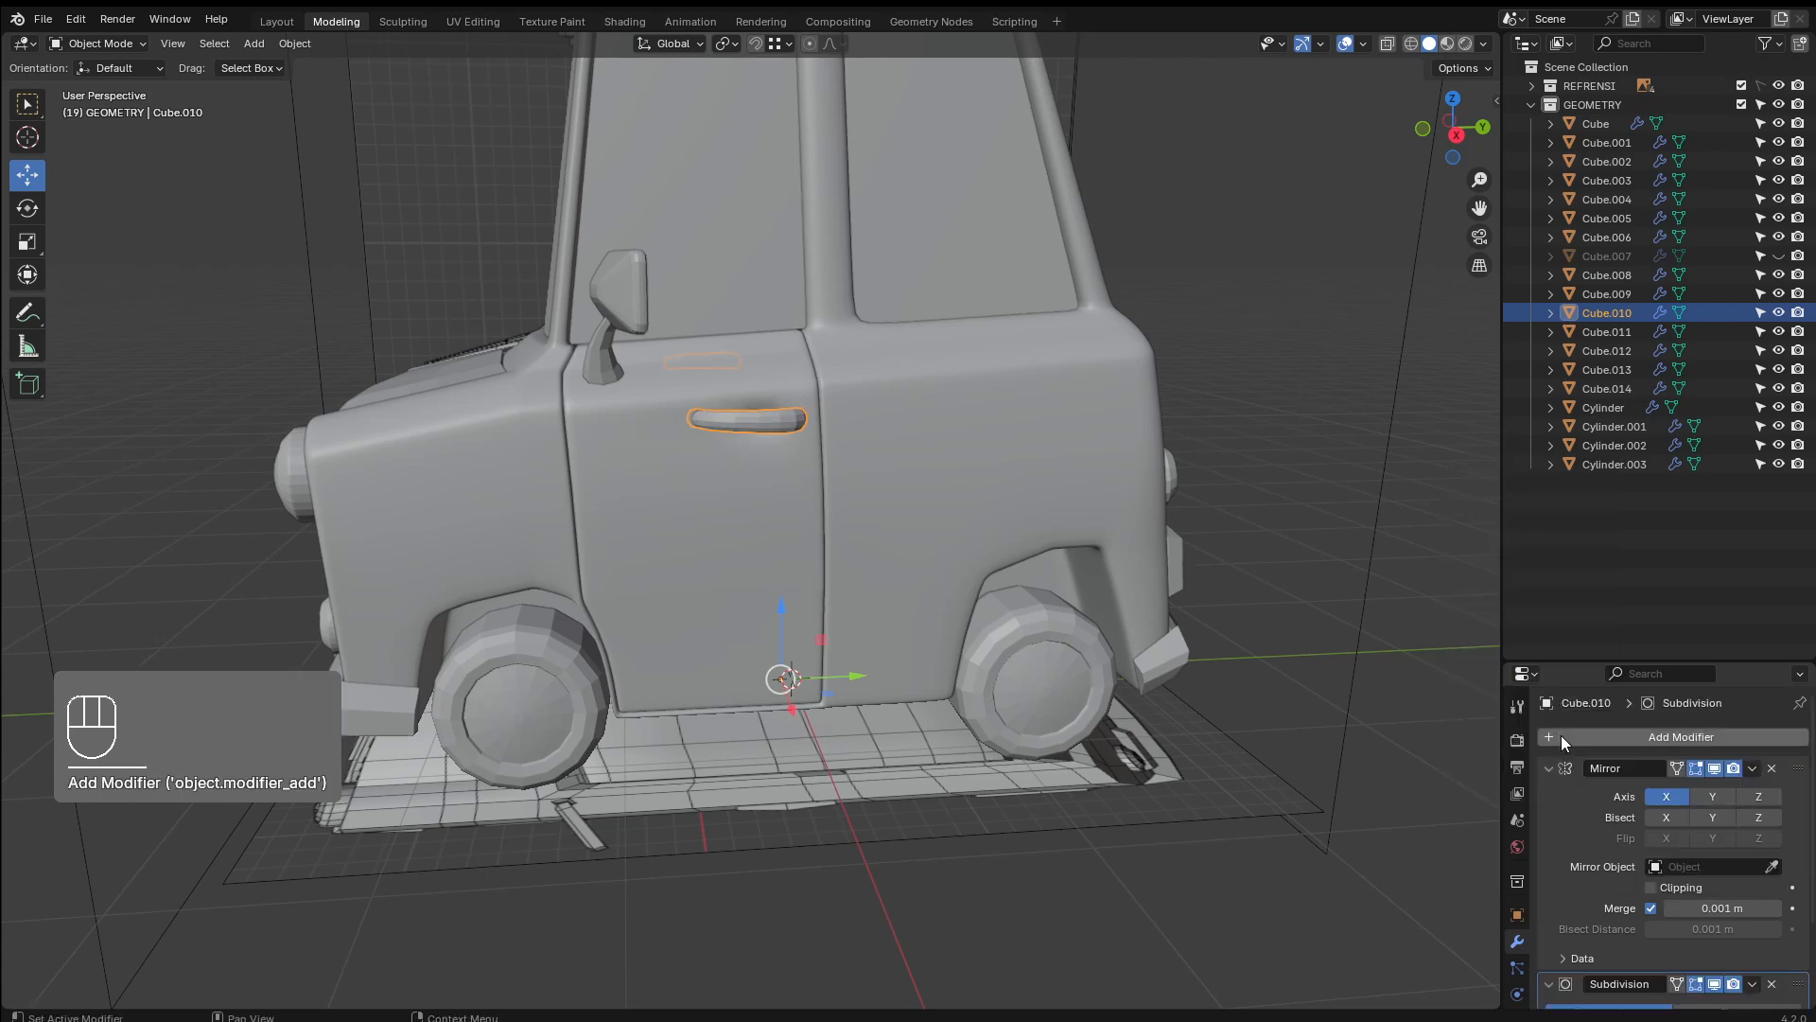
{"action": "scroll", "coordinate": [1716, 952], "scroll_direction": "down", "scroll_amount": 4}
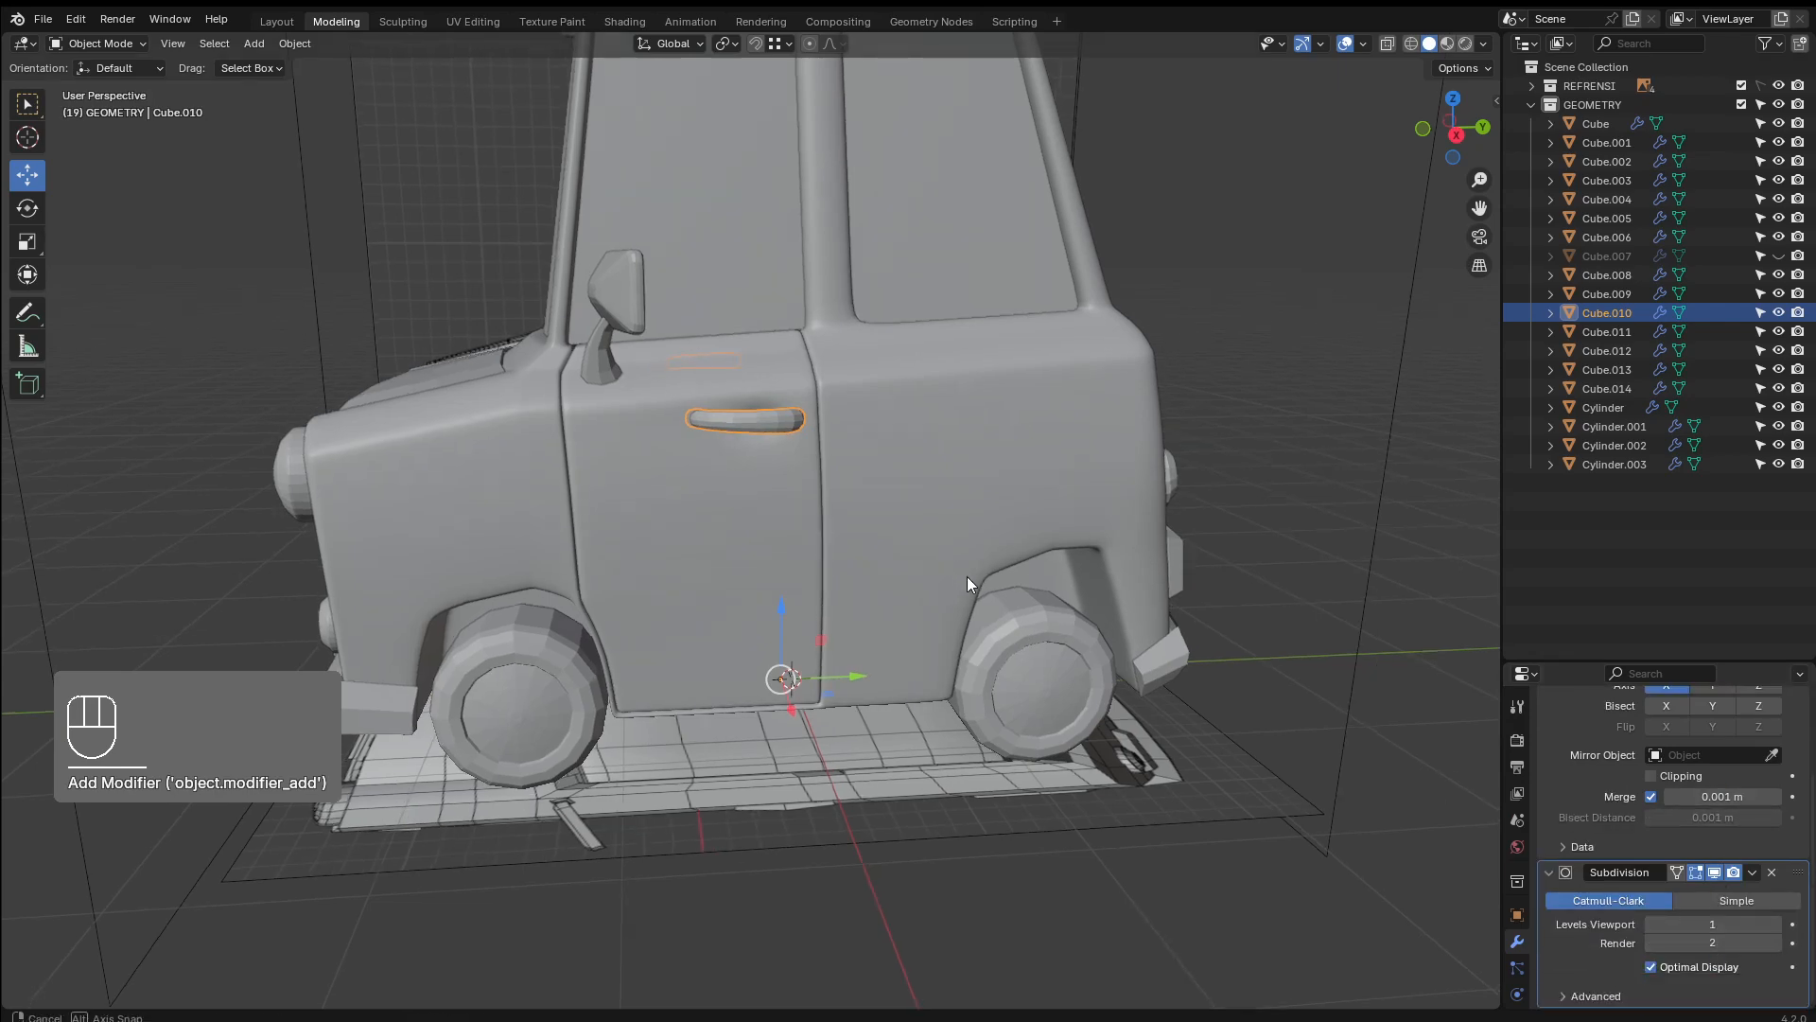
Apply Shade Smooth to the door handle and deselect it
{"action": "middle_click_drag", "start_coordinate": [942, 549], "coordinate": [967, 572]}
{"action": "scroll", "coordinate": [872, 544], "scroll_direction": "up", "scroll_amount": 2}
{"action": "right_click", "coordinate": [867, 459]}
{"action": "left_click", "coordinate": [867, 460]}
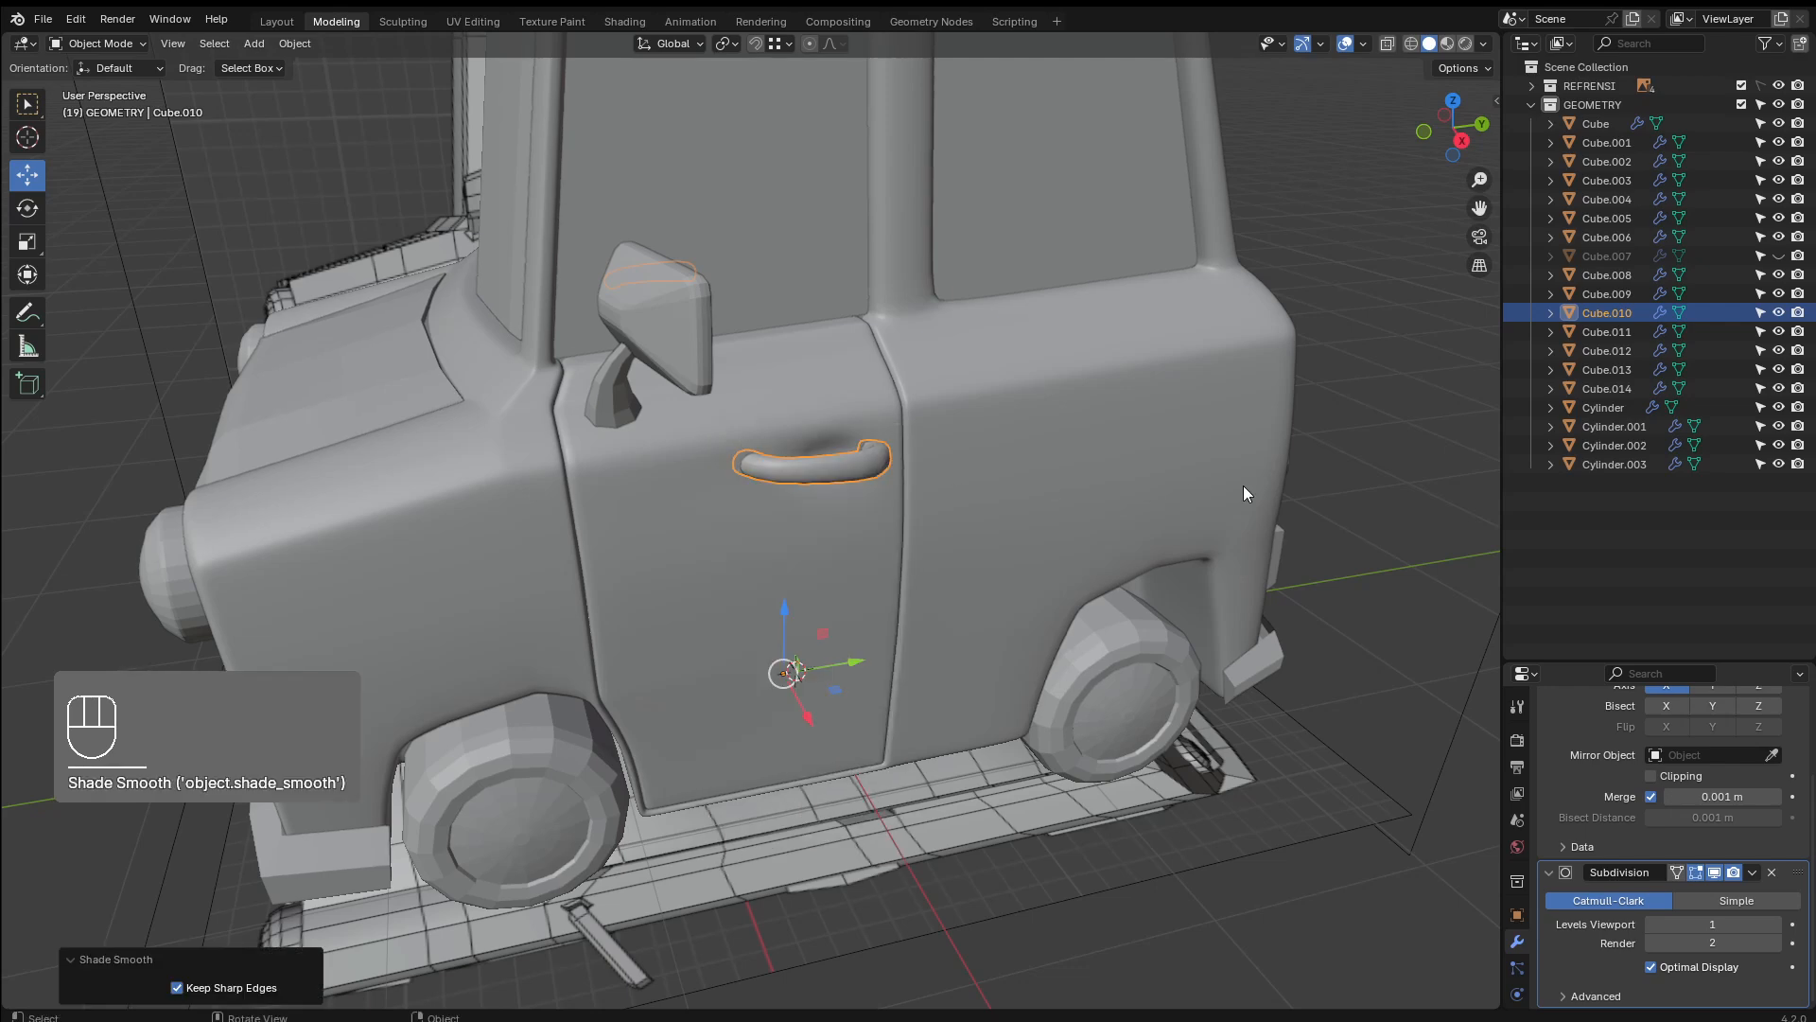
{"action": "middle_click_drag", "start_coordinate": [832, 520], "coordinate": [835, 366]}
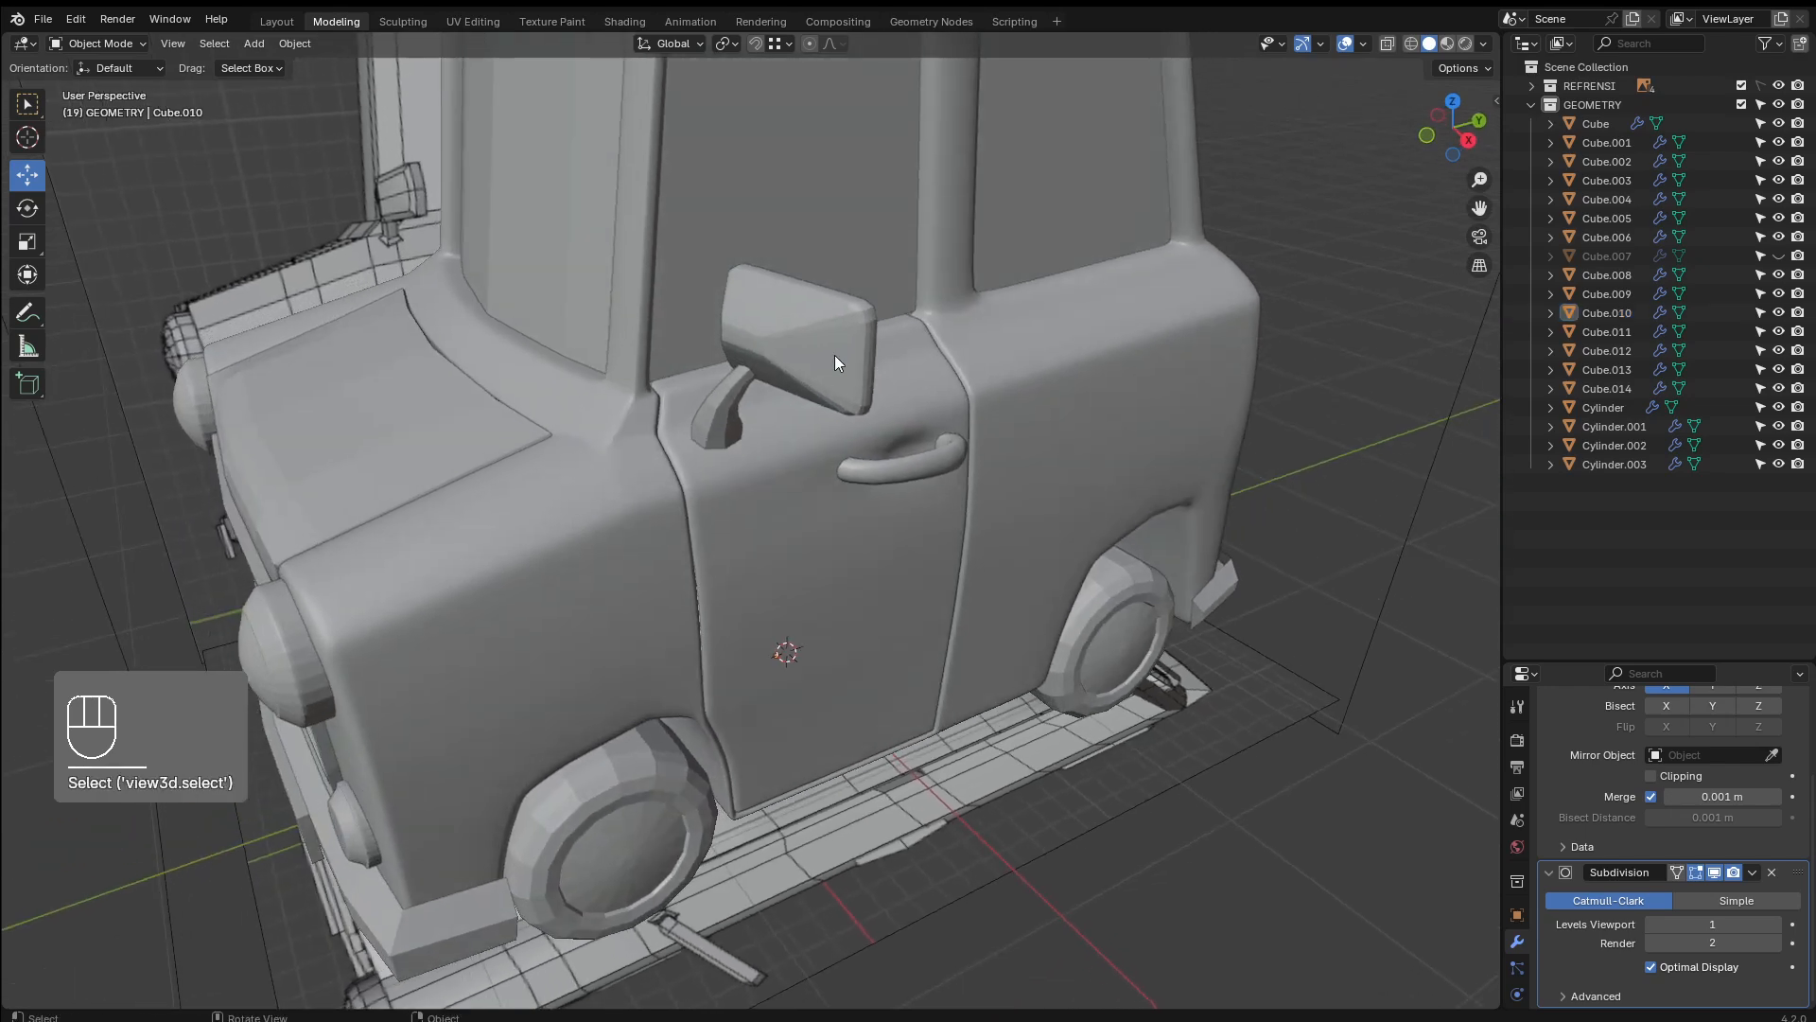
Apply Shade Smooth to the side mirror's housing
{"action": "left_click", "coordinate": [823, 370]}
{"action": "right_click", "coordinate": [827, 357]}
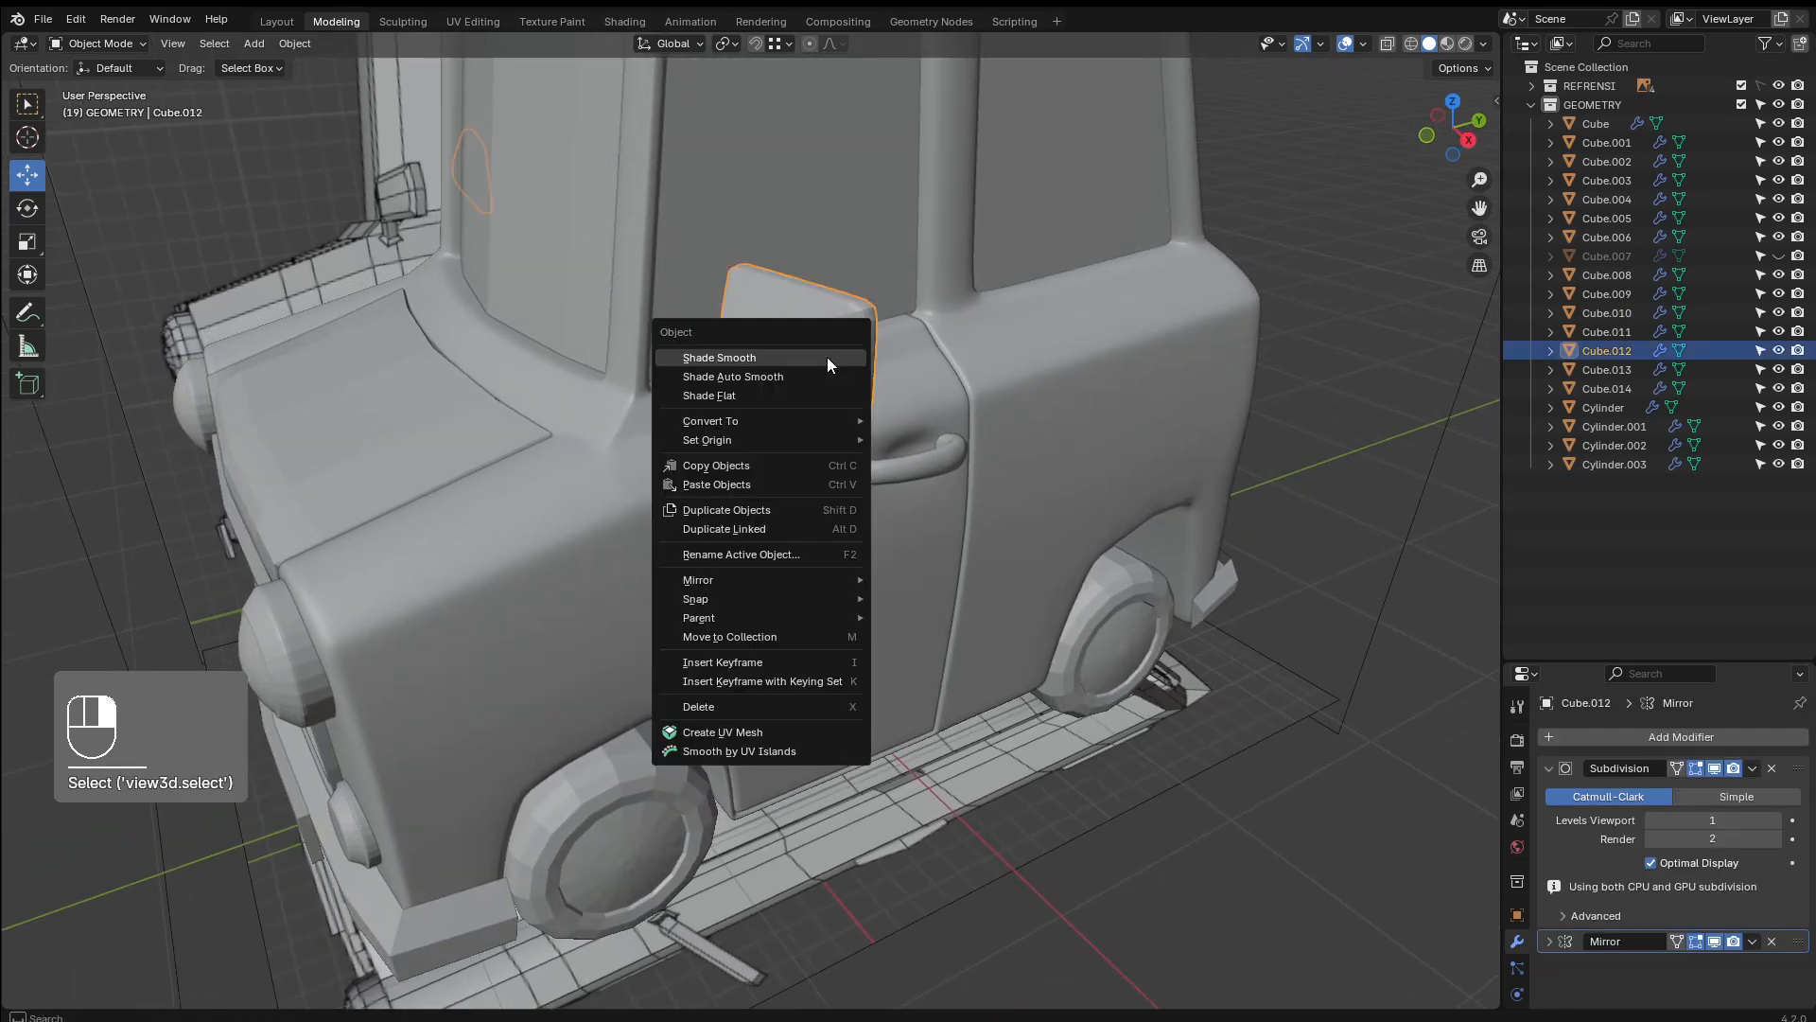
{"action": "left_click", "coordinate": [831, 359]}
Add a Subdivision Surface modifier to the side mirror's arm, apply Shade Smooth to it and deselect it
{"action": "left_click", "coordinate": [734, 408]}
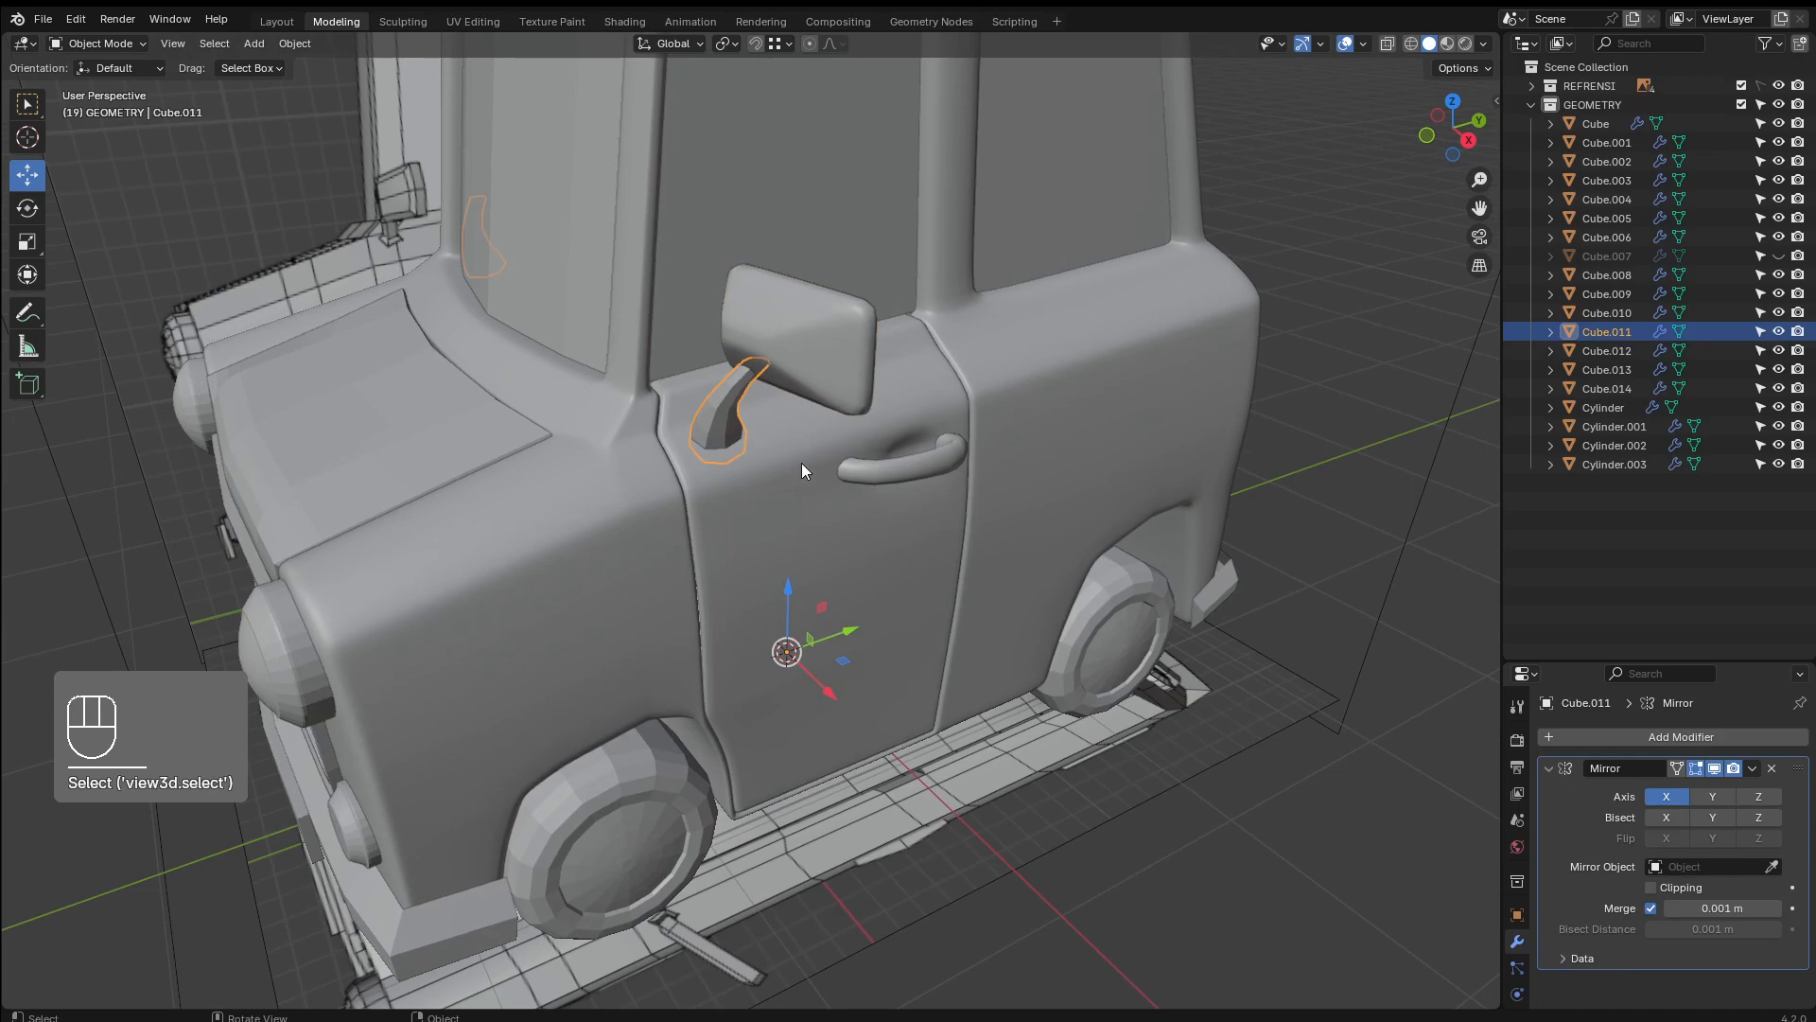
{"action": "left_click", "coordinate": [1632, 740]}
{"action": "mouse_move", "coordinate": [1616, 734]}
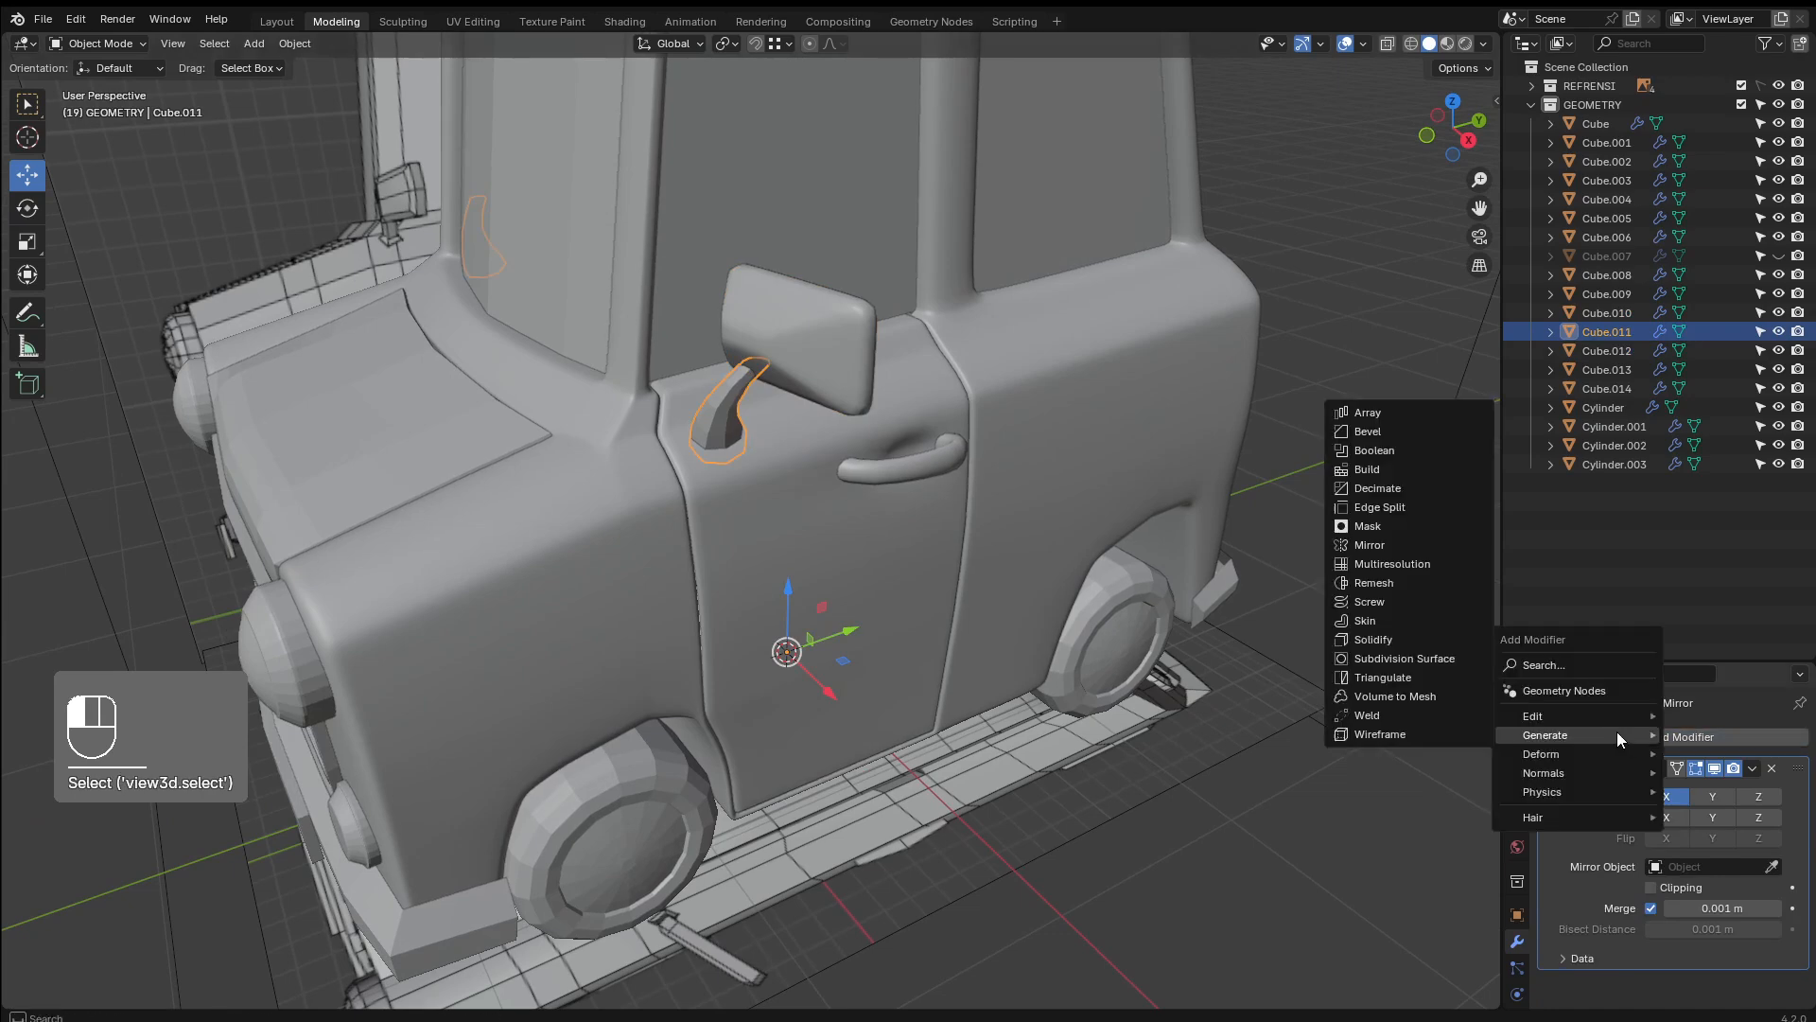
{"action": "left_click", "coordinate": [1387, 658]}
{"action": "scroll", "coordinate": [1788, 993], "scroll_direction": "down", "scroll_amount": 1}
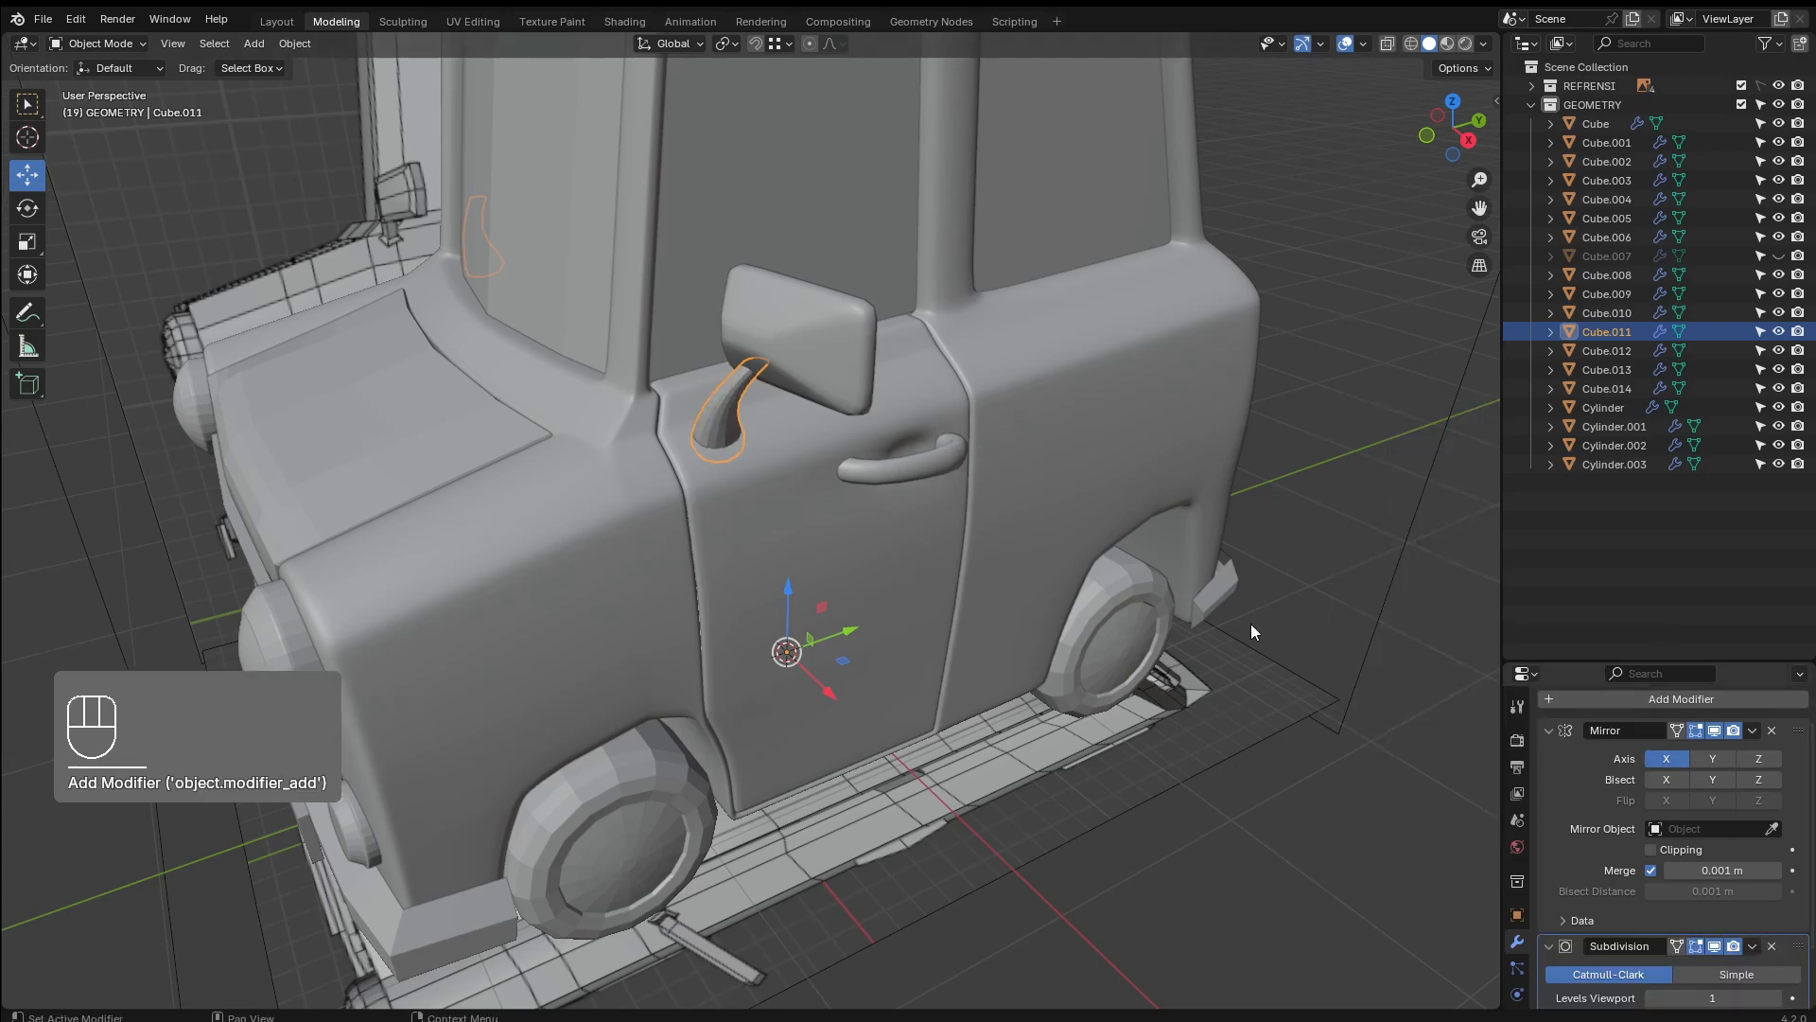
{"action": "right_click", "coordinate": [724, 405]}
{"action": "left_click", "coordinate": [724, 405]}
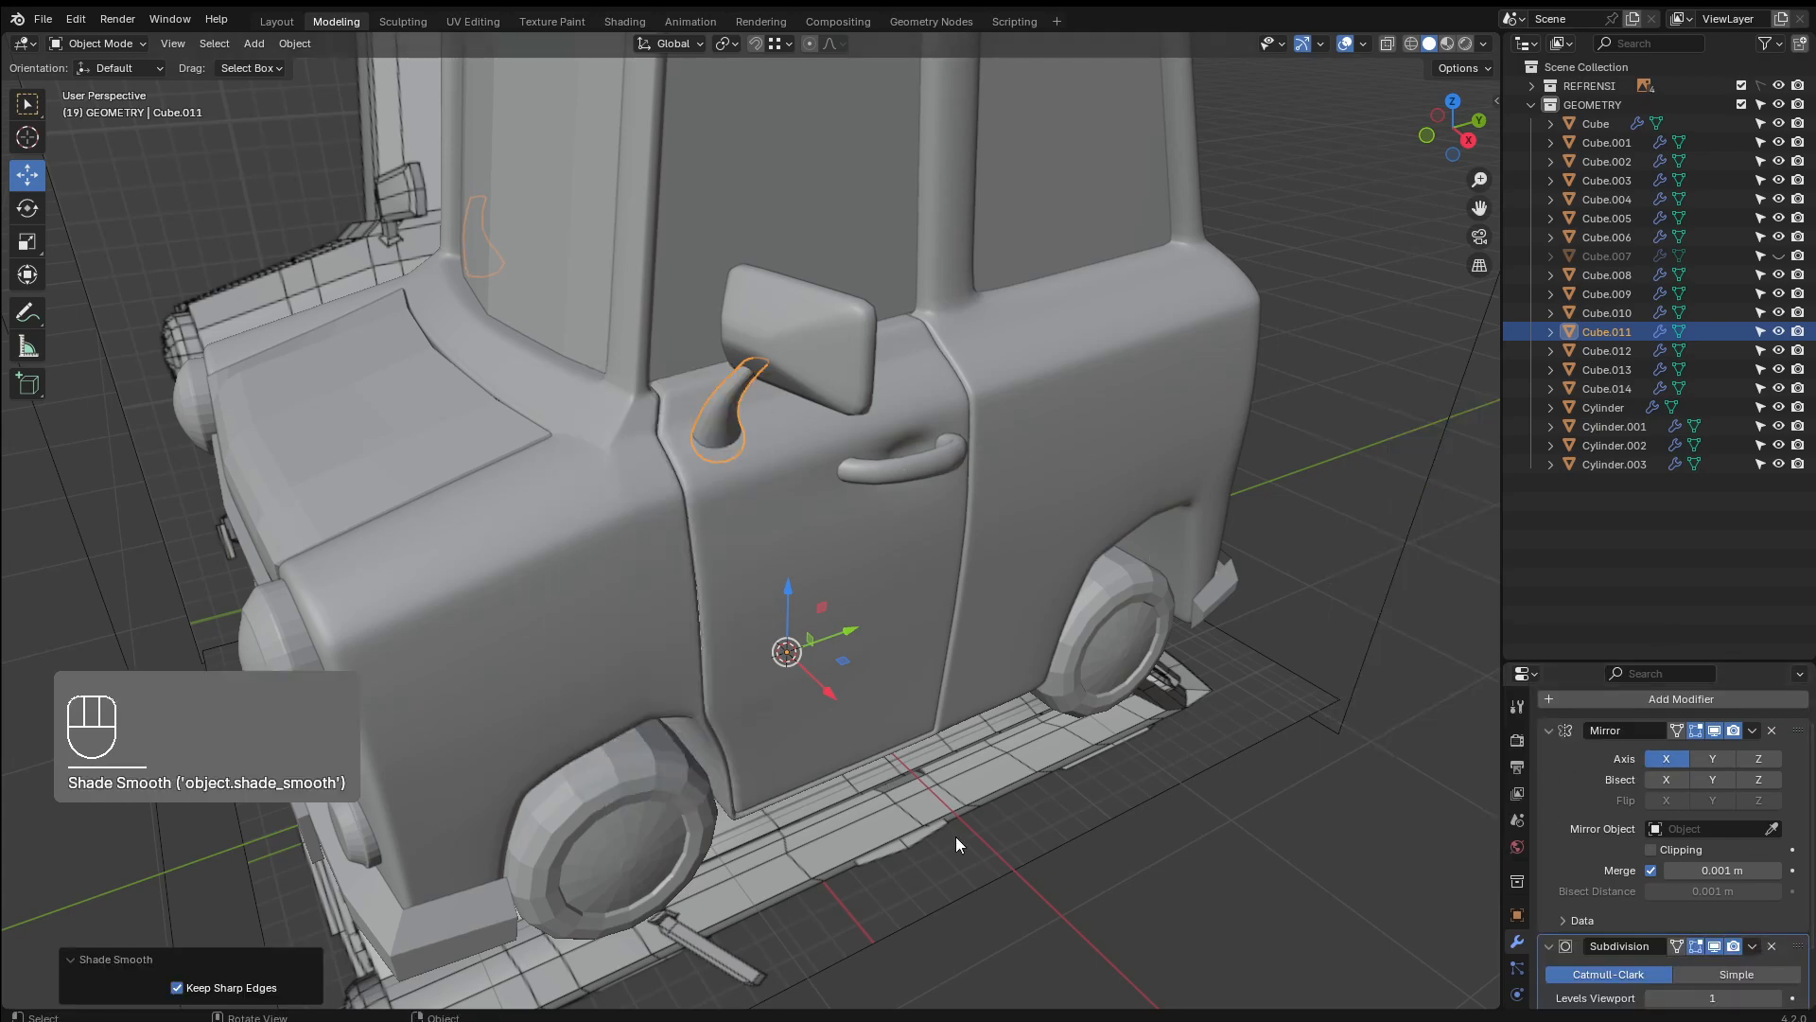
{"action": "left_click", "coordinate": [955, 836]}
Set the viewport level of the window glass's Subdivision Surface modifier to 1
{"action": "middle_click_drag", "start_coordinate": [401, 479], "coordinate": [655, 356]}
{"action": "left_click", "coordinate": [654, 356]}
{"action": "middle_click_drag", "start_coordinate": [696, 418], "coordinate": [651, 383]}
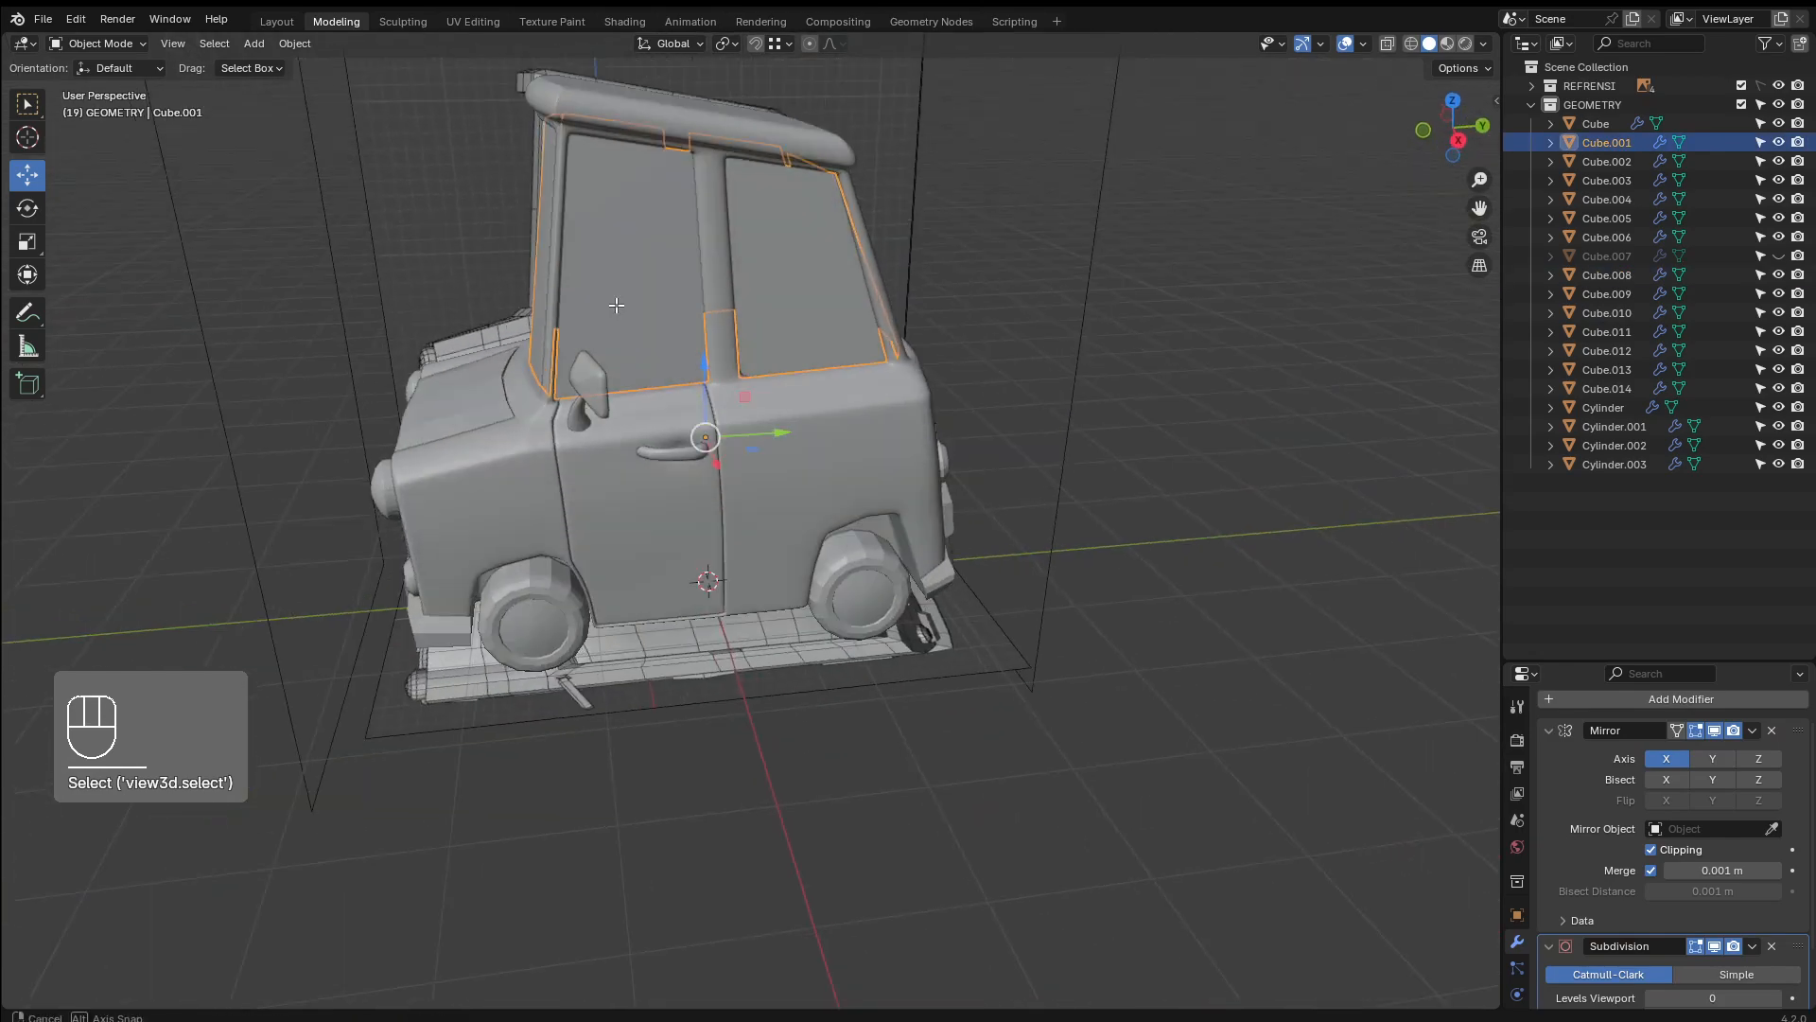
{"action": "key", "text": "Tab"}
{"action": "key", "text": "Tab"}
{"action": "scroll", "coordinate": [739, 487], "scroll_direction": "up", "scroll_amount": 2}
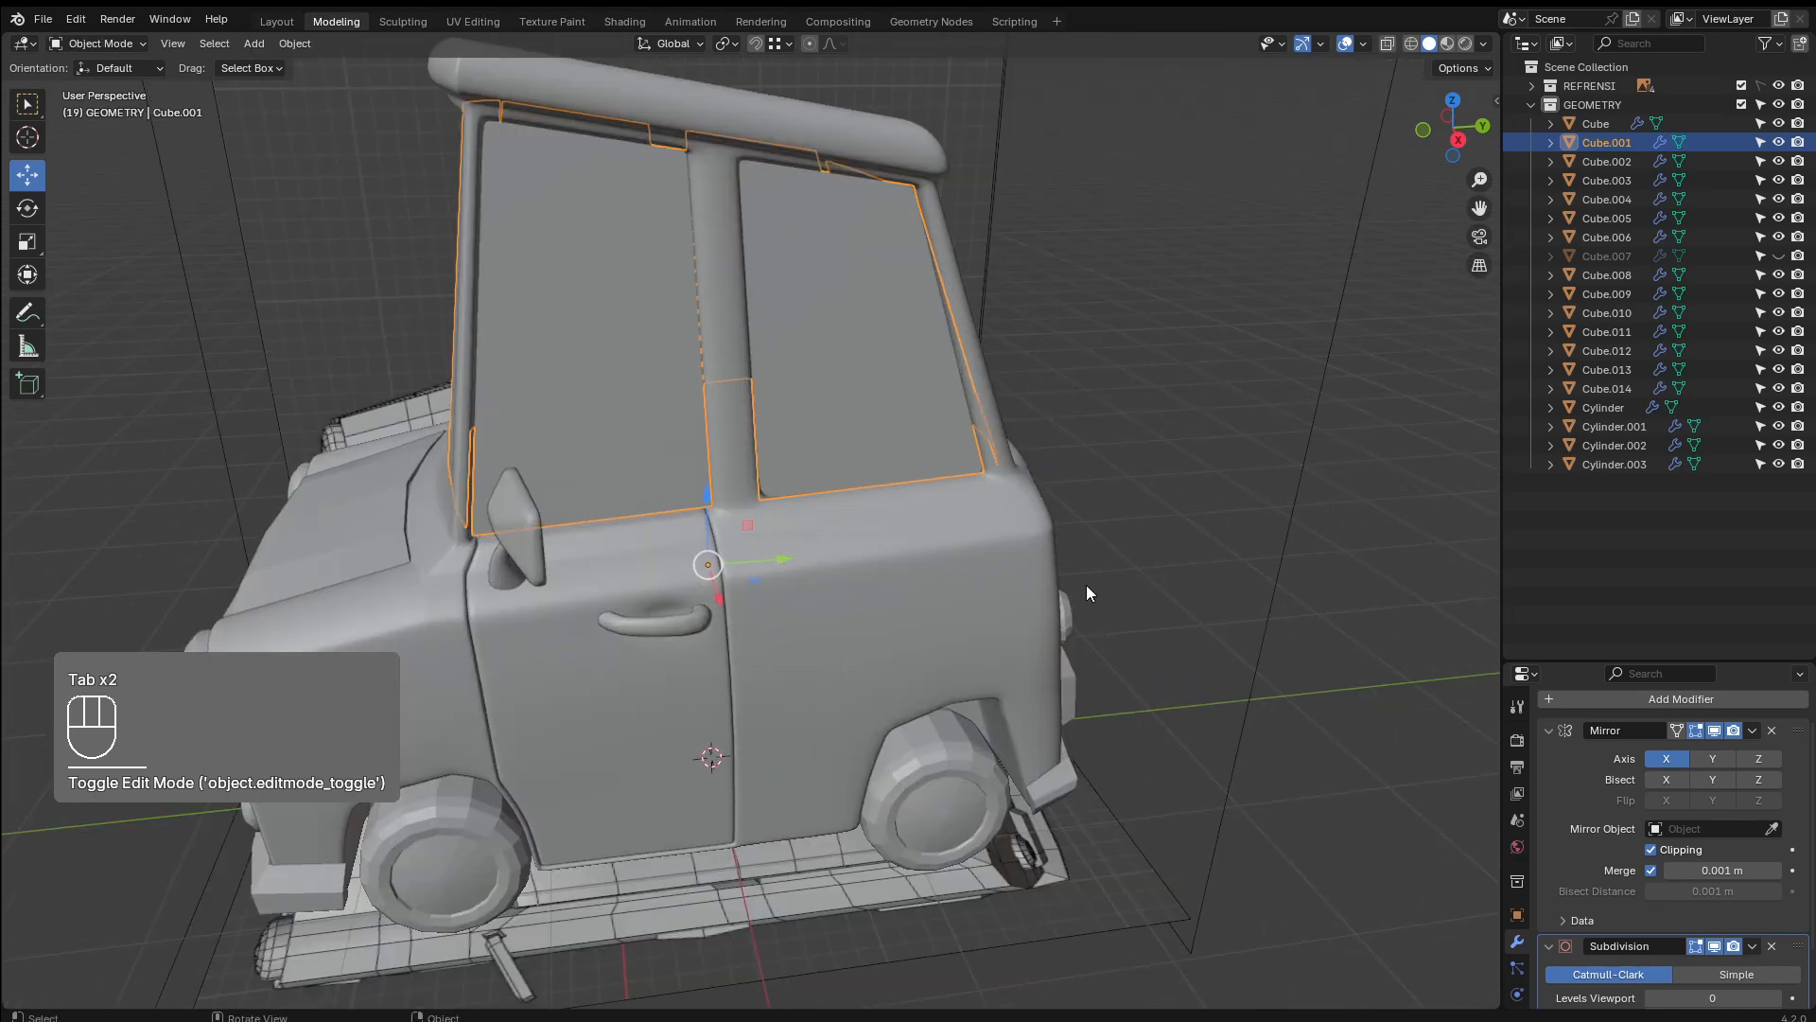
{"action": "middle_click_drag", "start_coordinate": [1086, 593], "coordinate": [1417, 634]}
{"action": "middle_click_drag", "start_coordinate": [1111, 462], "coordinate": [1277, 596]}
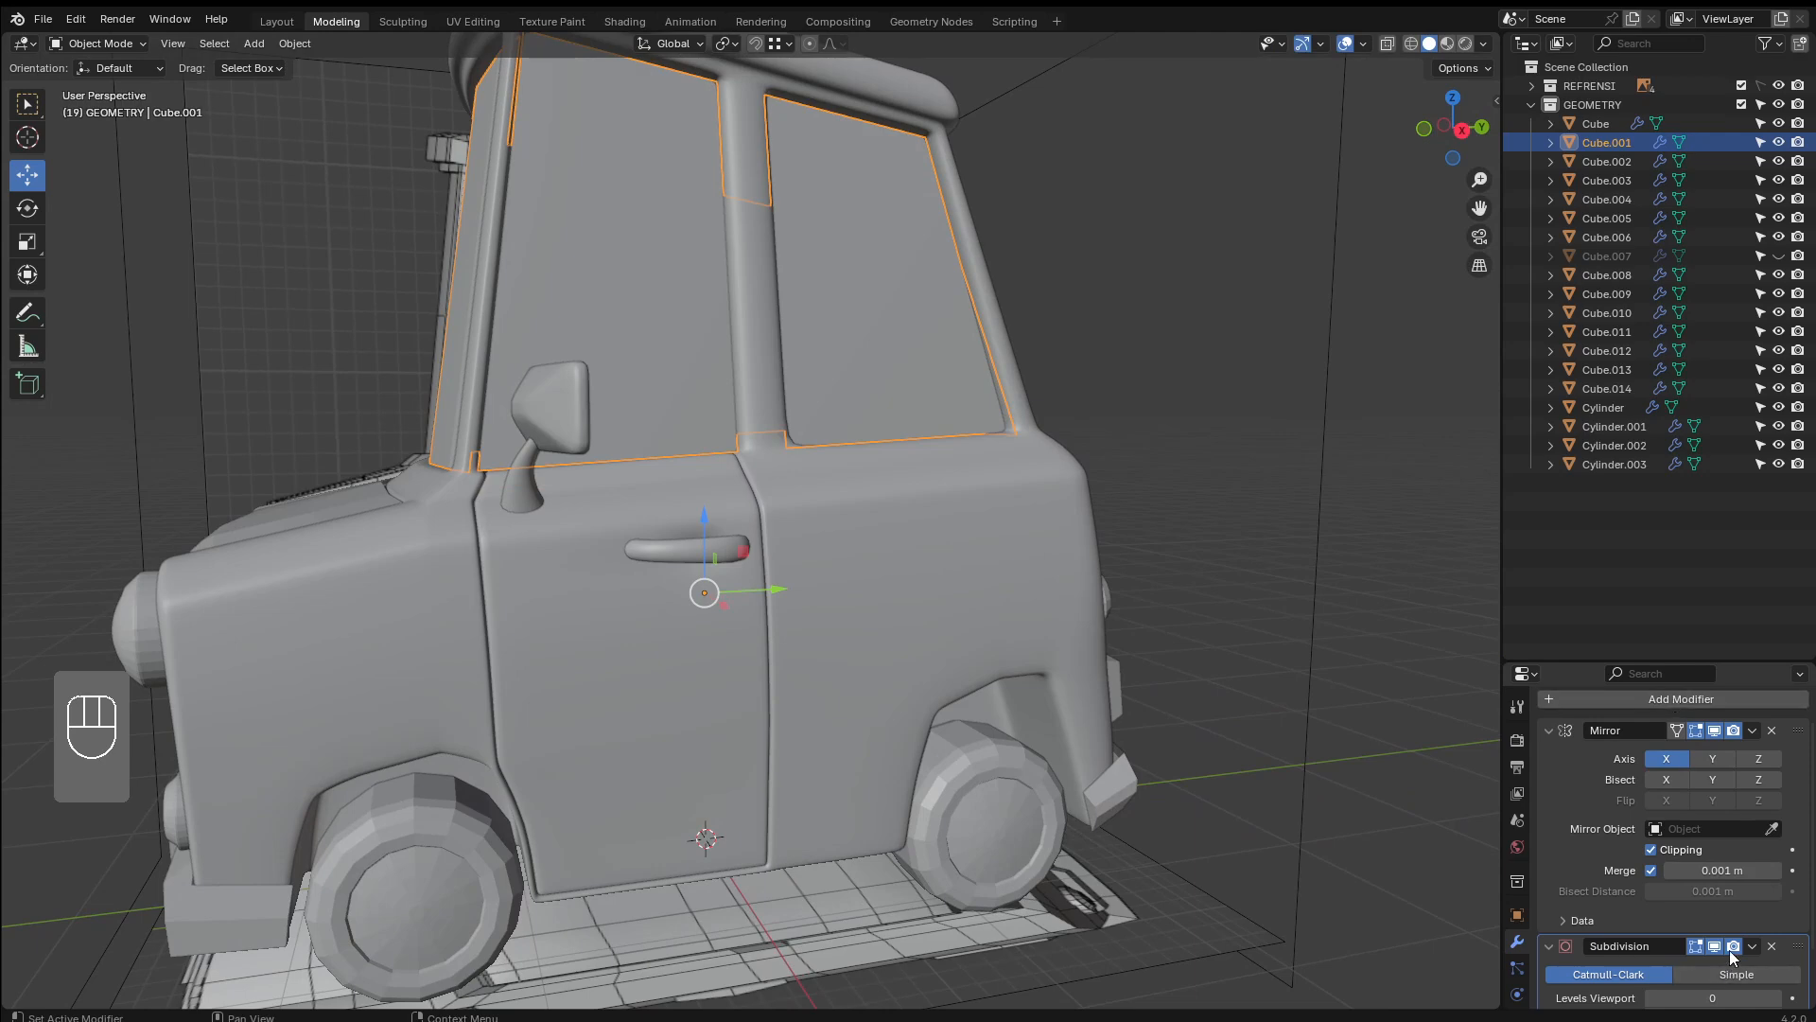
{"action": "scroll", "coordinate": [1731, 955], "scroll_direction": "down", "scroll_amount": 1}
{"action": "left_click", "coordinate": [1775, 961]}
{"action": "middle_click_drag", "start_coordinate": [641, 409], "coordinate": [662, 468], "text": "shift"}
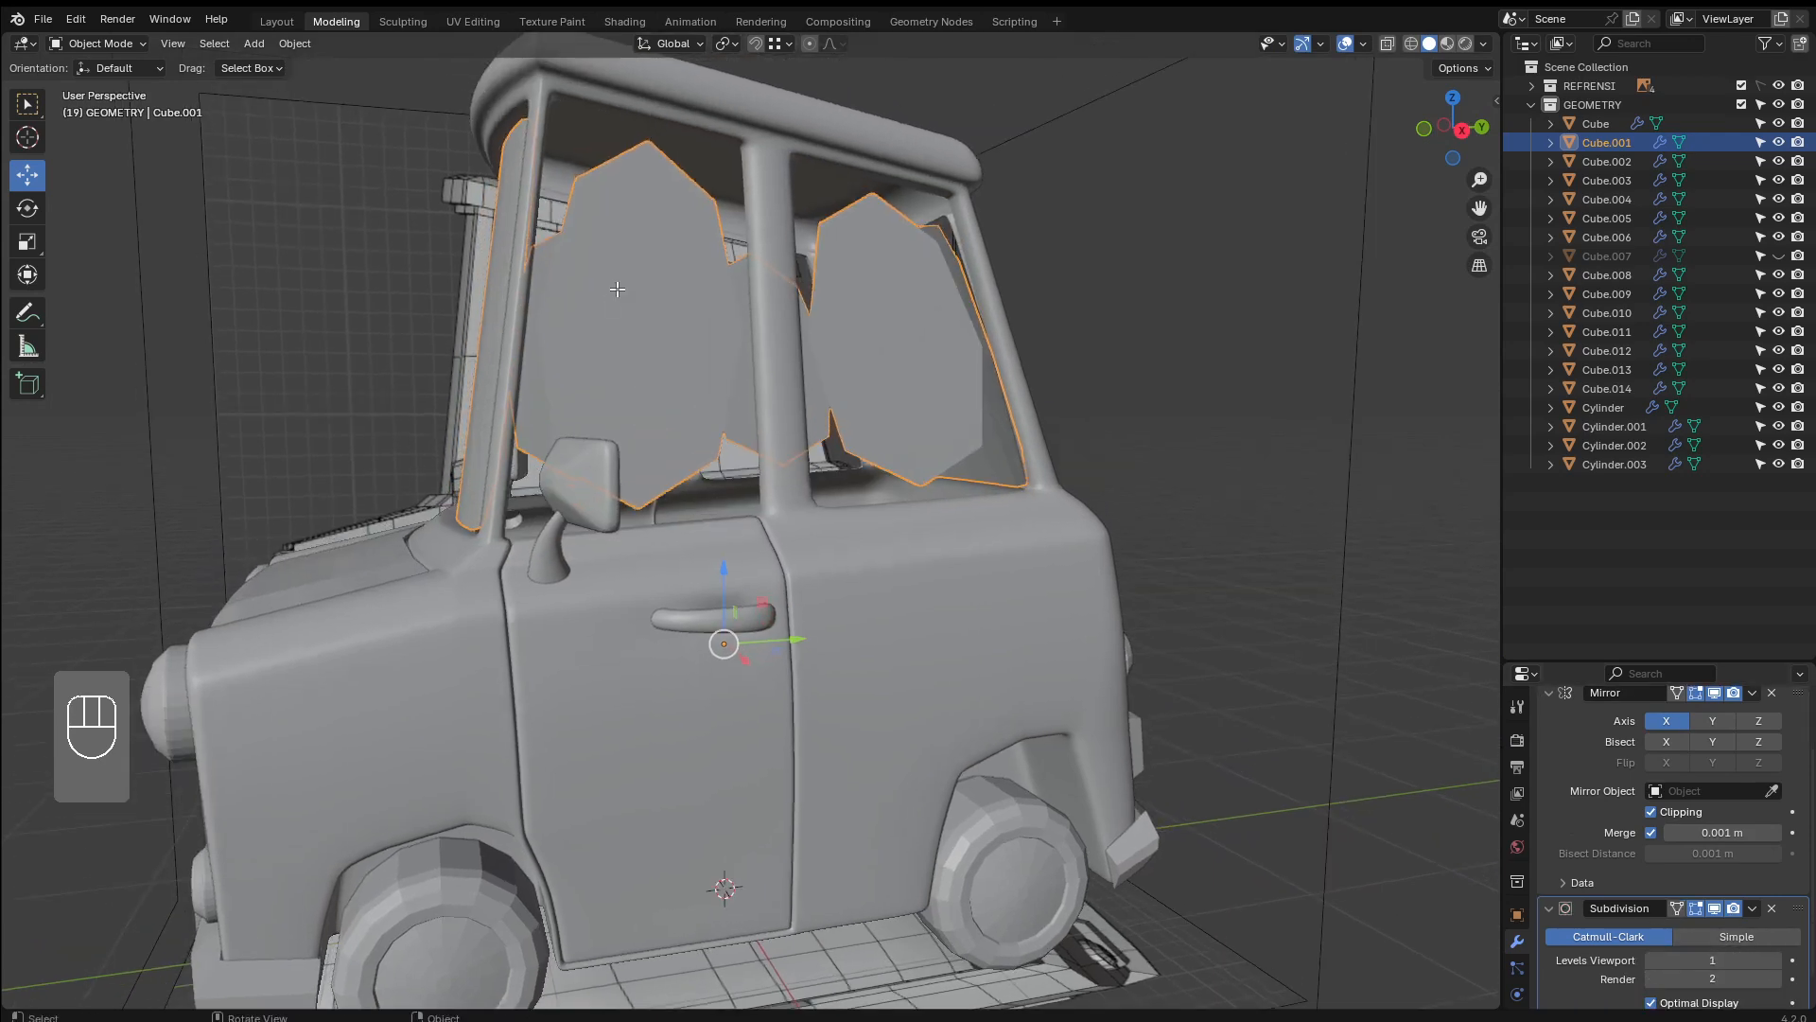
Add horizontal edge loops close to the front side window's upper and lower edges, at slide factors of about -0.95 and 0.96
{"action": "key", "text": "Tab"}
{"action": "scroll", "coordinate": [617, 289], "scroll_direction": "up", "scroll_amount": 3}
{"action": "key", "text": "a"}
{"action": "key", "text": "ctrl+r"}
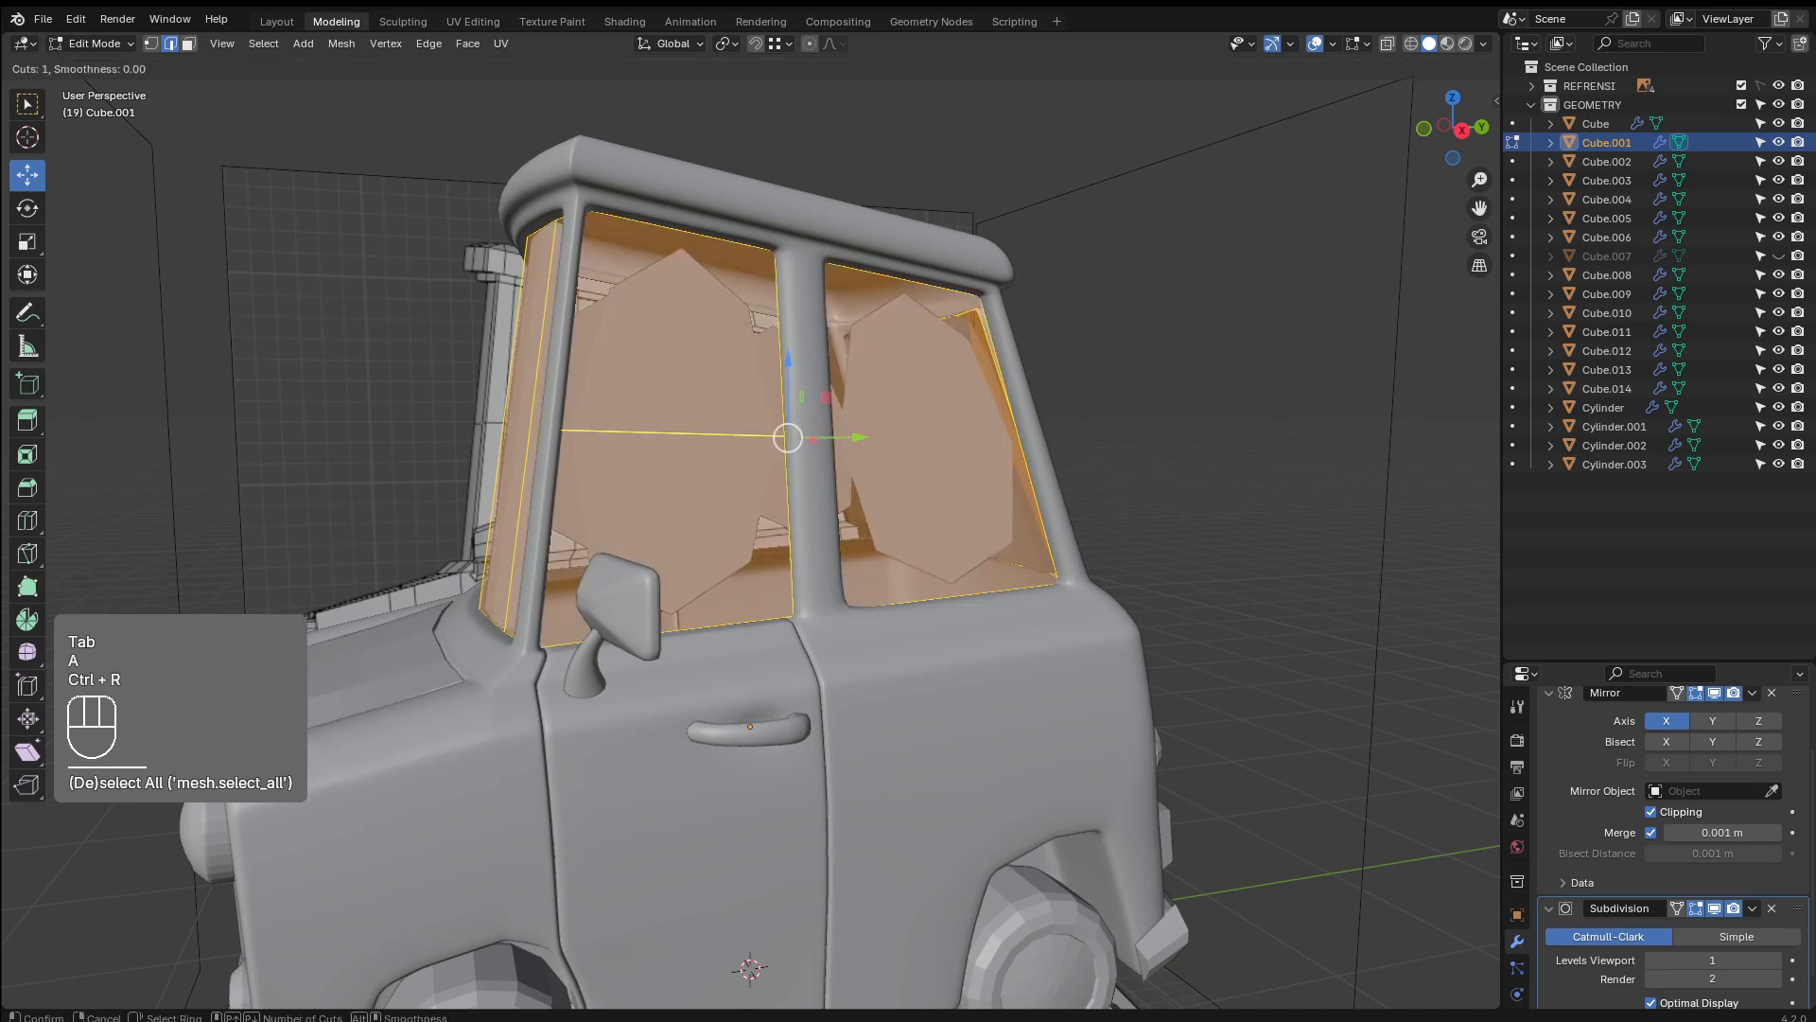
{"action": "left_click", "coordinate": [590, 432]}
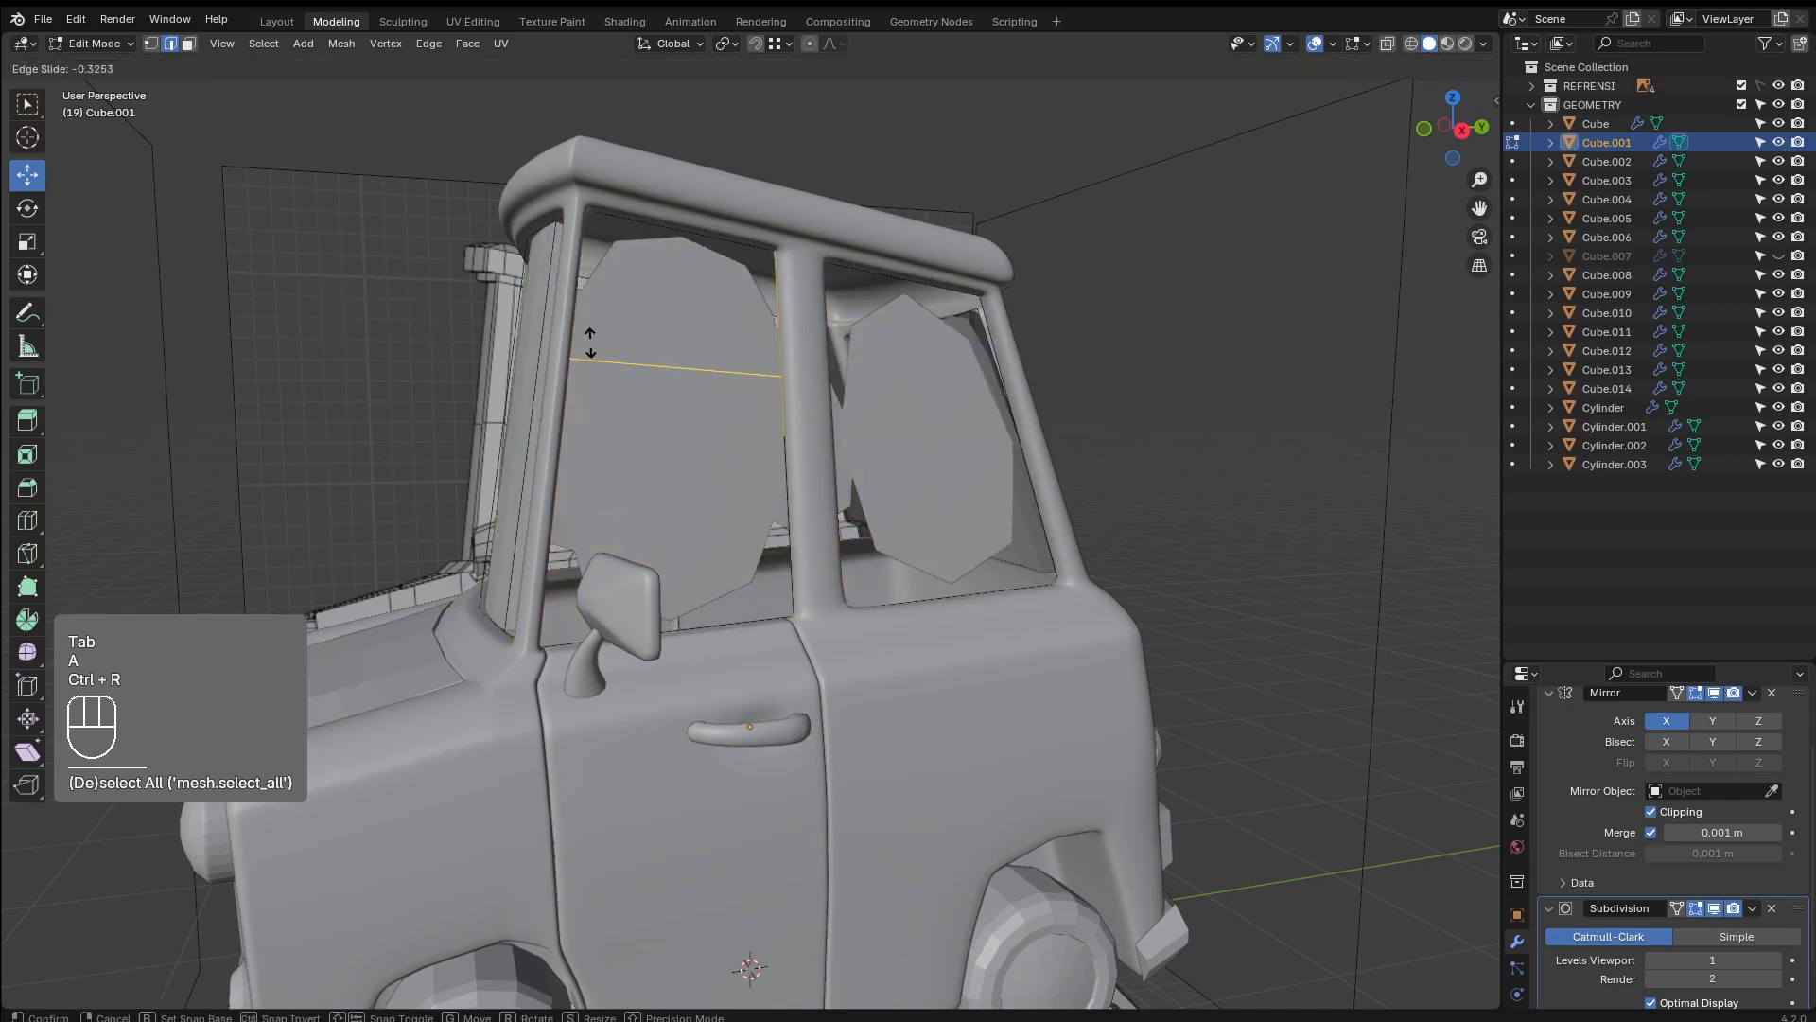
{"action": "left_click", "coordinate": [622, 235]}
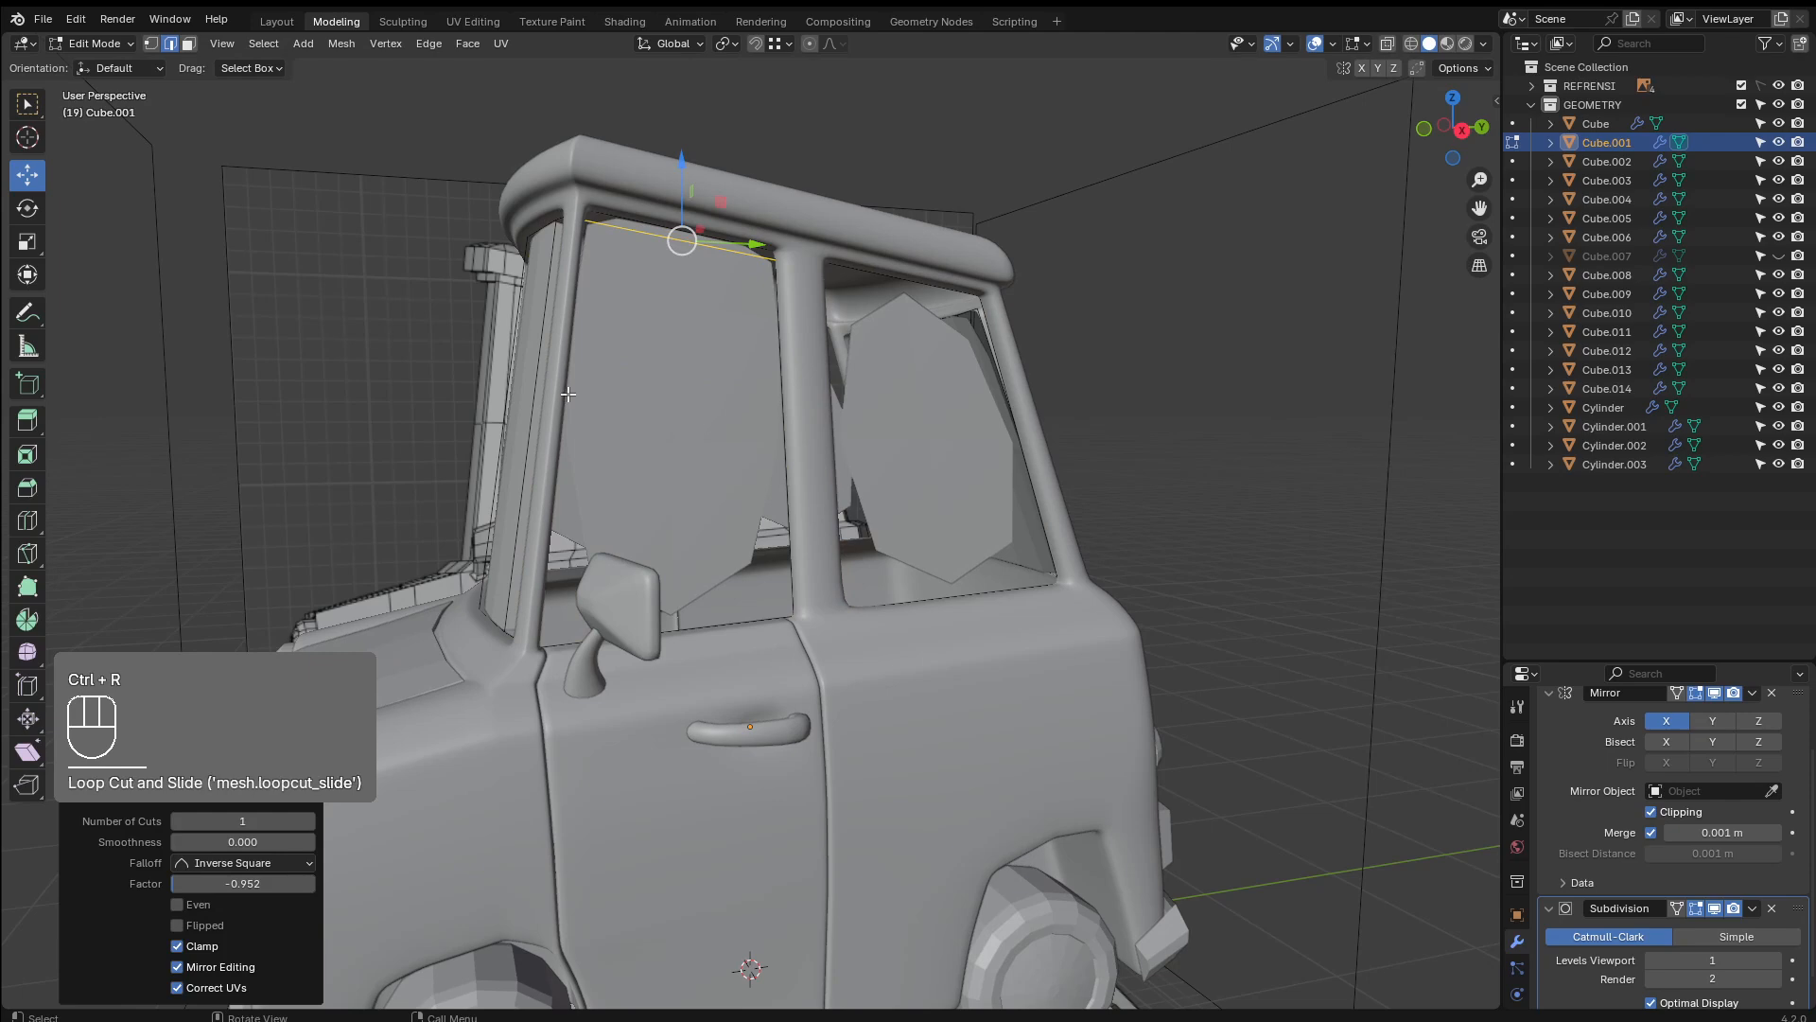
{"action": "key", "text": "ctrl+r"}
{"action": "left_click", "coordinate": [558, 430]}
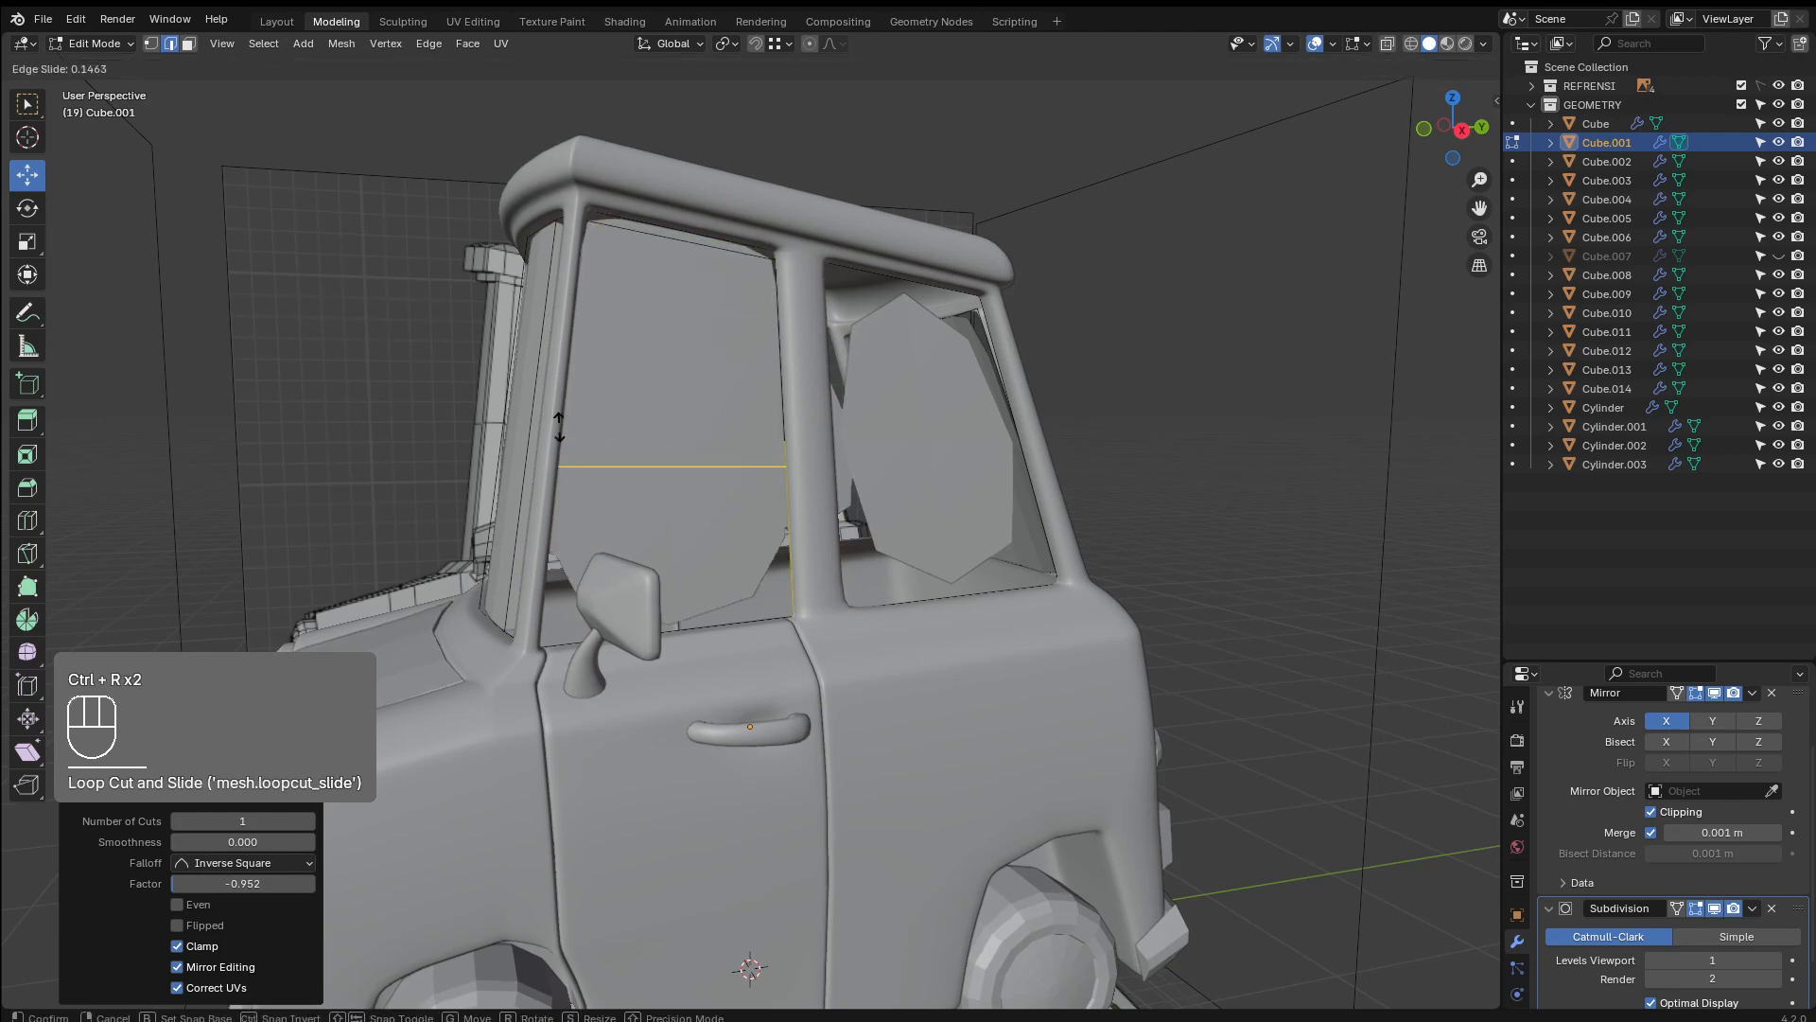
{"action": "left_click", "coordinate": [546, 565]}
Add vertical edge loops close to the front side window's front and rear edges, at slide factors of about 0.95 and -0.93
{"action": "key", "text": "ctrl+r"}
{"action": "left_click", "coordinate": [677, 620]}
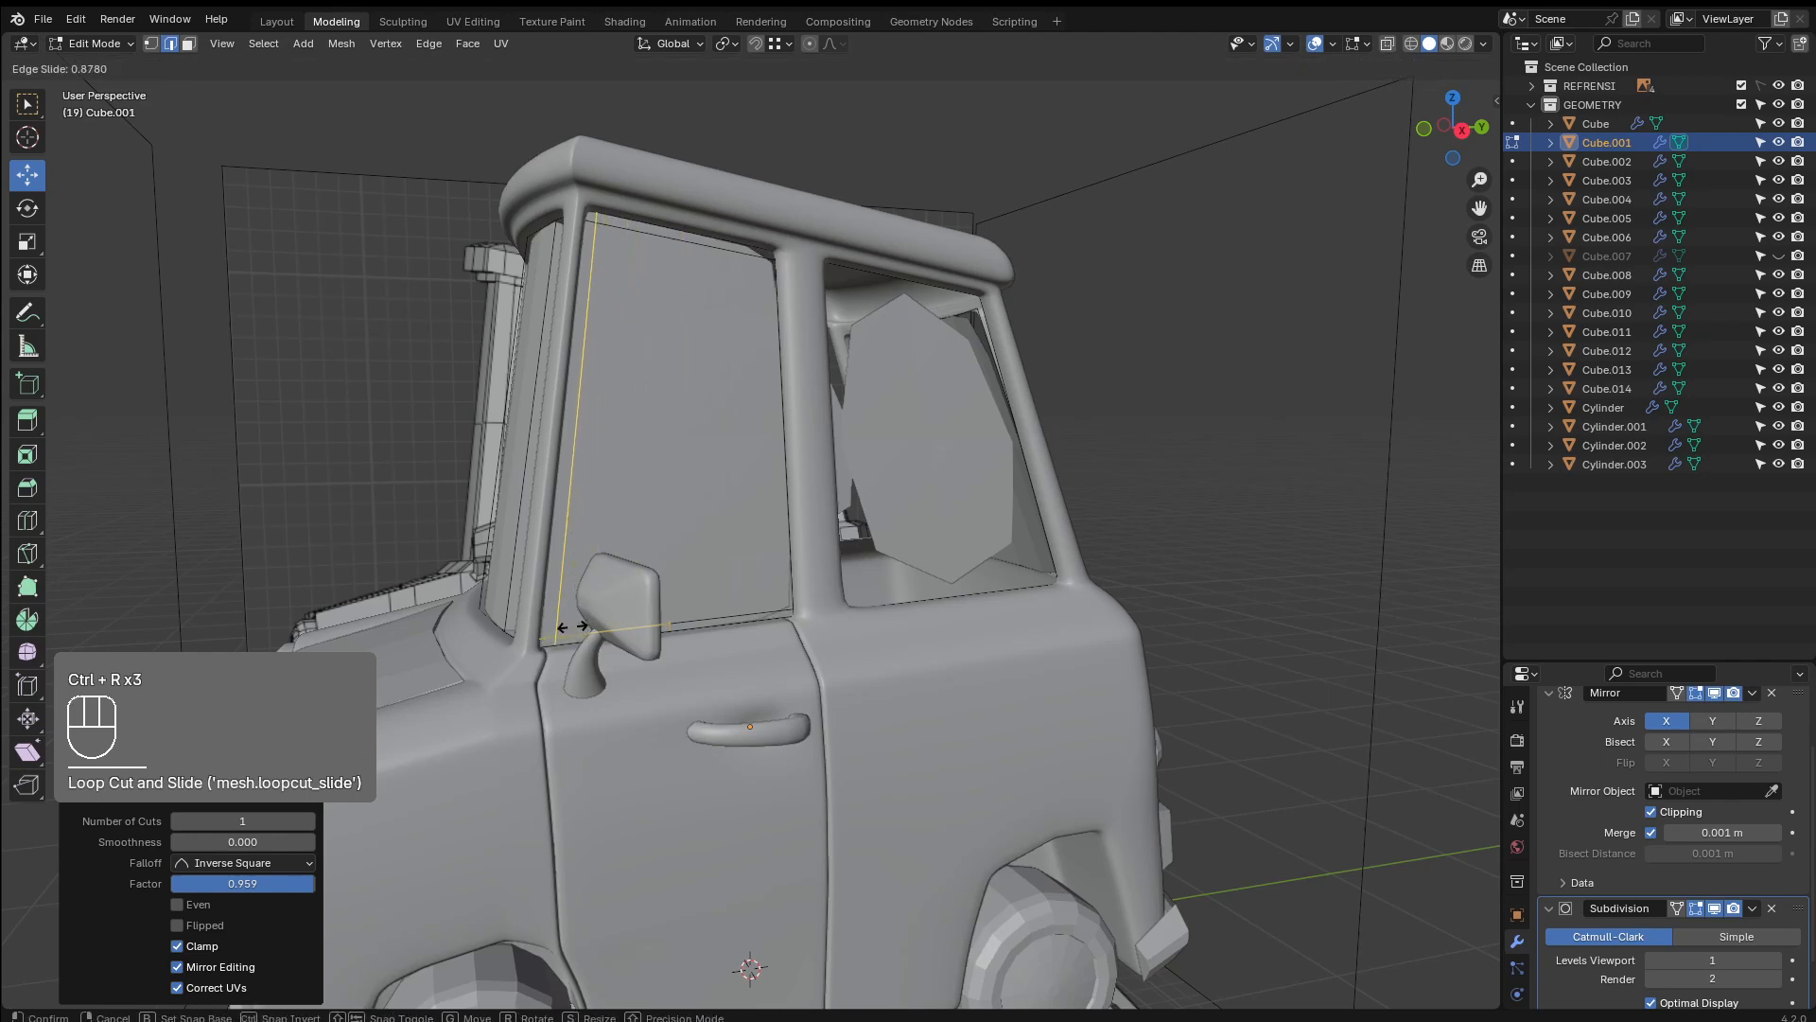
{"action": "left_click", "coordinate": [615, 531]}
{"action": "key", "text": "ctrl+r"}
{"action": "left_click", "coordinate": [697, 235]}
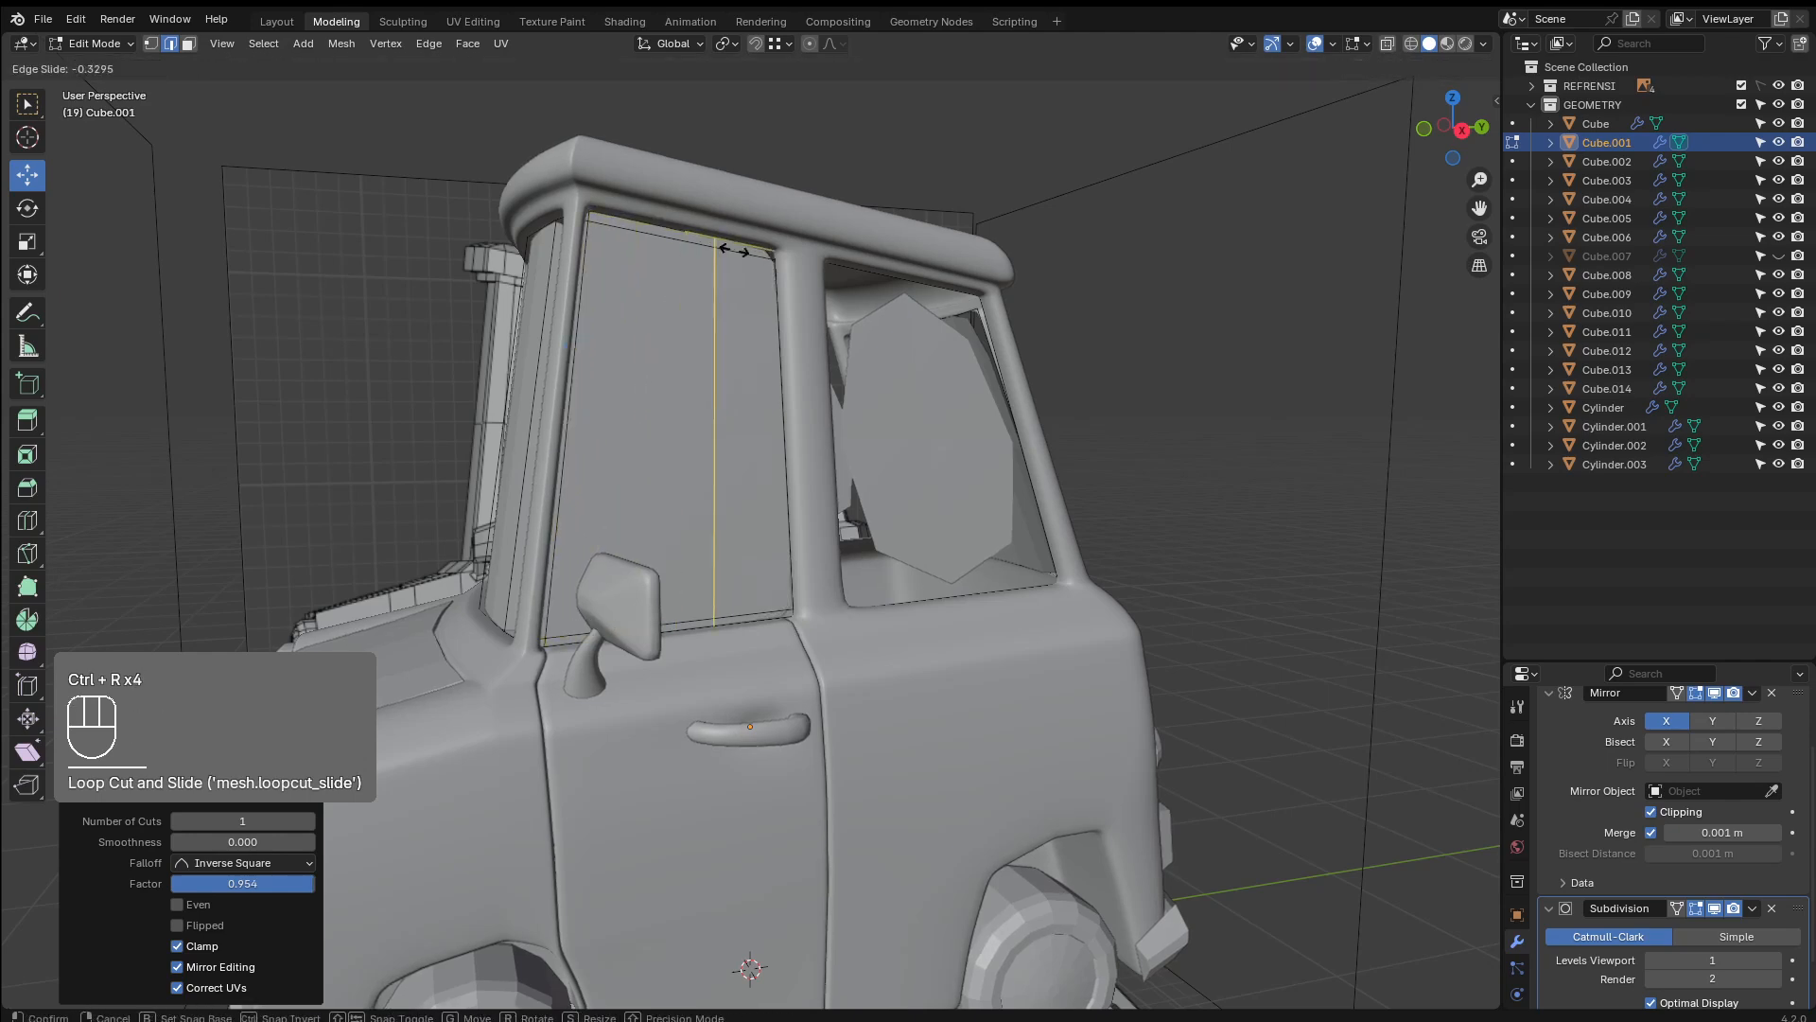
{"action": "left_click", "coordinate": [778, 262]}
Add vertical edge loops close to the rear side window's front and rear edges, at slide factors of about 0.92 and -0.87
{"action": "middle_click_drag", "start_coordinate": [759, 409], "coordinate": [606, 471]}
{"action": "key", "text": "ctrl+r"}
{"action": "left_click", "coordinate": [747, 289]}
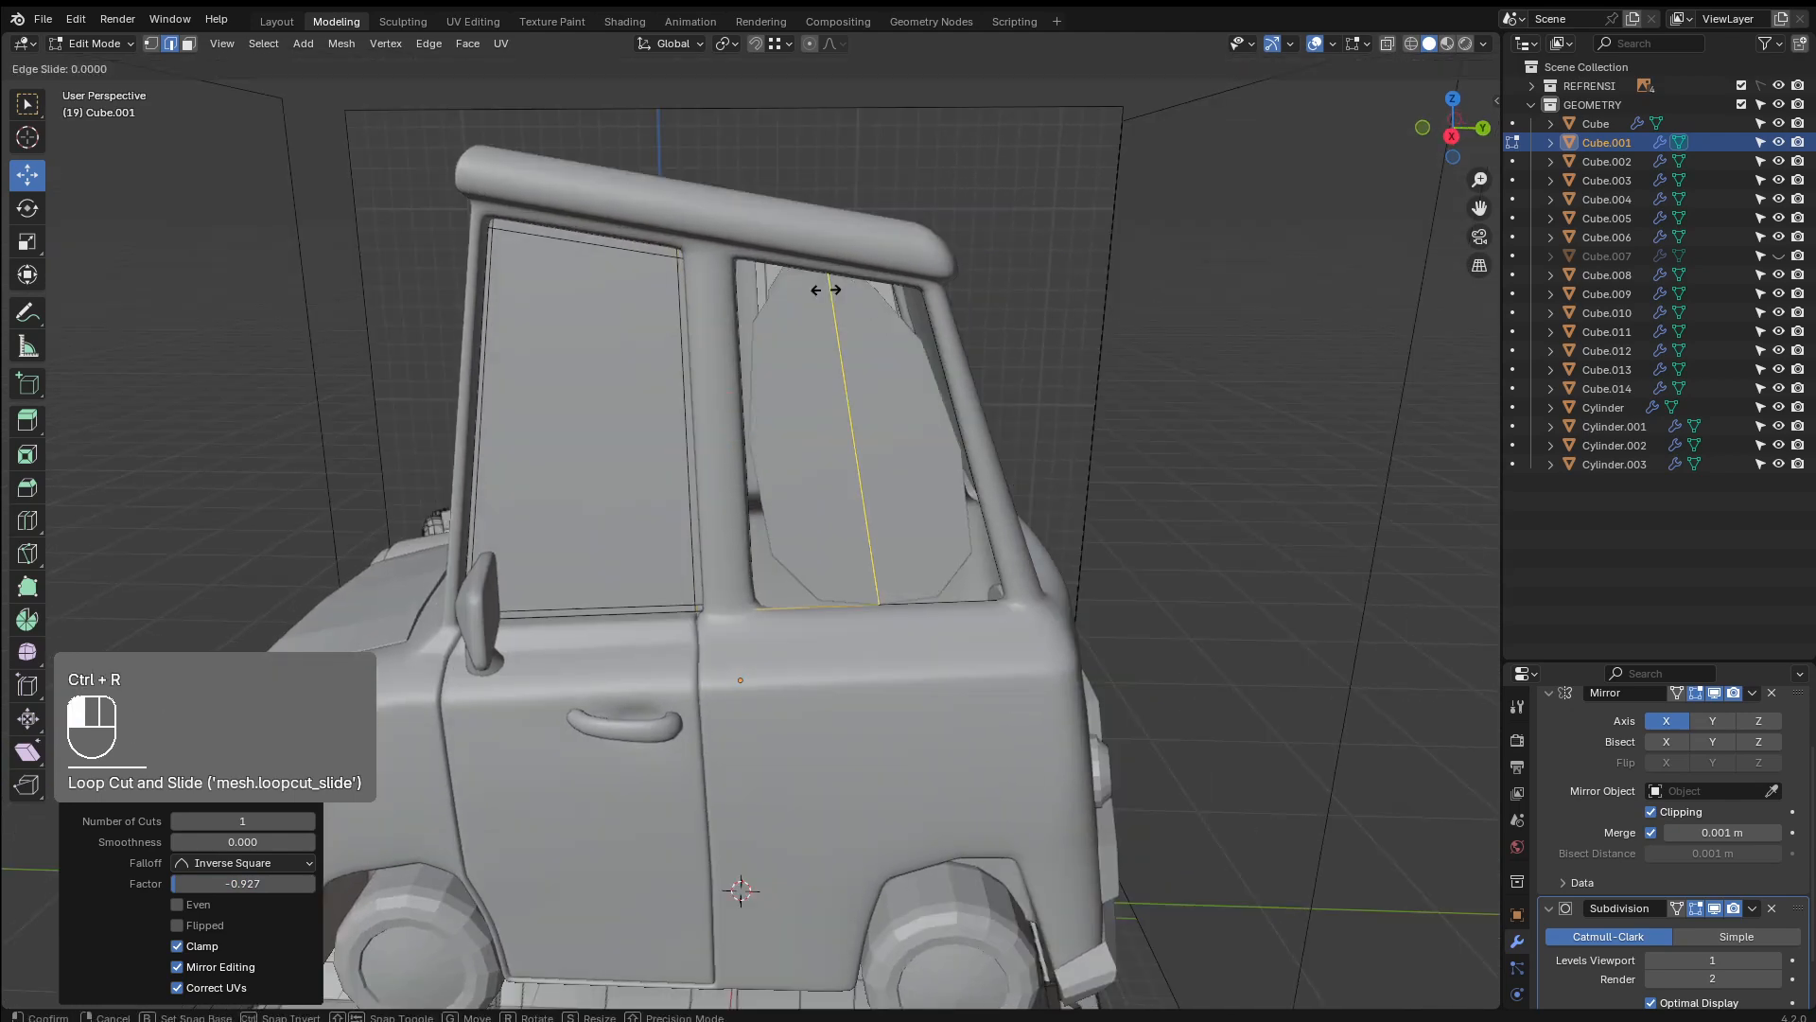
{"action": "left_click", "coordinate": [710, 294]}
{"action": "key", "text": "g"}
{"action": "key", "text": "g"}
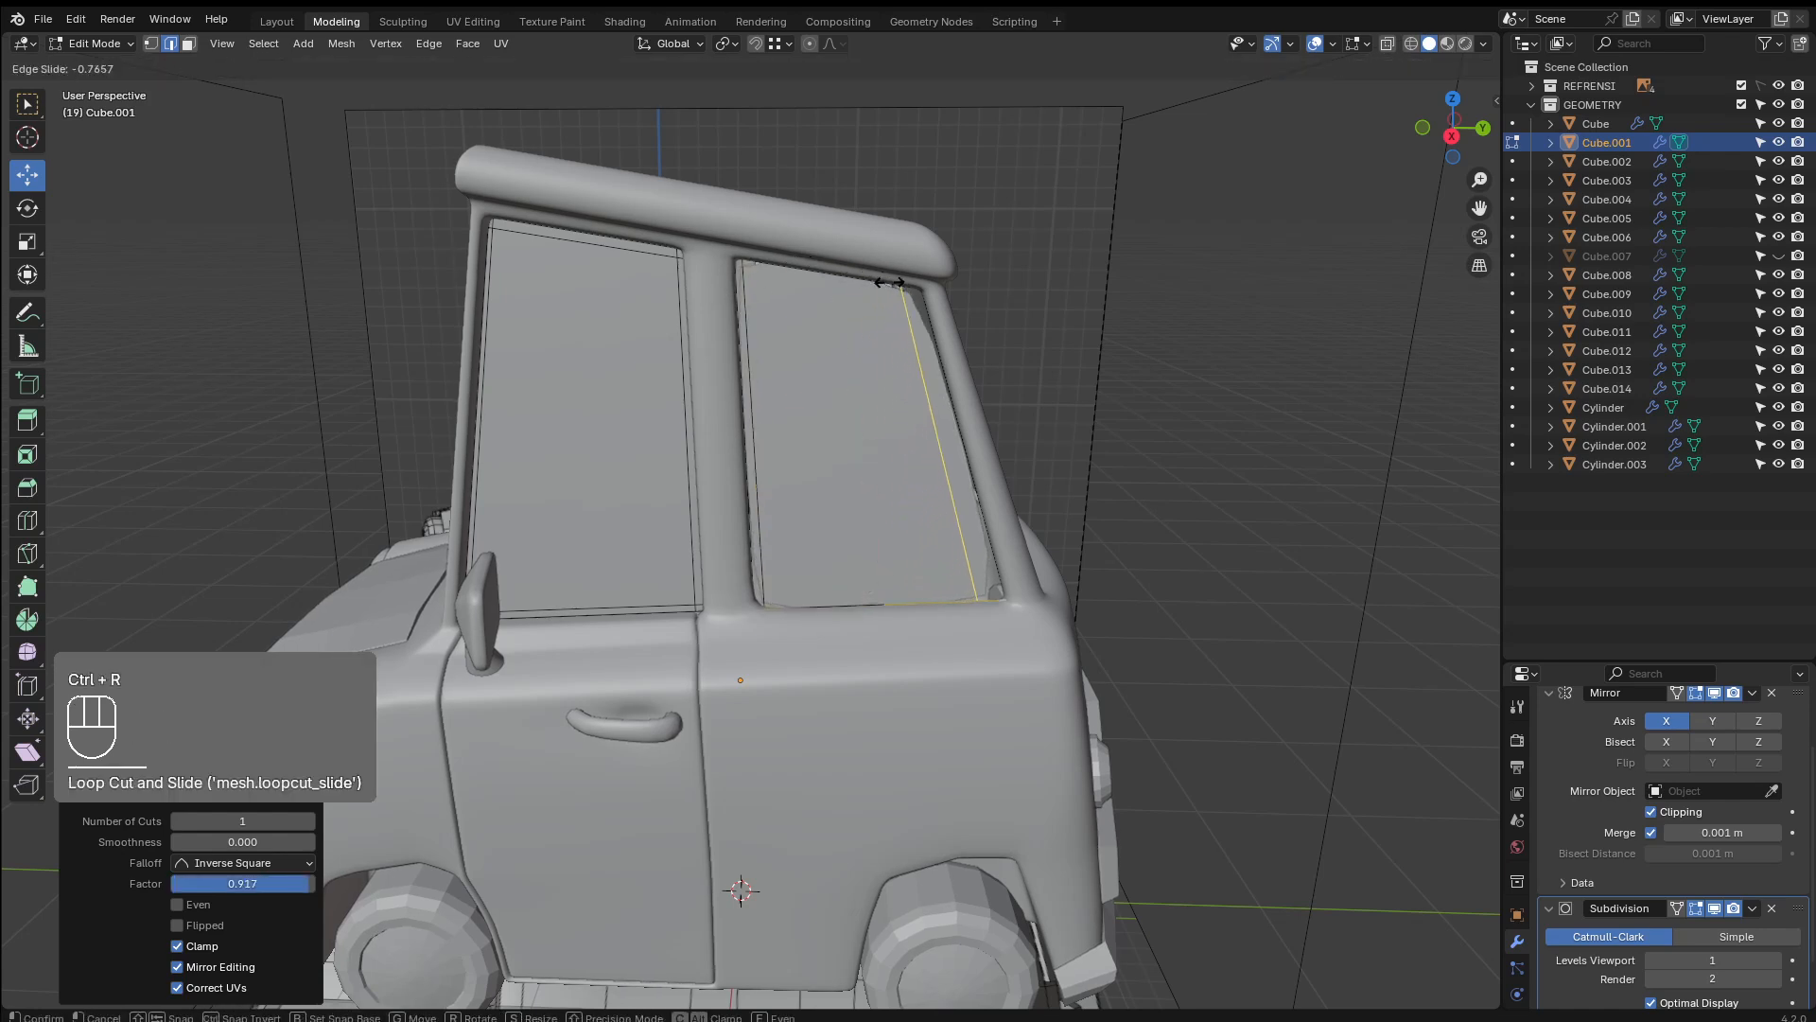
{"action": "left_click", "coordinate": [900, 286]}
Add horizontal edge loops close to the rear side window's upper and lower edges, at slide factors of about -0.95 and 0.91
{"action": "key", "text": "ctrl+r"}
{"action": "left_click", "coordinate": [921, 406]}
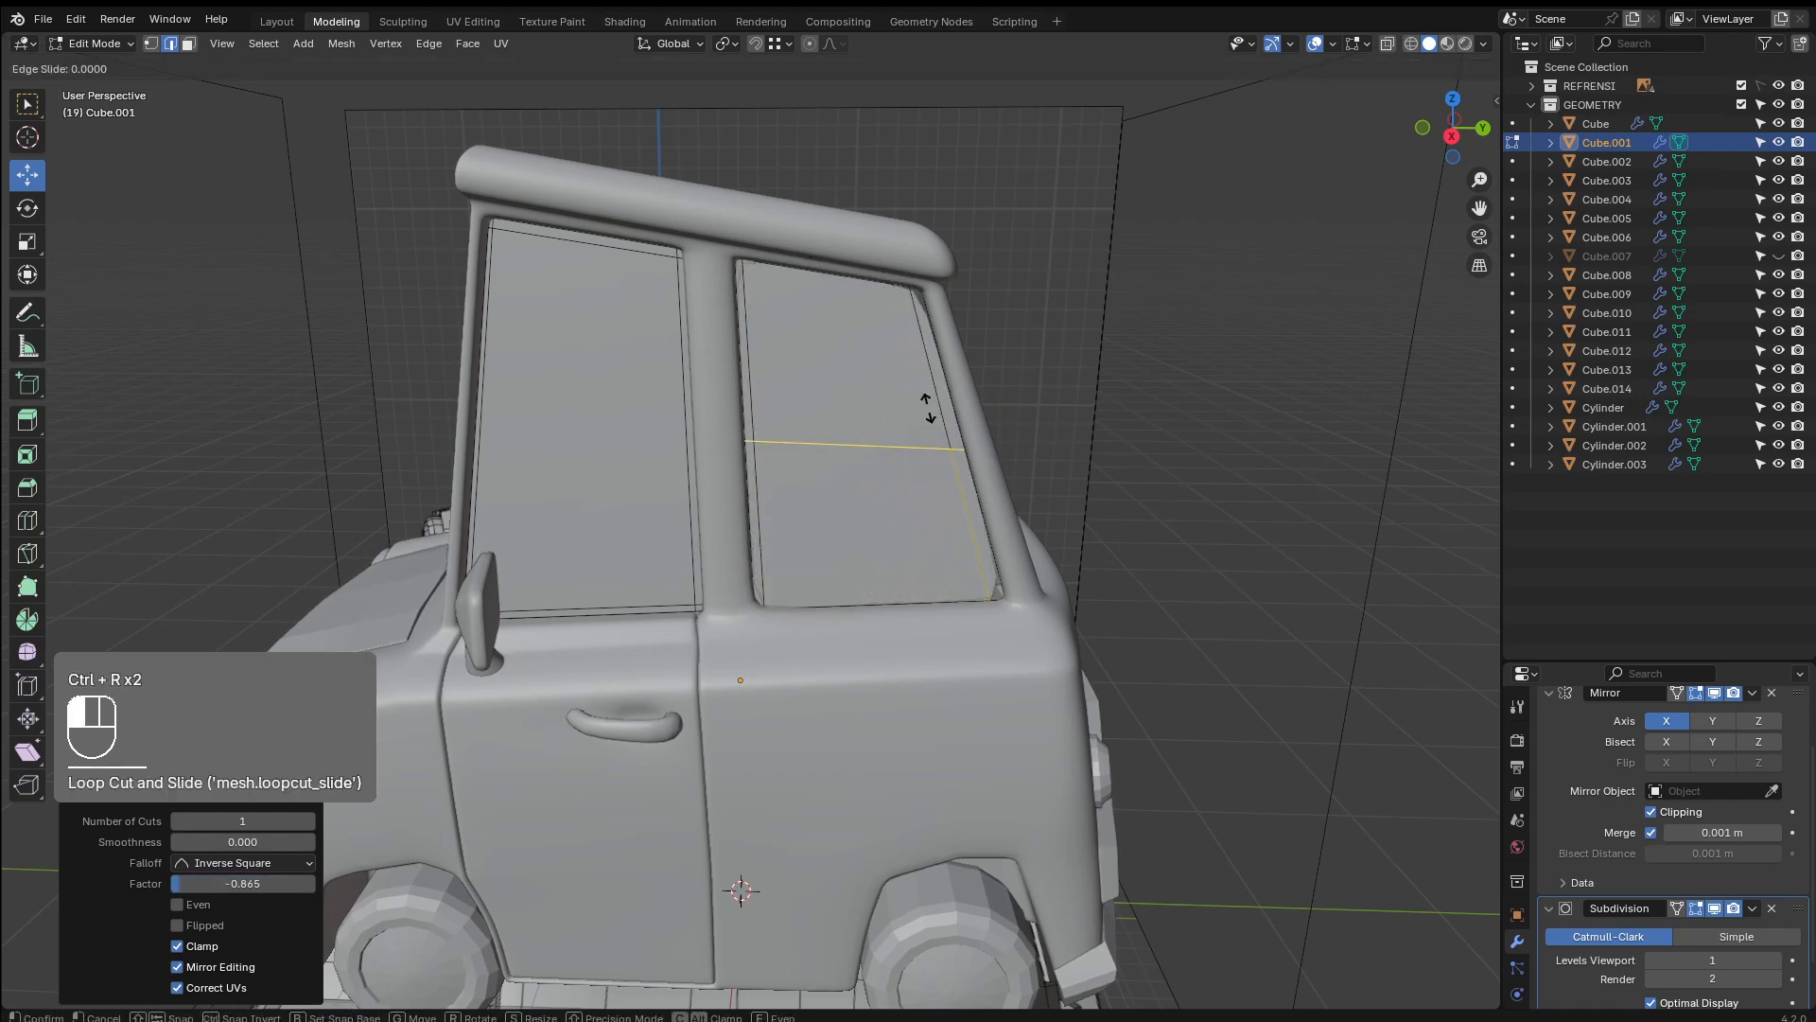
{"action": "left_click", "coordinate": [933, 251]}
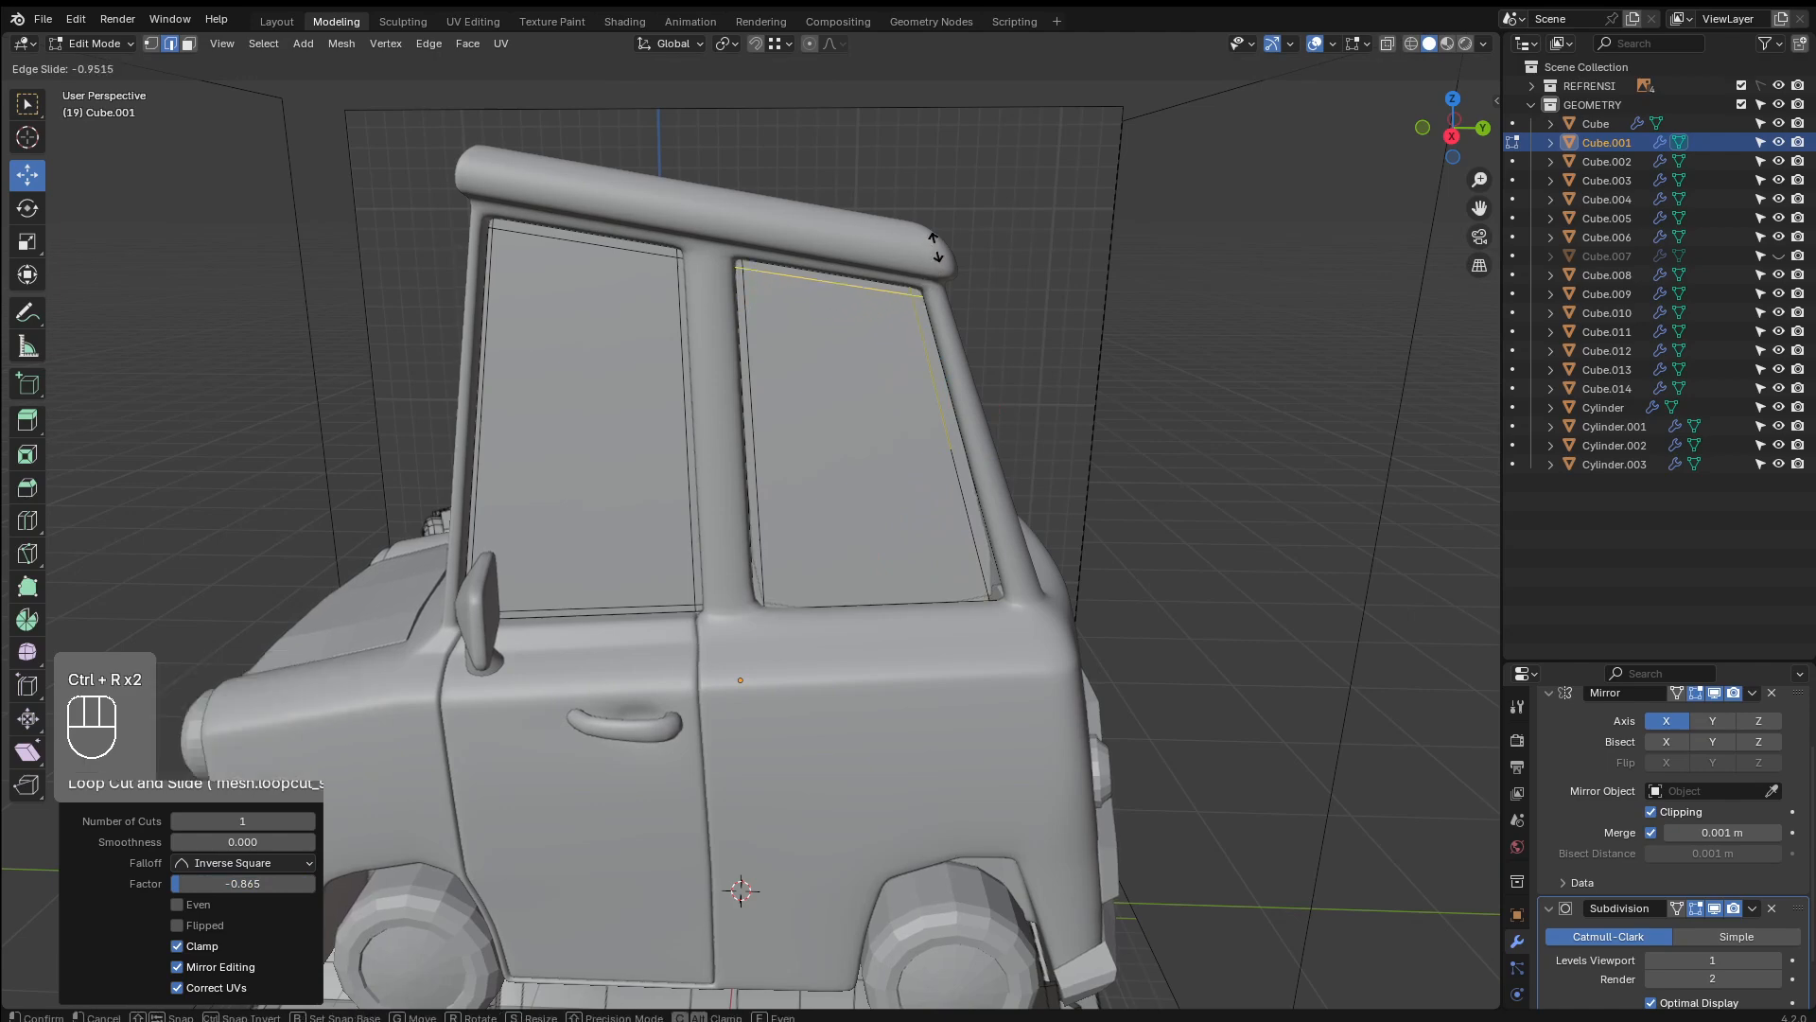
{"action": "key", "text": "ctrl+r"}
{"action": "left_click", "coordinate": [750, 417]}
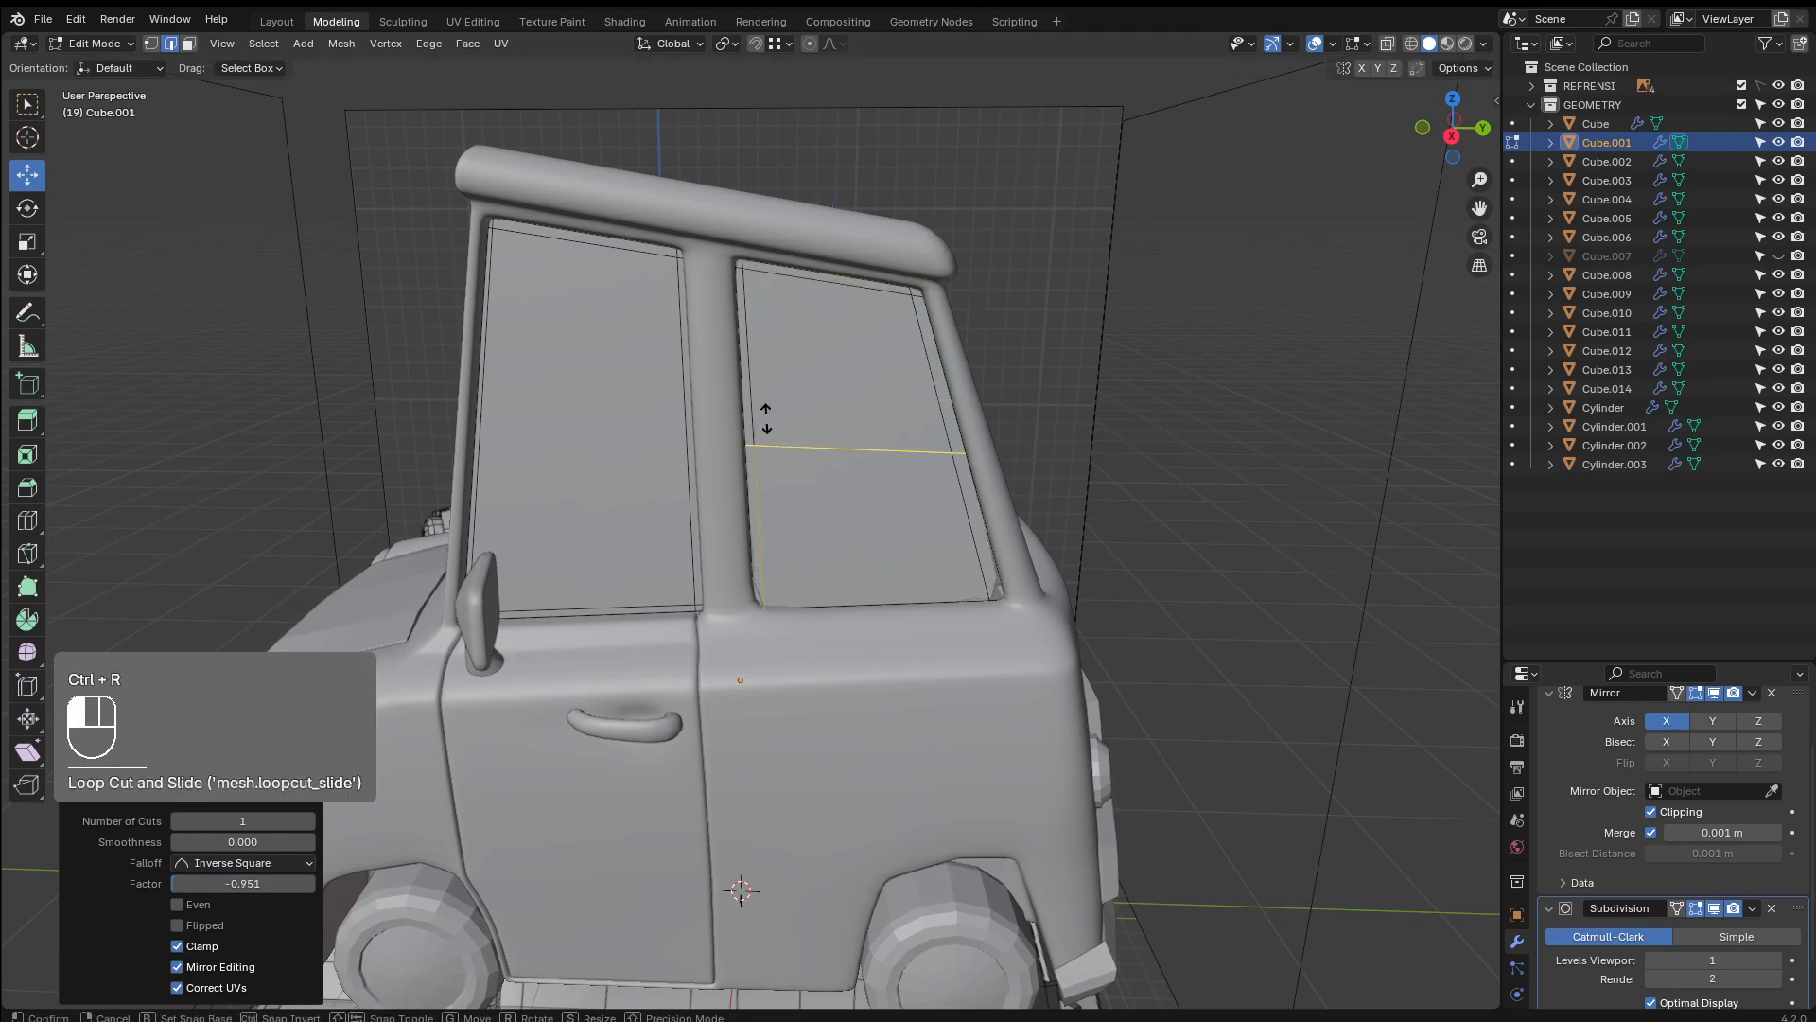
{"action": "left_click", "coordinate": [754, 574]}
Add supporting edge loops along the back window's upper, lower and outer side edges, at slide factors of about -0.95, 0.93 and 0.57
{"action": "middle_click_drag", "start_coordinate": [757, 567], "coordinate": [534, 563]}
{"action": "mouse_move", "coordinate": [938, 448]}
{"action": "middle_mouse_down", "text": "shift"}
{"action": "mouse_move", "coordinate": [846, 448]}
{"action": "mouse_move", "coordinate": [955, 420]}
{"action": "middle_mouse_up", "text": "shift"}
{"action": "key", "text": "ctrl+r"}
{"action": "left_click", "coordinate": [912, 409]}
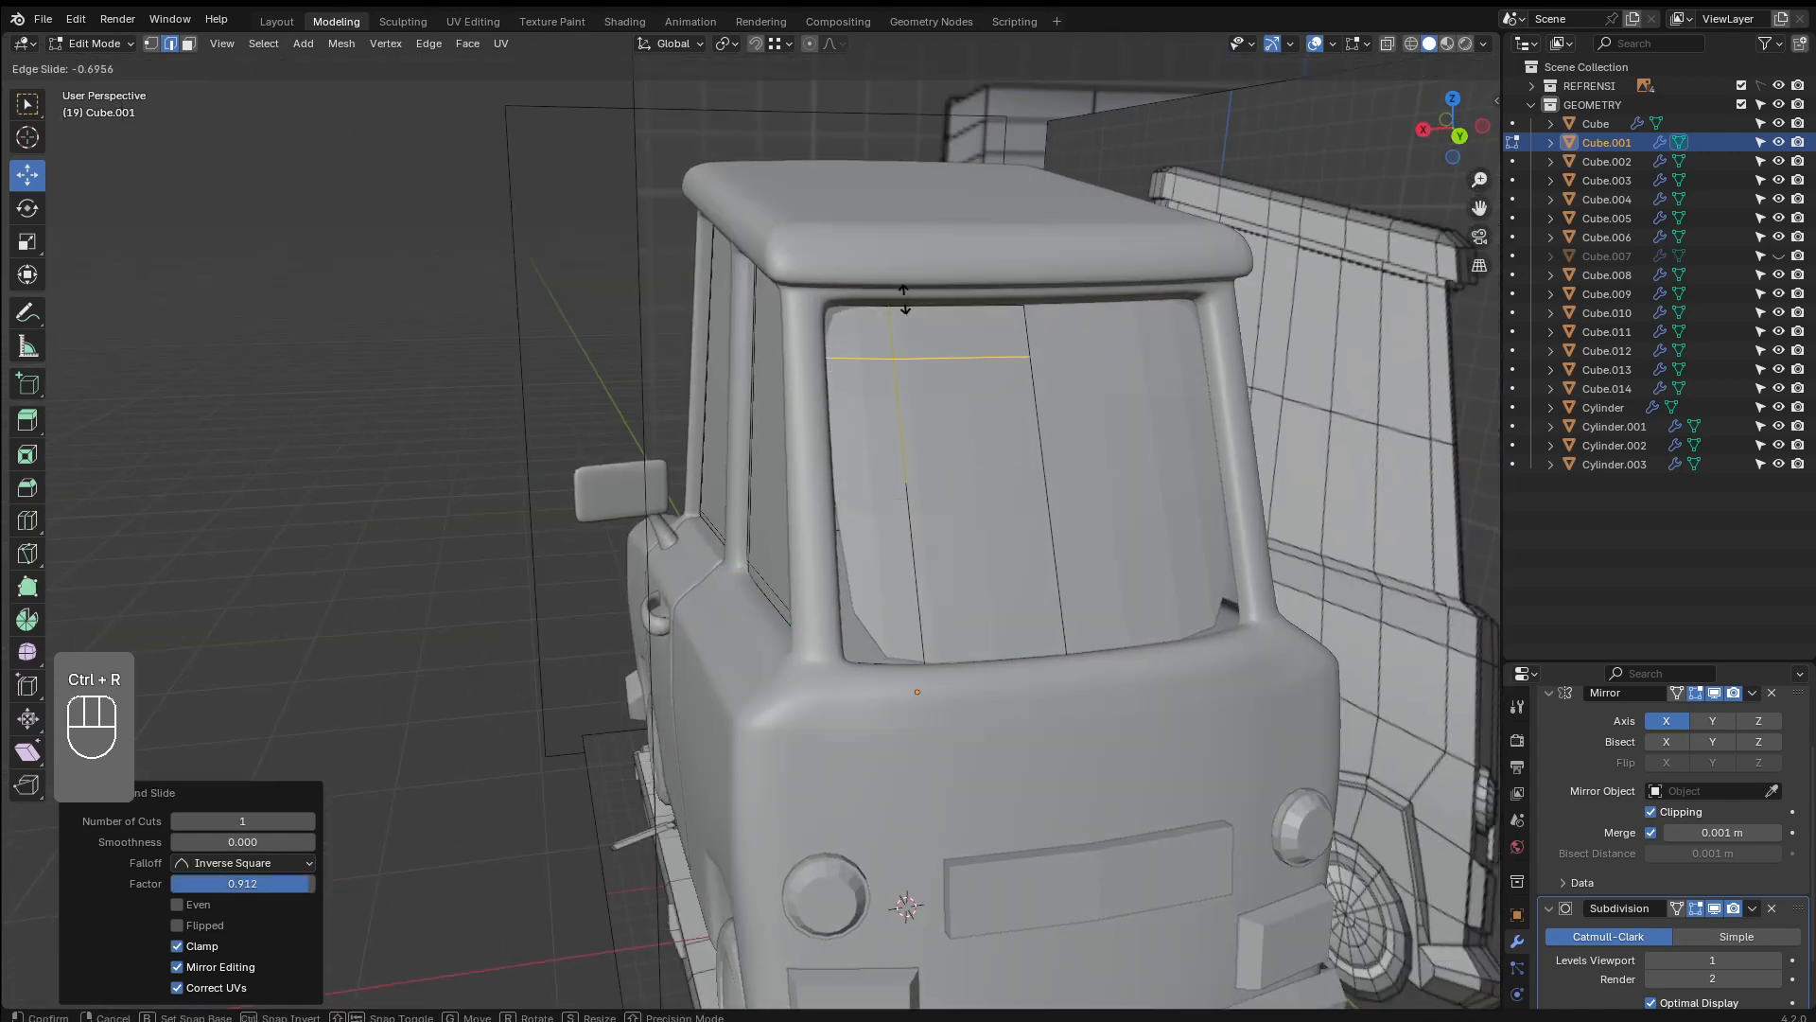
{"action": "left_click", "coordinate": [903, 259]}
{"action": "key", "text": "ctrl+r"}
{"action": "left_click", "coordinate": [890, 594]}
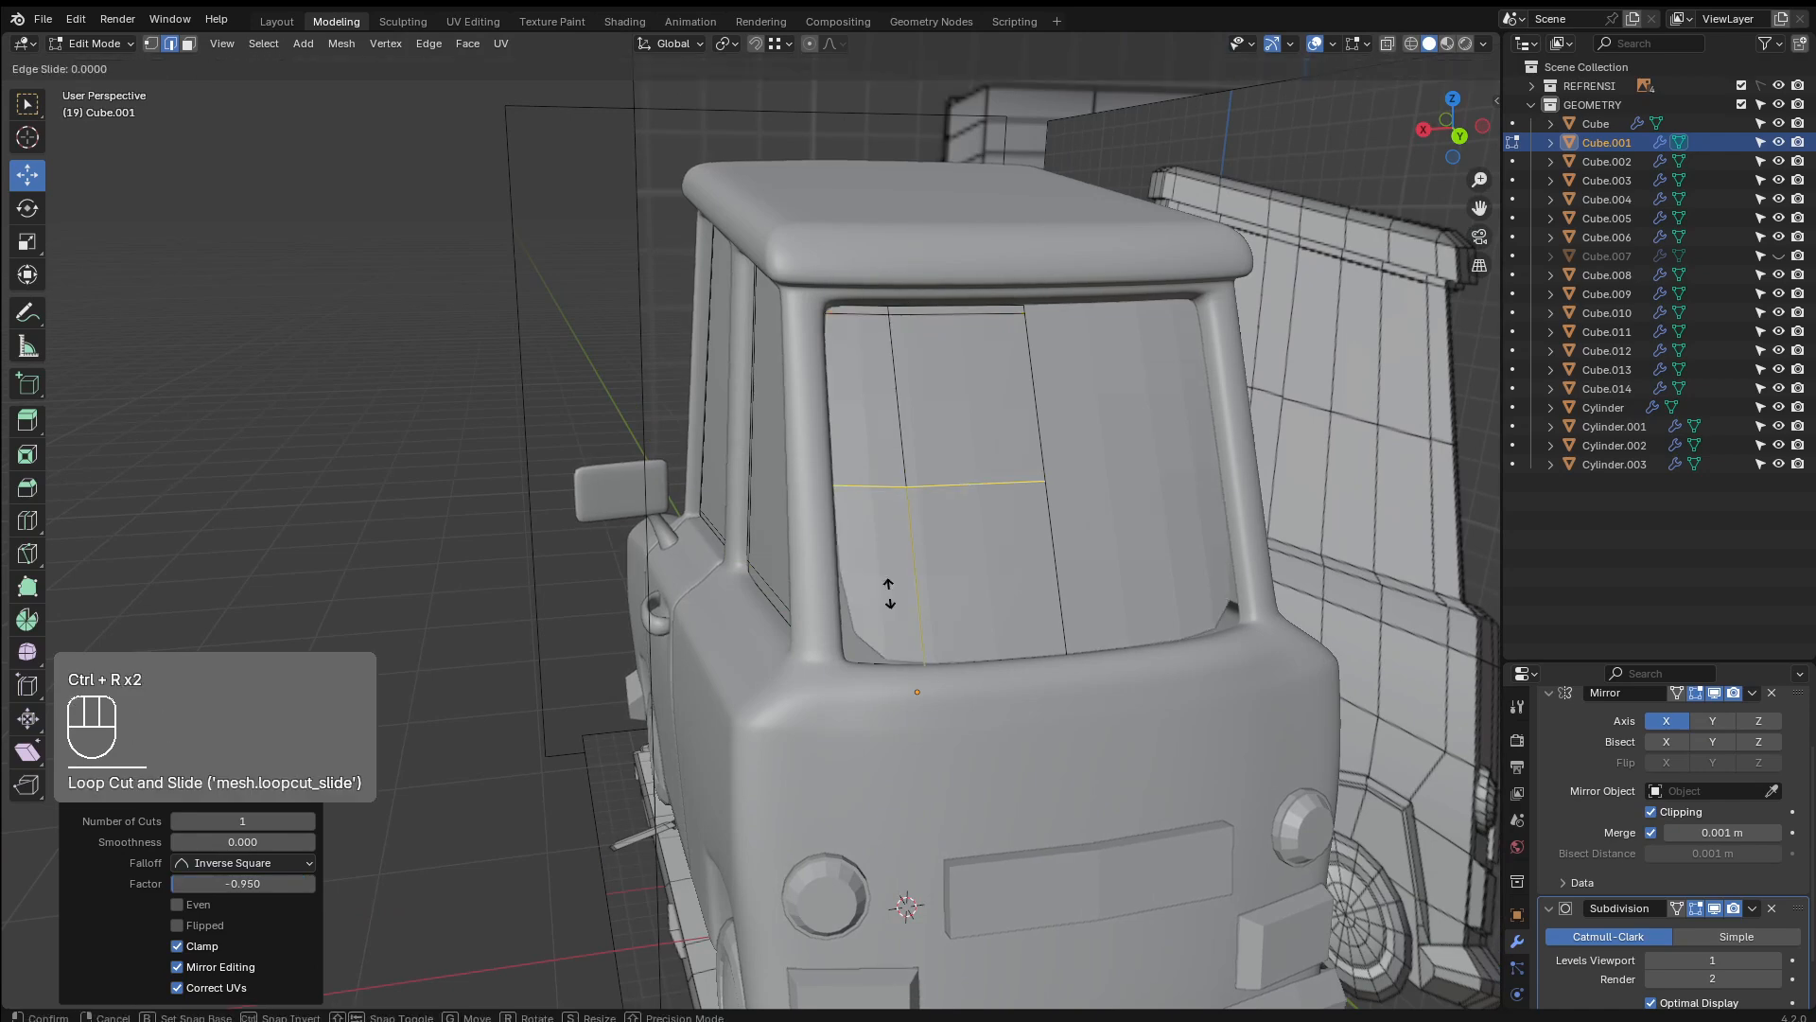
{"action": "left_click", "coordinate": [875, 755]}
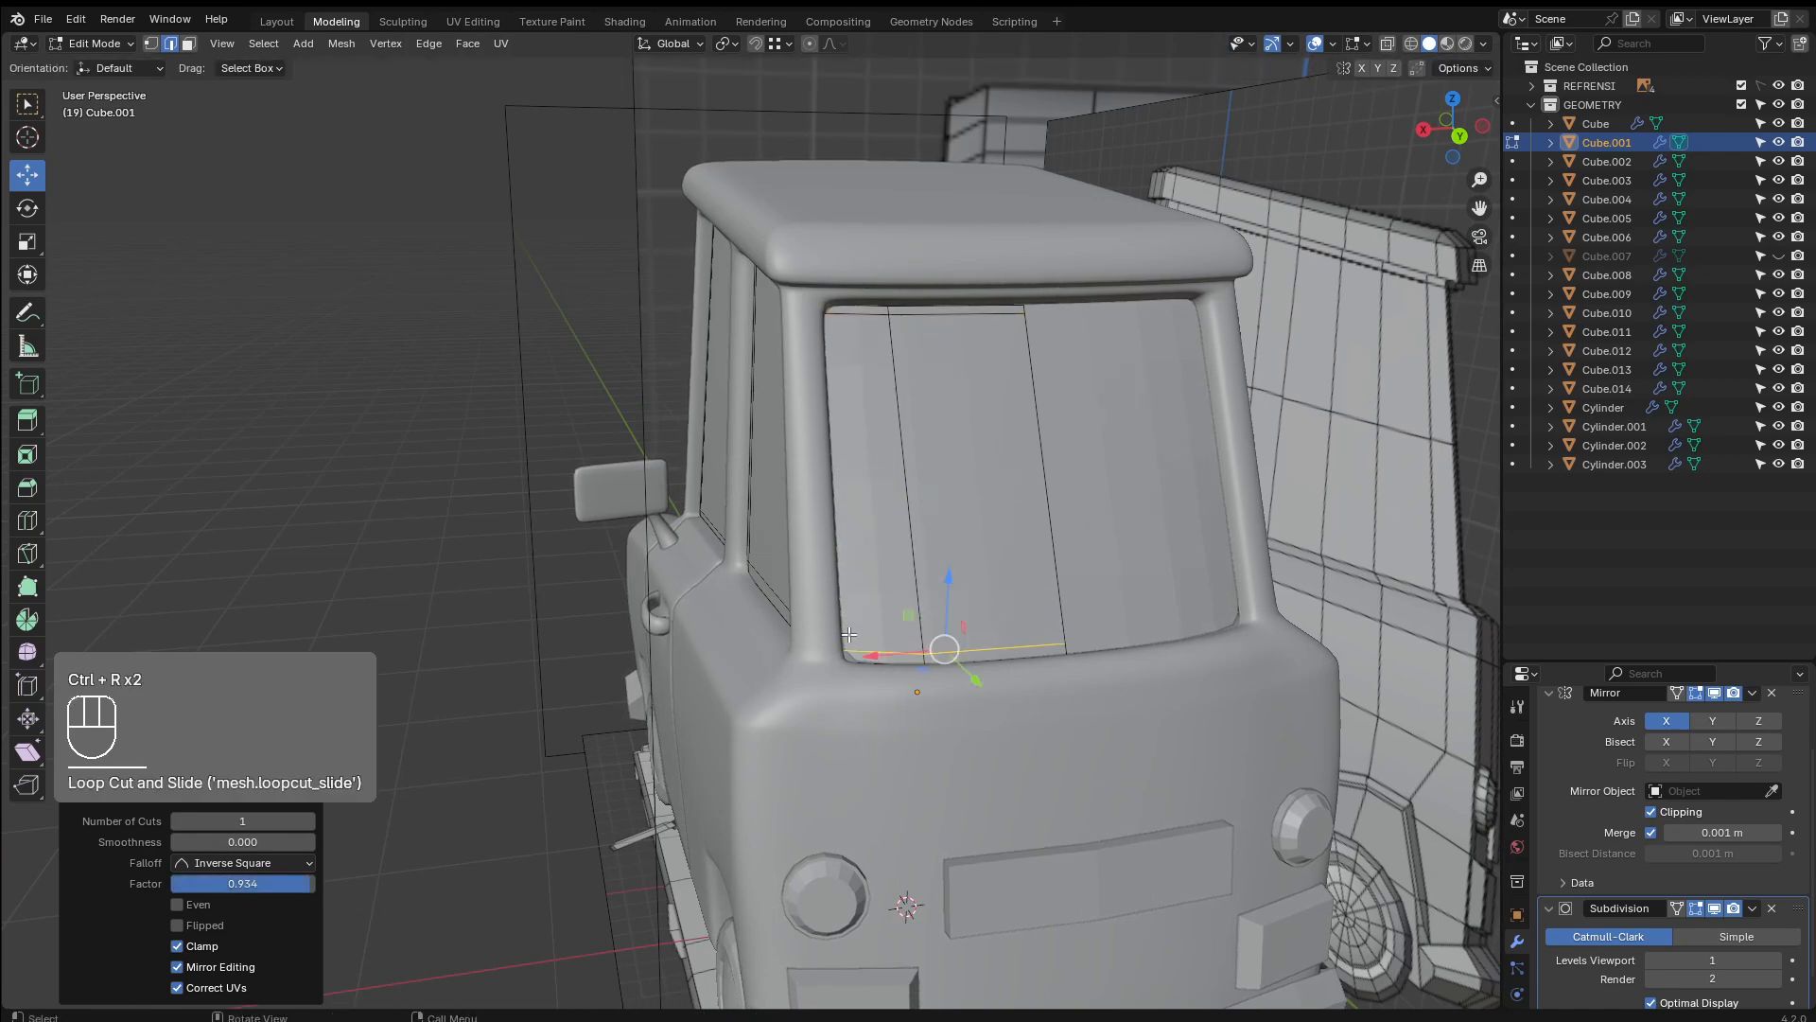
{"action": "key", "text": "ctrl+r"}
{"action": "left_click", "coordinate": [856, 632]}
{"action": "left_click", "coordinate": [847, 650]}
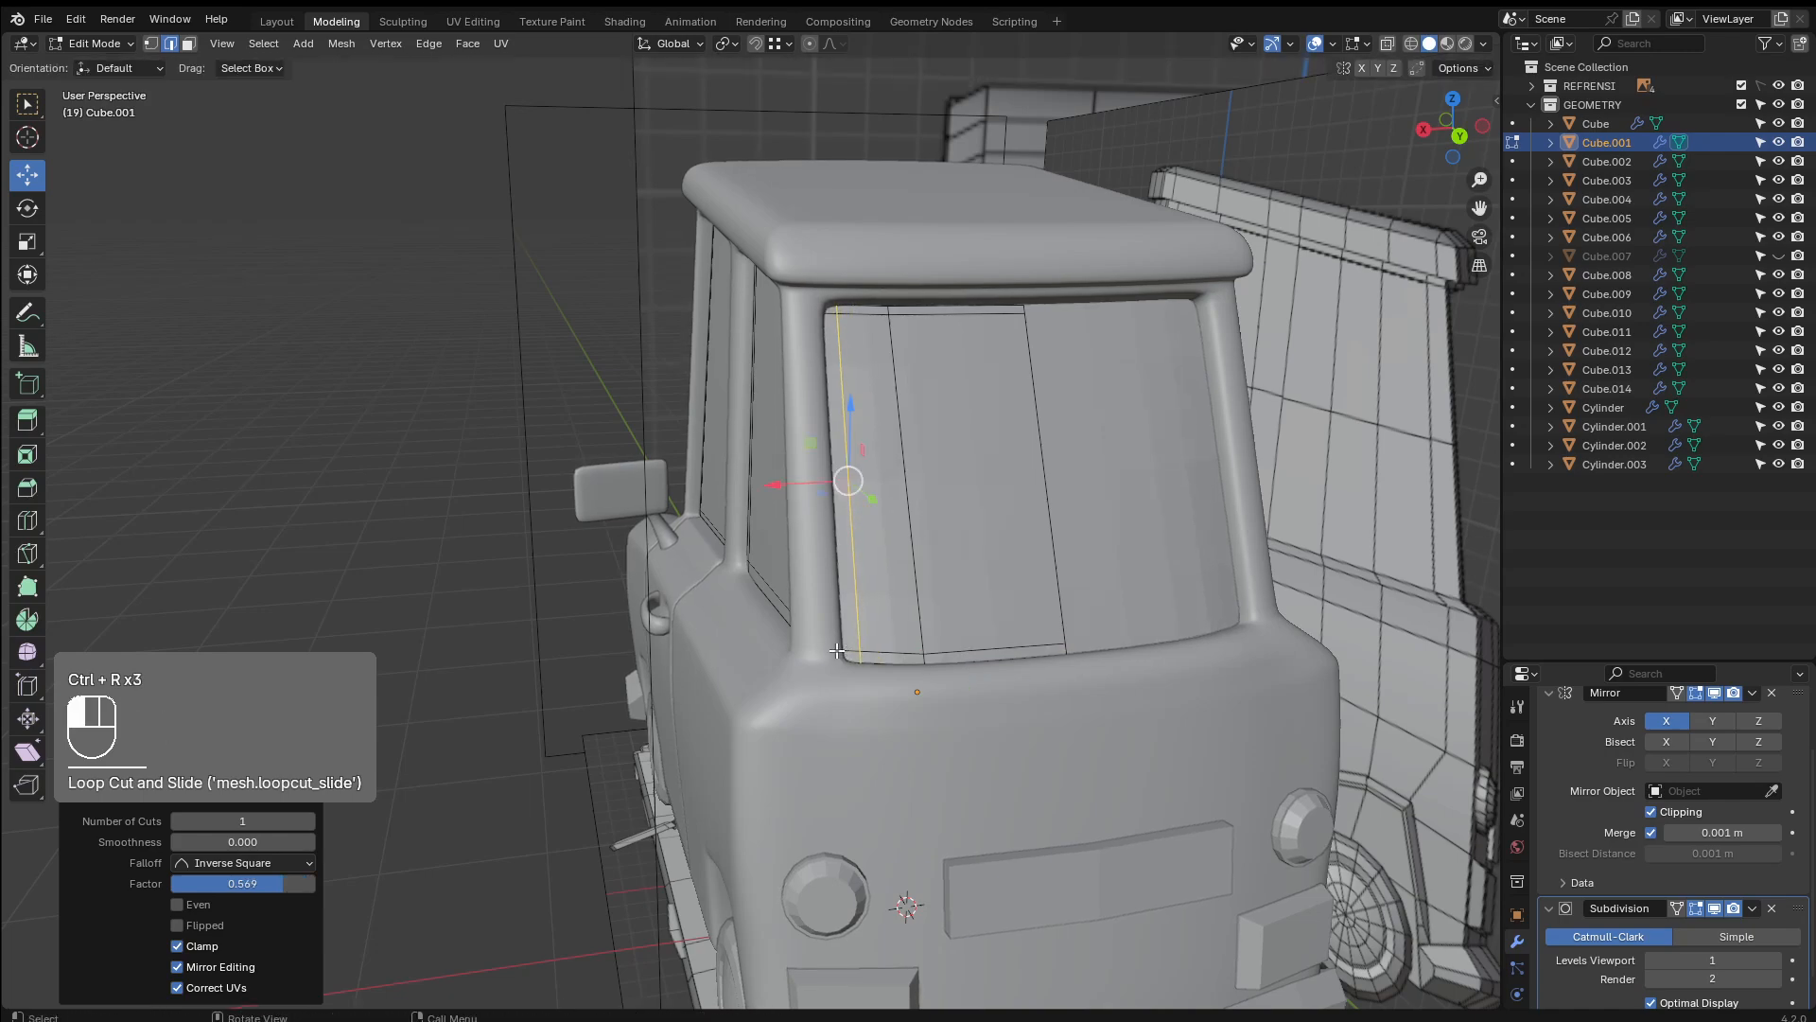
Add supporting edge loops close to the windshield's upper and lower edges, at factors of about -0.93 and 0.95, and along its outer side edge
{"action": "key", "text": "Tab"}
{"action": "middle_click_drag", "start_coordinate": [837, 343], "coordinate": [974, 369]}
{"action": "key", "text": "Tab"}
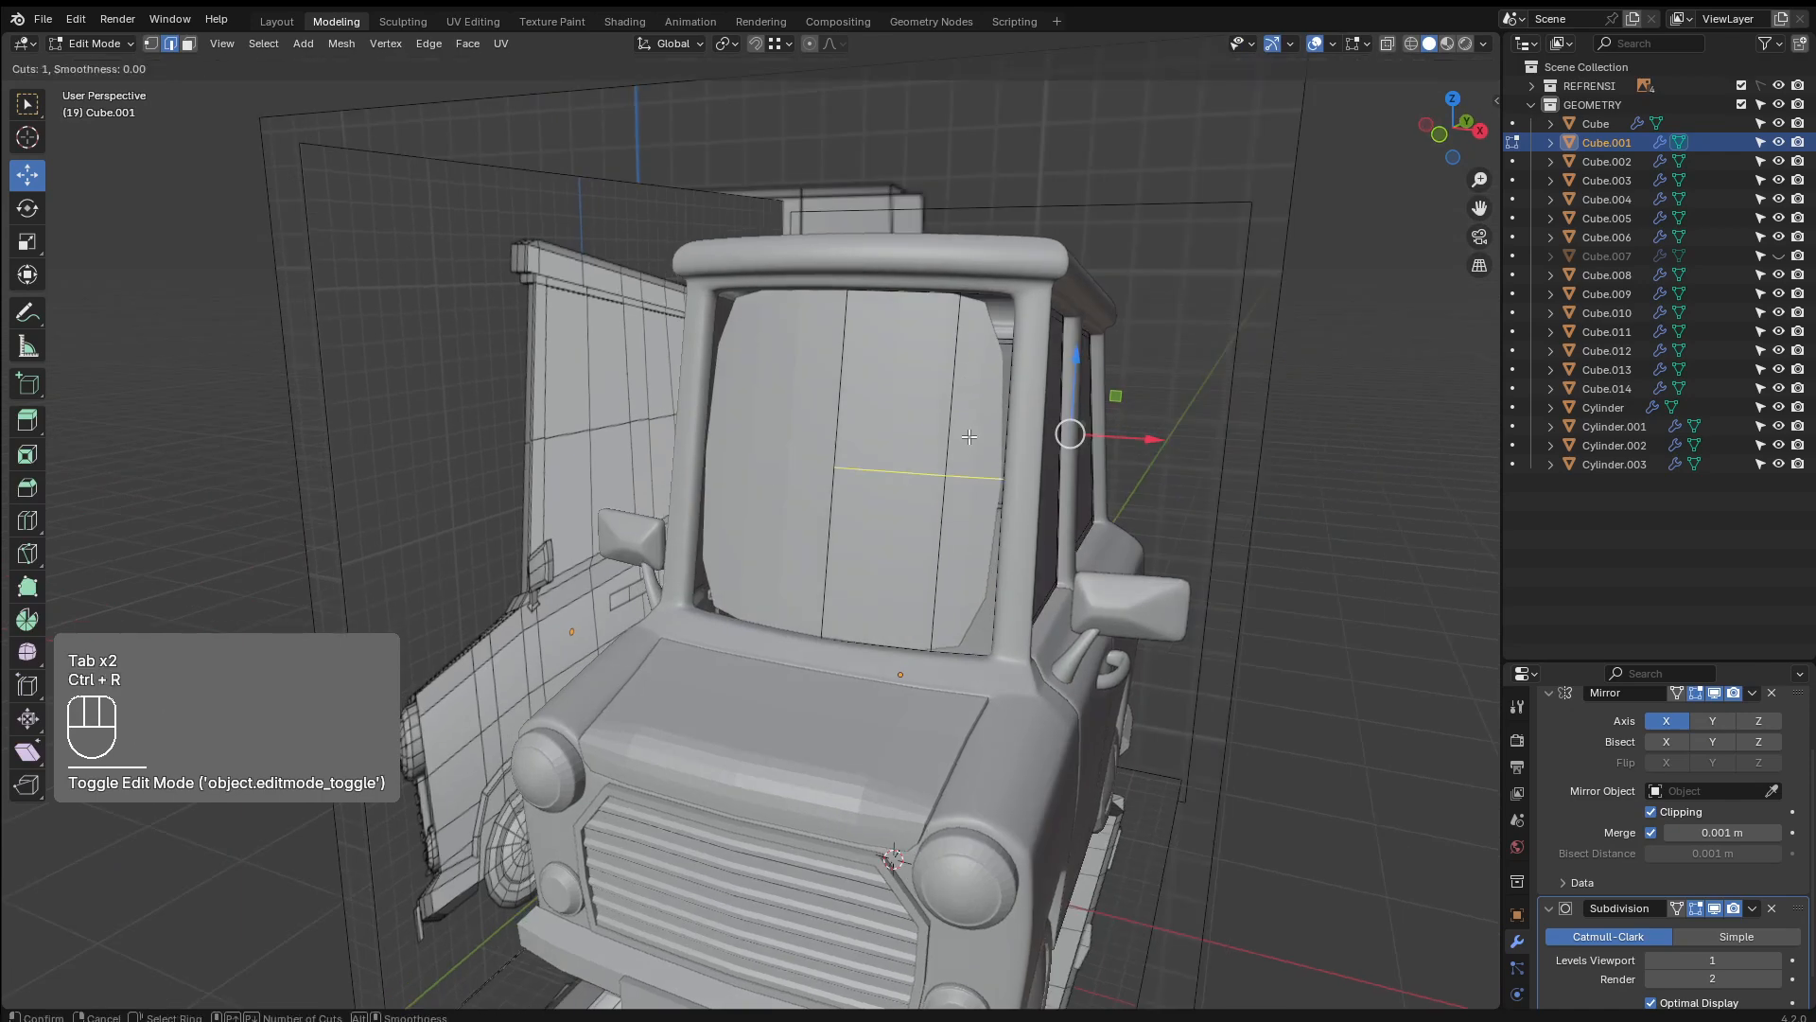
{"action": "key", "text": "ctrl+r"}
{"action": "left_click", "coordinate": [981, 342]}
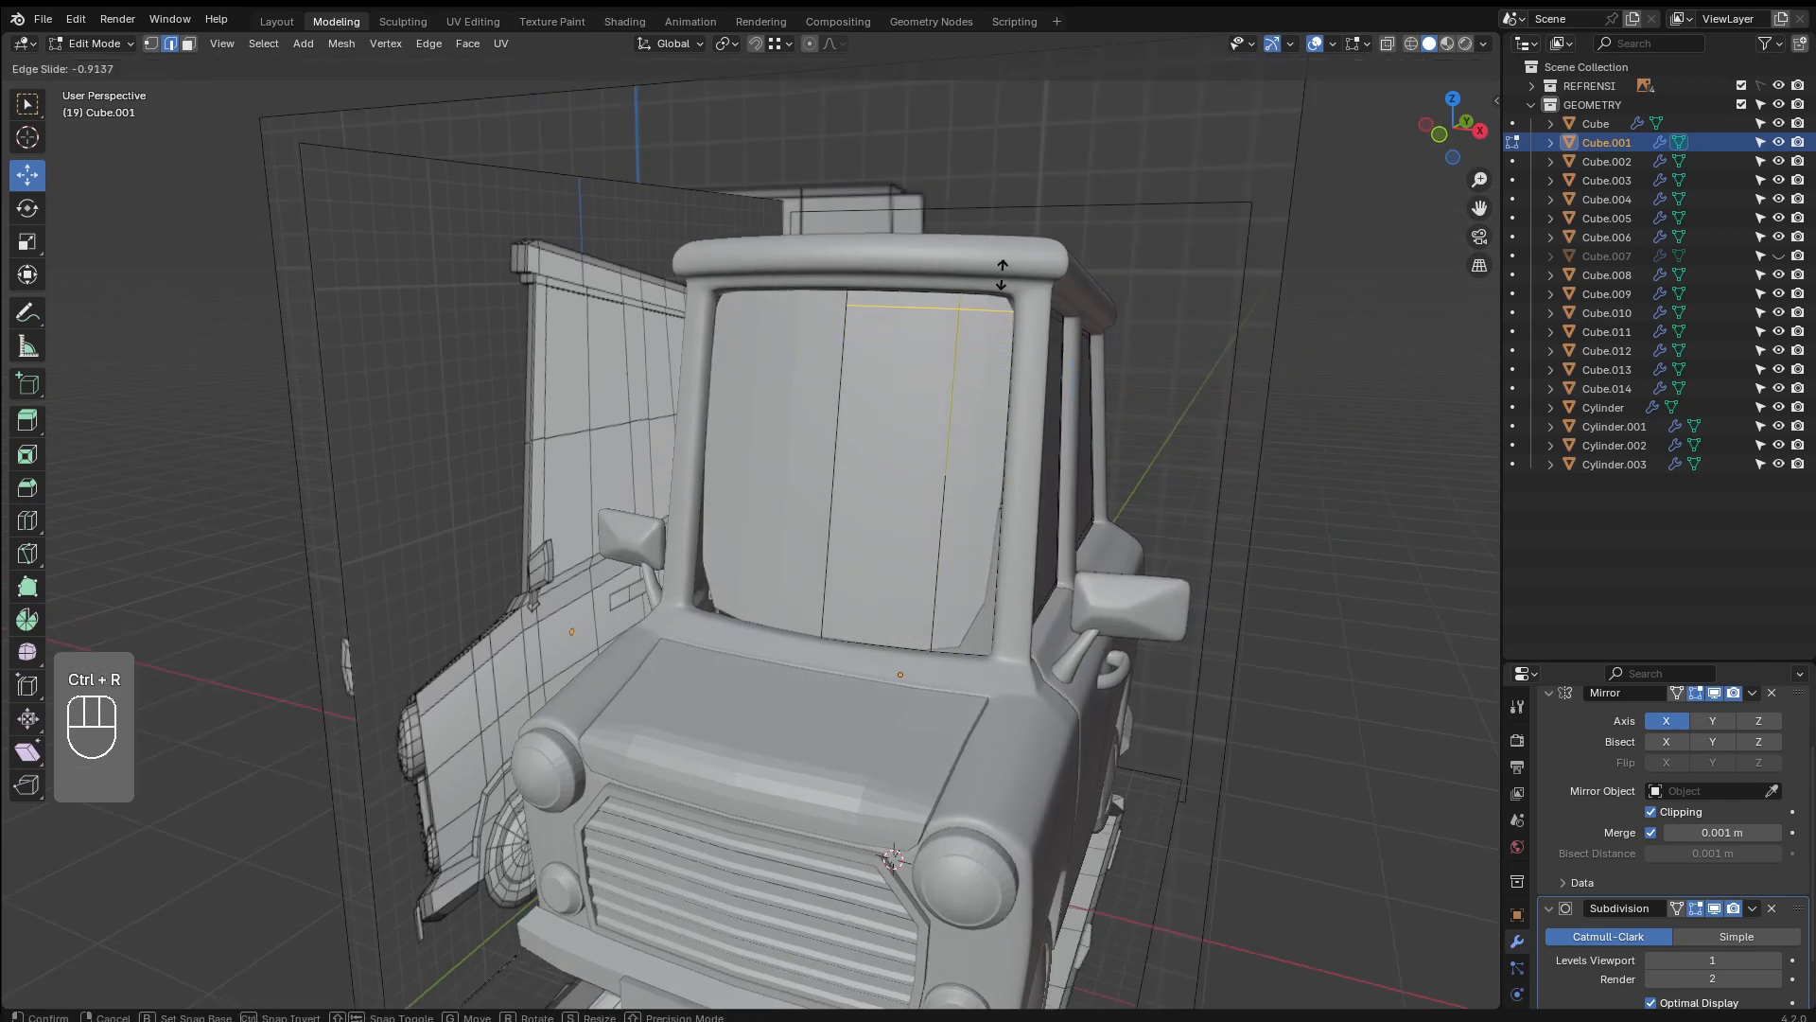
{"action": "left_click", "coordinate": [1003, 271]}
{"action": "key", "text": "g"}
{"action": "key", "text": "g"}
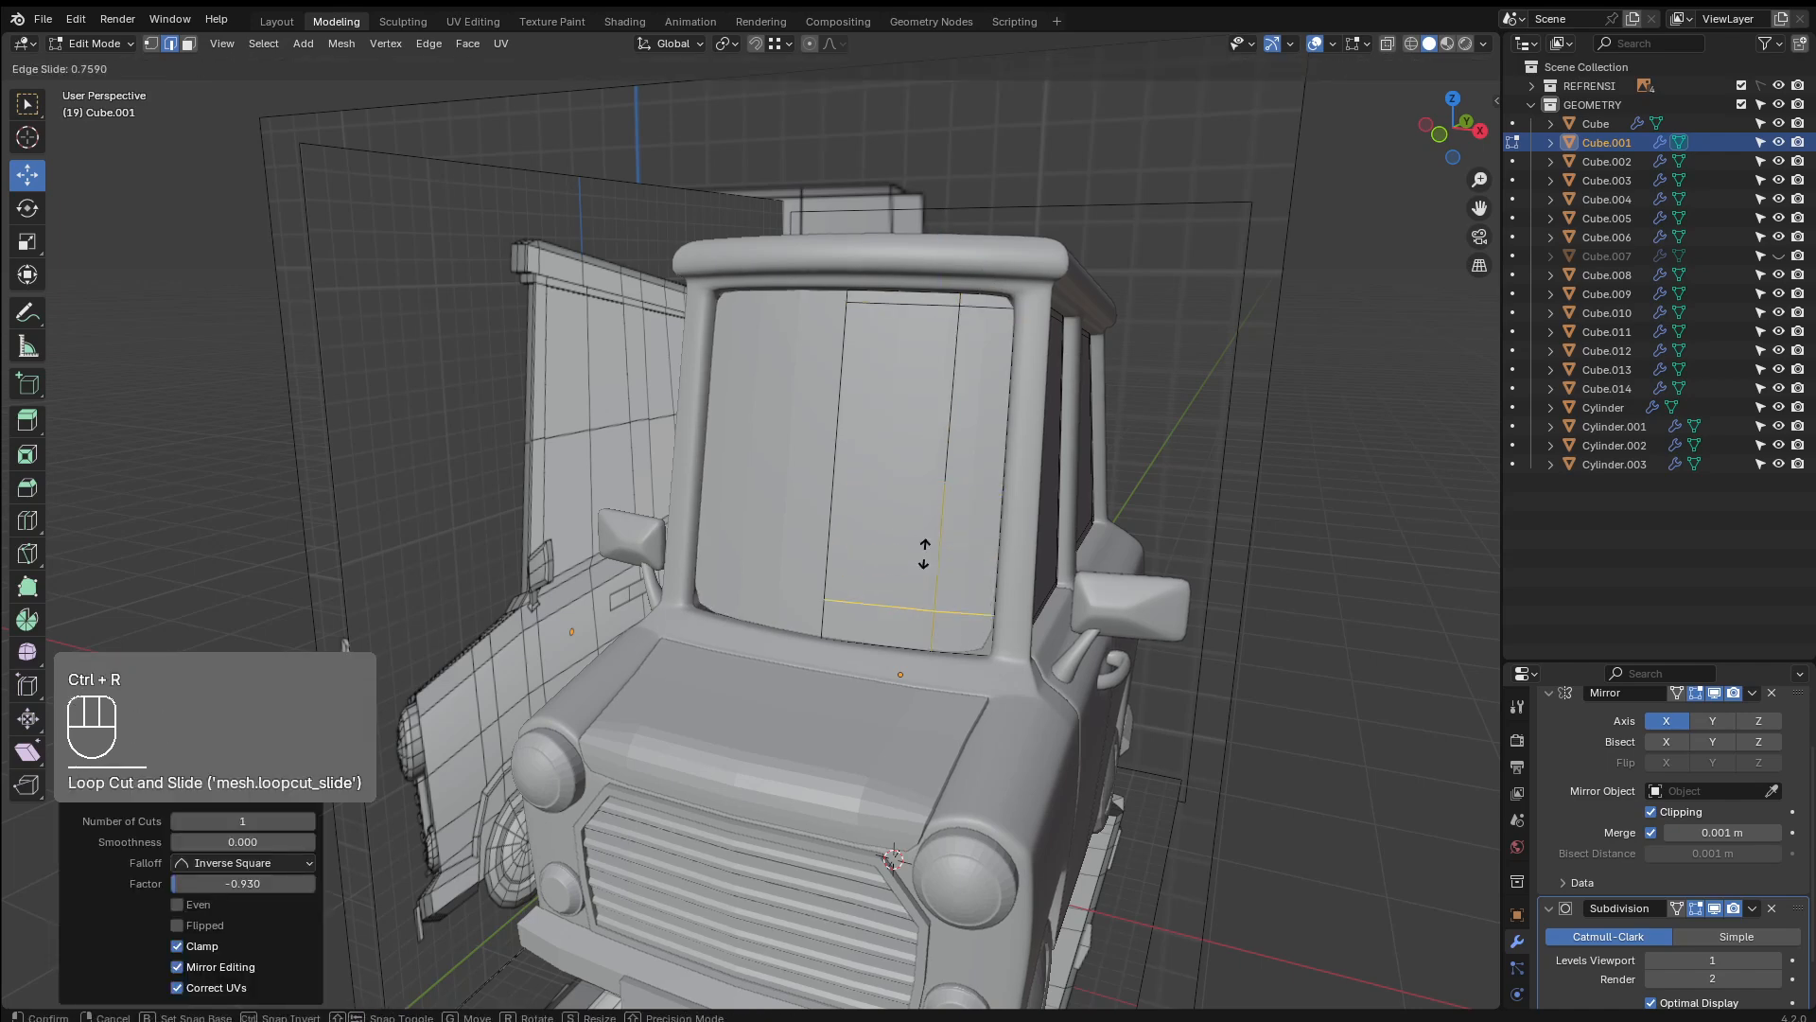
{"action": "left_click", "coordinate": [924, 585]}
{"action": "key", "text": "ctrl+r"}
{"action": "left_click", "coordinate": [980, 647]}
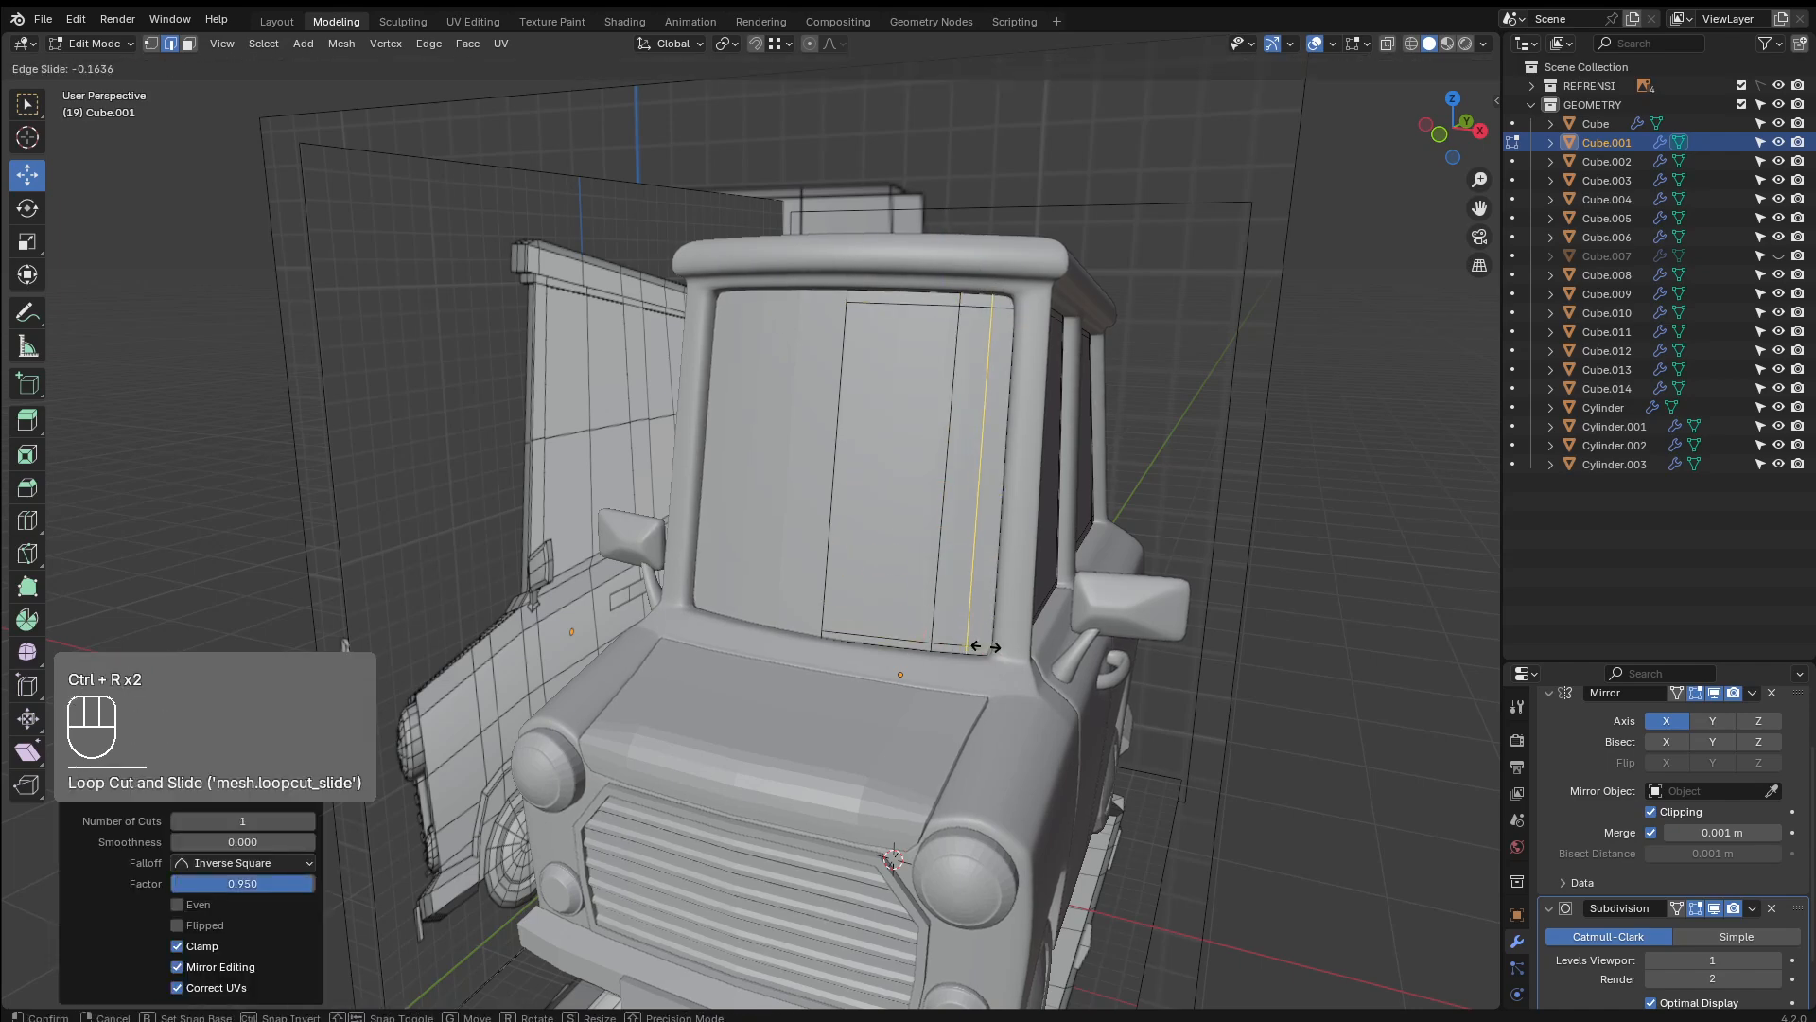
{"action": "left_click", "coordinate": [989, 647]}
Return to Object Mode, apply Shade Smooth to the window glass and deselect it
{"action": "key", "text": "Tab"}
{"action": "middle_click_drag", "start_coordinate": [1036, 659], "coordinate": [801, 474]}
{"action": "right_click", "coordinate": [785, 463]}
{"action": "left_click", "coordinate": [785, 465]}
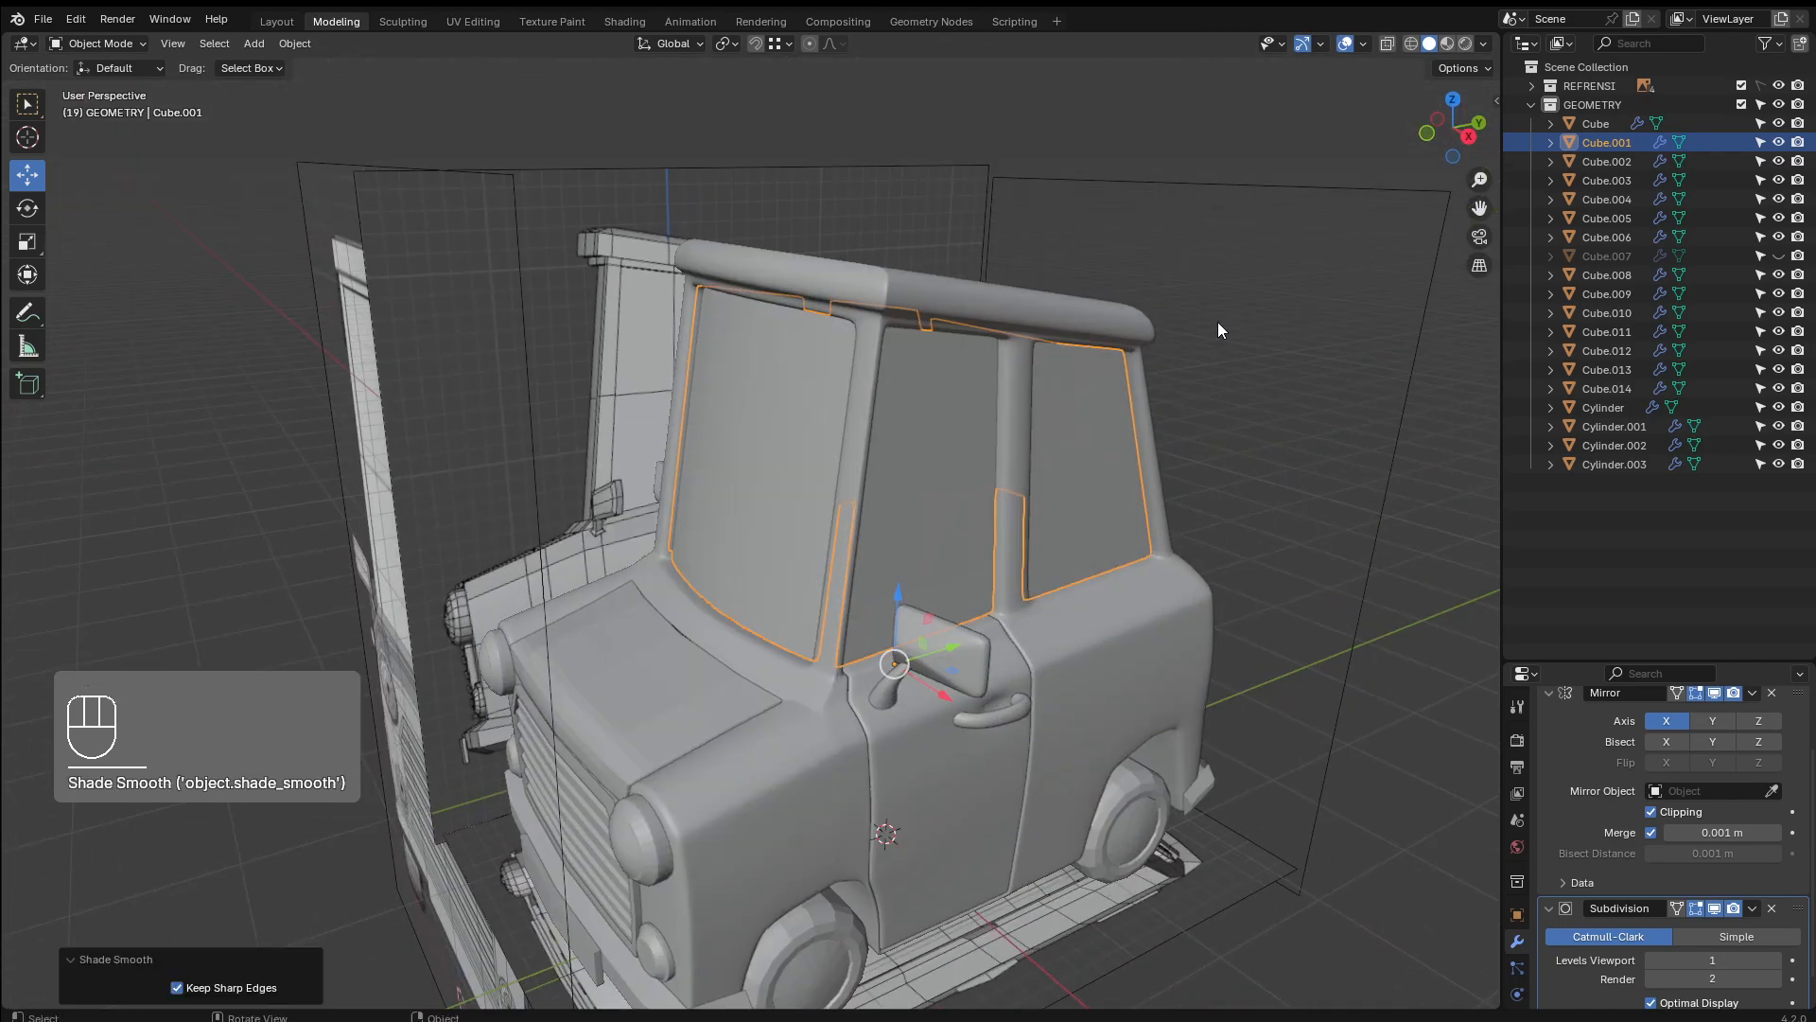
{"action": "left_click", "coordinate": [1160, 393]}
Set the viewport level of the hood's Subdivision Surface modifier to 1
{"action": "scroll", "coordinate": [1160, 393], "scroll_direction": "down", "scroll_amount": 5}
{"action": "mouse_move", "coordinate": [1172, 491]}
{"action": "middle_mouse_down"}
{"action": "mouse_move", "coordinate": [1239, 473]}
{"action": "mouse_move", "coordinate": [1266, 441]}
{"action": "mouse_move", "coordinate": [1216, 427]}
{"action": "mouse_move", "coordinate": [1167, 456]}
{"action": "middle_mouse_up"}
{"action": "scroll", "coordinate": [882, 701], "scroll_direction": "up", "scroll_amount": 6}
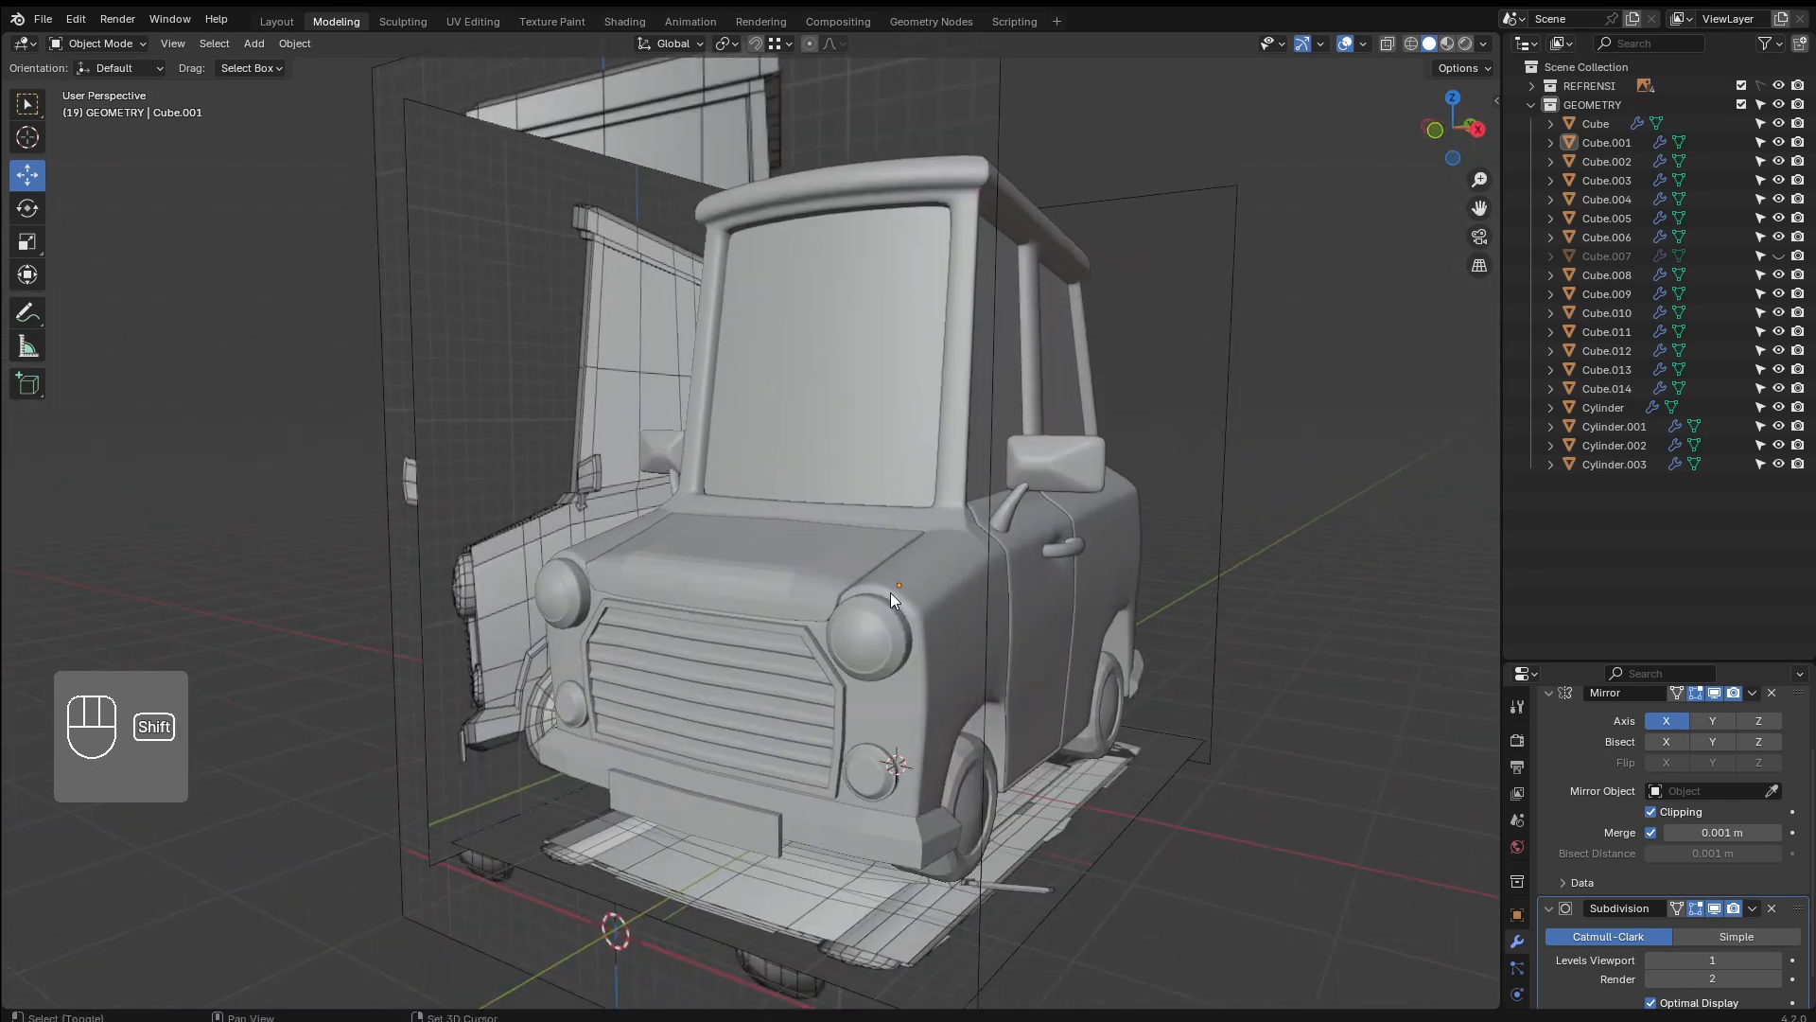
{"action": "left_click", "coordinate": [796, 619]}
{"action": "scroll", "coordinate": [838, 611], "scroll_direction": "up", "scroll_amount": 2}
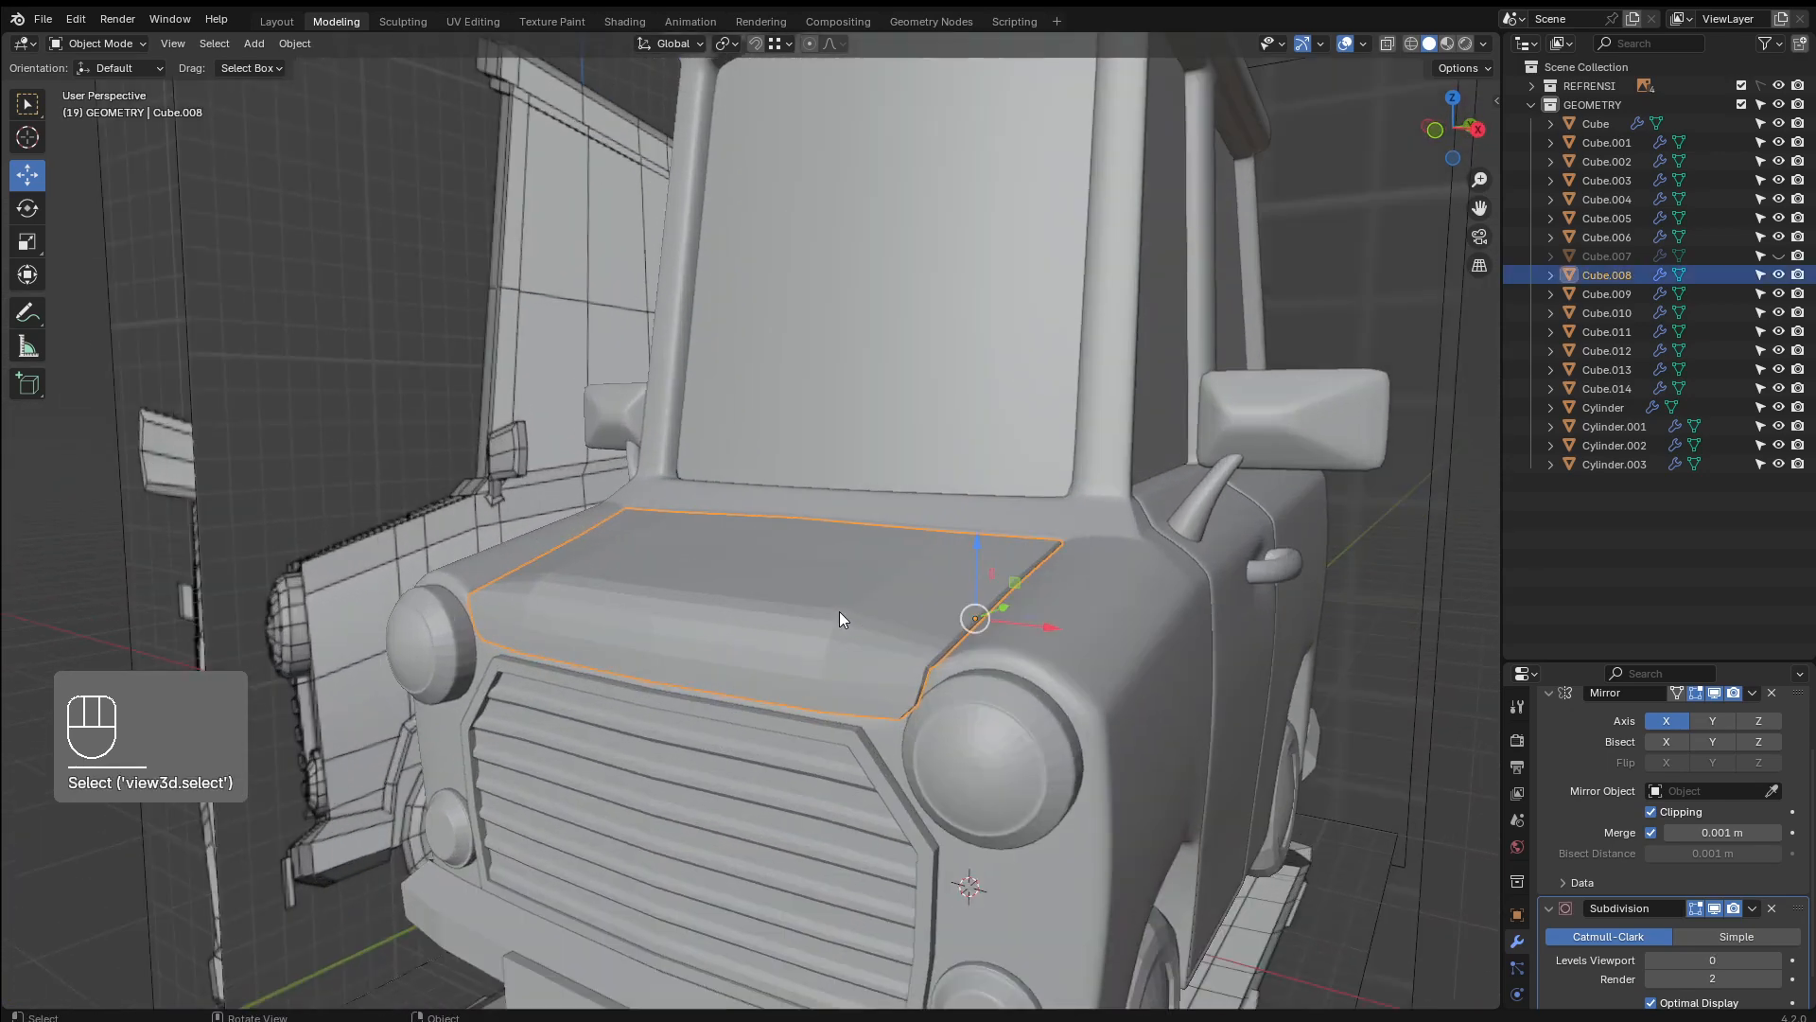
{"action": "left_click", "coordinate": [895, 789]}
{"action": "left_click", "coordinate": [918, 651]}
{"action": "middle_click_drag", "start_coordinate": [918, 651], "coordinate": [1022, 606], "text": "shift"}
{"action": "left_click", "coordinate": [1776, 960]}
Add supporting edge loops to the hood, one near the windshield edge at a factor of about 0.82 and one near the outer side
{"action": "key", "text": "Tab"}
{"action": "key", "text": "ctrl+r"}
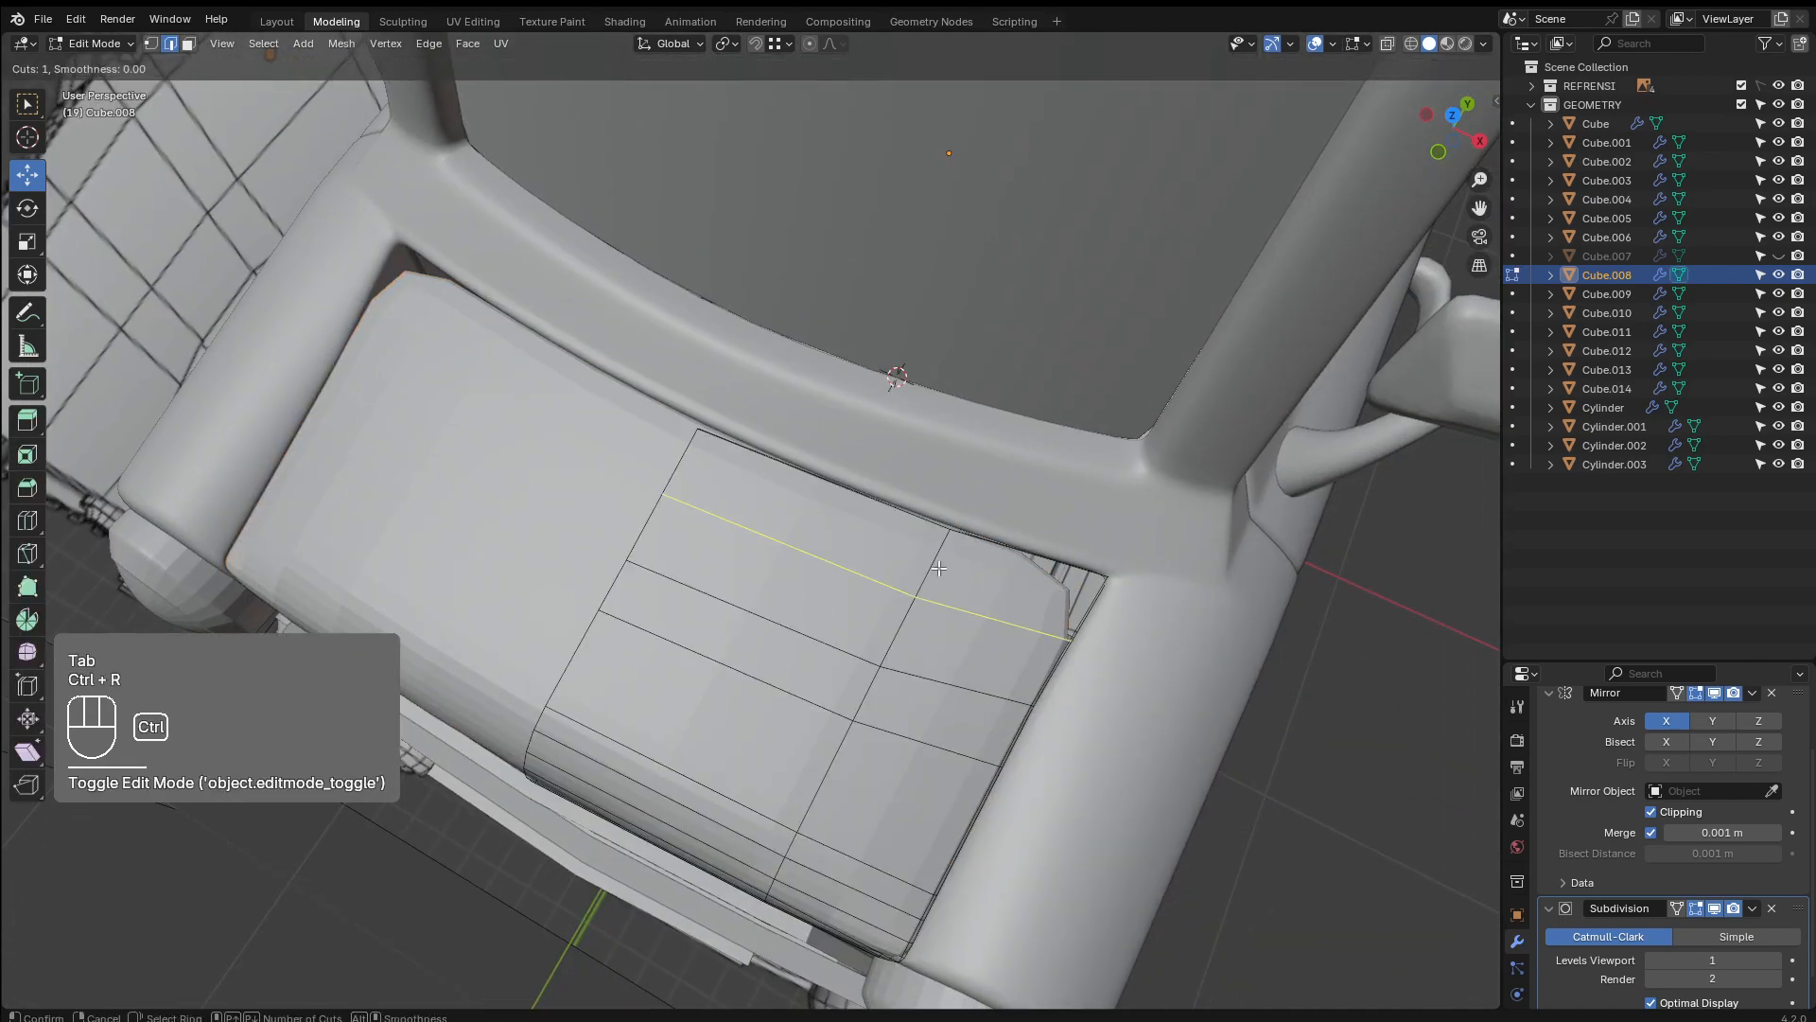
{"action": "left_click", "coordinate": [941, 567]}
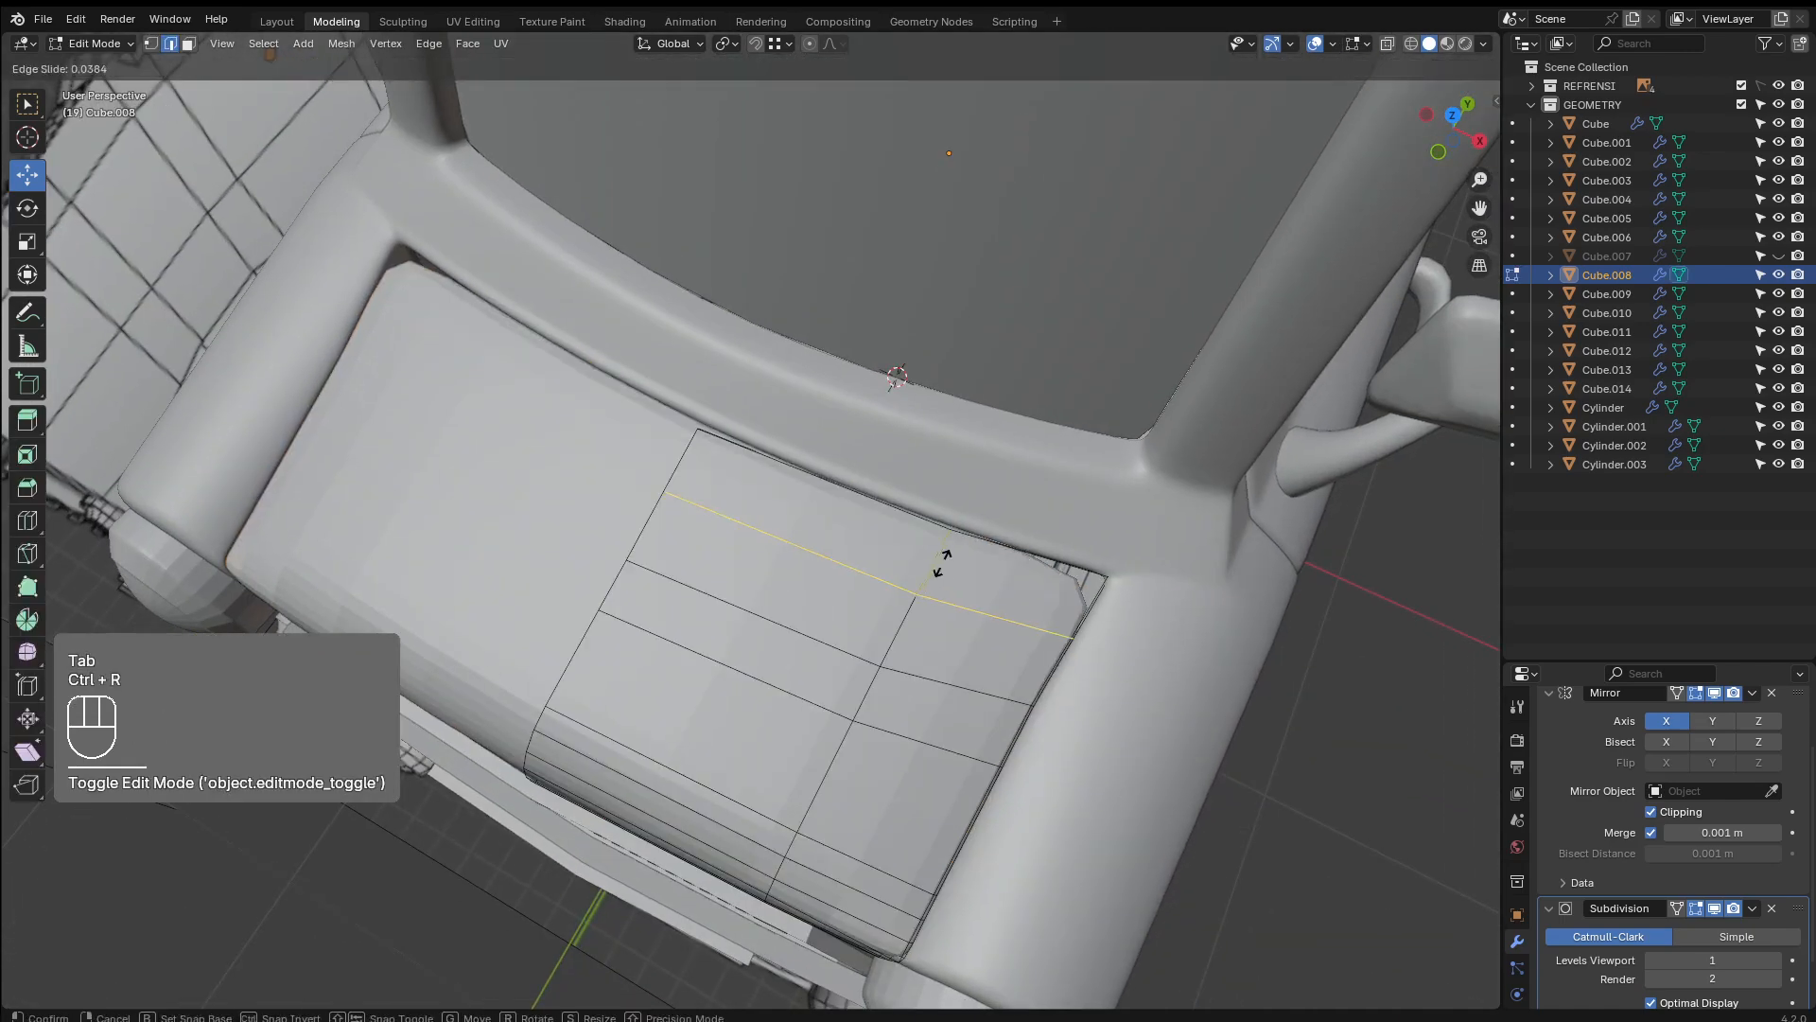
{"action": "left_click", "coordinate": [989, 517]}
{"action": "key", "text": "ctrl+r"}
{"action": "left_click", "coordinate": [994, 558]}
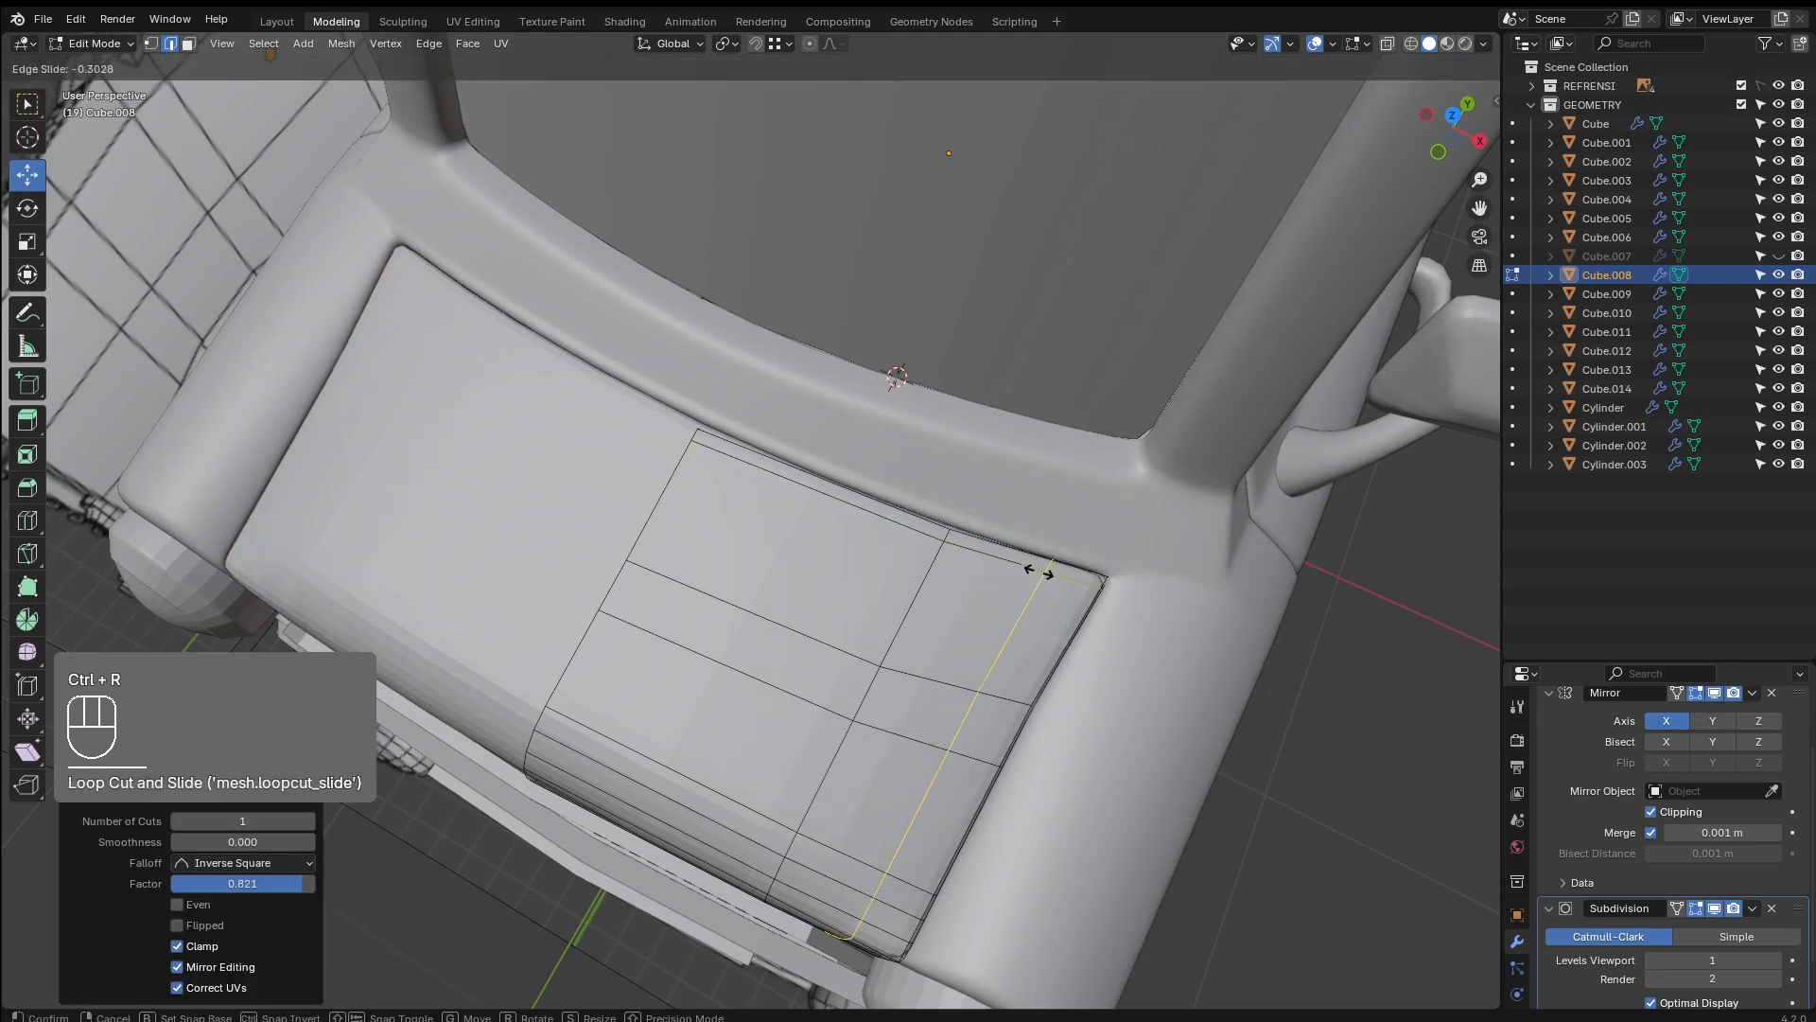
{"action": "left_click", "coordinate": [969, 575]}
{"action": "key", "text": "Tab"}
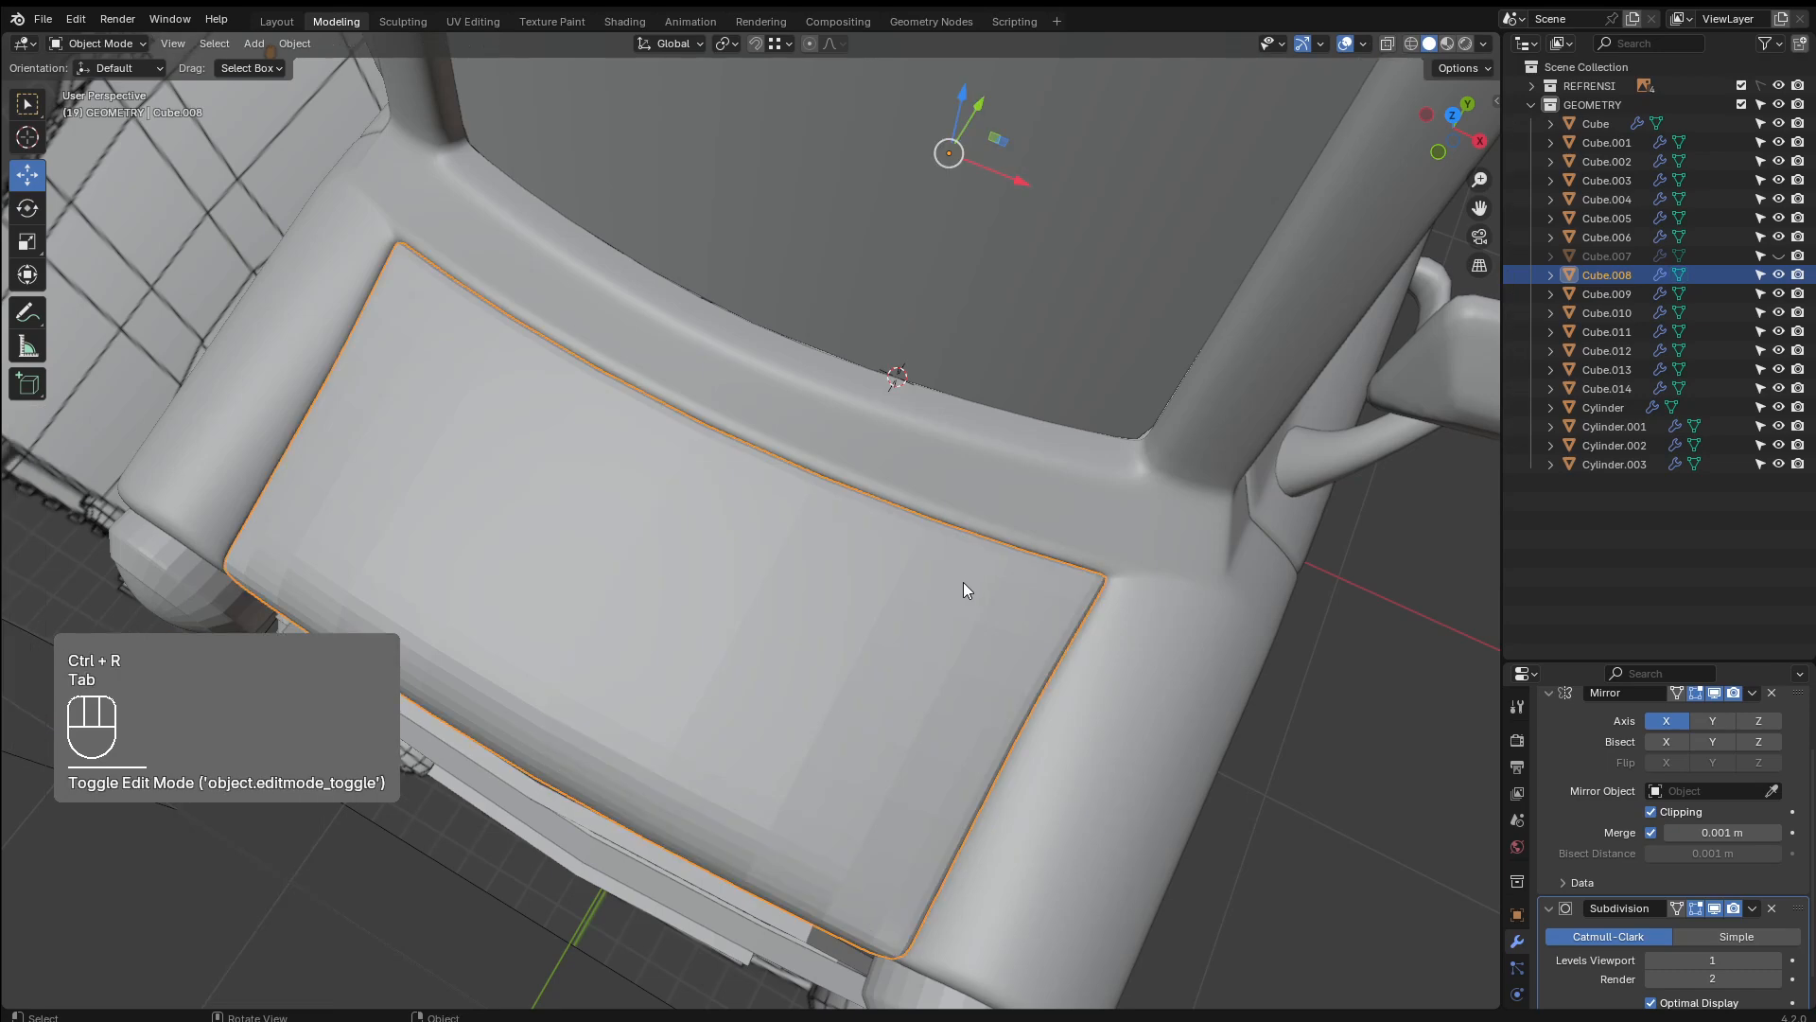
Apply Shade Smooth to the hood and deselect it
{"action": "middle_click_drag", "start_coordinate": [963, 582], "coordinate": [798, 633]}
{"action": "left_click", "coordinate": [1056, 745]}
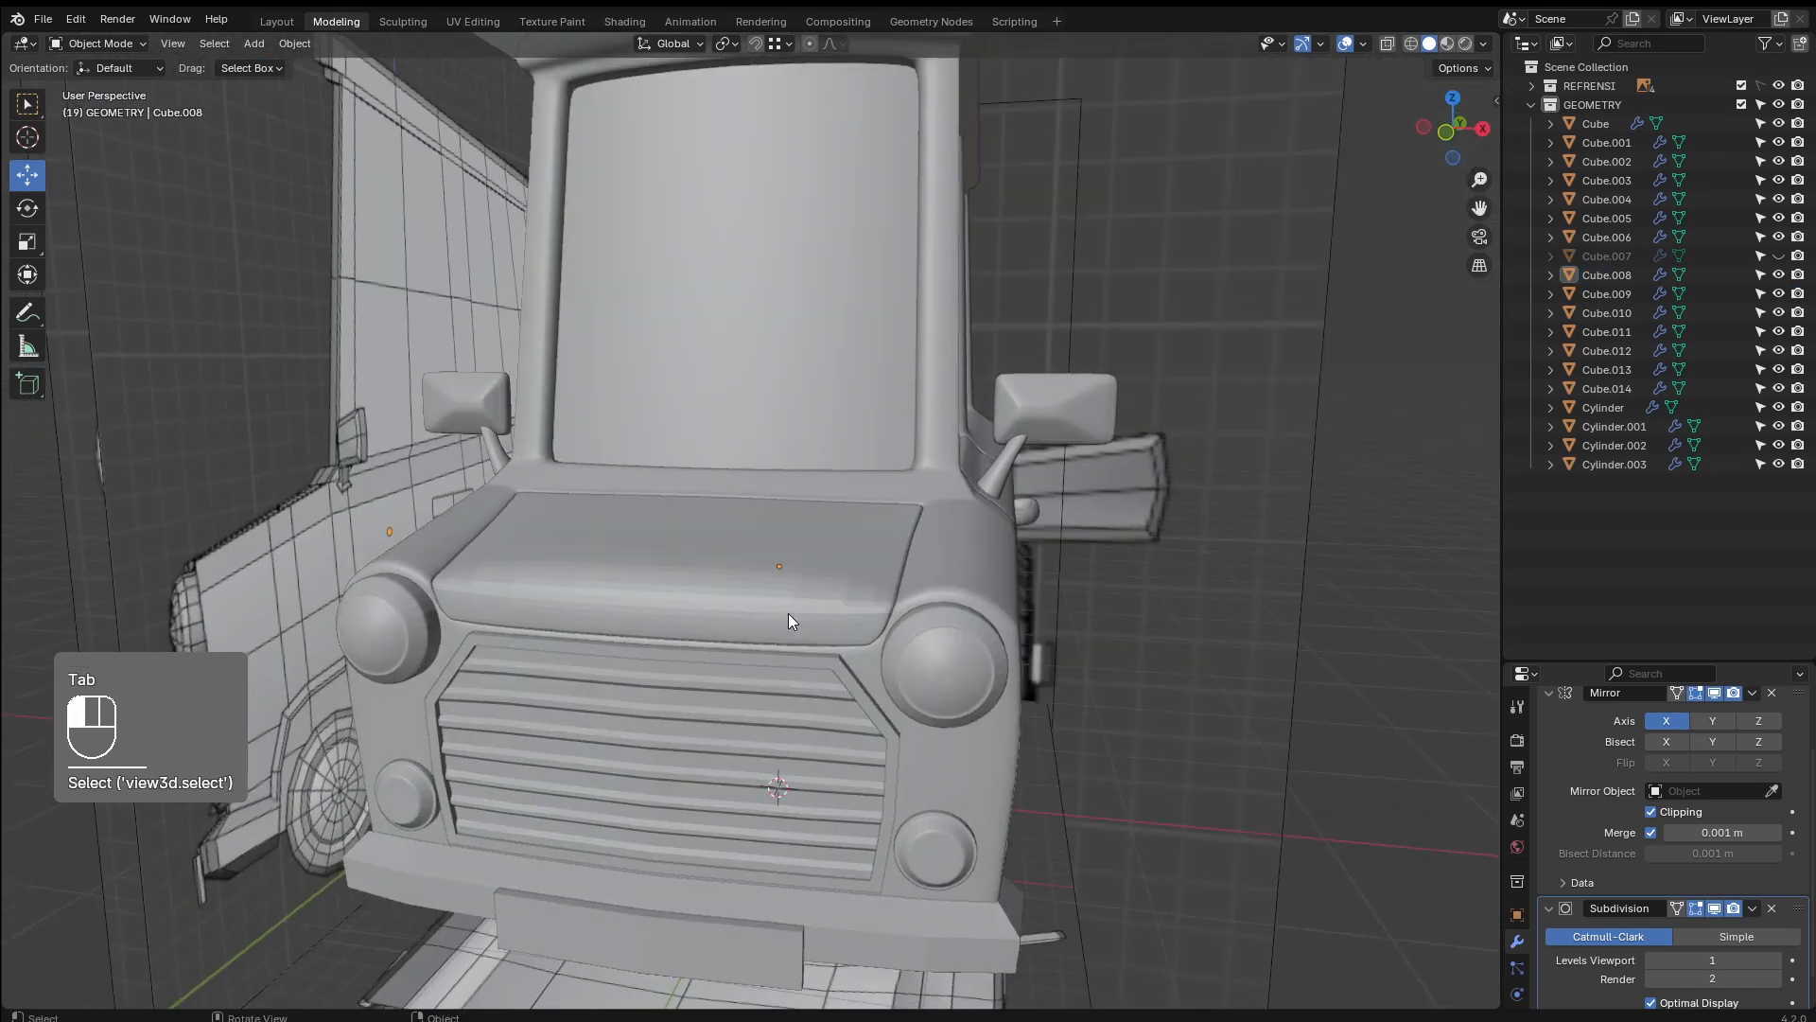
{"action": "left_click", "coordinate": [787, 613]}
{"action": "right_click", "coordinate": [787, 613]}
{"action": "left_click", "coordinate": [789, 612]}
{"action": "left_click", "coordinate": [1151, 716]}
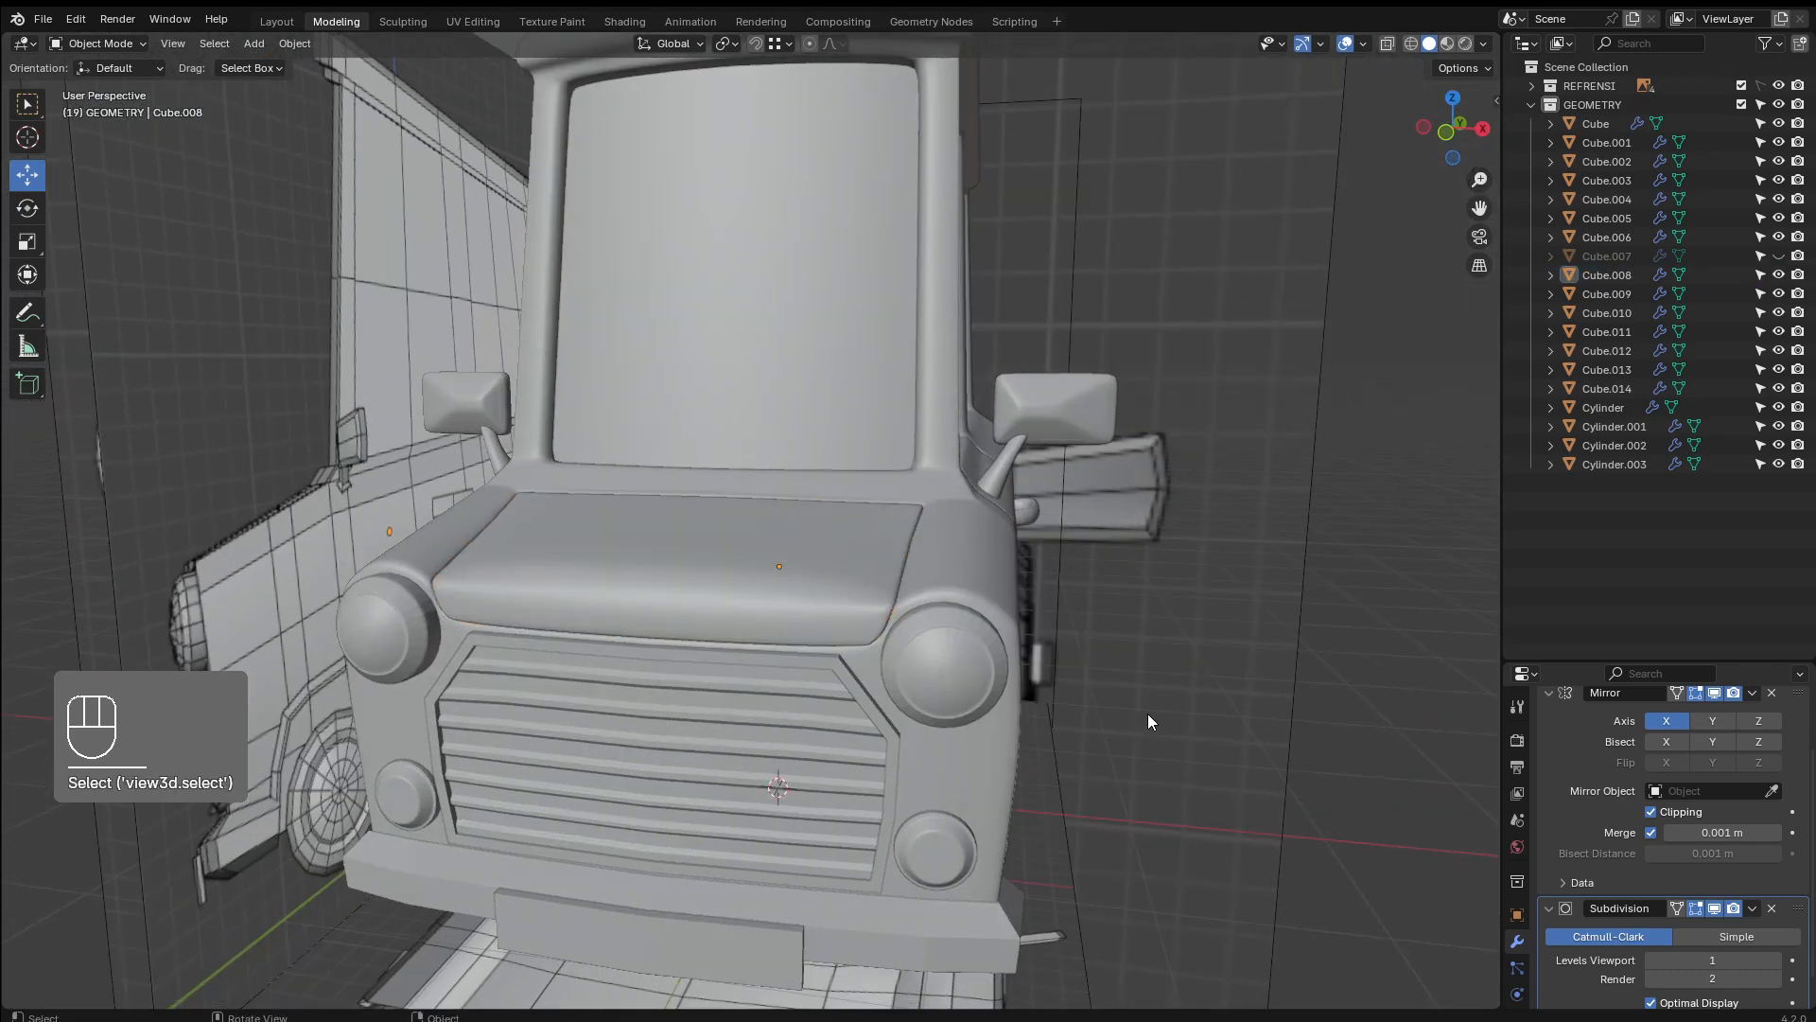
Apply Shade Smooth to the headlights and lower front lights
{"action": "middle_click_drag", "start_coordinate": [1151, 716], "coordinate": [878, 717]}
{"action": "left_click", "coordinate": [860, 666]}
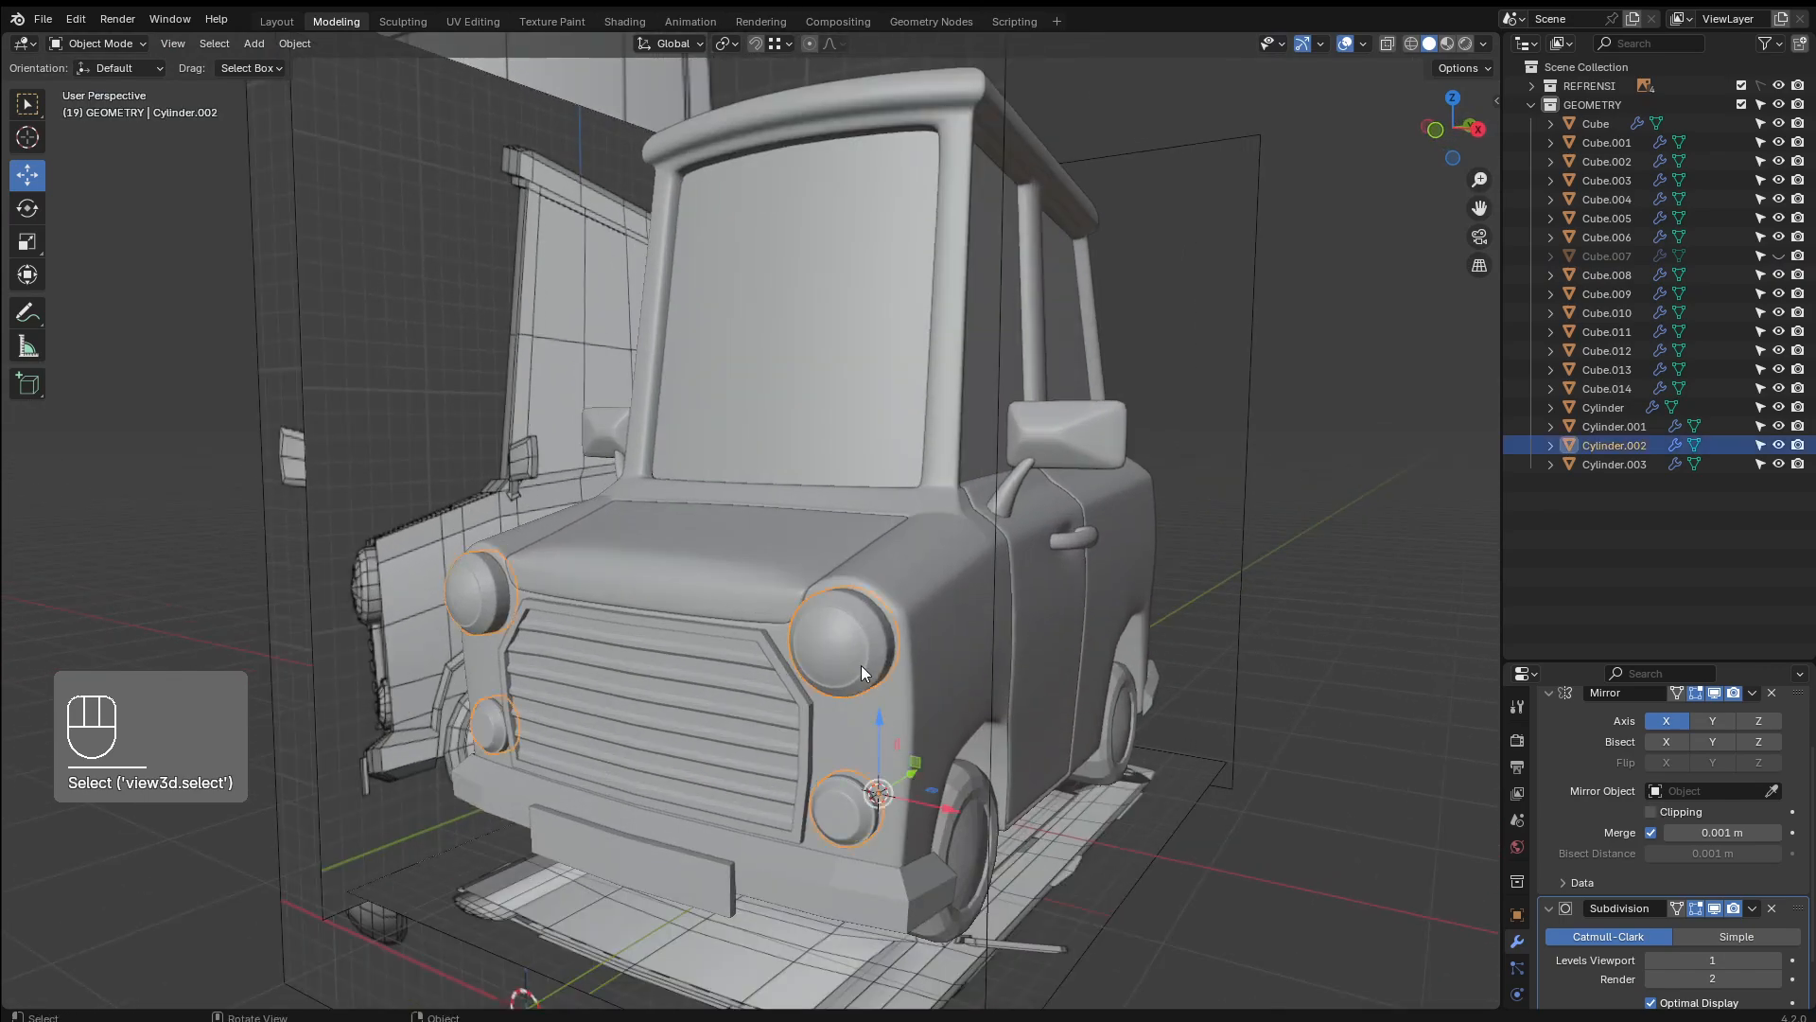
{"action": "scroll", "coordinate": [879, 661], "scroll_direction": "up", "scroll_amount": 3}
{"action": "right_click", "coordinate": [950, 707]}
{"action": "left_click", "coordinate": [908, 612]}
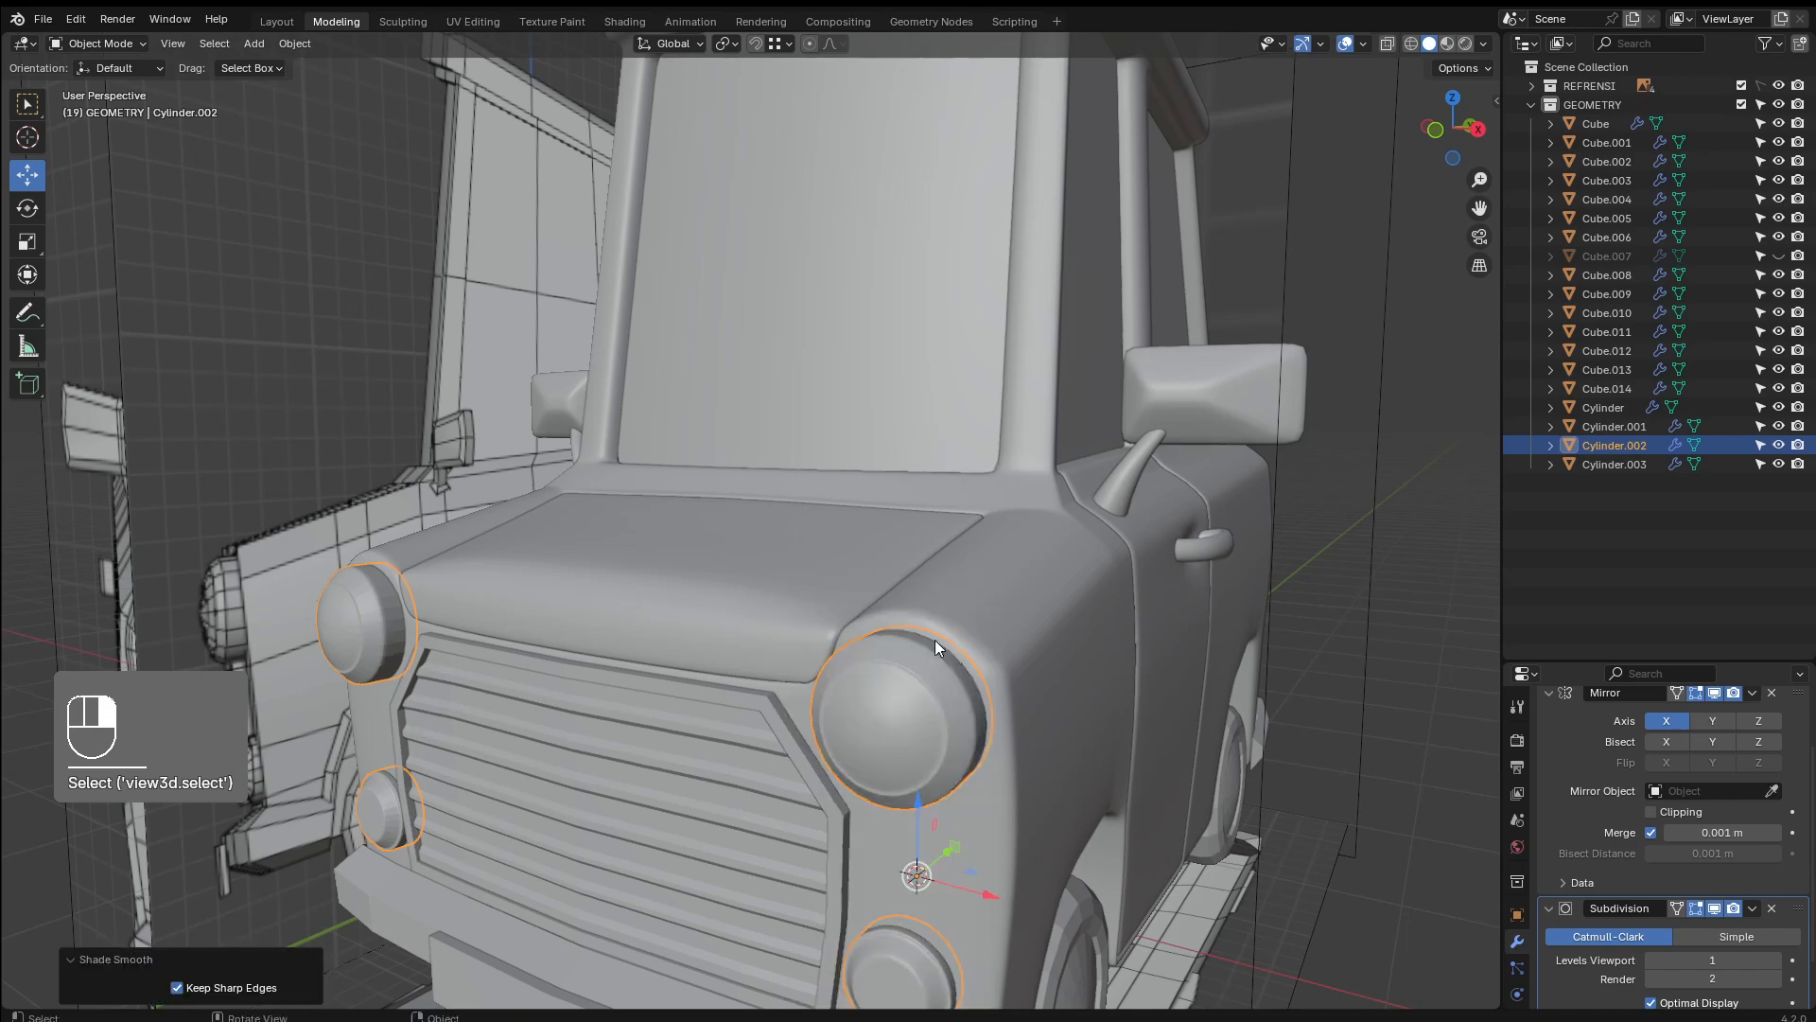
{"action": "left_click", "coordinate": [1122, 751], "text": "shift"}
{"action": "middle_click_drag", "start_coordinate": [1122, 751], "coordinate": [870, 721]}
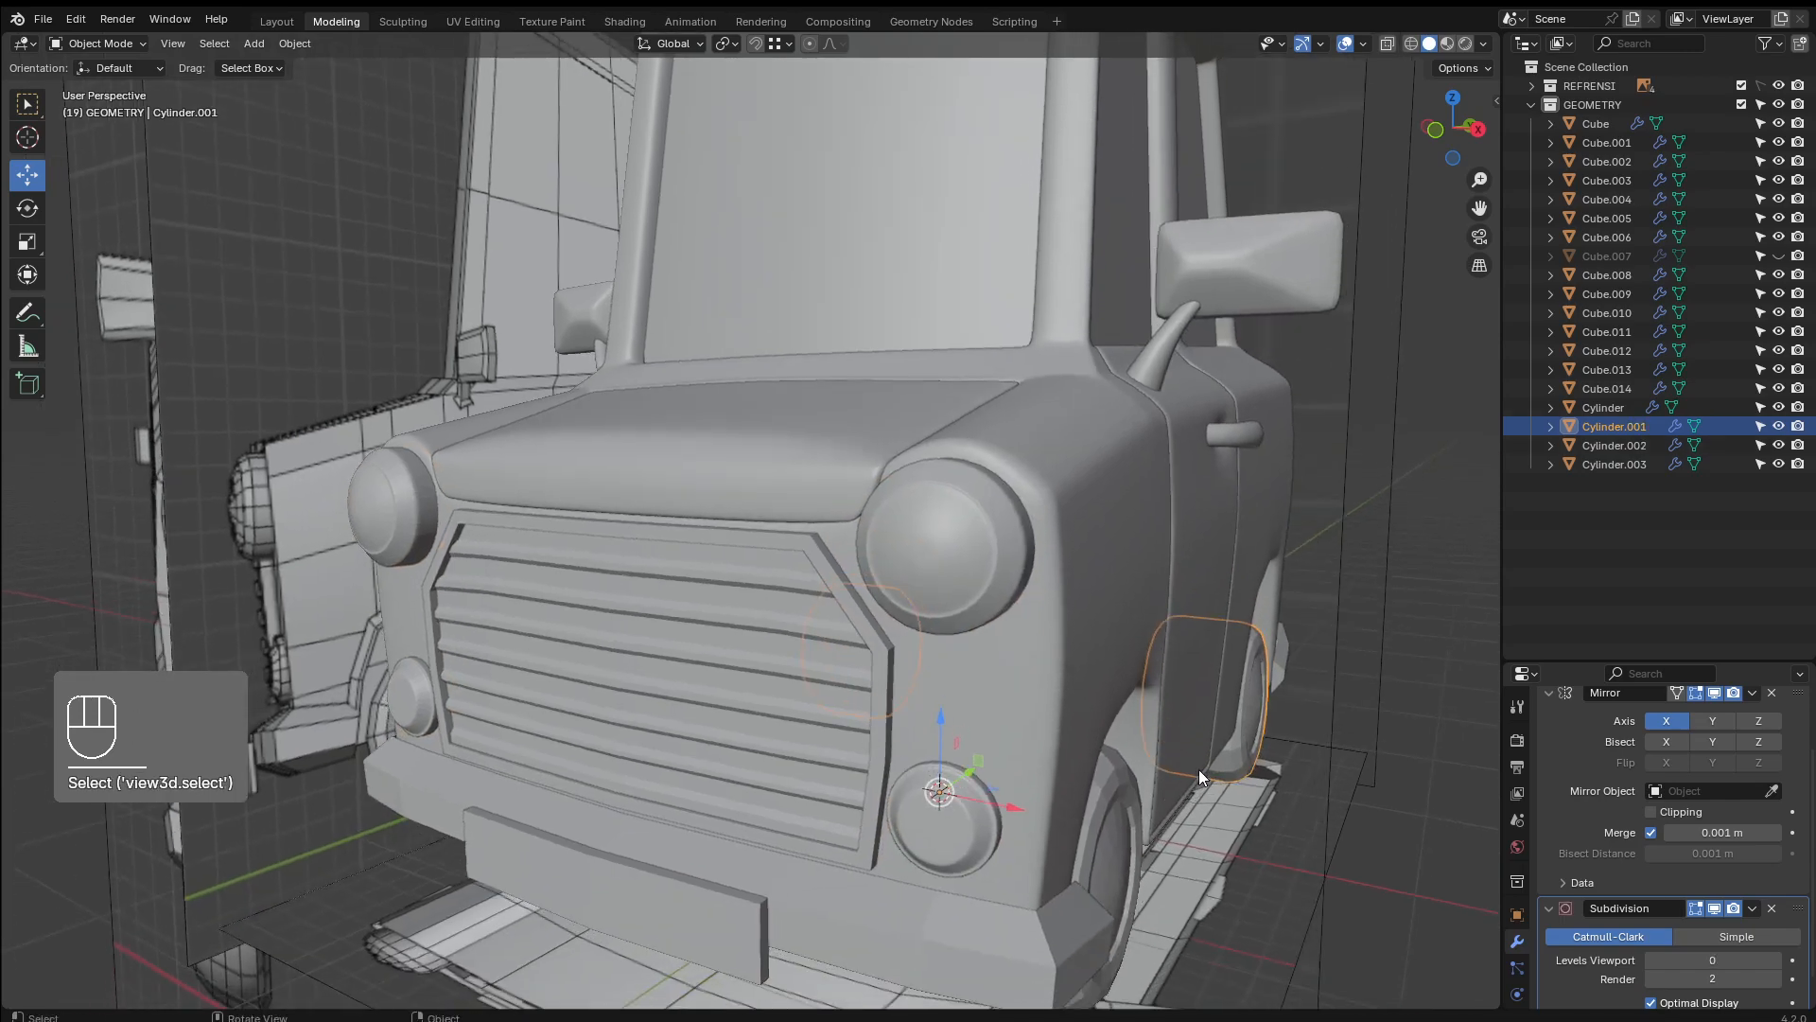
{"action": "middle_click_drag", "start_coordinate": [1199, 770], "coordinate": [816, 643]}
Set the viewport level of the front bumper's Subdivision Surface modifier to 1
{"action": "left_click", "coordinate": [878, 819]}
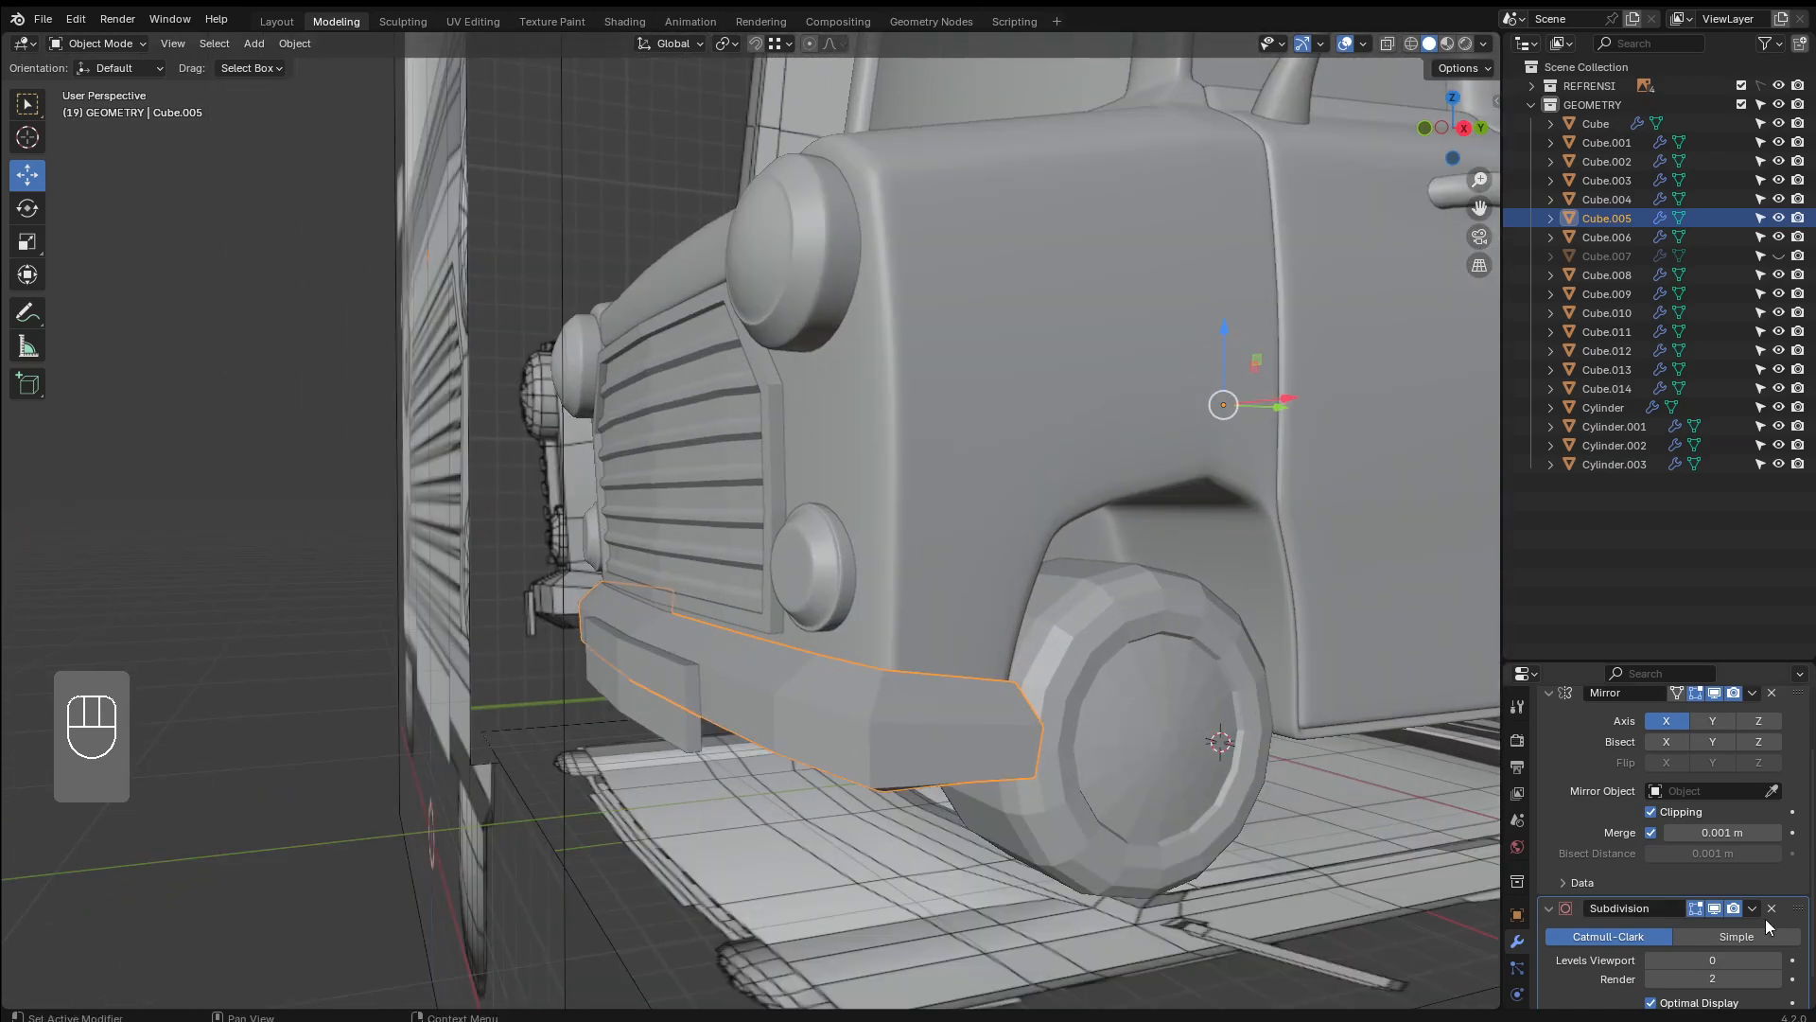
{"action": "left_click", "coordinate": [1779, 965]}
{"action": "middle_click_drag", "start_coordinate": [1031, 747], "coordinate": [868, 730]}
In Edit Mode, add a supporting edge loop near the bumper's wheel-side end at a factor of about 0.87
{"action": "key", "text": "Tab"}
{"action": "scroll", "coordinate": [899, 778], "scroll_direction": "up", "scroll_amount": 2}
{"action": "scroll", "coordinate": [868, 730], "scroll_direction": "up", "scroll_amount": 2}
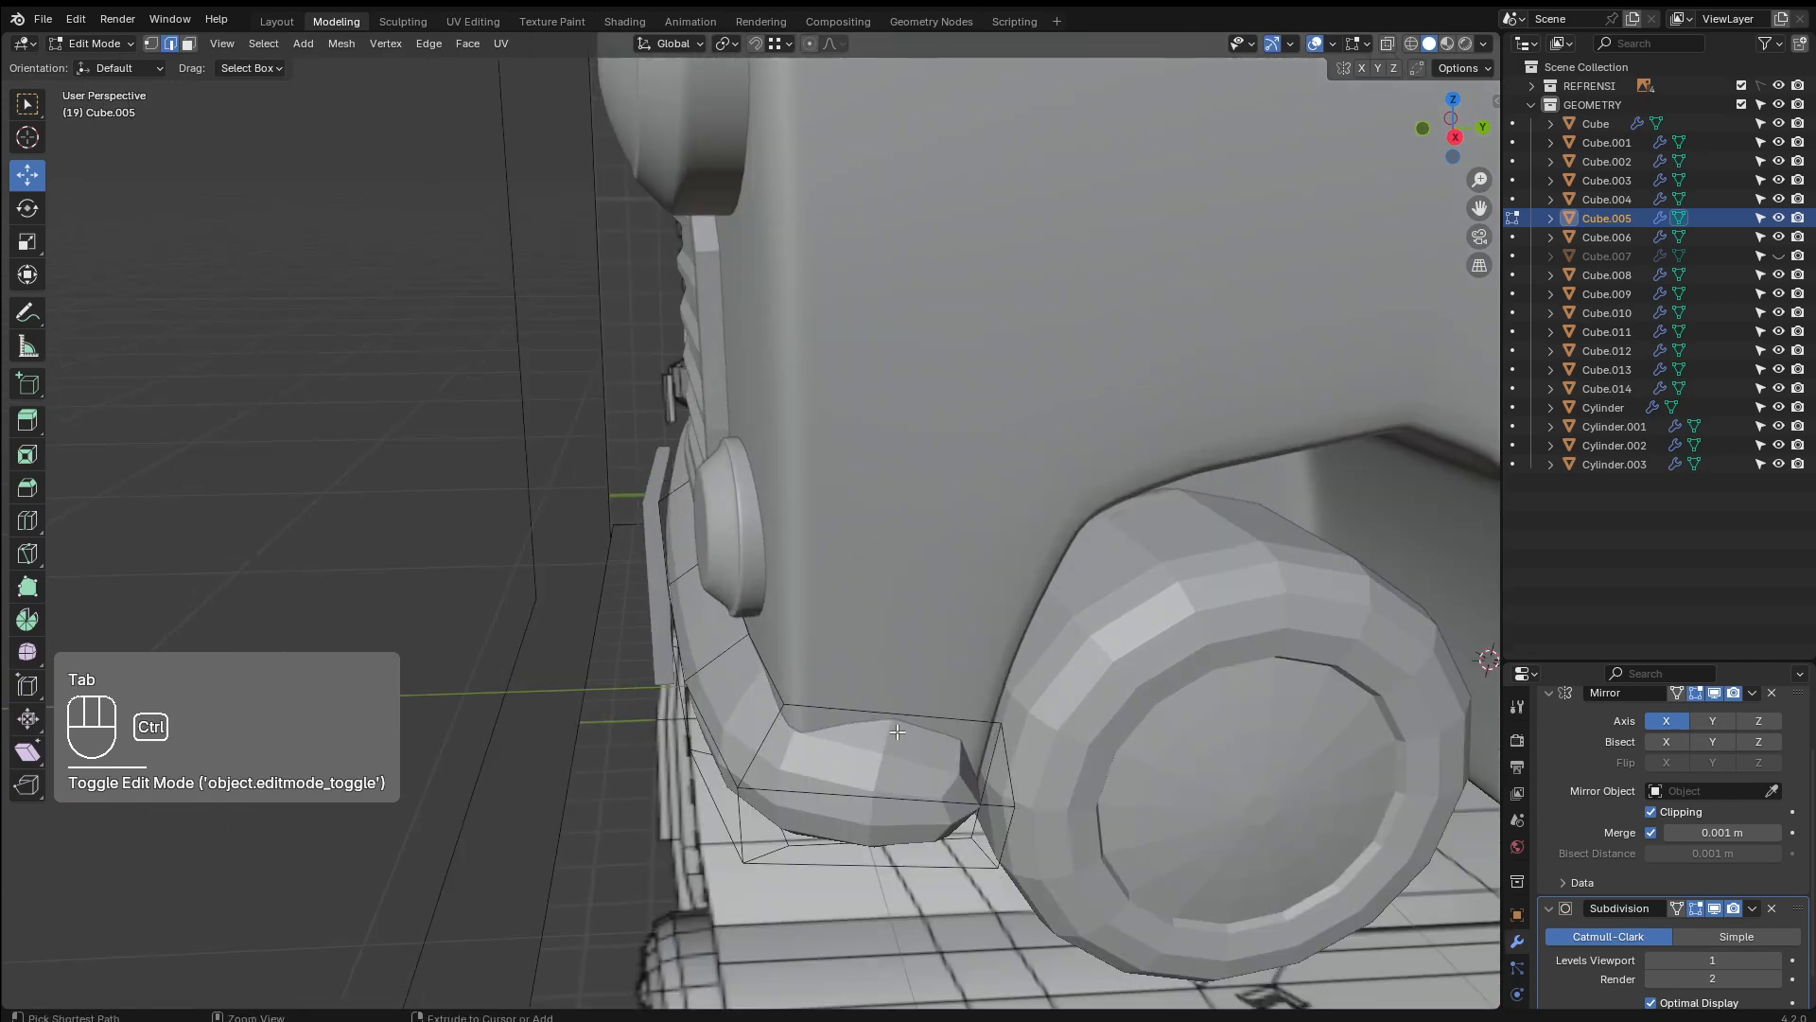
{"action": "key", "text": "ctrl+r"}
{"action": "left_click", "coordinate": [897, 733]}
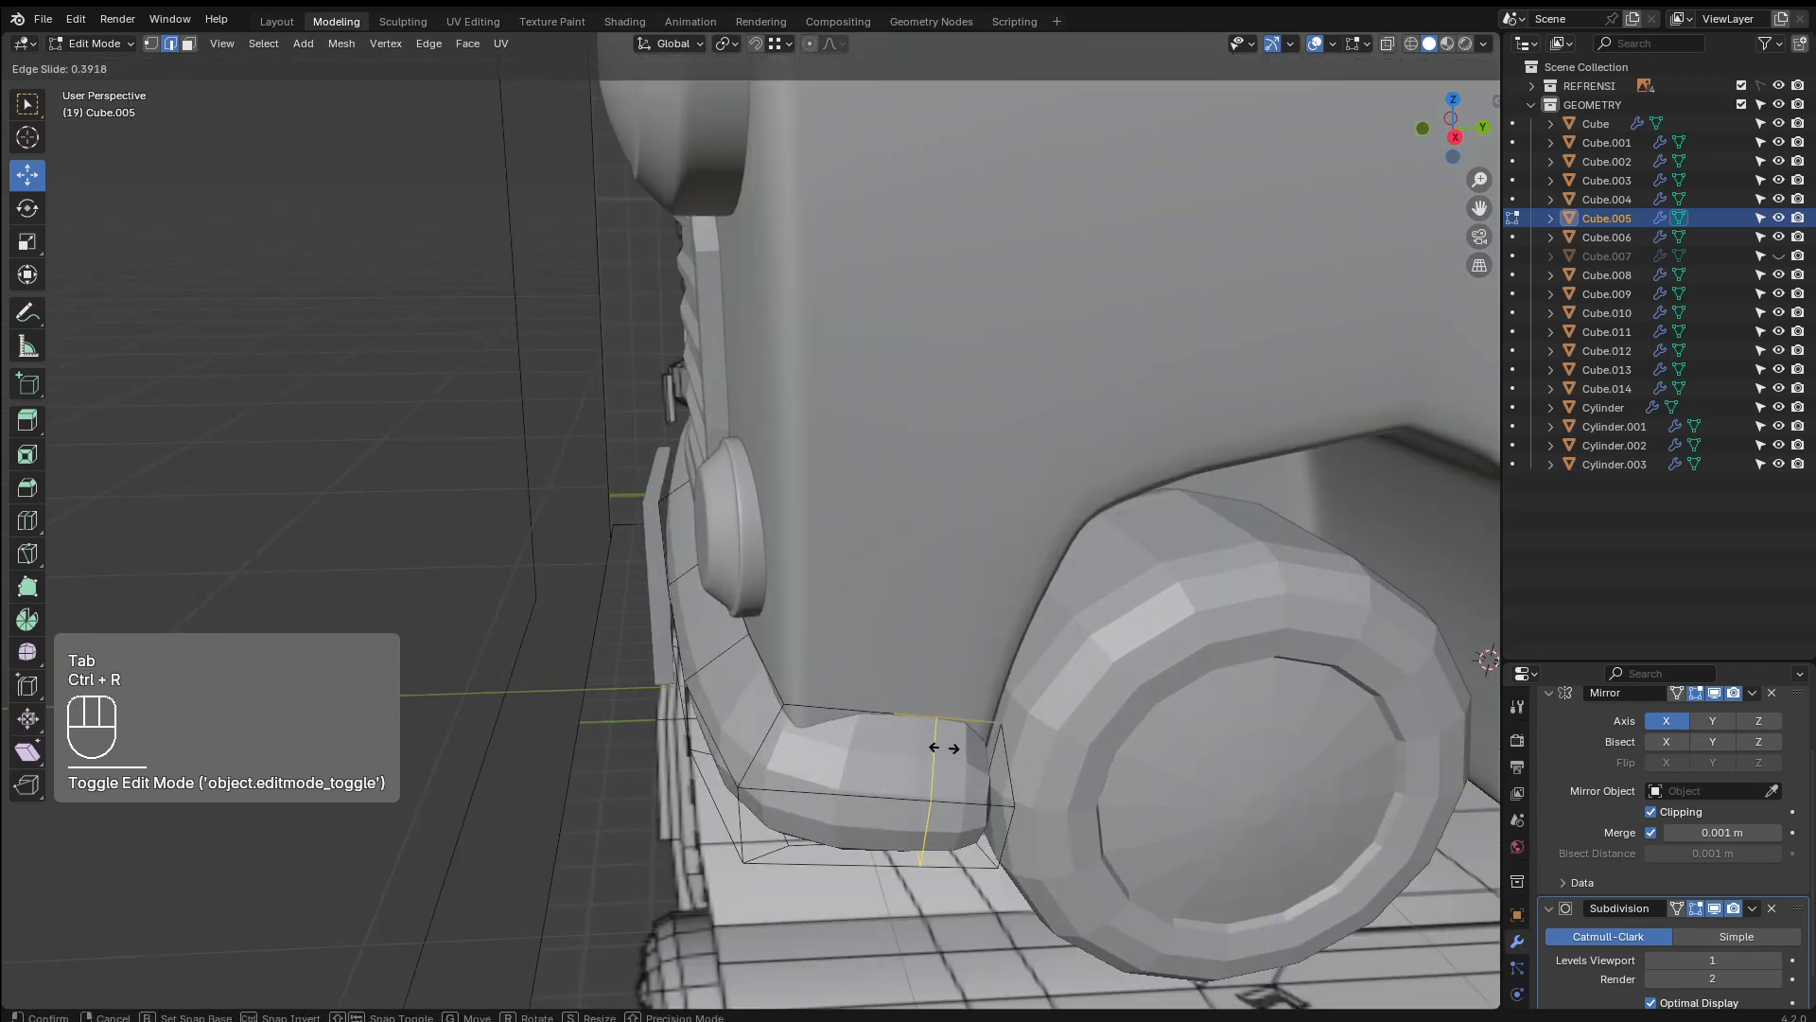
{"action": "left_click", "coordinate": [994, 764]}
{"action": "middle_click_drag", "start_coordinate": [994, 765], "coordinate": [1032, 749]}
Add edge loops on both sides of the bumper's corner, the side one at a factor of about -0.75, and return to Object Mode
{"action": "key", "text": "ctrl+r"}
{"action": "left_click", "coordinate": [866, 808]}
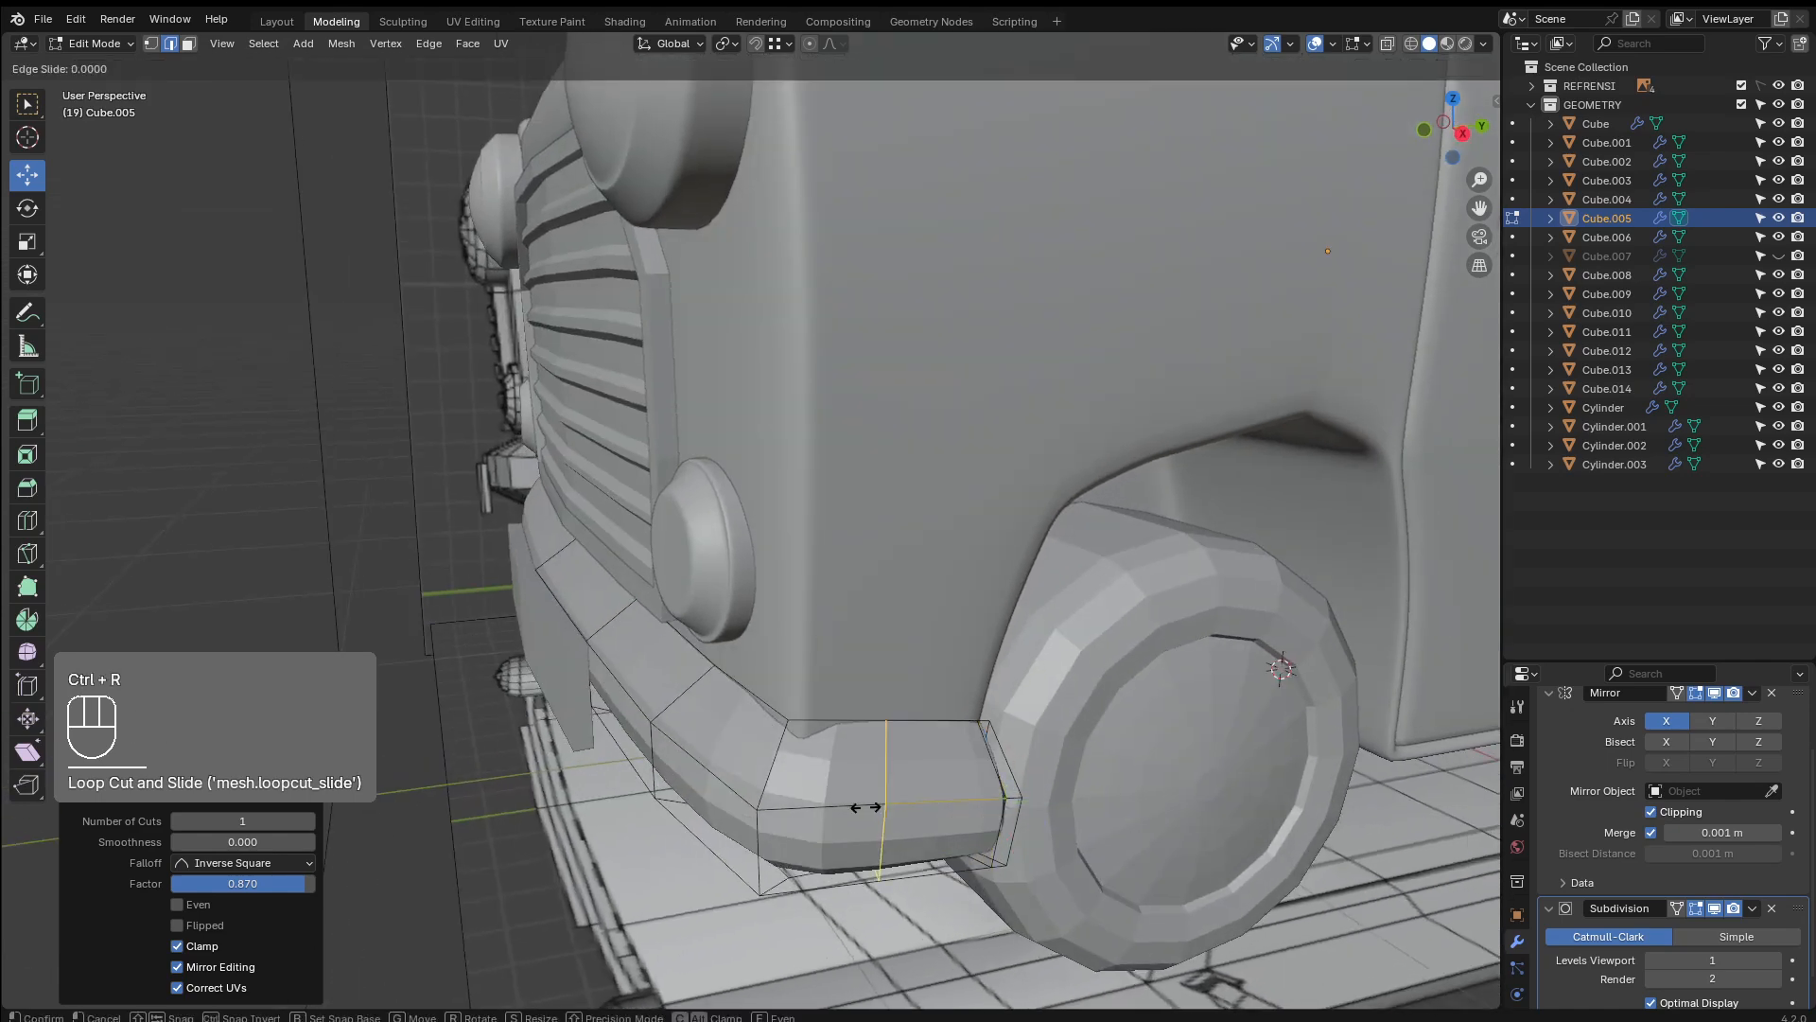
{"action": "left_click", "coordinate": [771, 819]}
{"action": "key", "text": "ctrl+r"}
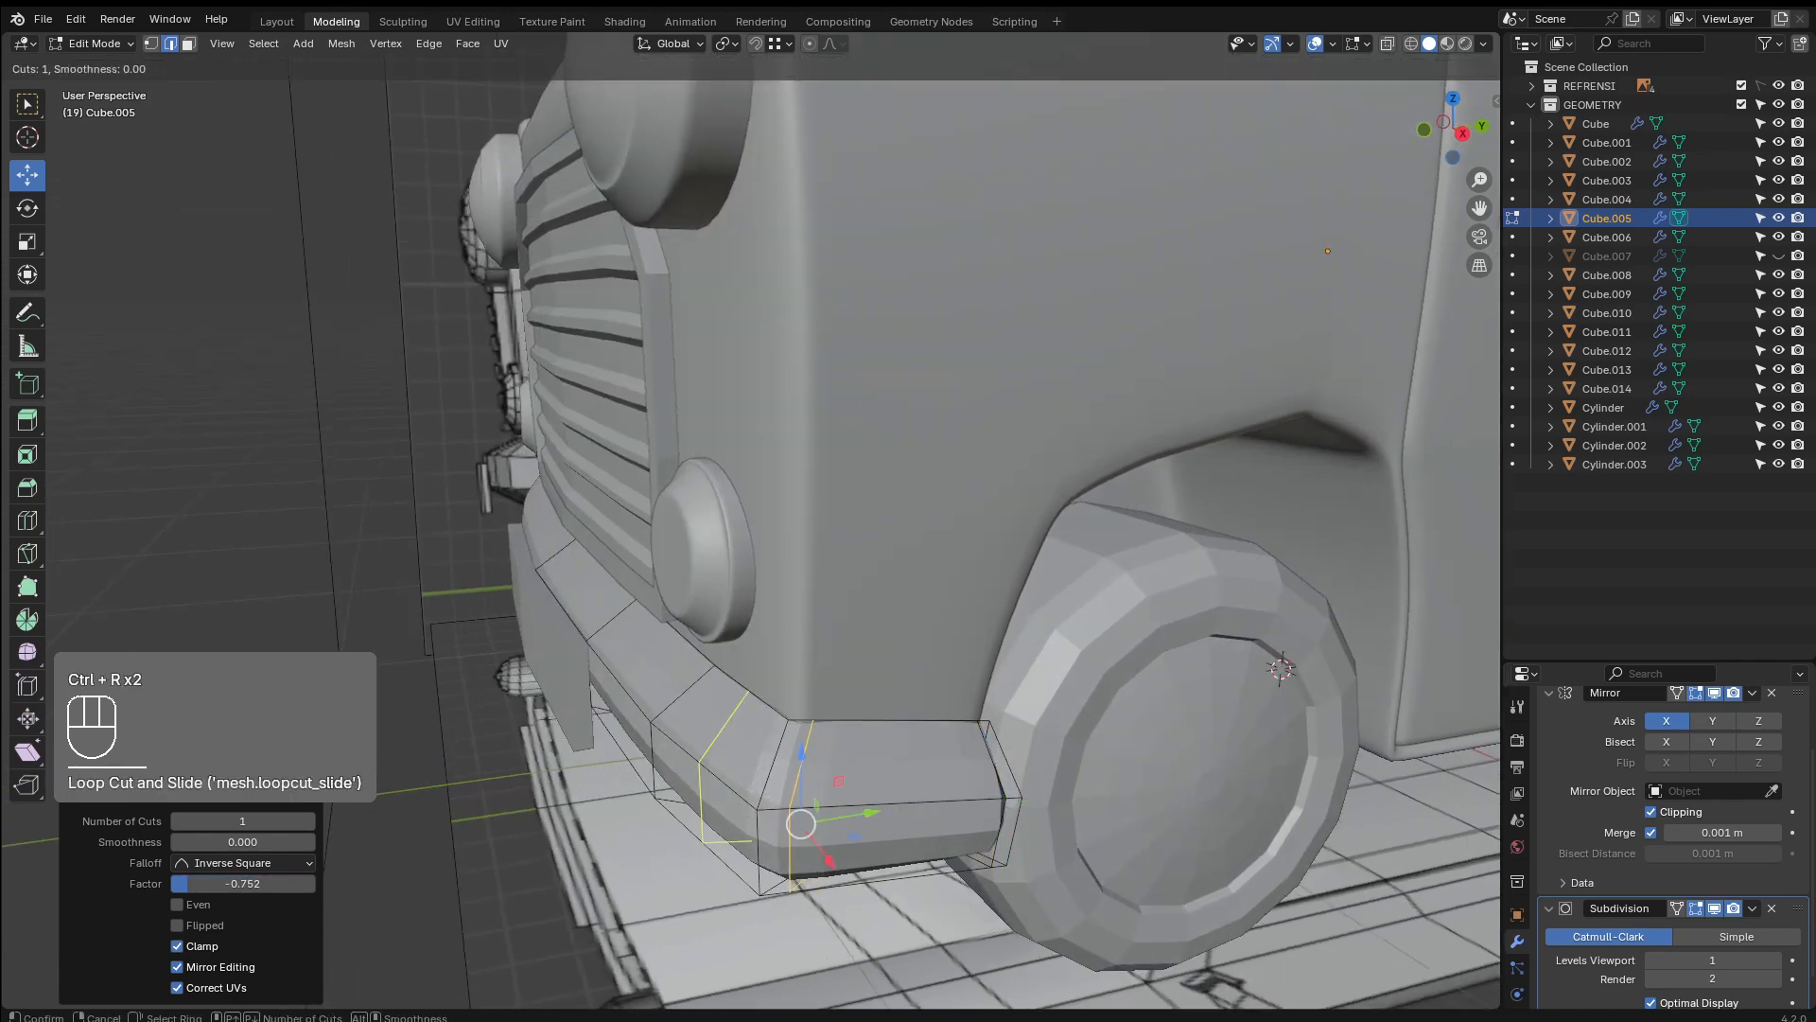
{"action": "left_click", "coordinate": [760, 794]}
{"action": "left_click", "coordinate": [771, 806]}
{"action": "key", "text": "Tab"}
{"action": "middle_click_drag", "start_coordinate": [855, 740], "coordinate": [884, 706]}
{"action": "middle_click_drag", "start_coordinate": [864, 630], "coordinate": [808, 692]}
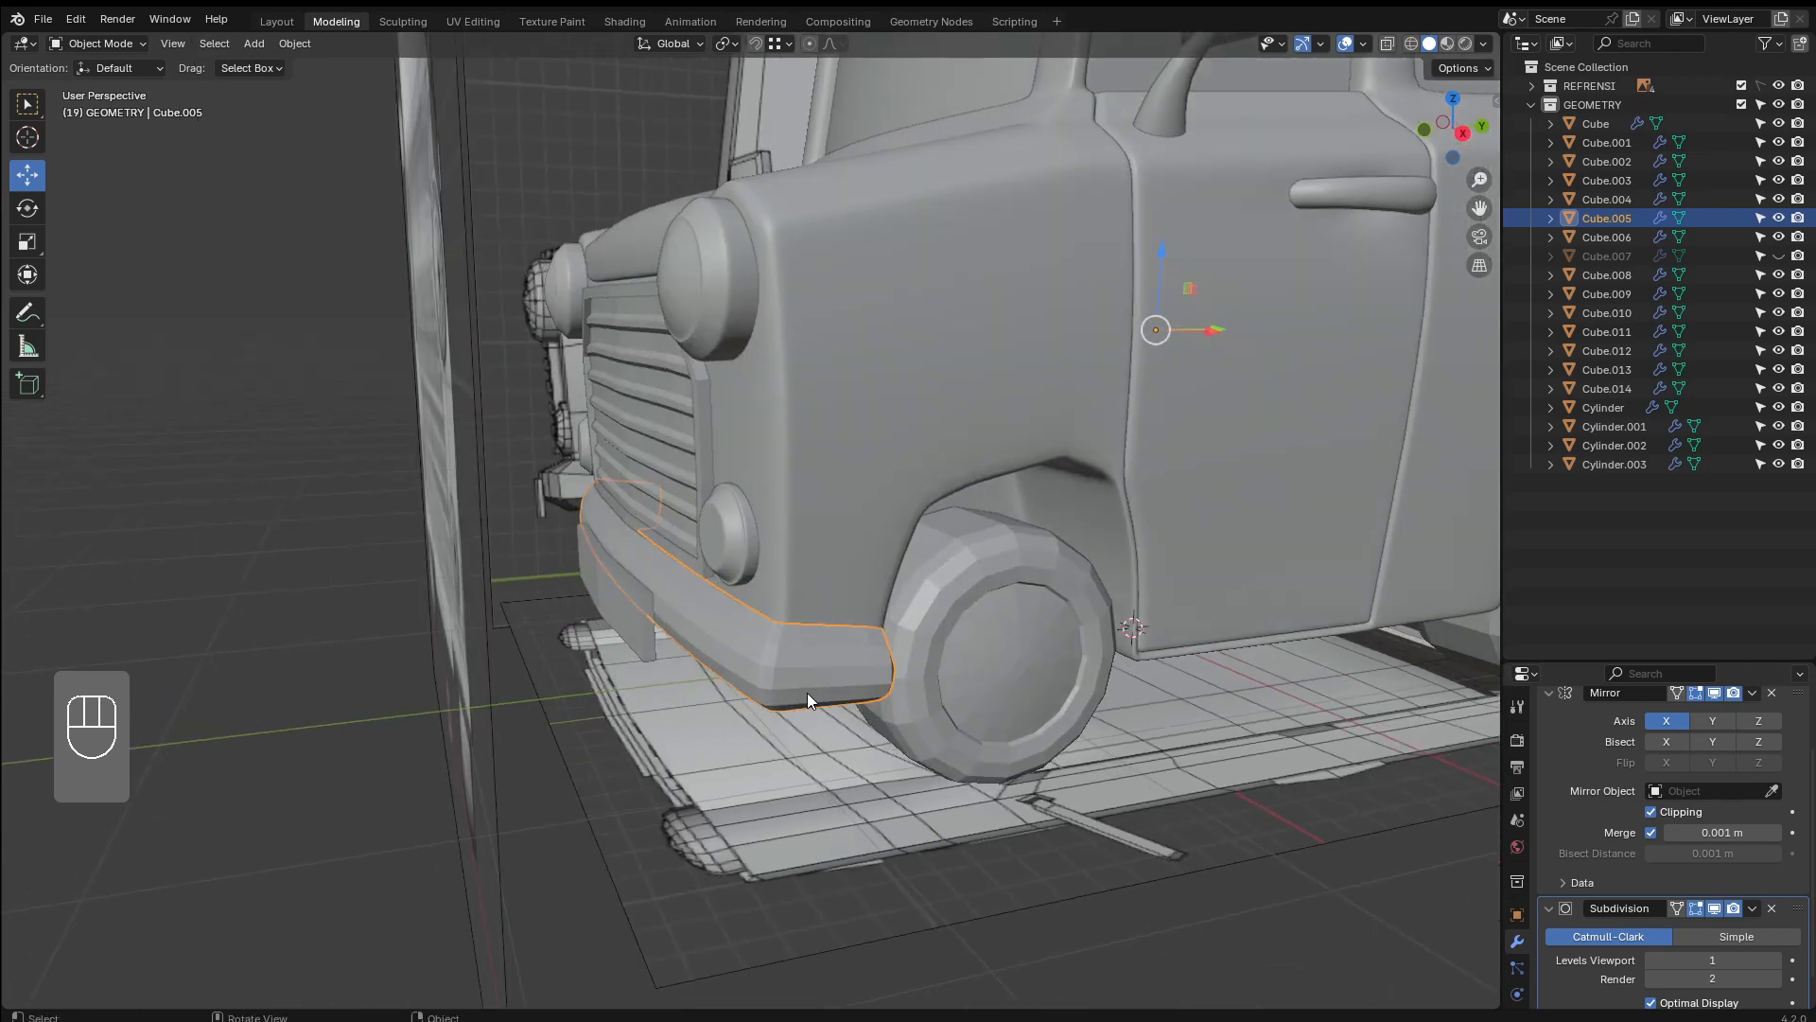
Add a centred lengthwise edge loop along the bumper and return to Object Mode
{"action": "scroll", "coordinate": [806, 693], "scroll_direction": "up", "scroll_amount": 3}
{"action": "key", "text": "Tab"}
{"action": "key", "text": "ctrl+r"}
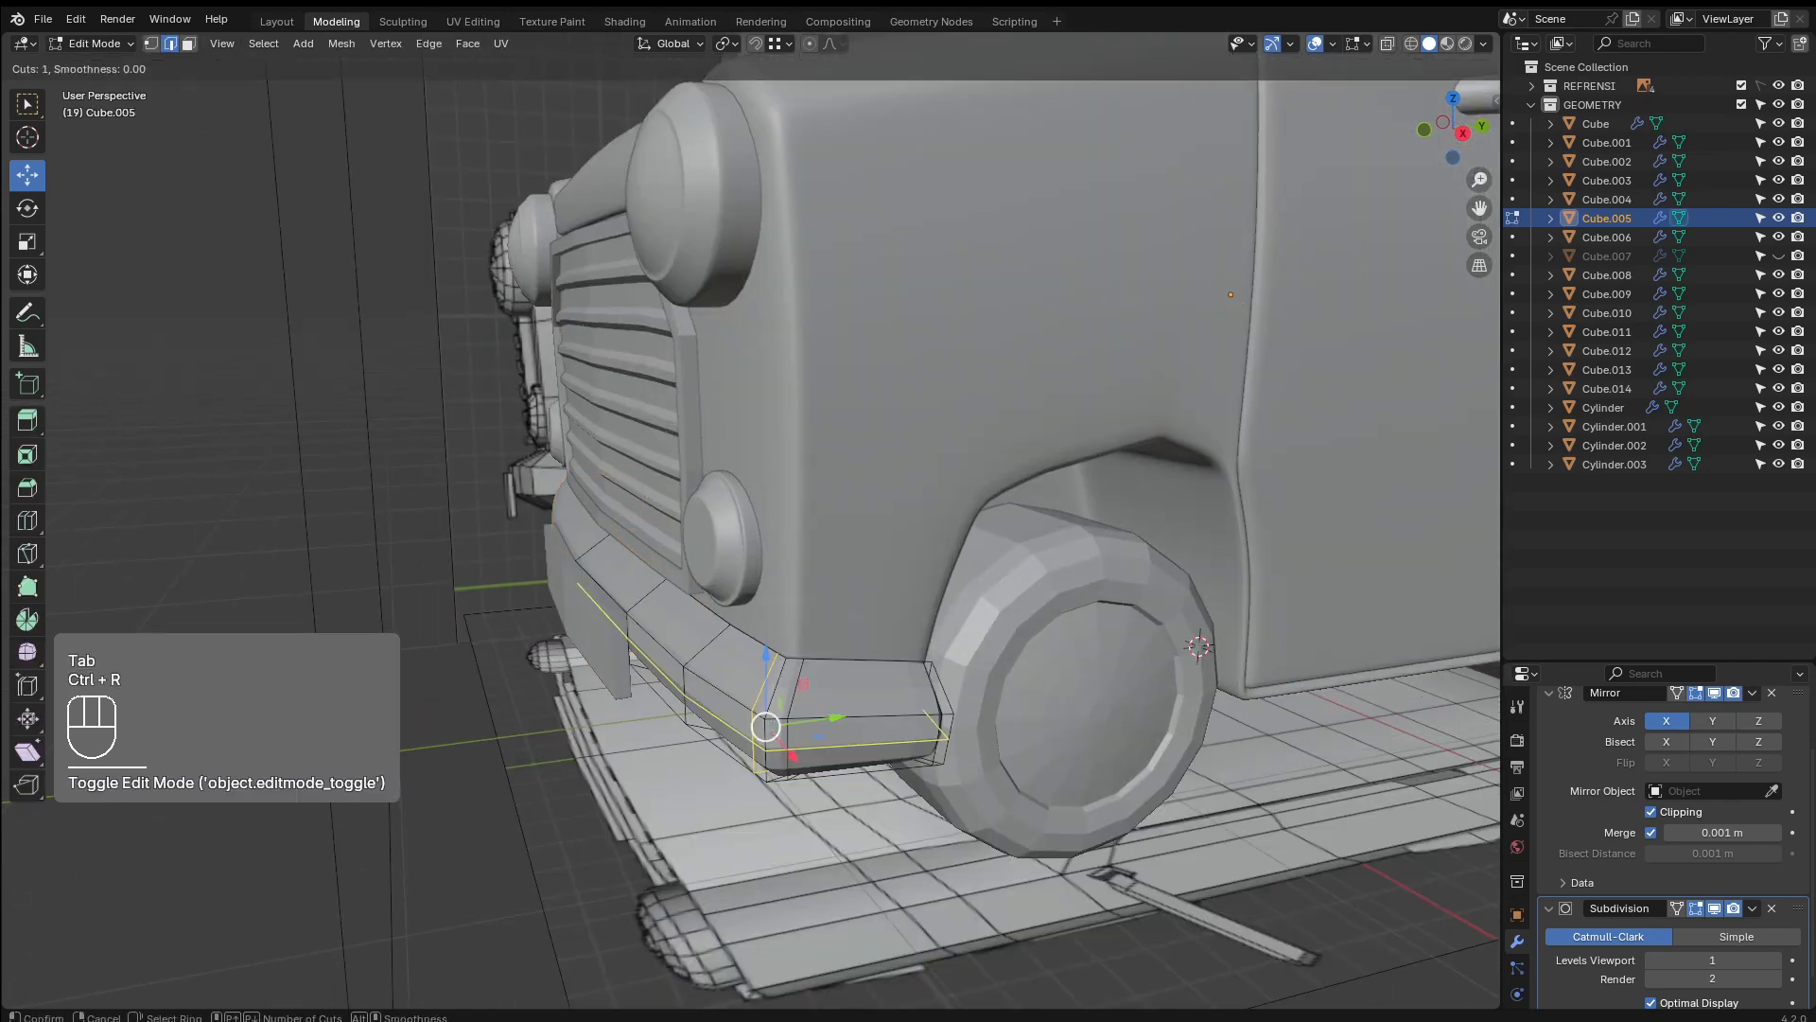
{"action": "left_click", "coordinate": [793, 734]}
{"action": "key", "text": "Escape"}
{"action": "key", "text": "Tab"}
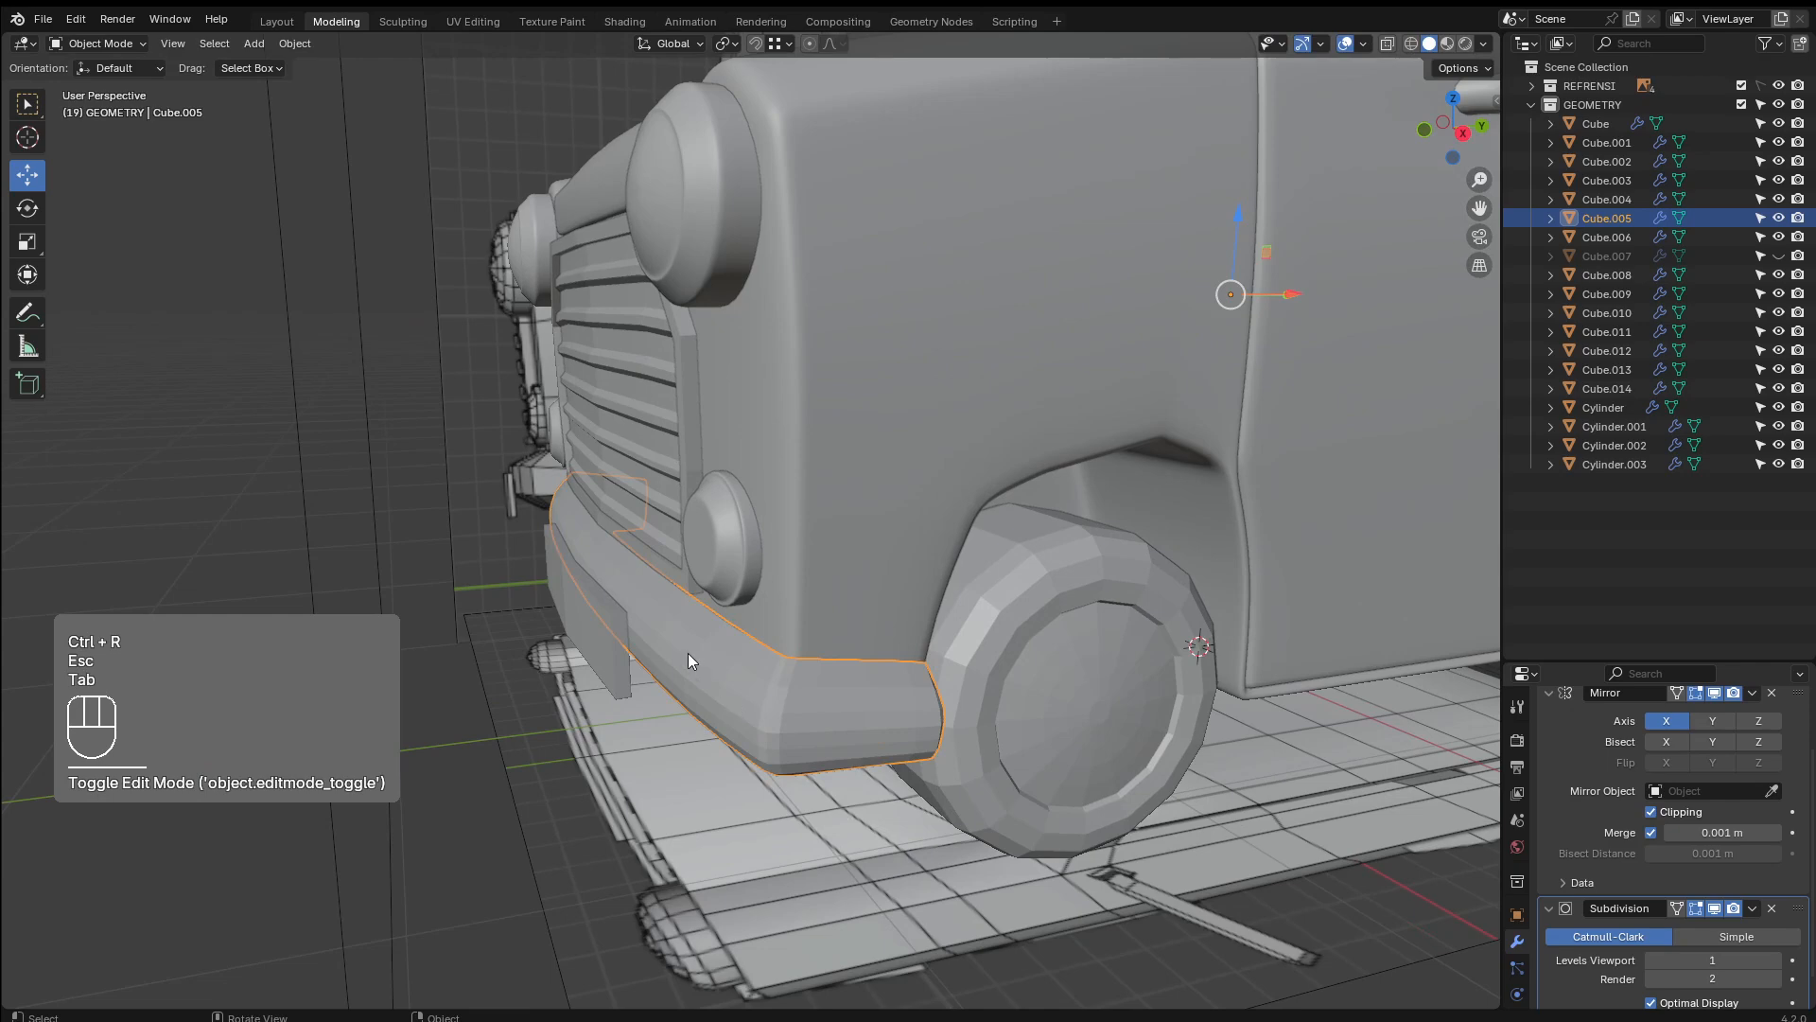
Move the front license plate about 0.009 m along the Y axis towards the bumper
{"action": "middle_click_drag", "start_coordinate": [592, 632], "coordinate": [643, 640]}
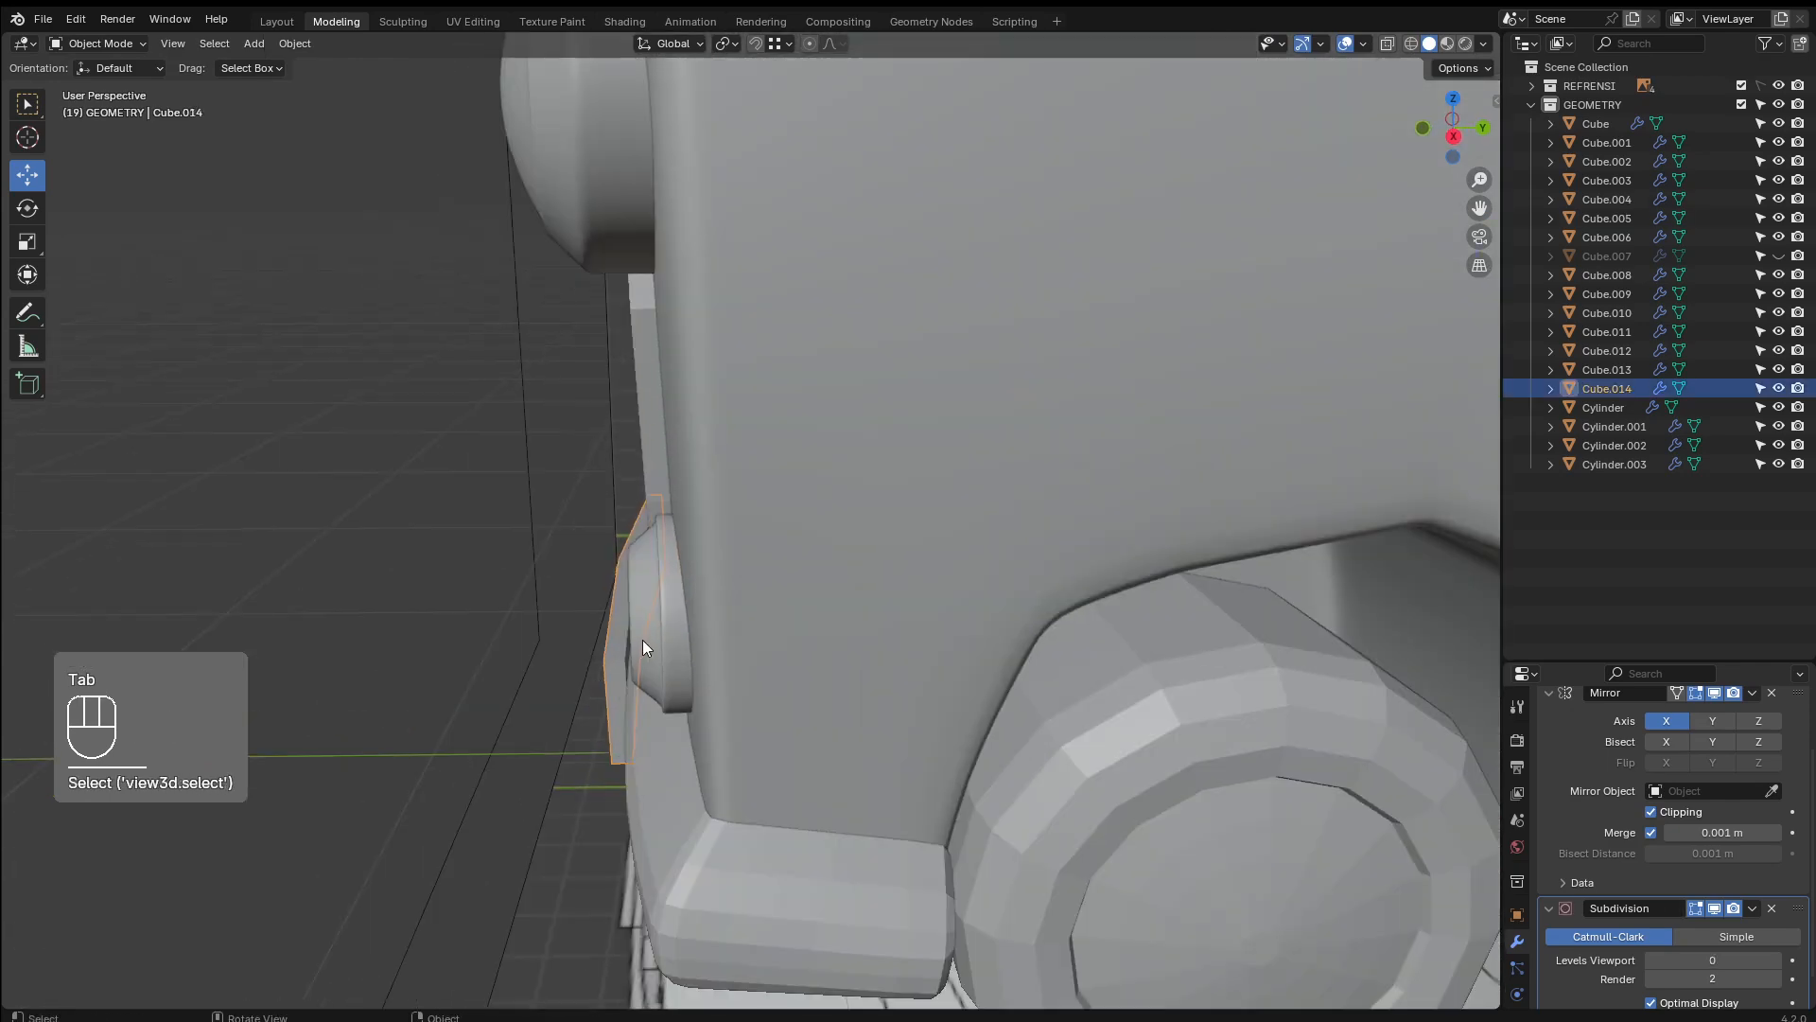
{"action": "left_click", "coordinate": [644, 634]}
{"action": "key", "text": "g"}
{"action": "key", "text": "y"}
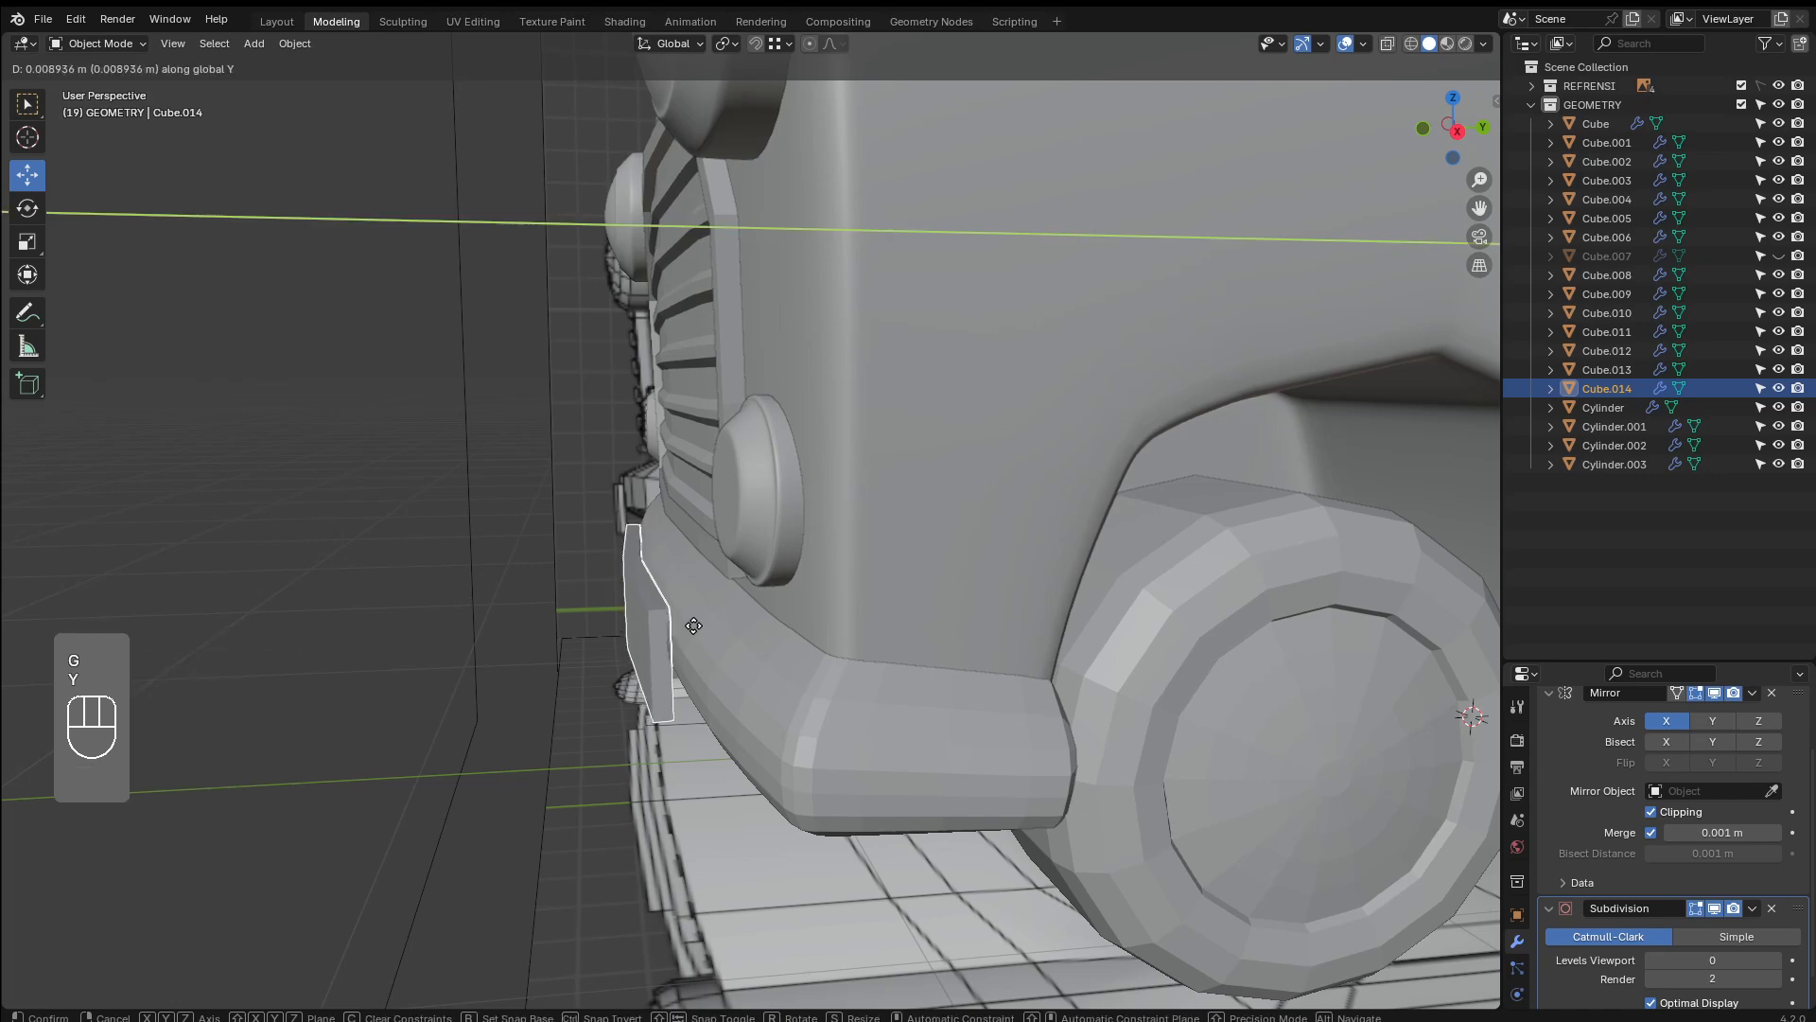
{"action": "left_click", "coordinate": [691, 629]}
Set the viewport level of the license plate's Subdivision Surface modifier to 1
{"action": "key", "text": "Tab"}
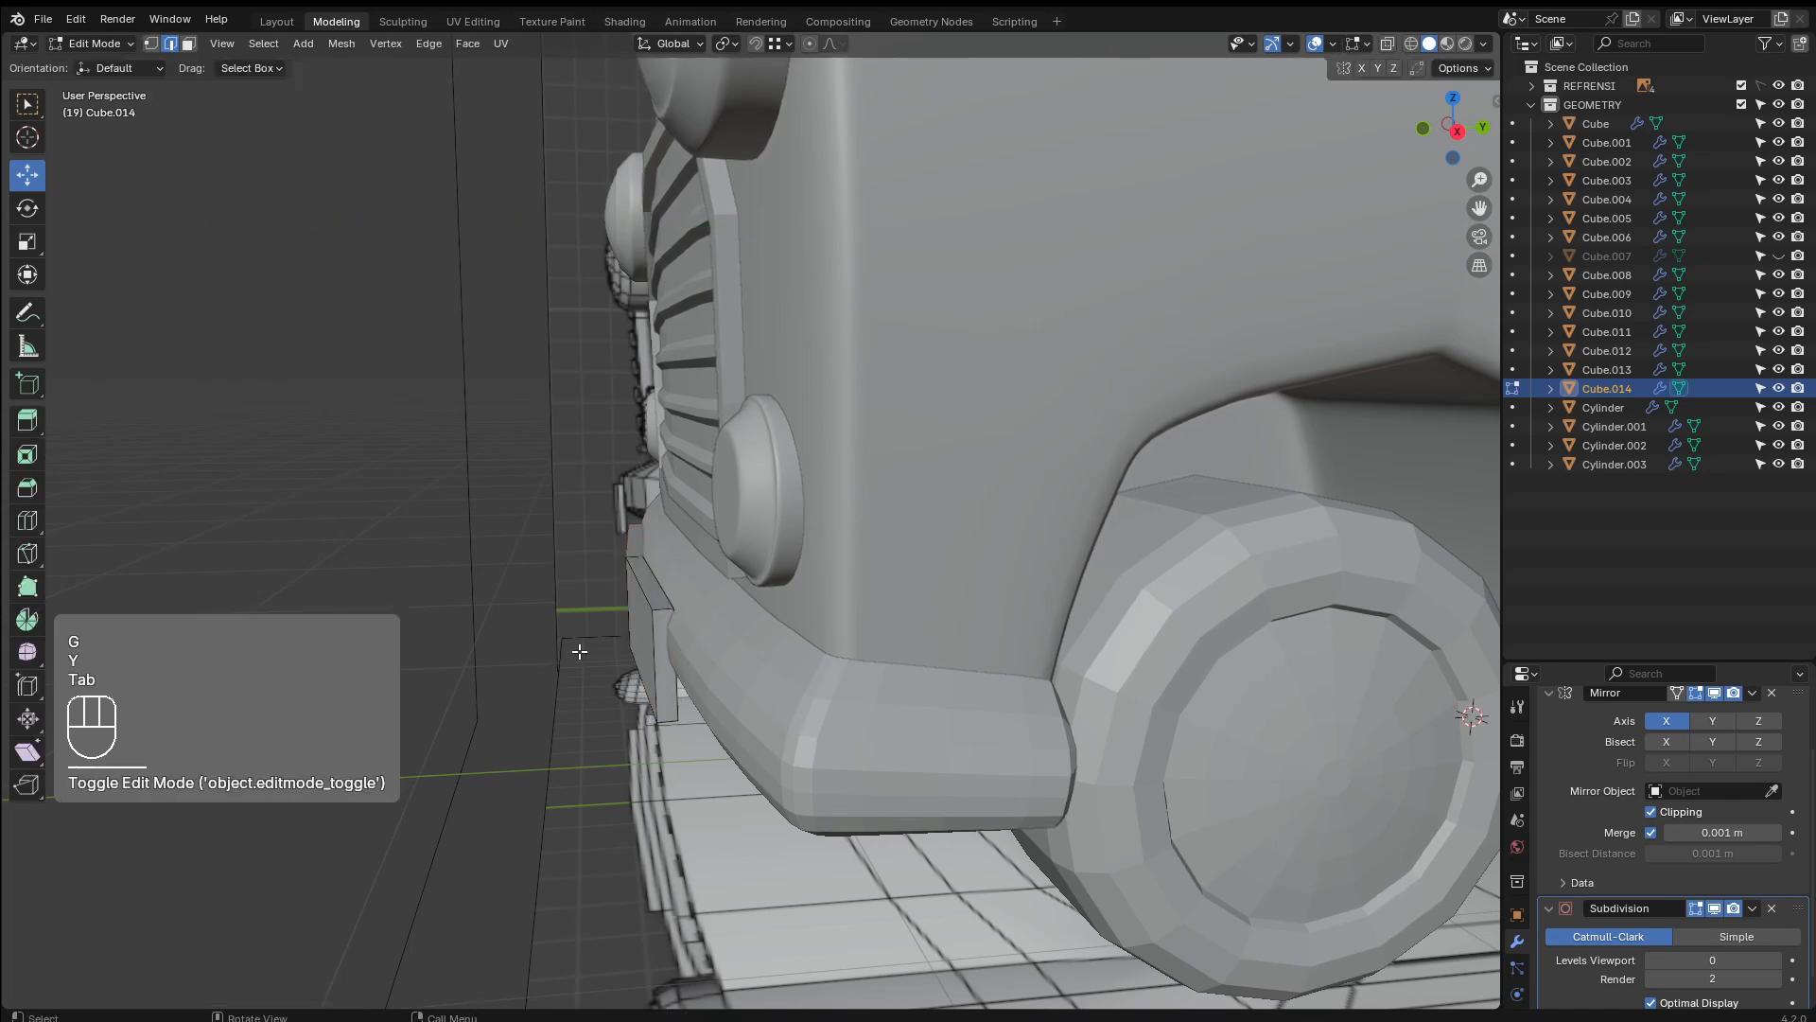
{"action": "scroll", "coordinate": [571, 674], "scroll_direction": "down", "scroll_amount": 5}
{"action": "key", "text": "Tab"}
{"action": "middle_click_drag", "start_coordinate": [572, 674], "coordinate": [752, 630]}
{"action": "scroll", "coordinate": [752, 630], "scroll_direction": "up", "scroll_amount": 2}
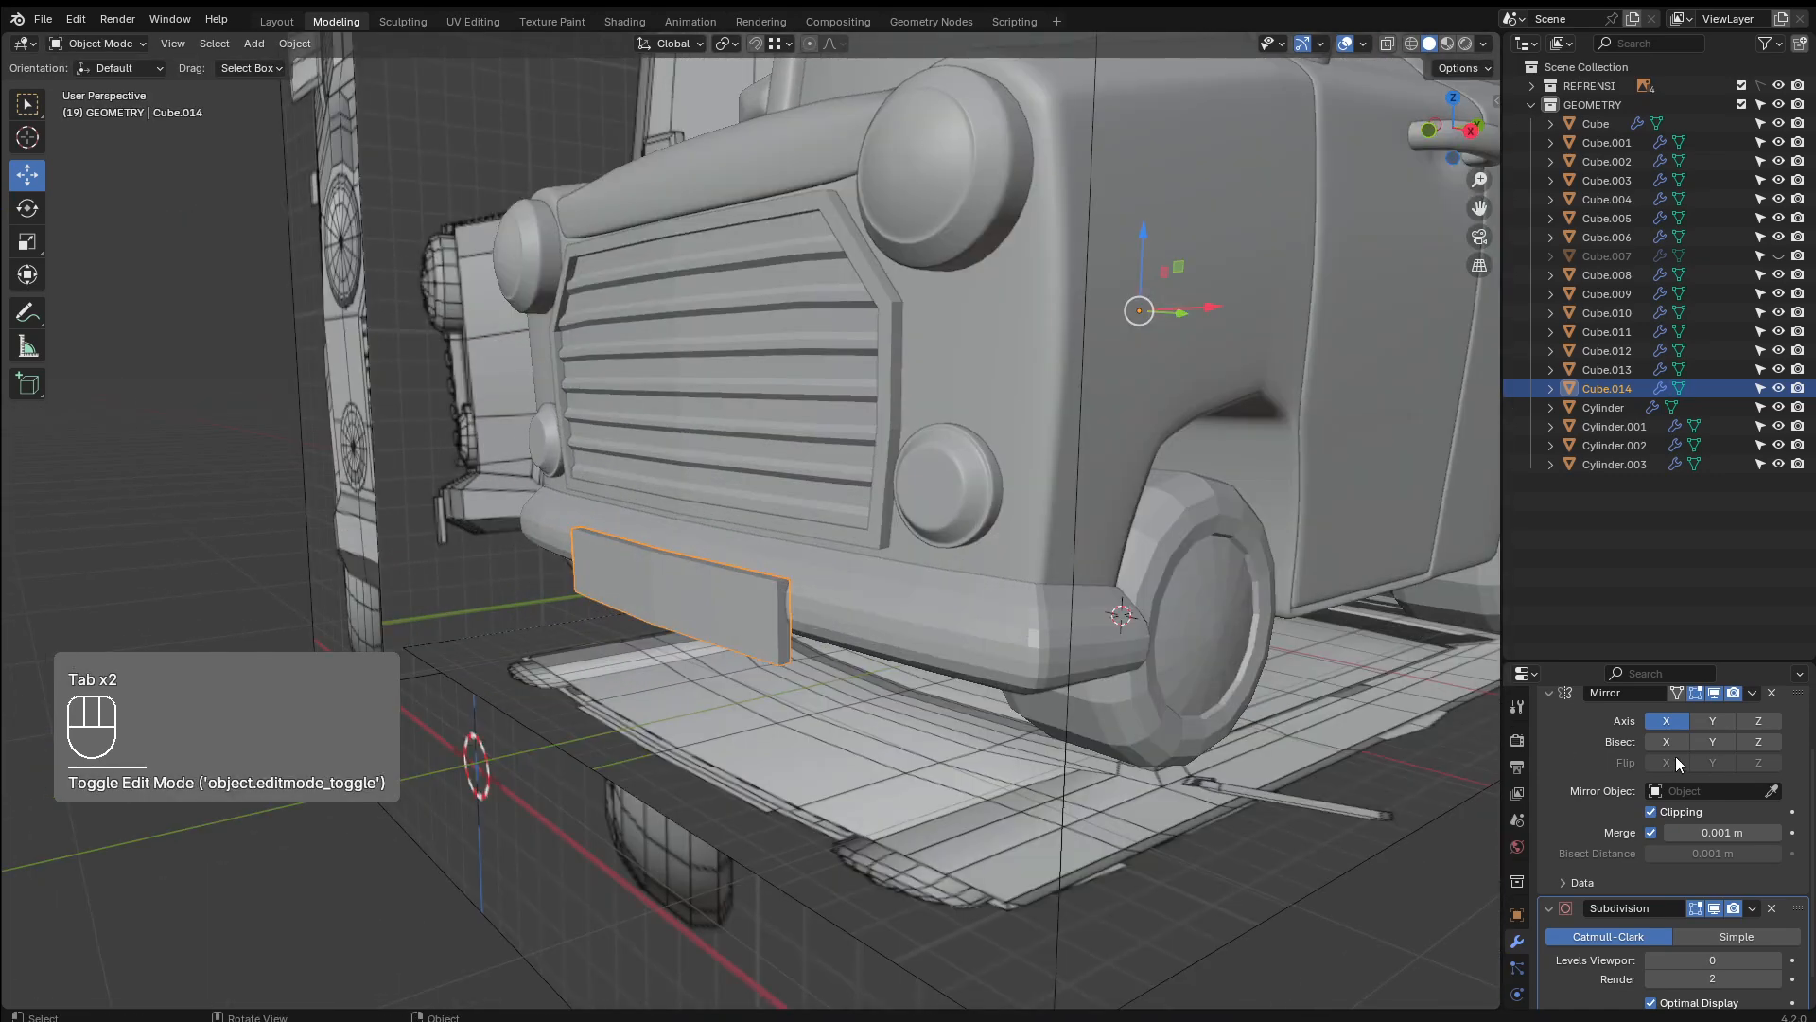
{"action": "left_click", "coordinate": [1777, 961]}
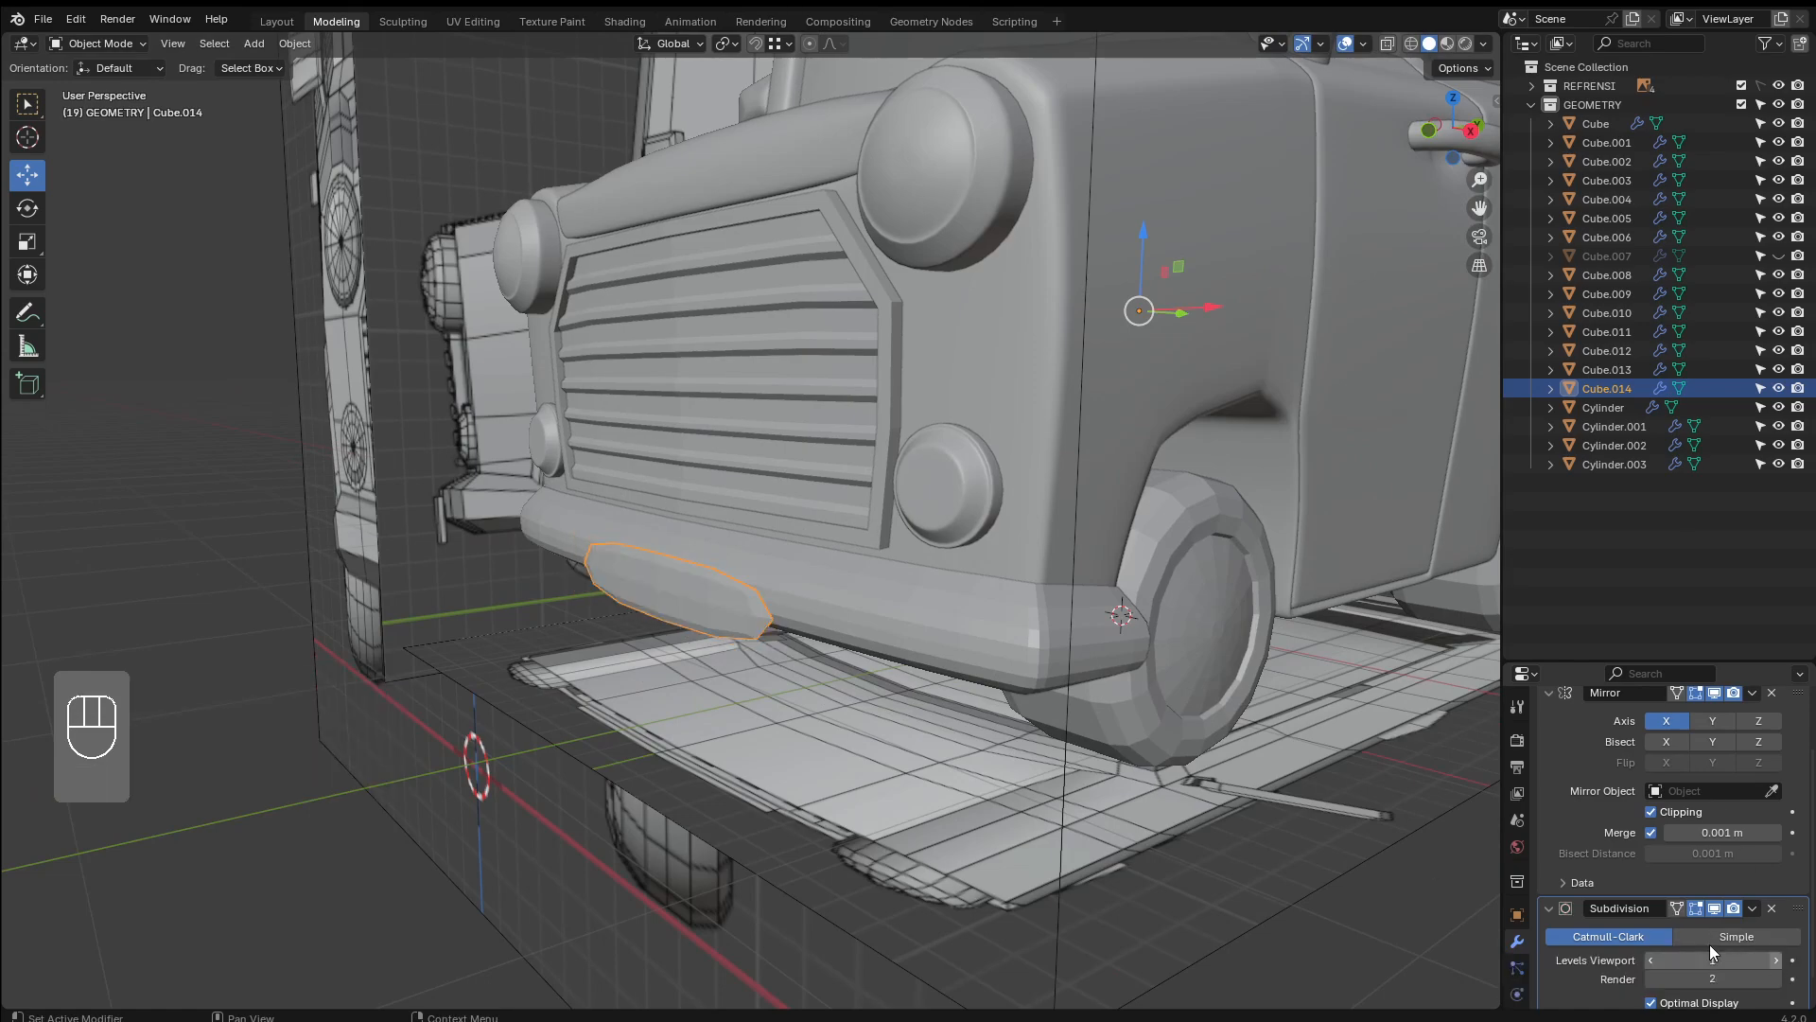
In Edit Mode, add edge loops near the plate's outer end at a factor of about -0.89 and near its upper edge at about -0.74
{"action": "key", "text": "Tab"}
{"action": "middle_click_drag", "start_coordinate": [736, 700], "coordinate": [823, 721]}
{"action": "key", "text": "ctrl+r"}
{"action": "left_click", "coordinate": [814, 612]}
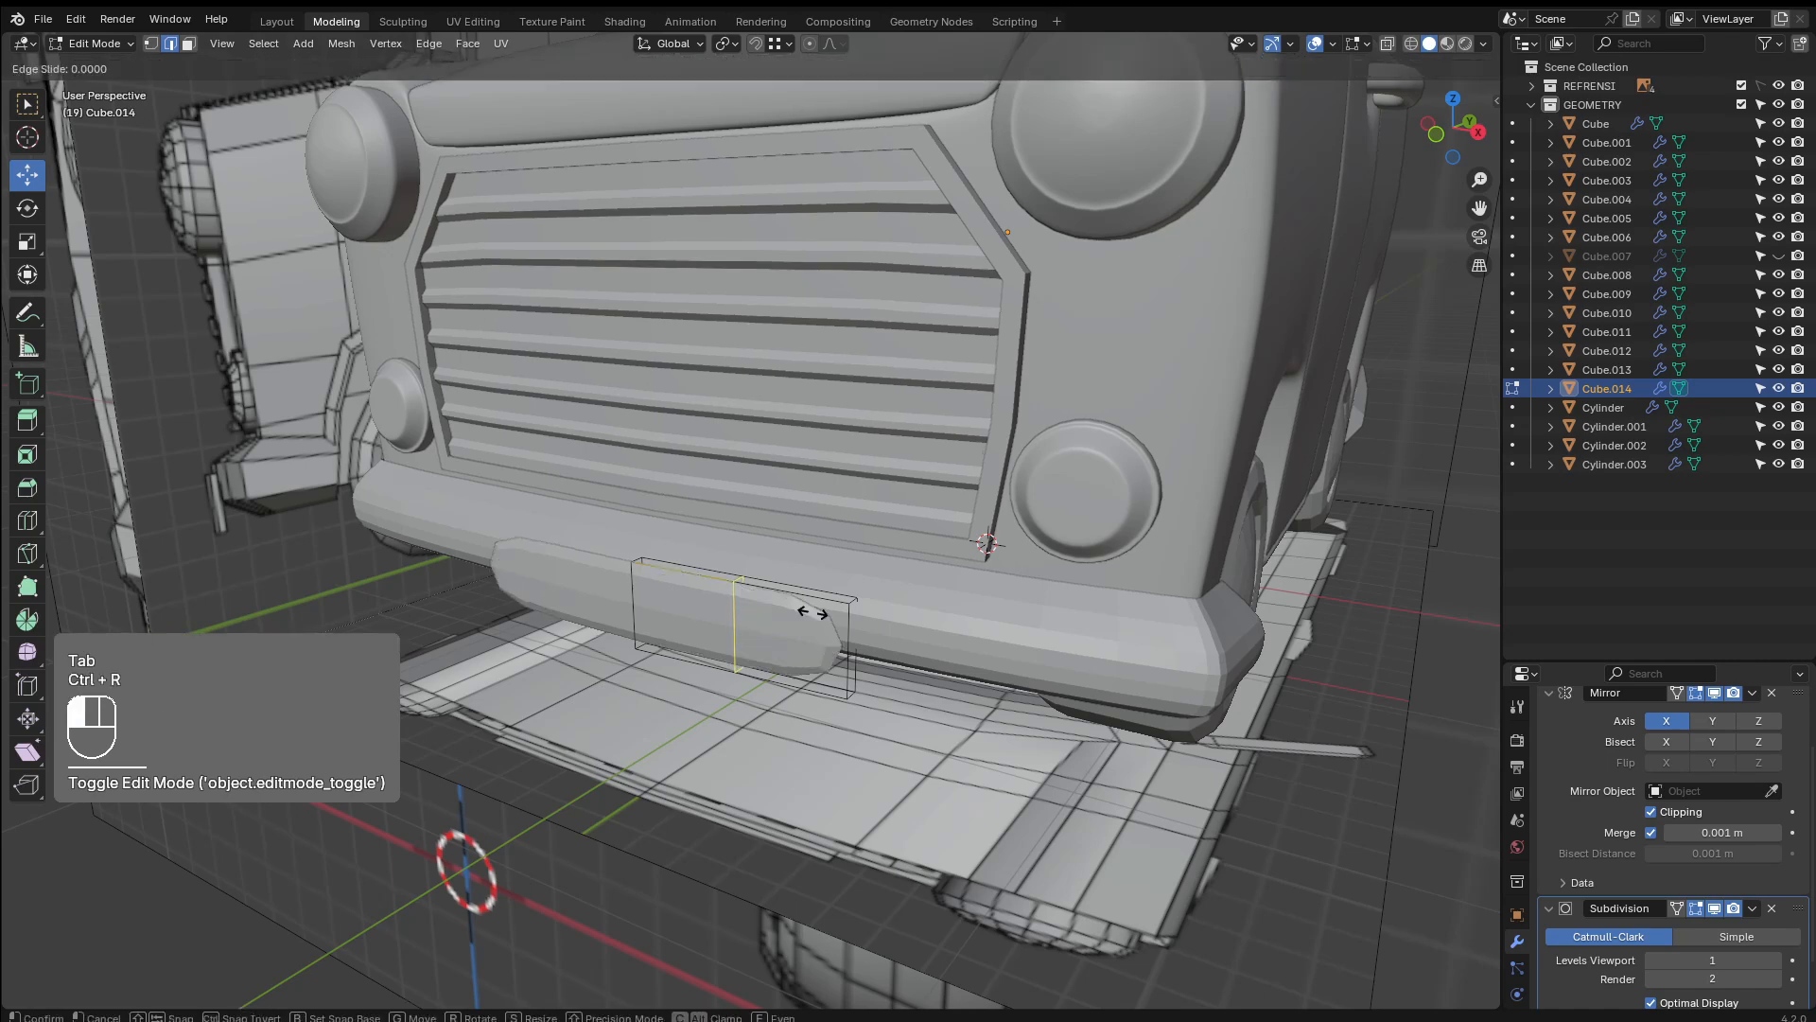
{"action": "left_click", "coordinate": [906, 642]}
{"action": "key", "text": "ctrl+r"}
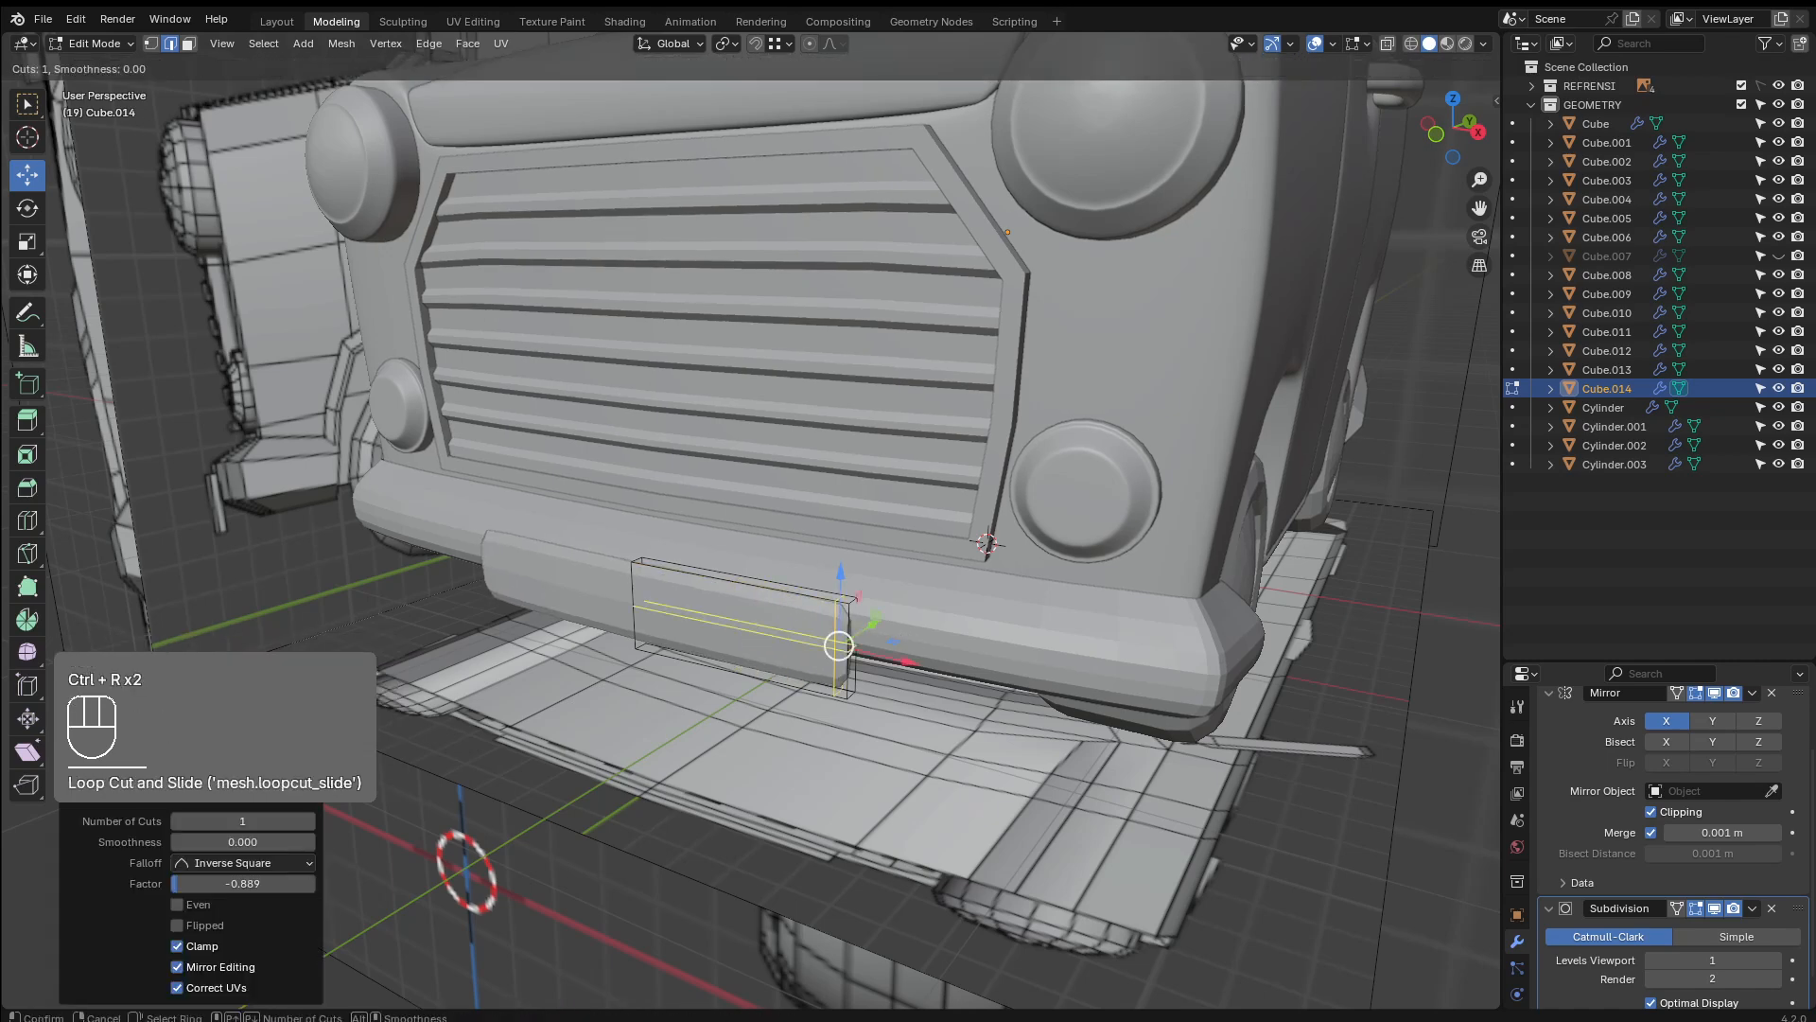
{"action": "left_click", "coordinate": [838, 617]}
{"action": "left_click", "coordinate": [841, 604]}
Add an edge loop near the plate's lower edge, return to Object Mode and deselect the plate
{"action": "key", "text": "ctrl+r"}
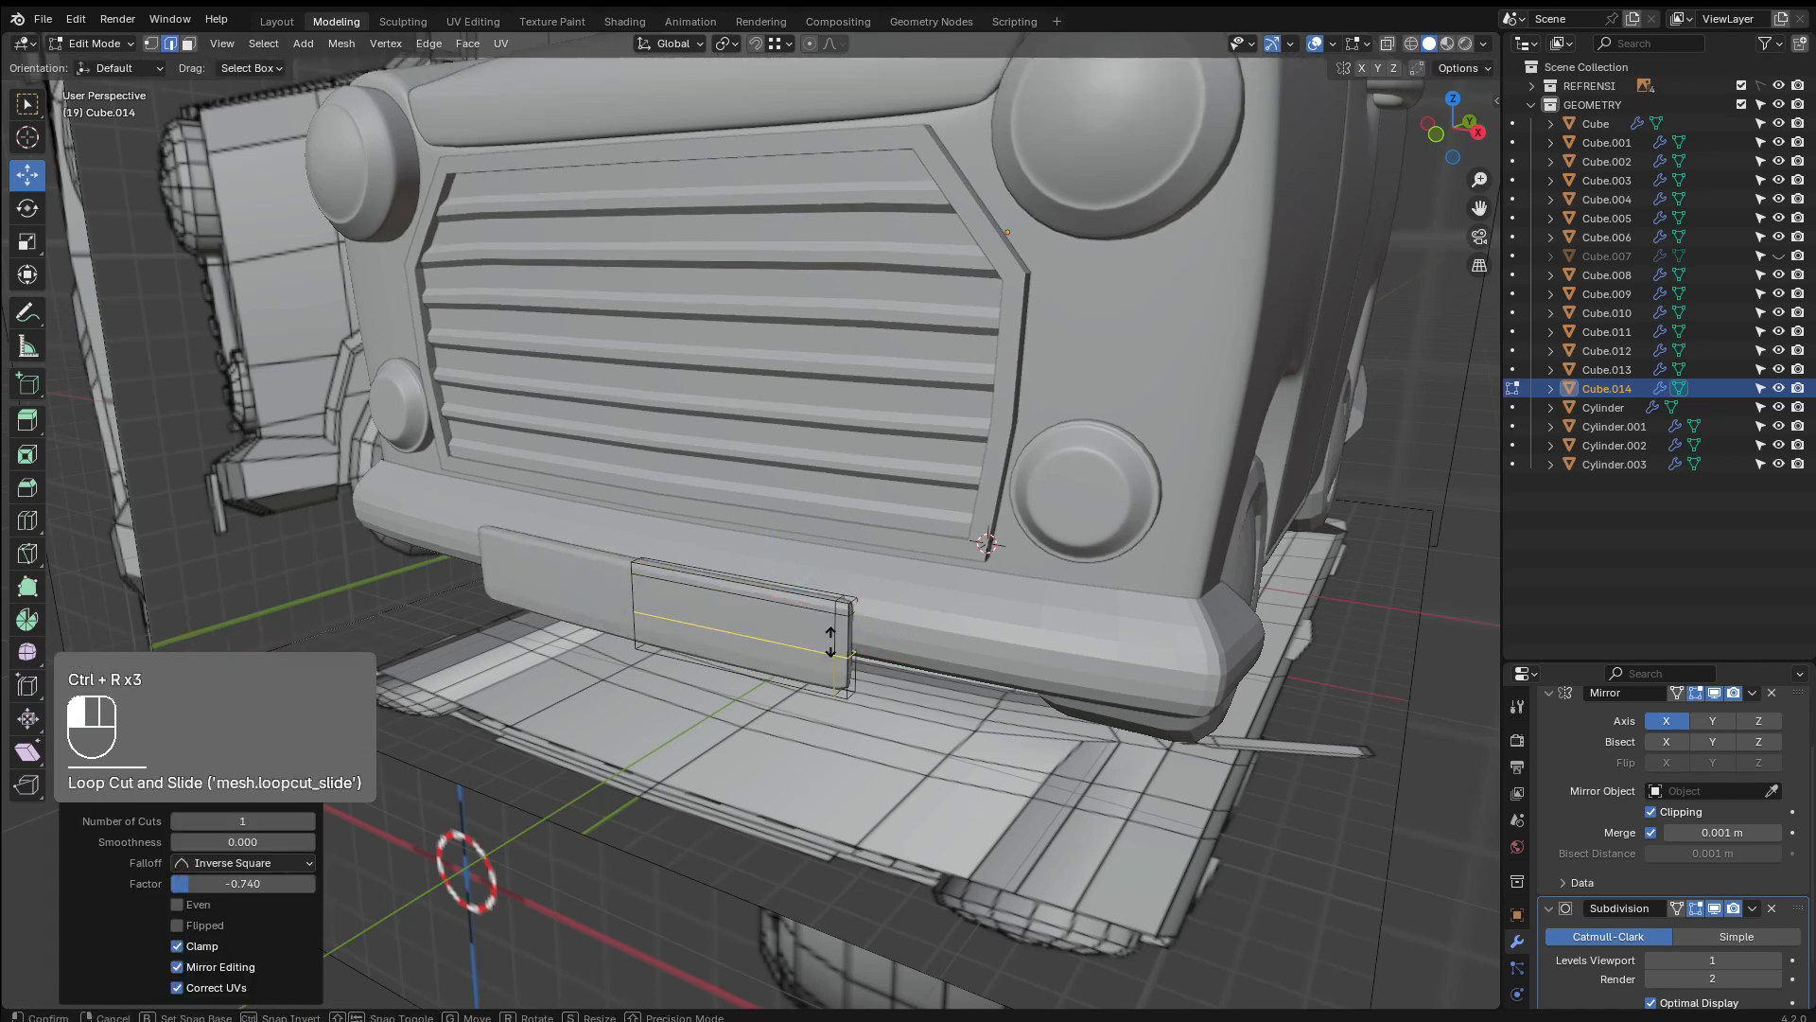
{"action": "left_click", "coordinate": [831, 645]}
{"action": "left_click", "coordinate": [829, 675]}
{"action": "key", "text": "Tab"}
{"action": "scroll", "coordinate": [851, 698], "scroll_direction": "down", "scroll_amount": 1}
{"action": "left_click", "coordinate": [786, 643]}
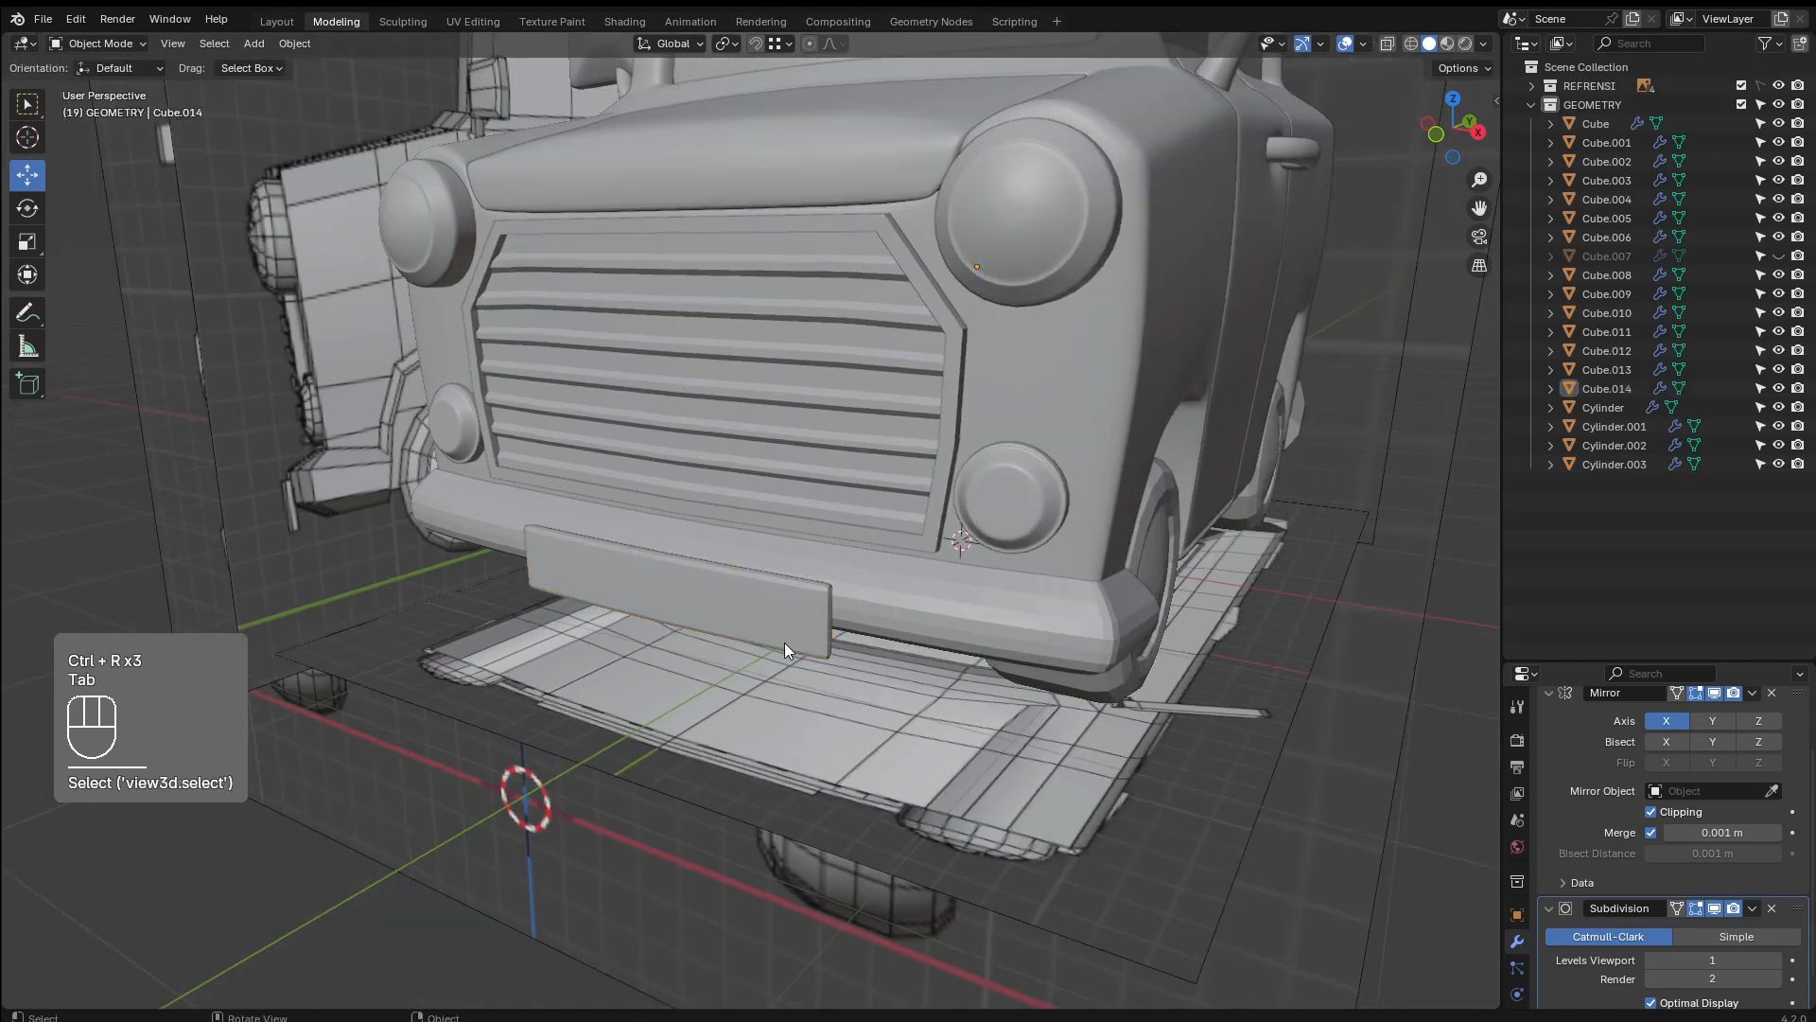
Apply Shade Auto Smooth with a 30° angle to the front bumper
{"action": "scroll", "coordinate": [787, 645], "scroll_direction": "down", "scroll_amount": 2}
{"action": "mouse_move", "coordinate": [791, 649]}
{"action": "middle_mouse_down"}
{"action": "mouse_move", "coordinate": [828, 635]}
{"action": "mouse_move", "coordinate": [698, 628]}
{"action": "mouse_move", "coordinate": [731, 581]}
{"action": "mouse_move", "coordinate": [776, 624]}
{"action": "middle_mouse_up"}
{"action": "scroll", "coordinate": [827, 634], "scroll_direction": "up", "scroll_amount": 5}
{"action": "left_click", "coordinate": [785, 626]}
{"action": "right_click", "coordinate": [785, 626]}
{"action": "left_click", "coordinate": [785, 624]}
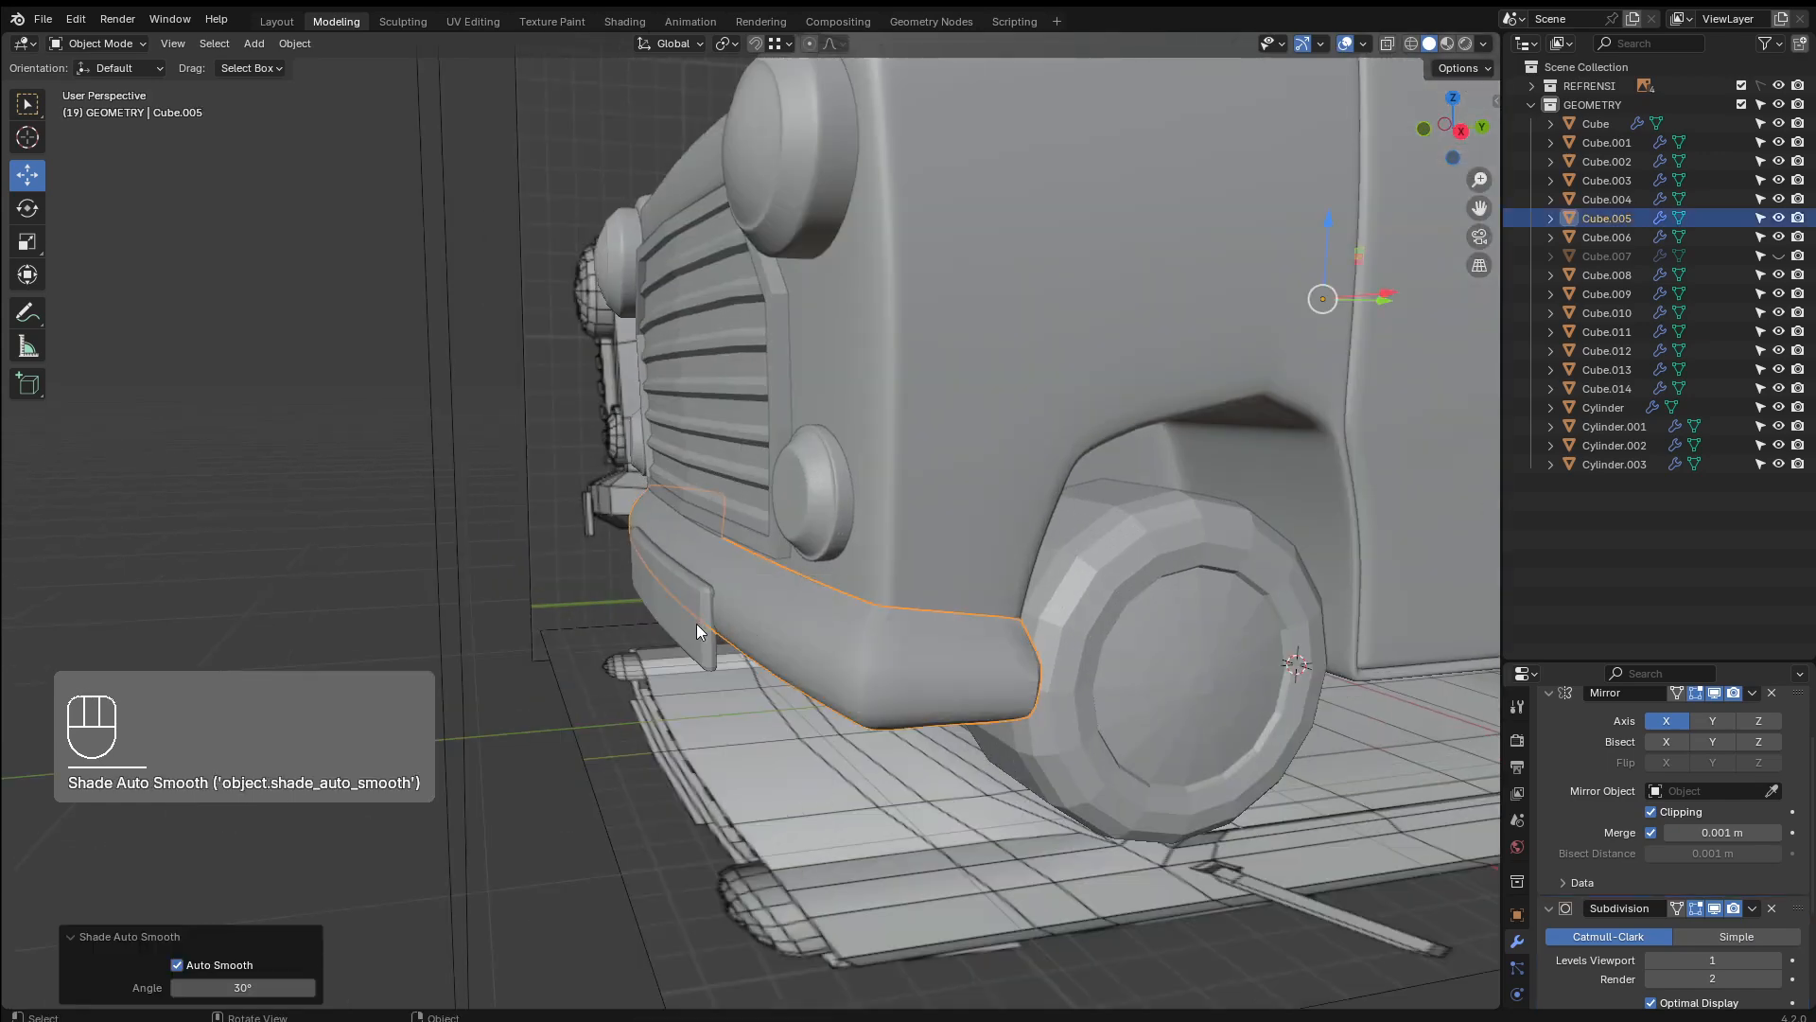
Apply Shade Smooth to the front license plate
{"action": "left_click", "coordinate": [696, 622]}
{"action": "right_click", "coordinate": [696, 622]}
{"action": "left_click", "coordinate": [682, 611]}
{"action": "middle_click_drag", "start_coordinate": [734, 633], "coordinate": [993, 683]}
Set the viewport level of the grille frame's Subdivision Surface modifier to 1
{"action": "left_click", "coordinate": [940, 434]}
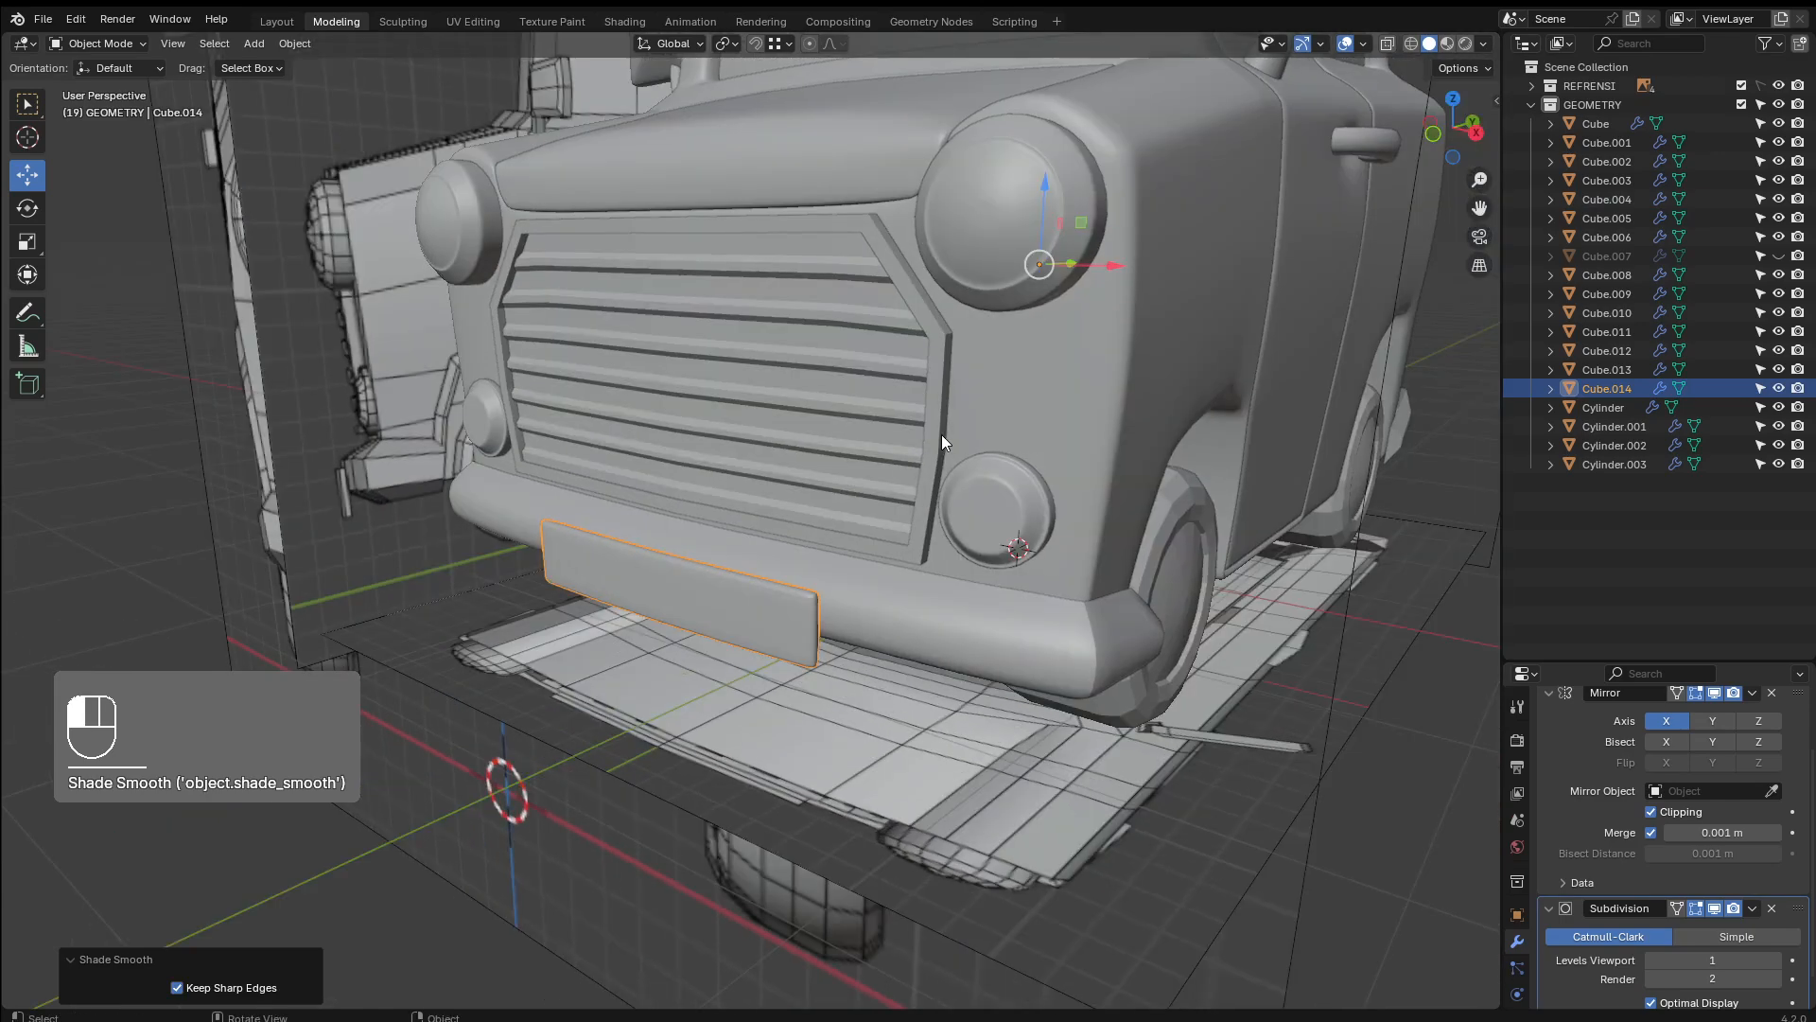
{"action": "middle_click_drag", "start_coordinate": [934, 543], "coordinate": [938, 710], "text": "shift"}
{"action": "scroll", "coordinate": [832, 462], "scroll_direction": "up", "scroll_amount": 3}
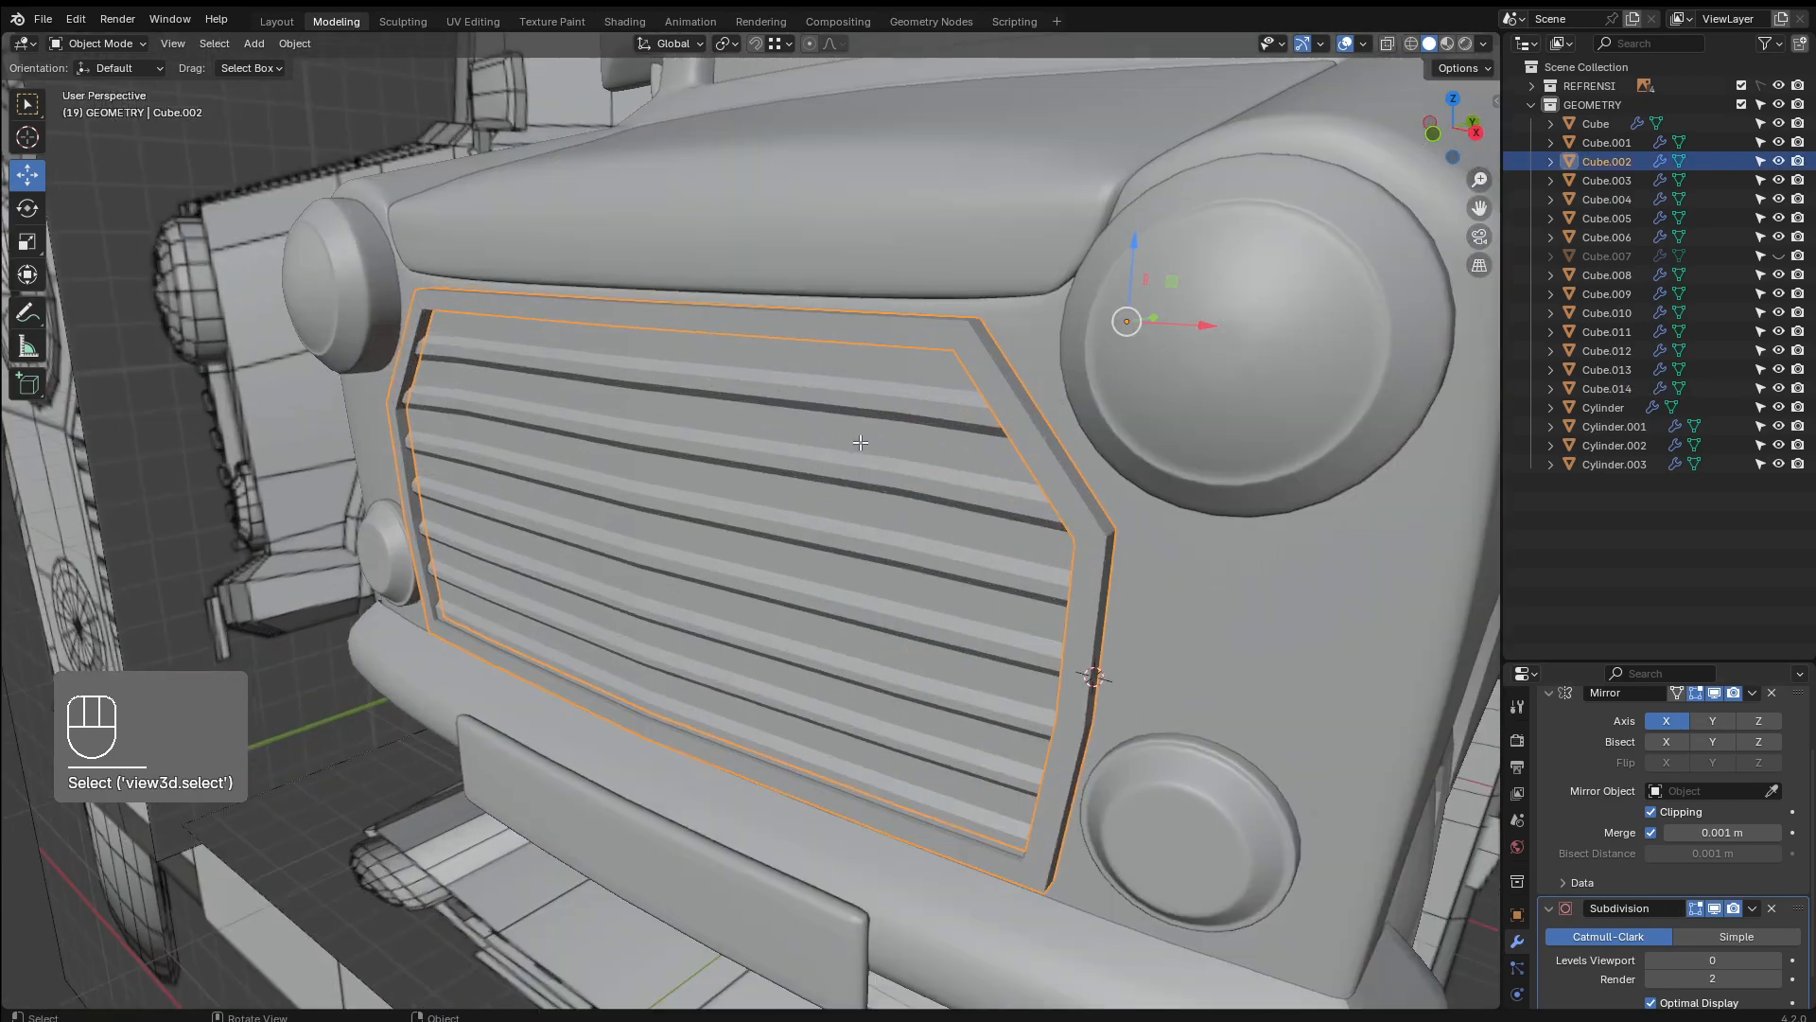
{"action": "key", "text": "Tab"}
{"action": "key", "text": "Tab"}
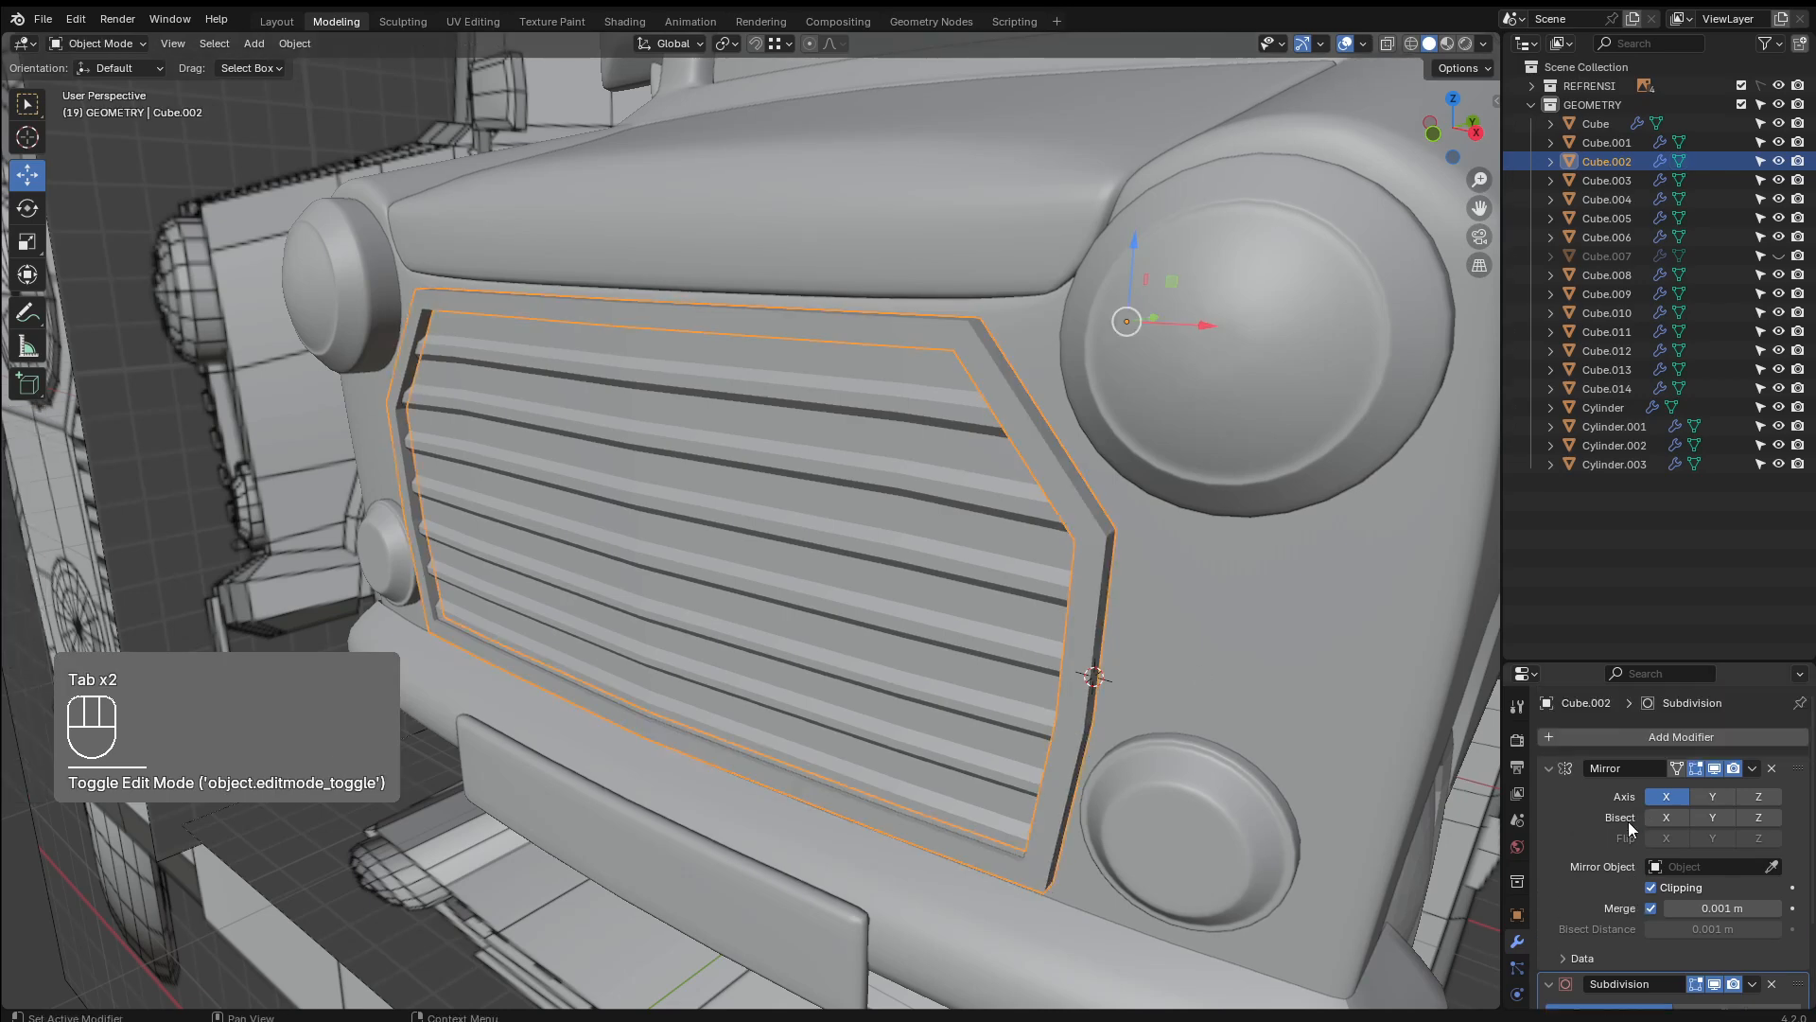
{"action": "left_click", "coordinate": [1778, 961]}
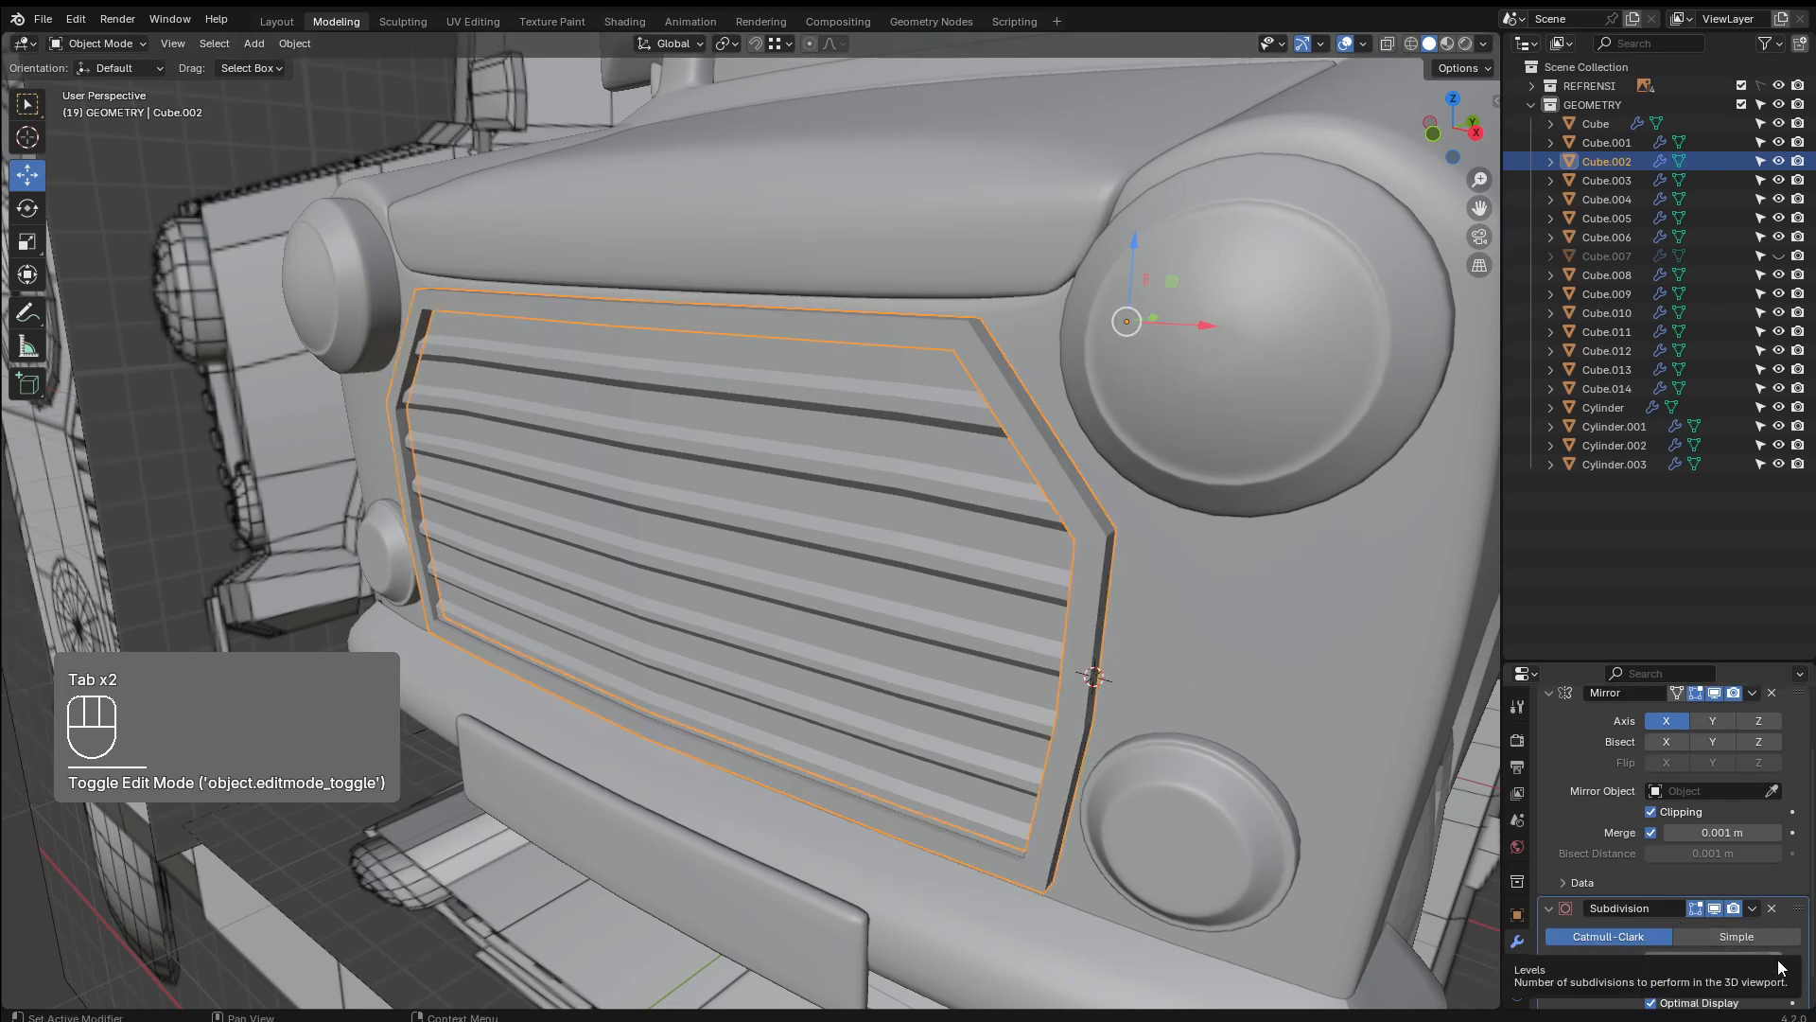
In Edit Mode, add edge loops on both sides of the grille frame's upper corner, at factors of about 0.52 and -0.74
{"action": "middle_click_drag", "start_coordinate": [899, 503], "coordinate": [941, 423]}
{"action": "key", "text": "Tab"}
{"action": "key", "text": "ctrl+r"}
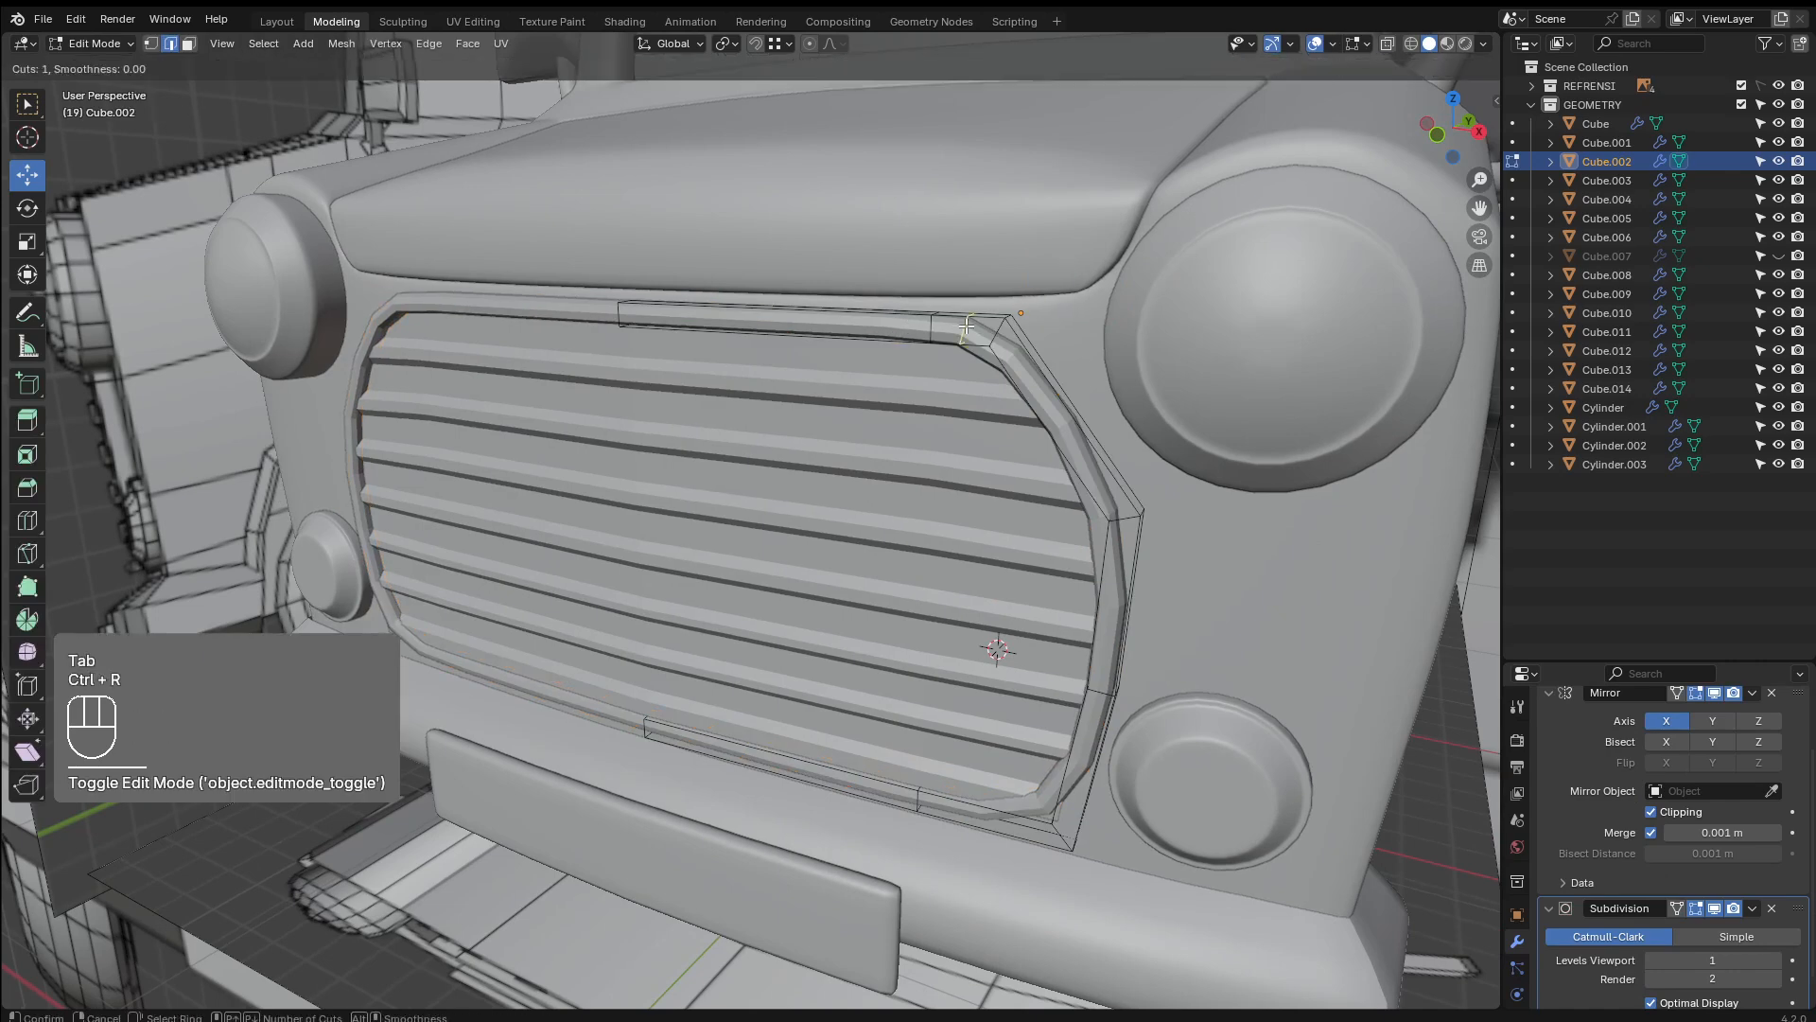
{"action": "left_click", "coordinate": [970, 325]}
{"action": "left_click", "coordinate": [987, 331]}
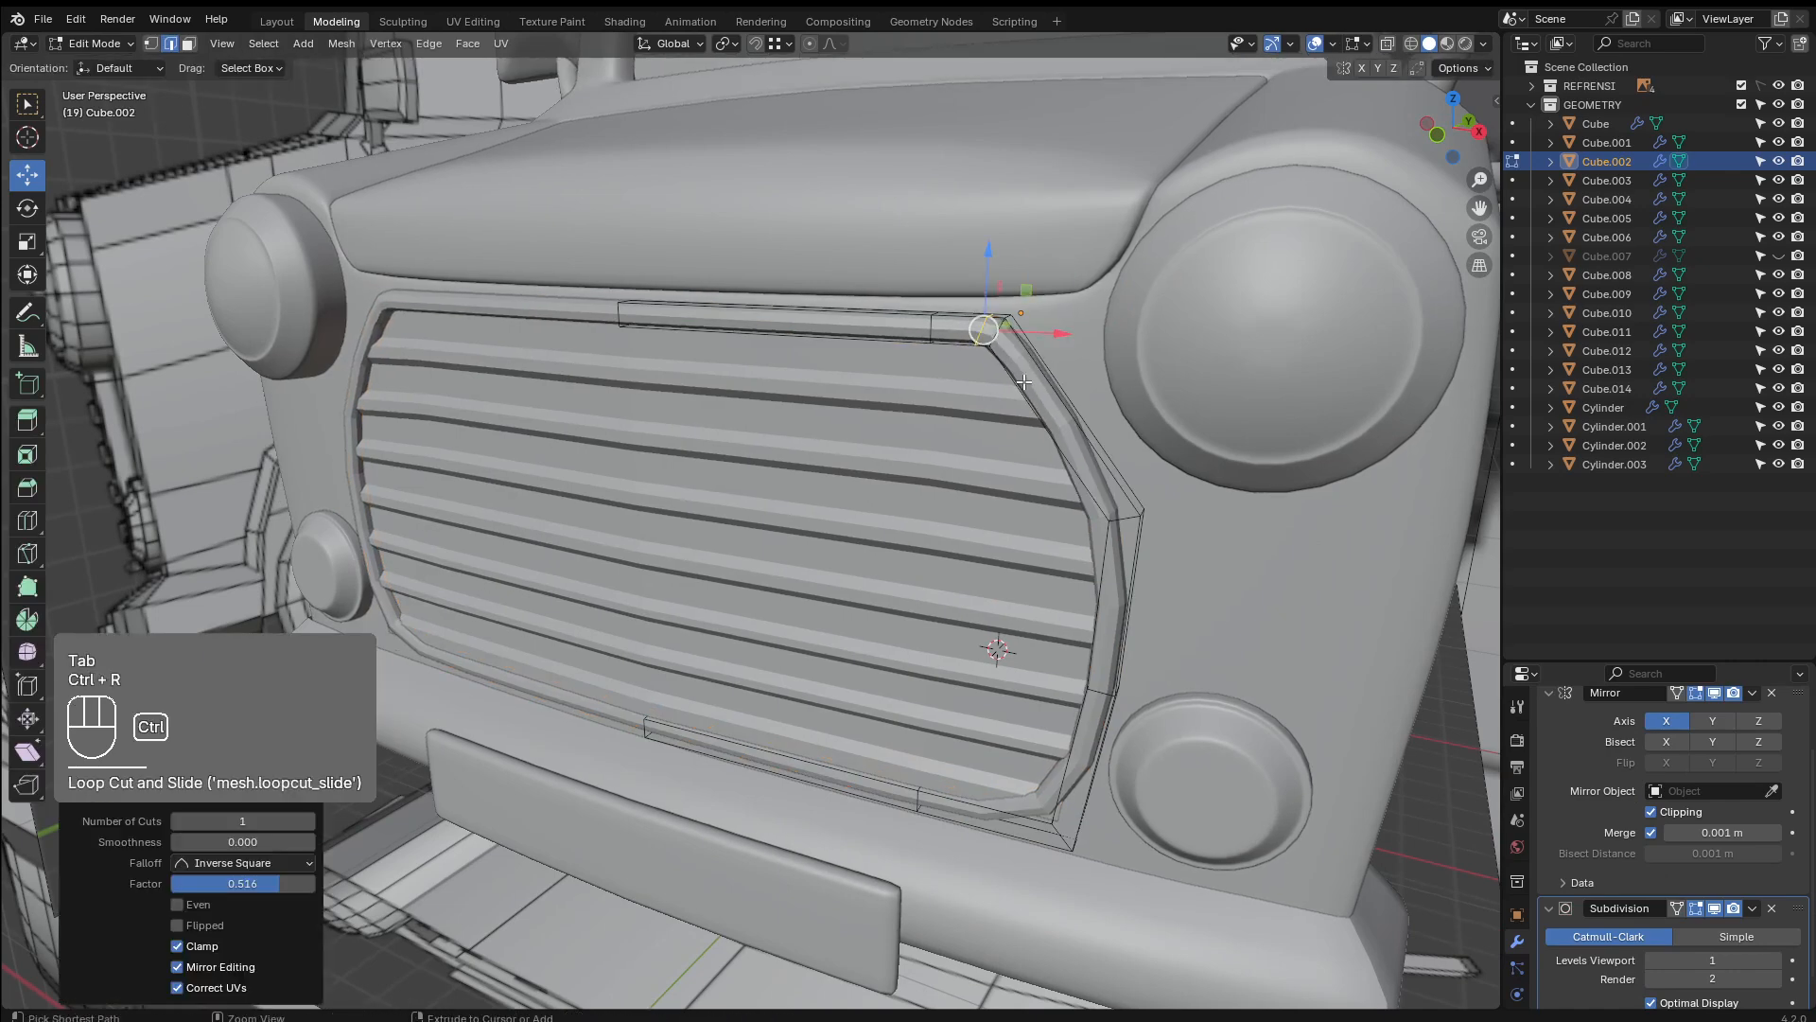
{"action": "key", "text": "ctrl+r"}
{"action": "left_click", "coordinate": [1041, 398]}
{"action": "left_click", "coordinate": [1074, 458]}
Add edge loops above and below the grille frame's outer side corner, at factors of about 0.88 and -0.82
{"action": "key", "text": "ctrl+r"}
{"action": "left_click", "coordinate": [1075, 464]}
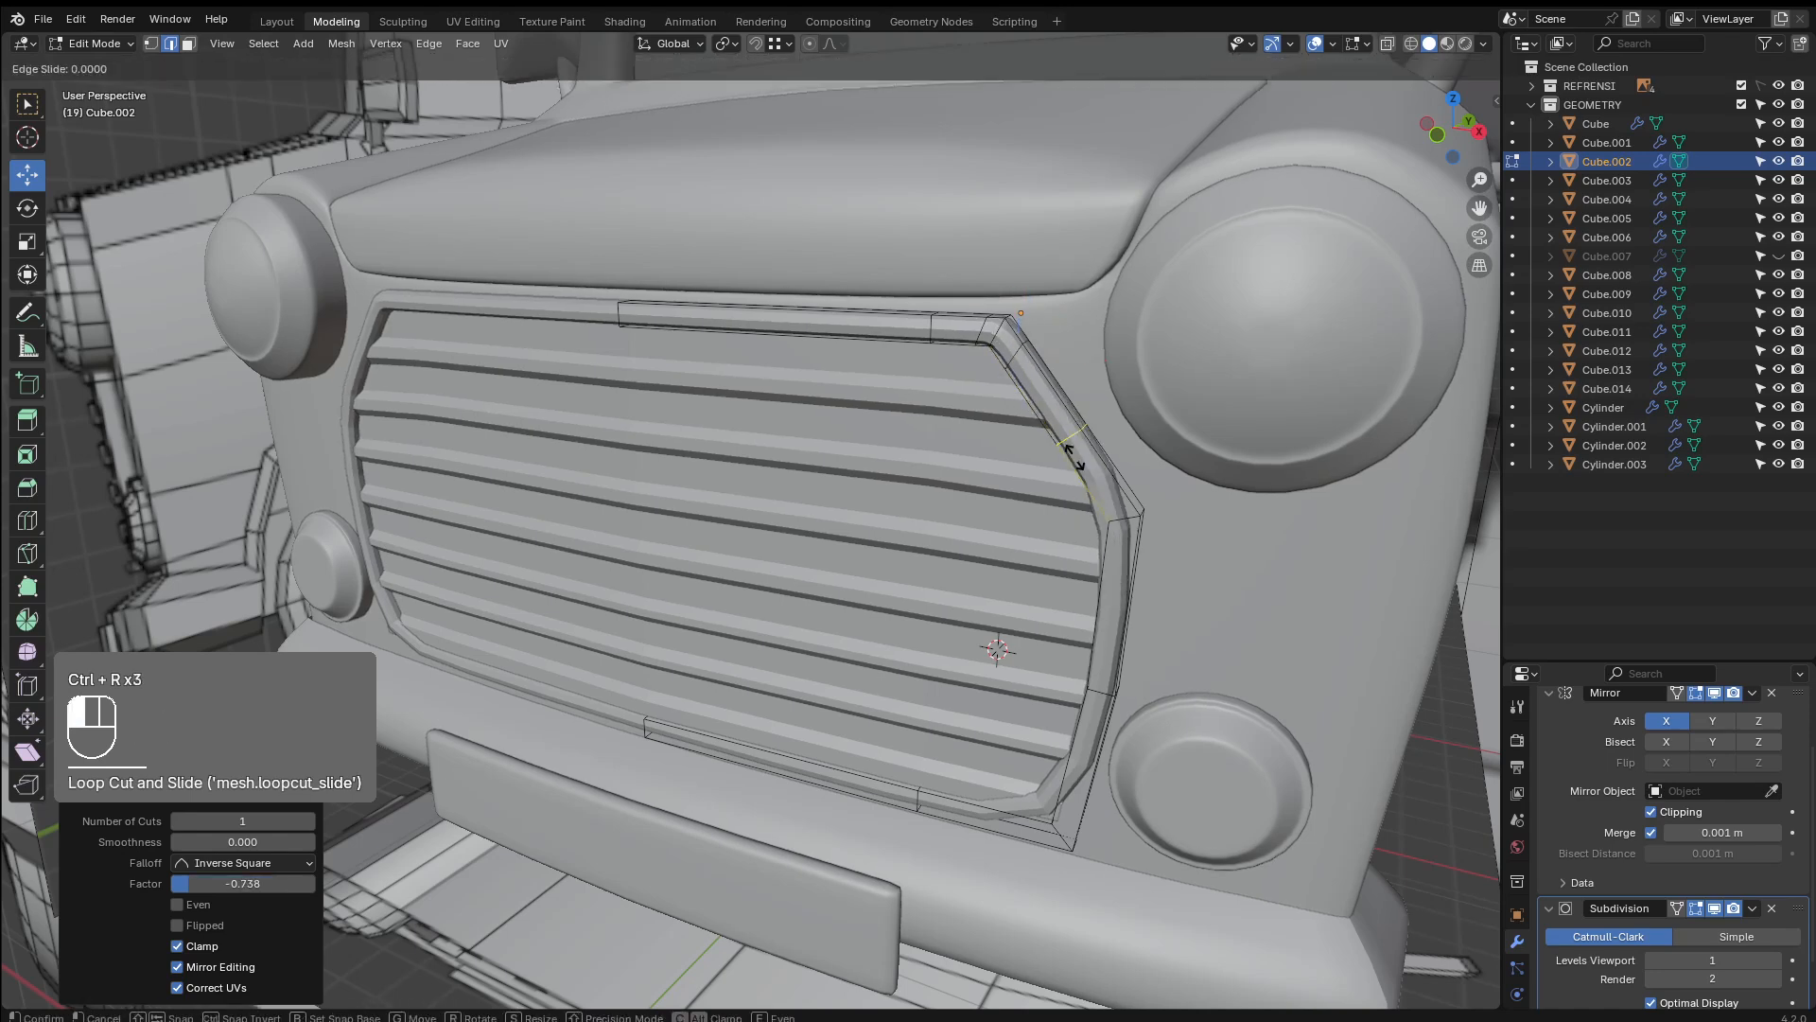
{"action": "left_click", "coordinate": [1117, 526]}
{"action": "key", "text": "ctrl+r"}
{"action": "left_click", "coordinate": [1140, 553]}
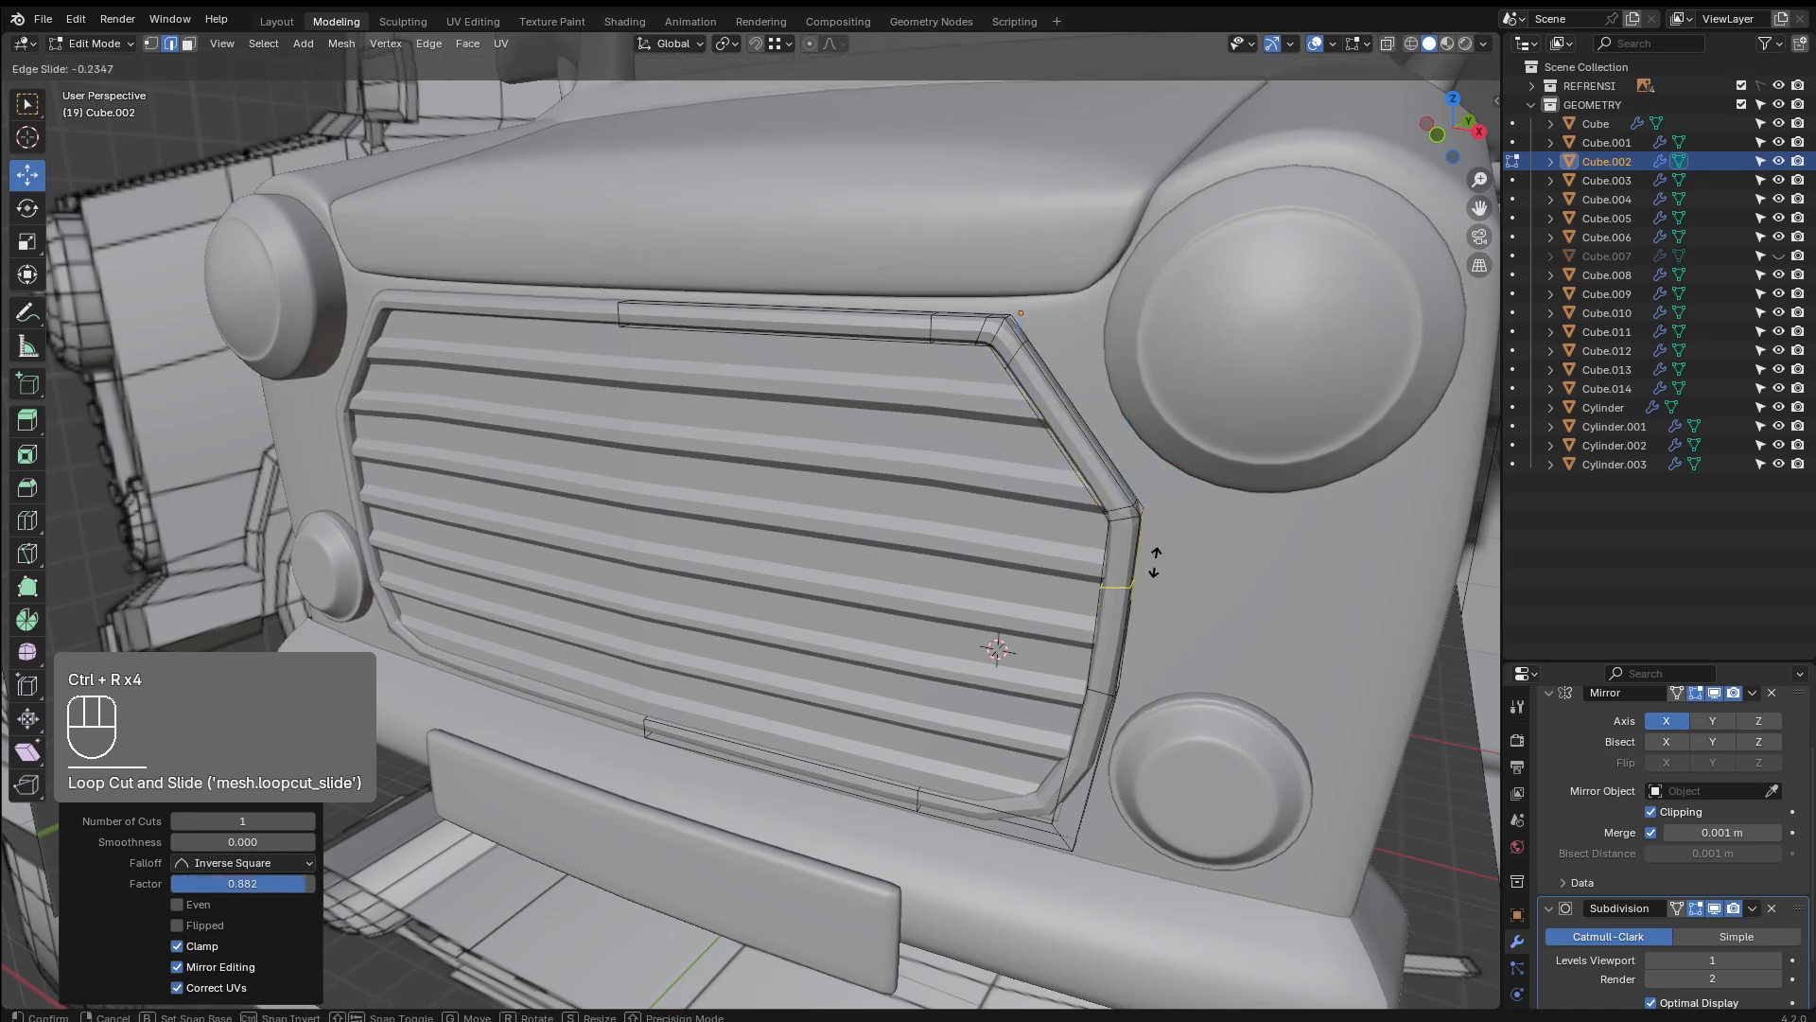
{"action": "left_click", "coordinate": [1162, 528]}
Add edge loops on both sides of the grille frame's lower corner, the side one at a factor of about 0.72, and return to Object Mode
{"action": "key", "text": "ctrl+r"}
{"action": "left_click", "coordinate": [1086, 797]}
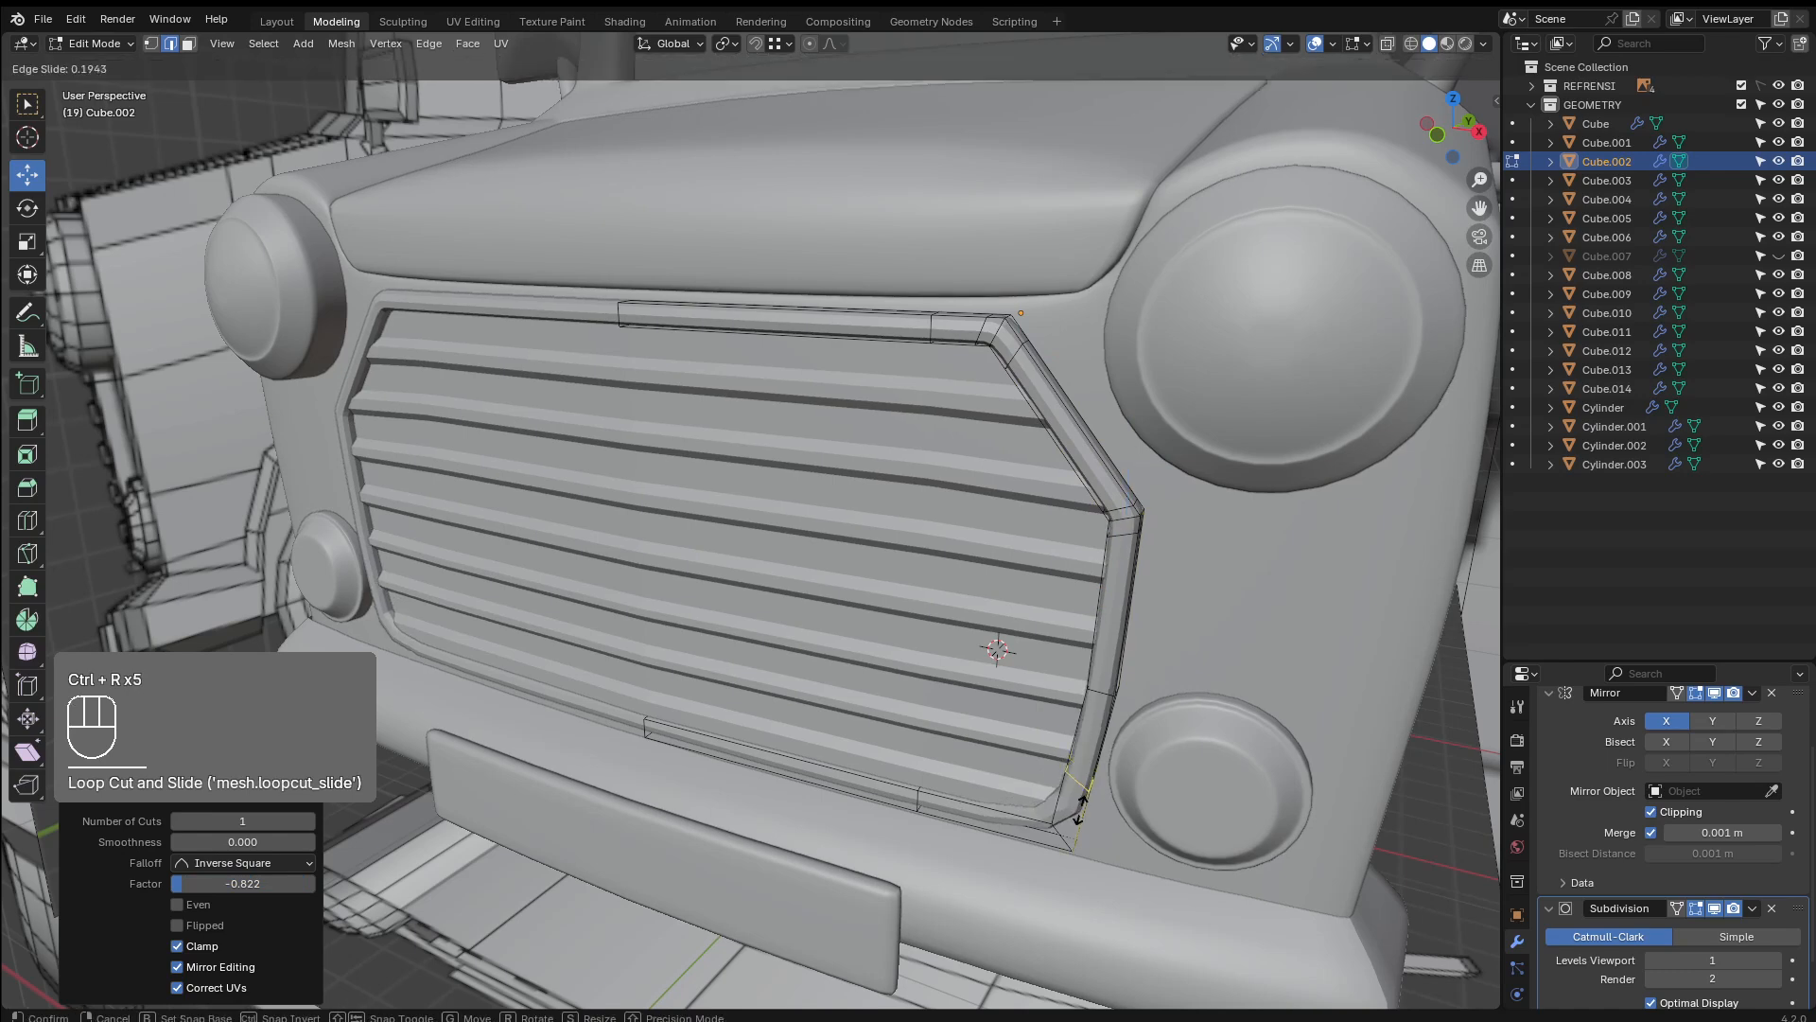
{"action": "left_click", "coordinate": [1028, 839]}
{"action": "key", "text": "ctrl+r"}
{"action": "left_click", "coordinate": [1017, 828]}
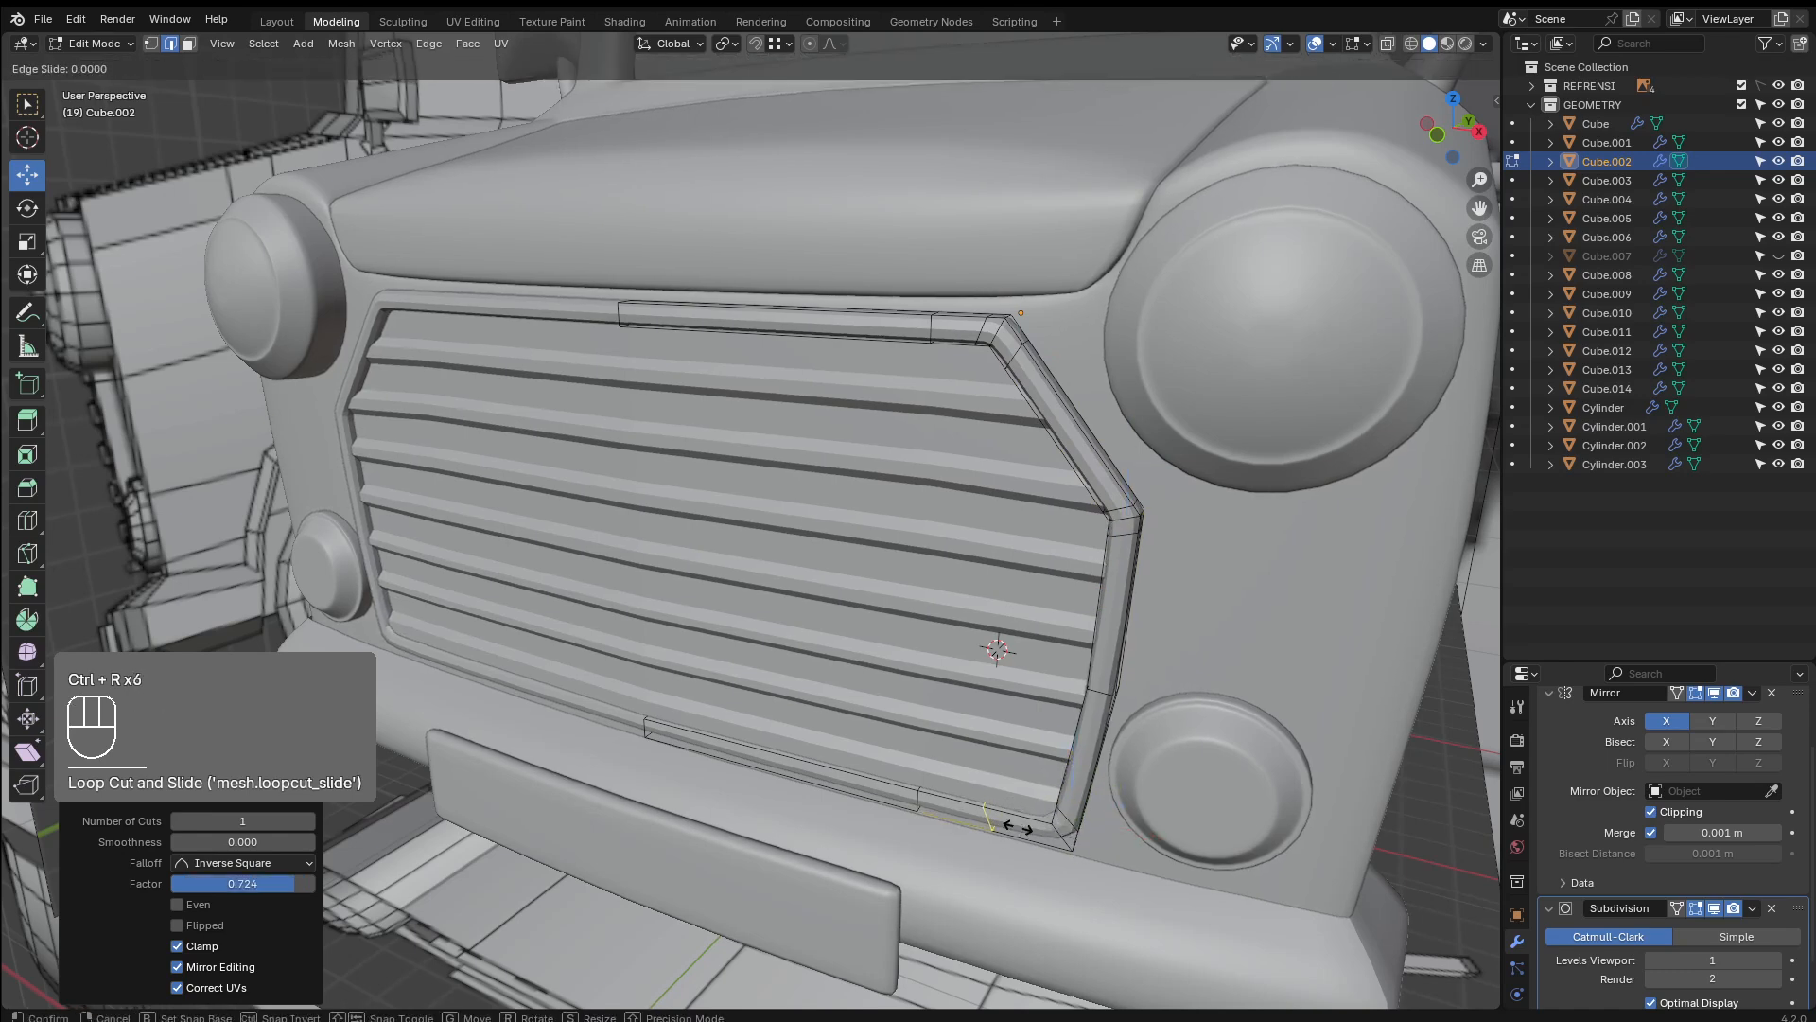
{"action": "left_click", "coordinate": [1064, 841]}
{"action": "key", "text": "Tab"}
Select the slatted grille insert, isolate it in local view and enter Edit Mode
{"action": "left_click", "coordinate": [929, 776]}
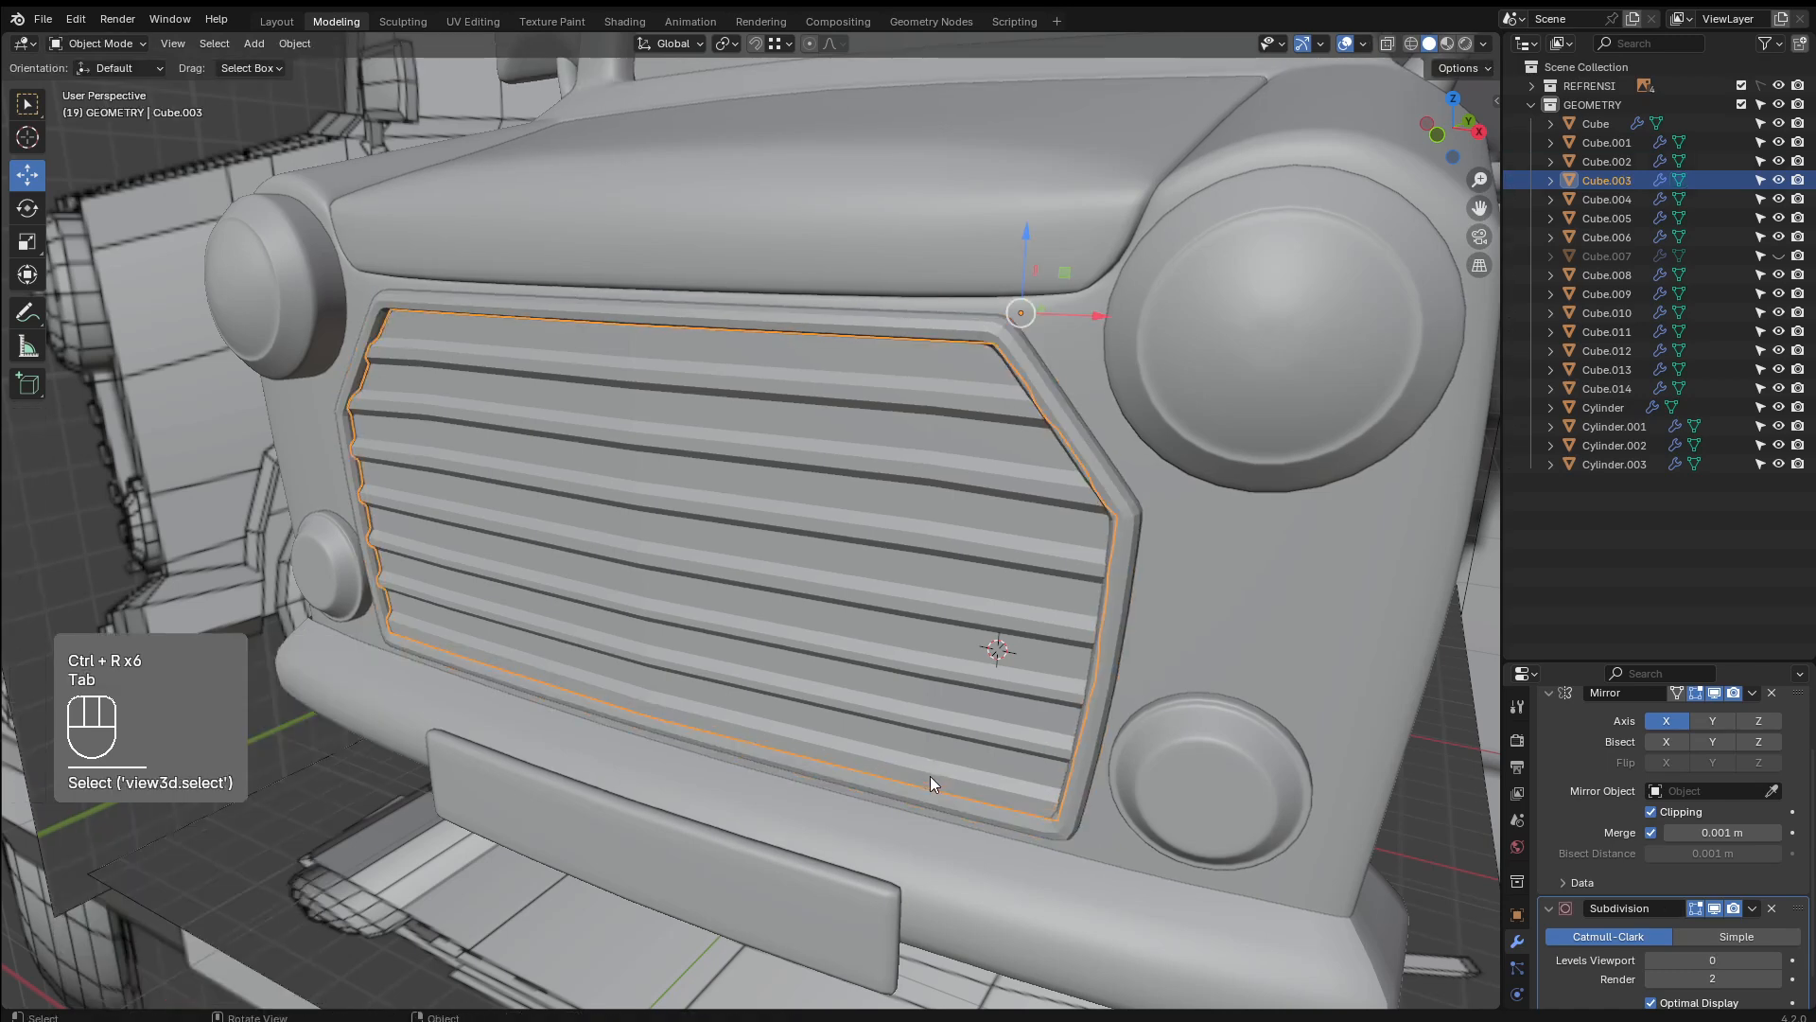
{"action": "key", "text": "Tab"}
{"action": "key", "text": "Tab"}
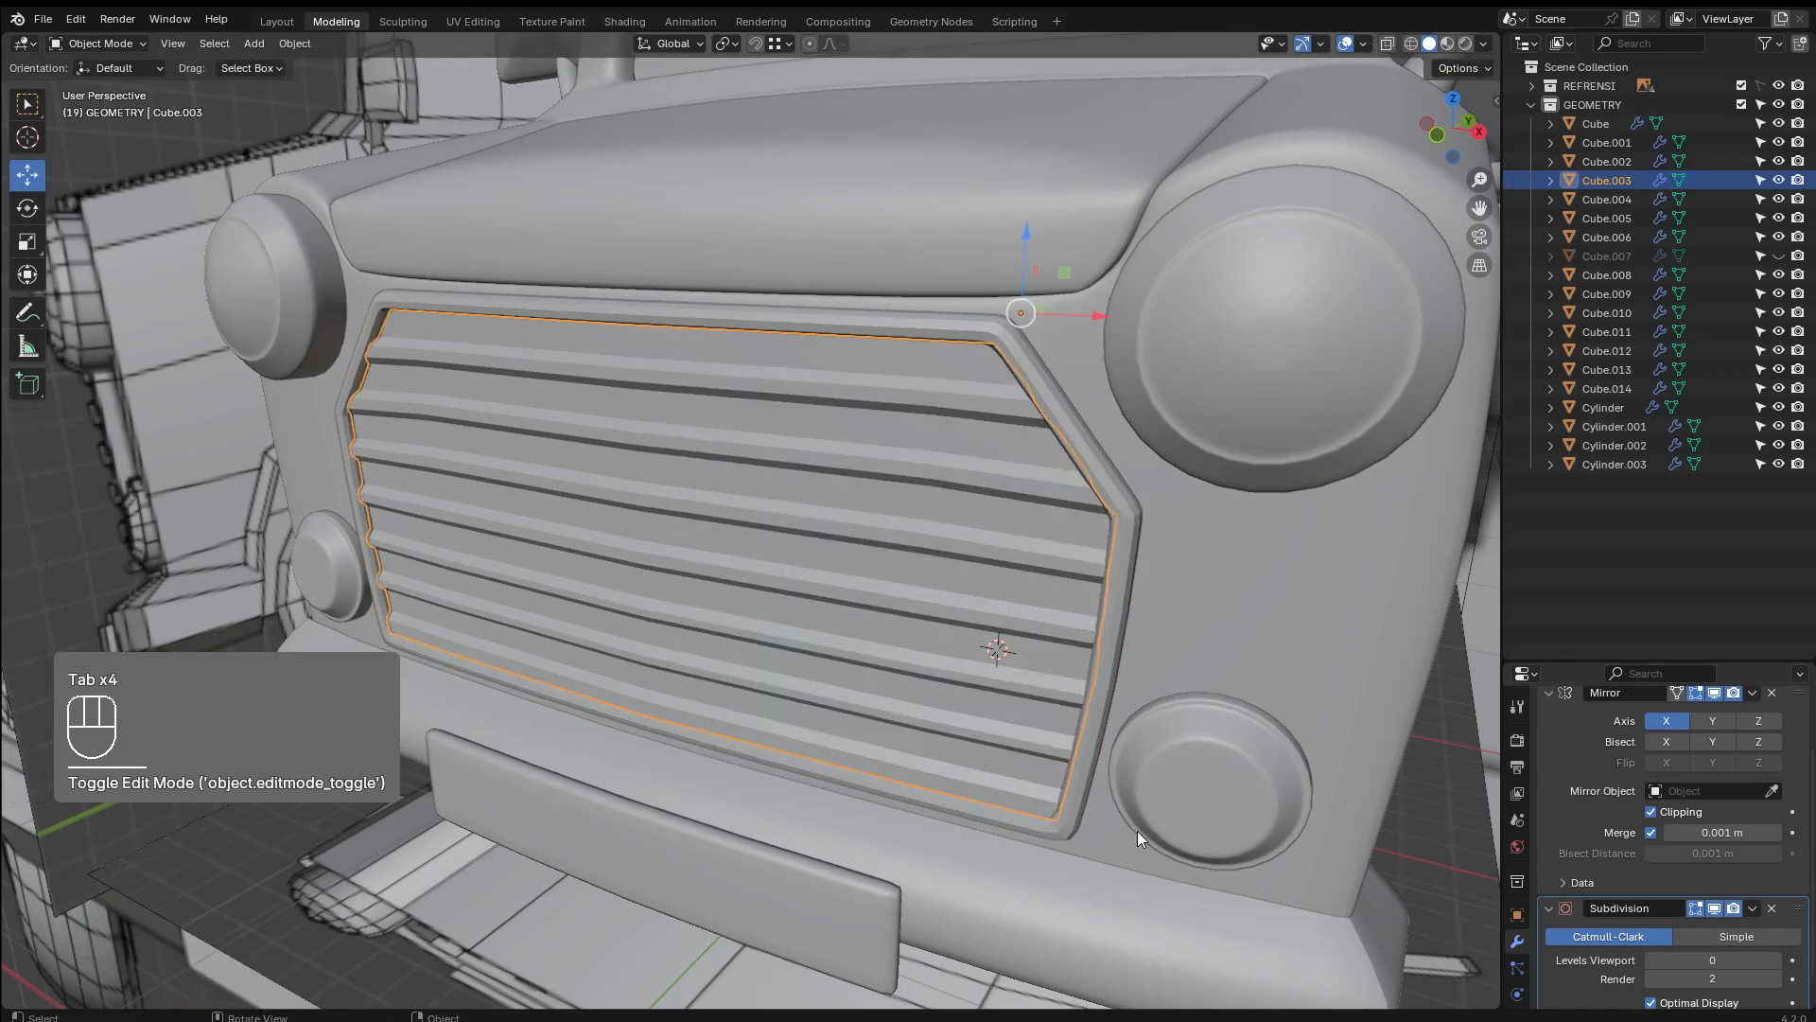
{"action": "key", "text": "Tab"}
{"action": "key", "text": "Tab"}
{"action": "key", "text": "slash"}
{"action": "key", "text": "Tab"}
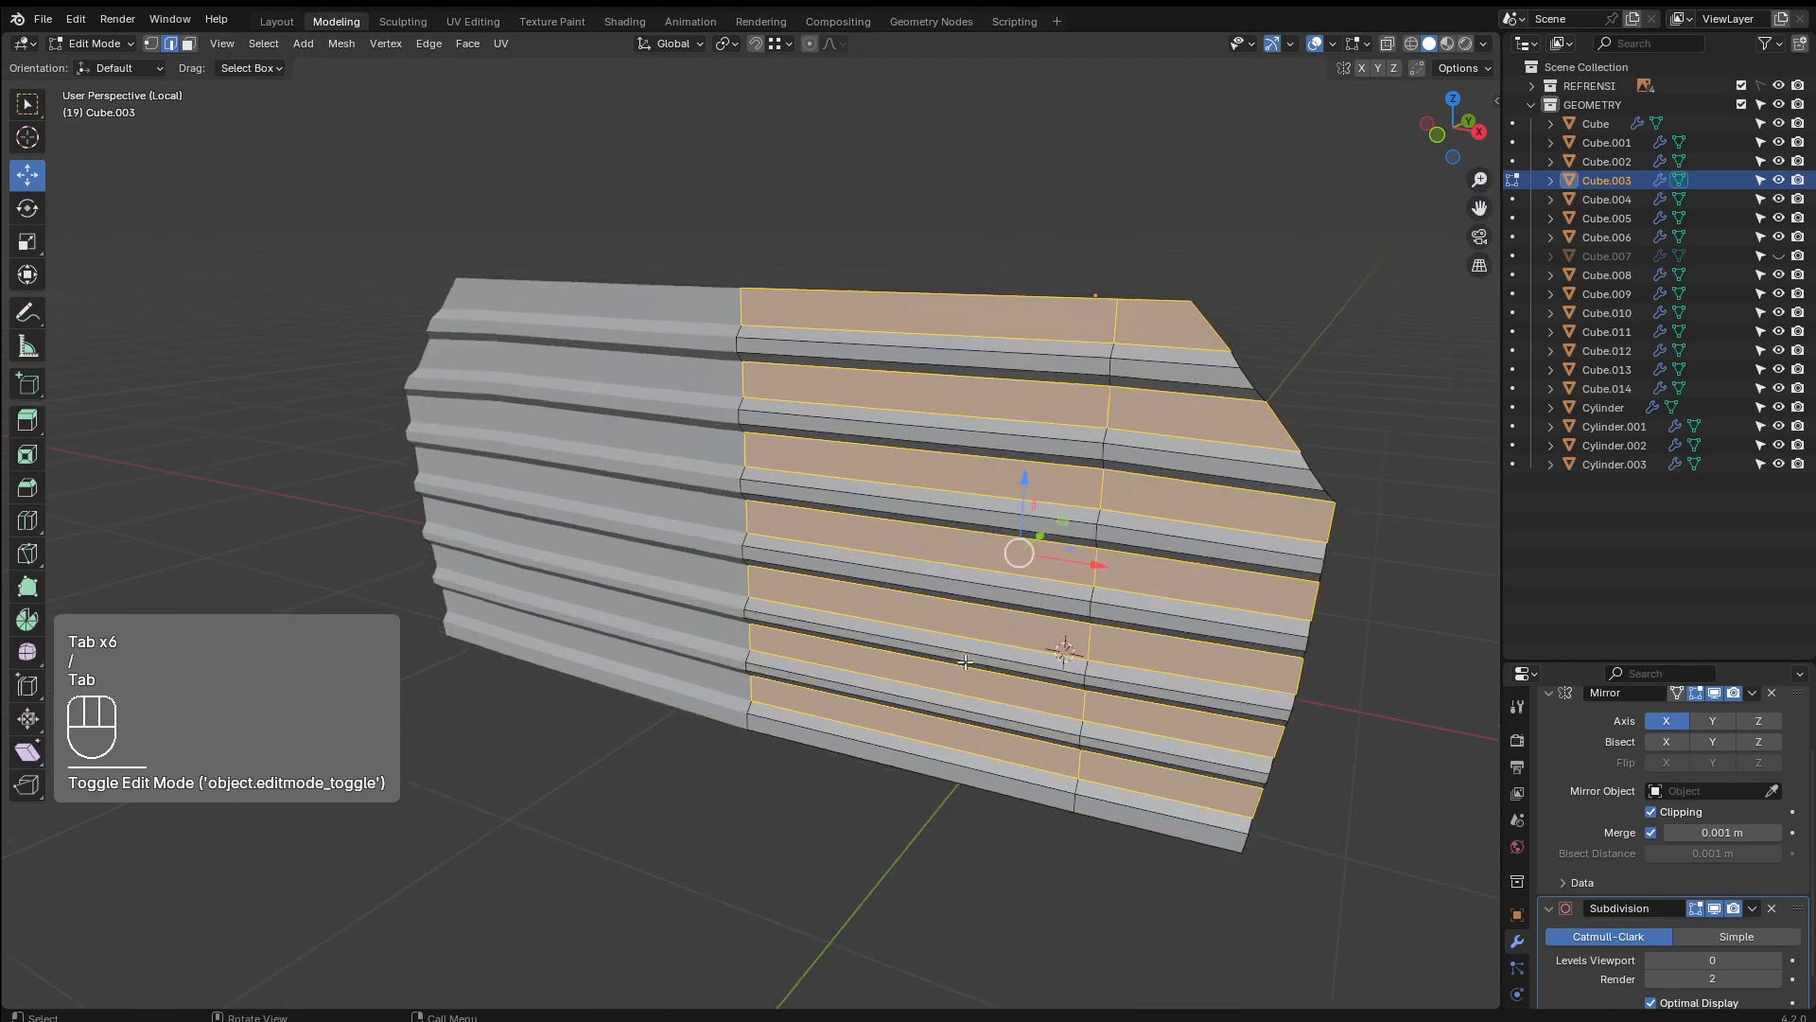
In edge select mode, select the horizontal edge loops along the ridges of the lower grille slats
{"action": "middle_click_drag", "start_coordinate": [967, 651], "coordinate": [885, 776]}
{"action": "scroll", "coordinate": [908, 644], "scroll_direction": "up", "scroll_amount": 1}
{"action": "key", "text": "2"}
{"action": "left_click", "coordinate": [942, 635]}
{"action": "left_click", "coordinate": [943, 634], "text": "alt"}
{"action": "middle_click_drag", "start_coordinate": [988, 534], "coordinate": [1114, 598]}
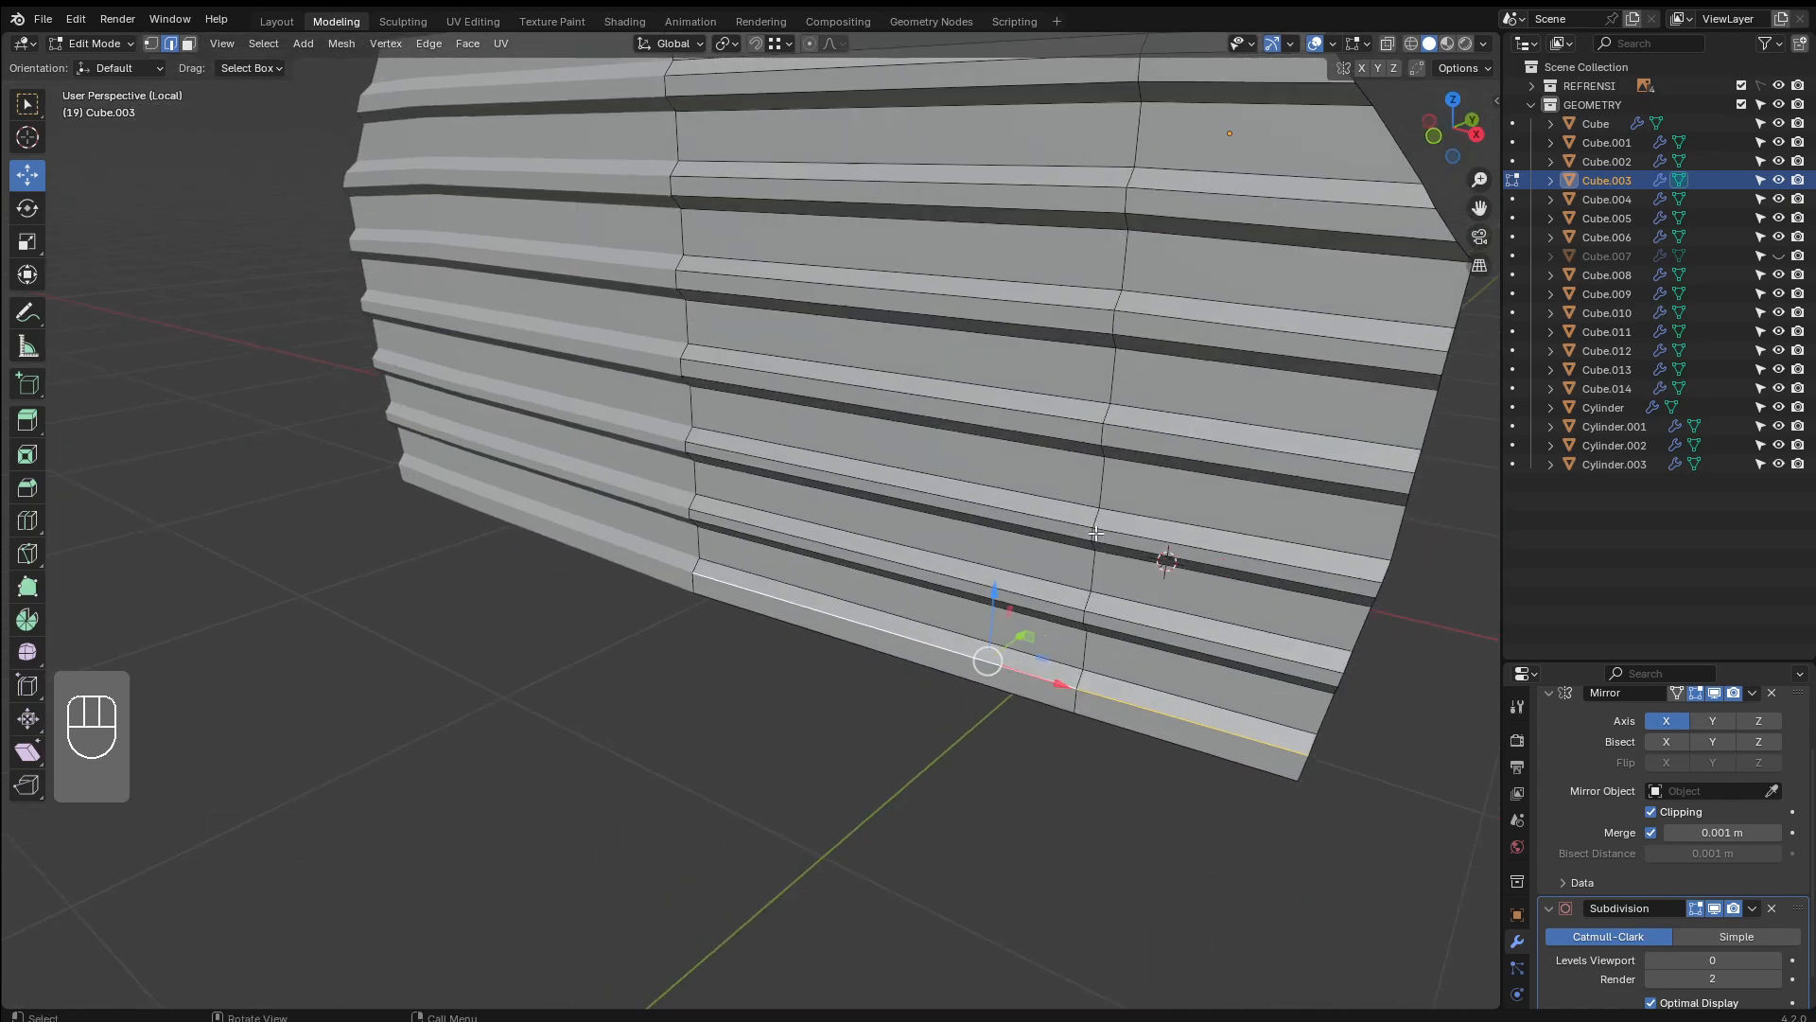
{"action": "middle_click_drag", "start_coordinate": [1096, 533], "coordinate": [1088, 496]}
{"action": "scroll", "coordinate": [913, 625], "scroll_direction": "up", "scroll_amount": 1}
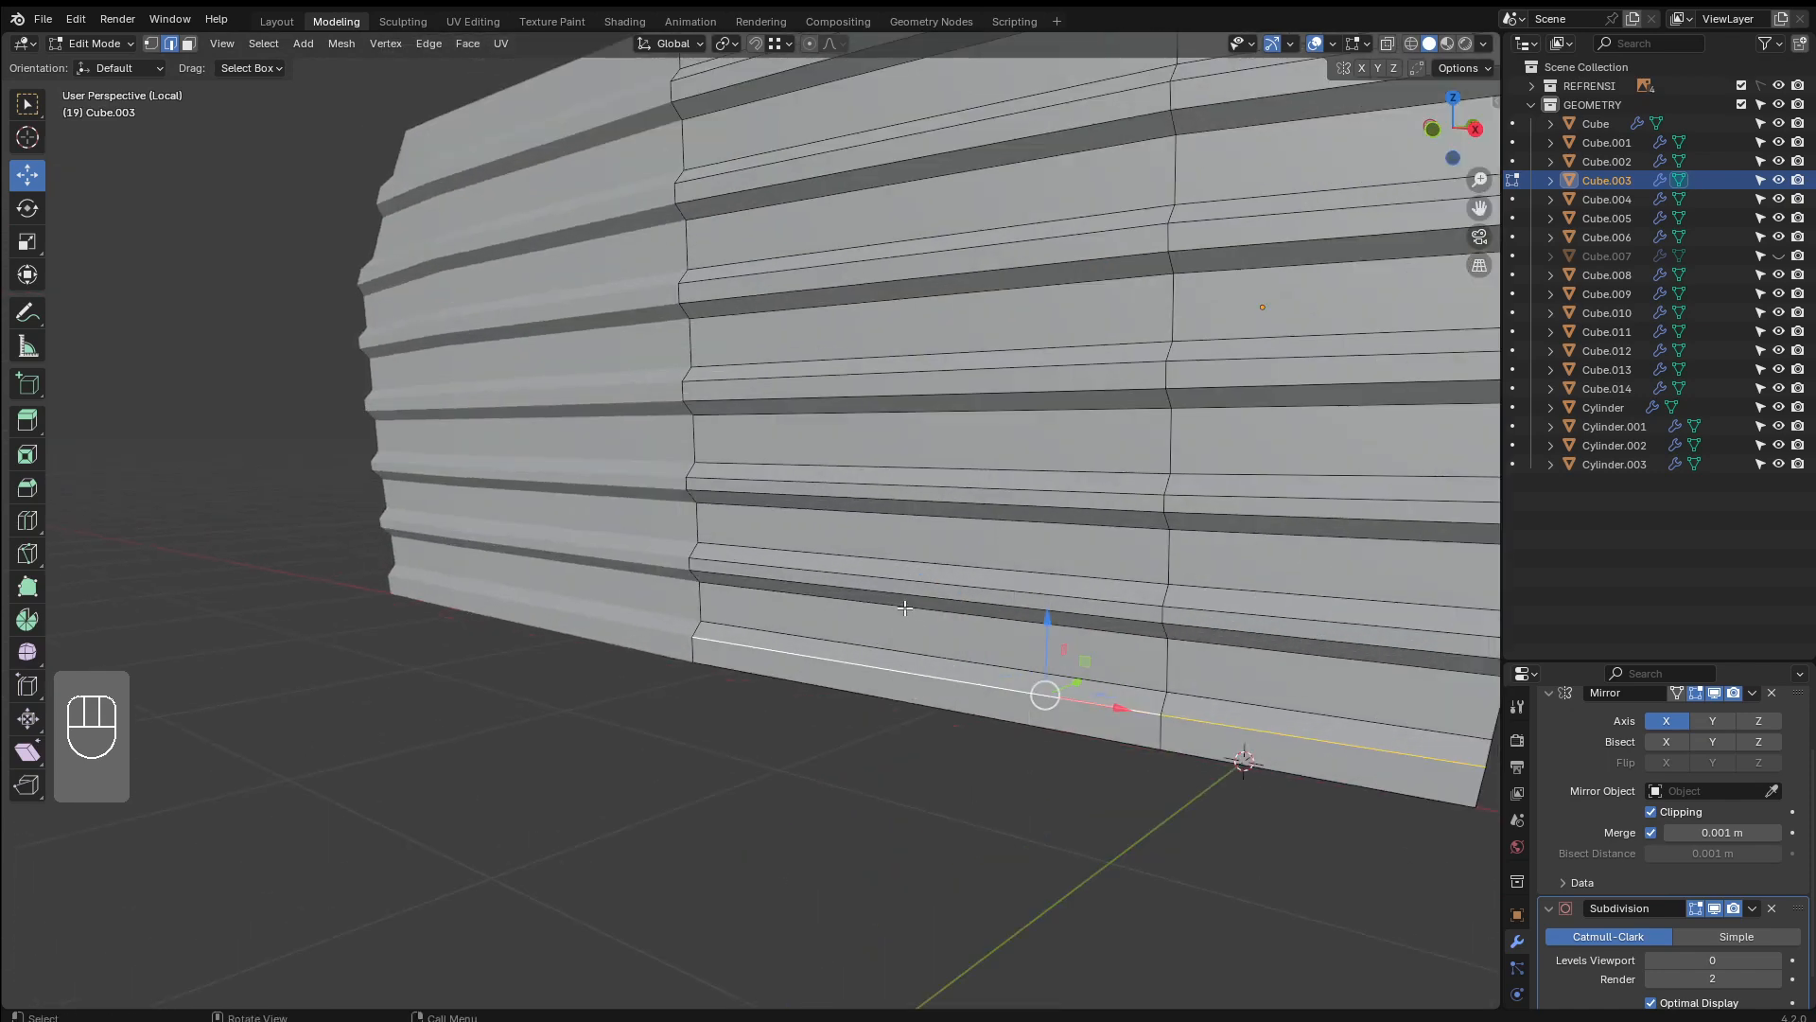
{"action": "scroll", "coordinate": [904, 608], "scroll_direction": "up", "scroll_amount": 1}
{"action": "left_click", "coordinate": [881, 664], "text": "alt"}
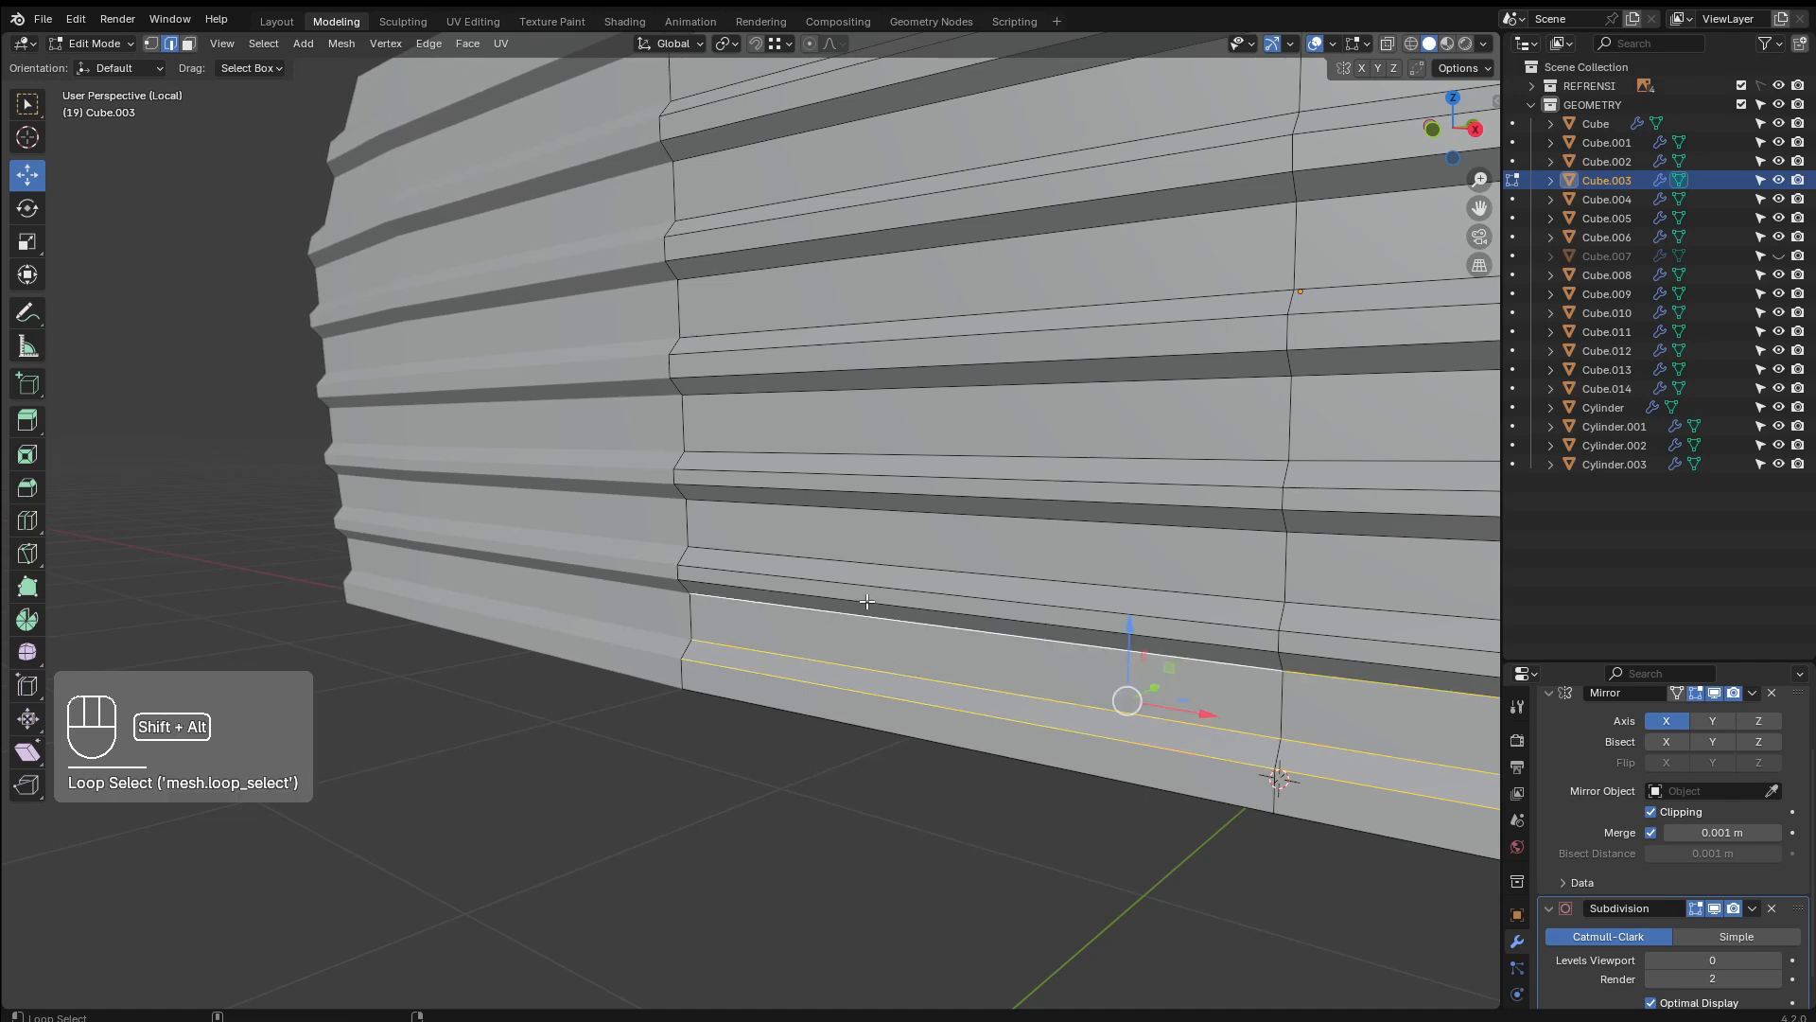
{"action": "left_click", "coordinate": [865, 566], "text": "alt+shift"}
{"action": "left_click", "coordinate": [864, 500], "text": "alt+shift"}
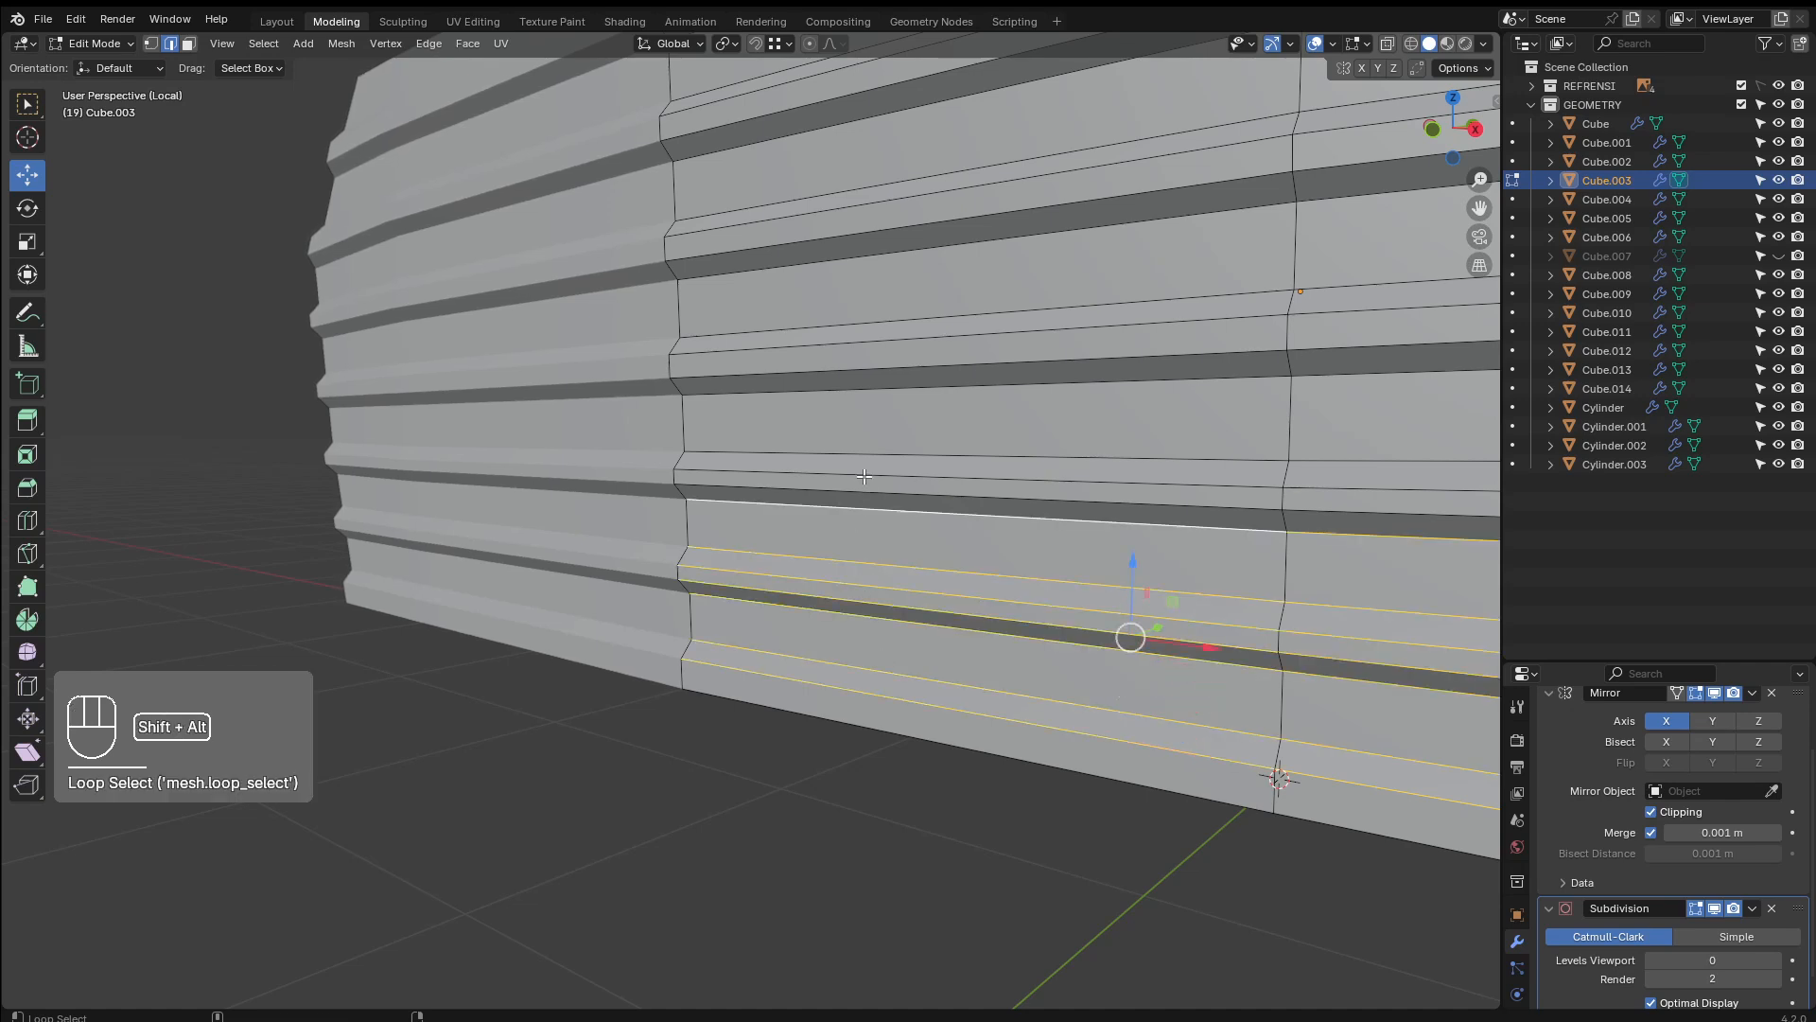
{"action": "left_click", "coordinate": [856, 490], "text": "alt+shift"}
{"action": "left_click", "coordinate": [855, 453], "text": "alt+shift"}
{"action": "left_click", "coordinate": [856, 386], "text": "alt+shift"}
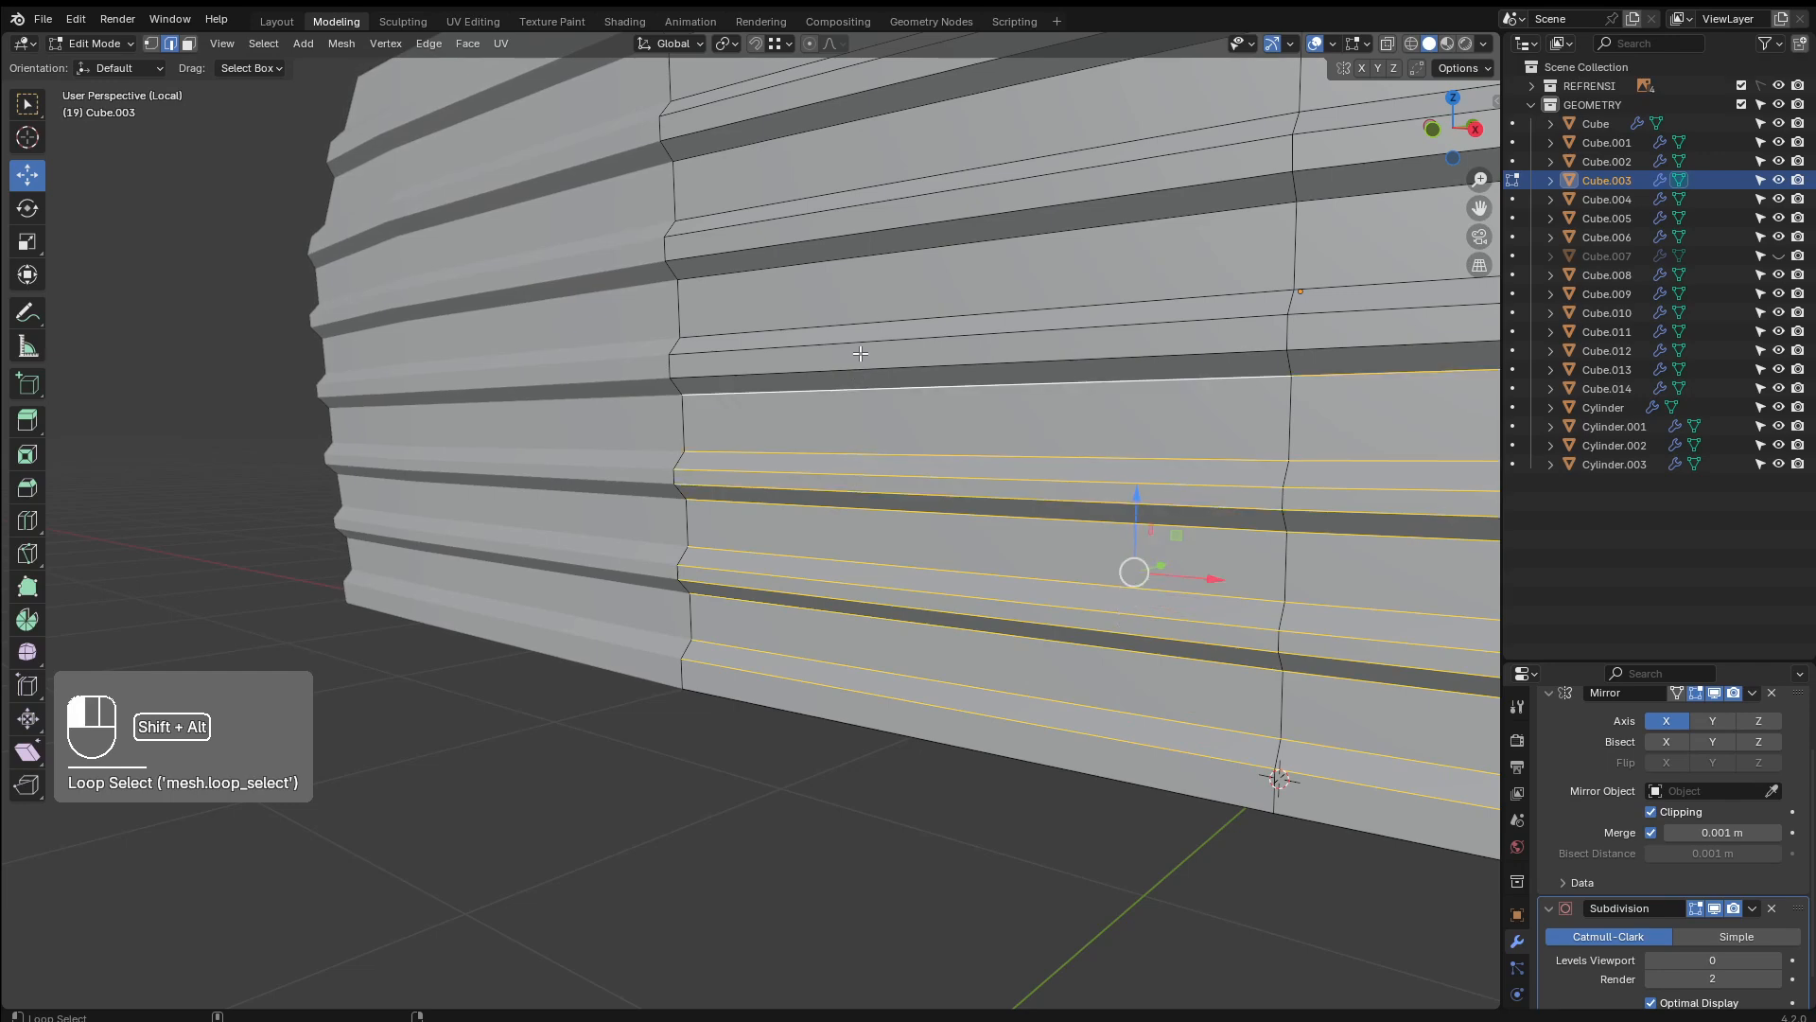
Extend the selection with the horizontal edge loops along the ridges of the remaining upper grille slats
{"action": "left_click", "coordinate": [858, 368], "text": "alt+shift"}
{"action": "left_click", "coordinate": [866, 326], "text": "alt+shift"}
{"action": "left_click", "coordinate": [867, 321], "text": "alt+shift"}
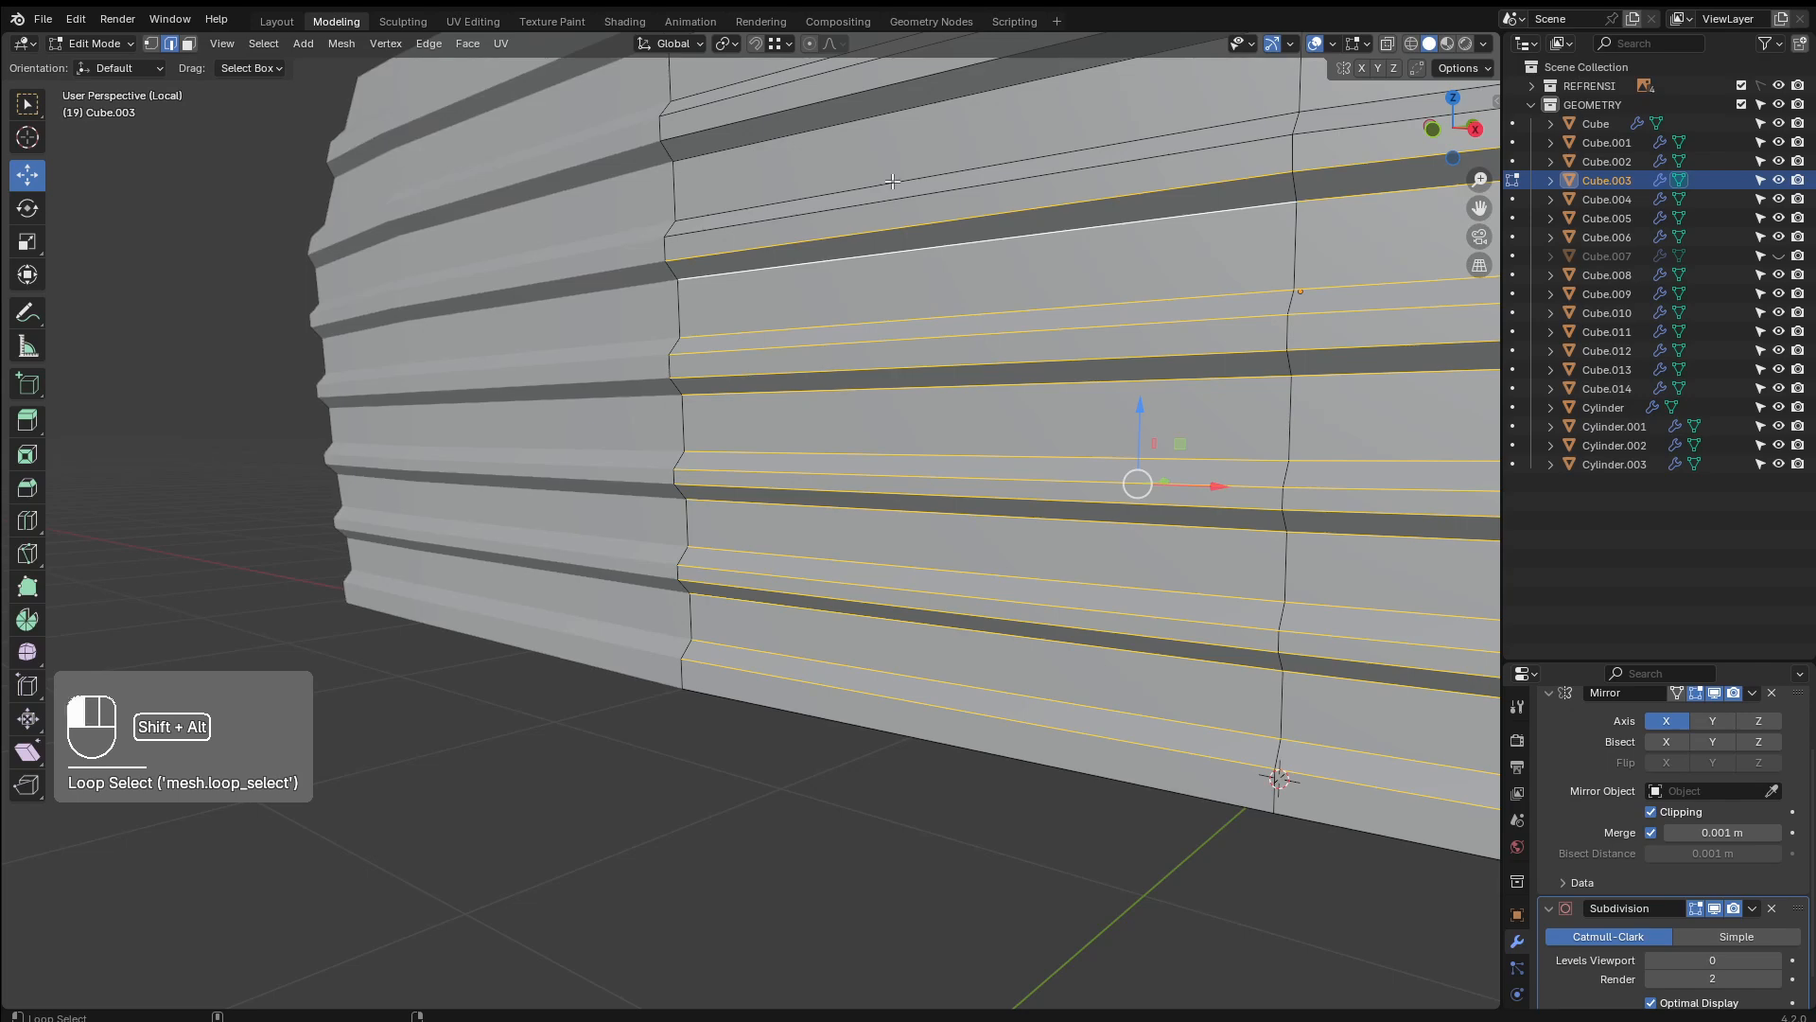
{"action": "left_click", "coordinate": [893, 195], "text": "alt+shift"}
{"action": "left_click", "coordinate": [892, 181], "text": "alt+shift"}
{"action": "middle_click_drag", "start_coordinate": [892, 179], "coordinate": [886, 258], "text": "shift"}
{"action": "left_click", "coordinate": [902, 221], "text": "alt+shift"}
{"action": "left_click", "coordinate": [907, 200], "text": "alt+shift"}
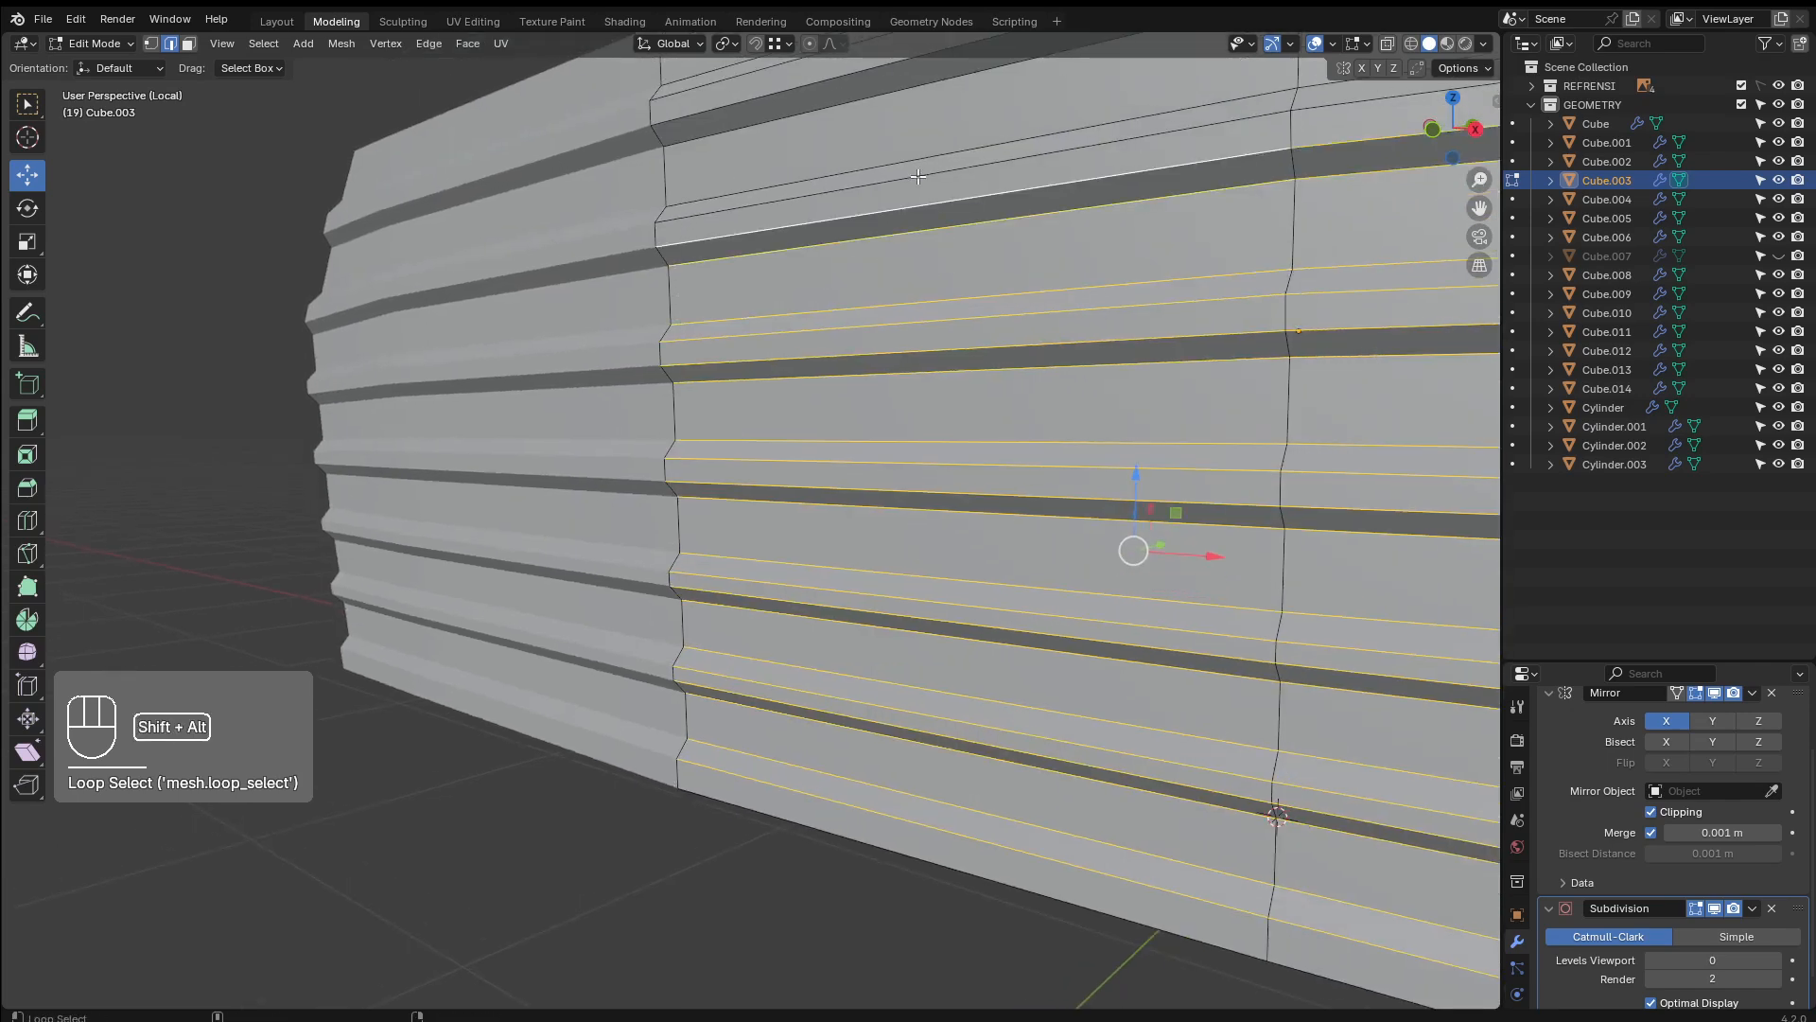
{"action": "left_click", "coordinate": [917, 167], "text": "alt+shift"}
{"action": "left_click", "coordinate": [930, 140], "text": "alt+shift"}
{"action": "middle_click_drag", "start_coordinate": [952, 117], "coordinate": [941, 201], "text": "shift"}
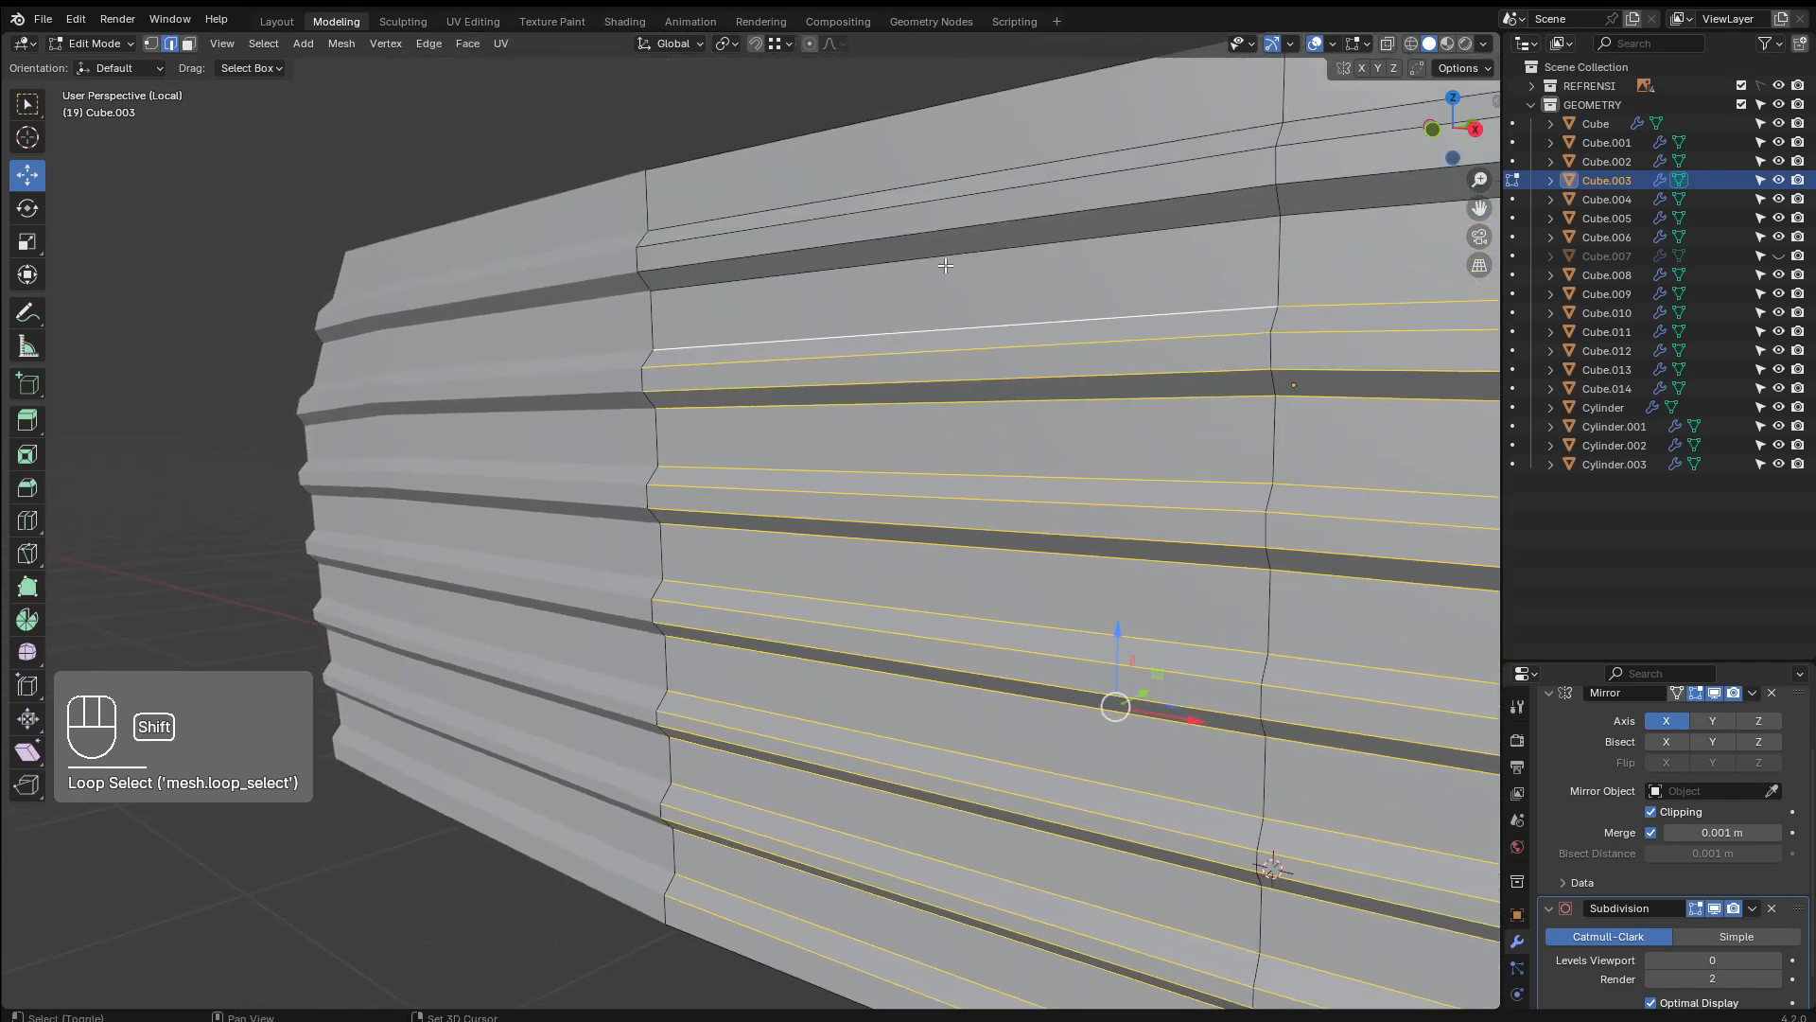
{"action": "left_click", "coordinate": [934, 228], "text": "alt+shift"}
{"action": "left_click", "coordinate": [931, 195], "text": "alt+shift"}
{"action": "left_click", "coordinate": [934, 180], "text": "alt+shift"}
Bevel the selected slat edges with 2 segments, a shape of 1.000 and a width of 0.00864 m
{"action": "scroll", "coordinate": [984, 284], "scroll_direction": "down", "scroll_amount": 4}
{"action": "middle_click_drag", "start_coordinate": [1052, 372], "coordinate": [976, 404], "text": "shift"}
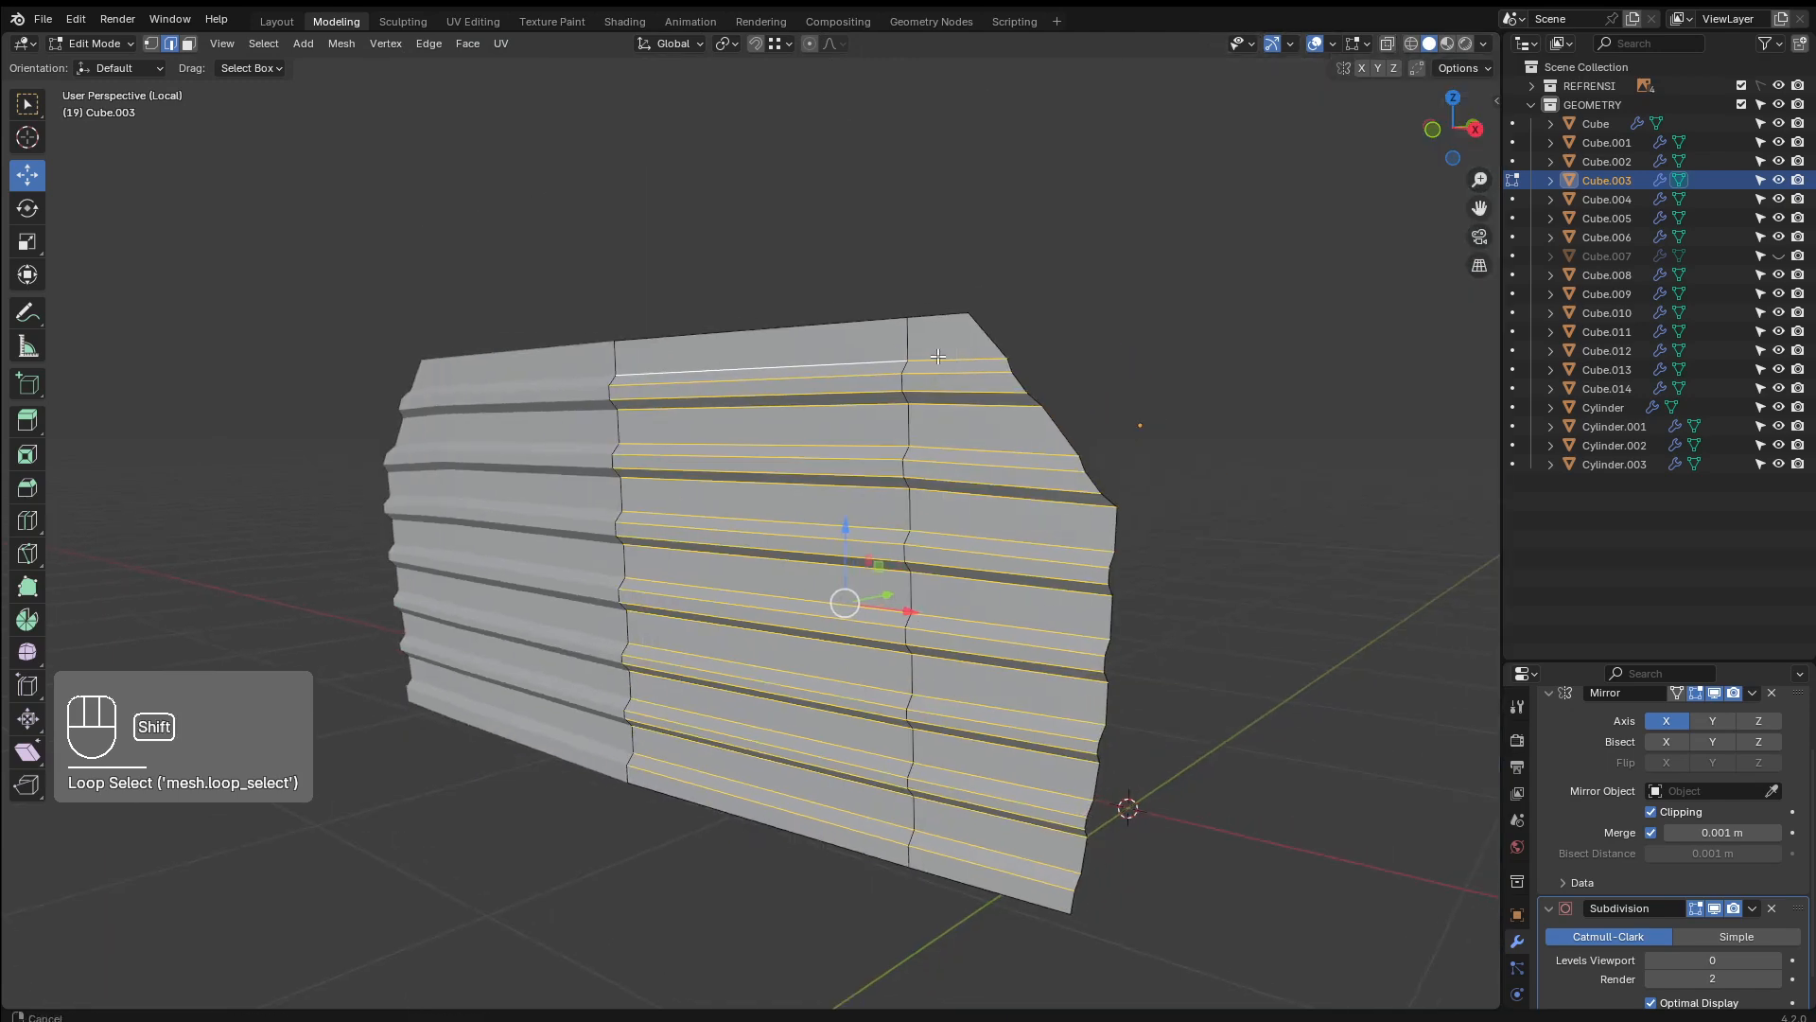
{"action": "scroll", "coordinate": [976, 404], "scroll_direction": "up", "scroll_amount": 1}
{"action": "key", "text": "ctrl+b"}
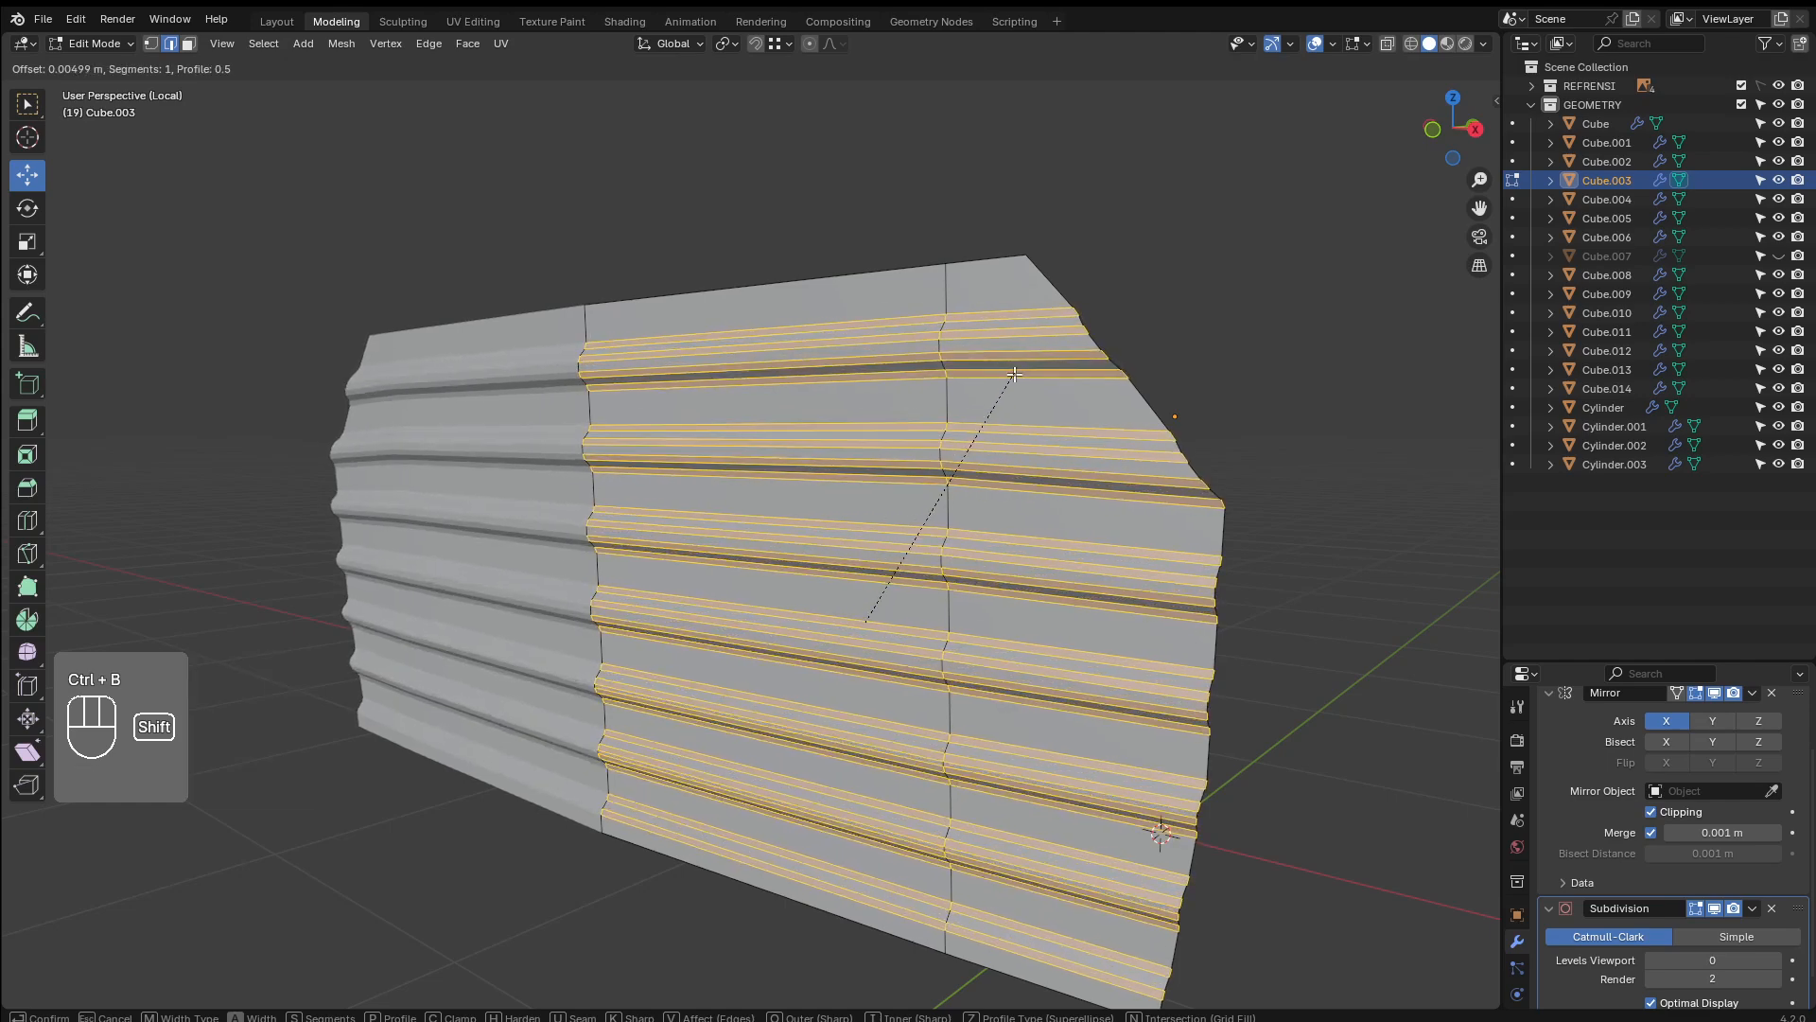
{"action": "left_click", "coordinate": [1014, 374]}
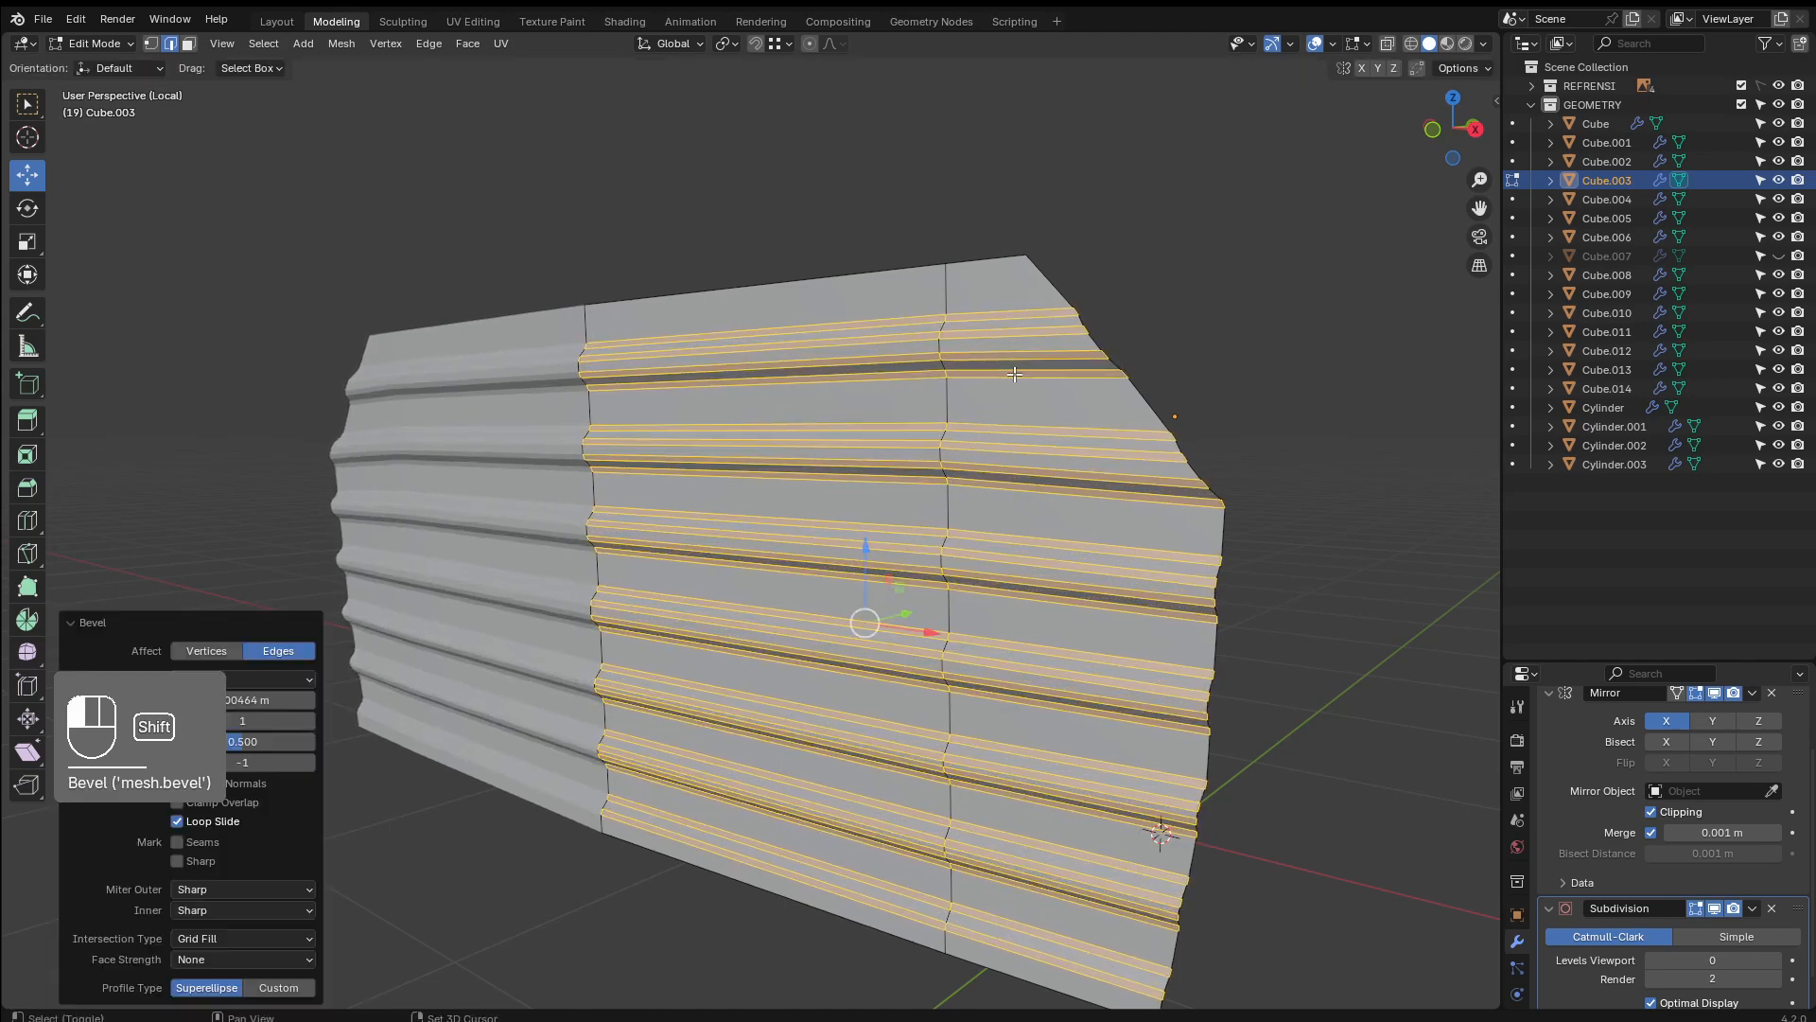
{"action": "left_click", "coordinate": [308, 721]}
{"action": "middle_click_drag", "start_coordinate": [829, 404], "coordinate": [725, 561]}
{"action": "scroll", "coordinate": [797, 472], "scroll_direction": "up", "scroll_amount": 4}
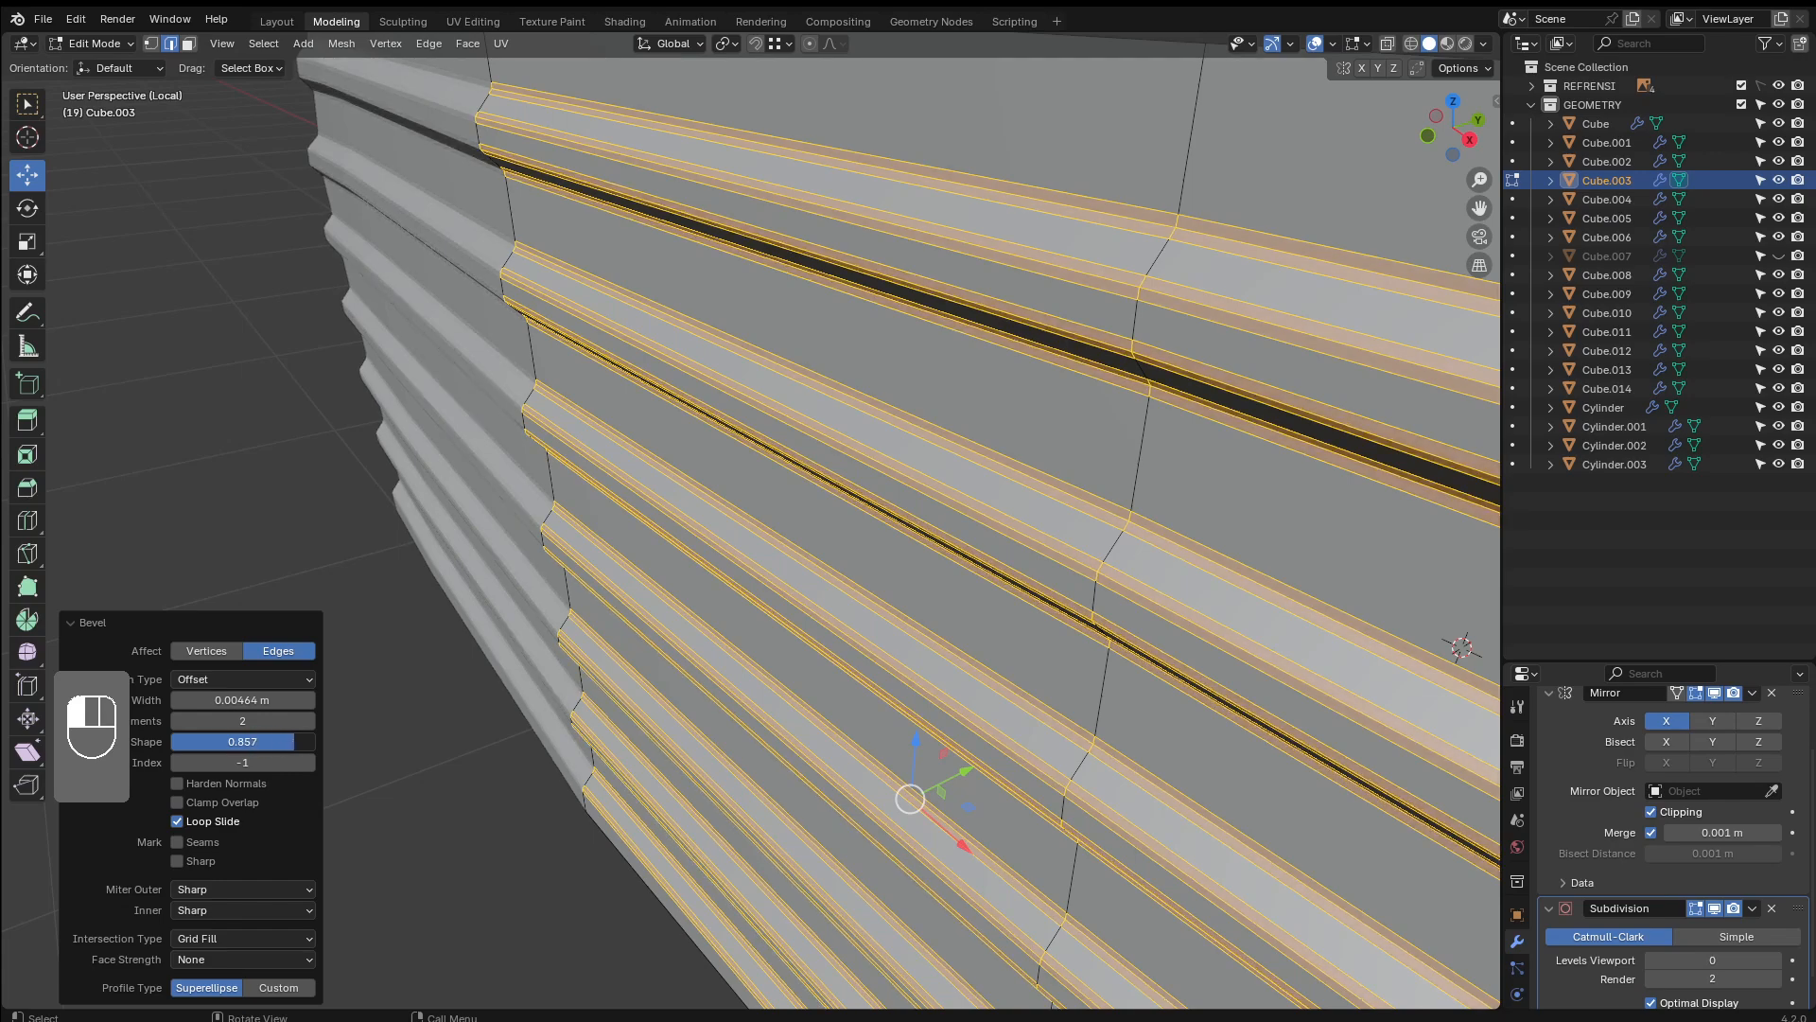
{"action": "mouse_move", "coordinate": [308, 741]}
{"action": "left_mouse_down"}
{"action": "mouse_move", "coordinate": [219, 742]}
{"action": "mouse_move", "coordinate": [315, 742]}
{"action": "left_mouse_up"}
{"action": "mouse_move", "coordinate": [242, 700]}
{"action": "left_mouse_down"}
{"action": "mouse_move", "coordinate": [267, 700]}
{"action": "mouse_move", "coordinate": [241, 700]}
{"action": "left_mouse_up"}
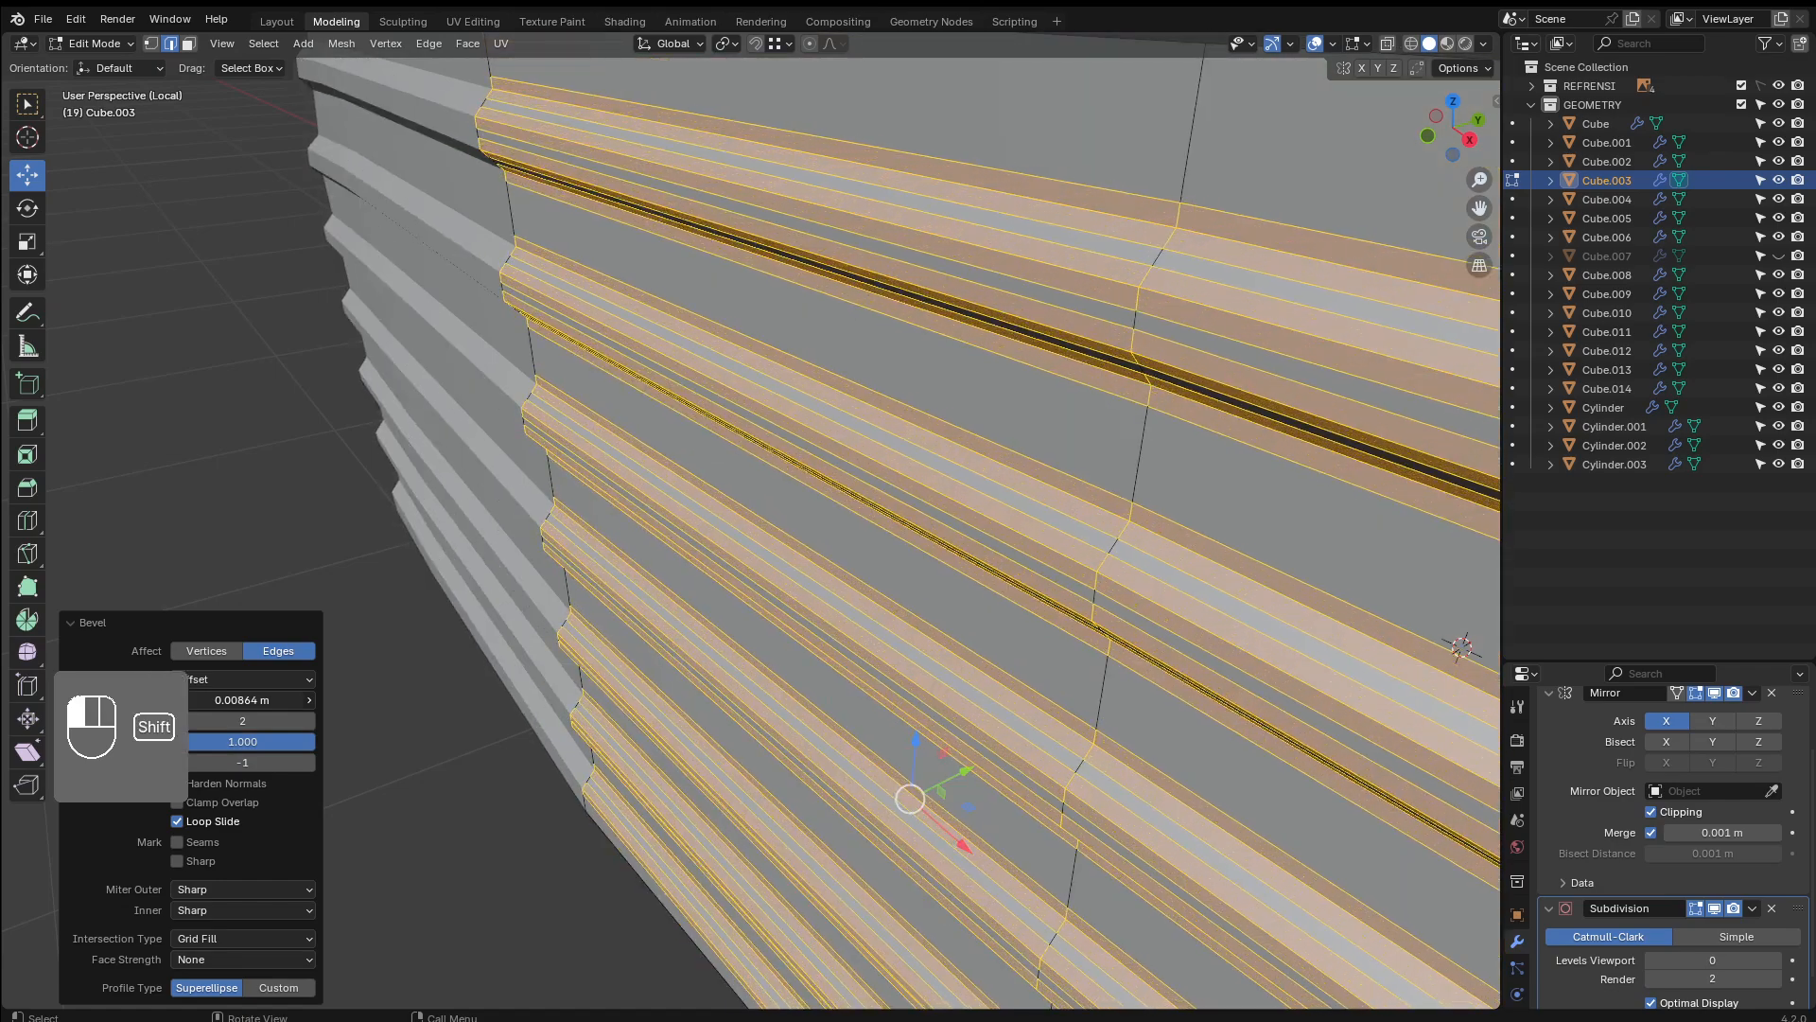
Return to Object Mode and set the viewport level of the grille insert's Subdivision Surface modifier to 1
{"action": "scroll", "coordinate": [889, 505], "scroll_direction": "down", "scroll_amount": 5}
{"action": "middle_click_drag", "start_coordinate": [795, 615], "coordinate": [875, 591]}
{"action": "scroll", "coordinate": [875, 624], "scroll_direction": "up", "scroll_amount": 4}
{"action": "middle_click_drag", "start_coordinate": [861, 658], "coordinate": [878, 615]}
{"action": "key", "text": "Tab"}
{"action": "key", "text": "Tab"}
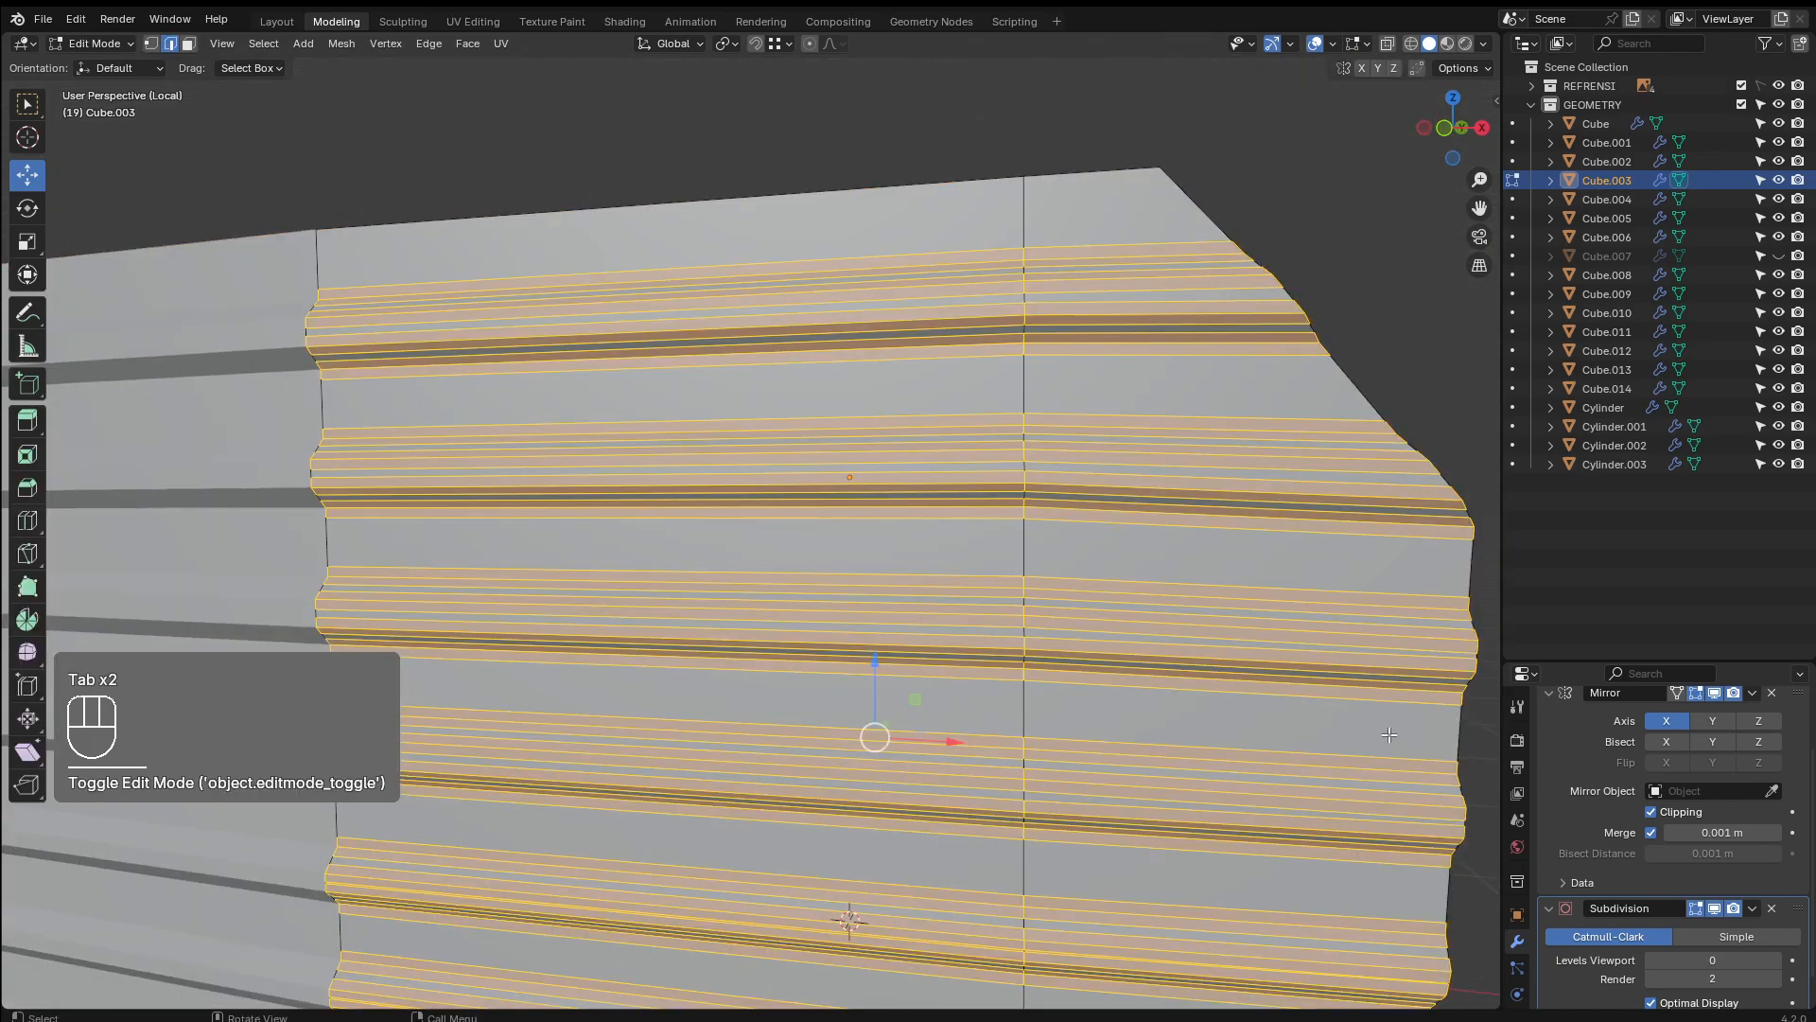
{"action": "key", "text": "Tab"}
{"action": "left_click", "coordinate": [1777, 965]}
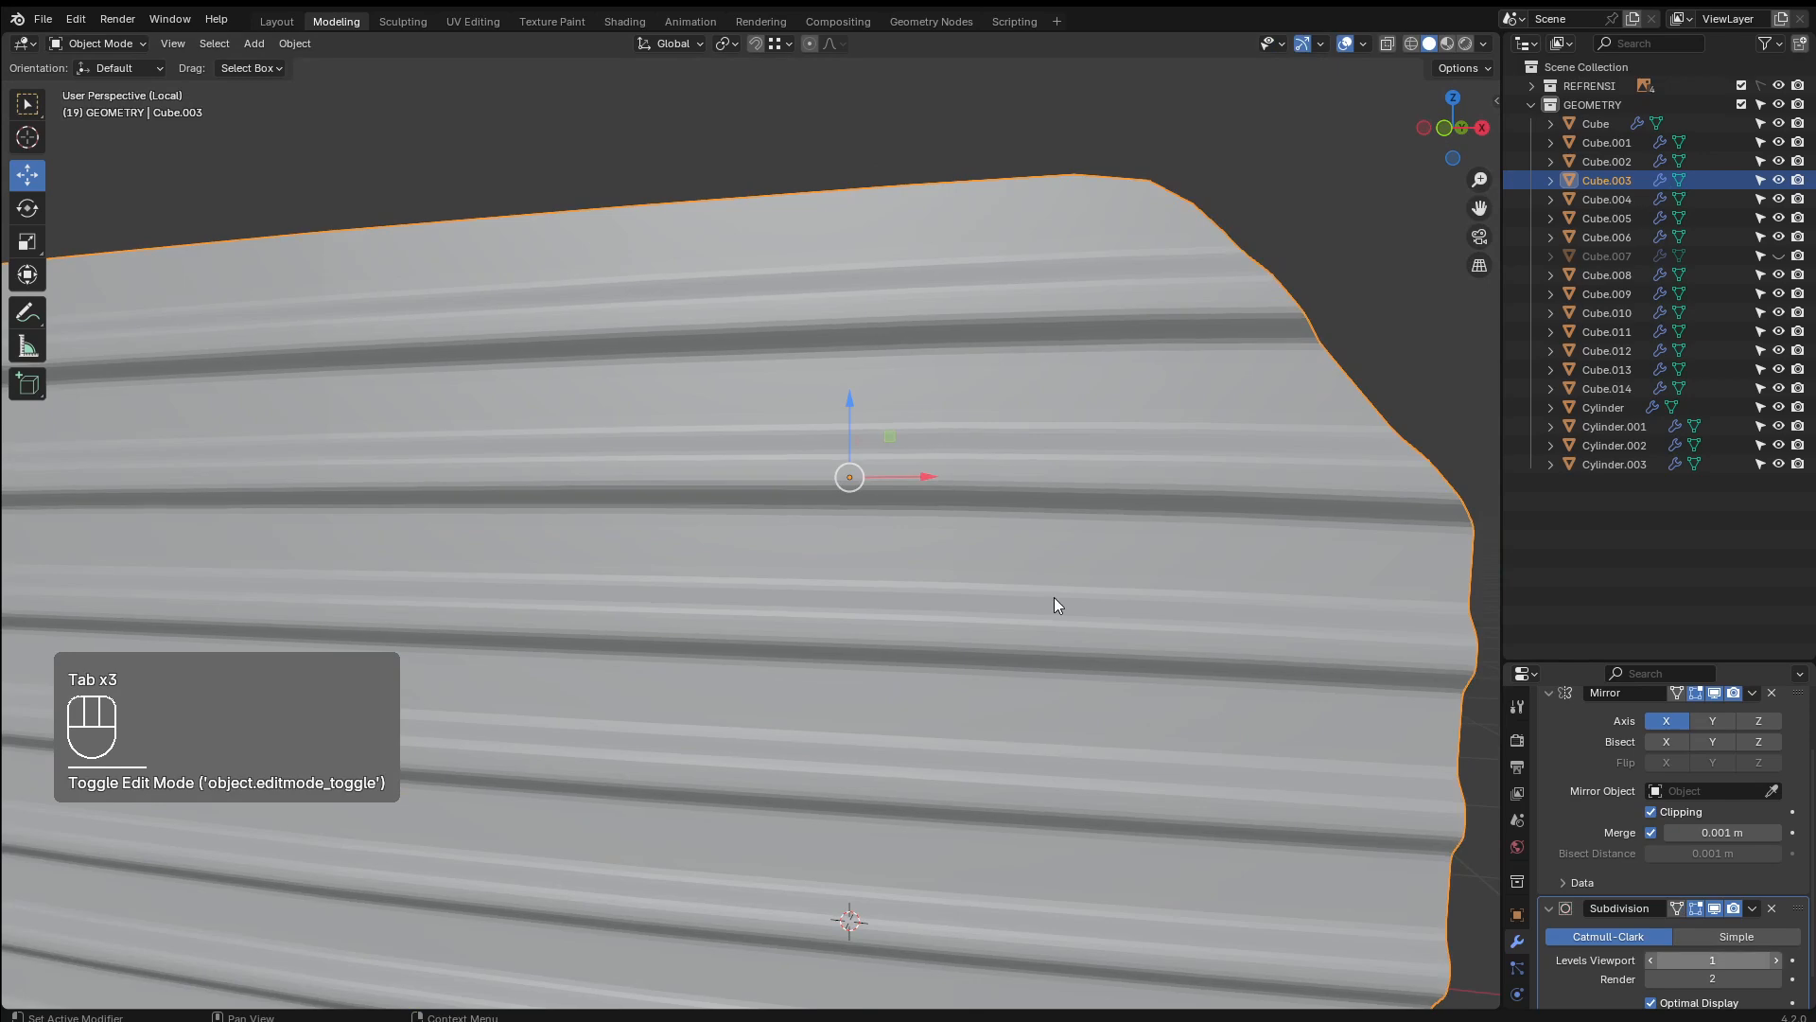
Shade the grille insert smooth and exit local view
{"action": "scroll", "coordinate": [976, 586], "scroll_direction": "down", "scroll_amount": 3}
{"action": "scroll", "coordinate": [959, 577], "scroll_direction": "up", "scroll_amount": 3}
{"action": "right_click", "coordinate": [959, 577]}
{"action": "left_click", "coordinate": [959, 573]}
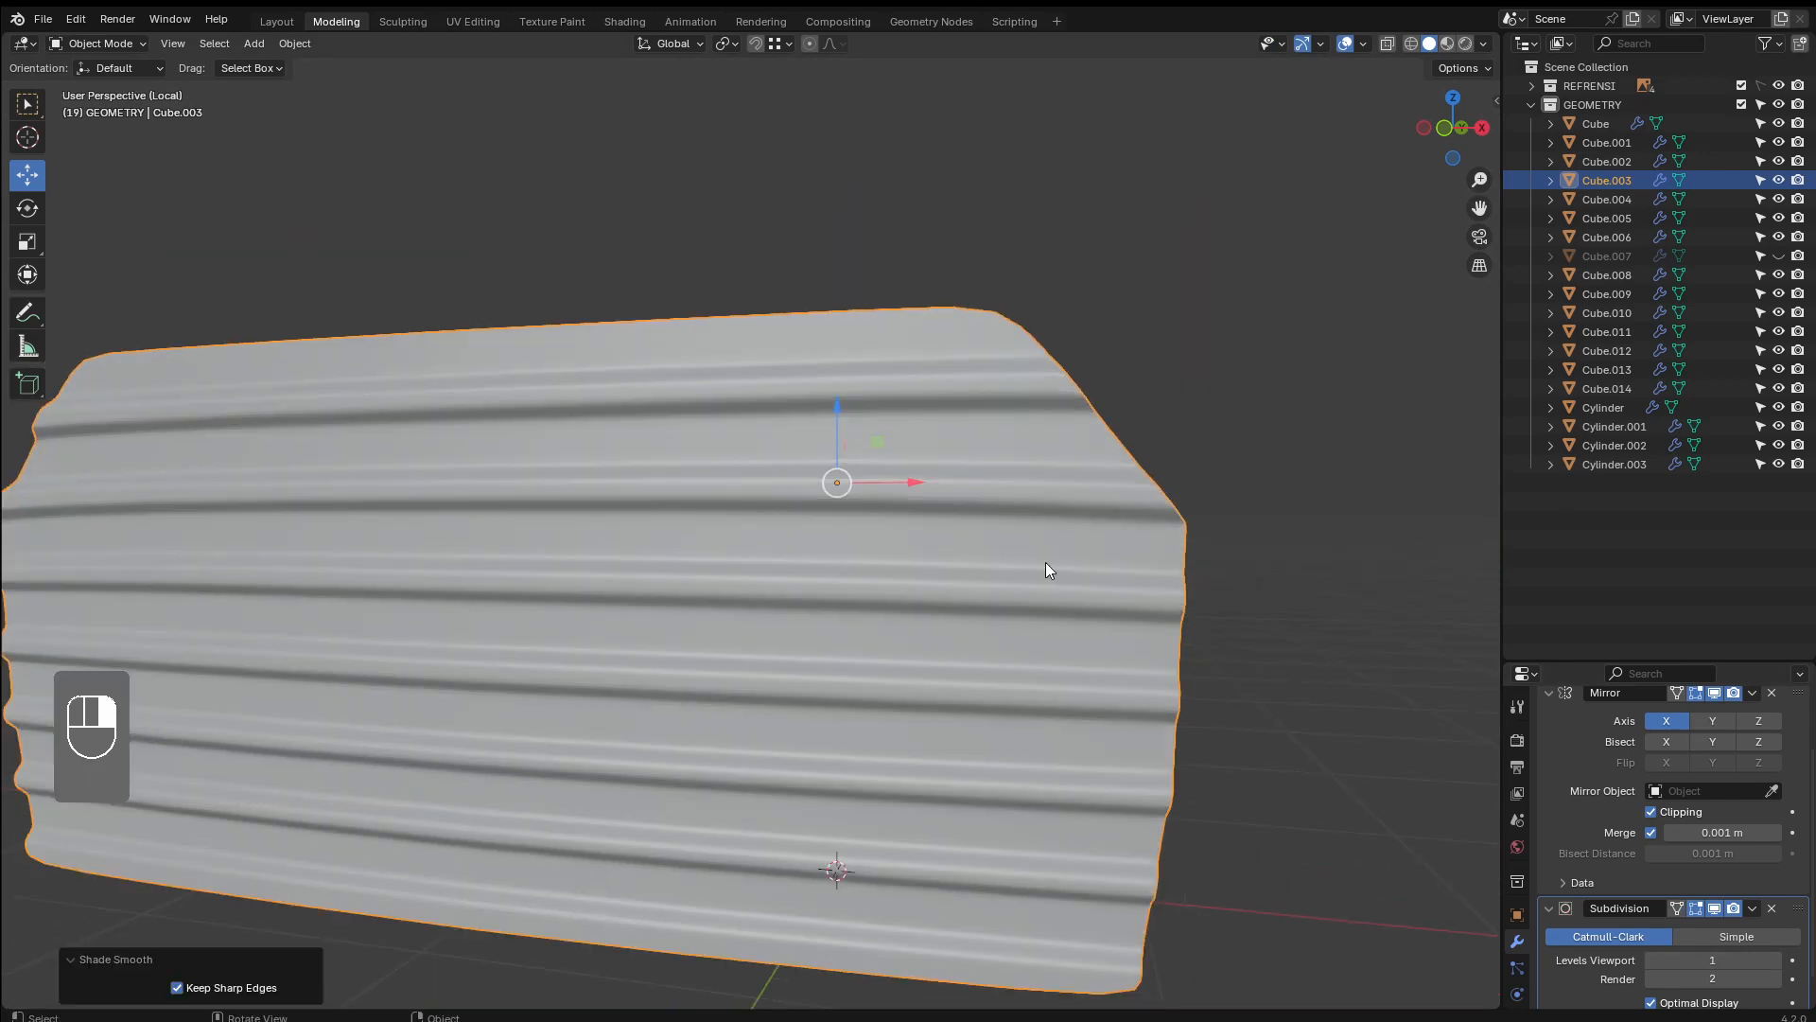
{"action": "key", "text": "slash"}
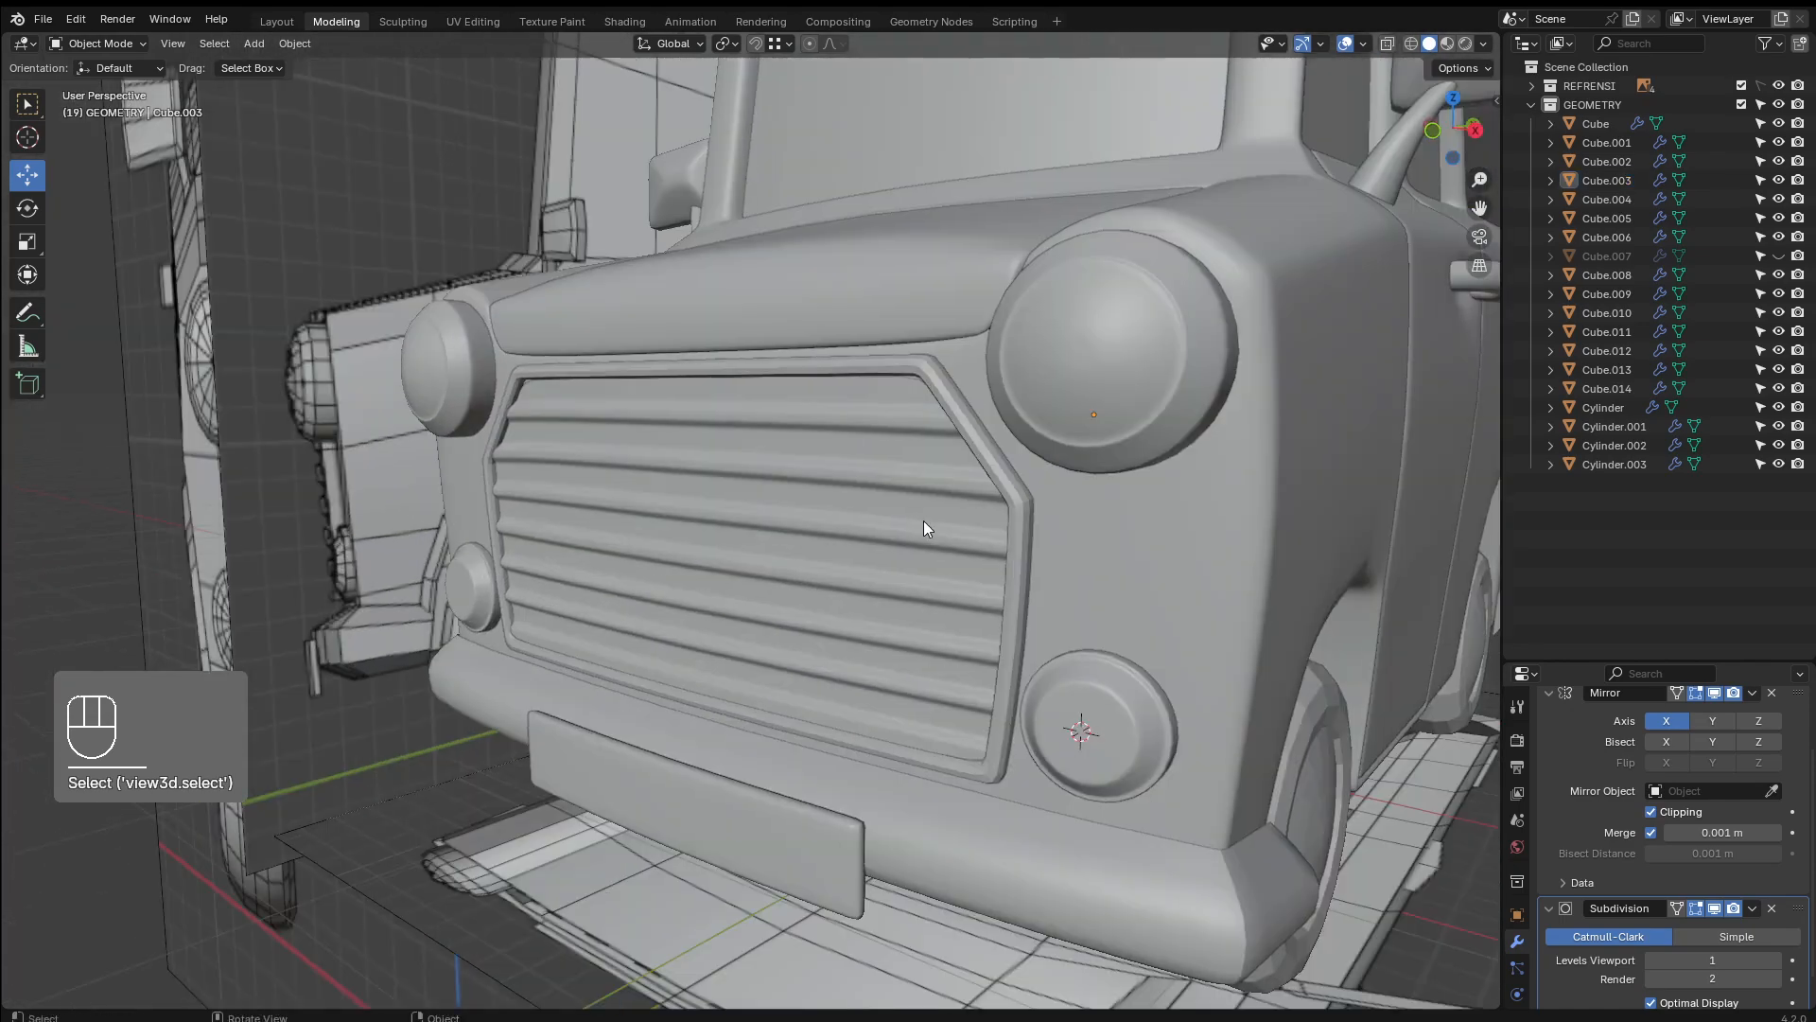
Add a vertical edge loop close to the grille insert's outer end in Edit Mode, then return to Object Mode
{"action": "scroll", "coordinate": [950, 503], "scroll_direction": "up", "scroll_amount": 4}
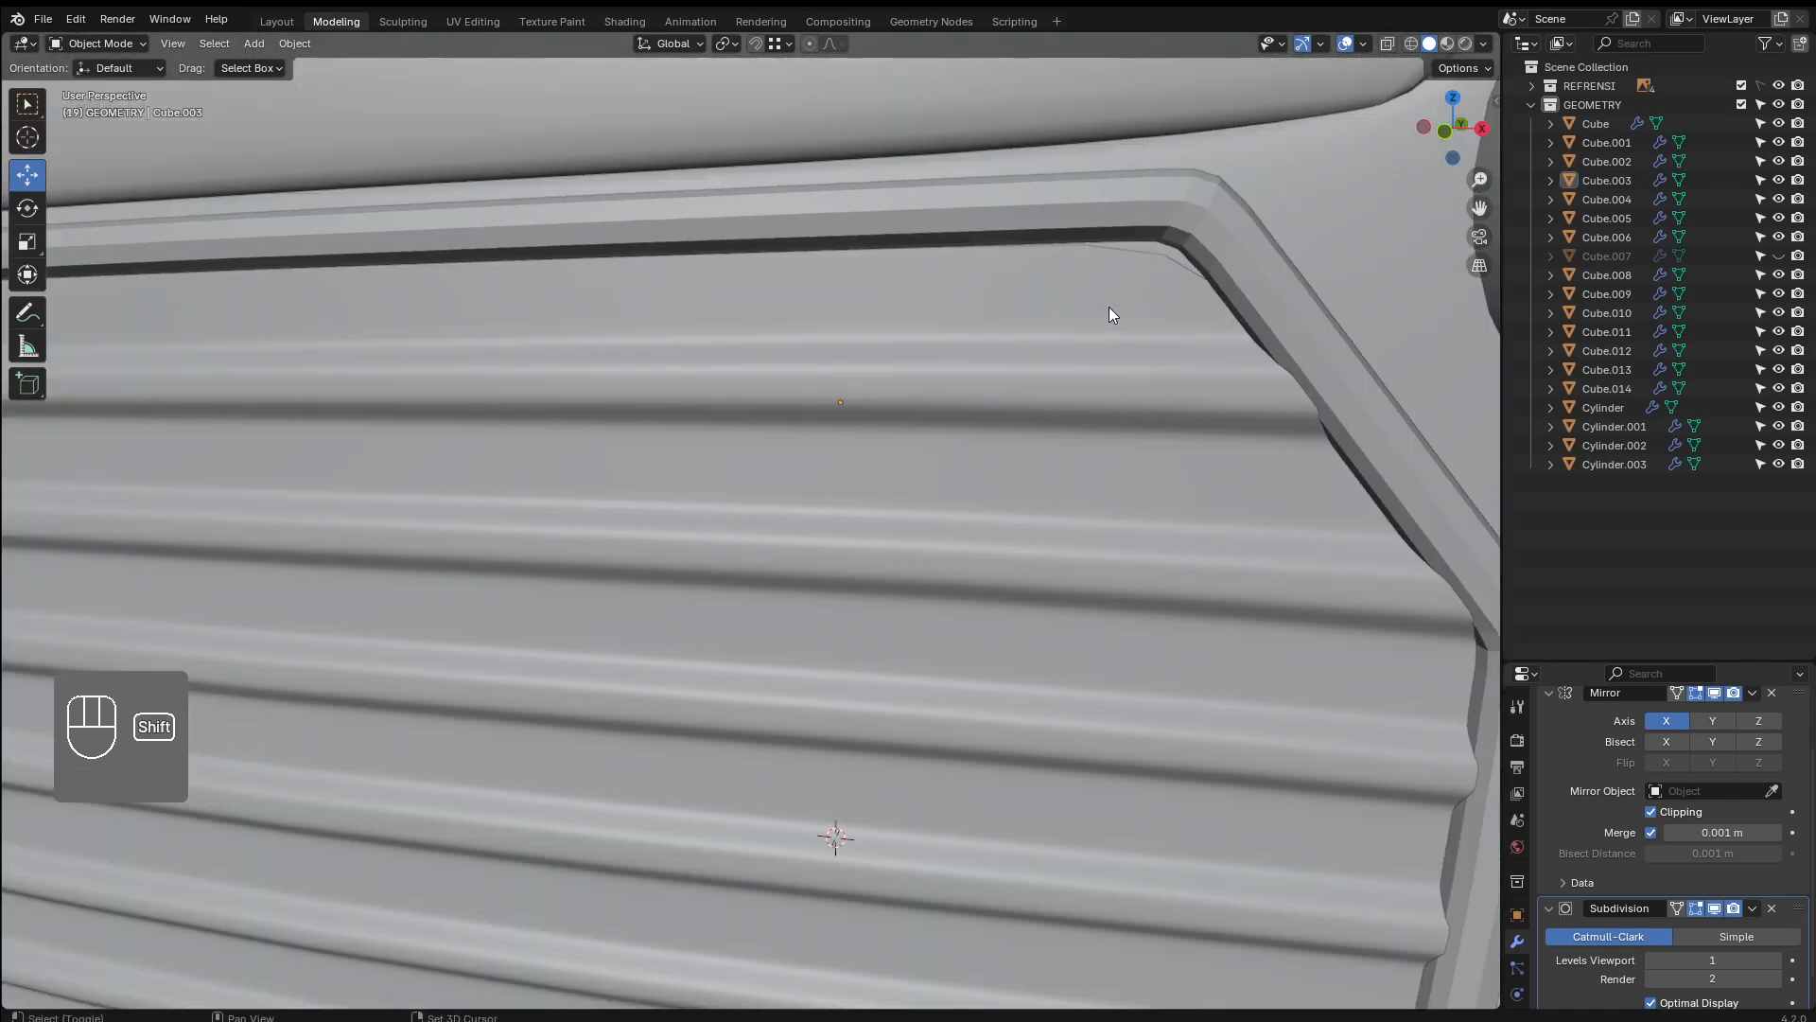
{"action": "middle_click_drag", "start_coordinate": [1086, 329], "coordinate": [1035, 360]}
{"action": "key", "text": "Tab"}
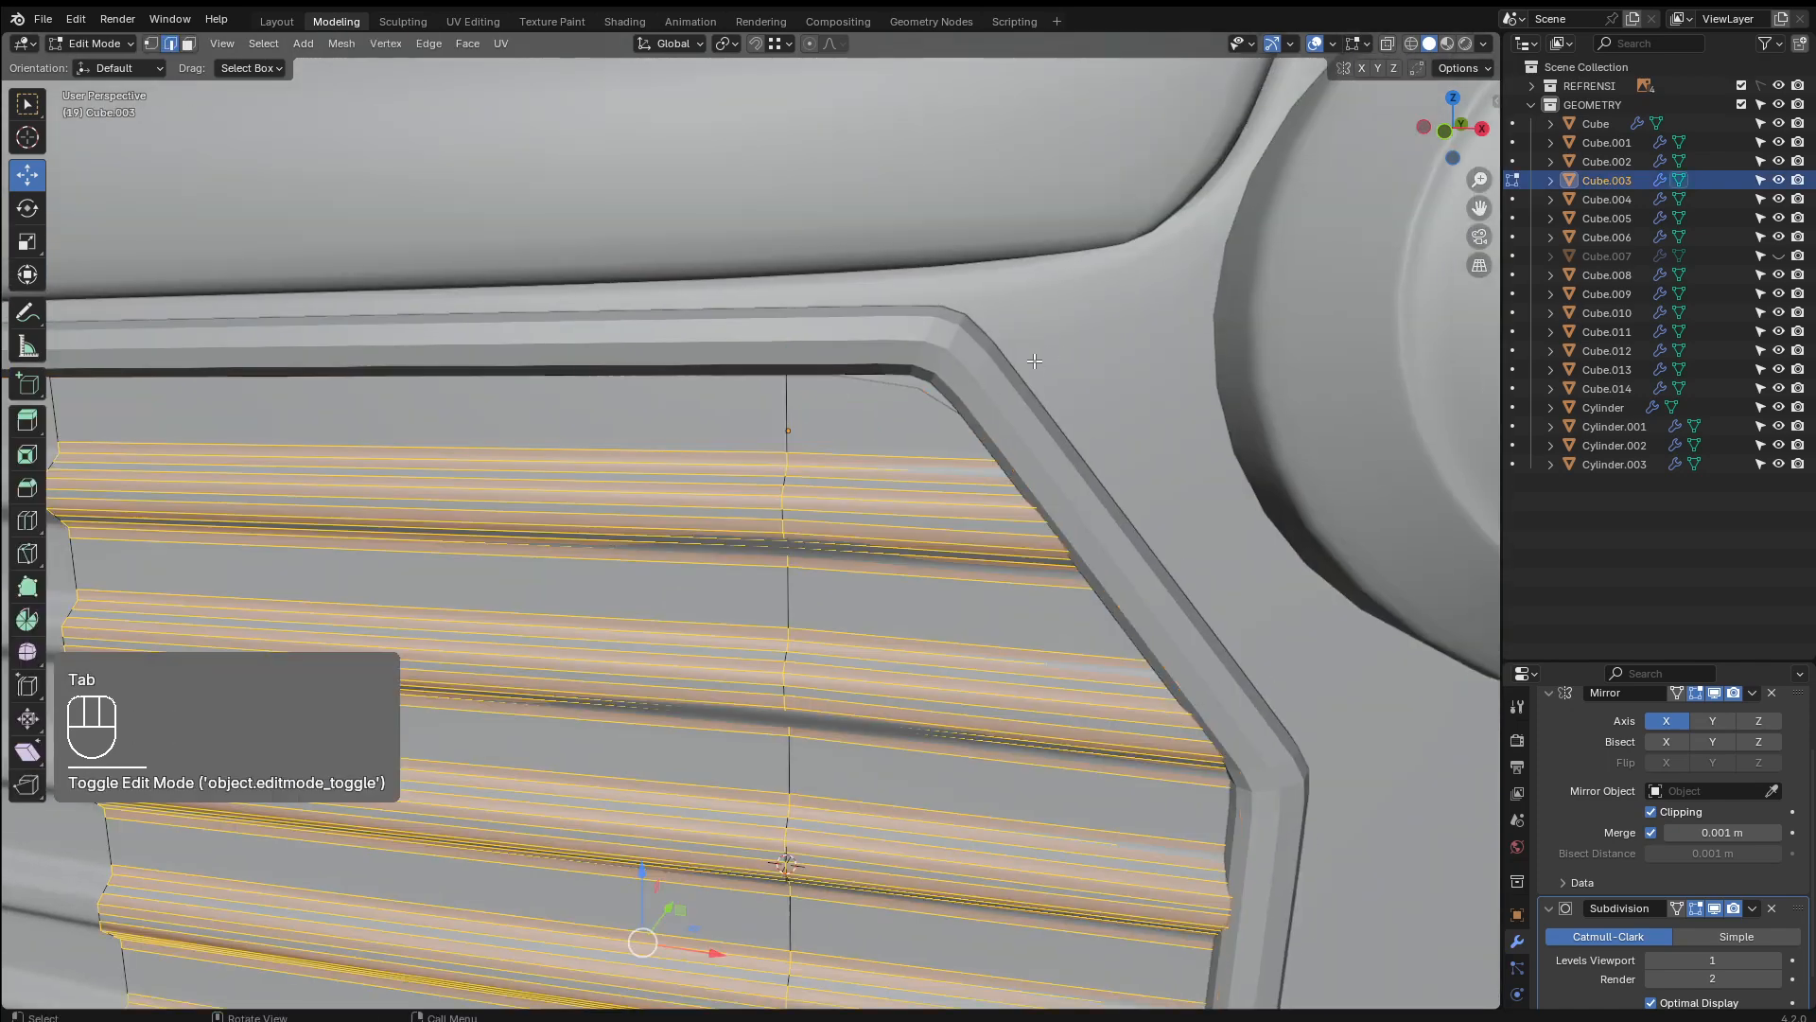
{"action": "key", "text": "ctrl+r"}
{"action": "left_click", "coordinate": [865, 372]}
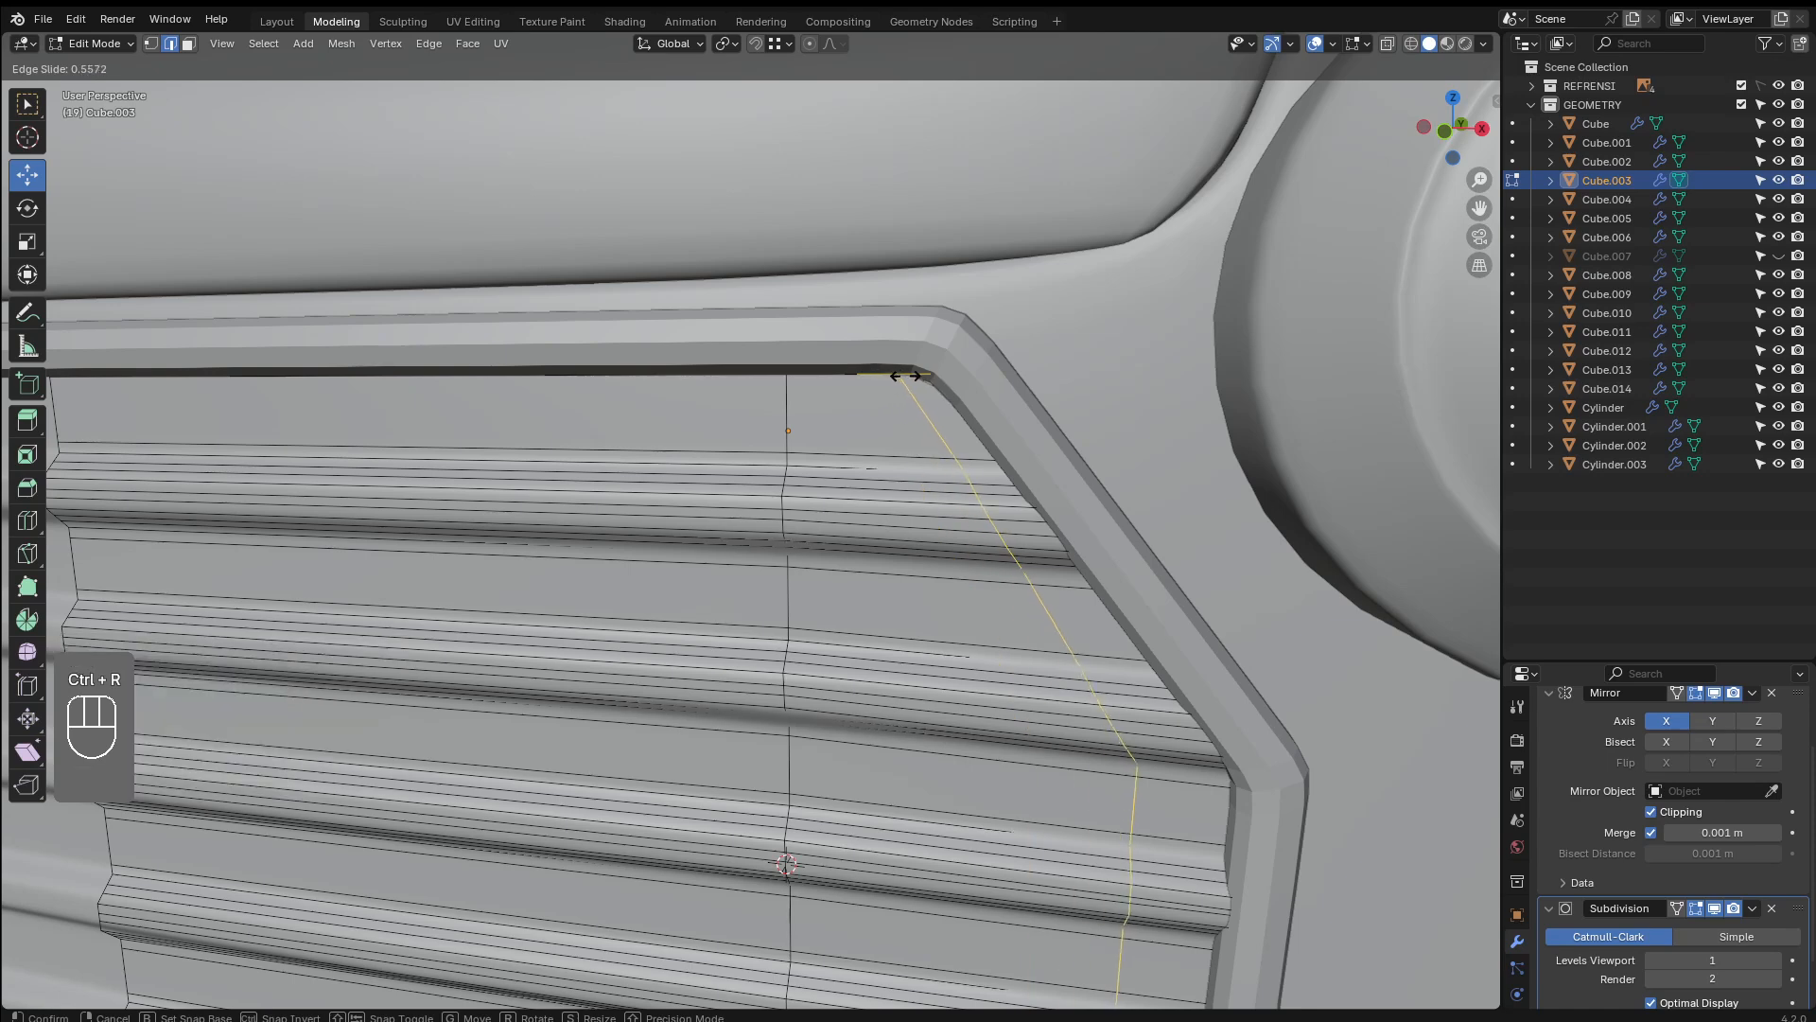
{"action": "left_click", "coordinate": [969, 513]}
{"action": "key", "text": "Tab"}
{"action": "scroll", "coordinate": [907, 498], "scroll_direction": "down", "scroll_amount": 2}
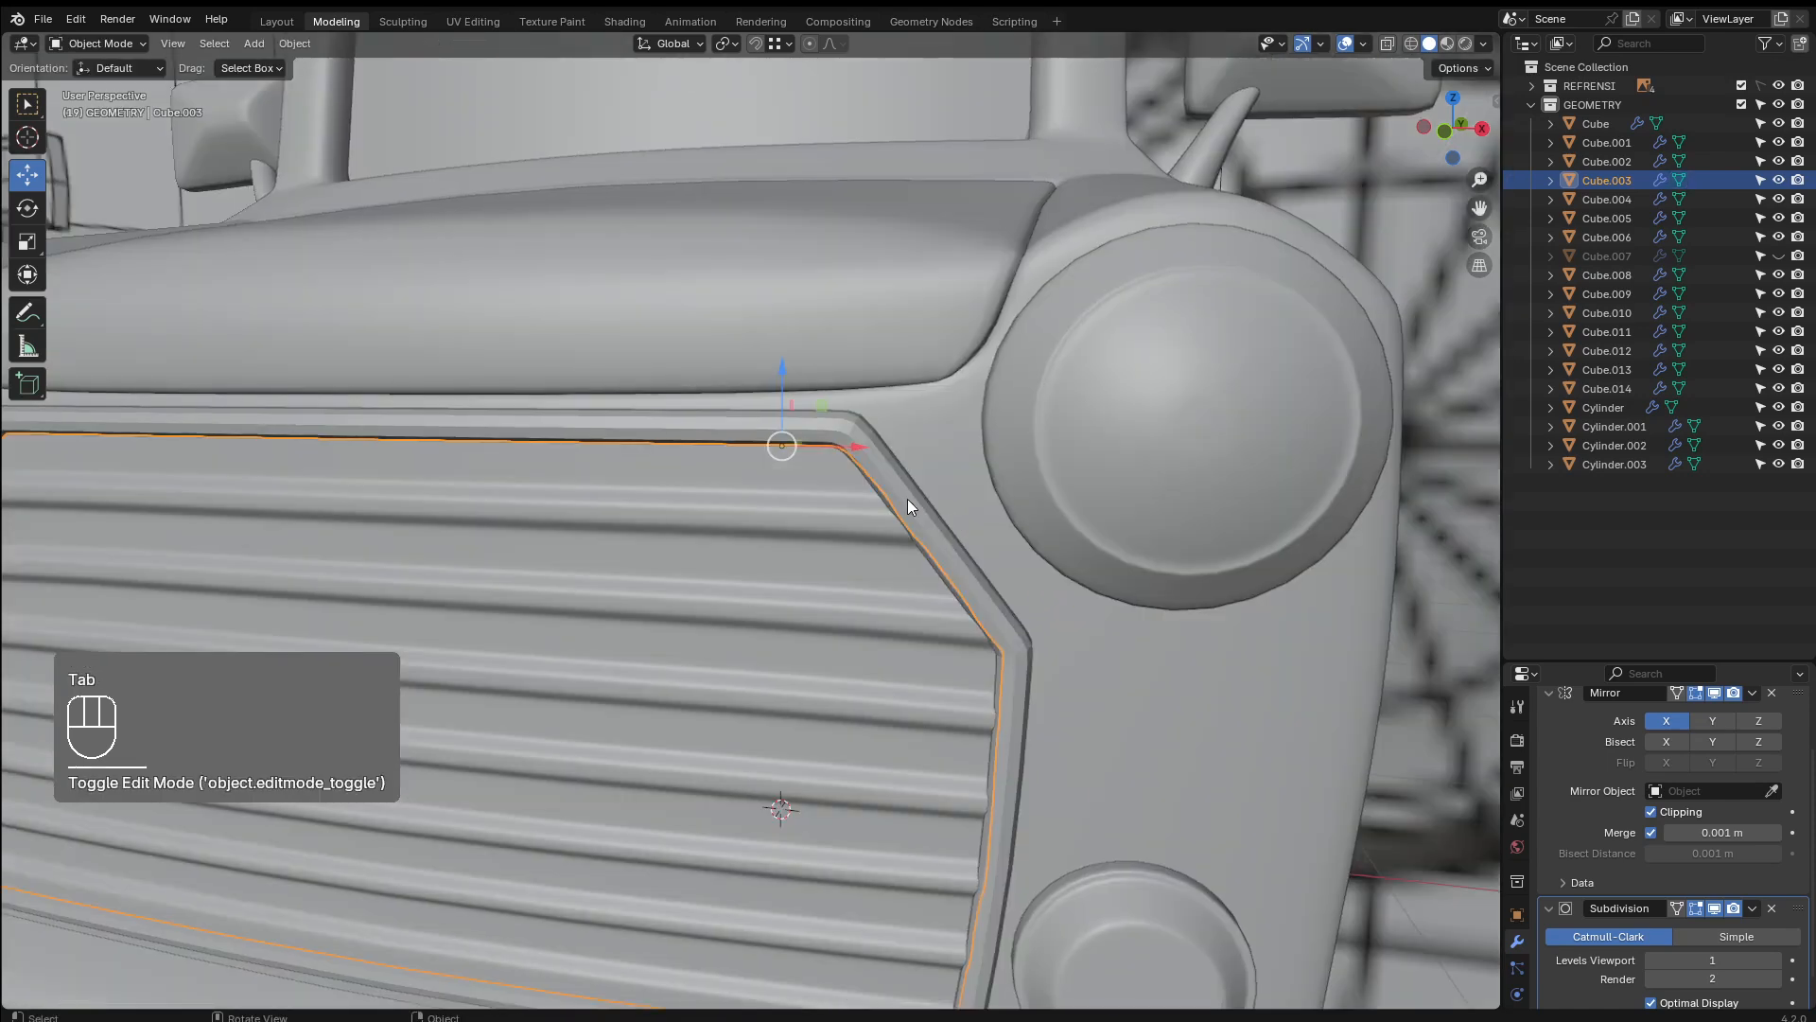
Set the viewport level of the rear bumper's Subdivision Surface modifier to 1 and enter Edit Mode
{"action": "scroll", "coordinate": [934, 601], "scroll_direction": "up", "scroll_amount": 2}
{"action": "scroll", "coordinate": [933, 602], "scroll_direction": "down", "scroll_amount": 5}
{"action": "scroll", "coordinate": [1099, 759], "scroll_direction": "down", "scroll_amount": 2}
{"action": "left_click", "coordinate": [1251, 784]}
{"action": "middle_click_drag", "start_coordinate": [1250, 784], "coordinate": [942, 655]}
{"action": "scroll", "coordinate": [1041, 738], "scroll_direction": "down", "scroll_amount": 5}
{"action": "scroll", "coordinate": [942, 655], "scroll_direction": "up", "scroll_amount": 4}
{"action": "left_click", "coordinate": [1002, 481]}
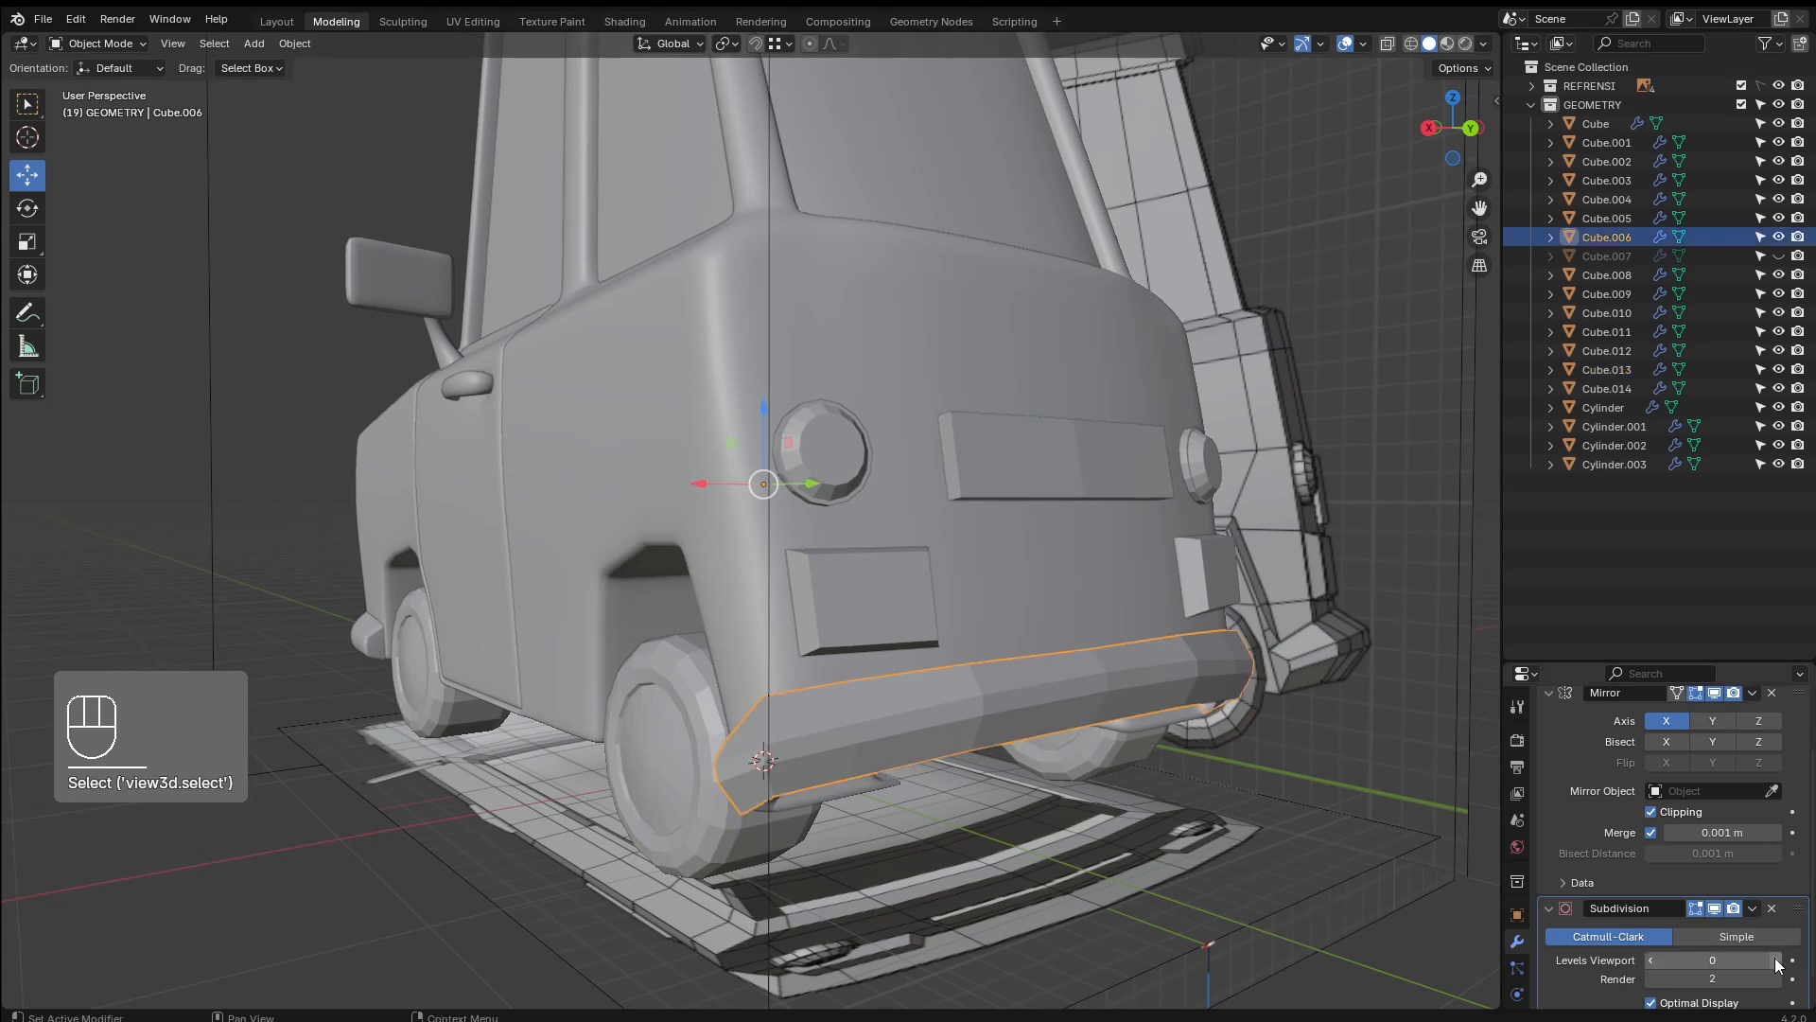
{"action": "middle_click_drag", "start_coordinate": [1027, 836], "coordinate": [1040, 808]}
{"action": "key", "text": "Tab"}
{"action": "scroll", "coordinate": [1148, 699], "scroll_direction": "up", "scroll_amount": 6}
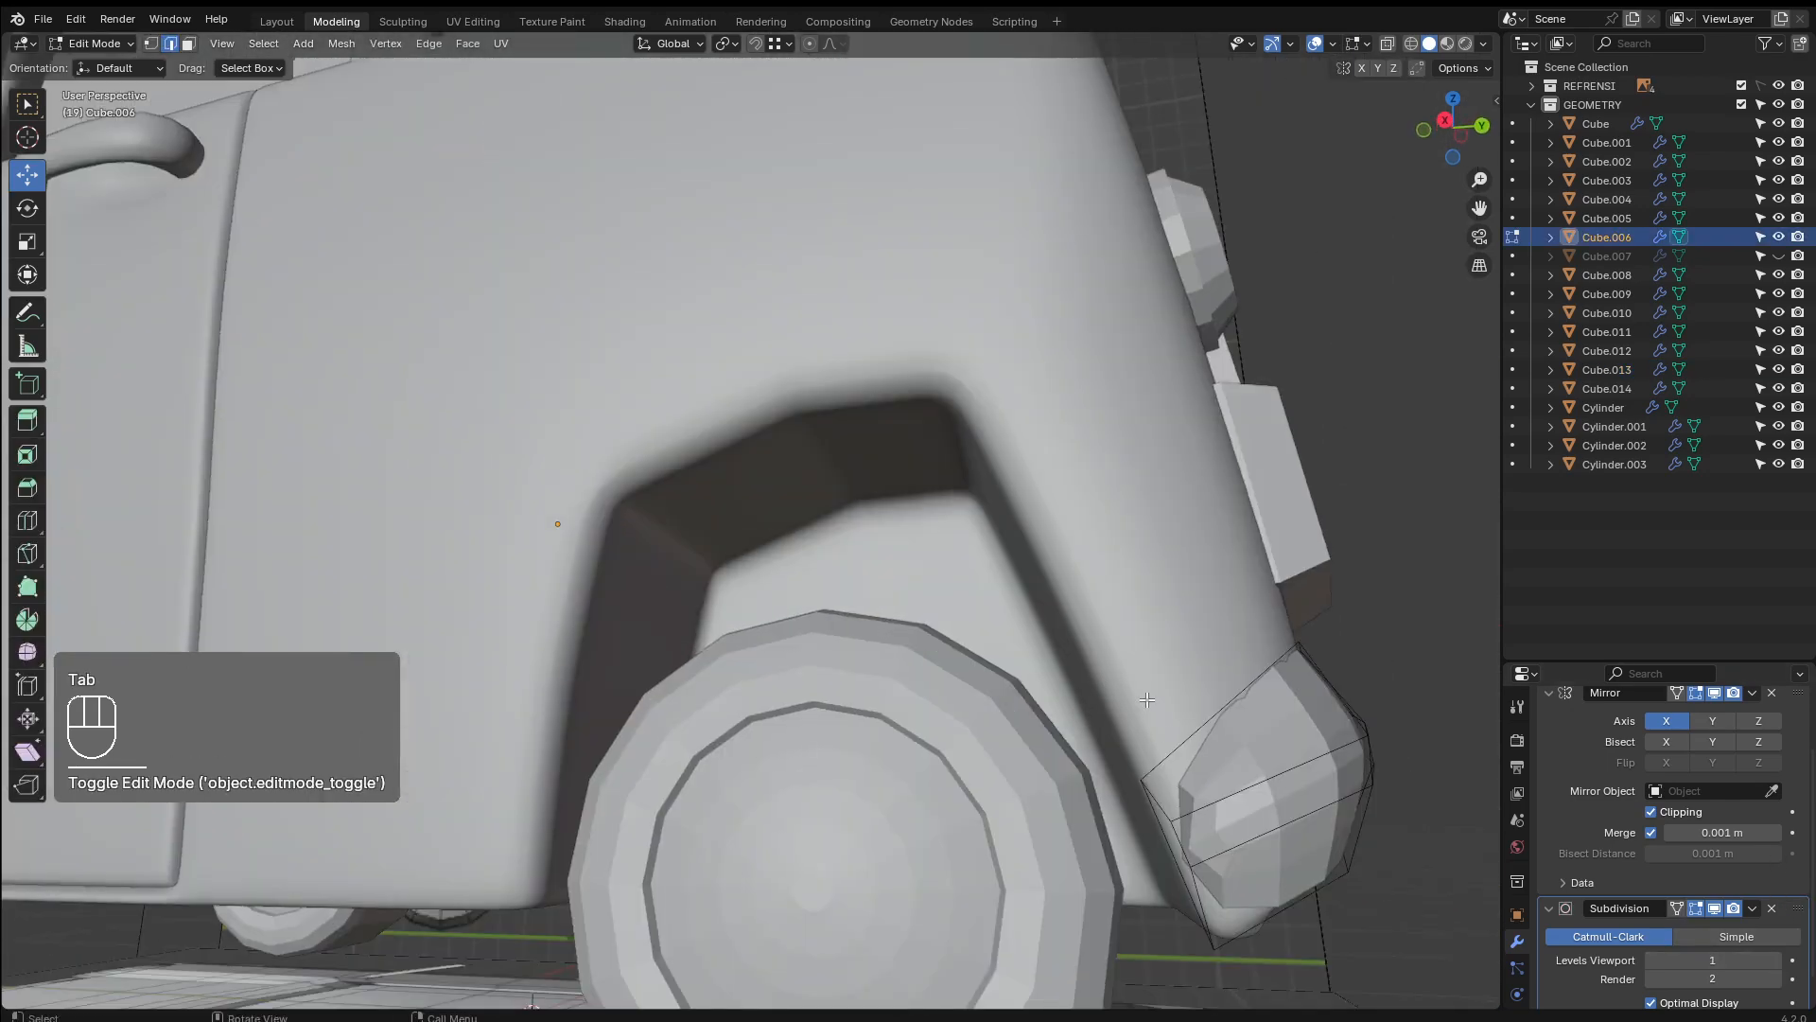
Add an edge loop close to the rear bumper's outer end at a factor of about -0.80
{"action": "key", "text": "ctrl+r"}
{"action": "left_click", "coordinate": [1220, 756]}
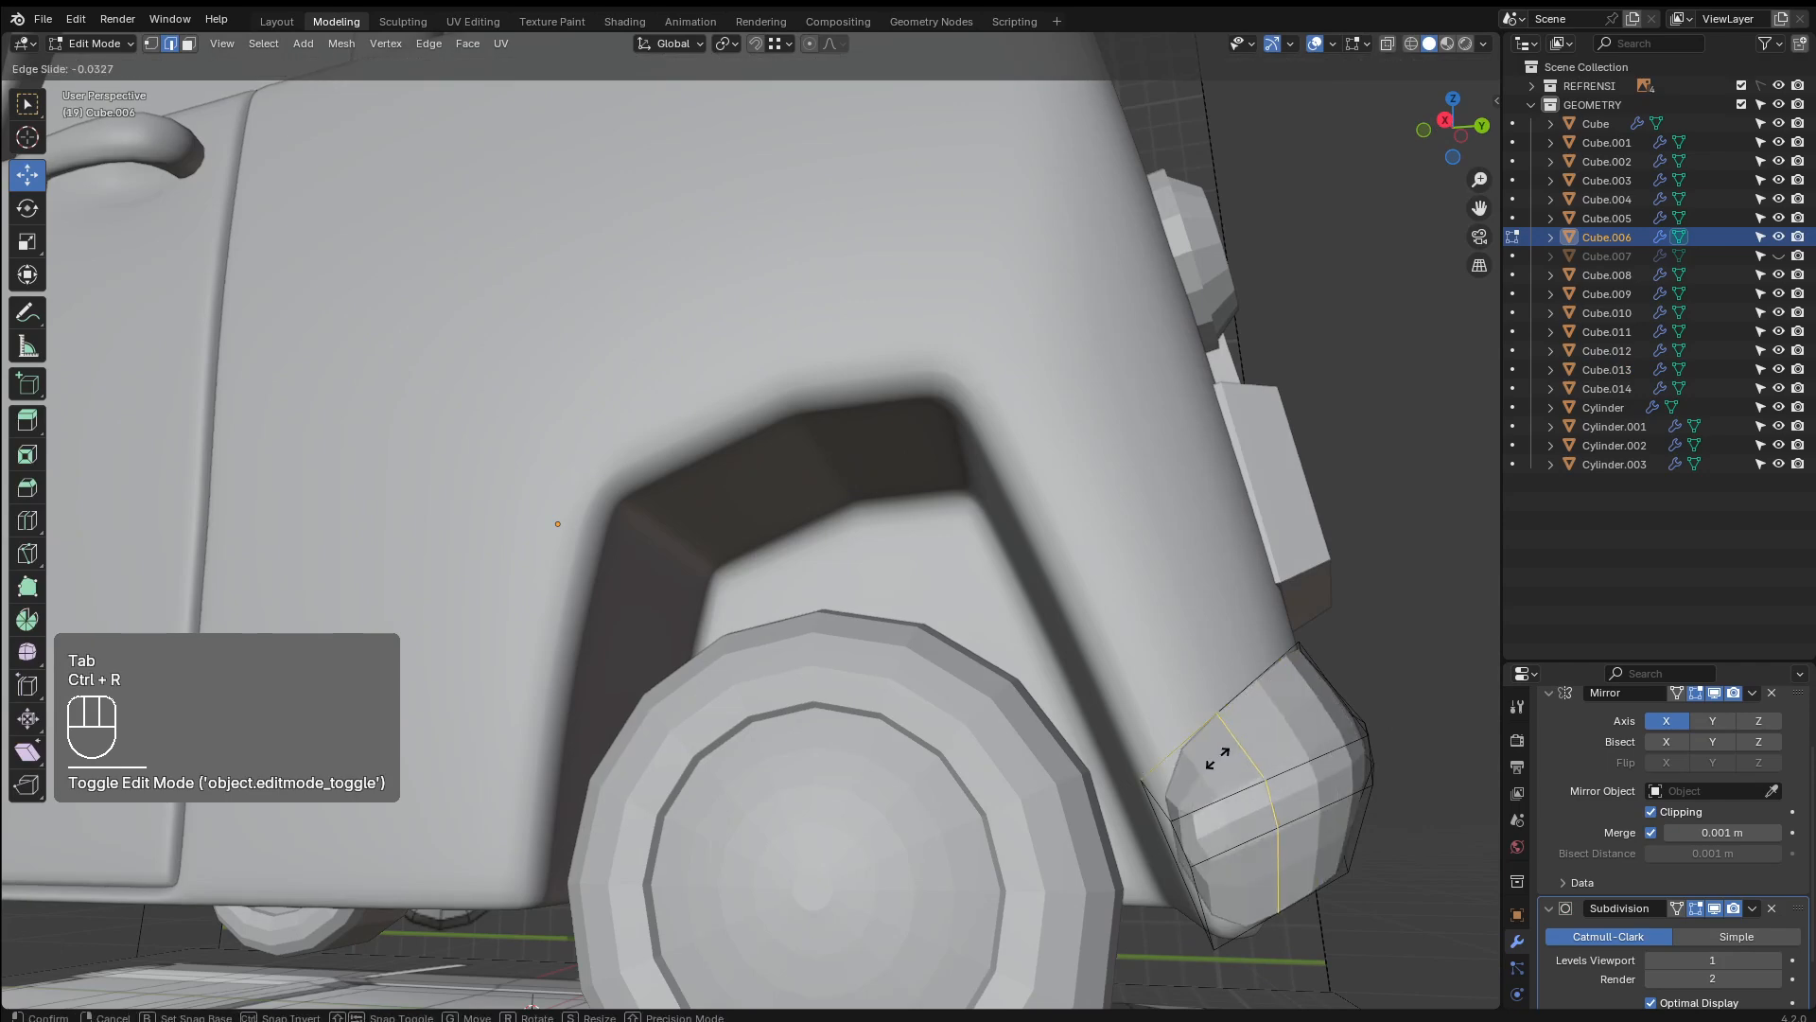
{"action": "left_click", "coordinate": [1153, 788]}
{"action": "middle_click_drag", "start_coordinate": [1152, 788], "coordinate": [1116, 789]}
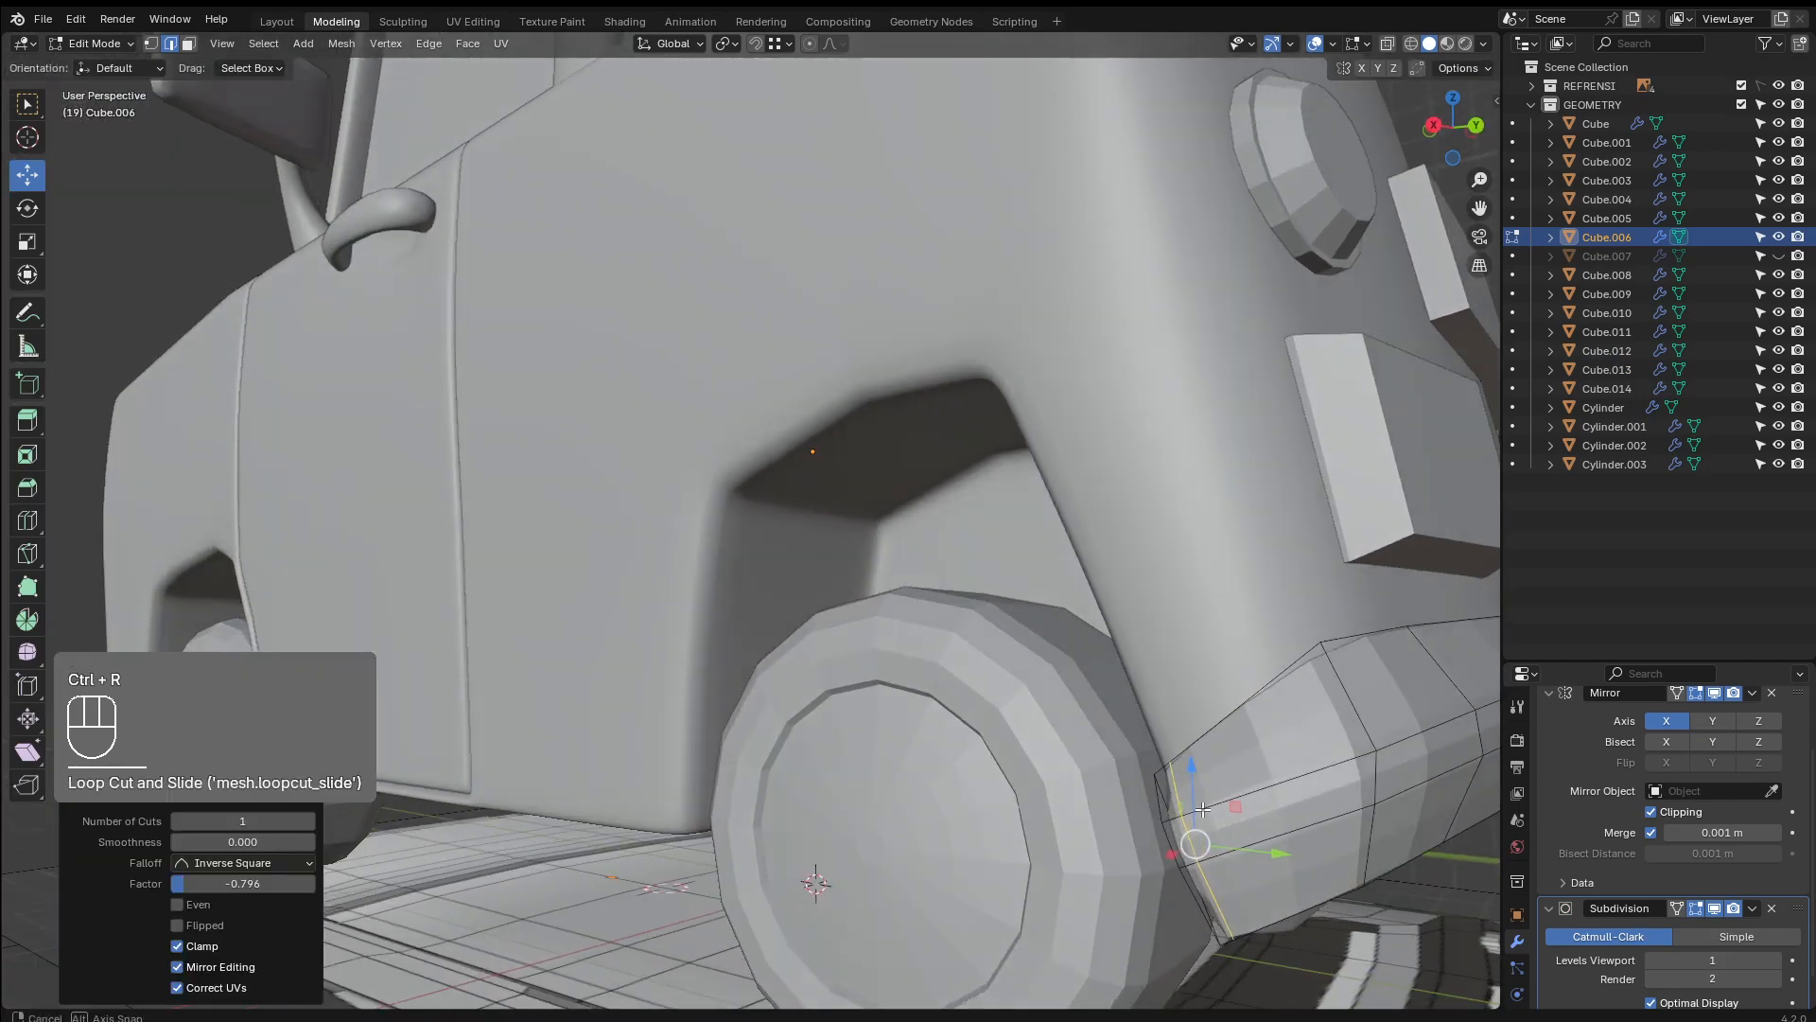
{"action": "scroll", "coordinate": [1115, 789], "scroll_direction": "down", "scroll_amount": 2, "text": "ctrl"}
Add edge loops on both sides of the rear bumper's corner, the outer one at a factor of about 0.71, and return to Object Mode
{"action": "key", "text": "ctrl+r"}
{"action": "left_click", "coordinate": [1086, 792]}
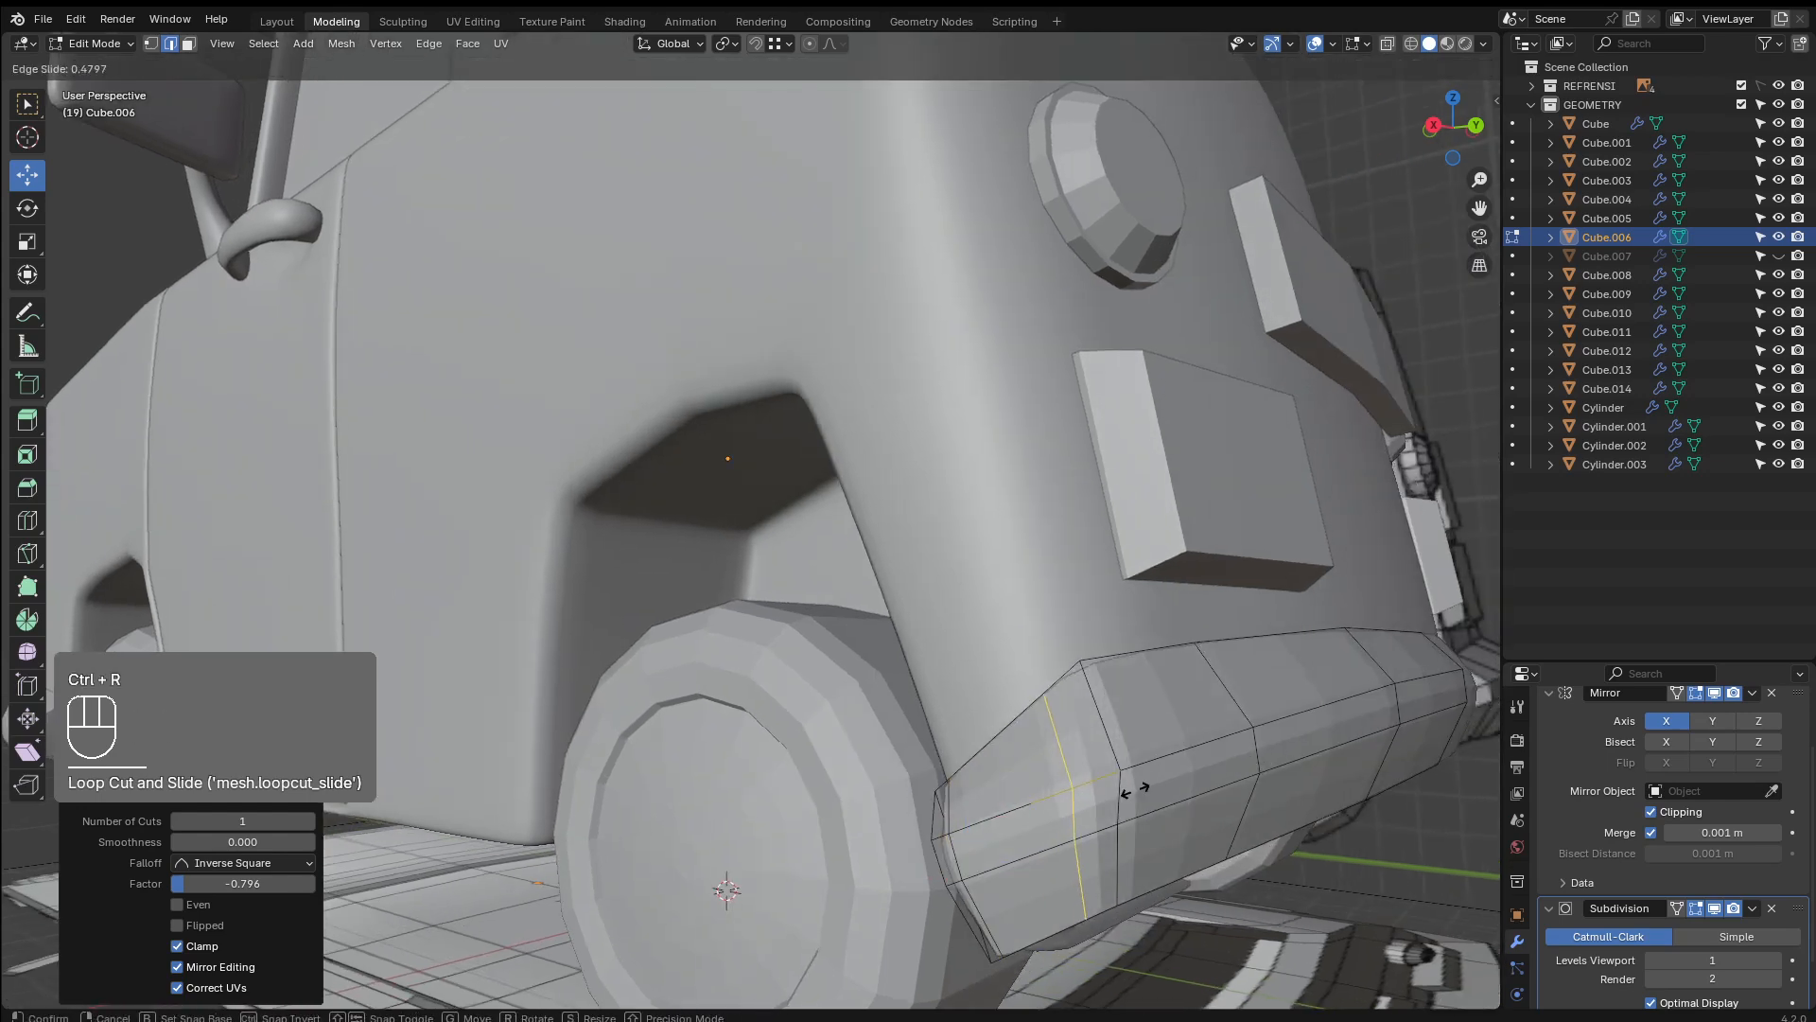
{"action": "left_click", "coordinate": [1155, 784]}
{"action": "key", "text": "ctrl+r"}
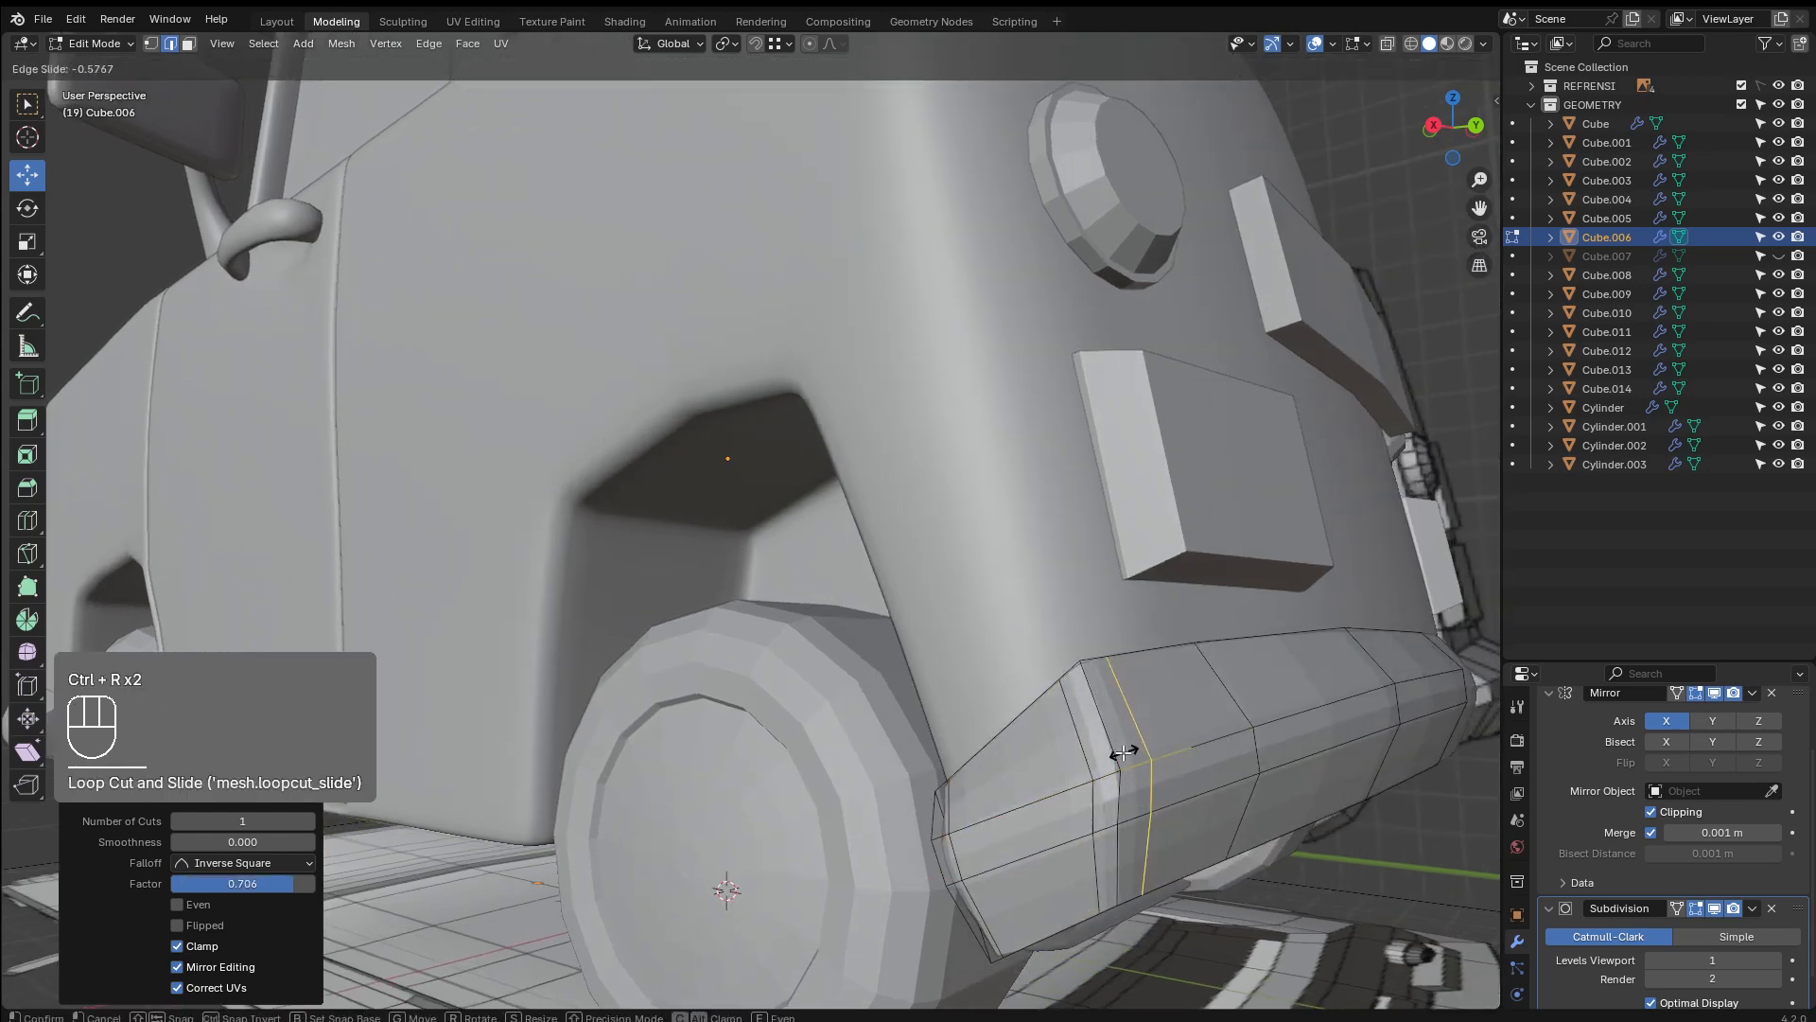
{"action": "key", "text": "Tab"}
Set the viewport level of the Subdivision Surface modifier to 1 on the rectangular rear light block above the bumper
{"action": "middle_click_drag", "start_coordinate": [1246, 736], "coordinate": [1220, 797]}
{"action": "scroll", "coordinate": [1220, 797], "scroll_direction": "up", "scroll_amount": 5}
{"action": "left_click", "coordinate": [978, 547]}
{"action": "scroll", "coordinate": [979, 547], "scroll_direction": "up", "scroll_amount": 6}
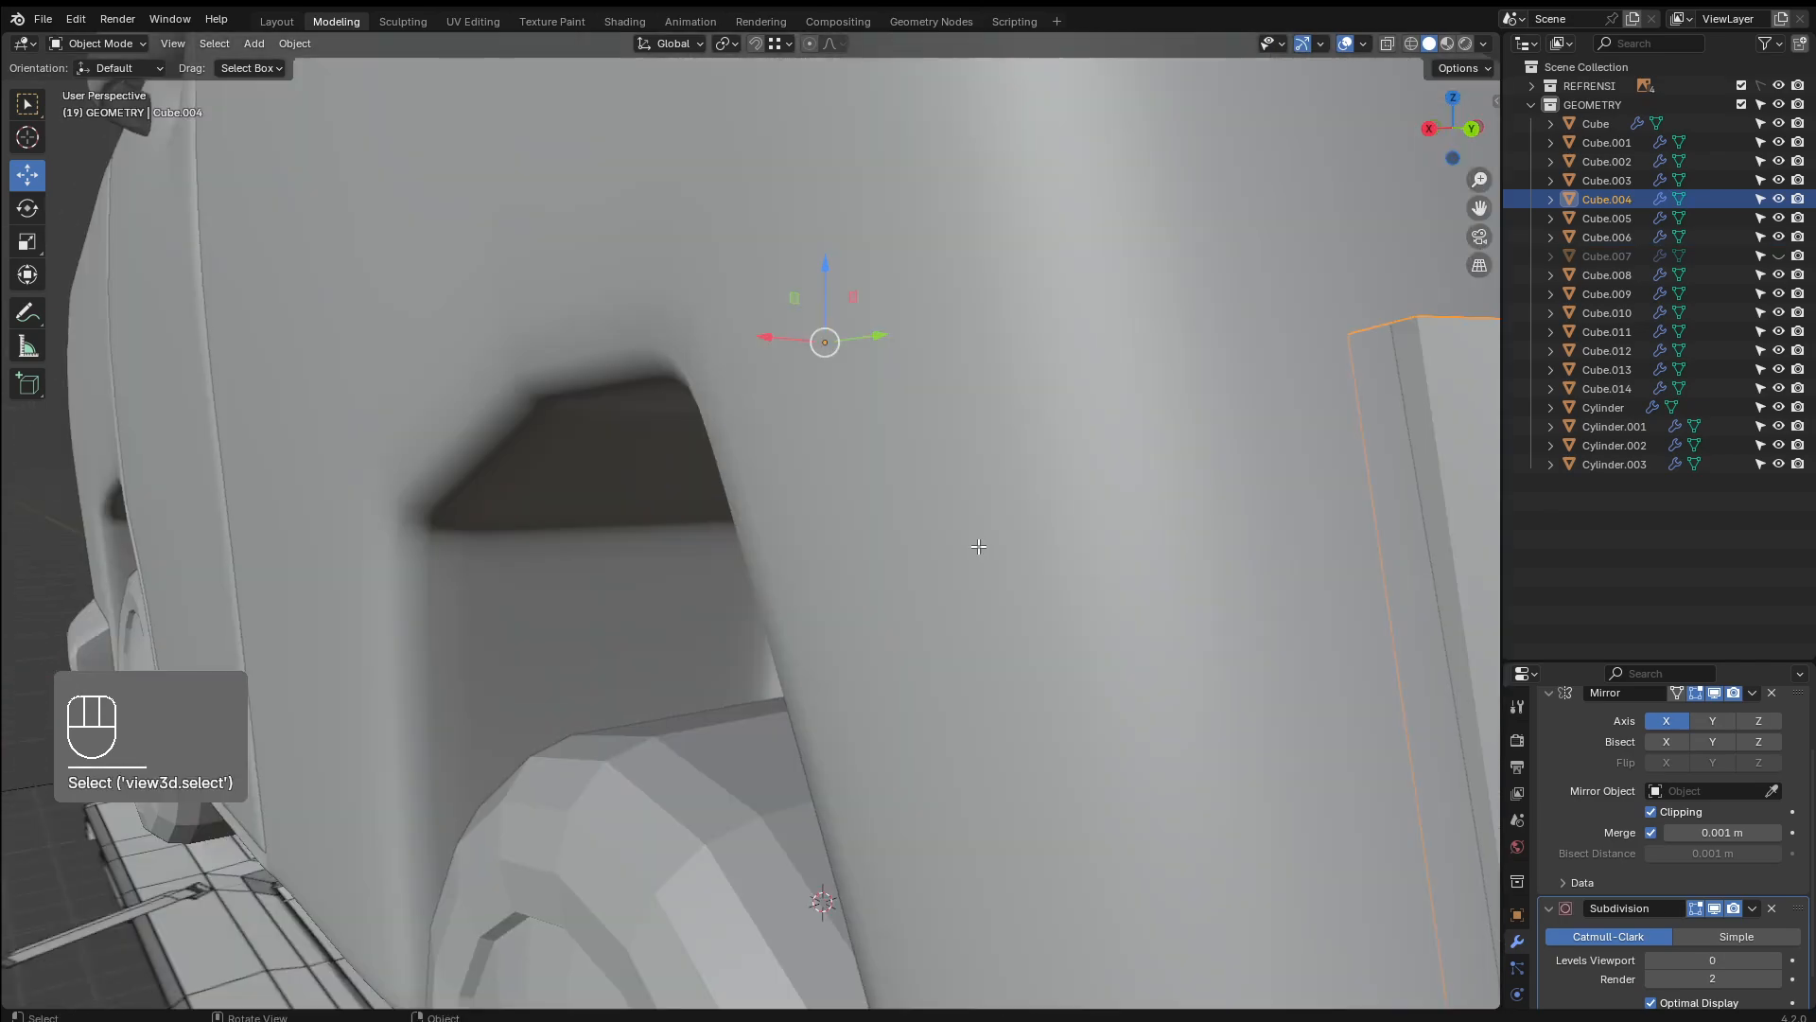
{"action": "key", "text": "Tab"}
{"action": "scroll", "coordinate": [978, 547], "scroll_direction": "down", "scroll_amount": 5}
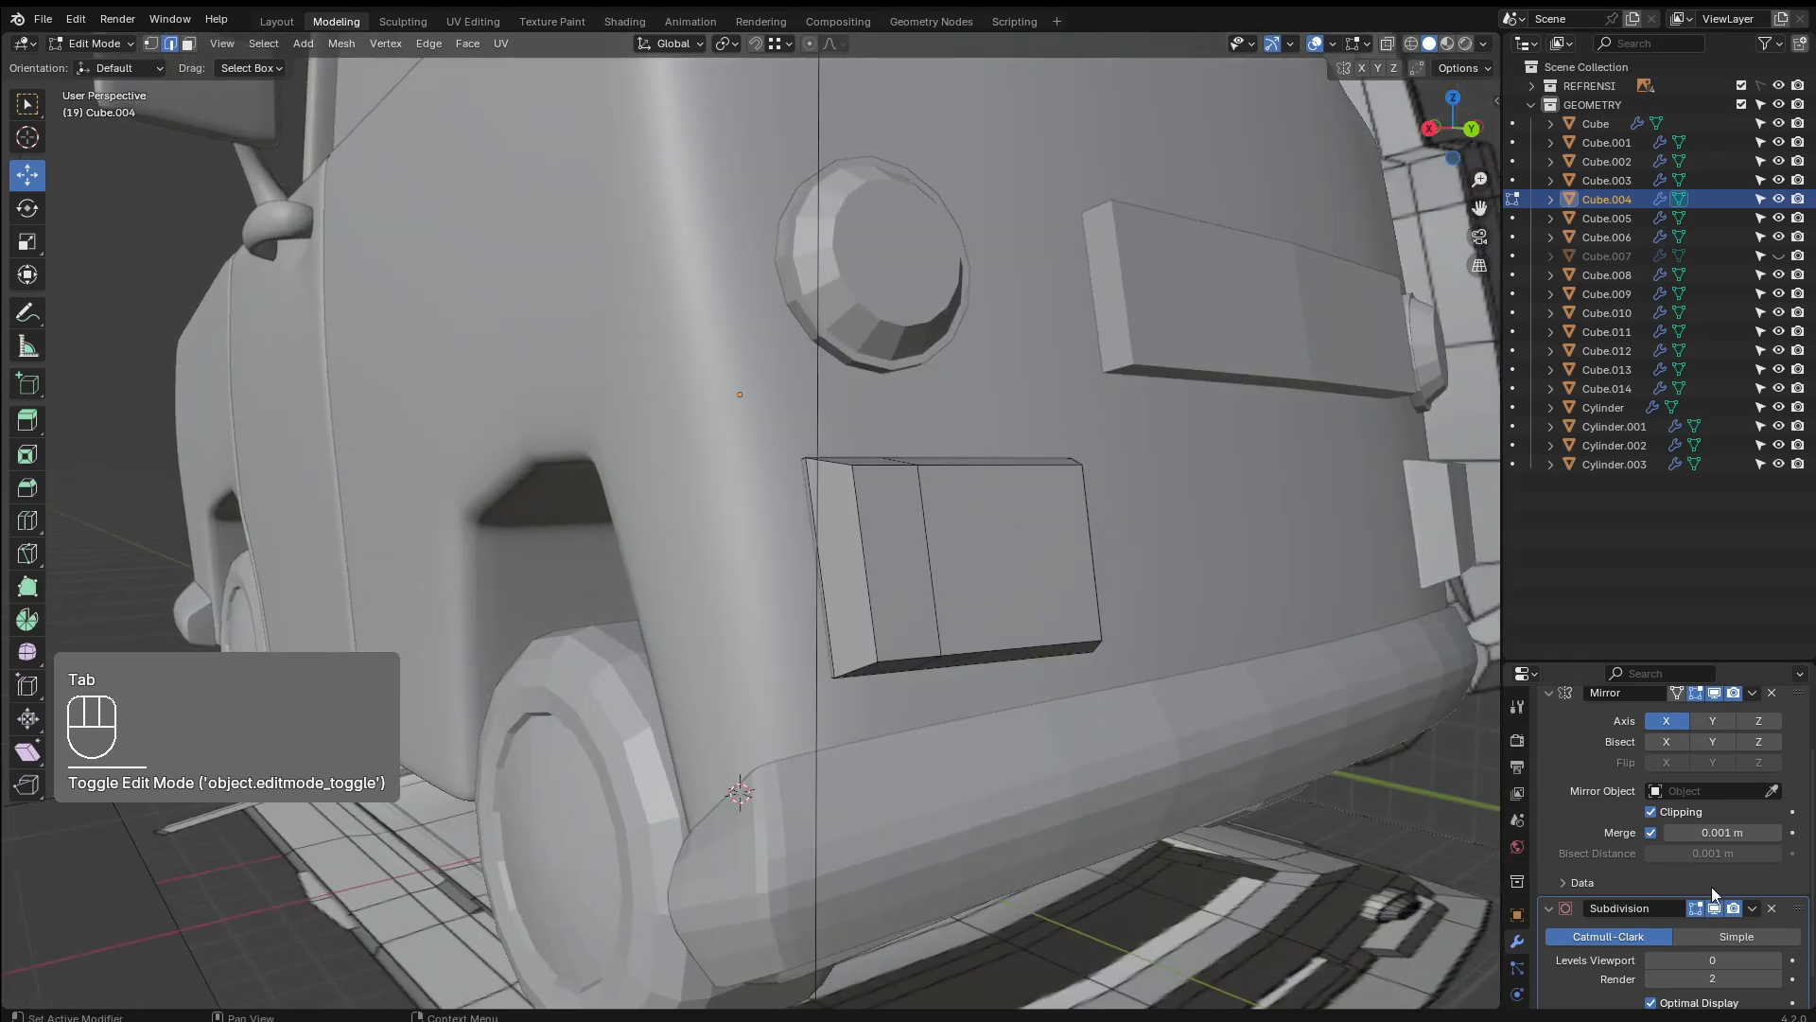
{"action": "left_click", "coordinate": [1772, 959]}
{"action": "key", "text": "Tab"}
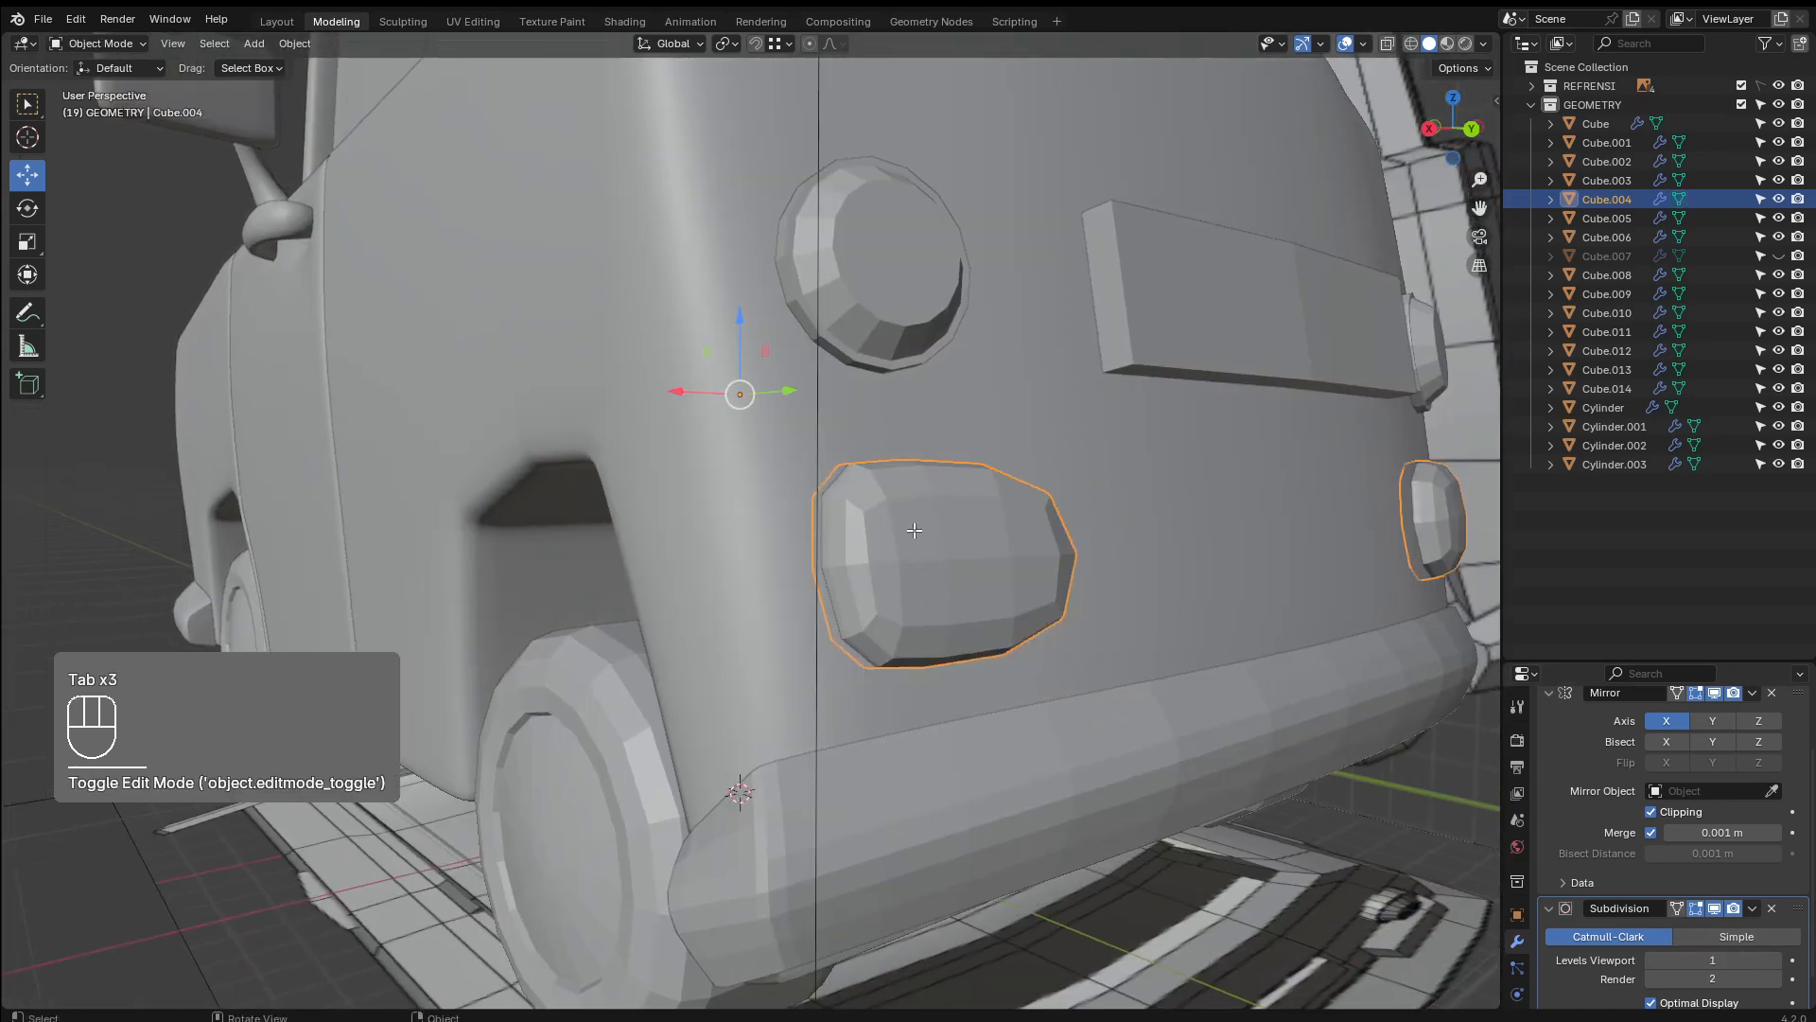
In Edit Mode, add edge loops near the rear light block's upper and lower edges, at factors of about 0.70 and -0.83
{"action": "key", "text": "Tab"}
{"action": "key", "text": "ctrl+r"}
{"action": "left_click", "coordinate": [903, 523]}
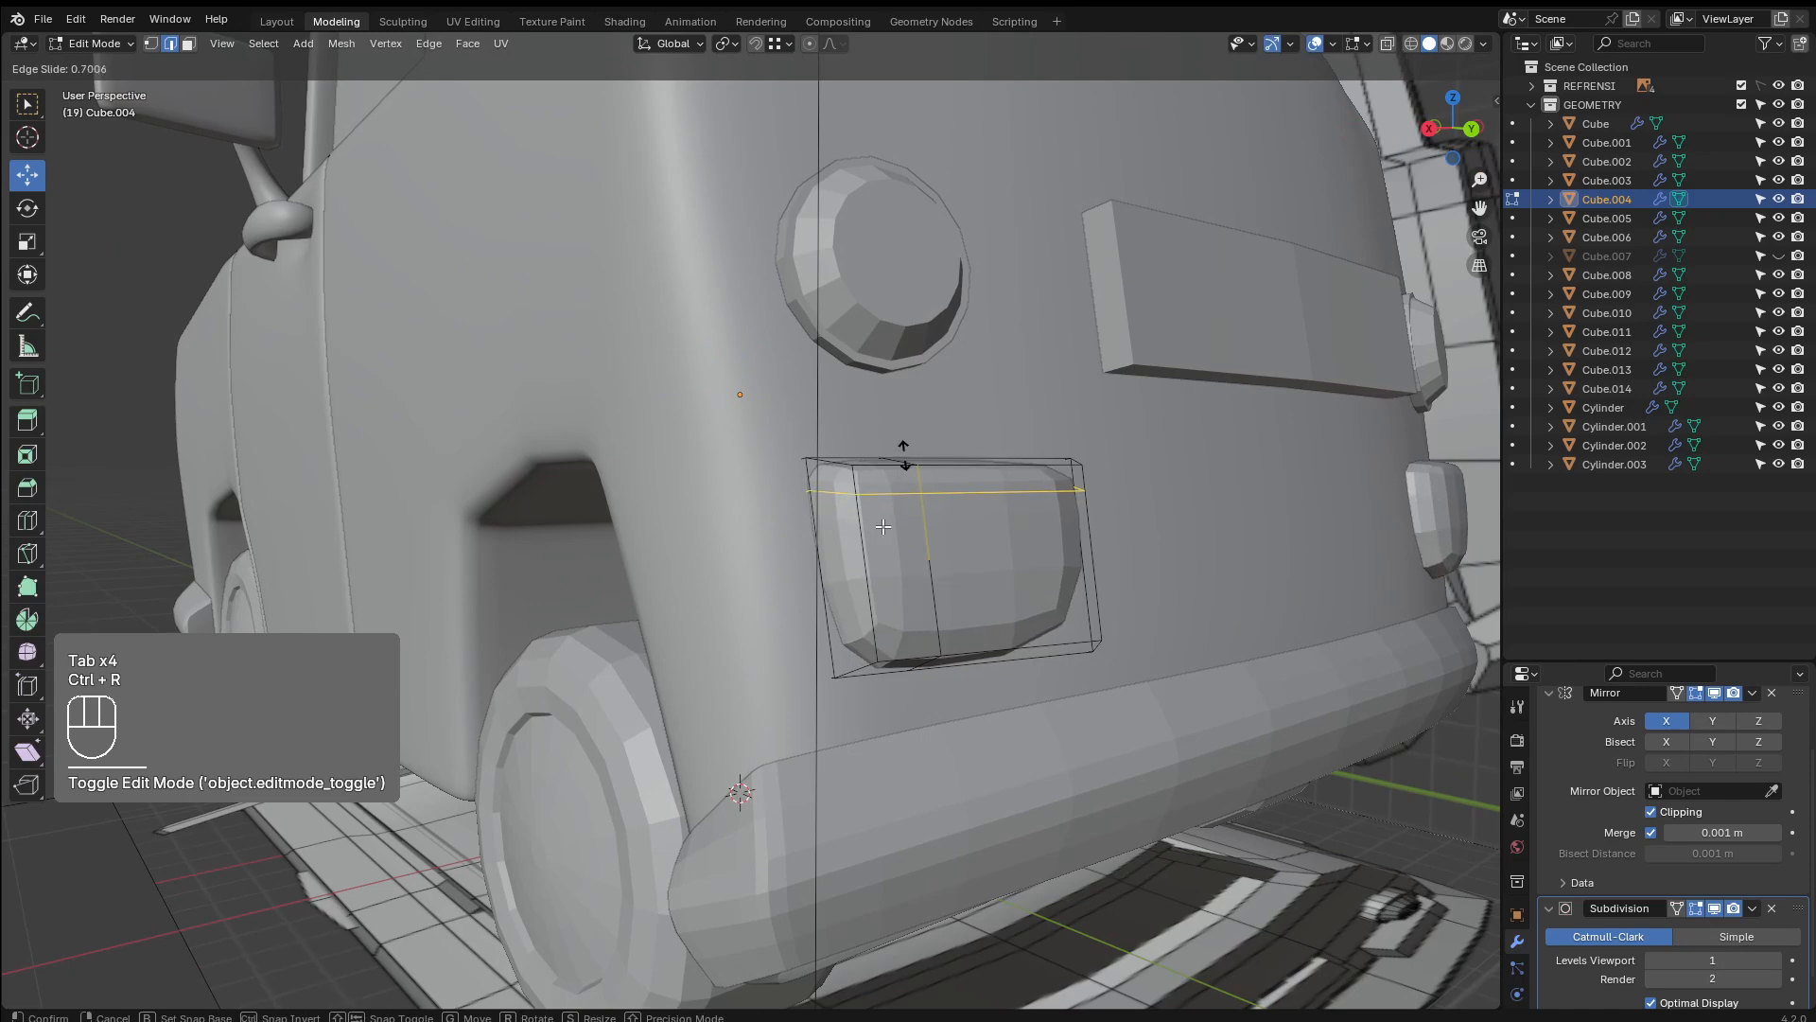
{"action": "left_click", "coordinate": [883, 526]}
{"action": "key", "text": "ctrl+r"}
{"action": "left_click", "coordinate": [879, 627]}
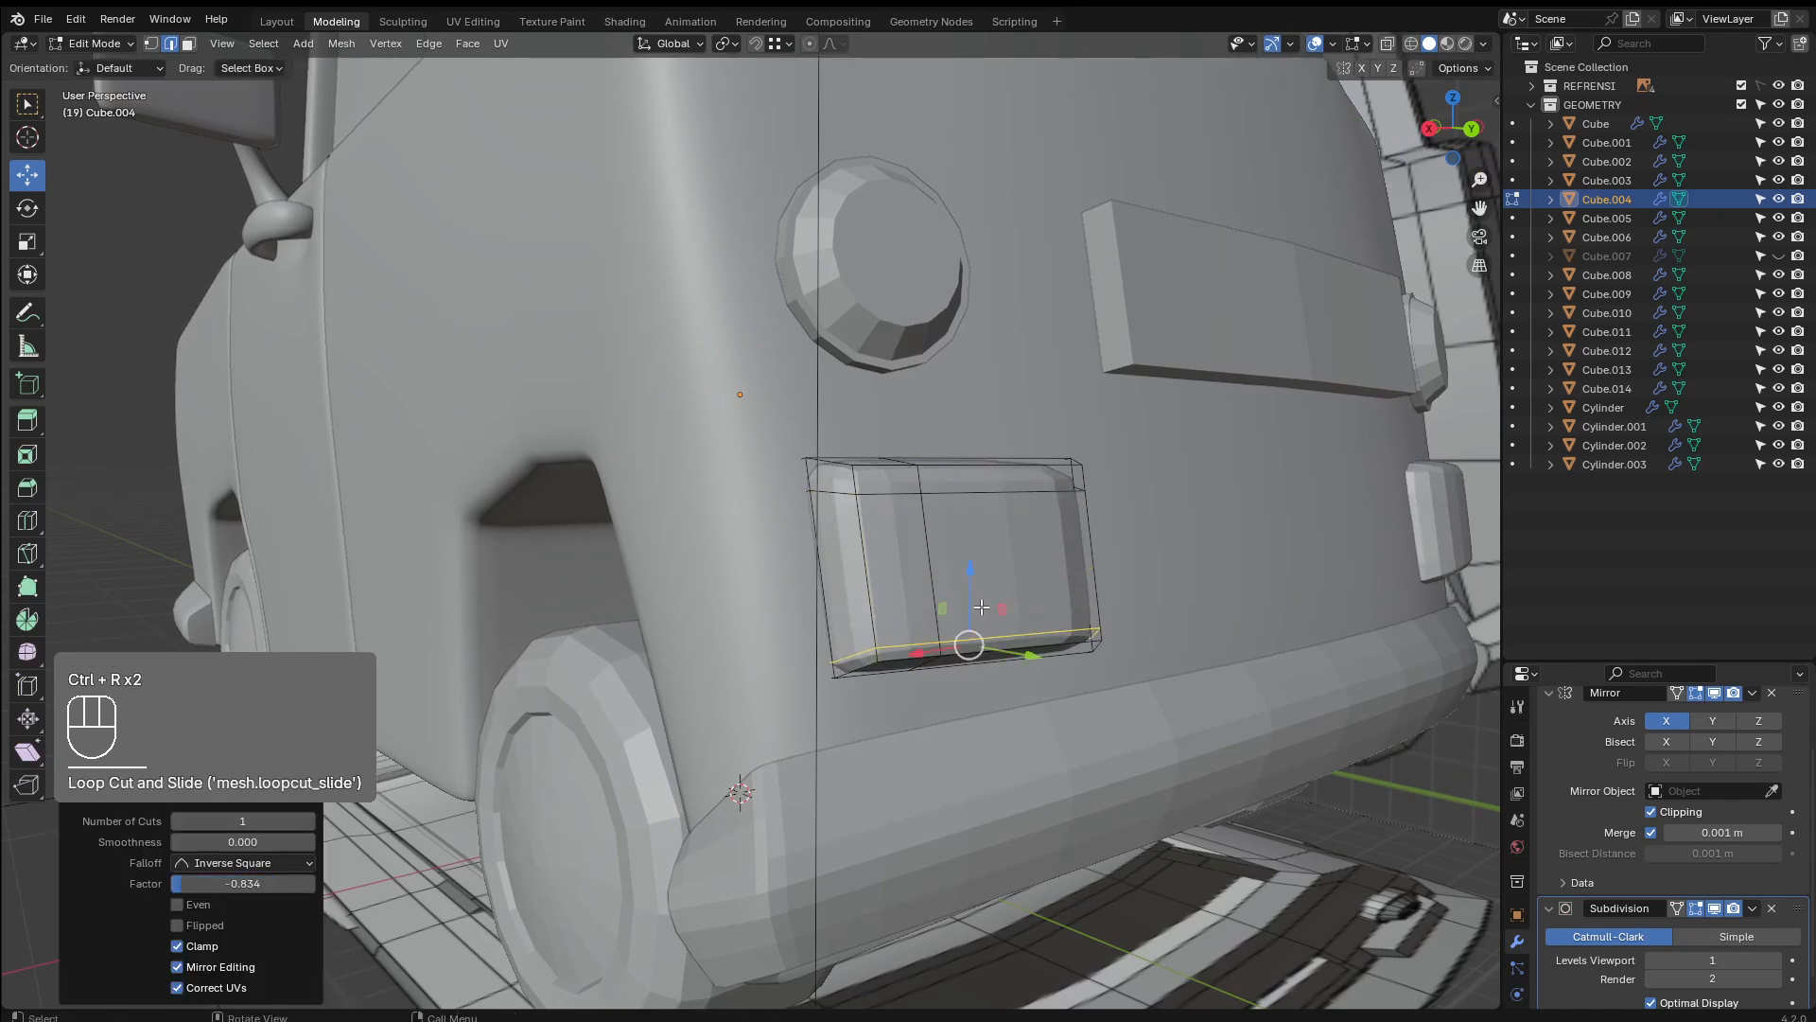
Add a vertical edge loop near the rear light block's inner end and slide the existing vertical loop closer to its outer end
{"action": "middle_click_drag", "start_coordinate": [879, 627], "coordinate": [989, 501]}
{"action": "key", "text": "ctrl+r"}
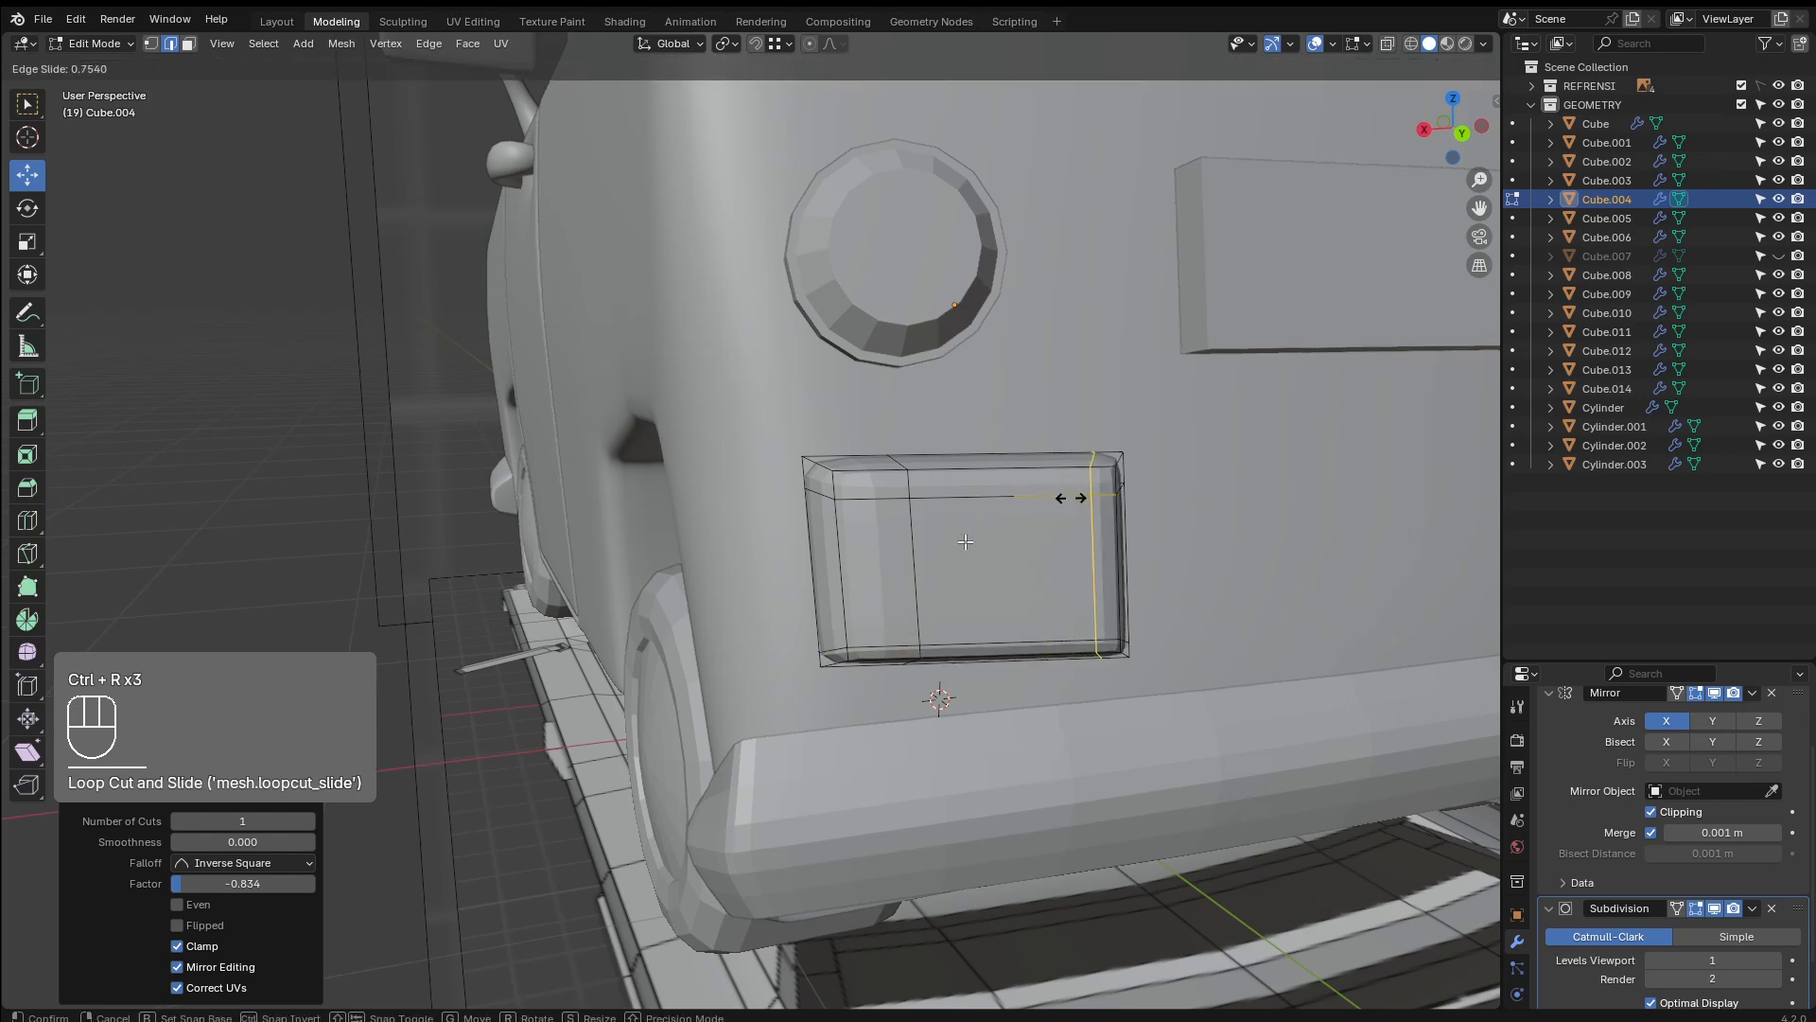
{"action": "left_click", "coordinate": [919, 552]}
{"action": "key", "text": "2"}
{"action": "key", "text": "g"}
{"action": "key", "text": "g"}
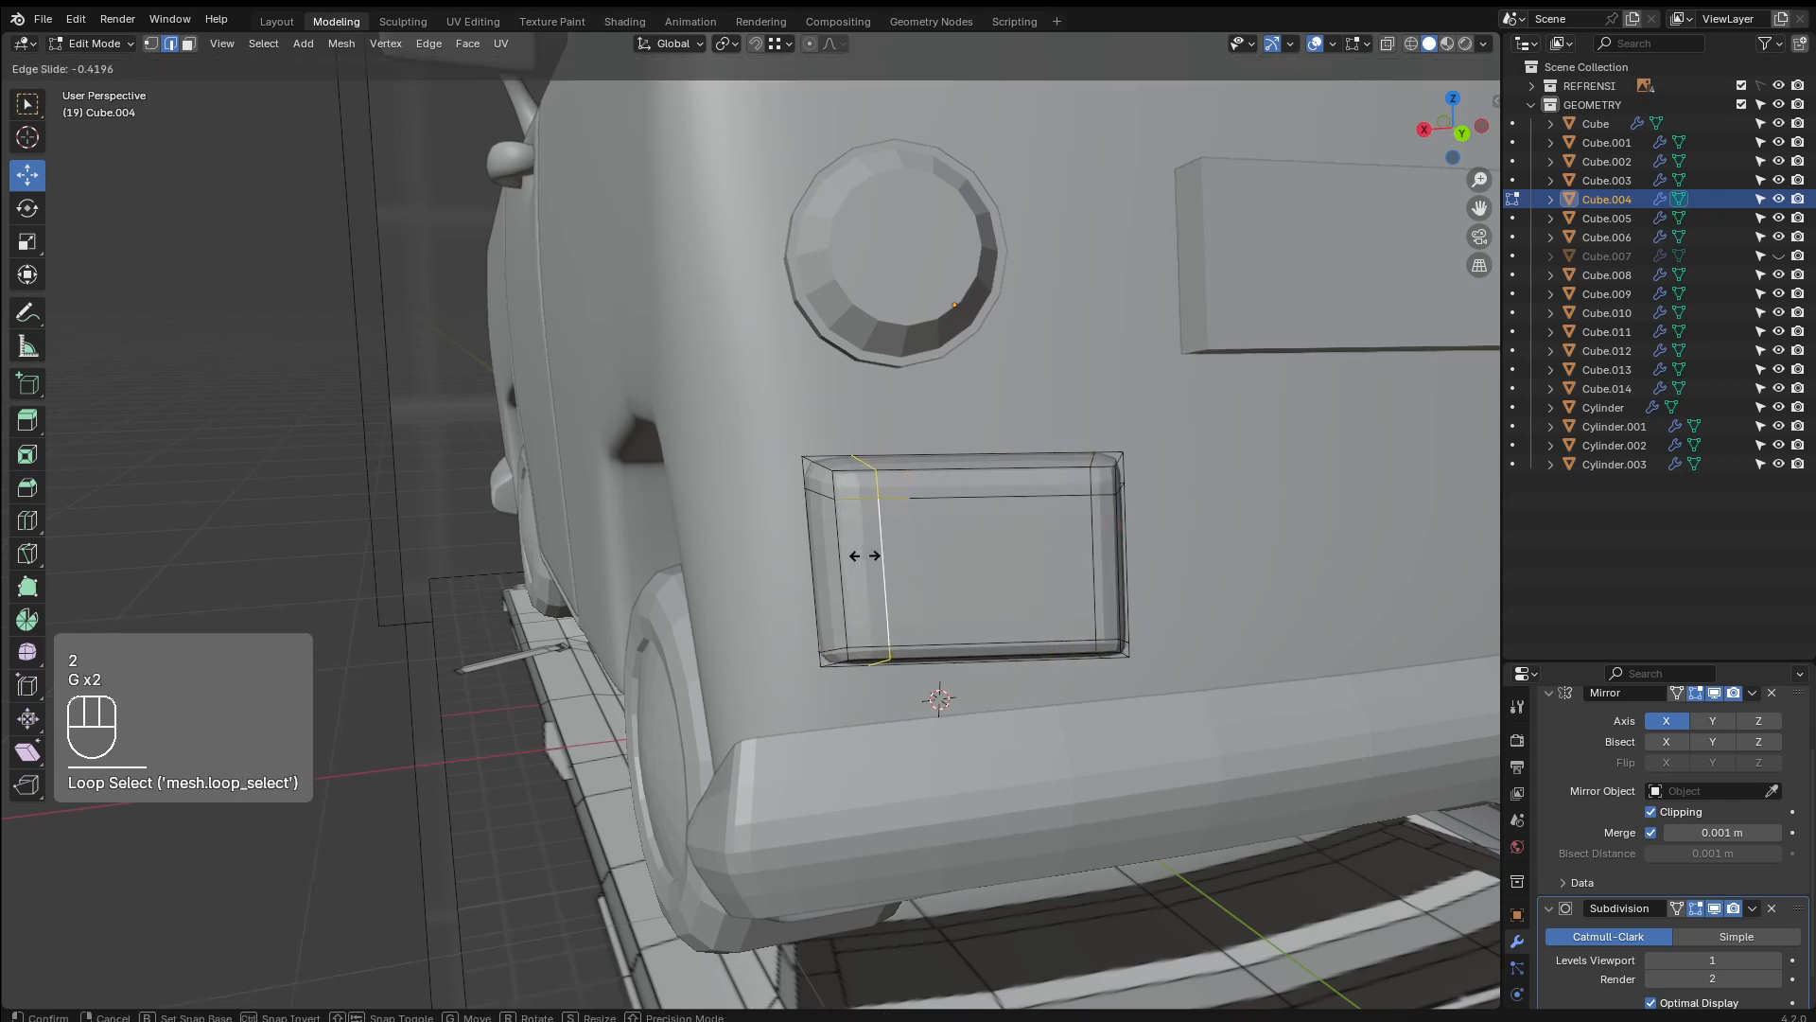
{"action": "left_click", "coordinate": [854, 556]}
Add one centered vertical and one centered horizontal edge loop to the rear light block, and return to Object Mode
{"action": "key", "text": "ctrl+r"}
{"action": "left_click", "coordinate": [925, 518]}
{"action": "key", "text": "Escape"}
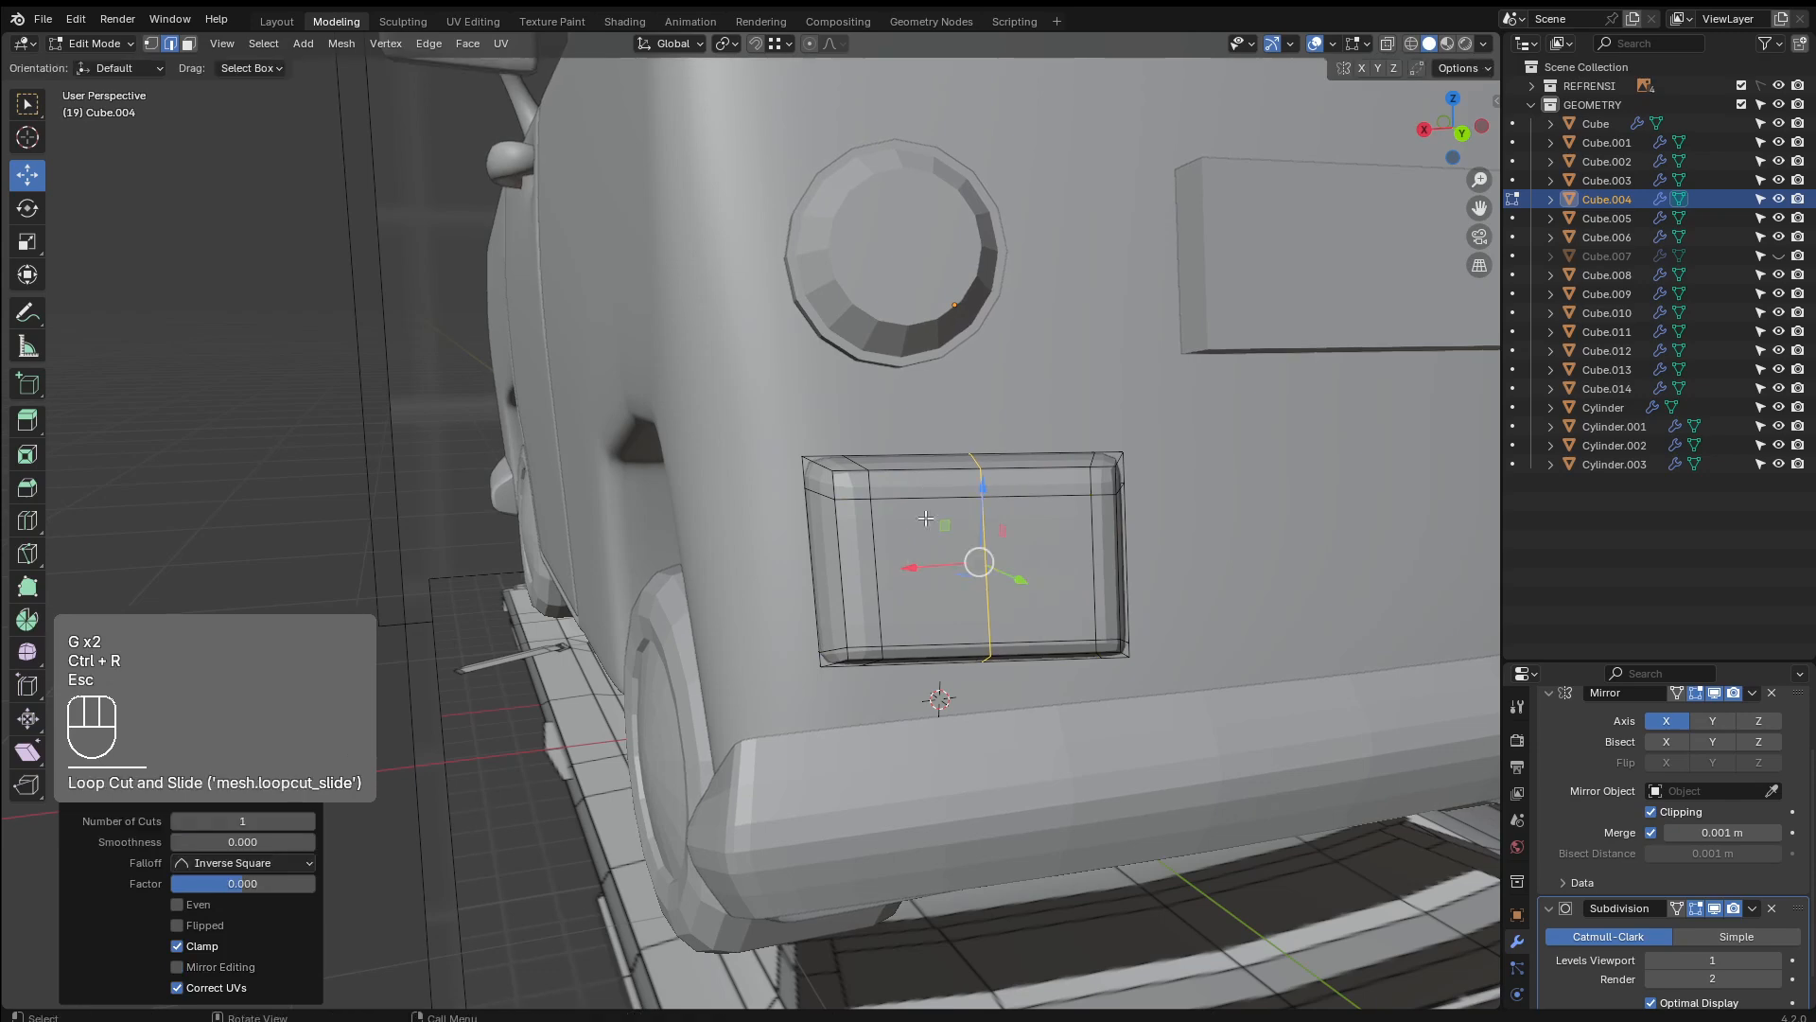
{"action": "key", "text": "ctrl+r"}
{"action": "left_click", "coordinate": [875, 579]}
{"action": "key", "text": "Escape"}
{"action": "left_click", "coordinate": [916, 632]}
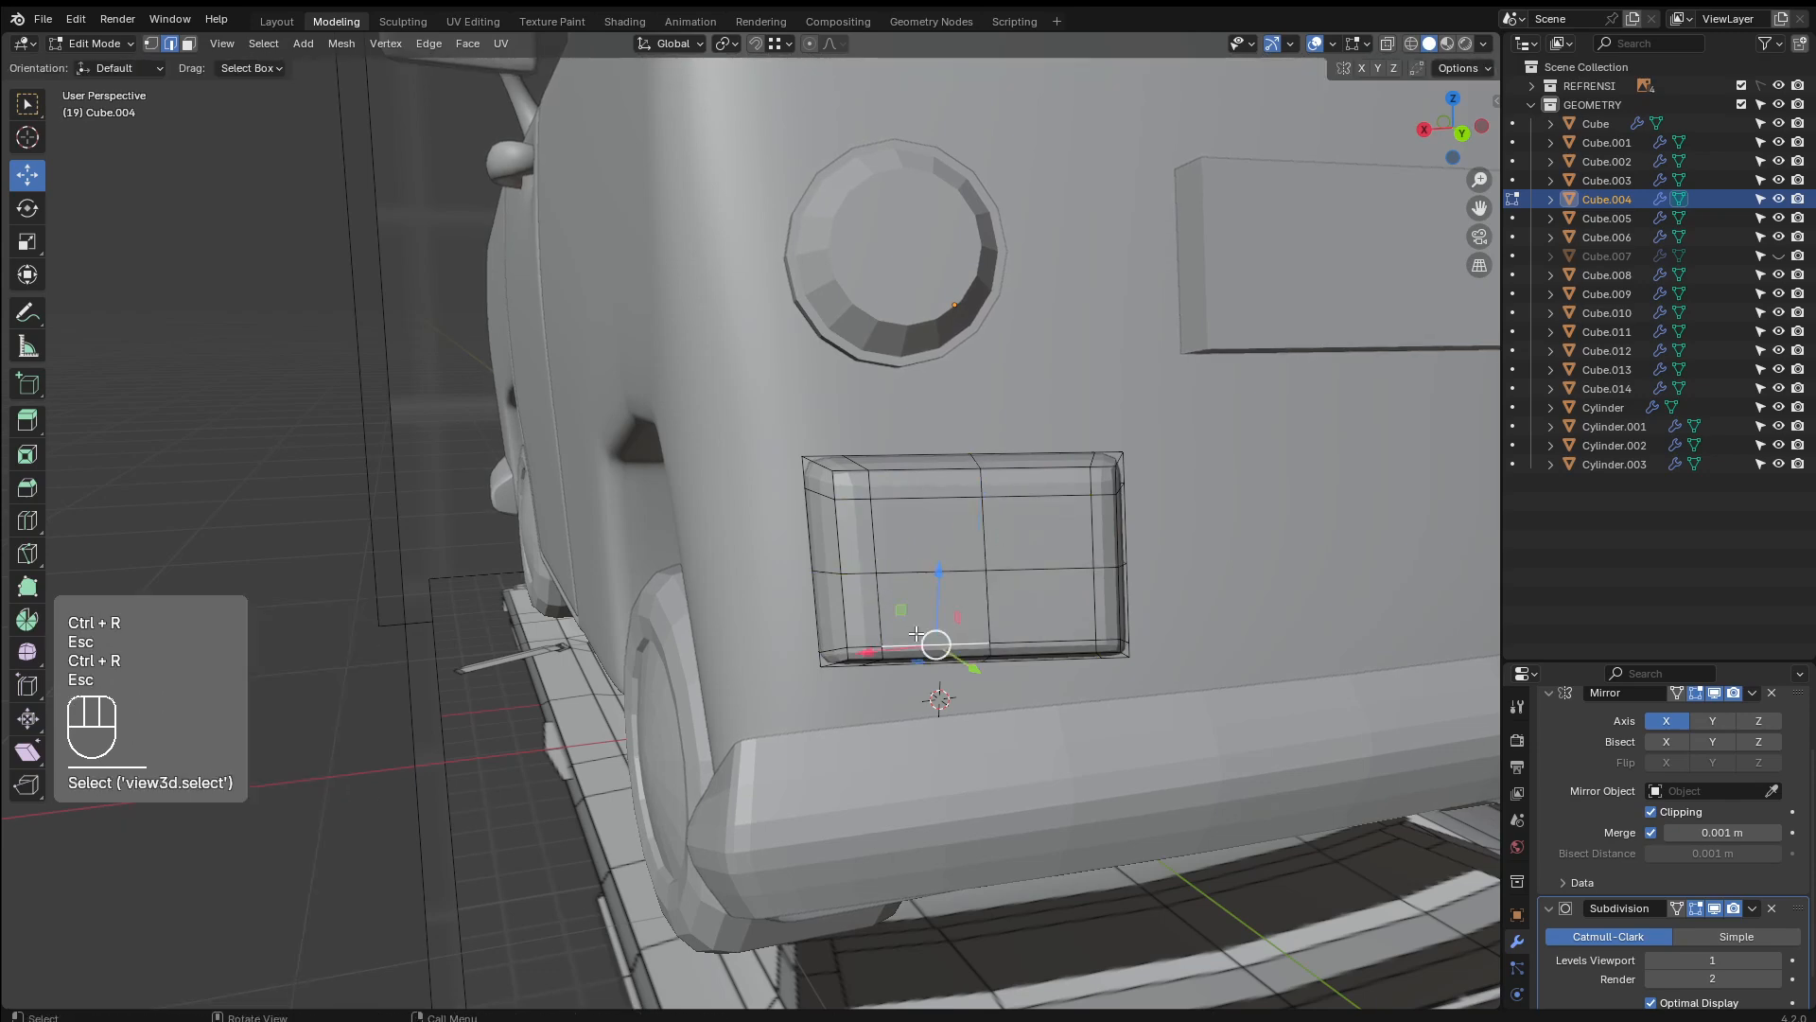
{"action": "key", "text": "Tab"}
Set the viewport level of the Subdivision Surface modifier to 1 on the round rear light
{"action": "left_click", "coordinate": [939, 333]}
{"action": "middle_click_drag", "start_coordinate": [875, 426], "coordinate": [941, 469]}
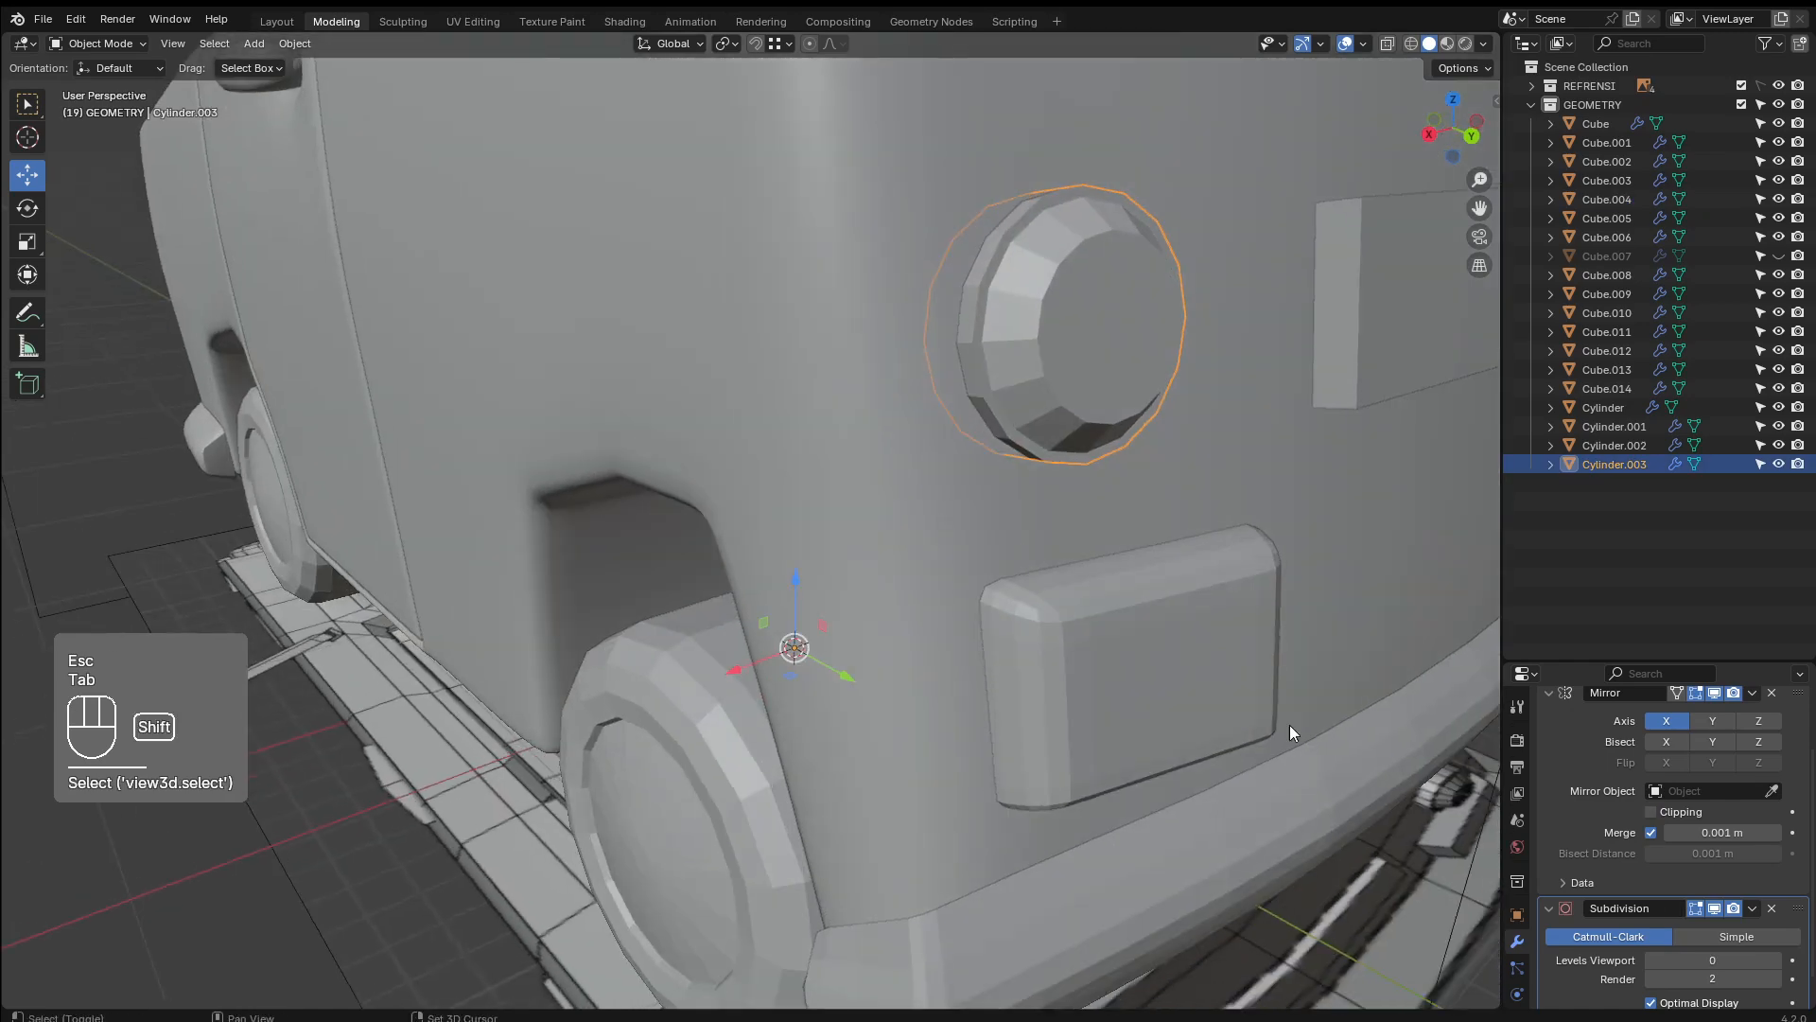
{"action": "middle_click_drag", "start_coordinate": [1290, 725], "coordinate": [1102, 695], "text": "shift"}
{"action": "left_click", "coordinate": [1773, 960]}
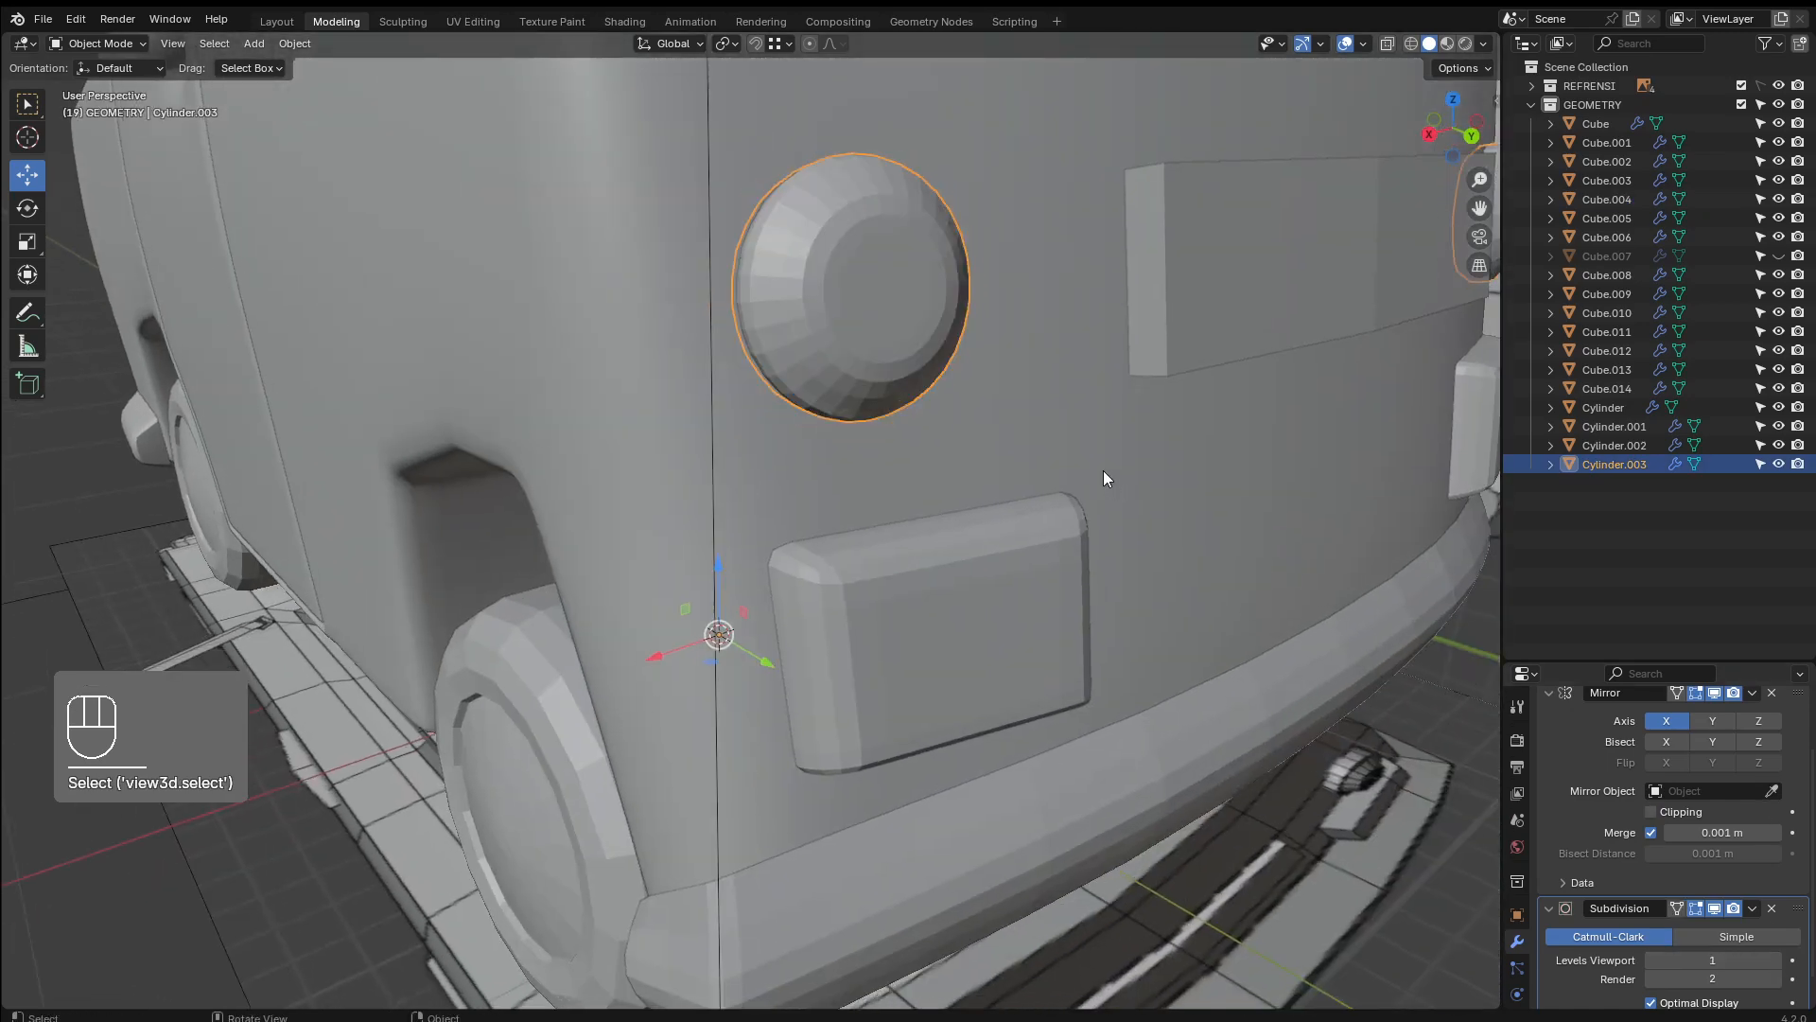
Isolate the round rear light in local view and delete its back face in Edit Mode
{"action": "key", "text": "slash"}
{"action": "middle_click_drag", "start_coordinate": [978, 428], "coordinate": [1111, 527]}
{"action": "key", "text": "Tab"}
{"action": "left_click", "coordinate": [1131, 499]}
{"action": "key", "text": "3"}
{"action": "left_click", "coordinate": [1163, 514]}
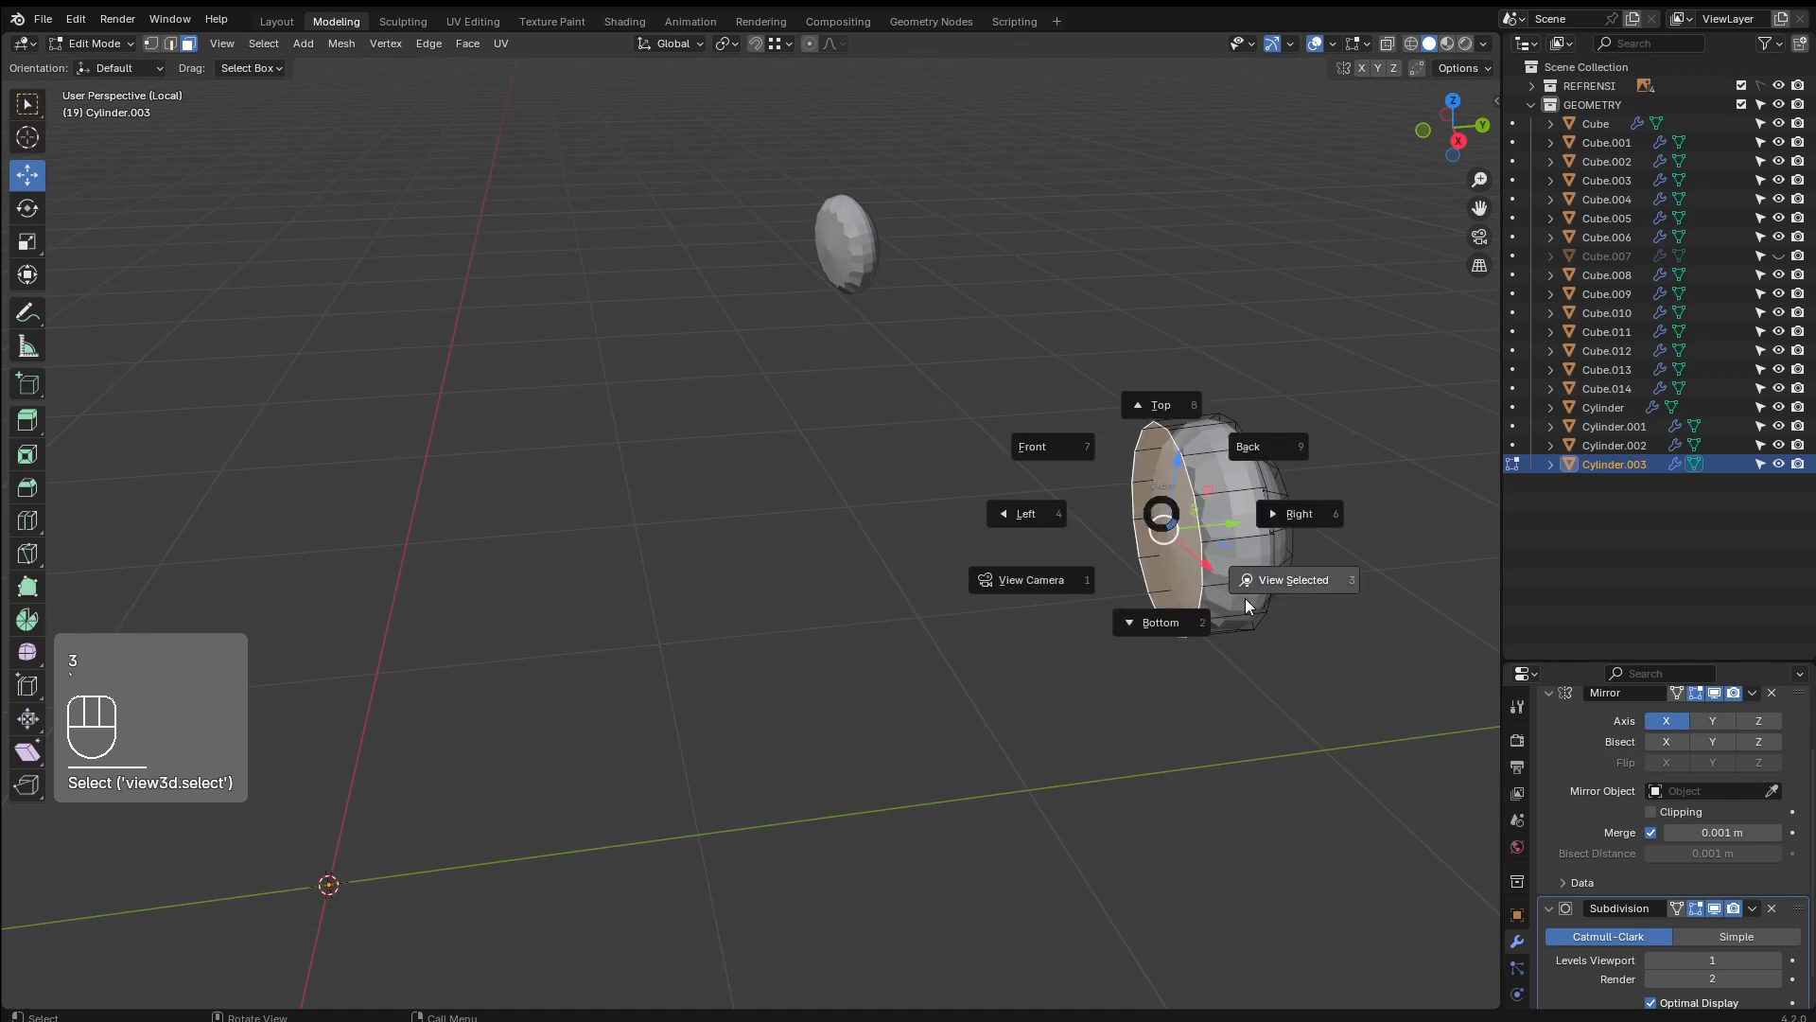
{"action": "left_click", "coordinate": [1246, 603]}
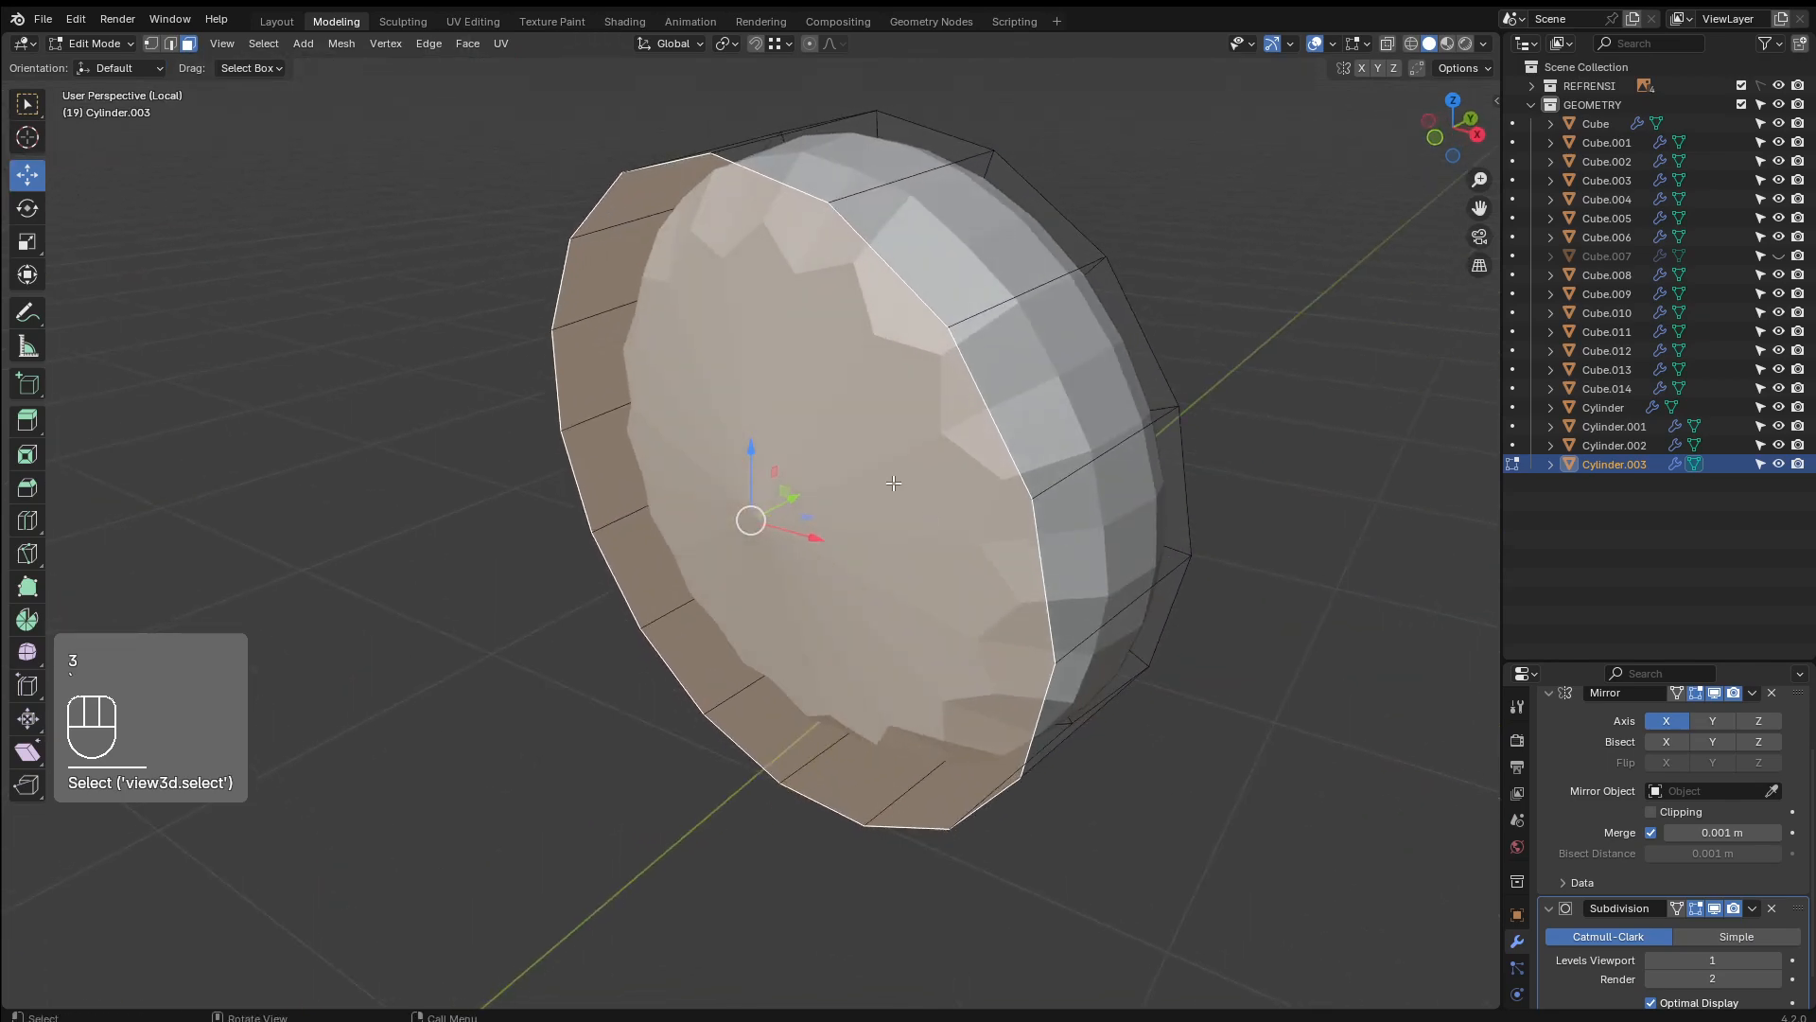
{"action": "key", "text": "x"}
{"action": "left_click", "coordinate": [893, 484]}
With the subdivision preview off, add edge loops on both sides of the round light's front rim, at factors of about -0.66 and -0.74
{"action": "middle_click_drag", "start_coordinate": [893, 484], "coordinate": [948, 415]}
{"action": "left_click", "coordinate": [1713, 910]}
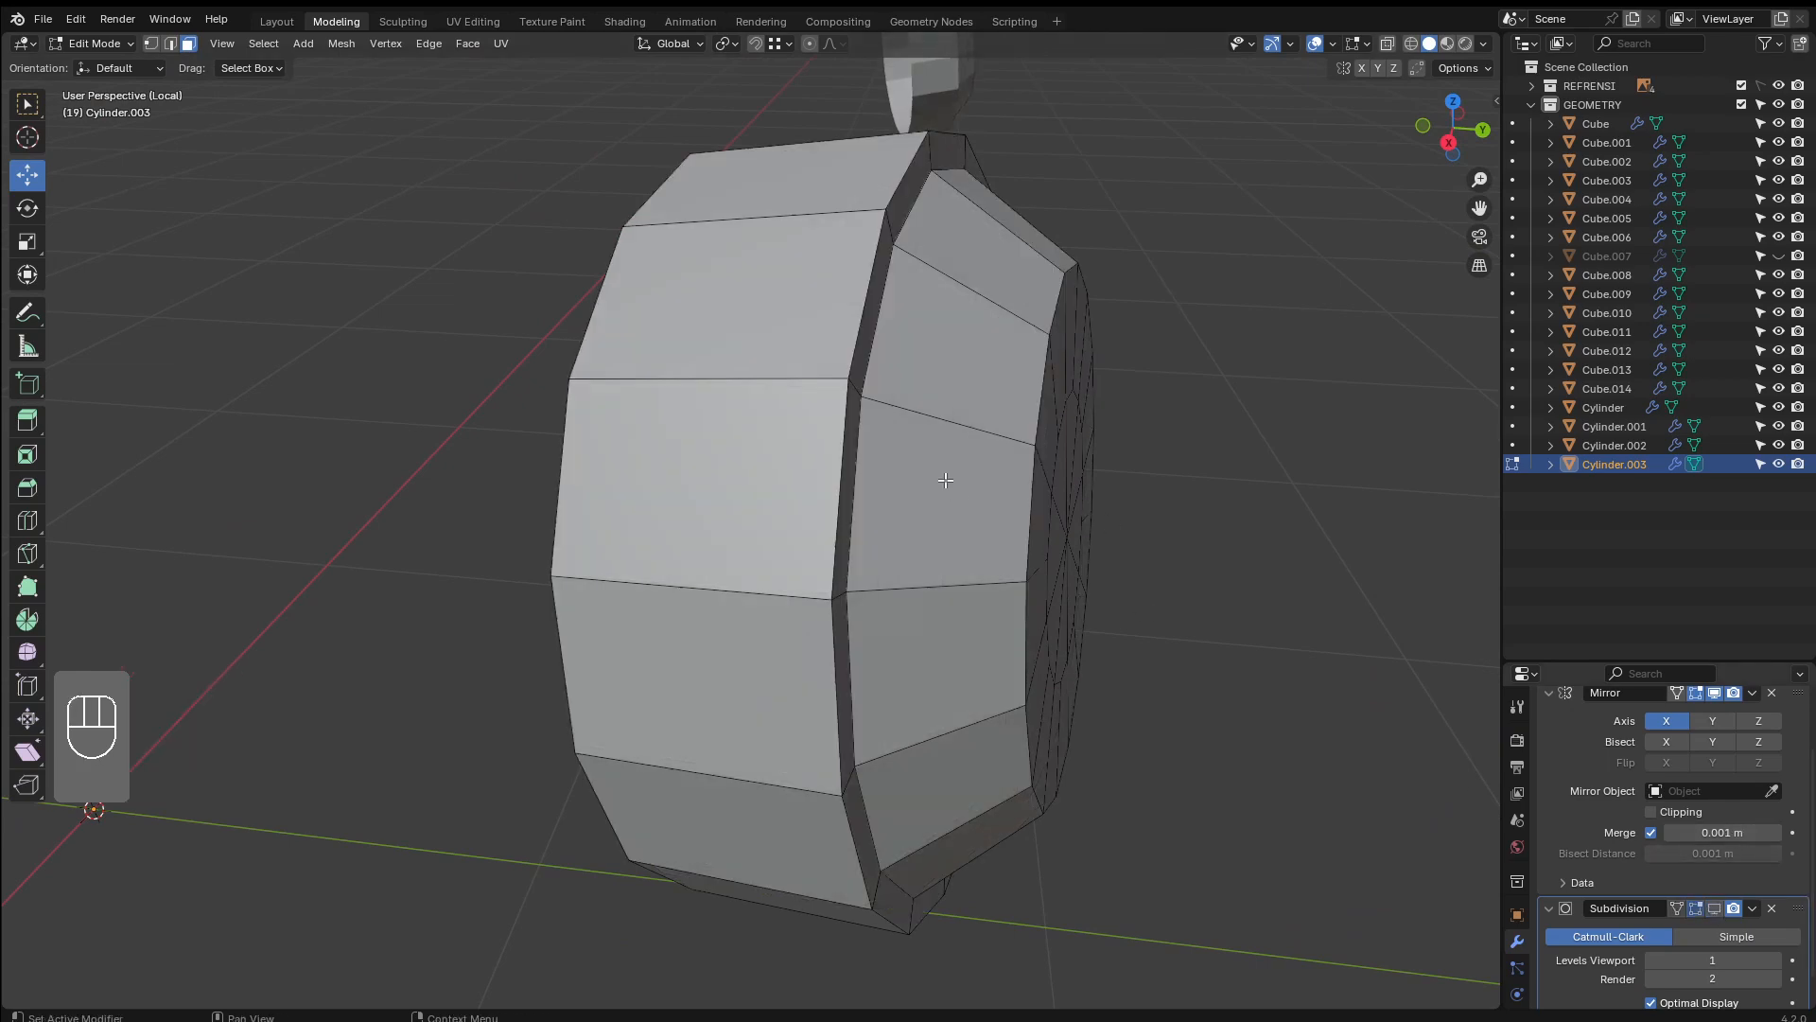
{"action": "key", "text": "ctrl+r"}
{"action": "left_click", "coordinate": [925, 401]}
{"action": "left_click", "coordinate": [973, 422]}
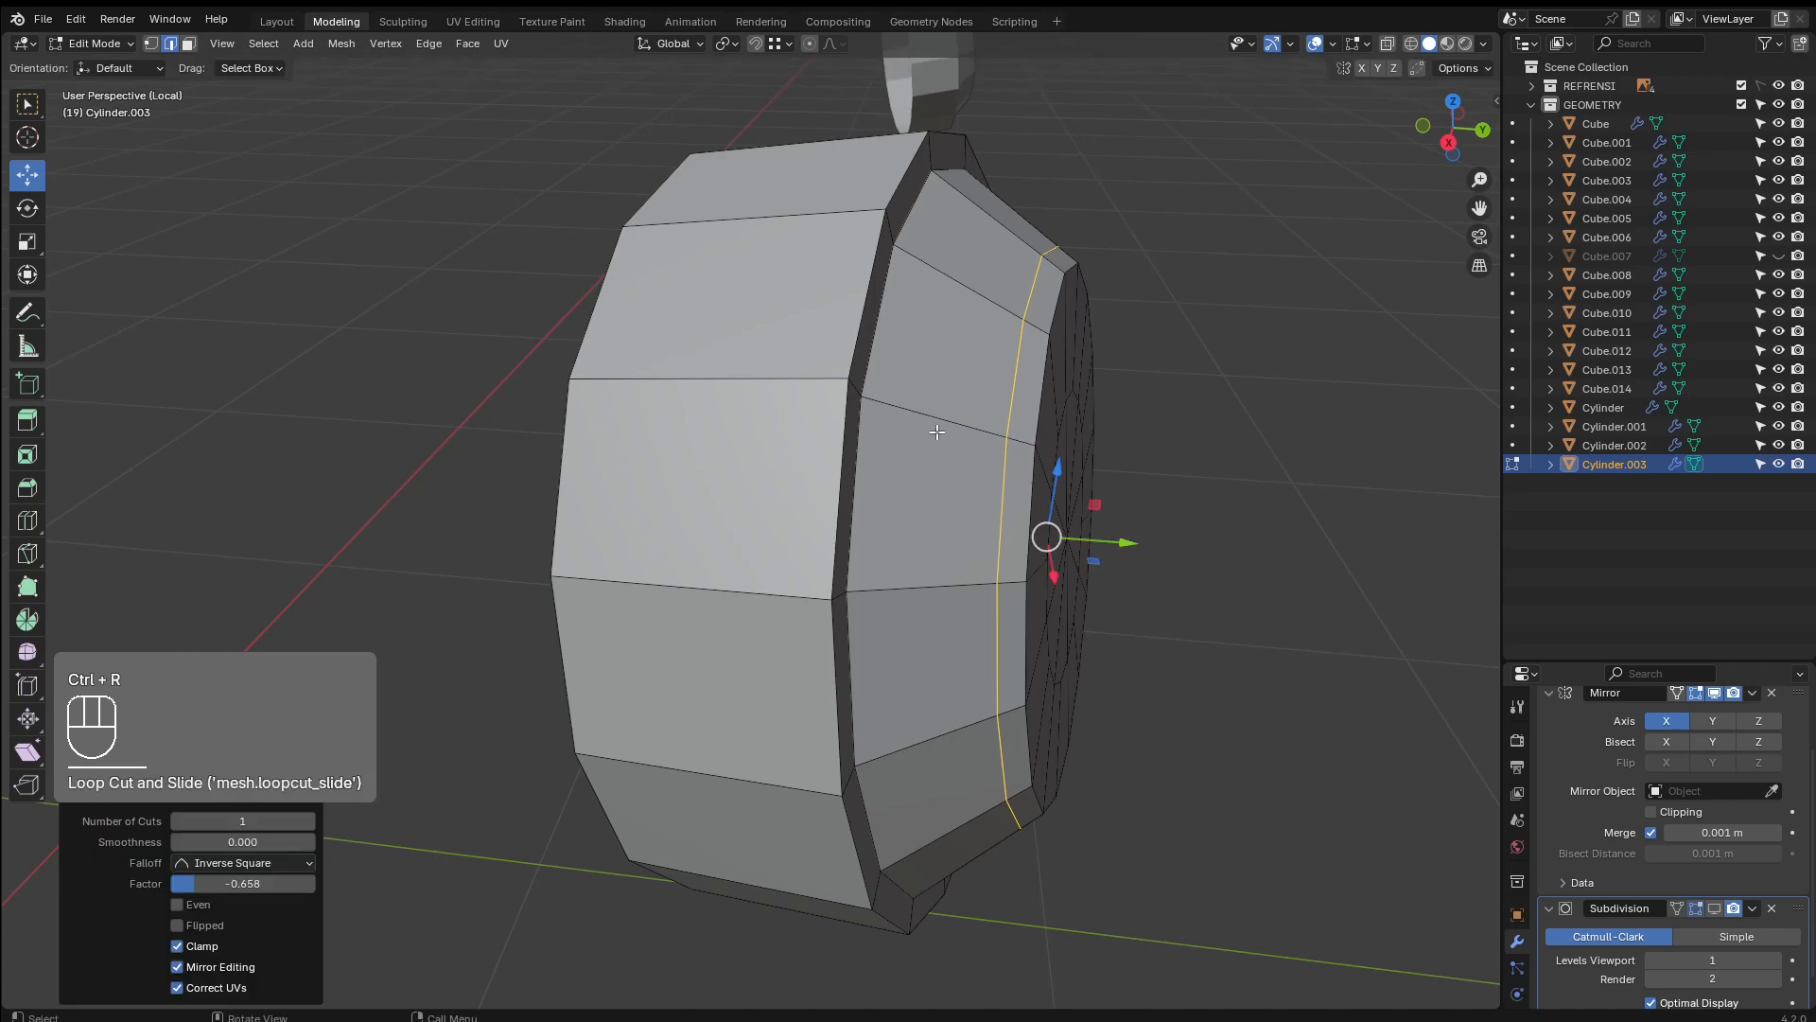
{"action": "middle_click_drag", "start_coordinate": [972, 423], "coordinate": [851, 426]}
{"action": "key", "text": "ctrl+r"}
{"action": "left_click", "coordinate": [936, 412]}
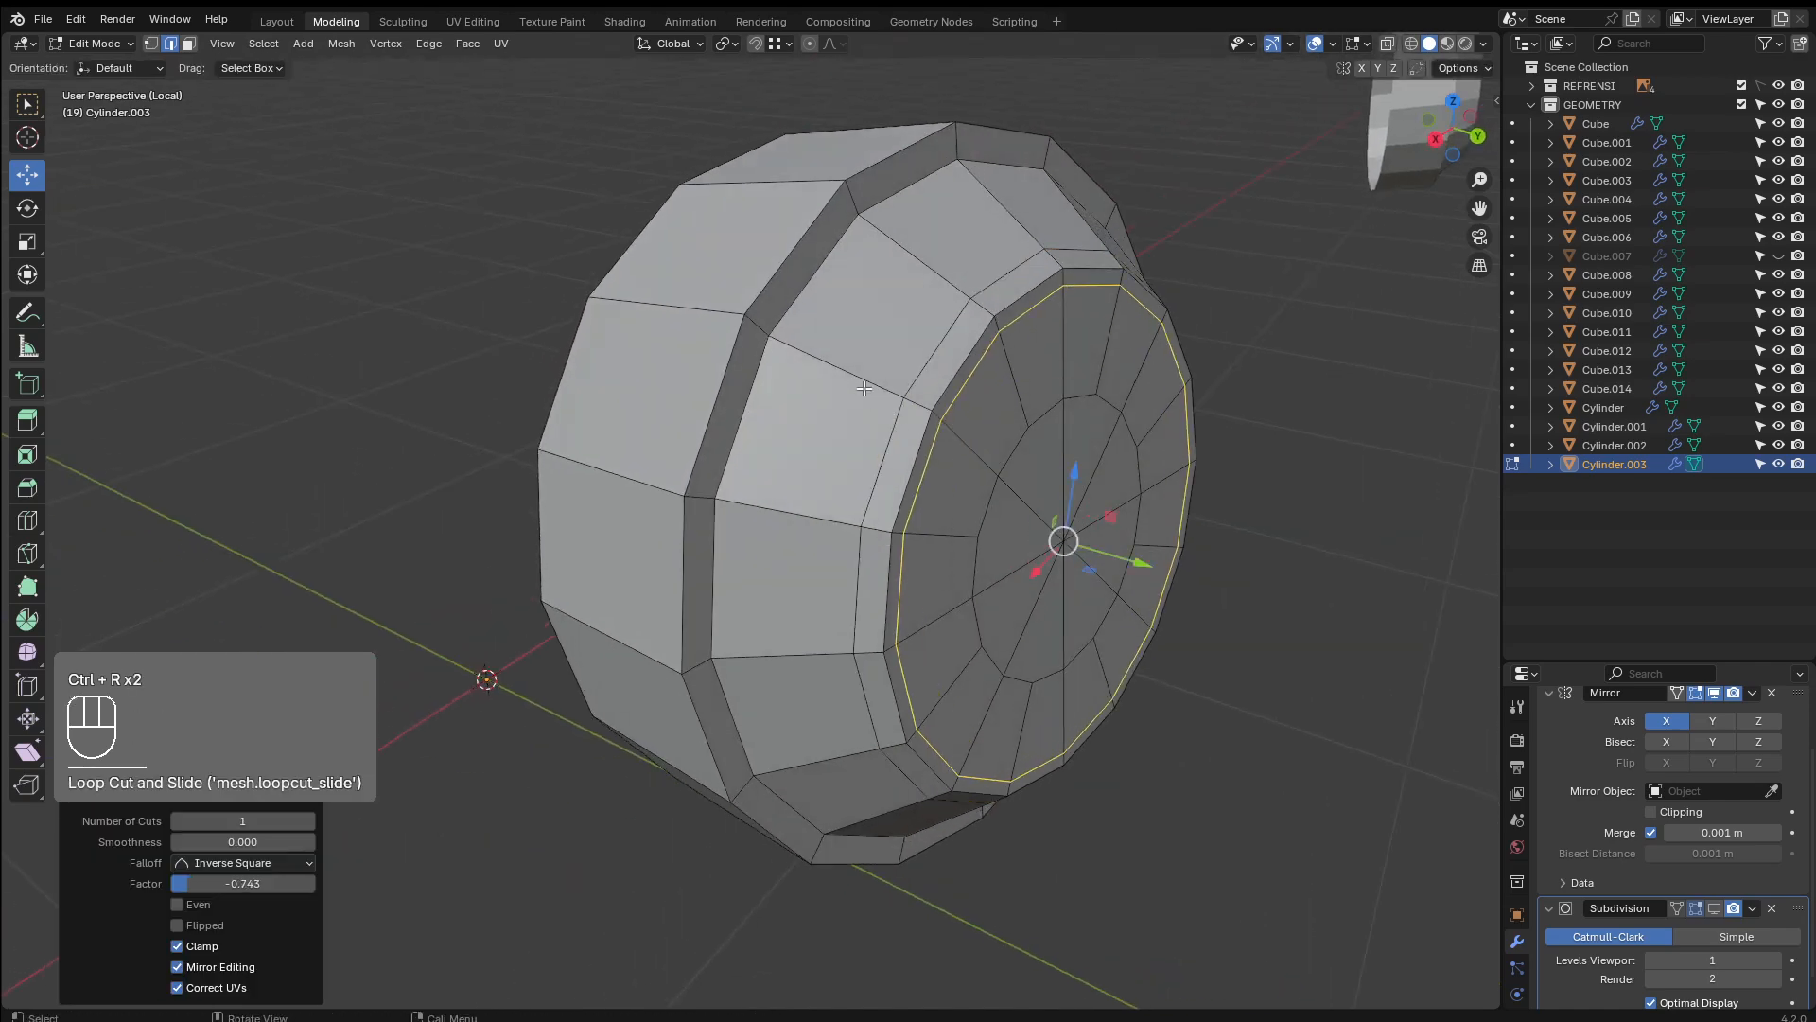
Add edge loops on both sides of the round light's step at factors of about 0.61 and -0.62, and a centered one on the step
{"action": "key", "text": "ctrl+r"}
{"action": "left_click", "coordinate": [828, 358]}
{"action": "left_click", "coordinate": [817, 353]}
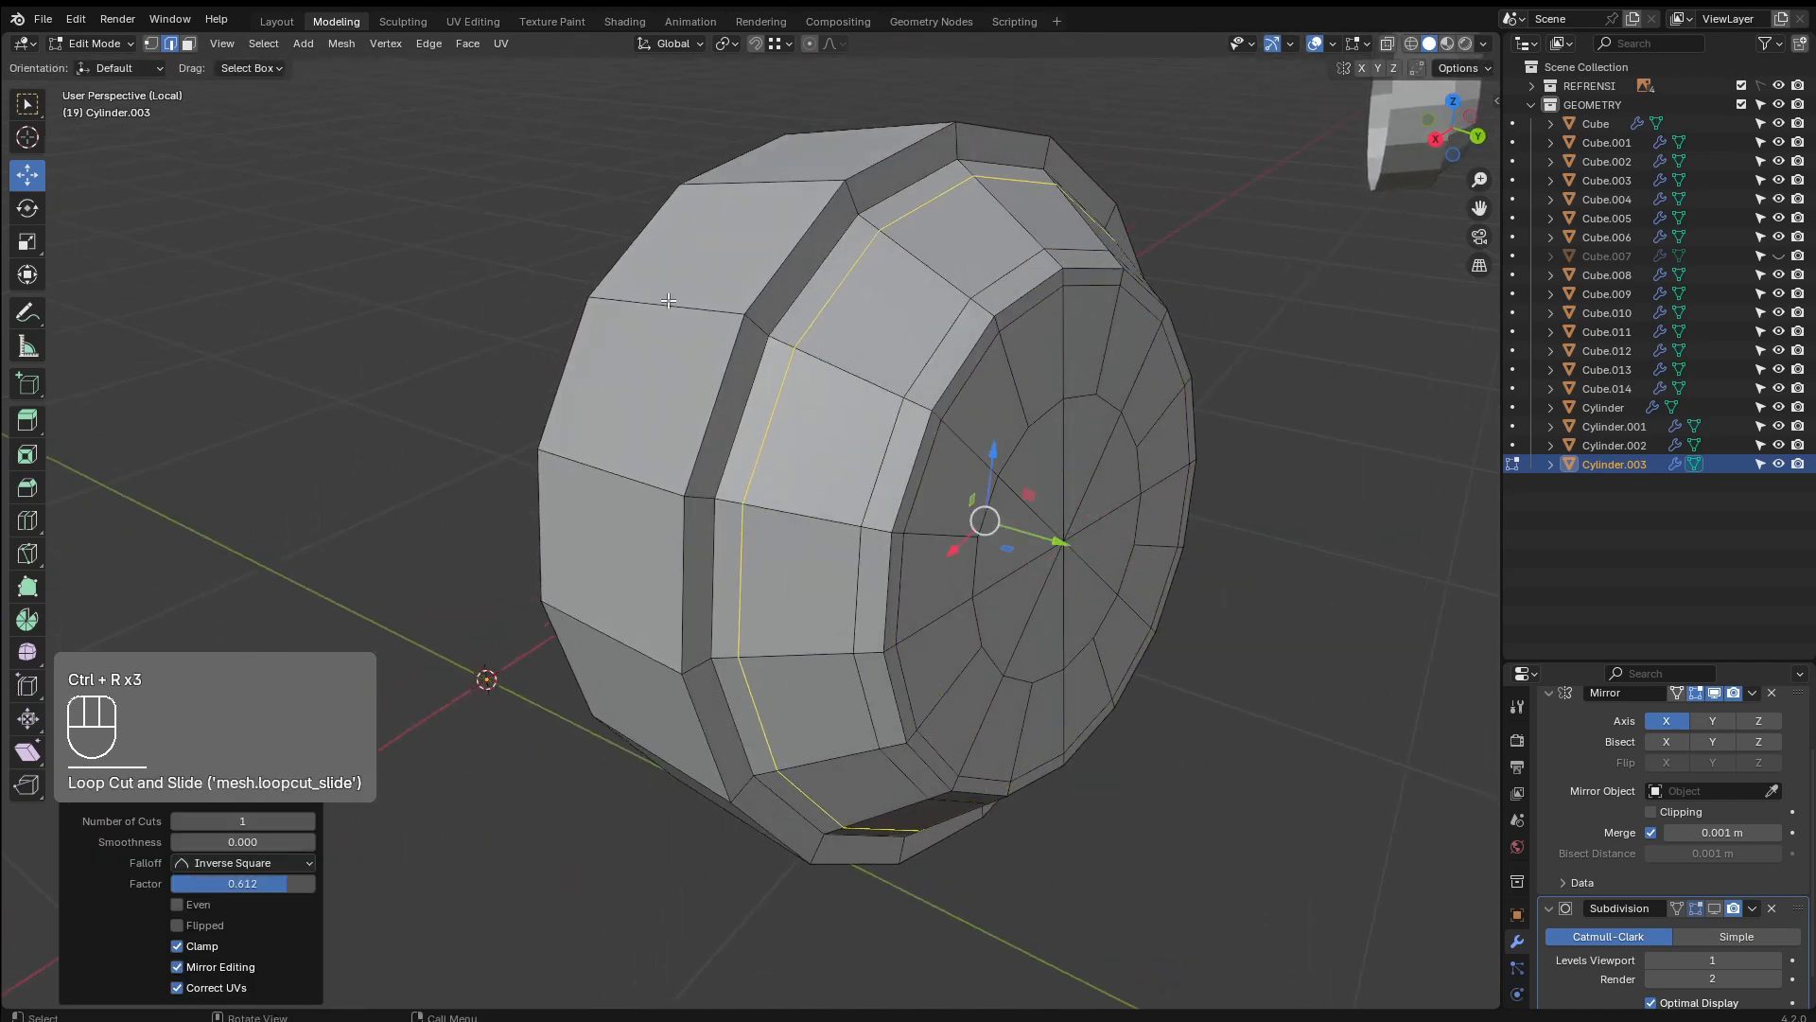
{"action": "key", "text": "ctrl+r"}
{"action": "left_click", "coordinate": [702, 314]}
{"action": "left_click", "coordinate": [749, 318]}
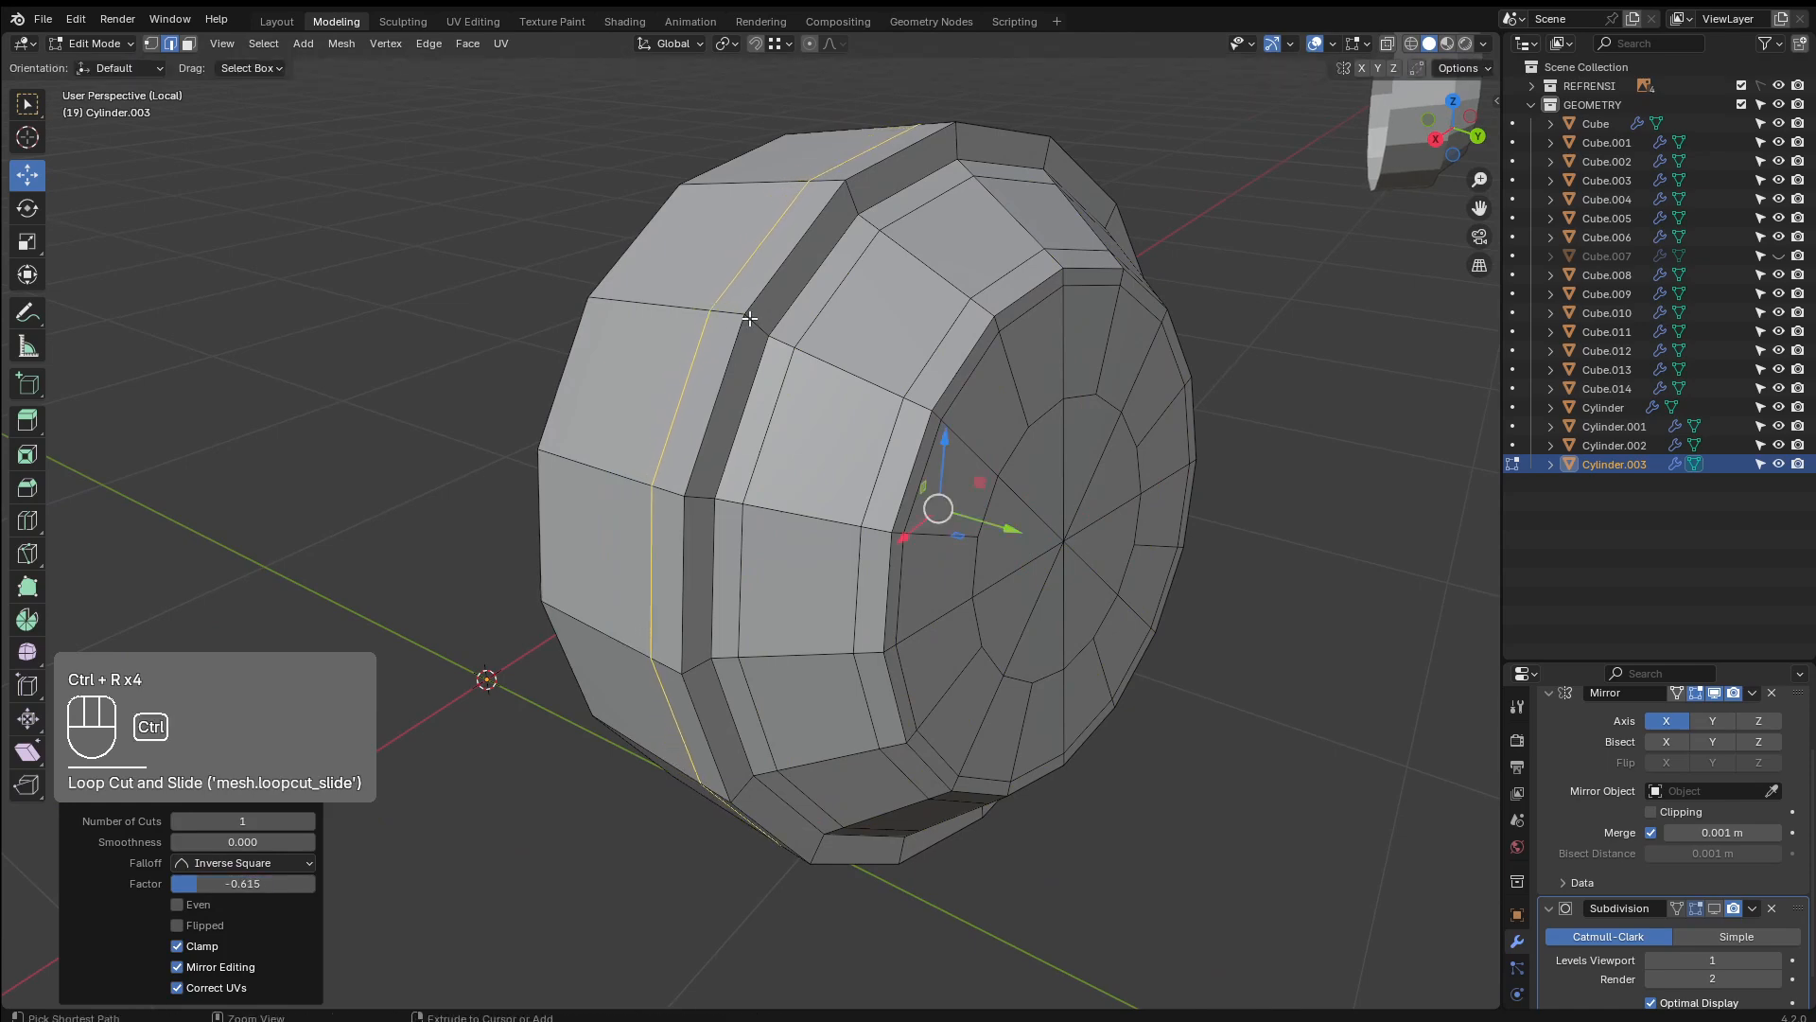
{"action": "key", "text": "ctrl+r"}
{"action": "left_click", "coordinate": [759, 319]}
{"action": "key", "text": "Escape"}
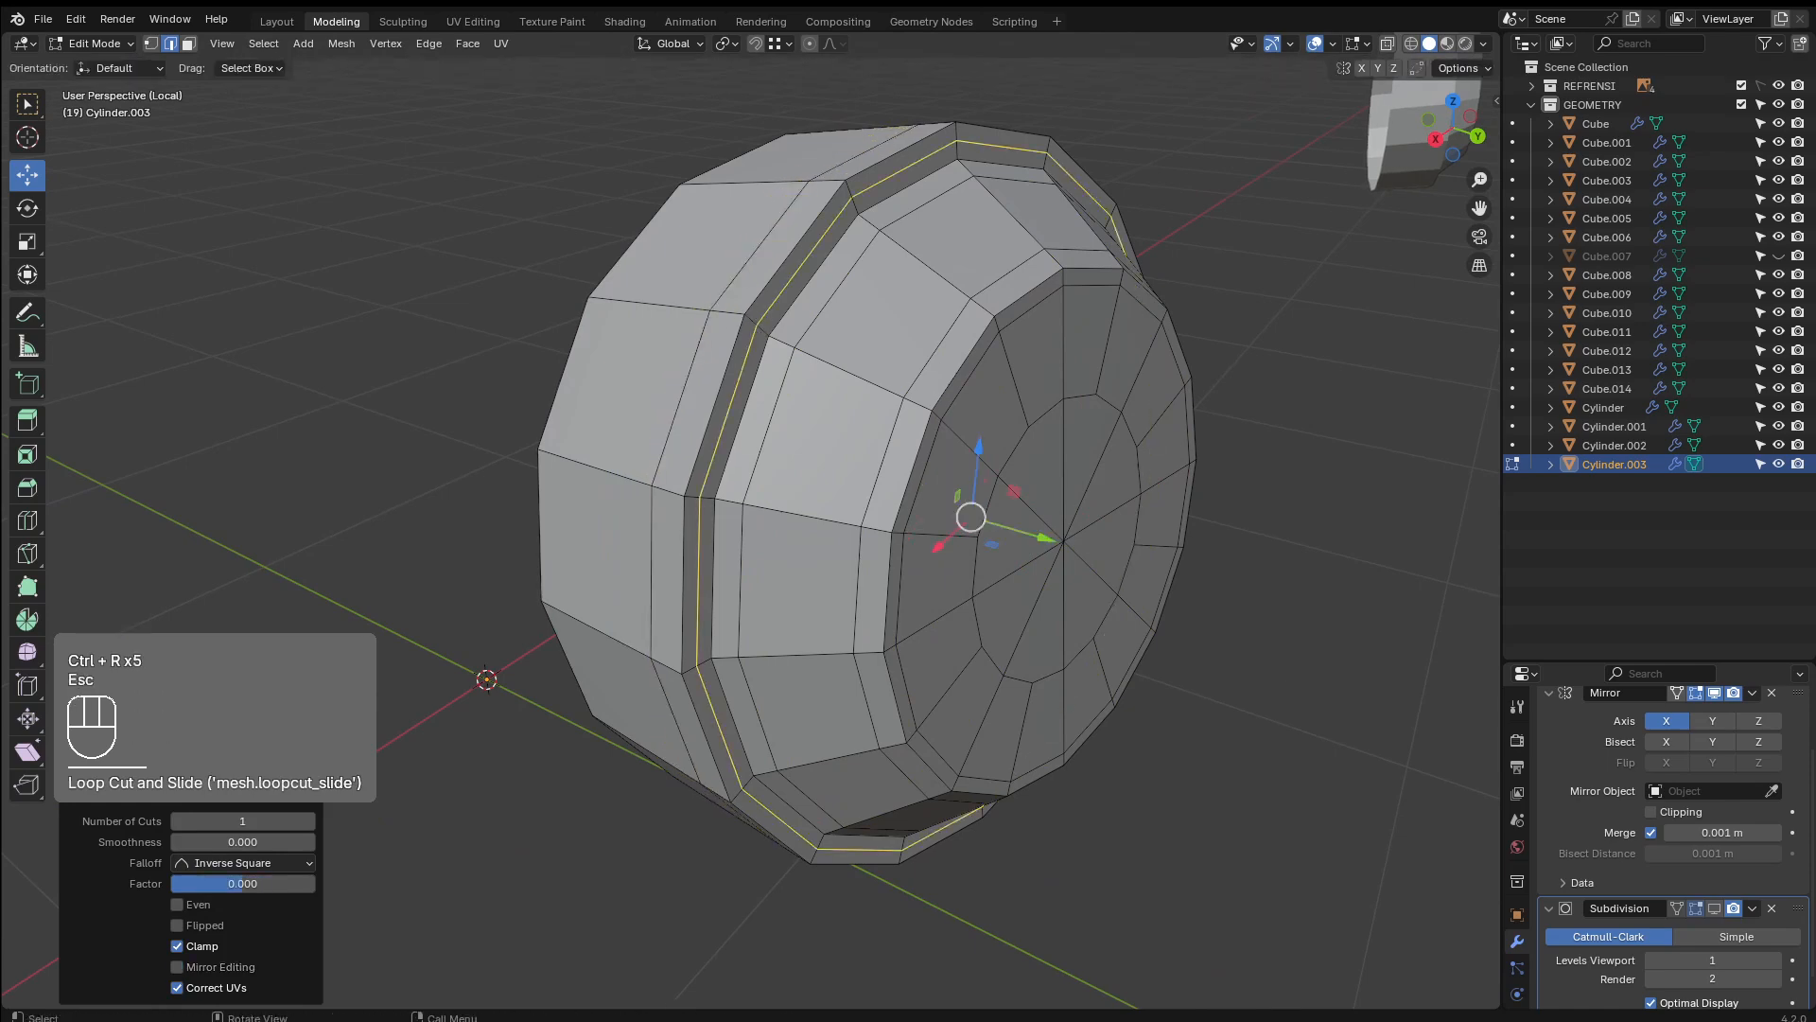
Turn the round light's subdivision preview back on and return to the full scene in Object Mode
{"action": "left_click", "coordinate": [1713, 904]}
{"action": "key", "text": "Tab"}
{"action": "scroll", "coordinate": [1154, 544], "scroll_direction": "down", "scroll_amount": 4}
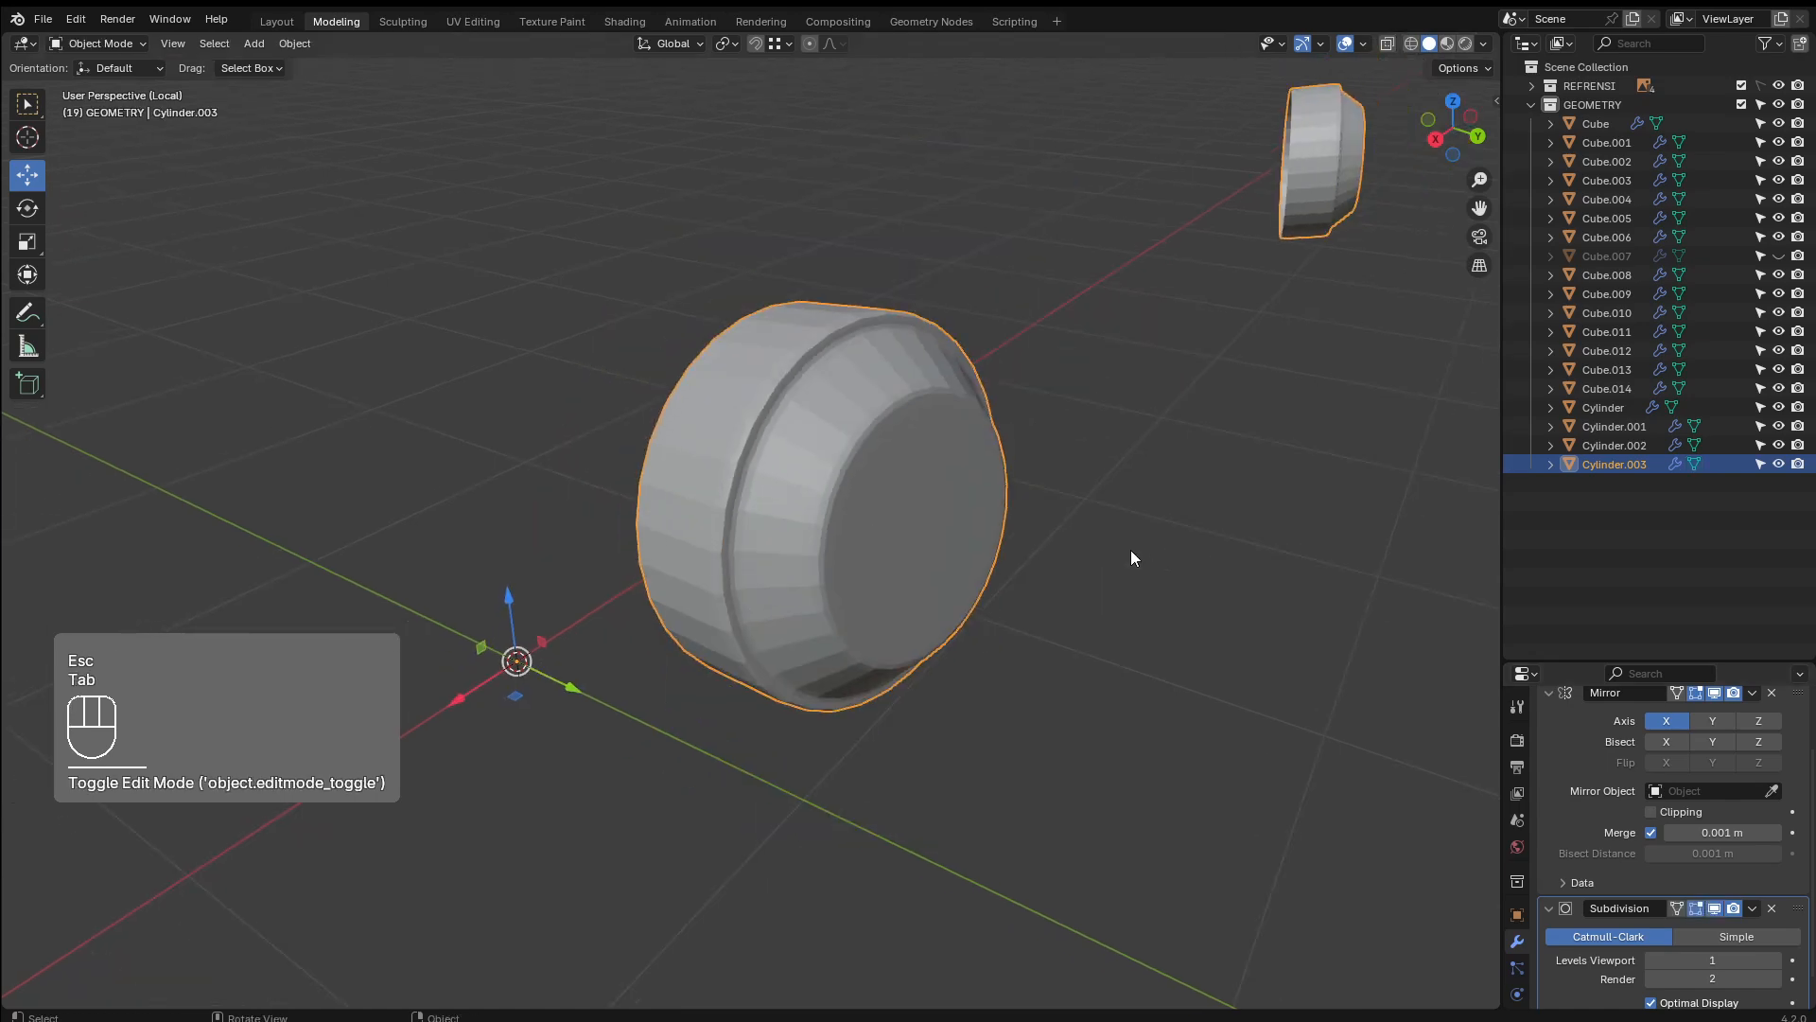
{"action": "middle_click_drag", "start_coordinate": [1131, 551], "coordinate": [1120, 551]}
{"action": "key", "text": "slash"}
Apply Shade Smooth to the round rear light
{"action": "right_click", "coordinate": [888, 342]}
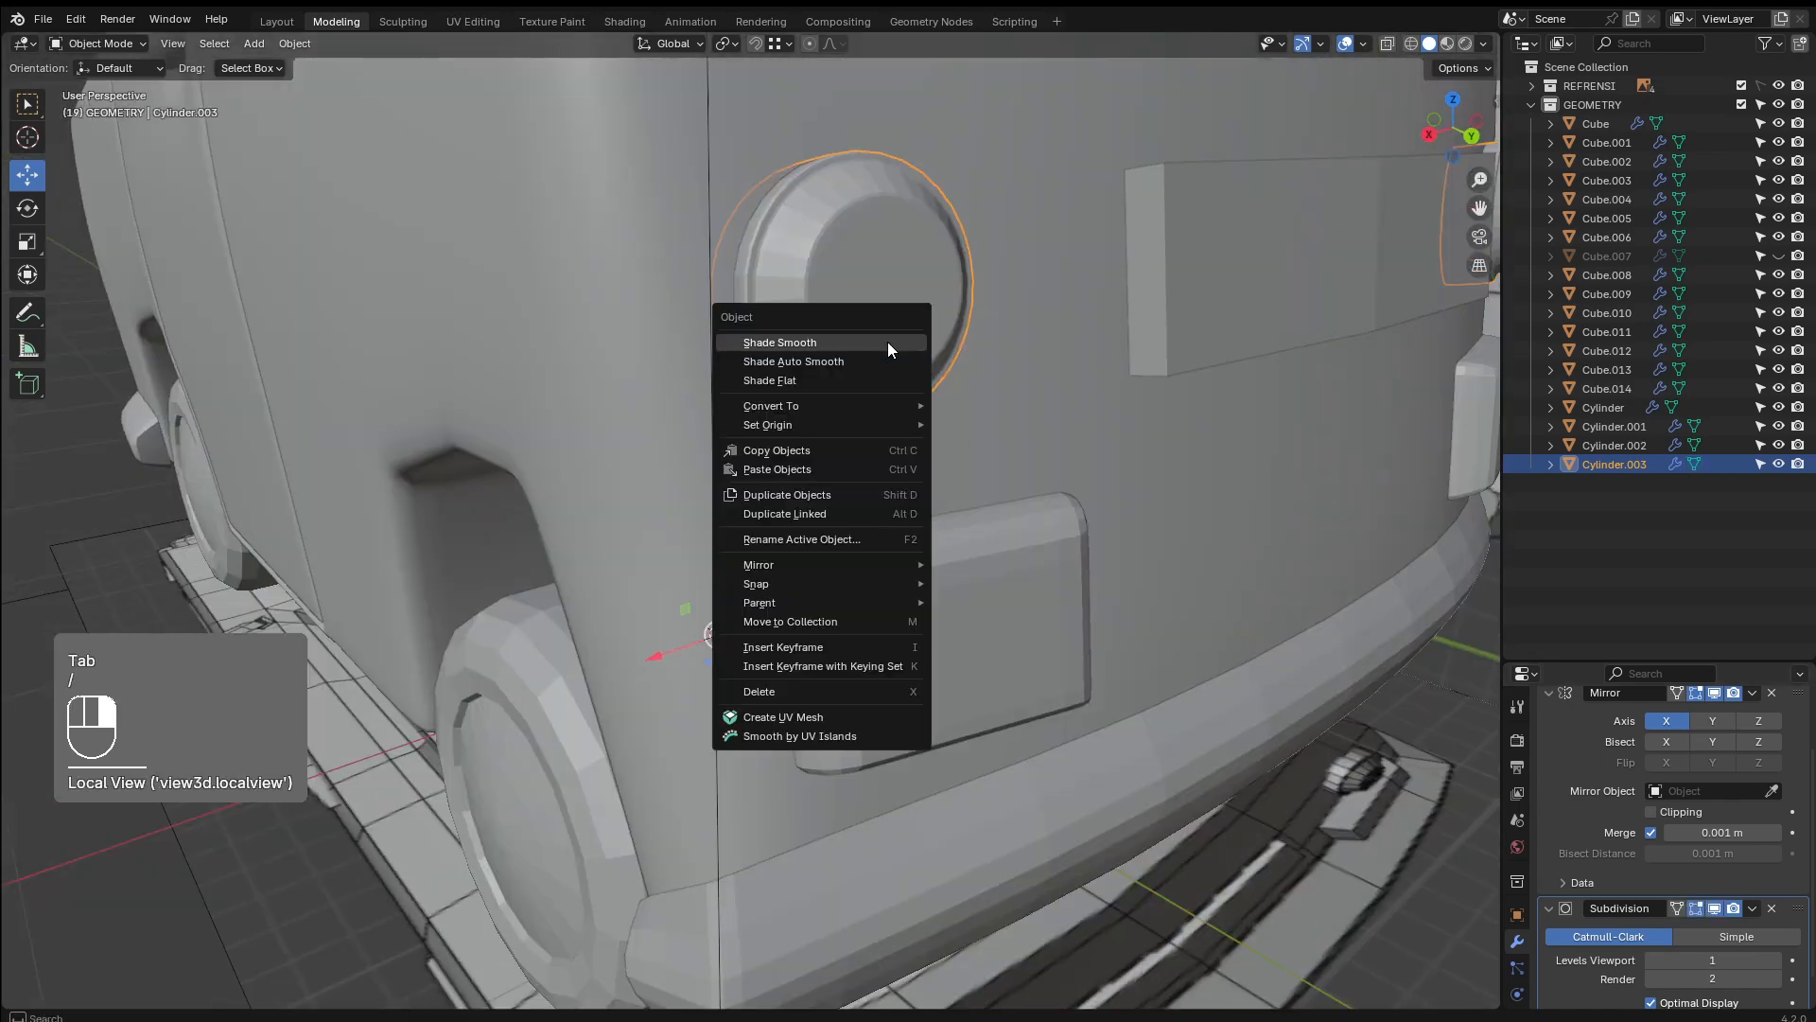
{"action": "left_click", "coordinate": [887, 342]}
{"action": "left_click", "coordinate": [1147, 280]}
Try Shade Auto Smooth and Shade Flat on the rectangular rear light block, and finish with smooth shading
{"action": "left_click", "coordinate": [945, 654]}
{"action": "right_click", "coordinate": [948, 621]}
{"action": "left_click", "coordinate": [948, 622]}
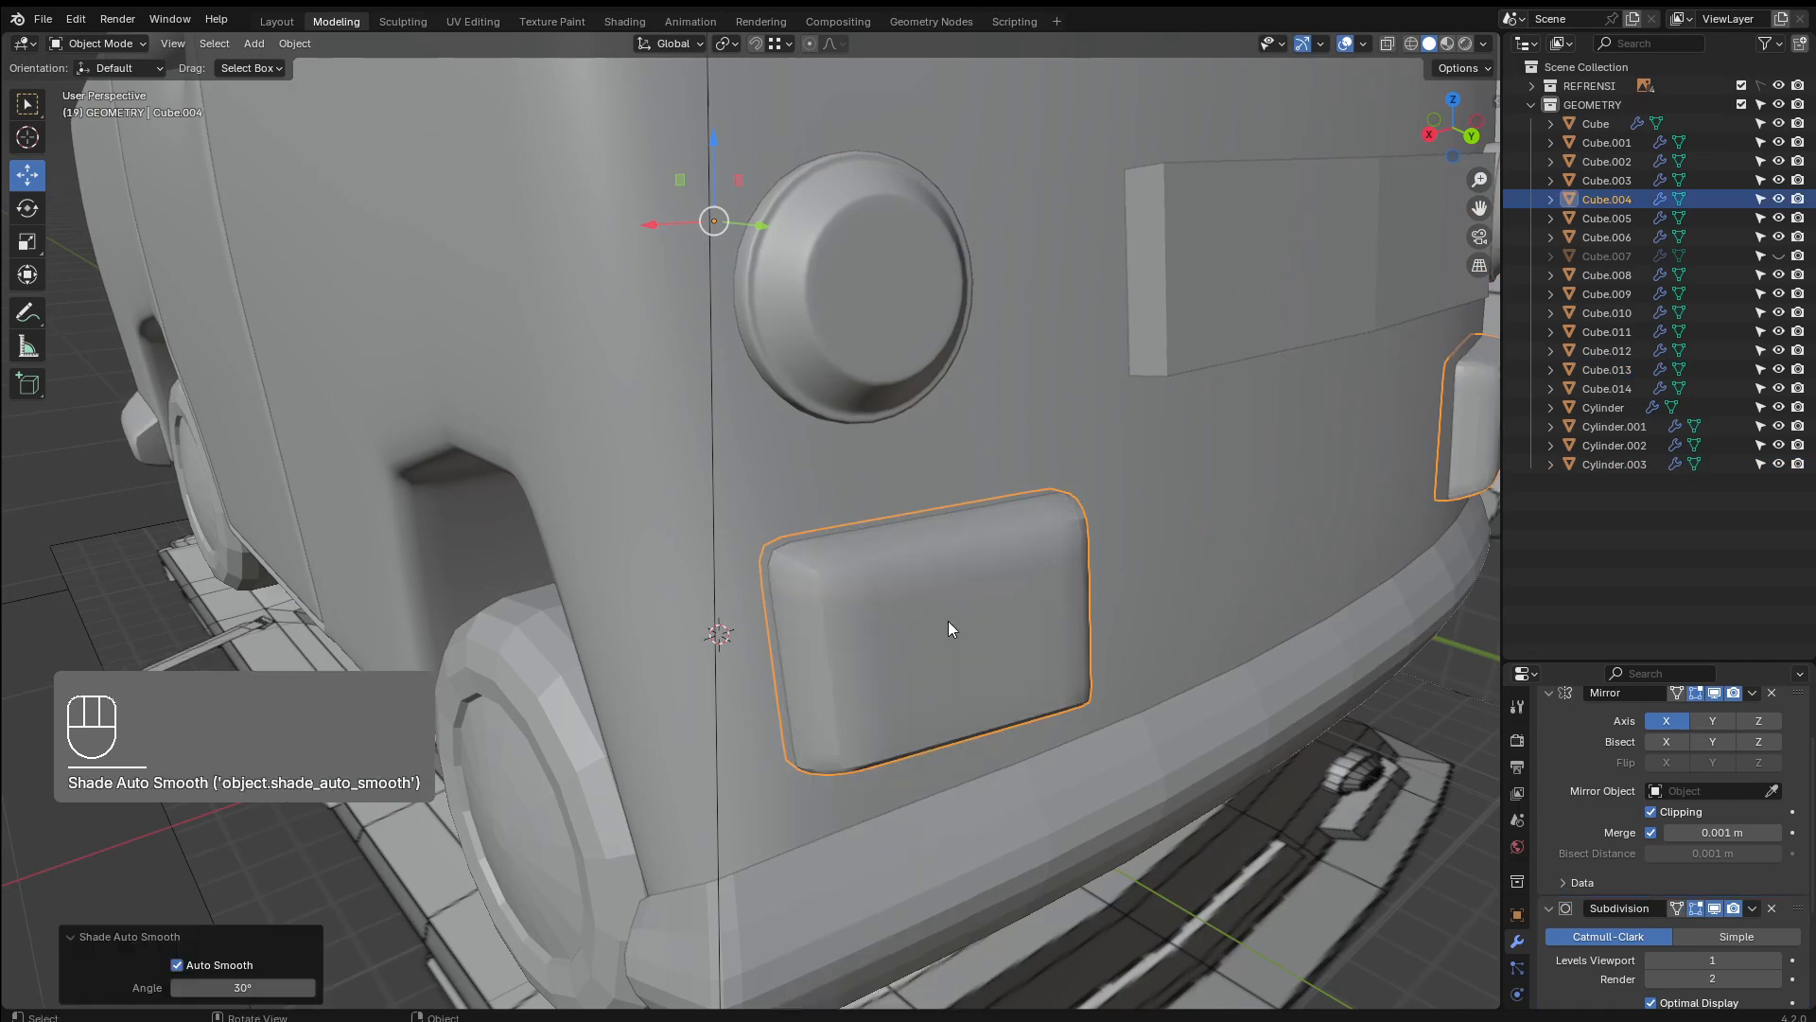
{"action": "right_click", "coordinate": [948, 620]}
{"action": "left_click", "coordinate": [936, 640]}
{"action": "right_click", "coordinate": [969, 611]}
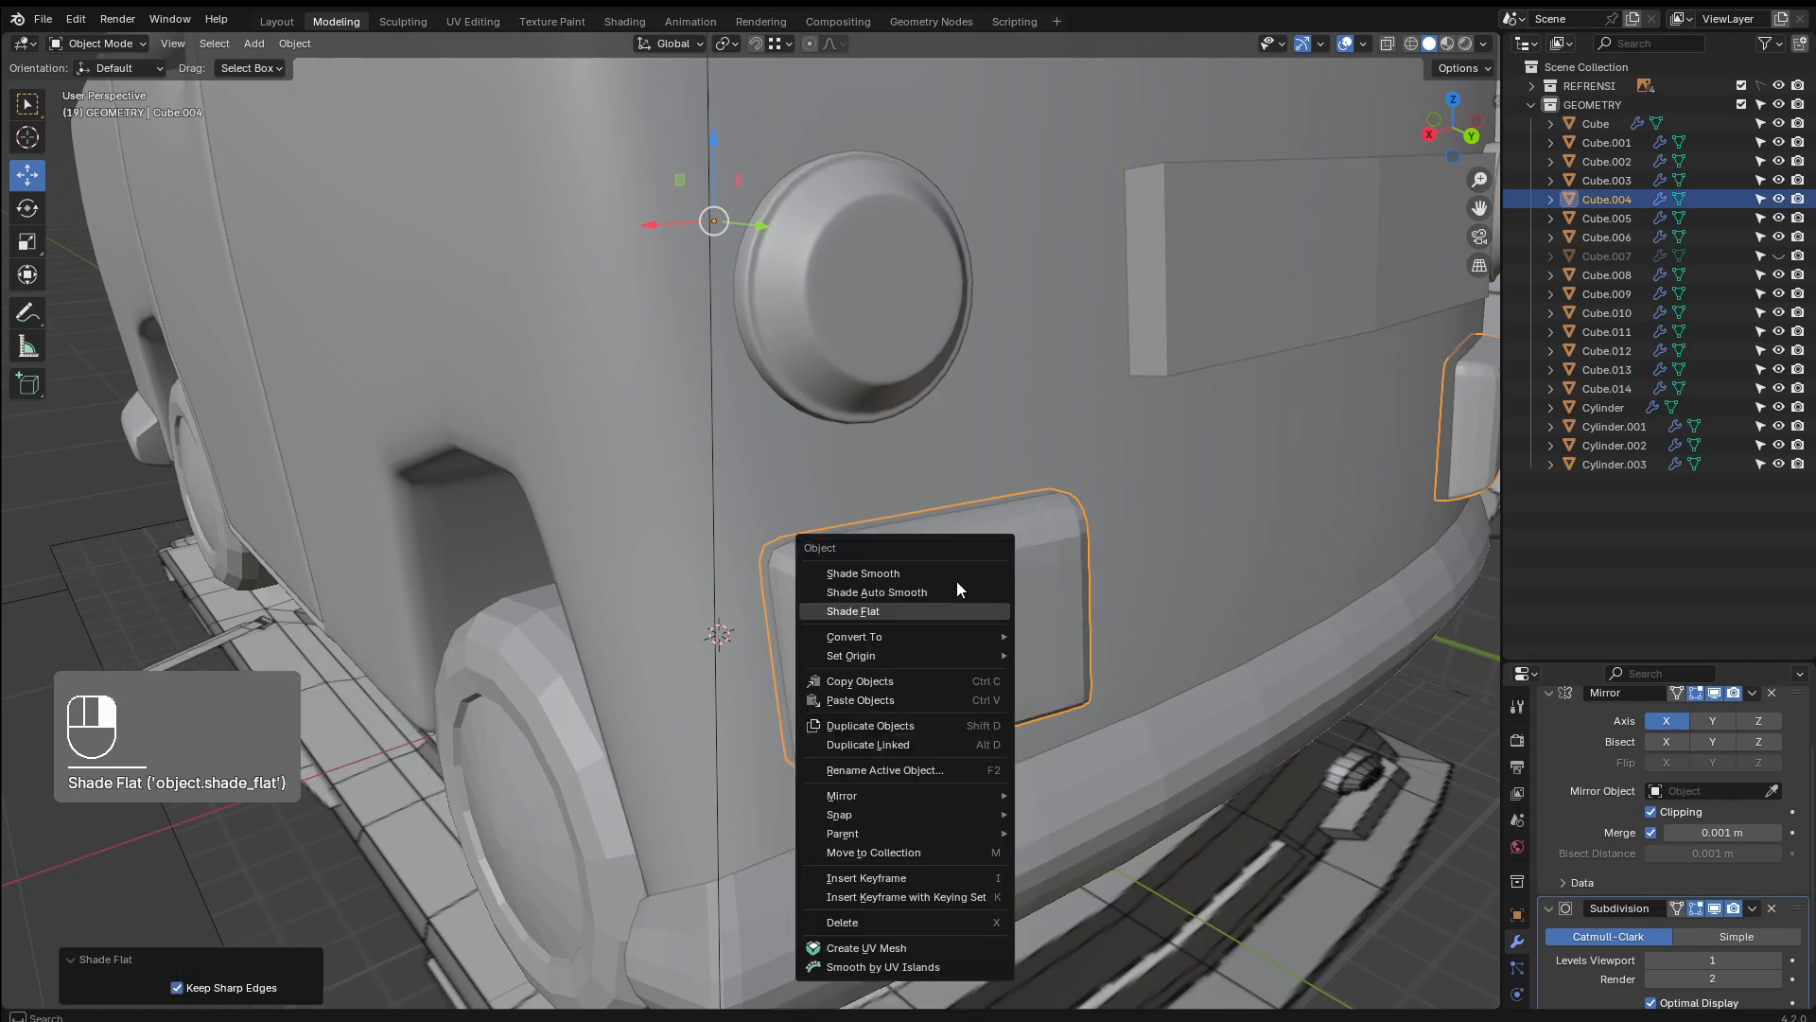
{"action": "left_click", "coordinate": [957, 581]}
In Edit Mode, add a vertical edge loop near the outer end of the rear plate between the lights, at a factor of about -0.89
{"action": "scroll", "coordinate": [991, 557], "scroll_direction": "down", "scroll_amount": 5}
{"action": "left_click", "coordinate": [882, 458]}
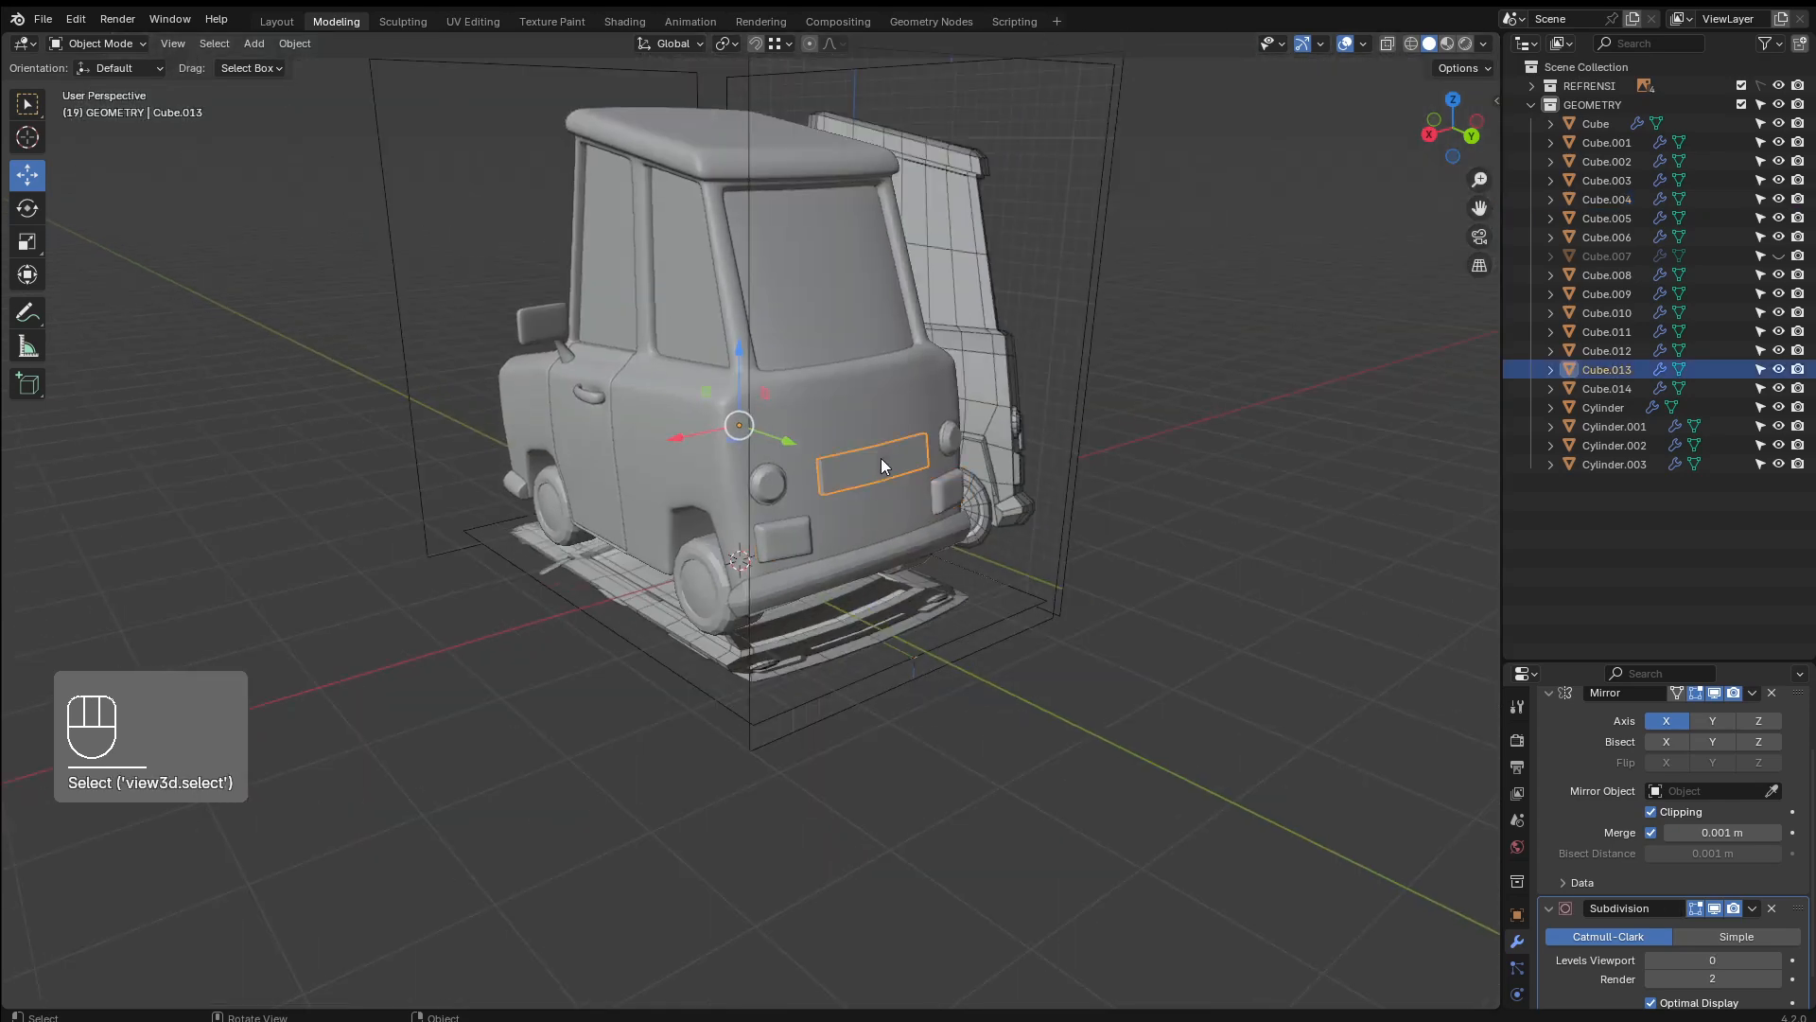
{"action": "scroll", "coordinate": [991, 499], "scroll_direction": "up", "scroll_amount": 5}
{"action": "key", "text": "Tab"}
{"action": "middle_click_drag", "start_coordinate": [991, 500], "coordinate": [1016, 318]}
{"action": "key", "text": "Tab"}
{"action": "key", "text": "Tab"}
{"action": "key", "text": "a"}
{"action": "middle_click_drag", "start_coordinate": [1200, 346], "coordinate": [903, 494]}
{"action": "key", "text": "ctrl+r"}
{"action": "left_click", "coordinate": [894, 511]}
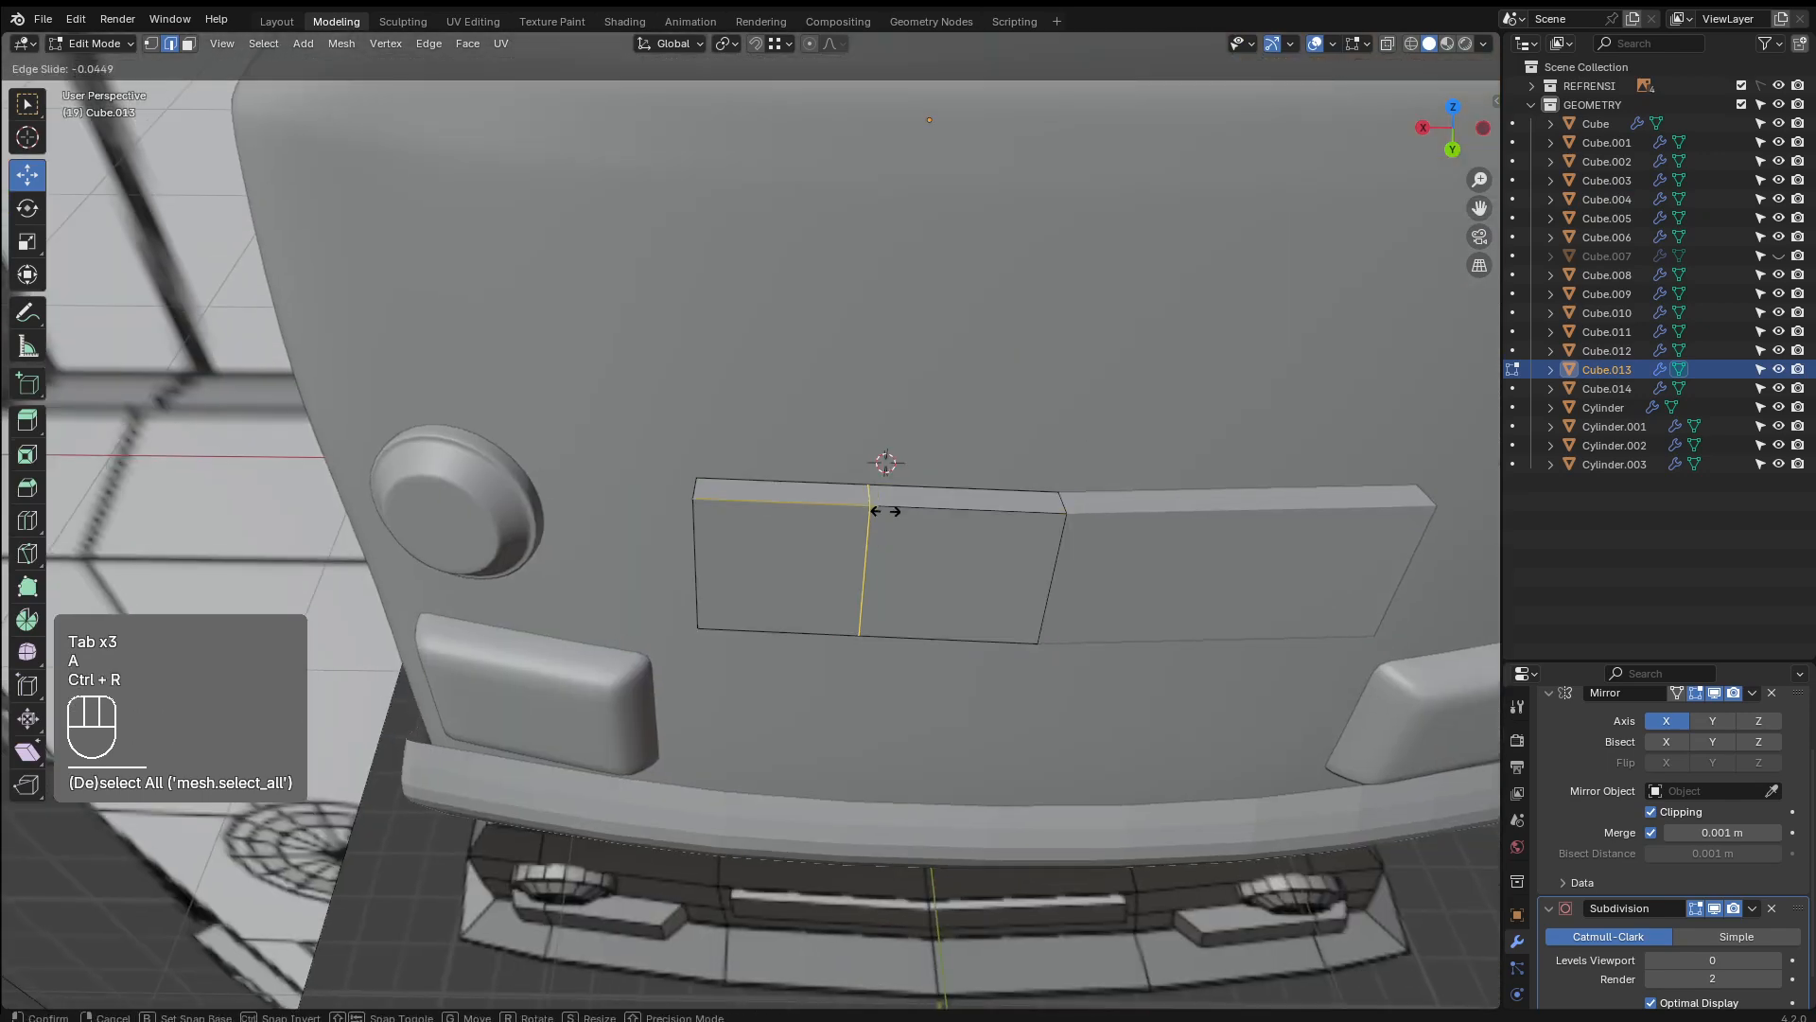
{"action": "left_click", "coordinate": [717, 520]}
Add horizontal edge loops near the rear plate's upper edge, at a factor of about -0.72, and near its lower edge, and return to Object Mode
{"action": "key", "text": "ctrl+r"}
{"action": "left_click", "coordinate": [713, 517]}
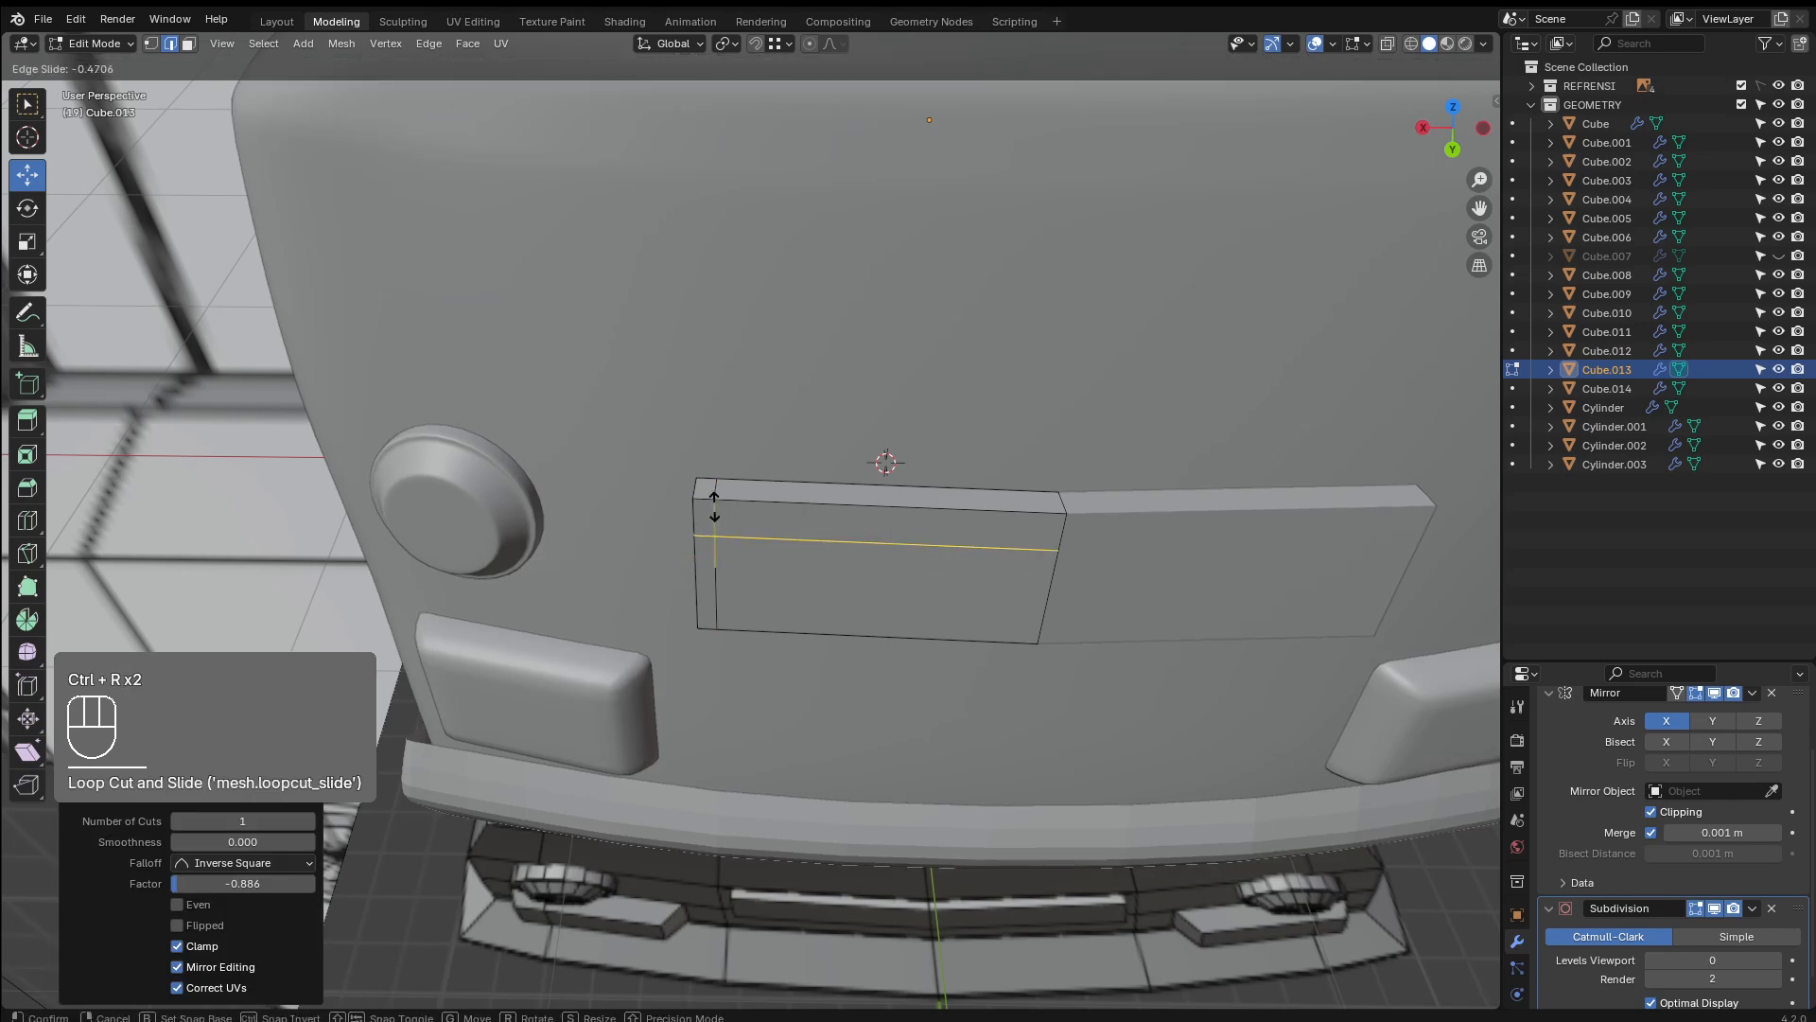
{"action": "left_click", "coordinate": [716, 490]}
{"action": "key", "text": "ctrl+r"}
{"action": "left_click", "coordinate": [713, 567]}
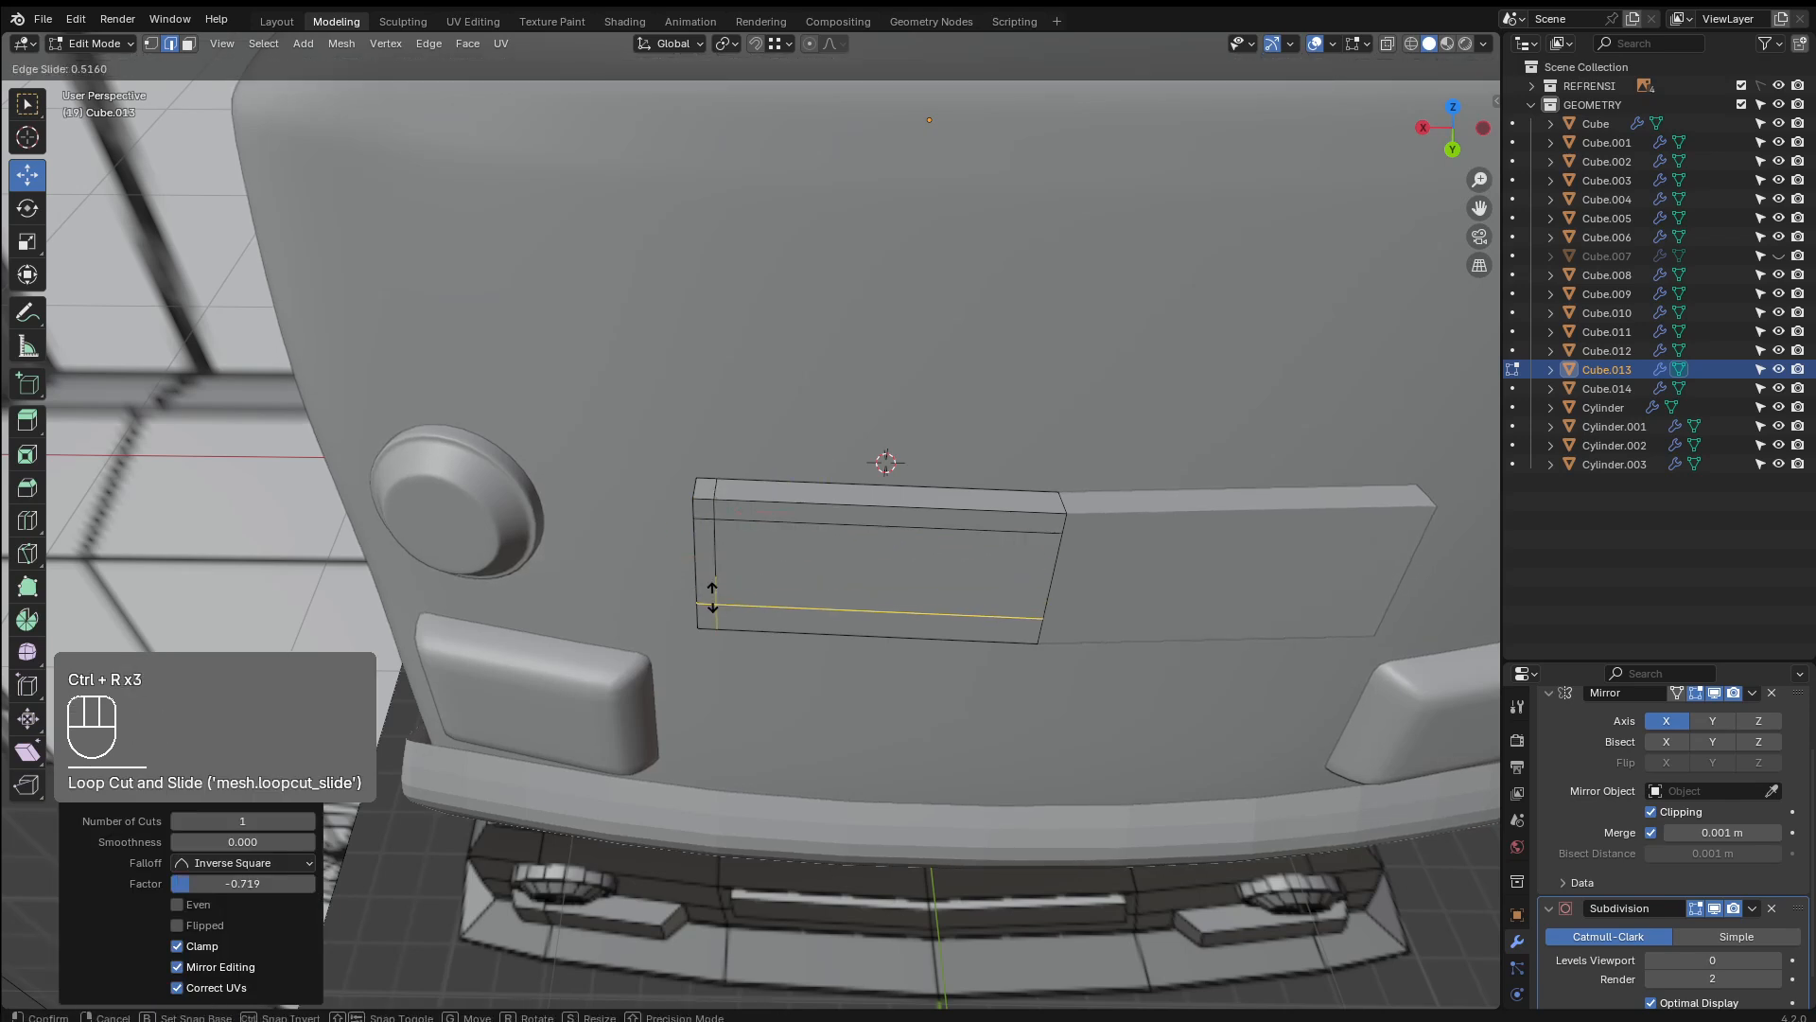
{"action": "left_click", "coordinate": [814, 608]}
{"action": "key", "text": "Tab"}
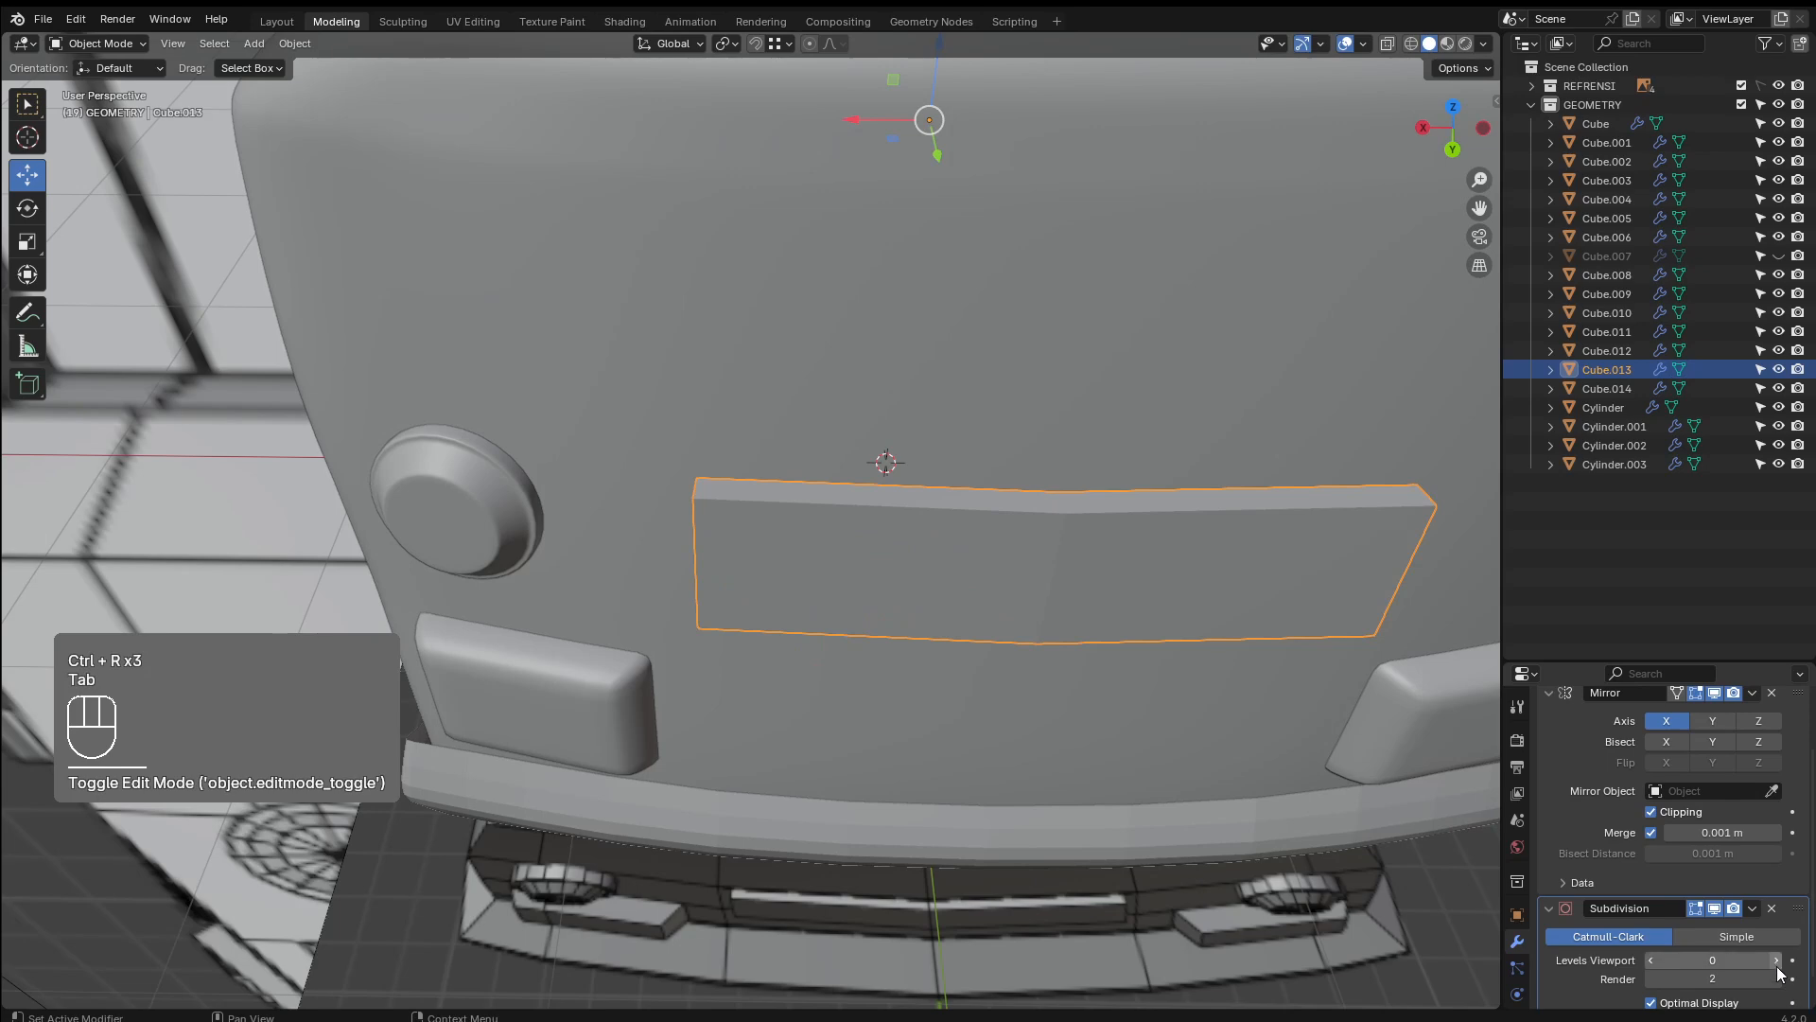
Set the rear plate's Subdivision Surface viewport level to 1 and shade it smooth
{"action": "left_click", "coordinate": [1775, 960]}
{"action": "scroll", "coordinate": [1332, 678], "scroll_direction": "down", "scroll_amount": 3}
{"action": "right_click", "coordinate": [1044, 575]}
{"action": "left_click", "coordinate": [1042, 712]}
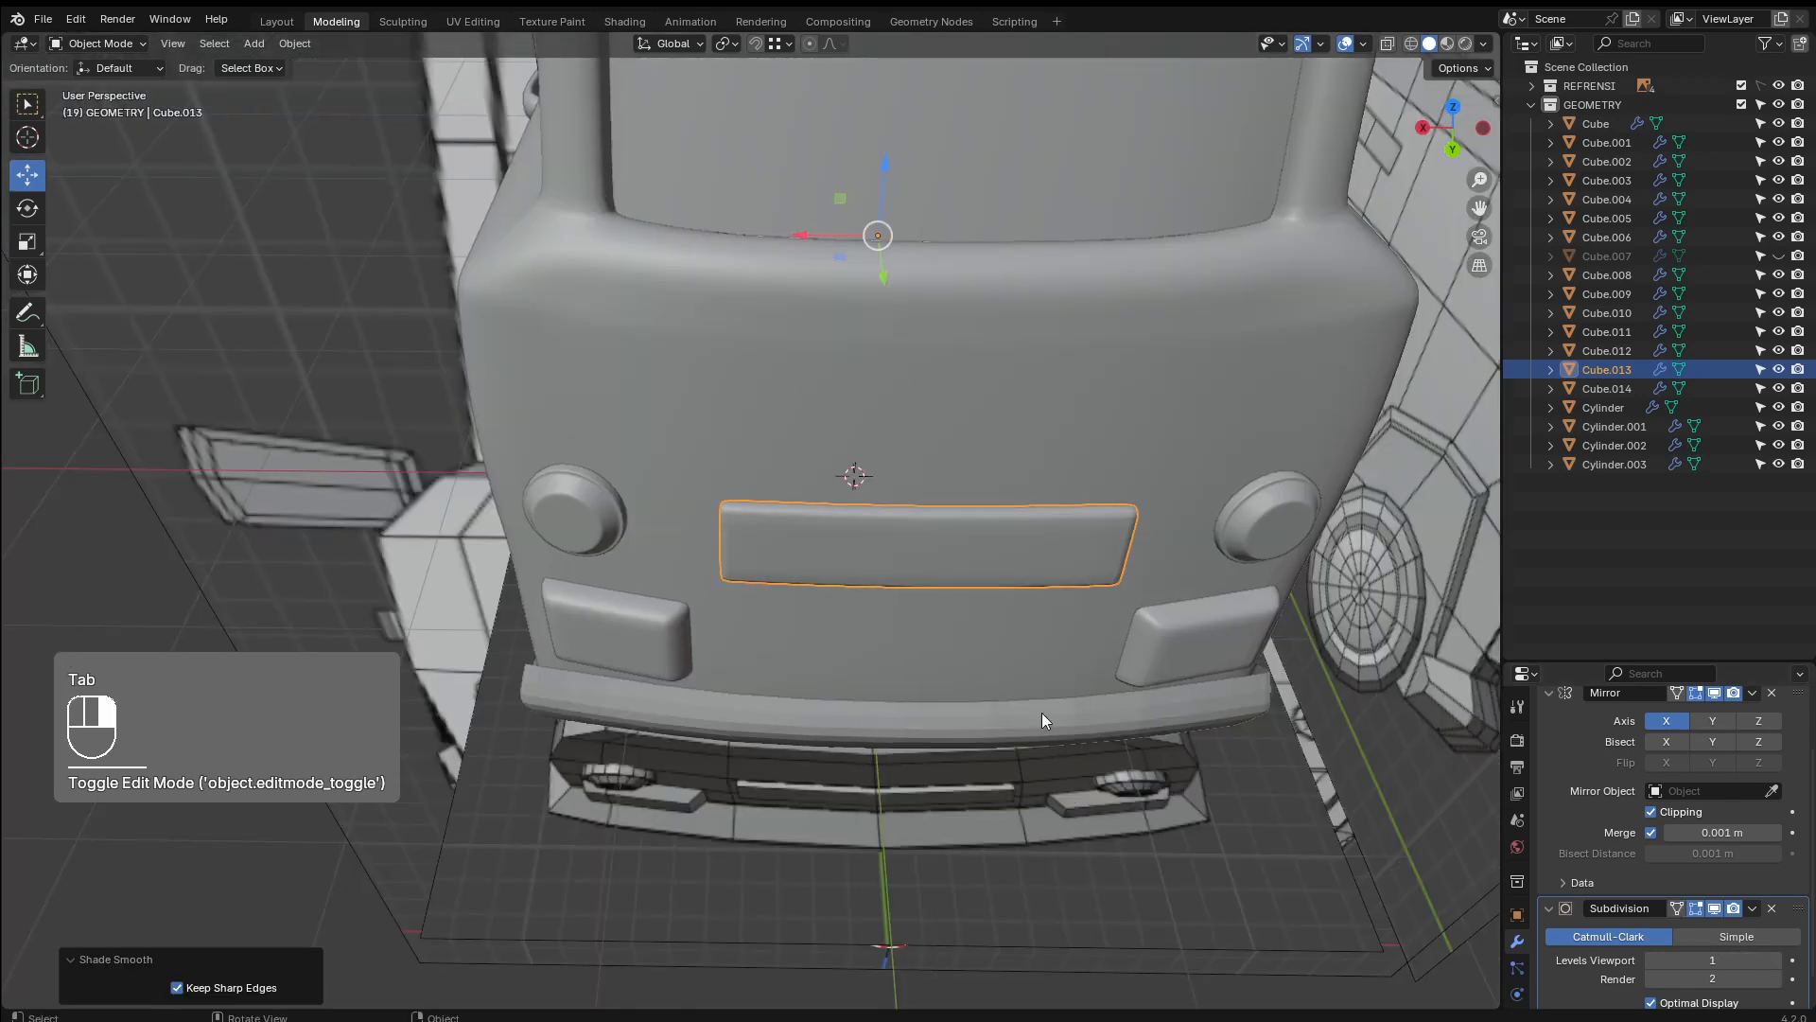
Isolate the front wheel in local view and open its mesh in Edit Mode, facing the hub
{"action": "scroll", "coordinate": [1052, 713], "scroll_direction": "down", "scroll_amount": 4}
{"action": "middle_click_drag", "start_coordinate": [1052, 713], "coordinate": [965, 734]}
{"action": "scroll", "coordinate": [958, 734], "scroll_direction": "up", "scroll_amount": 5}
{"action": "middle_click_drag", "start_coordinate": [963, 651], "coordinate": [917, 653]}
{"action": "scroll", "coordinate": [918, 653], "scroll_direction": "up", "scroll_amount": 4}
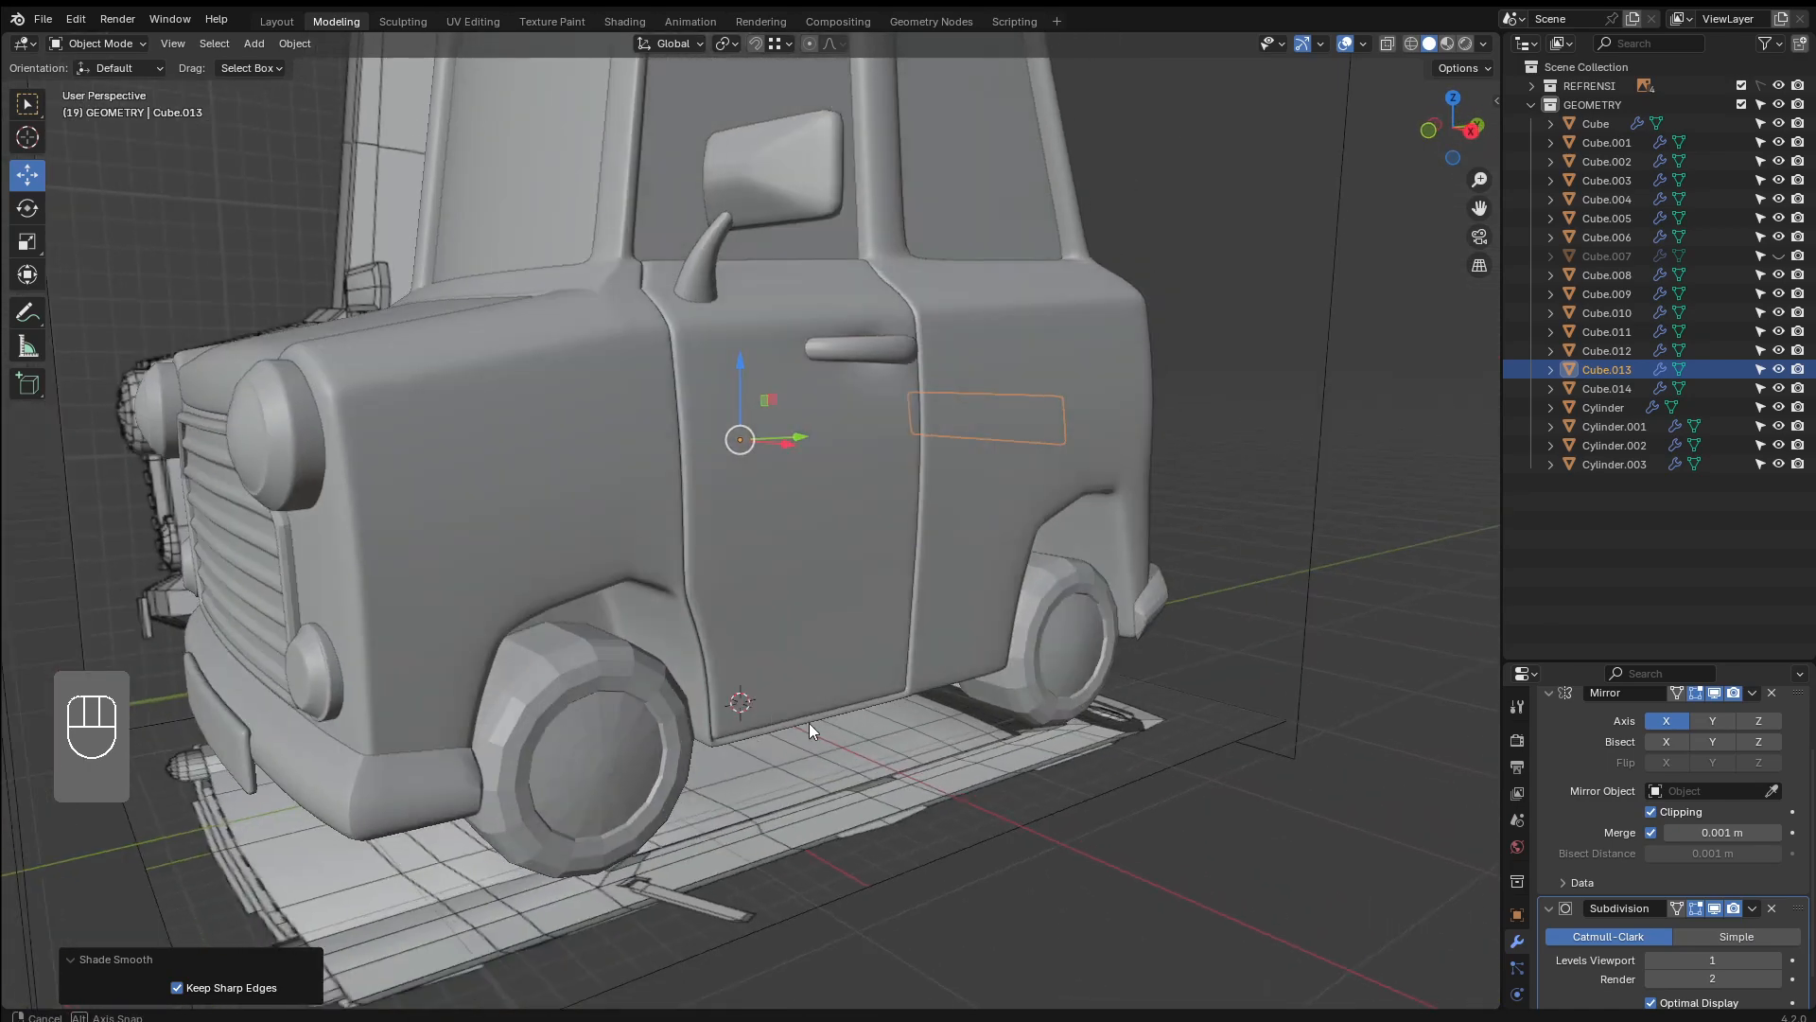
{"action": "middle_click_drag", "start_coordinate": [809, 722], "coordinate": [774, 639]}
{"action": "left_click", "coordinate": [798, 599]}
{"action": "right_click", "coordinate": [798, 599]}
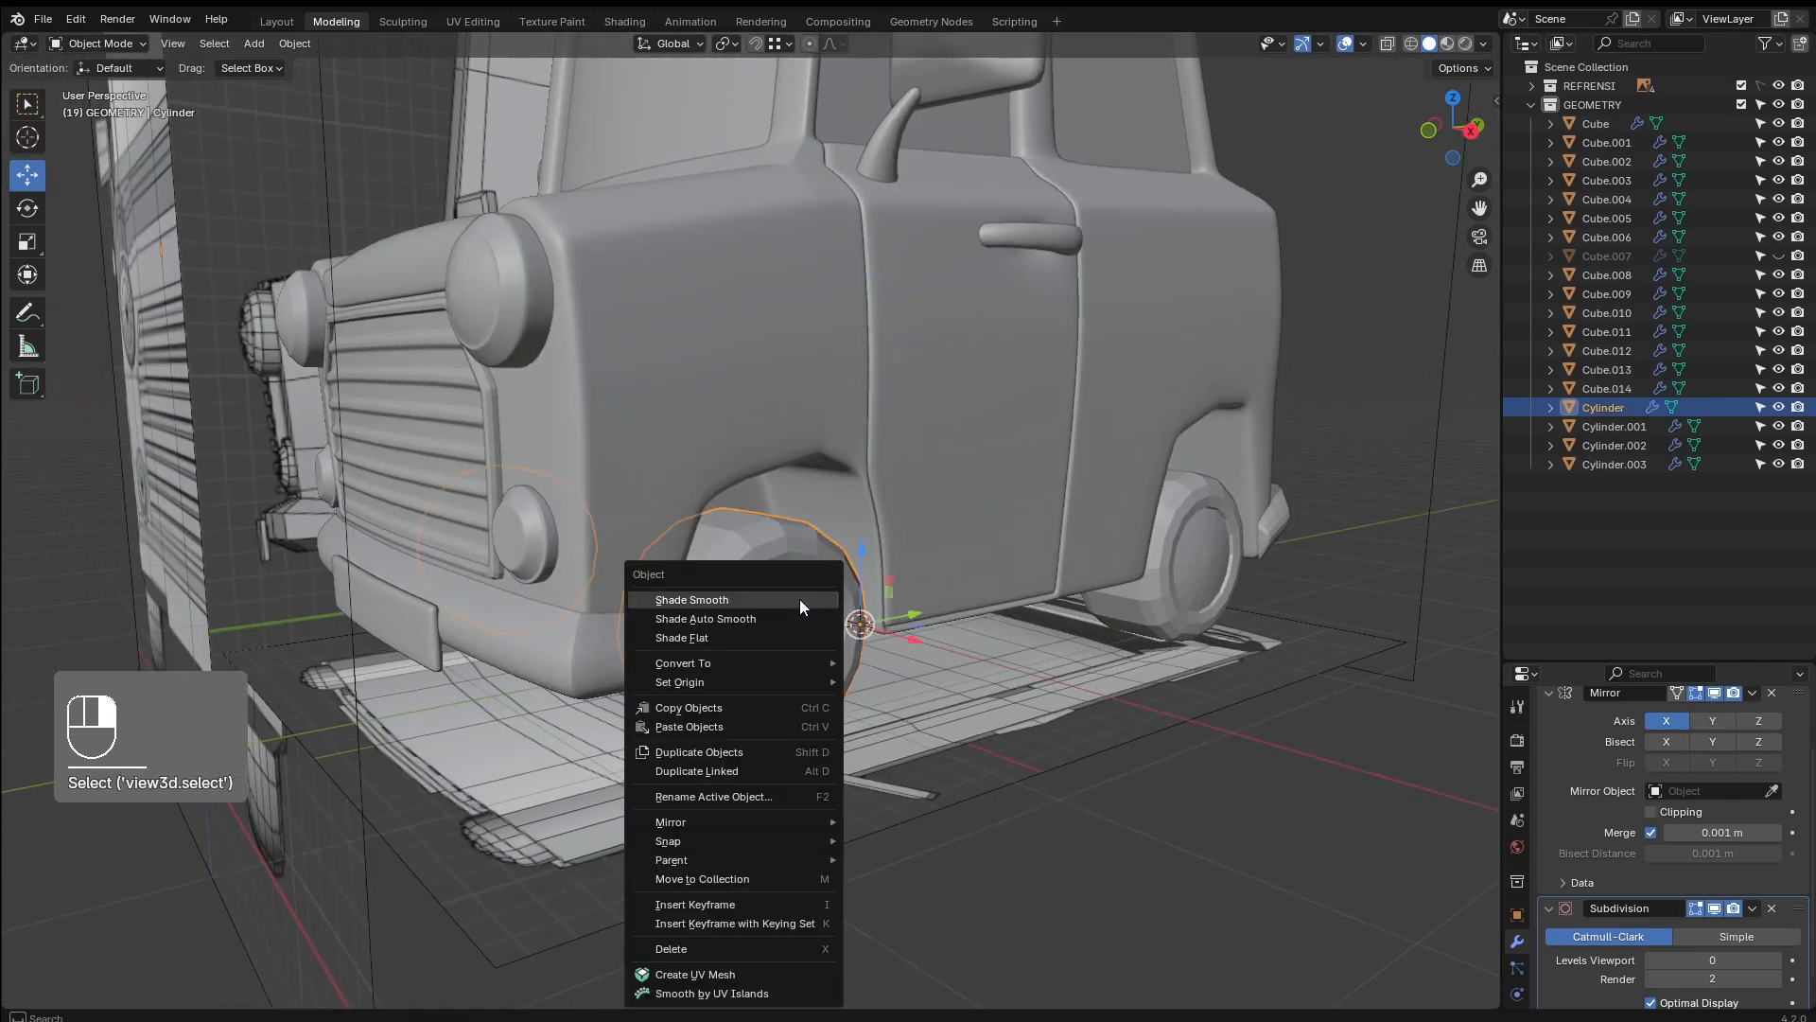
{"action": "key", "text": "Escape"}
{"action": "key", "text": "slash"}
{"action": "middle_click_drag", "start_coordinate": [793, 615], "coordinate": [823, 591]}
{"action": "key", "text": "Tab"}
{"action": "scroll", "coordinate": [851, 596], "scroll_direction": "up", "scroll_amount": 2}
{"action": "middle_click_drag", "start_coordinate": [1021, 624], "coordinate": [904, 551]}
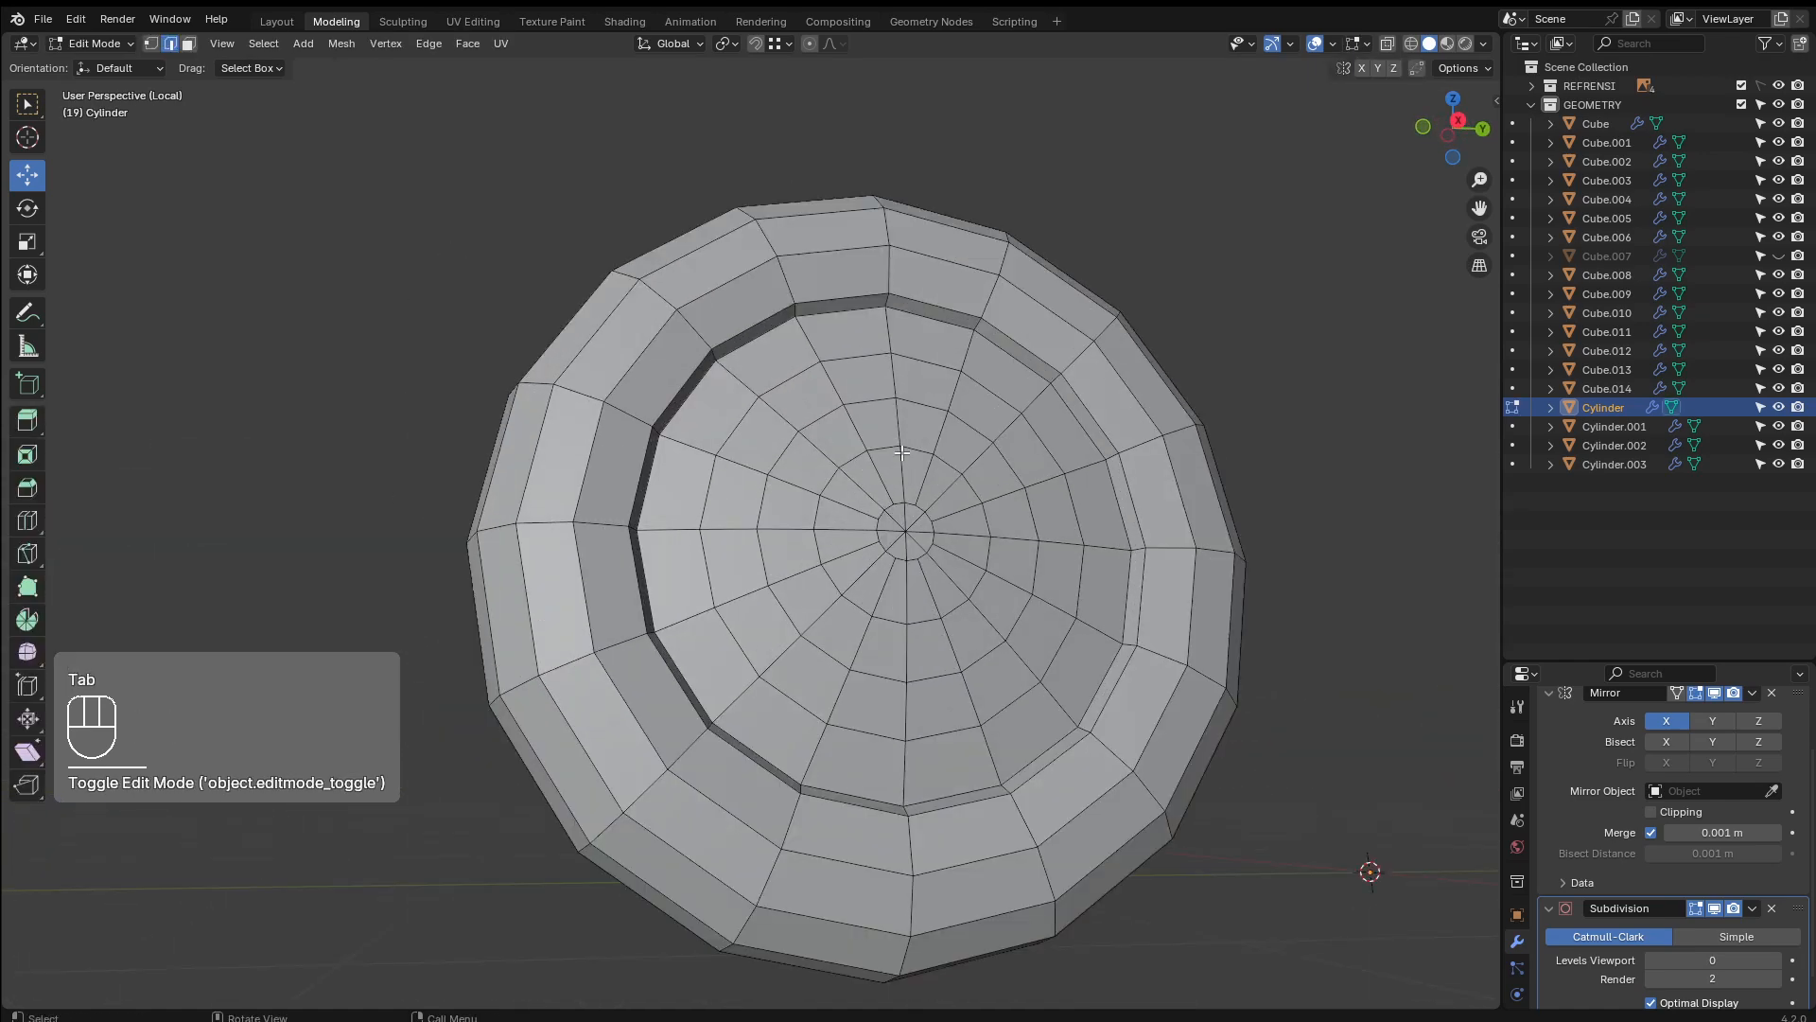
{"action": "scroll", "coordinate": [904, 550], "scroll_direction": "up", "scroll_amount": 3}
Set the front wheel's subdivision to level 1 and add an edge loop just inside the hub disc's rim
{"action": "key", "text": "Tab"}
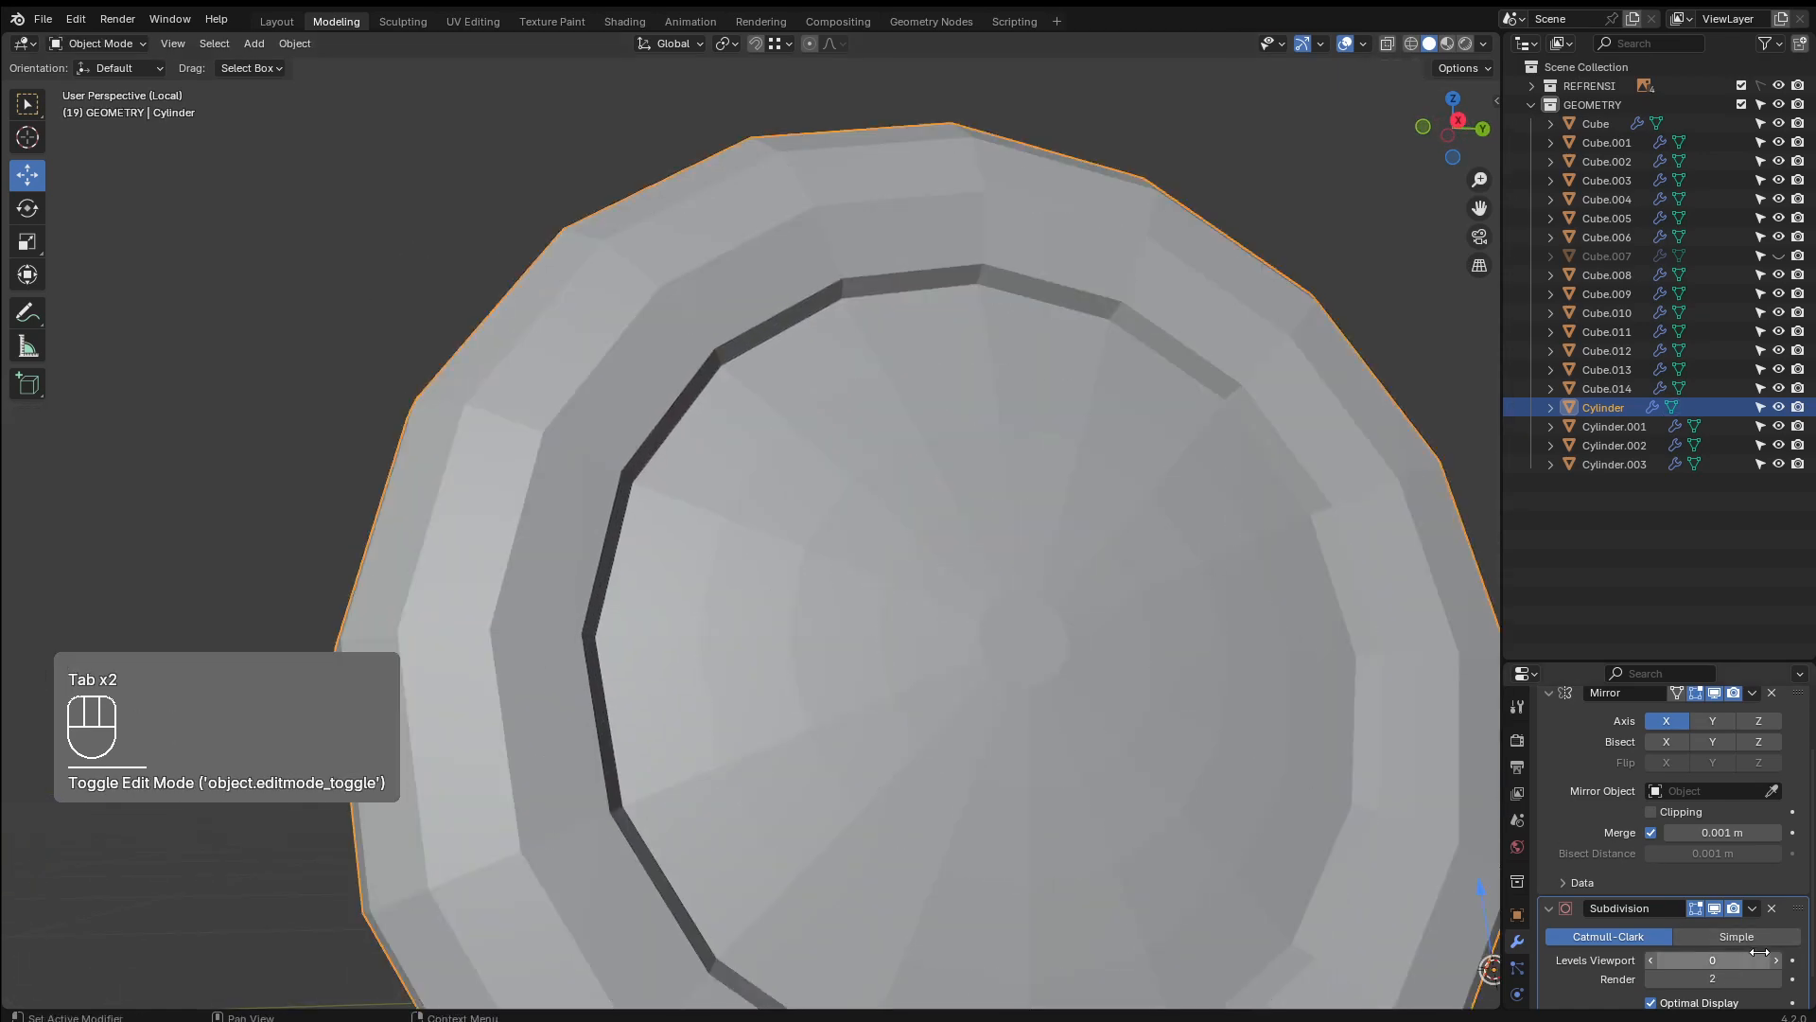
{"action": "key", "text": "ctrl+1"}
{"action": "key", "text": "Tab"}
{"action": "key", "text": "ctrl+r"}
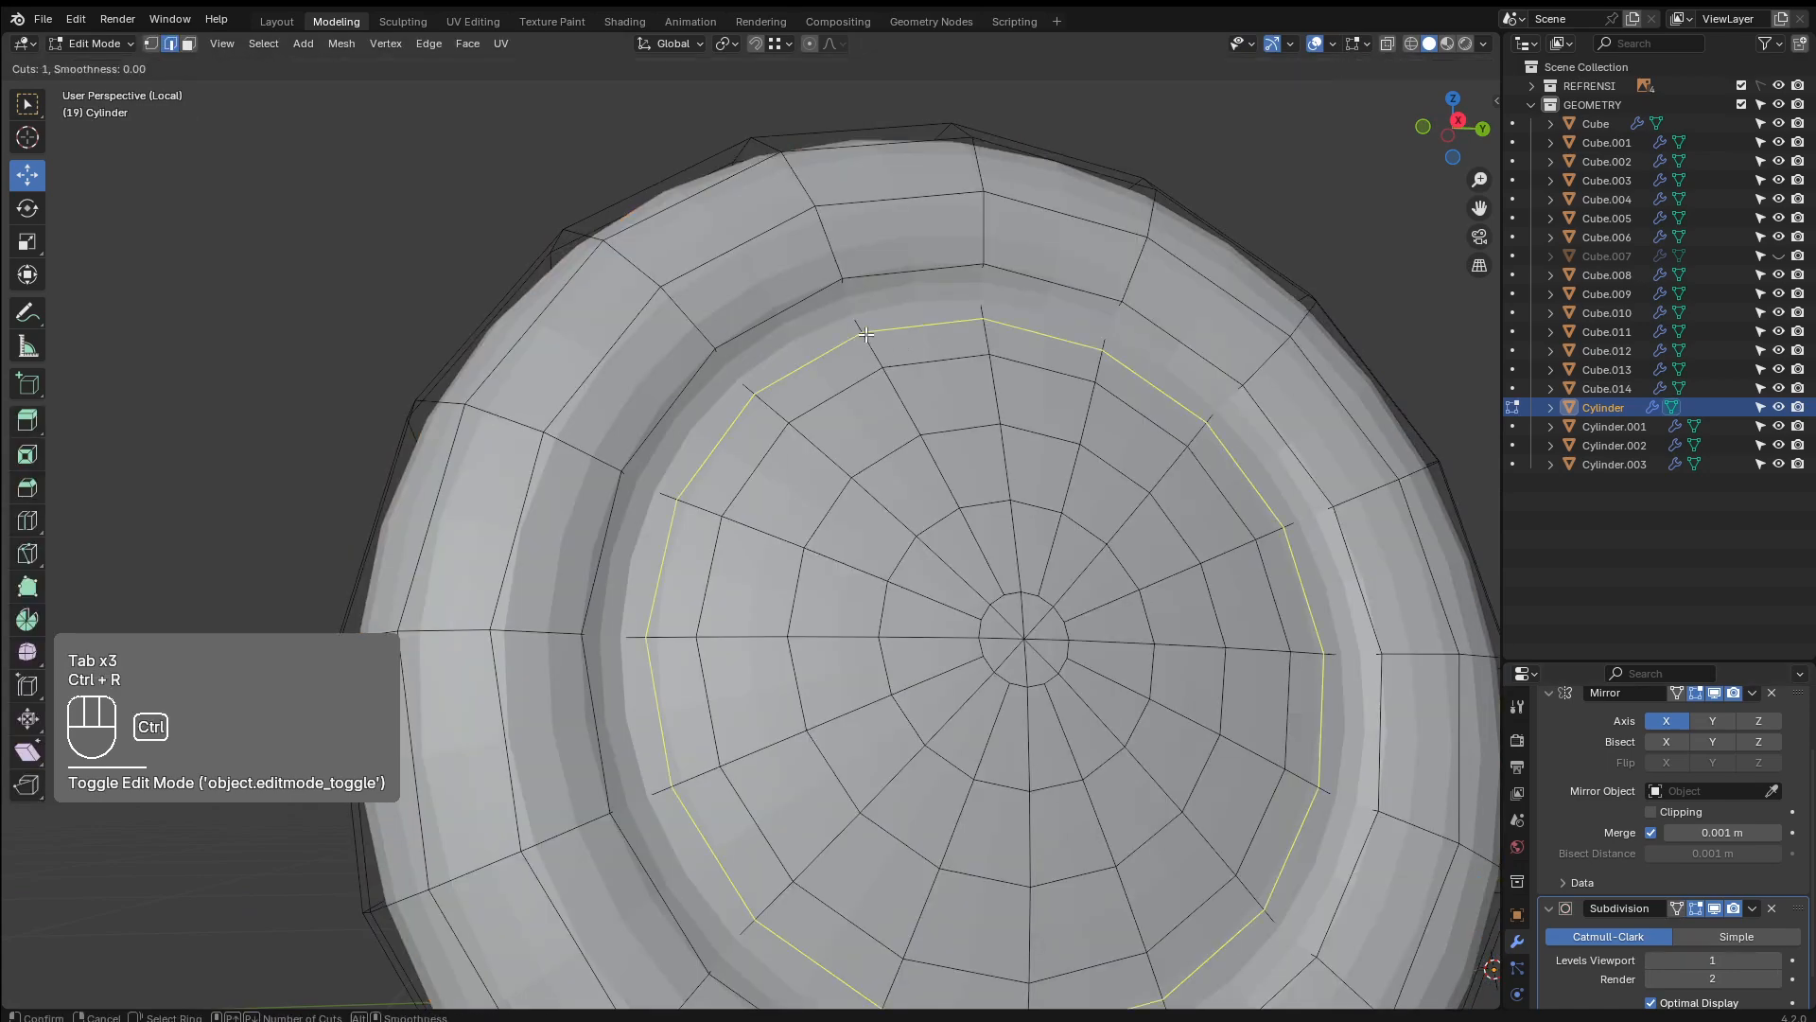
{"action": "left_click", "coordinate": [856, 327]}
{"action": "left_click", "coordinate": [856, 322]}
{"action": "key", "text": "Tab"}
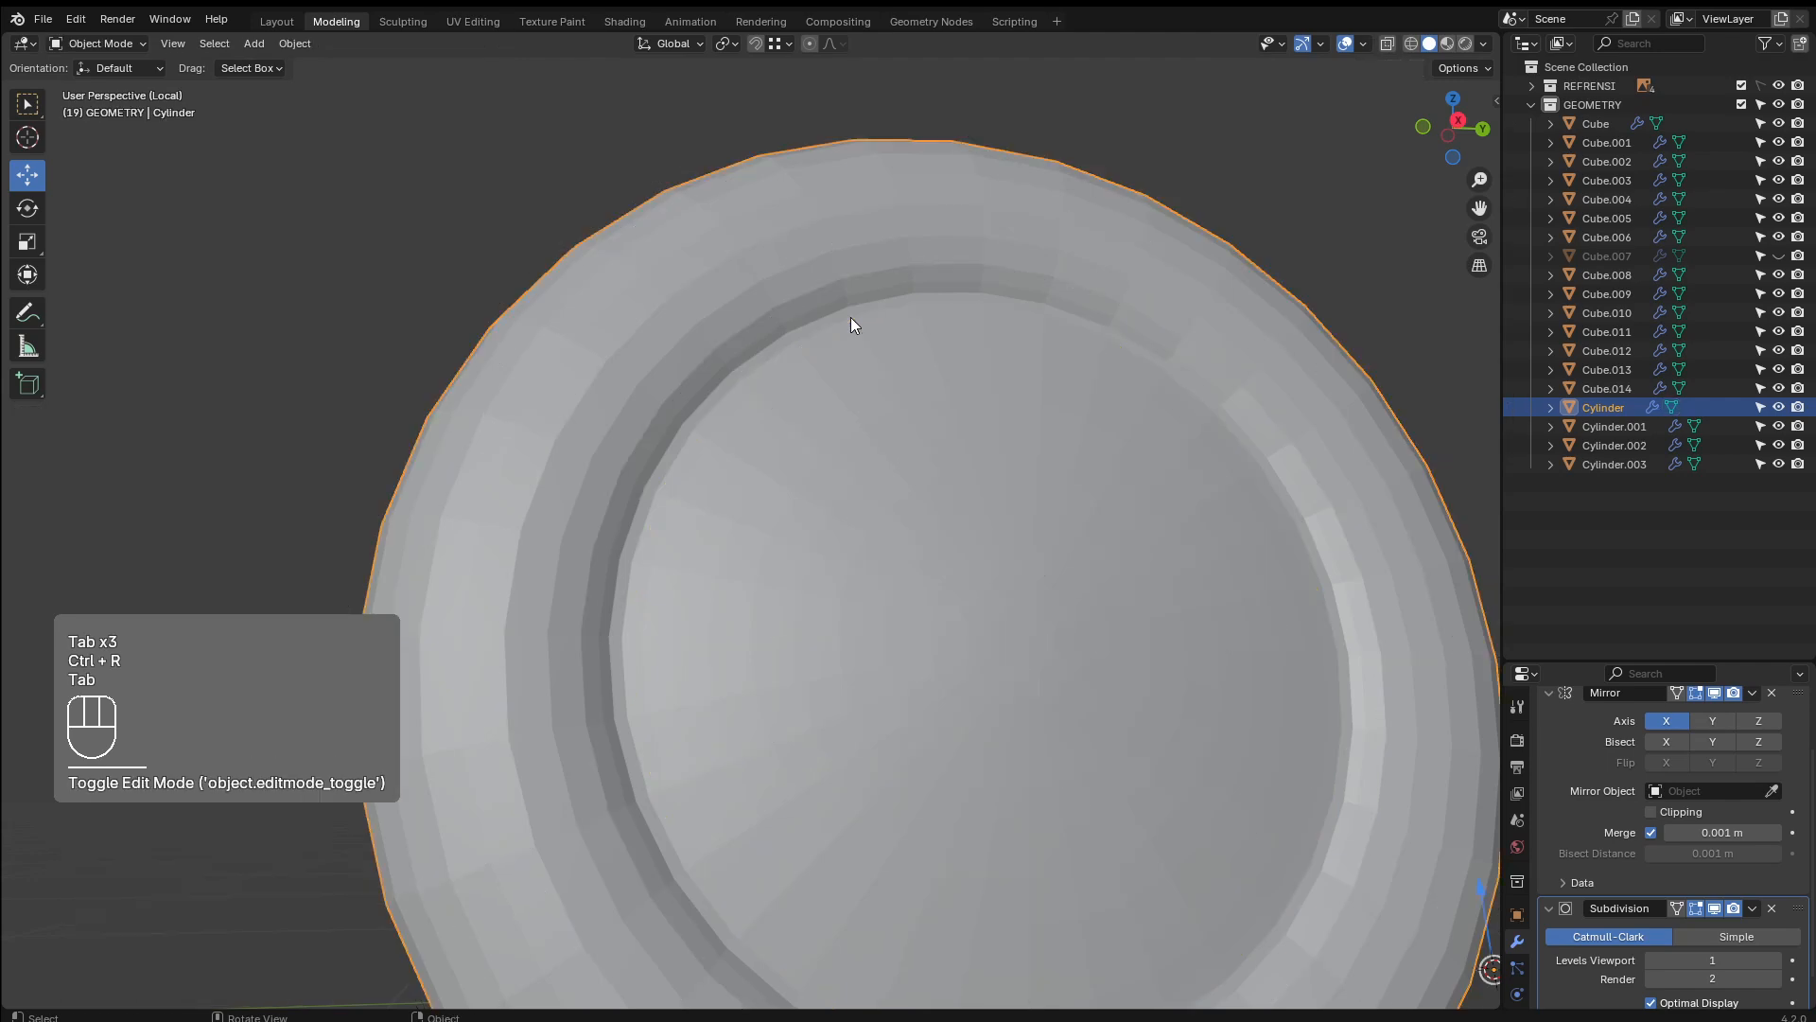
With the wheel's subdivision at level 0, slide the hub's rim loop outward by about 0.37 and add a centered loop in the groove
{"action": "key", "text": "ctrl+0"}
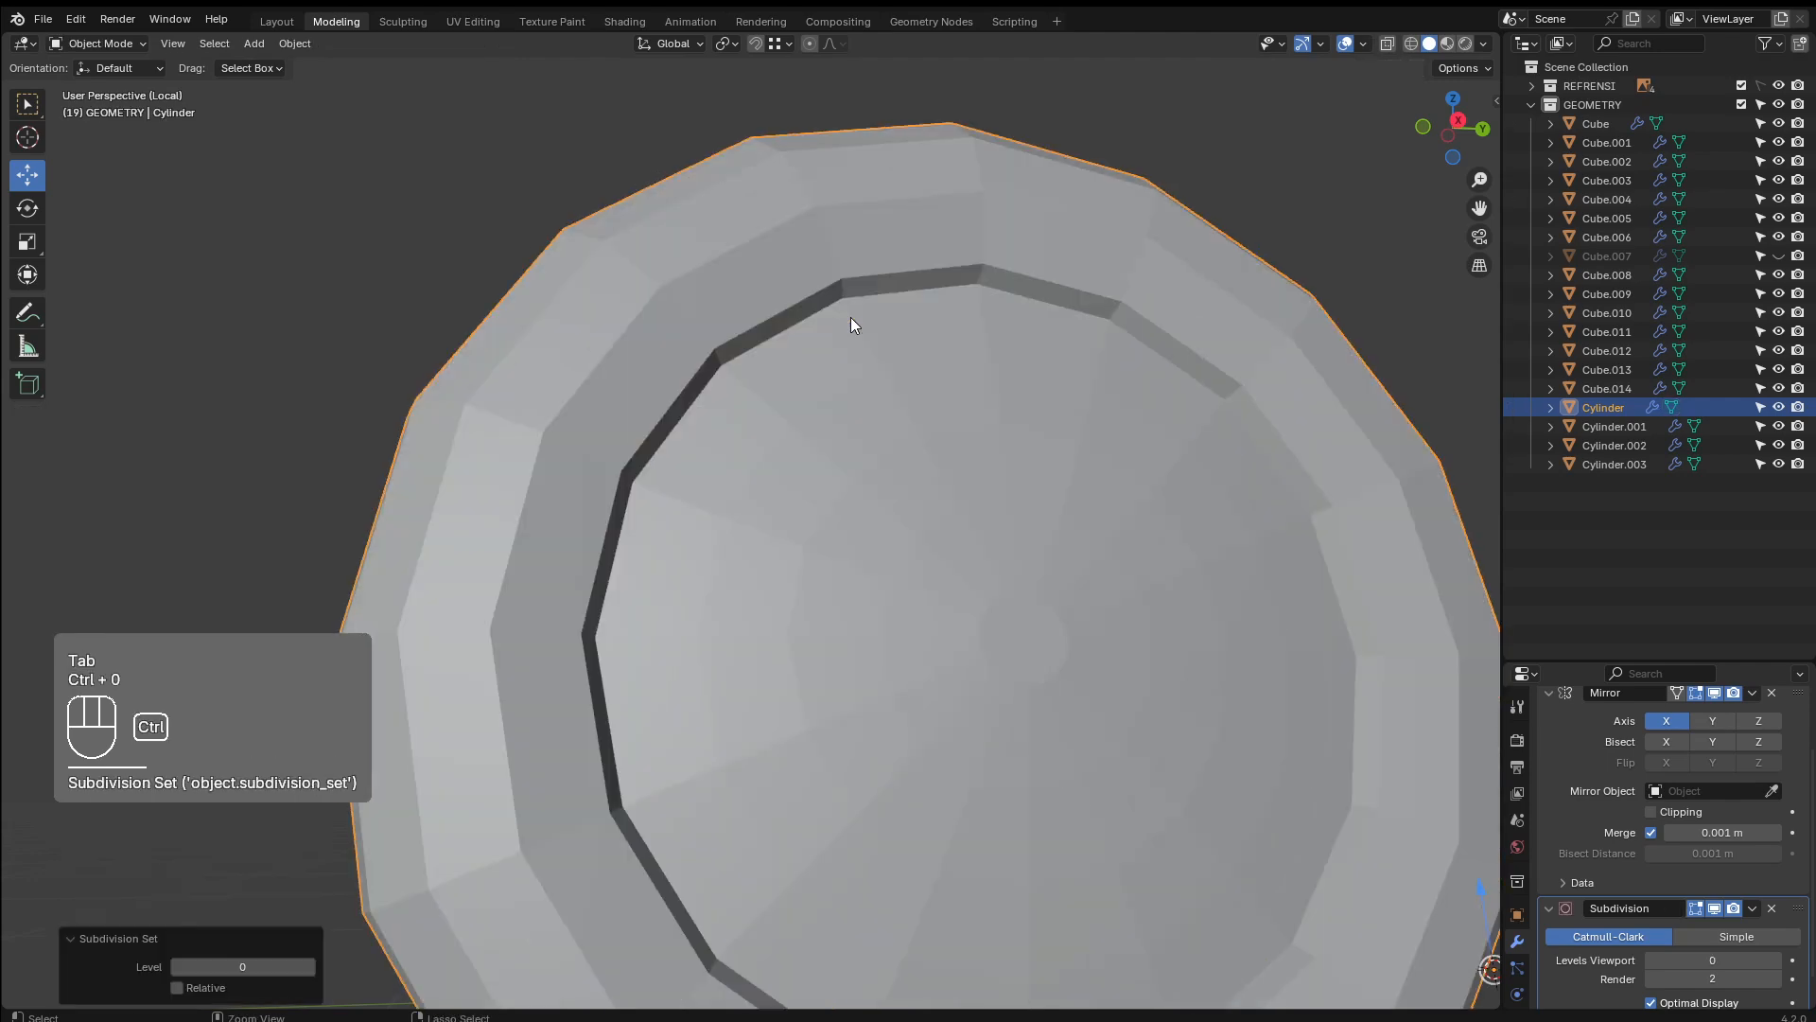
{"action": "key", "text": "Tab"}
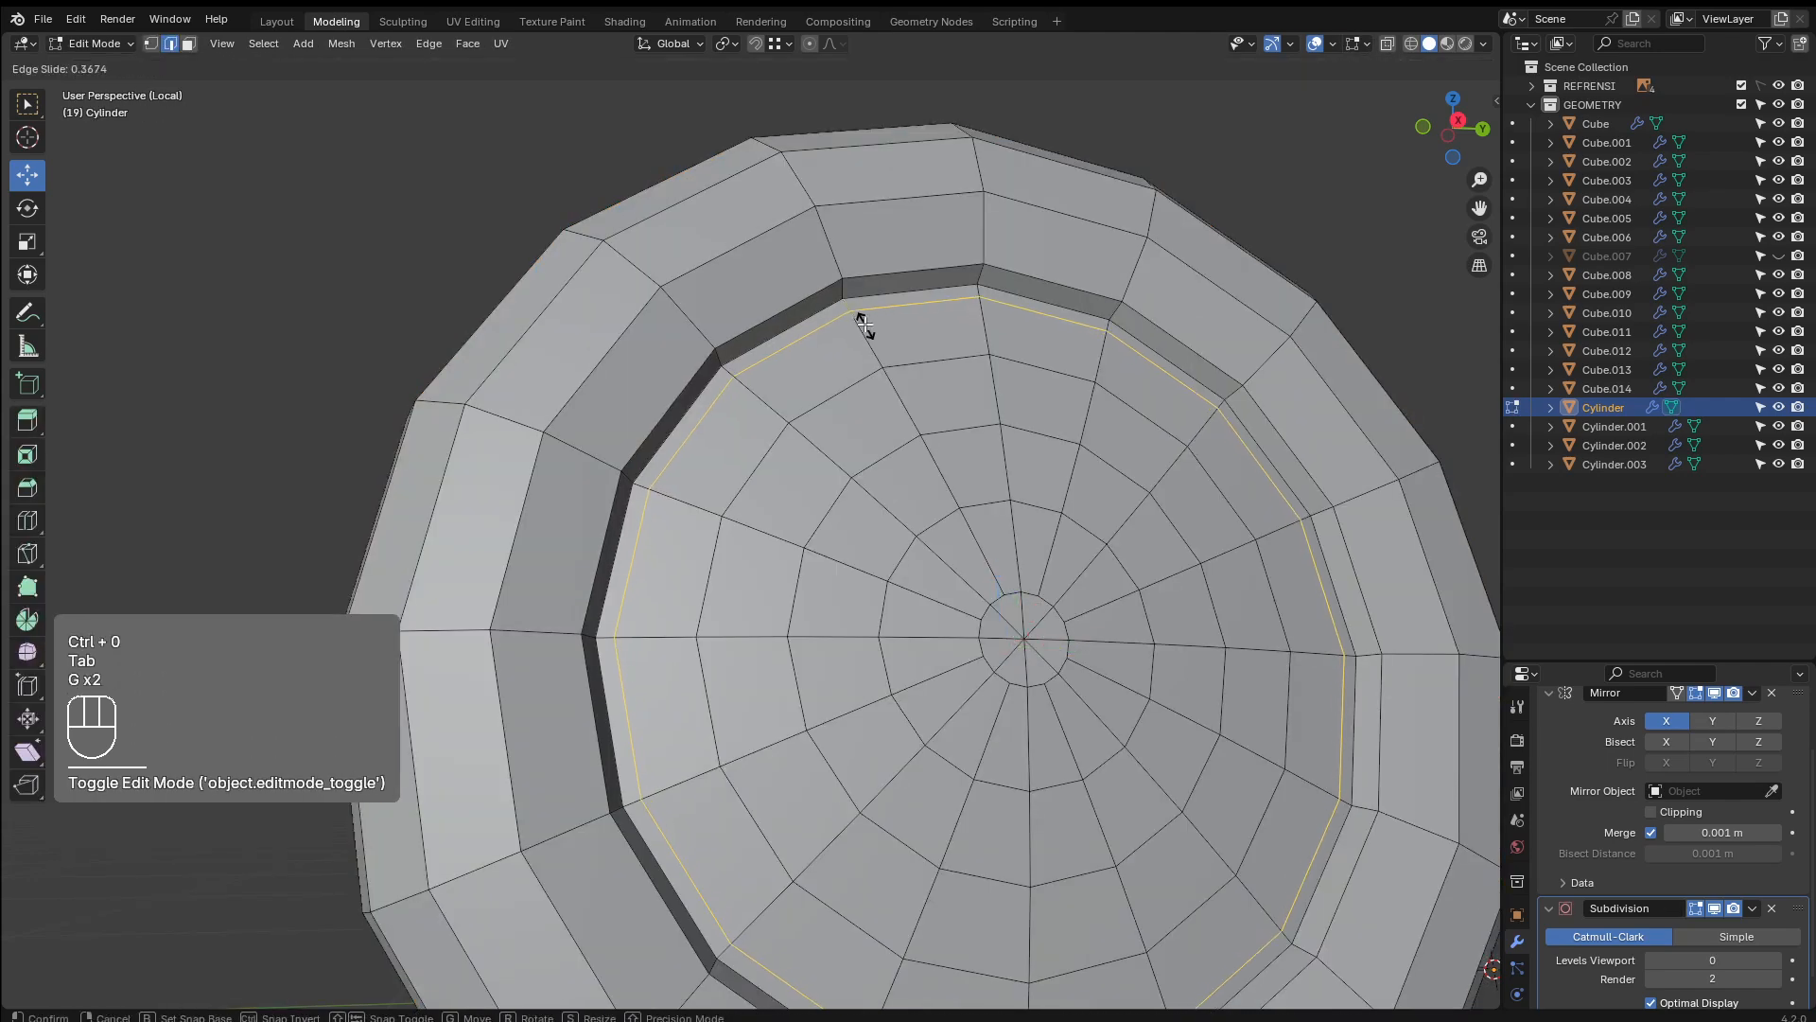
{"action": "left_click", "coordinate": [864, 325]}
{"action": "key", "text": "ctrl+r"}
{"action": "key", "text": "Escape"}
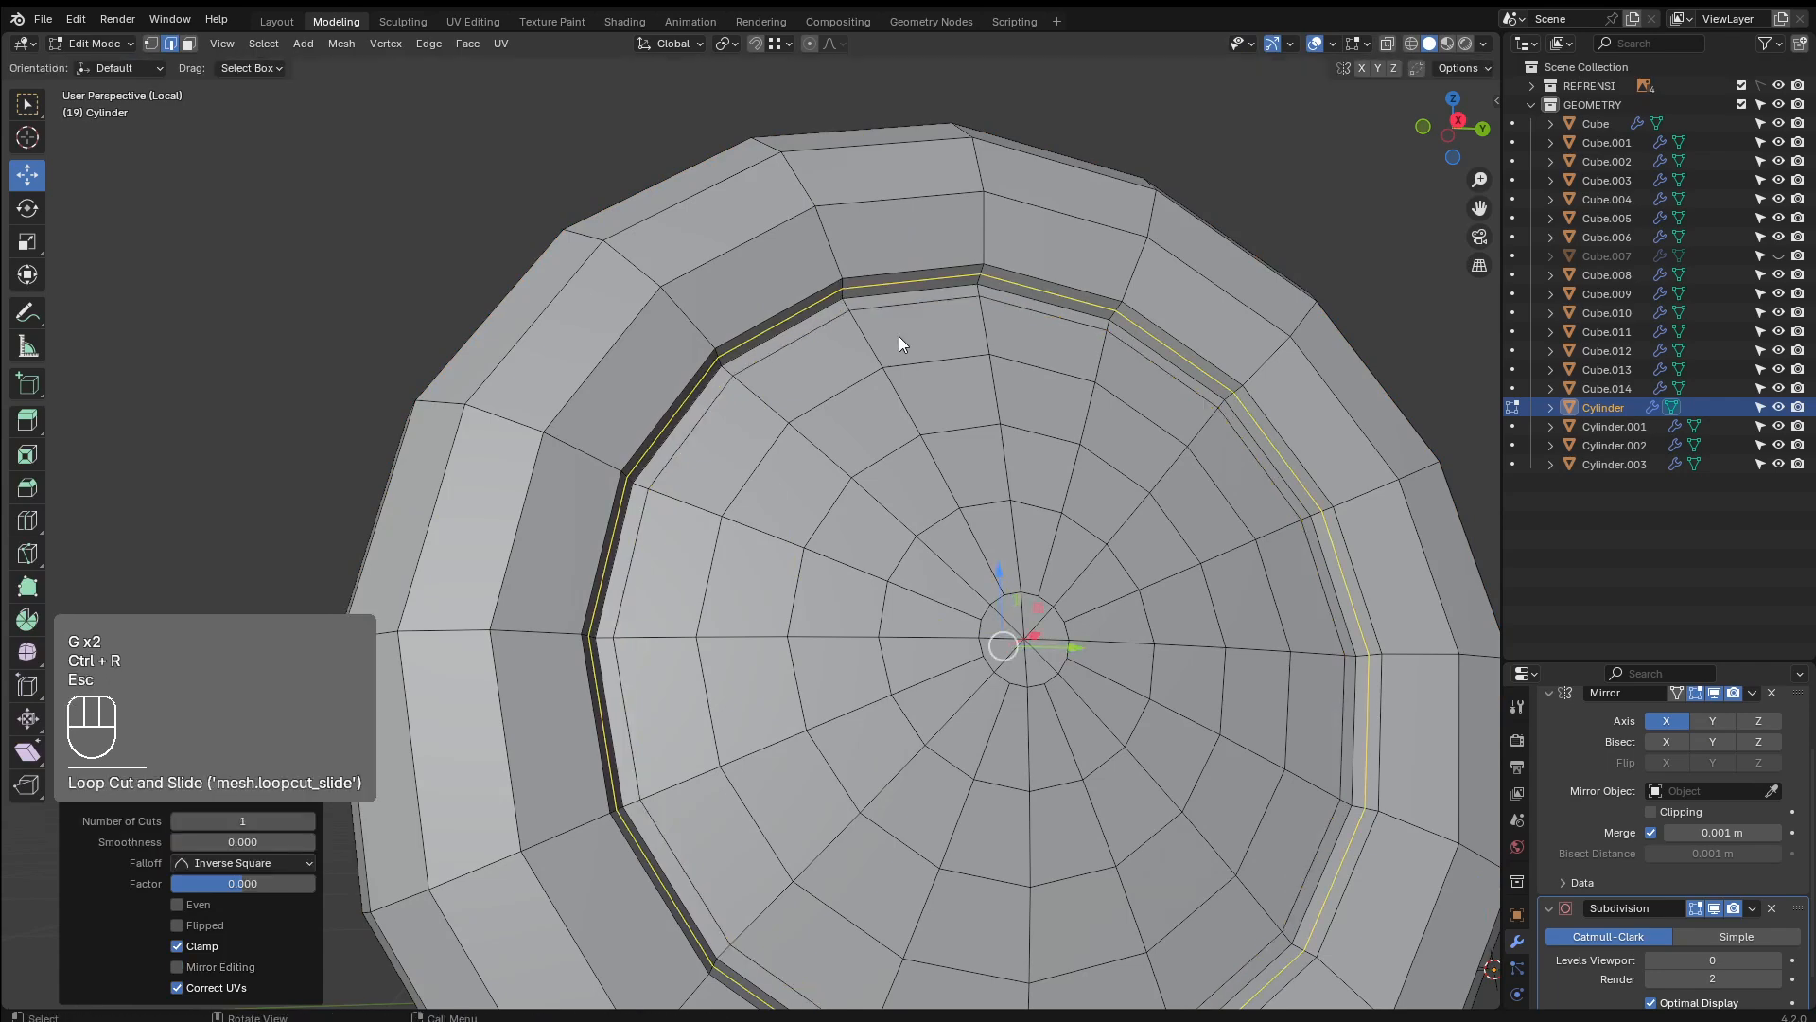
Shade the front wheel smooth, set its subdivision to level 2 and leave local view
{"action": "key", "text": "Tab"}
{"action": "right_click", "coordinate": [901, 282]}
{"action": "left_click", "coordinate": [903, 282]}
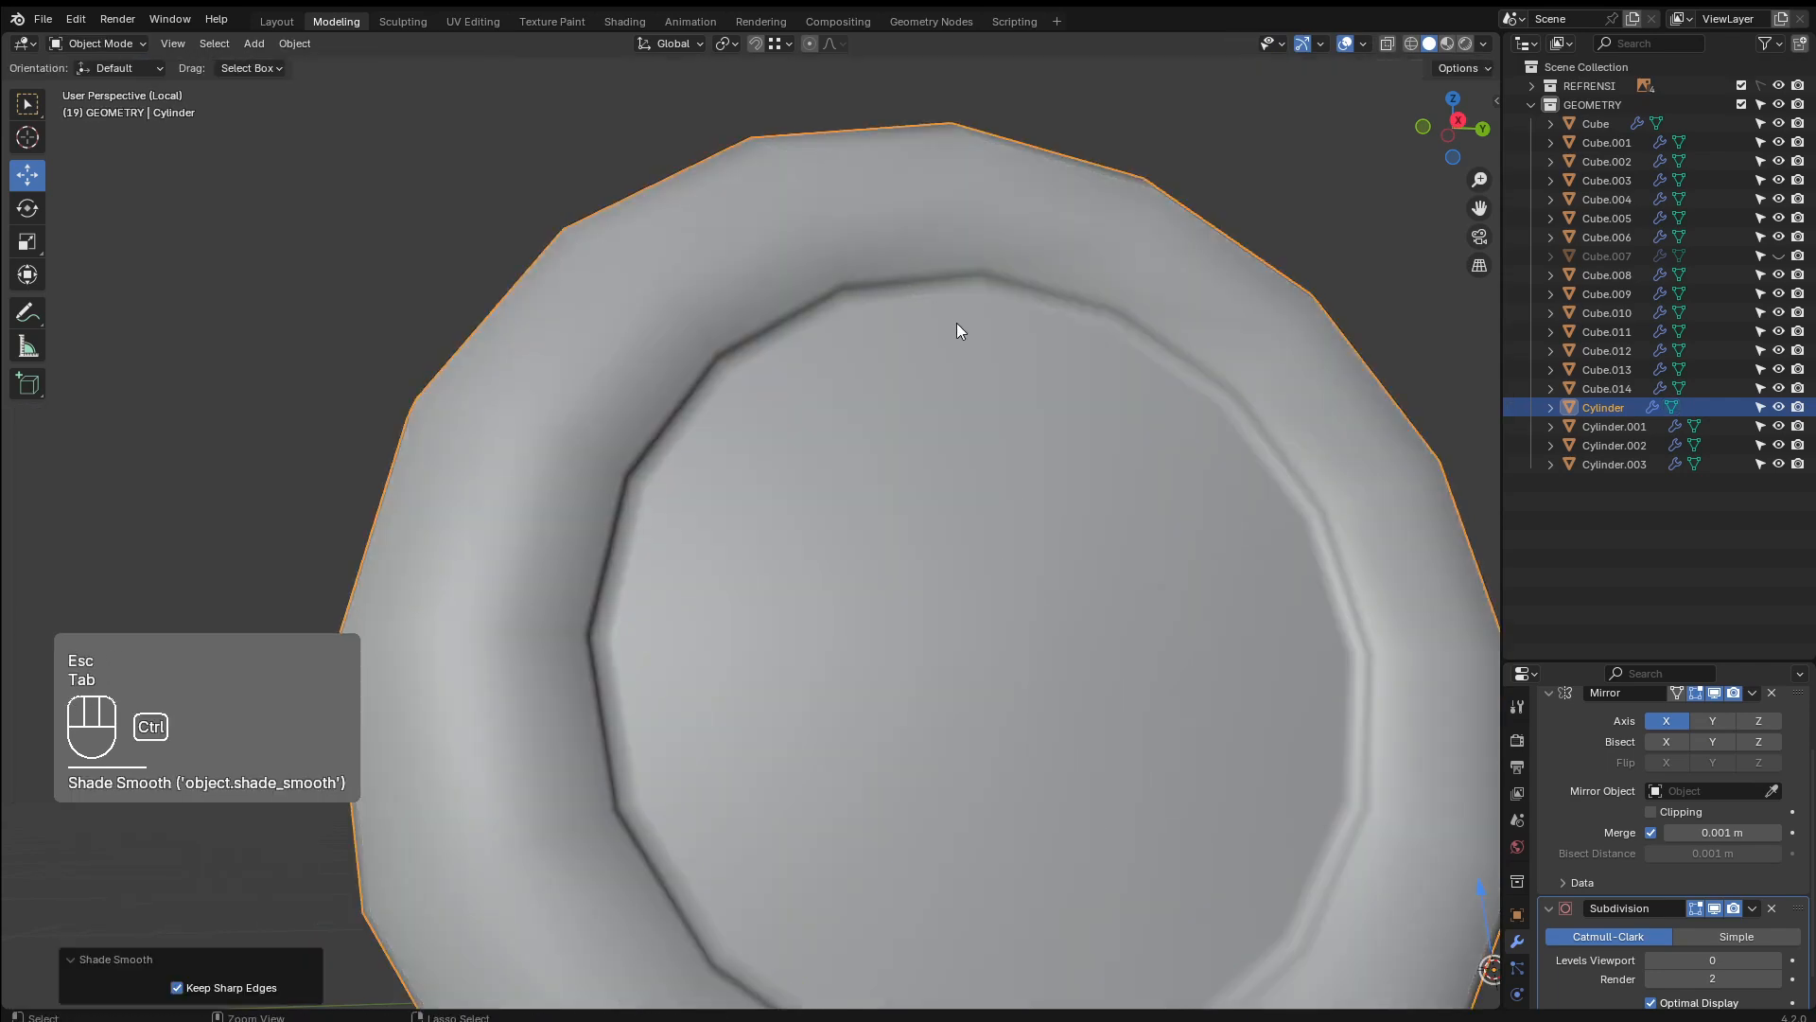
{"action": "key", "text": "ctrl+2"}
{"action": "middle_click_drag", "start_coordinate": [940, 430], "coordinate": [950, 564], "text": "ctrl"}
{"action": "key", "text": "slash"}
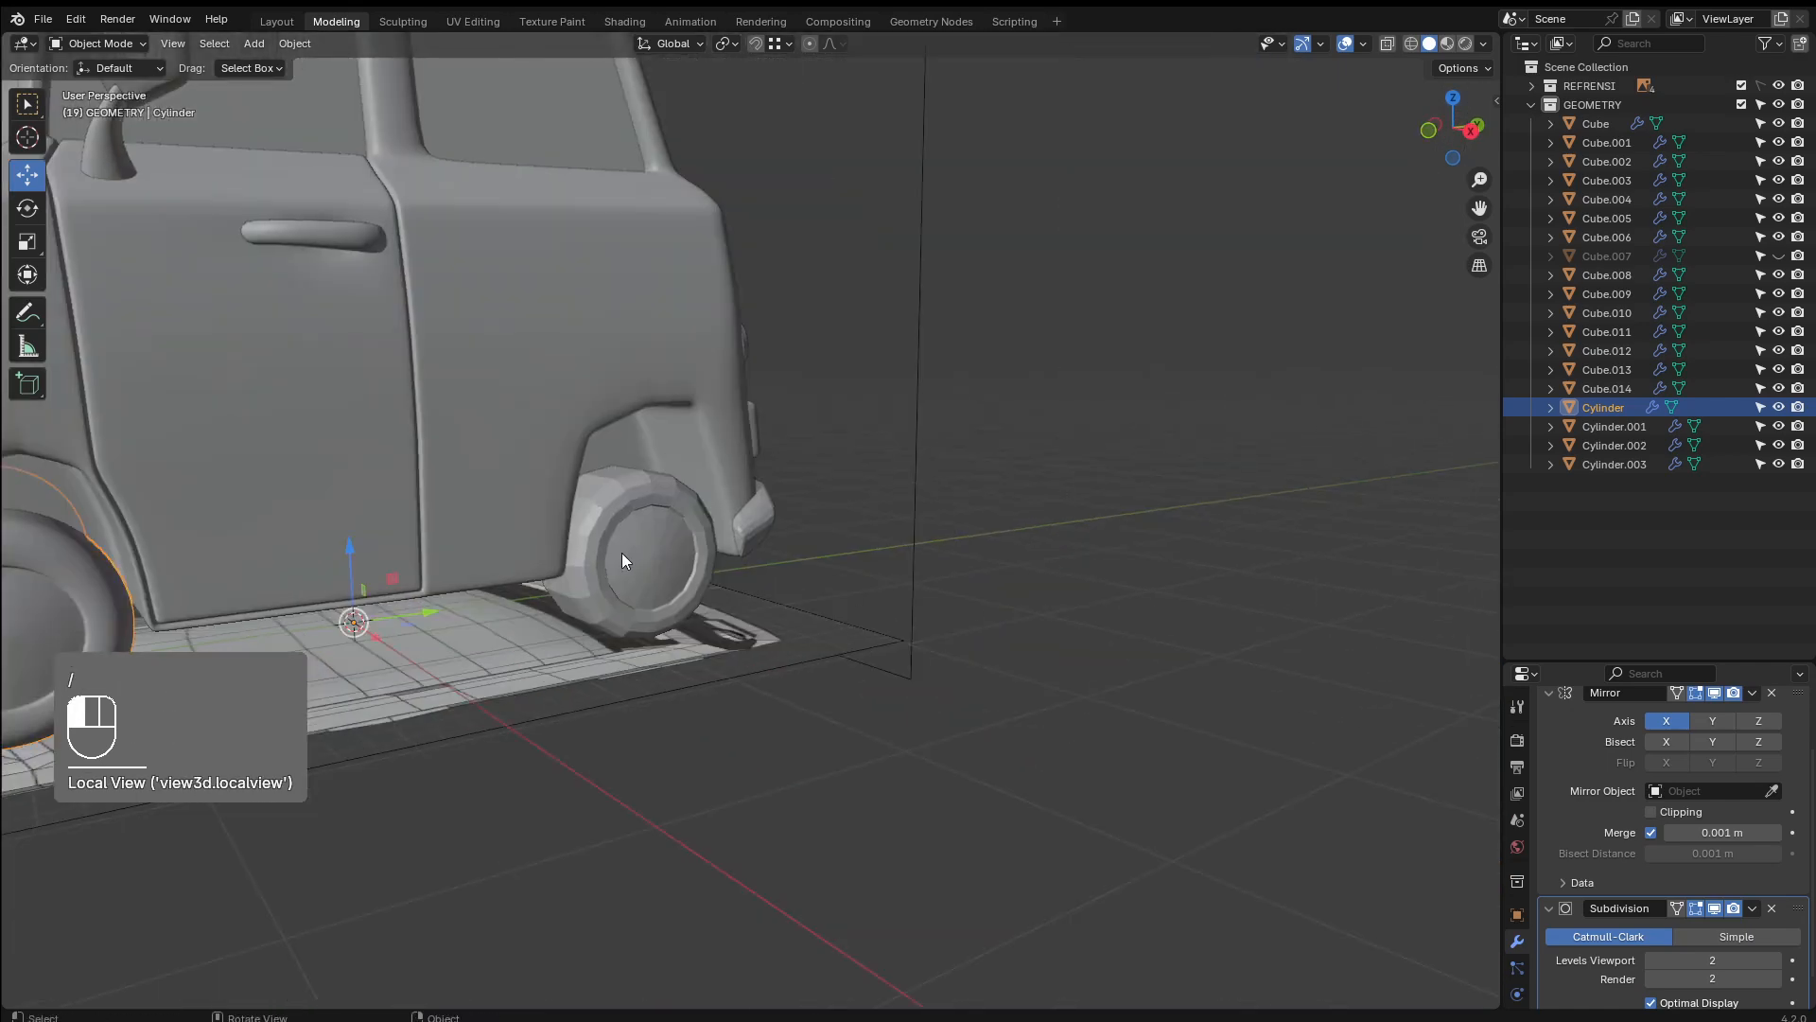
Shade the rear bumper smooth
{"action": "left_click", "coordinate": [622, 553]}
{"action": "scroll", "coordinate": [650, 563], "scroll_direction": "up", "scroll_amount": 5}
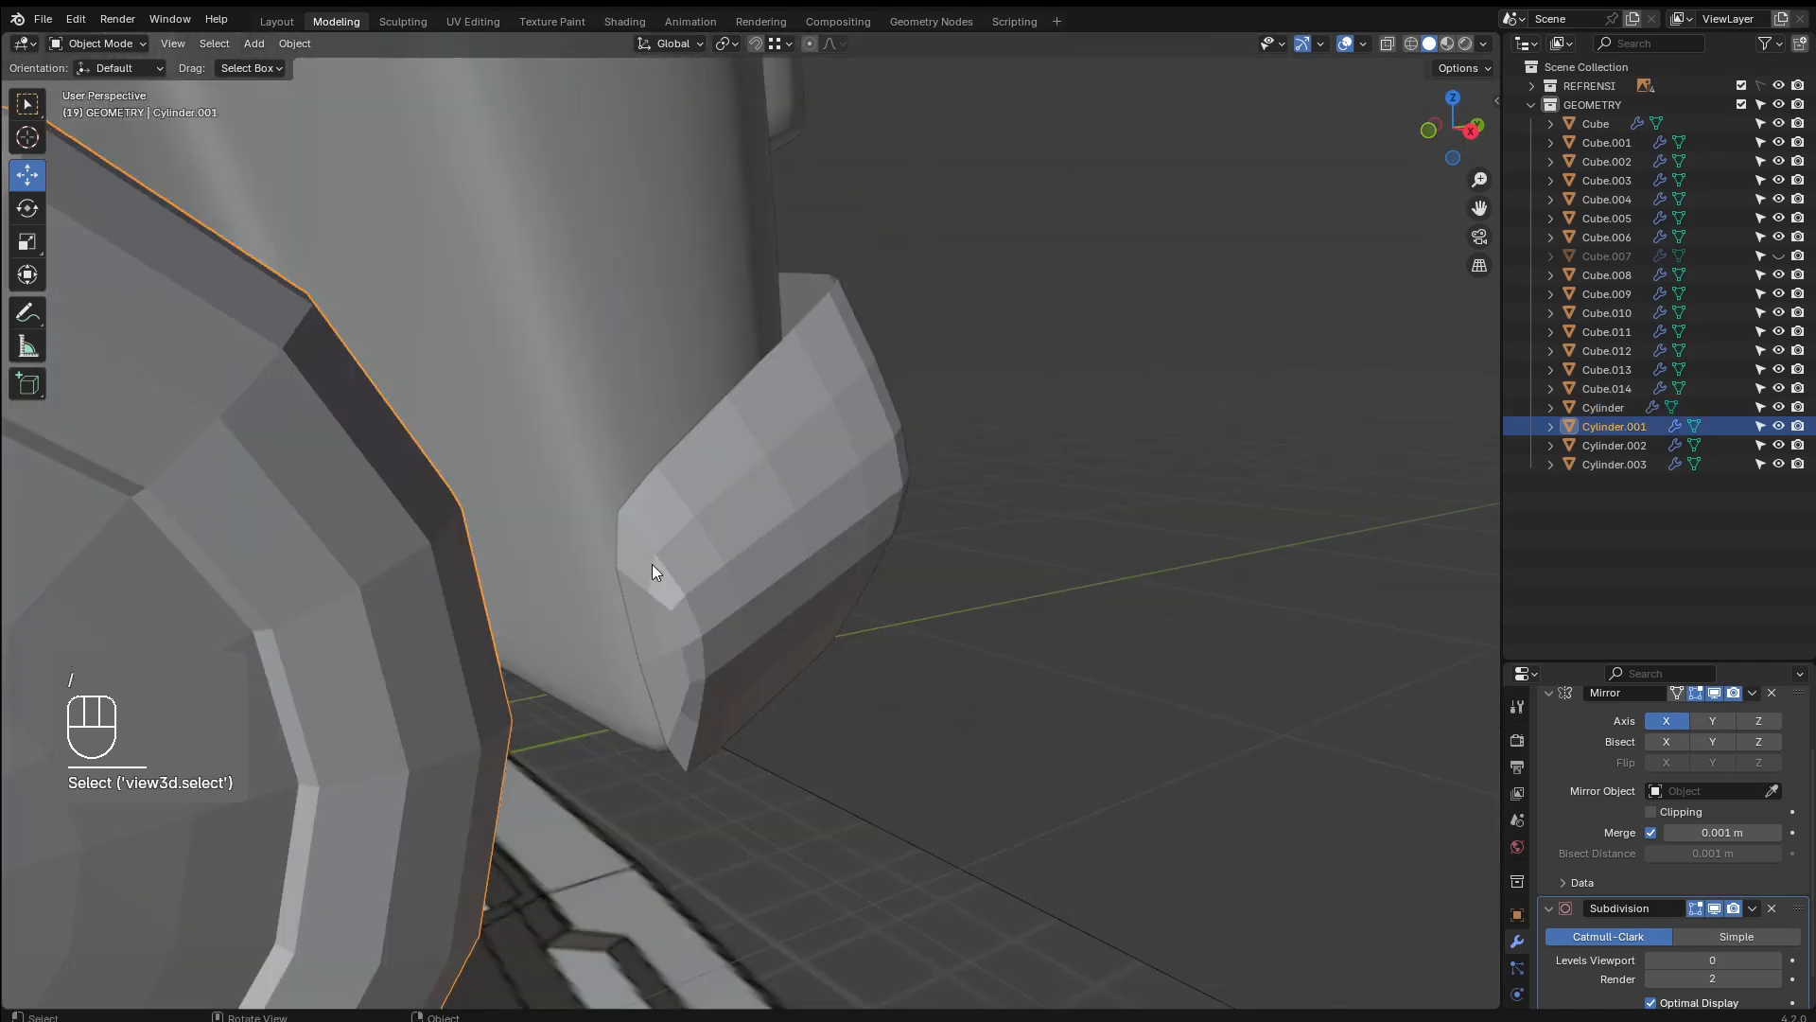
{"action": "middle_click_drag", "start_coordinate": [651, 564], "coordinate": [816, 456], "text": "shift"}
{"action": "scroll", "coordinate": [810, 488], "scroll_direction": "down", "scroll_amount": 4}
{"action": "scroll", "coordinate": [815, 456], "scroll_direction": "up", "scroll_amount": 7}
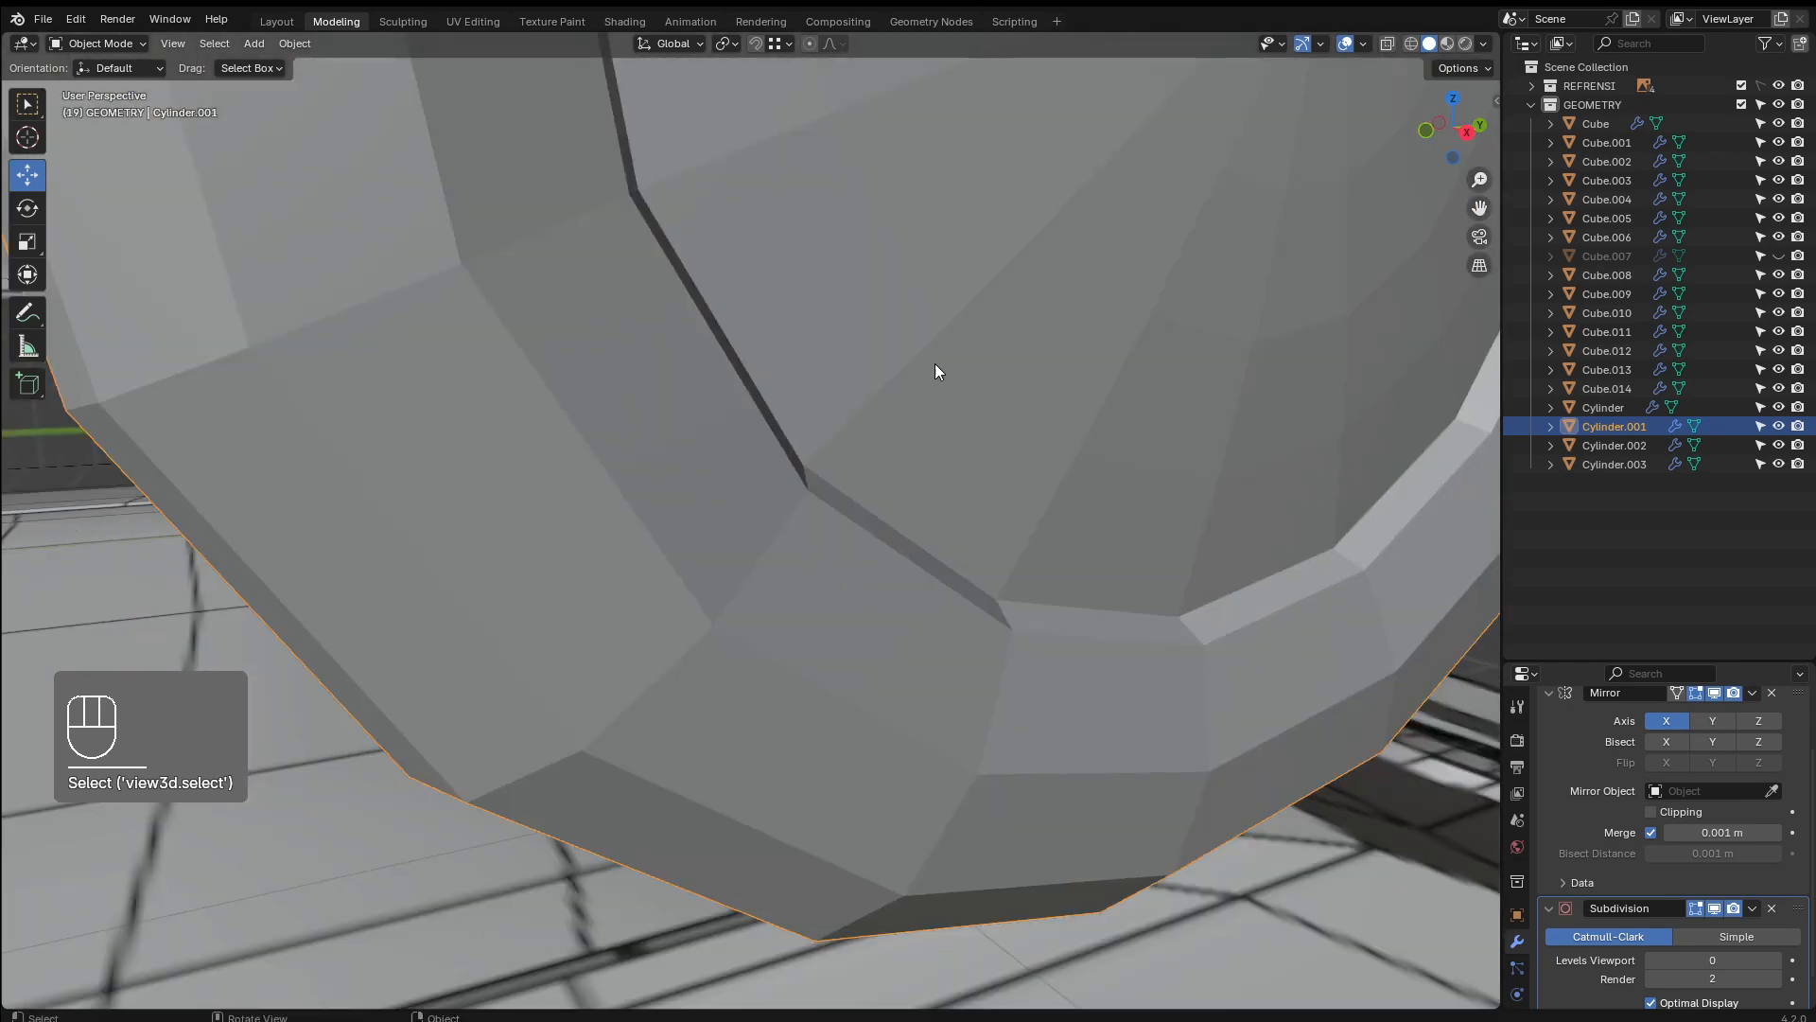
{"action": "scroll", "coordinate": [931, 367], "scroll_direction": "down", "scroll_amount": 10}
{"action": "right_click", "coordinate": [997, 397]}
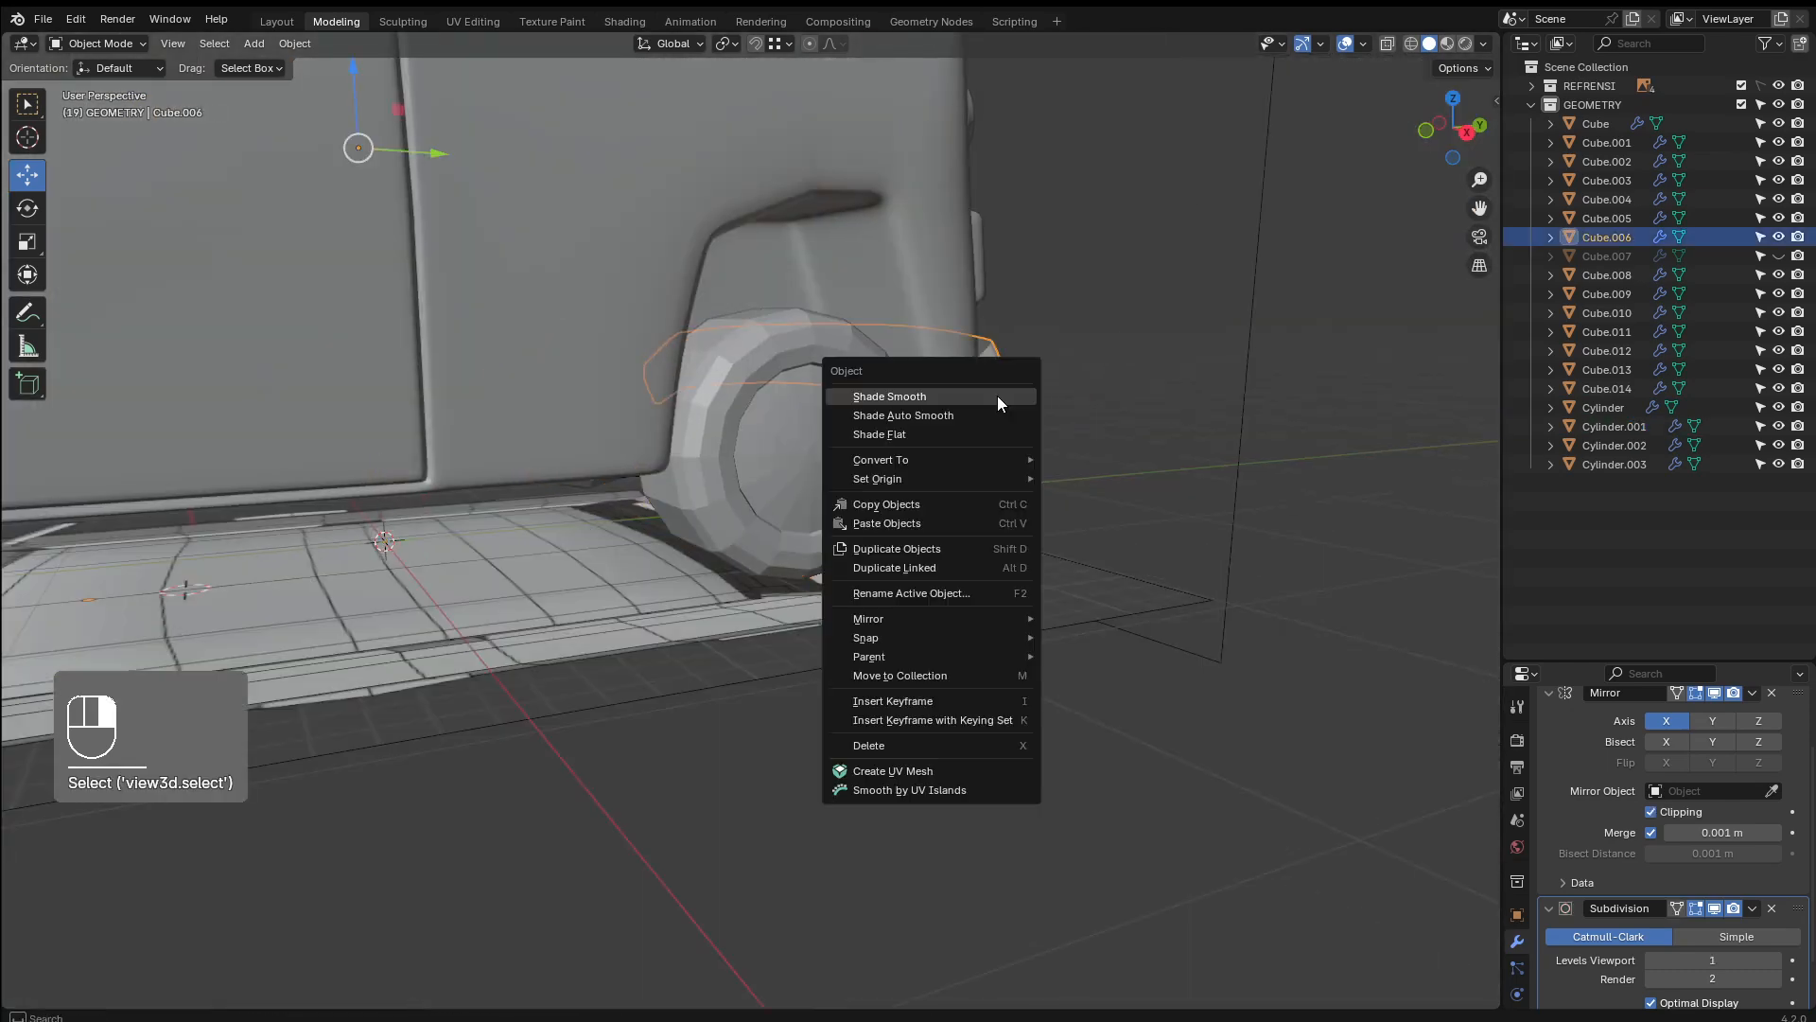
{"action": "left_click", "coordinate": [997, 397]}
{"action": "middle_click_drag", "start_coordinate": [961, 444], "coordinate": [831, 386]}
{"action": "key", "text": "Tab"}
{"action": "key", "text": "Tab"}
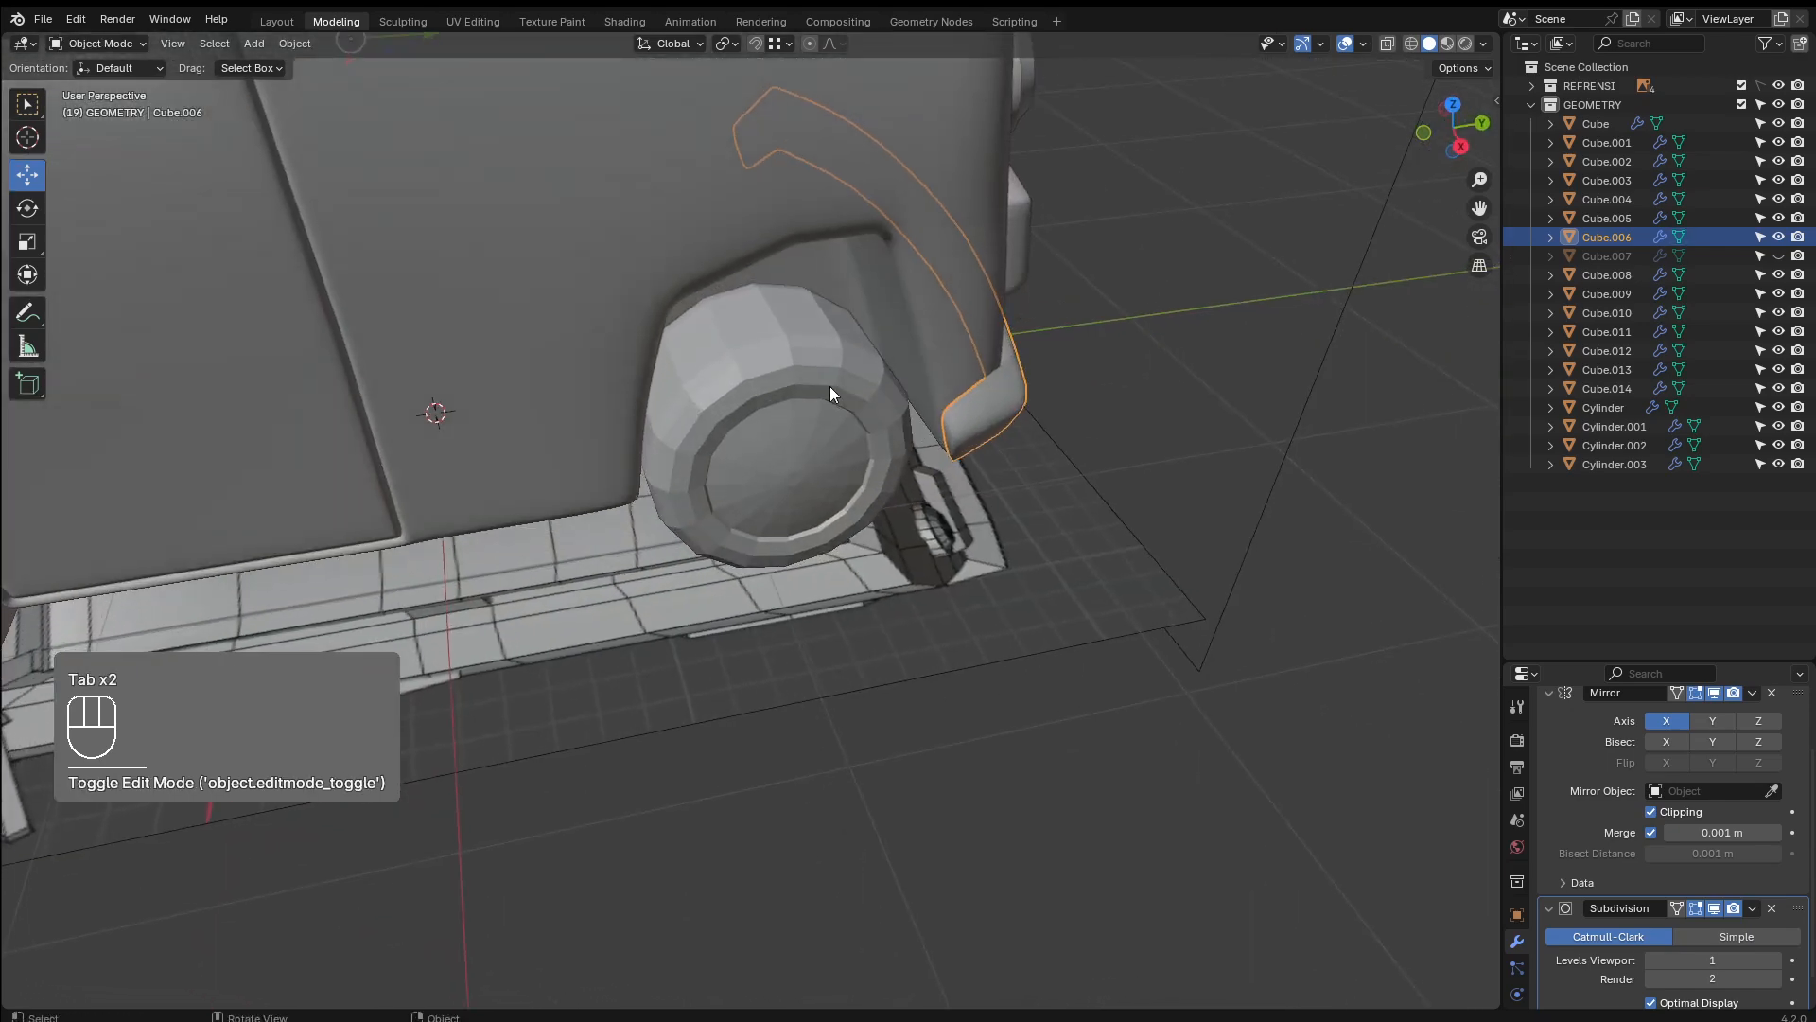
Shade the rear wheel smooth and set its viewport subdivision to level 1
{"action": "left_click", "coordinate": [831, 382]}
{"action": "scroll", "coordinate": [835, 367], "scroll_direction": "up", "scroll_amount": 3}
{"action": "right_click", "coordinate": [838, 350]}
{"action": "left_click", "coordinate": [839, 352]}
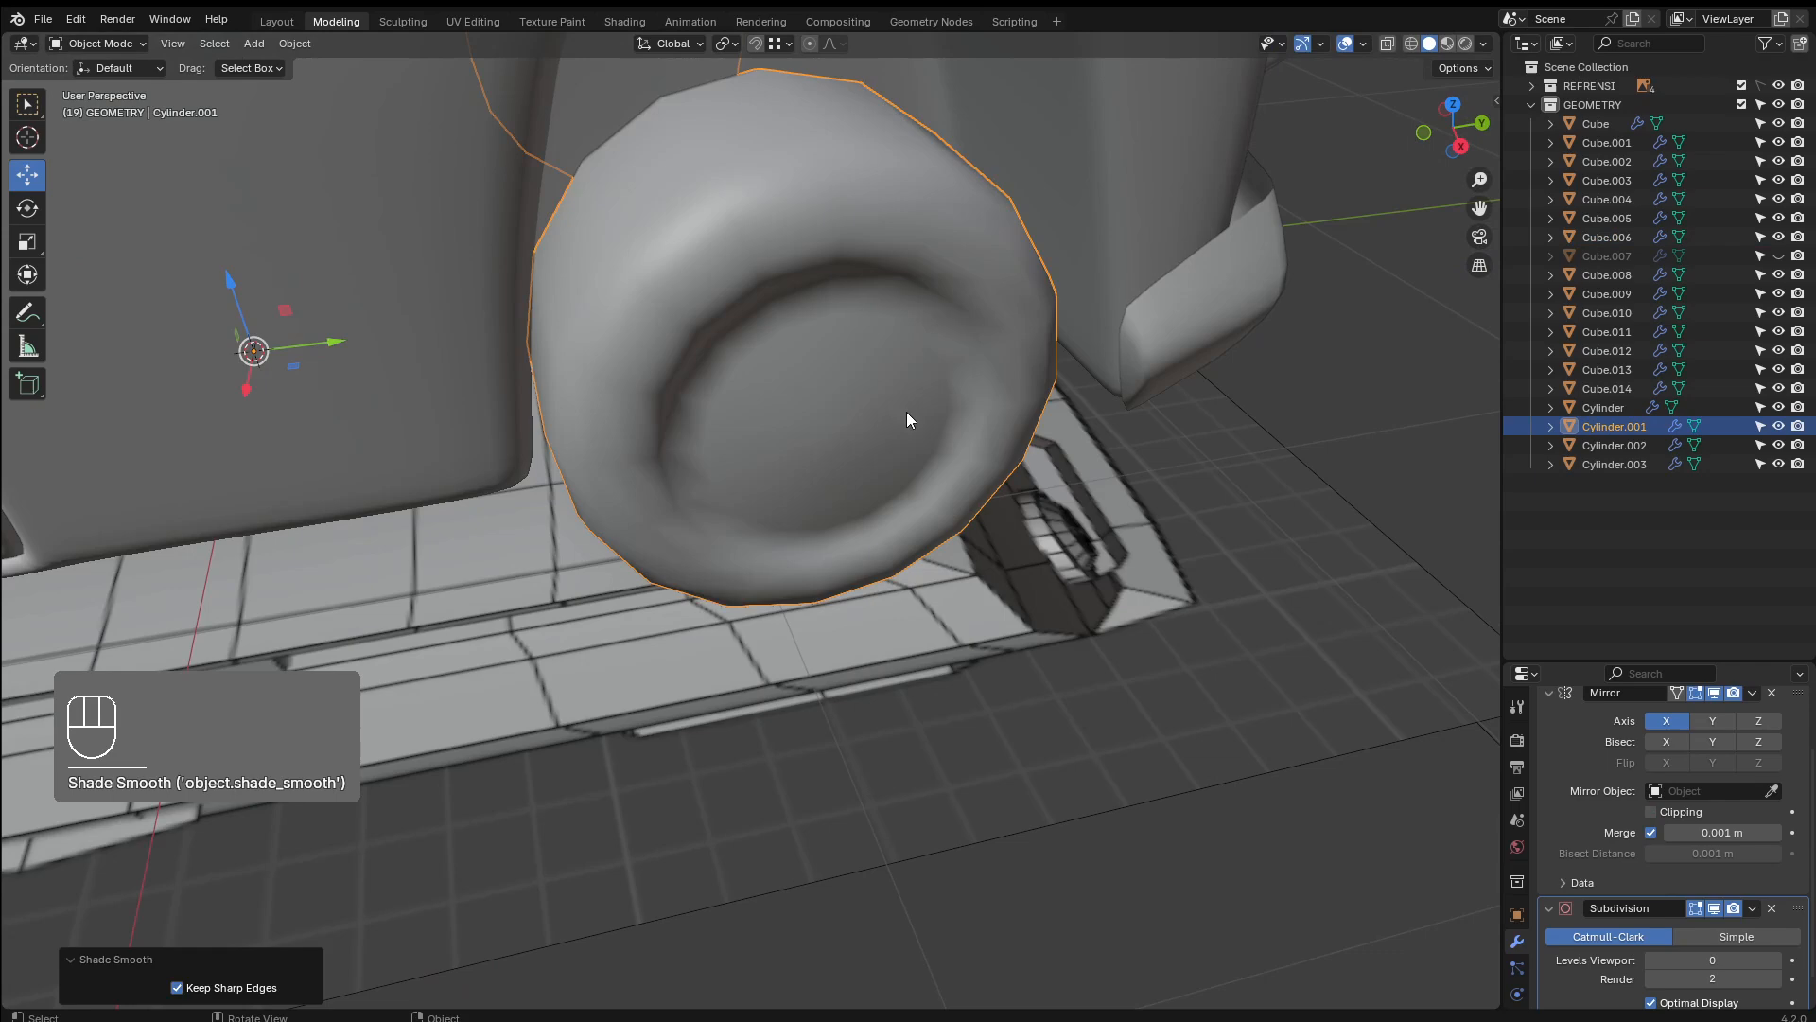
{"action": "left_click", "coordinate": [964, 475]}
{"action": "middle_click_drag", "start_coordinate": [963, 475], "coordinate": [889, 433]}
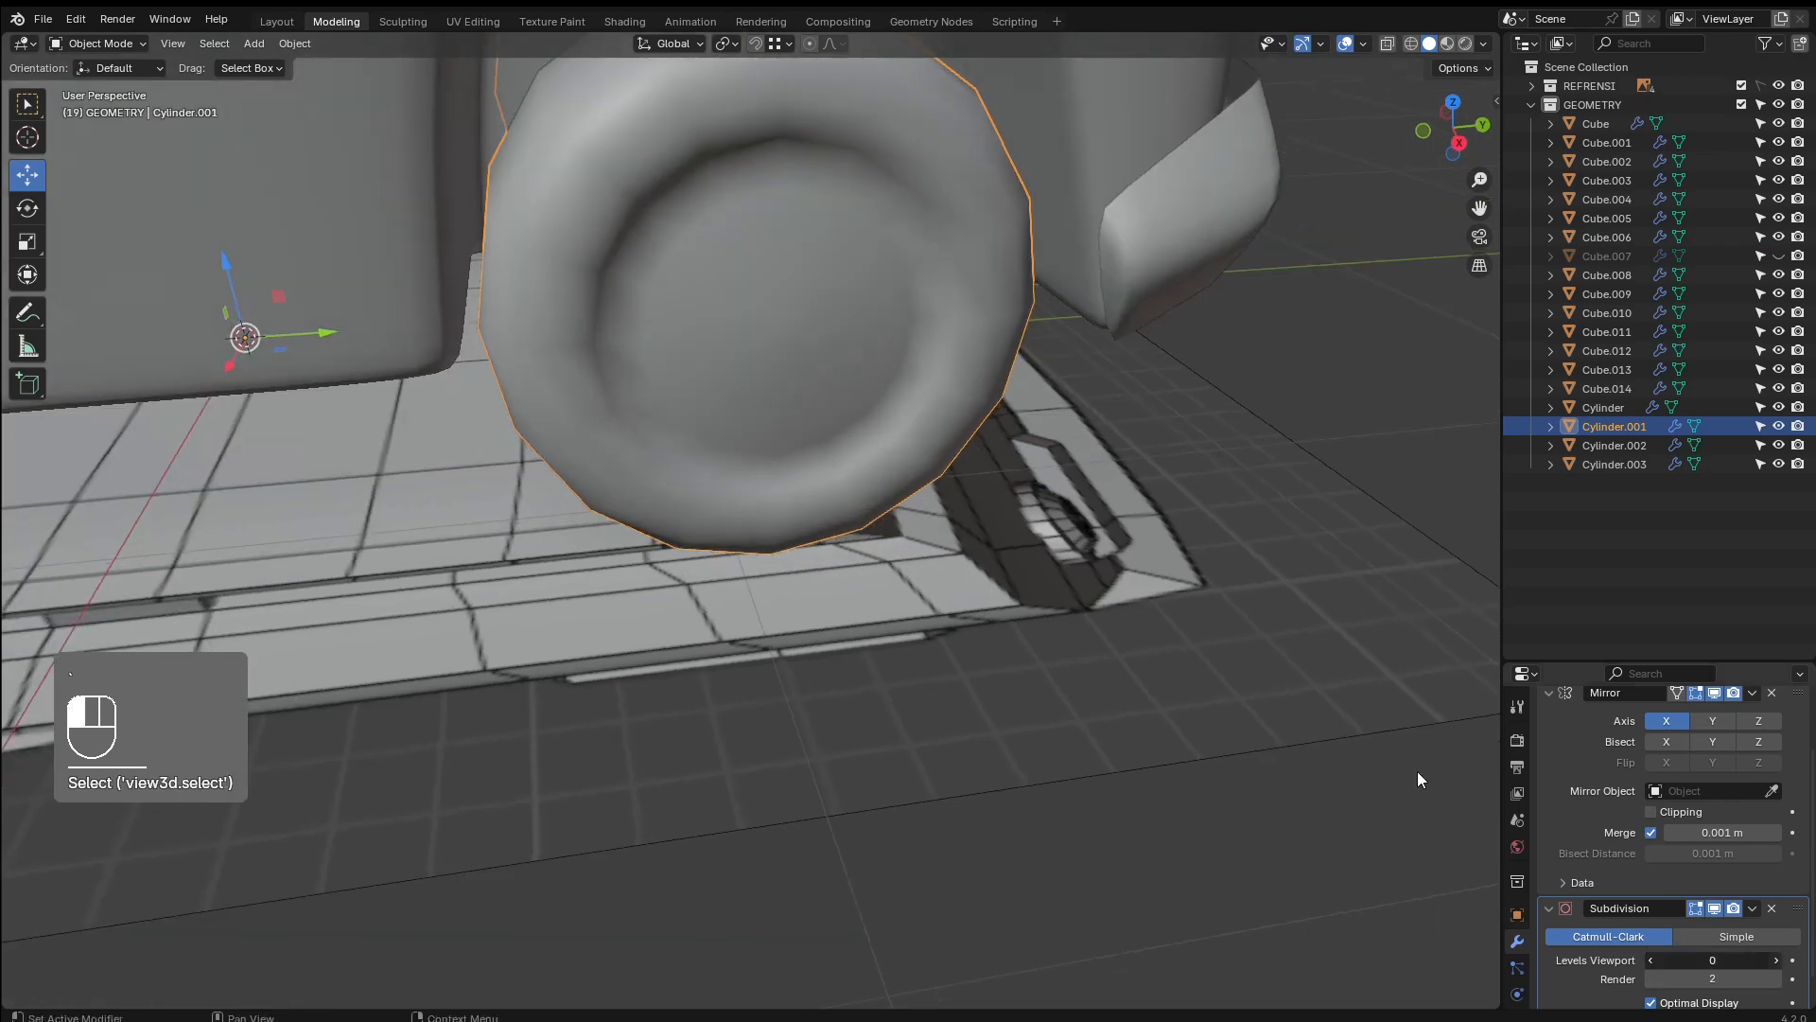
{"action": "middle_click_drag", "start_coordinate": [1418, 780], "coordinate": [903, 412]}
{"action": "key", "text": "grave"}
{"action": "left_click", "coordinate": [878, 528]}
{"action": "scroll", "coordinate": [904, 409], "scroll_direction": "up", "scroll_amount": 3}
With the rear wheel's subdivision at level 0, add an edge loop just inside the hub disc's rim, slid outward by about 0.58
{"action": "key", "text": "Tab"}
{"action": "middle_click_drag", "start_coordinate": [979, 274], "coordinate": [922, 393], "text": "shift"}
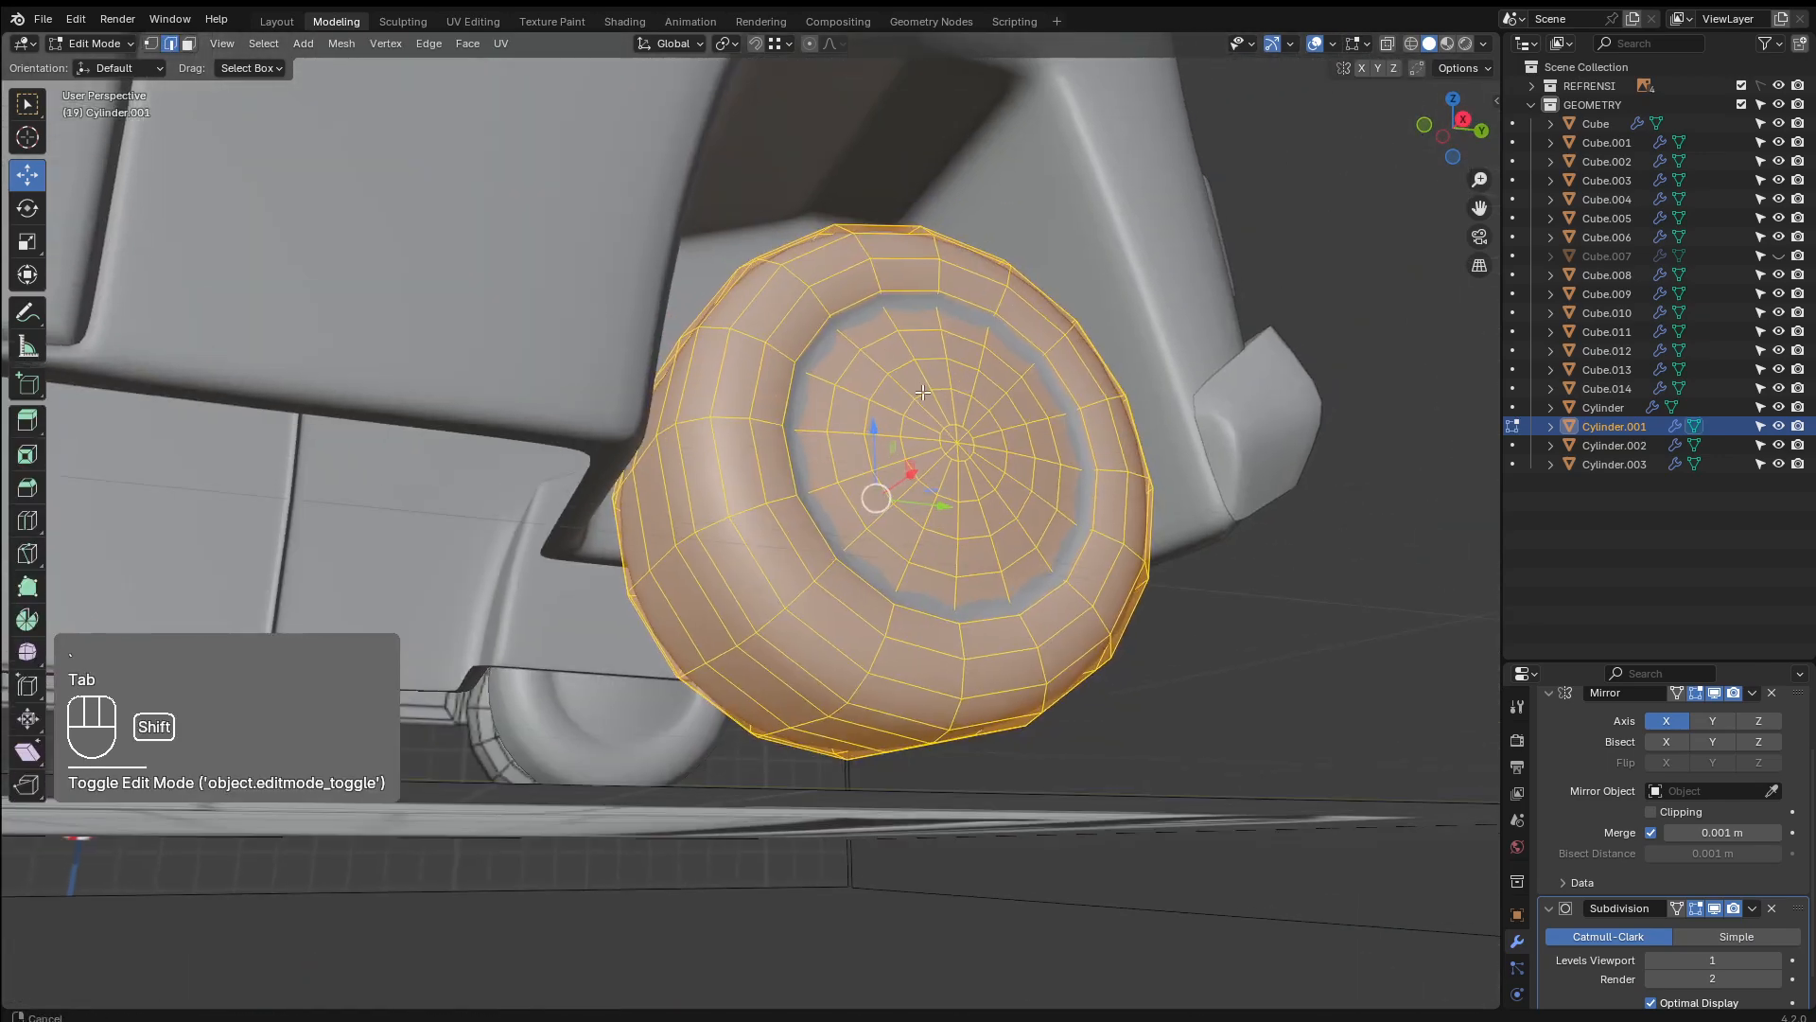
{"action": "scroll", "coordinate": [923, 391], "scroll_direction": "up", "scroll_amount": 2}
{"action": "key", "text": "Tab"}
{"action": "key", "text": "ctrl+9"}
{"action": "key", "text": "ctrl+0"}
{"action": "key", "text": "Tab"}
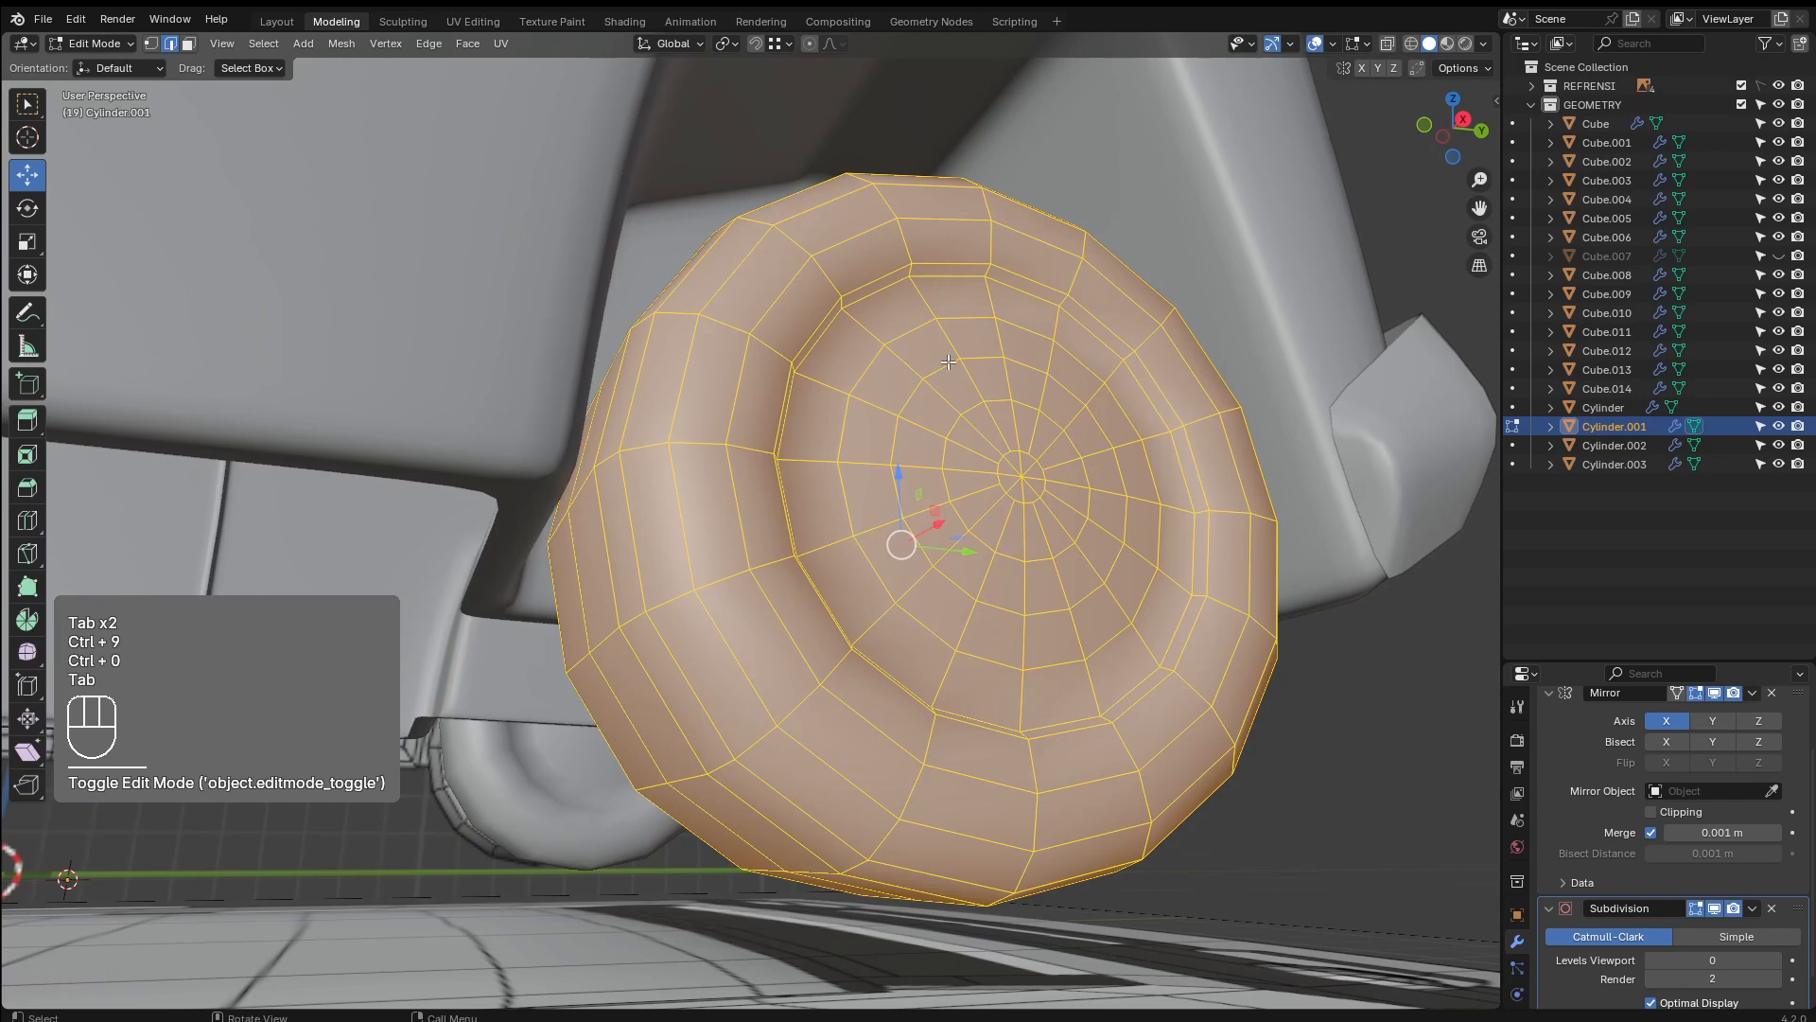
{"action": "key", "text": "ctrl+r"}
{"action": "left_click", "coordinate": [911, 303]}
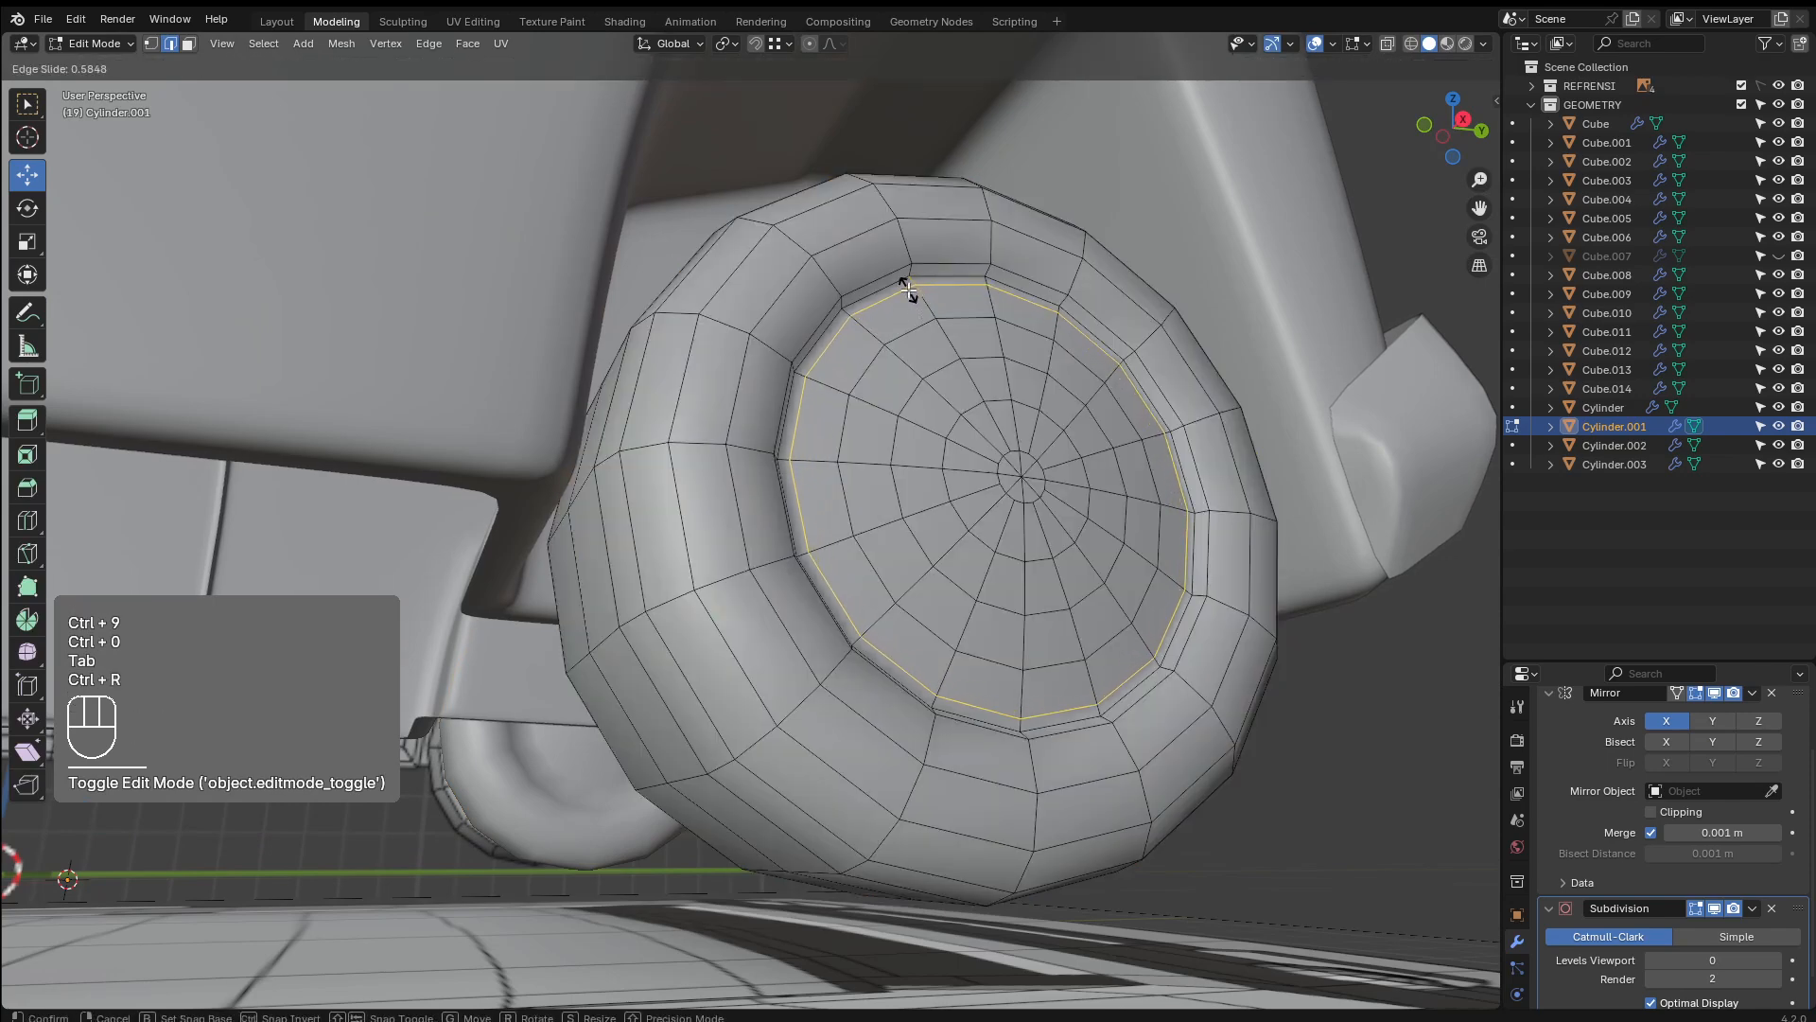
{"action": "left_click", "coordinate": [908, 292]}
Leave the rear wheel's mesh, set its subdivision to level 1 and deselect it
{"action": "key", "text": "Tab"}
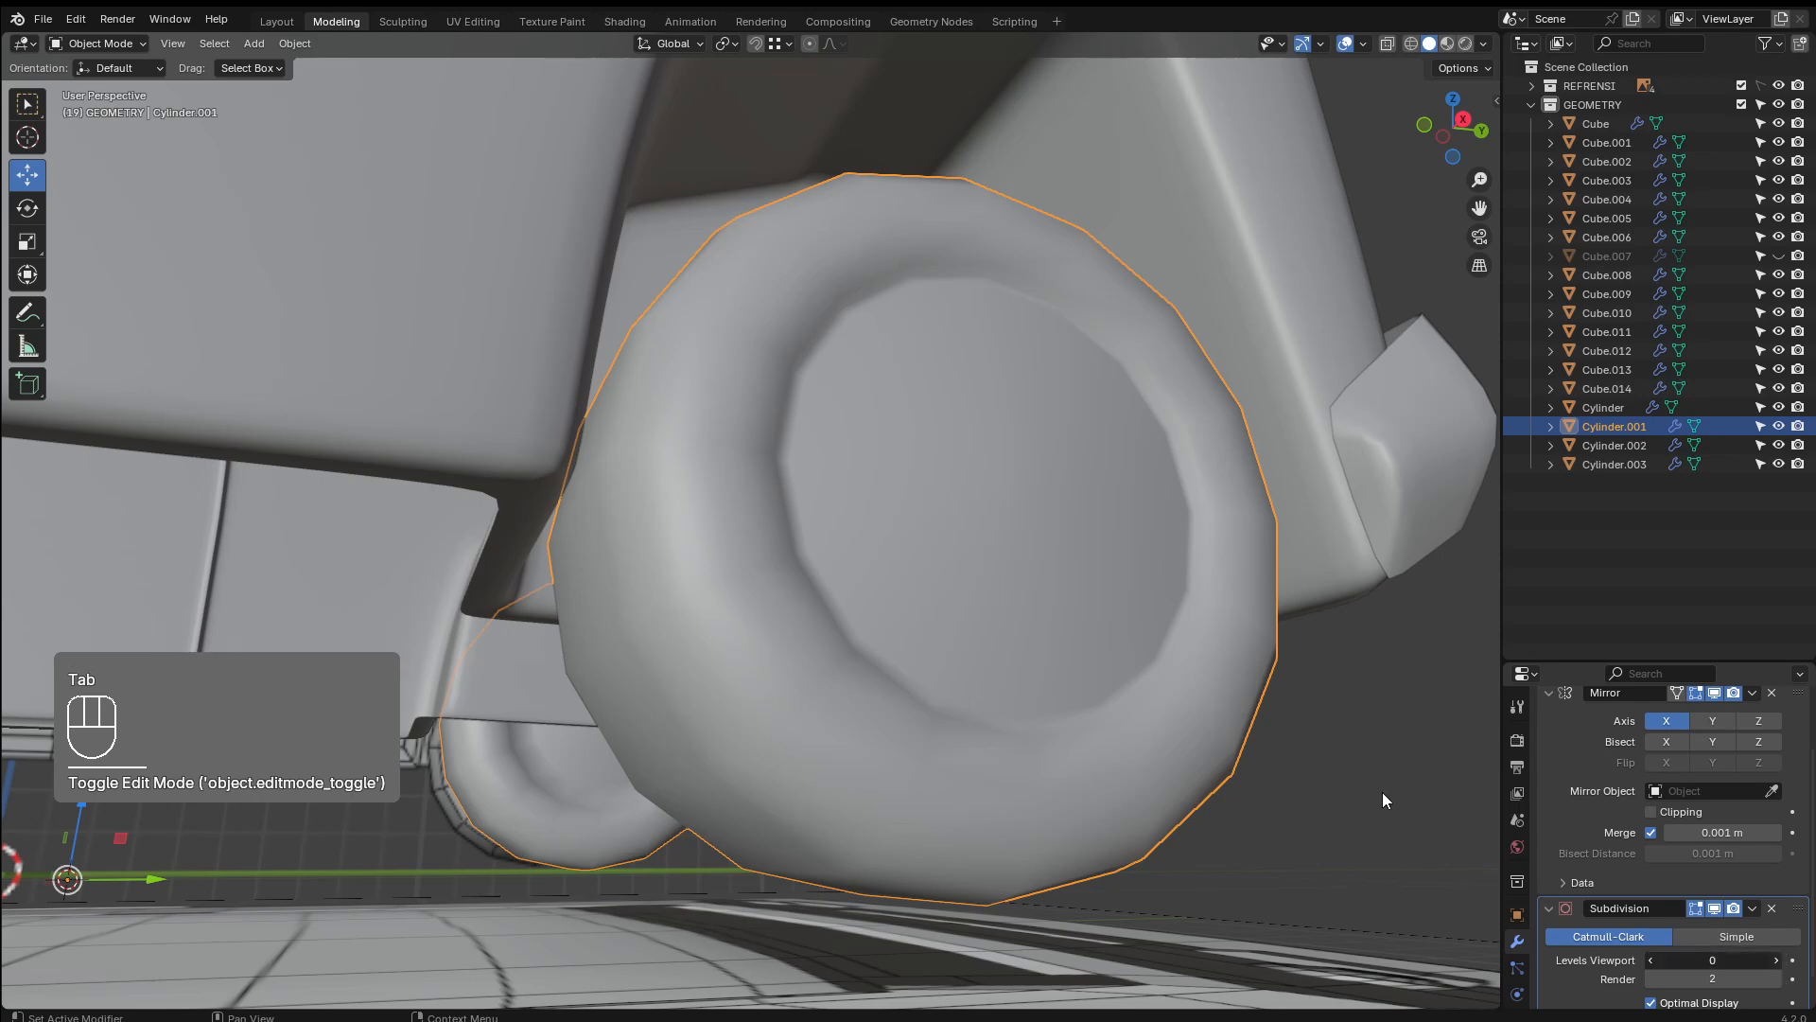
{"action": "key", "text": "ctrl+1"}
{"action": "scroll", "coordinate": [1059, 586], "scroll_direction": "down", "scroll_amount": 8}
{"action": "middle_click_drag", "start_coordinate": [1030, 605], "coordinate": [827, 587]}
{"action": "left_click", "coordinate": [1099, 661]}
{"action": "scroll", "coordinate": [746, 628], "scroll_direction": "up", "scroll_amount": 3}
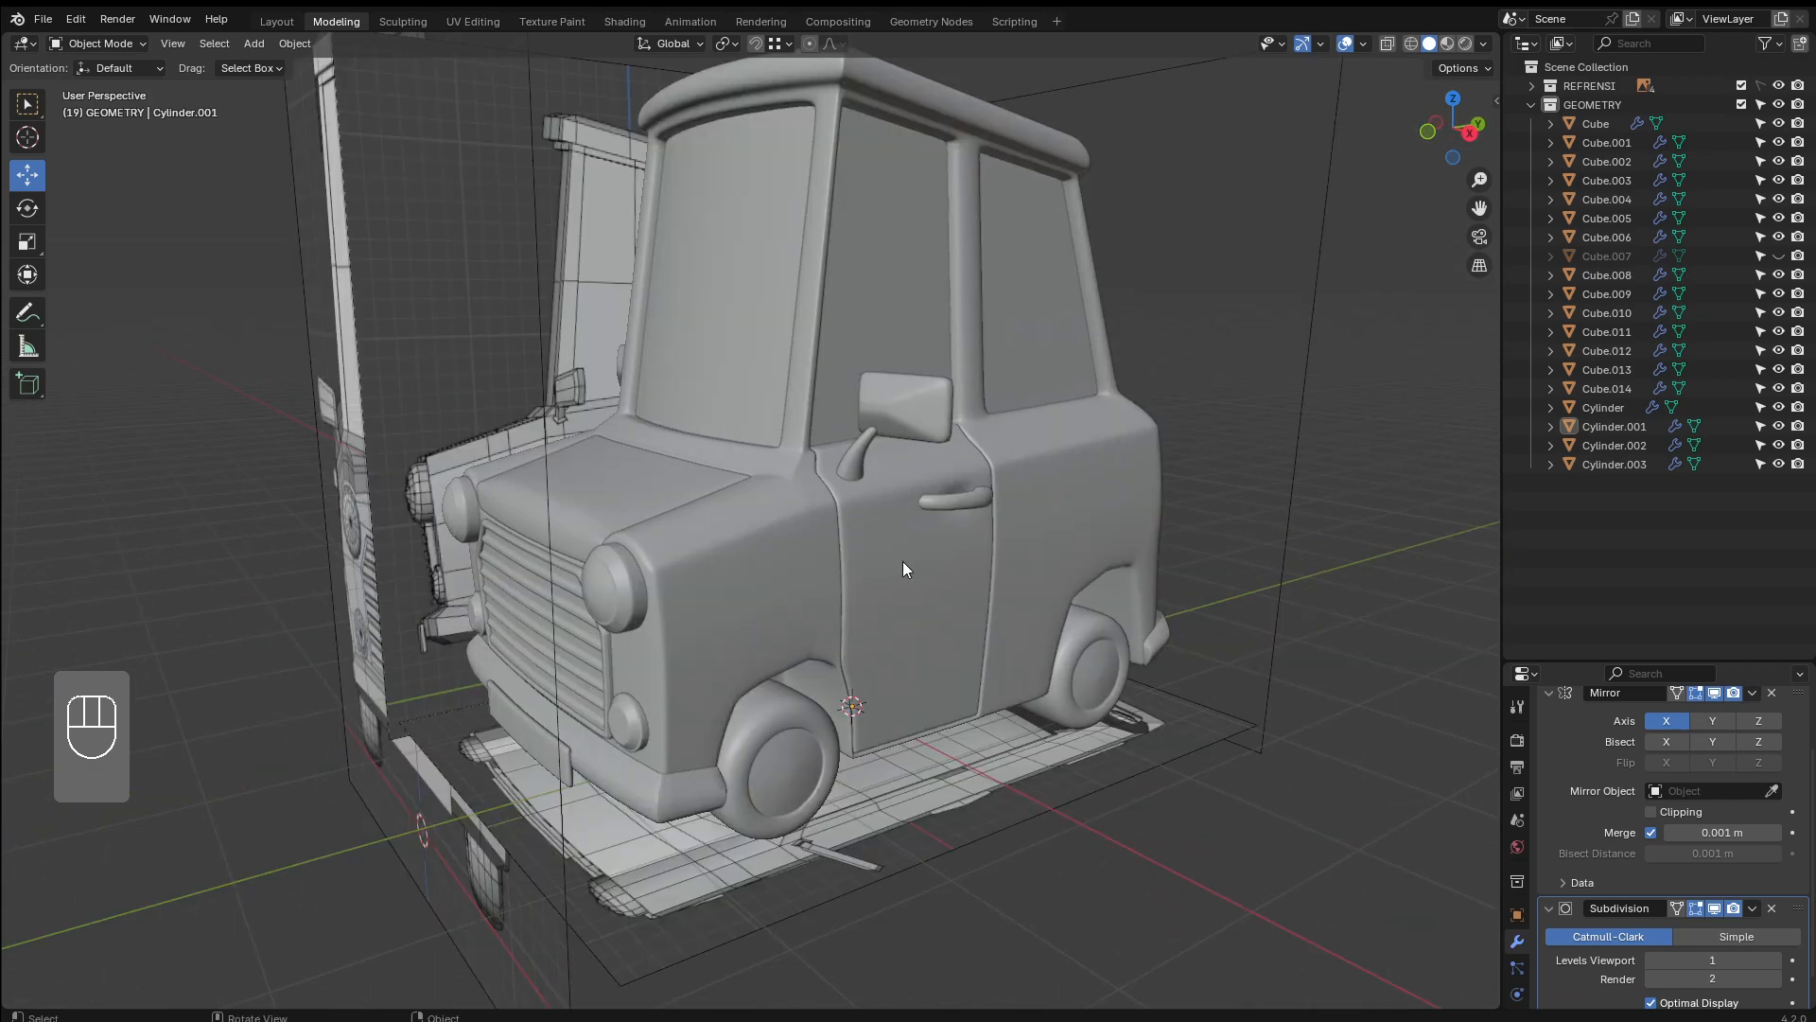
Duplicate the small lower front light's mesh in place and separate the copy into its own object
{"action": "left_click", "coordinate": [625, 732]}
{"action": "middle_click_drag", "start_coordinate": [763, 679], "coordinate": [694, 688]}
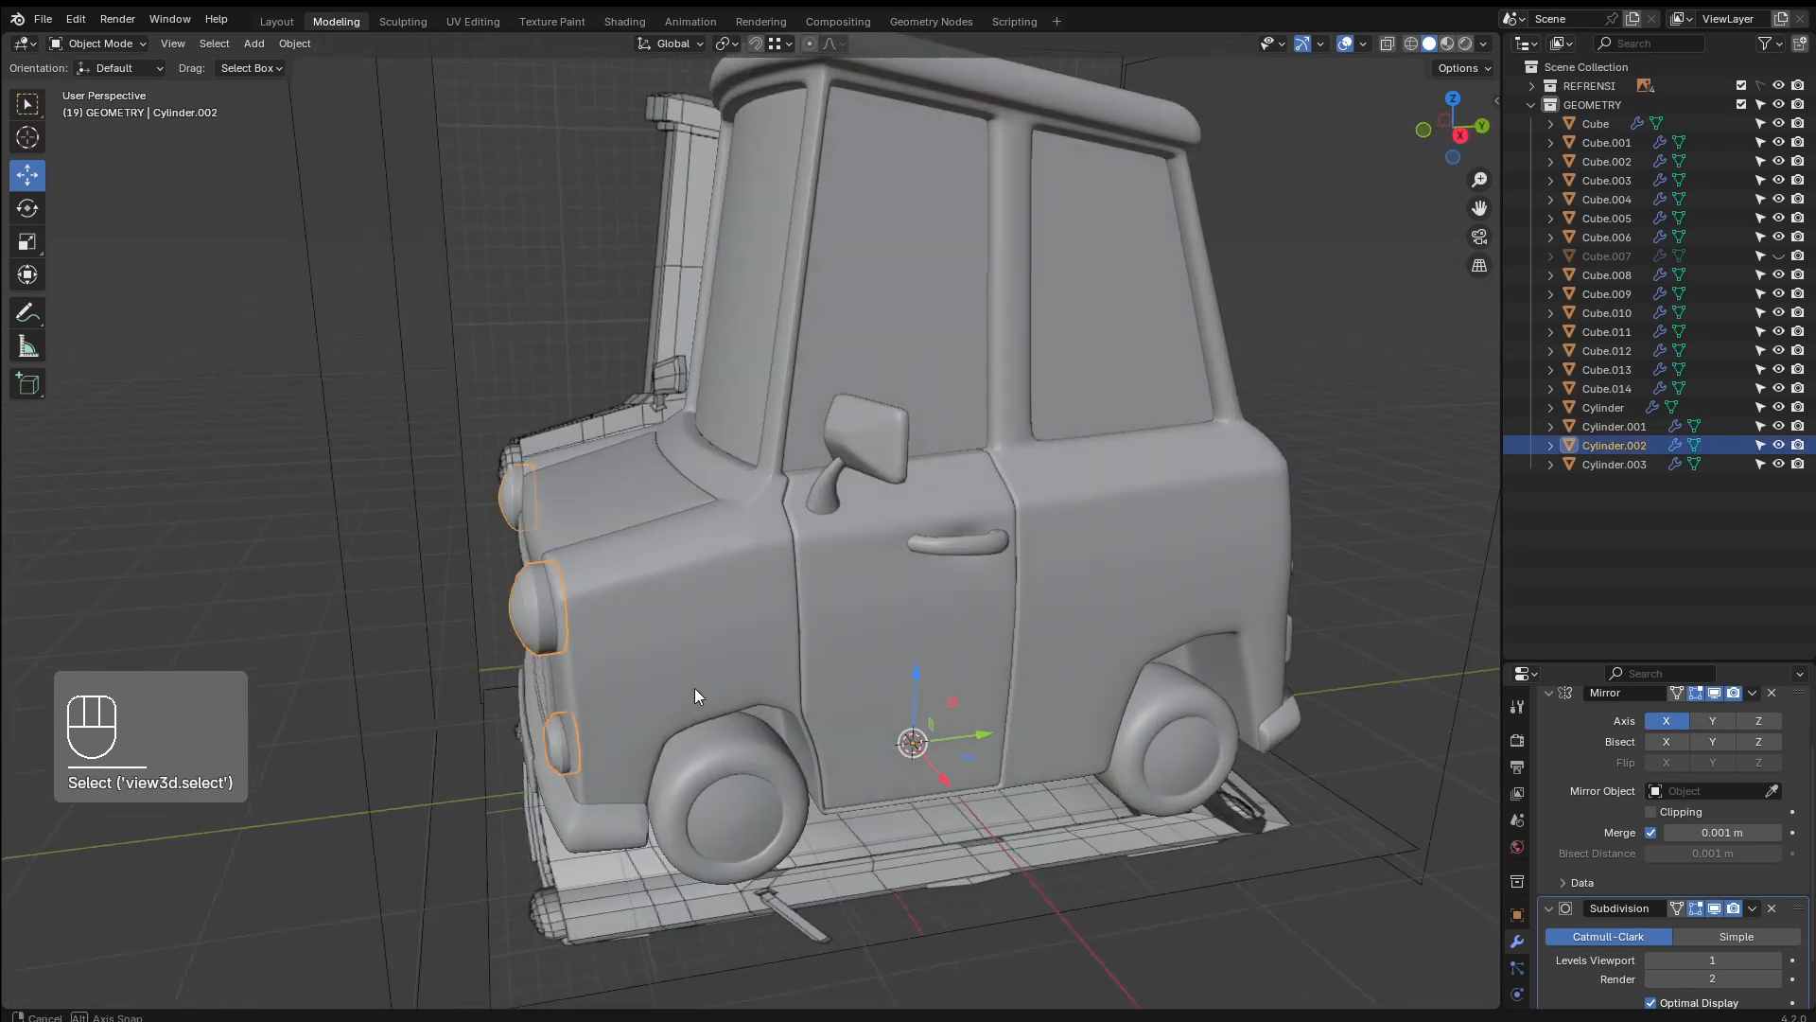
{"action": "key", "text": "grave"}
{"action": "left_click", "coordinate": [740, 688]}
{"action": "scroll", "coordinate": [562, 701], "scroll_direction": "up", "scroll_amount": 2}
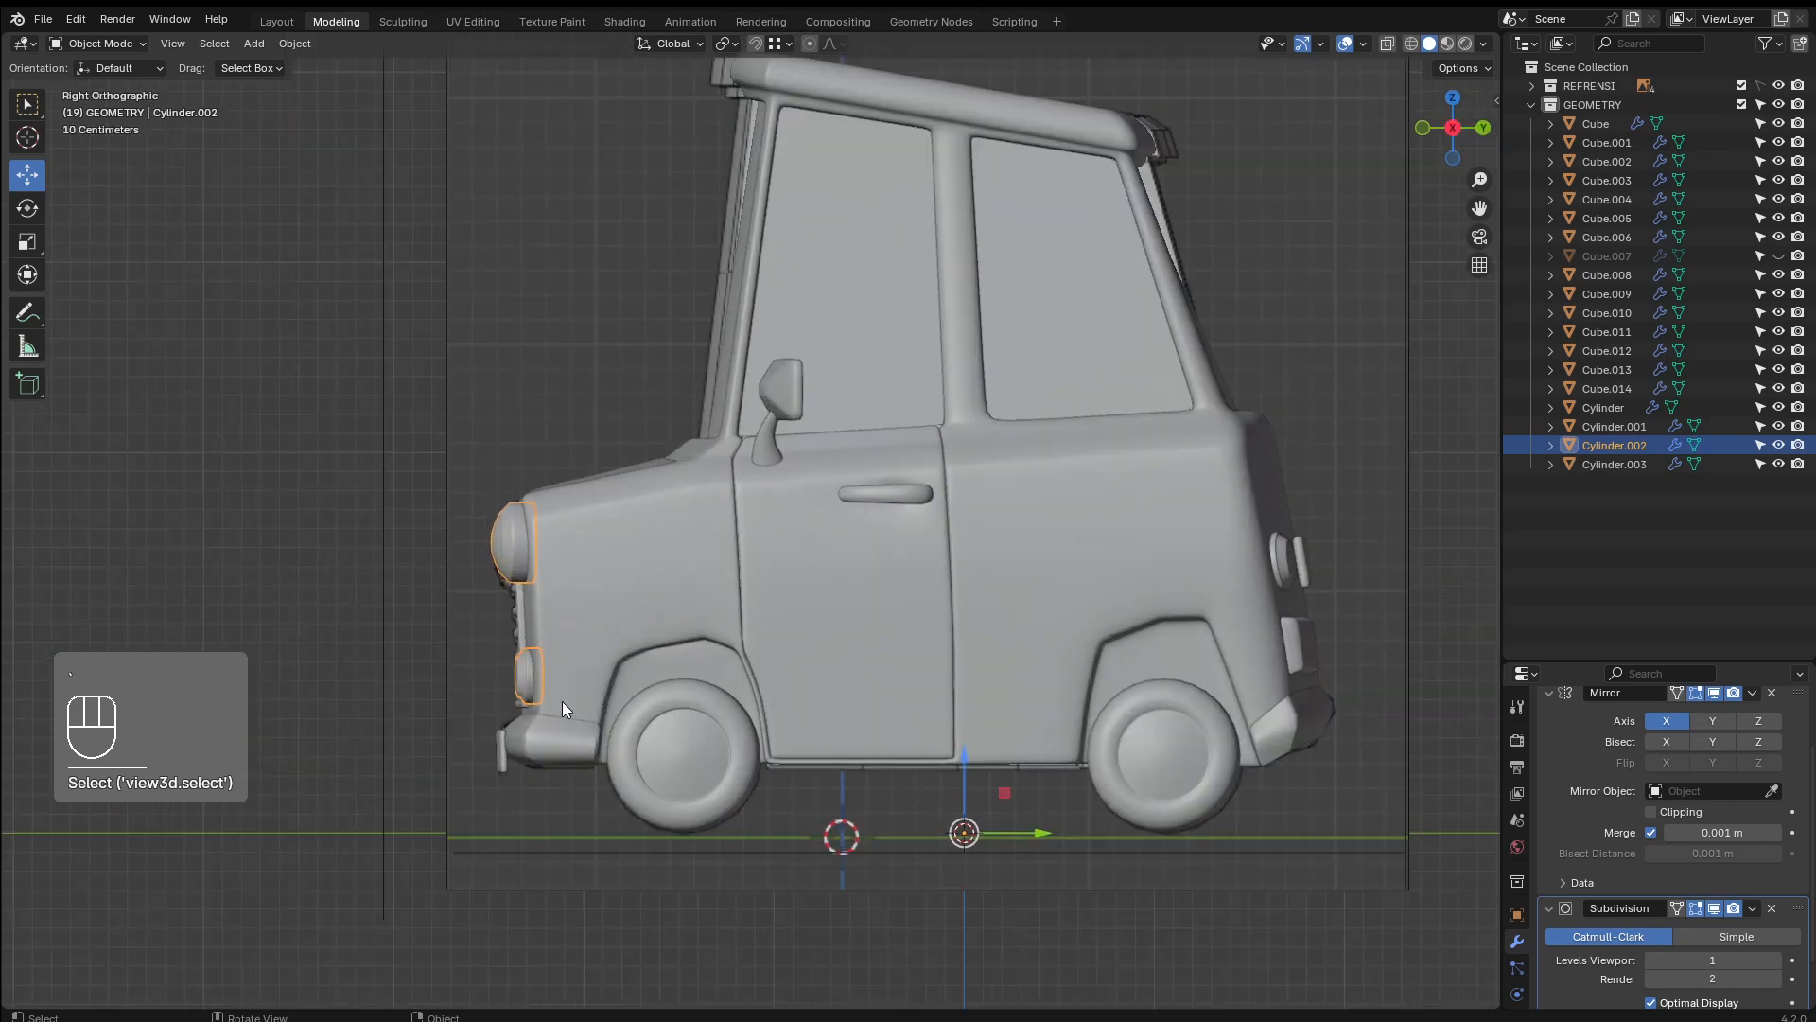
{"action": "key", "text": "Tab"}
{"action": "key", "text": "Tab"}
{"action": "scroll", "coordinate": [541, 730], "scroll_direction": "up", "scroll_amount": 5}
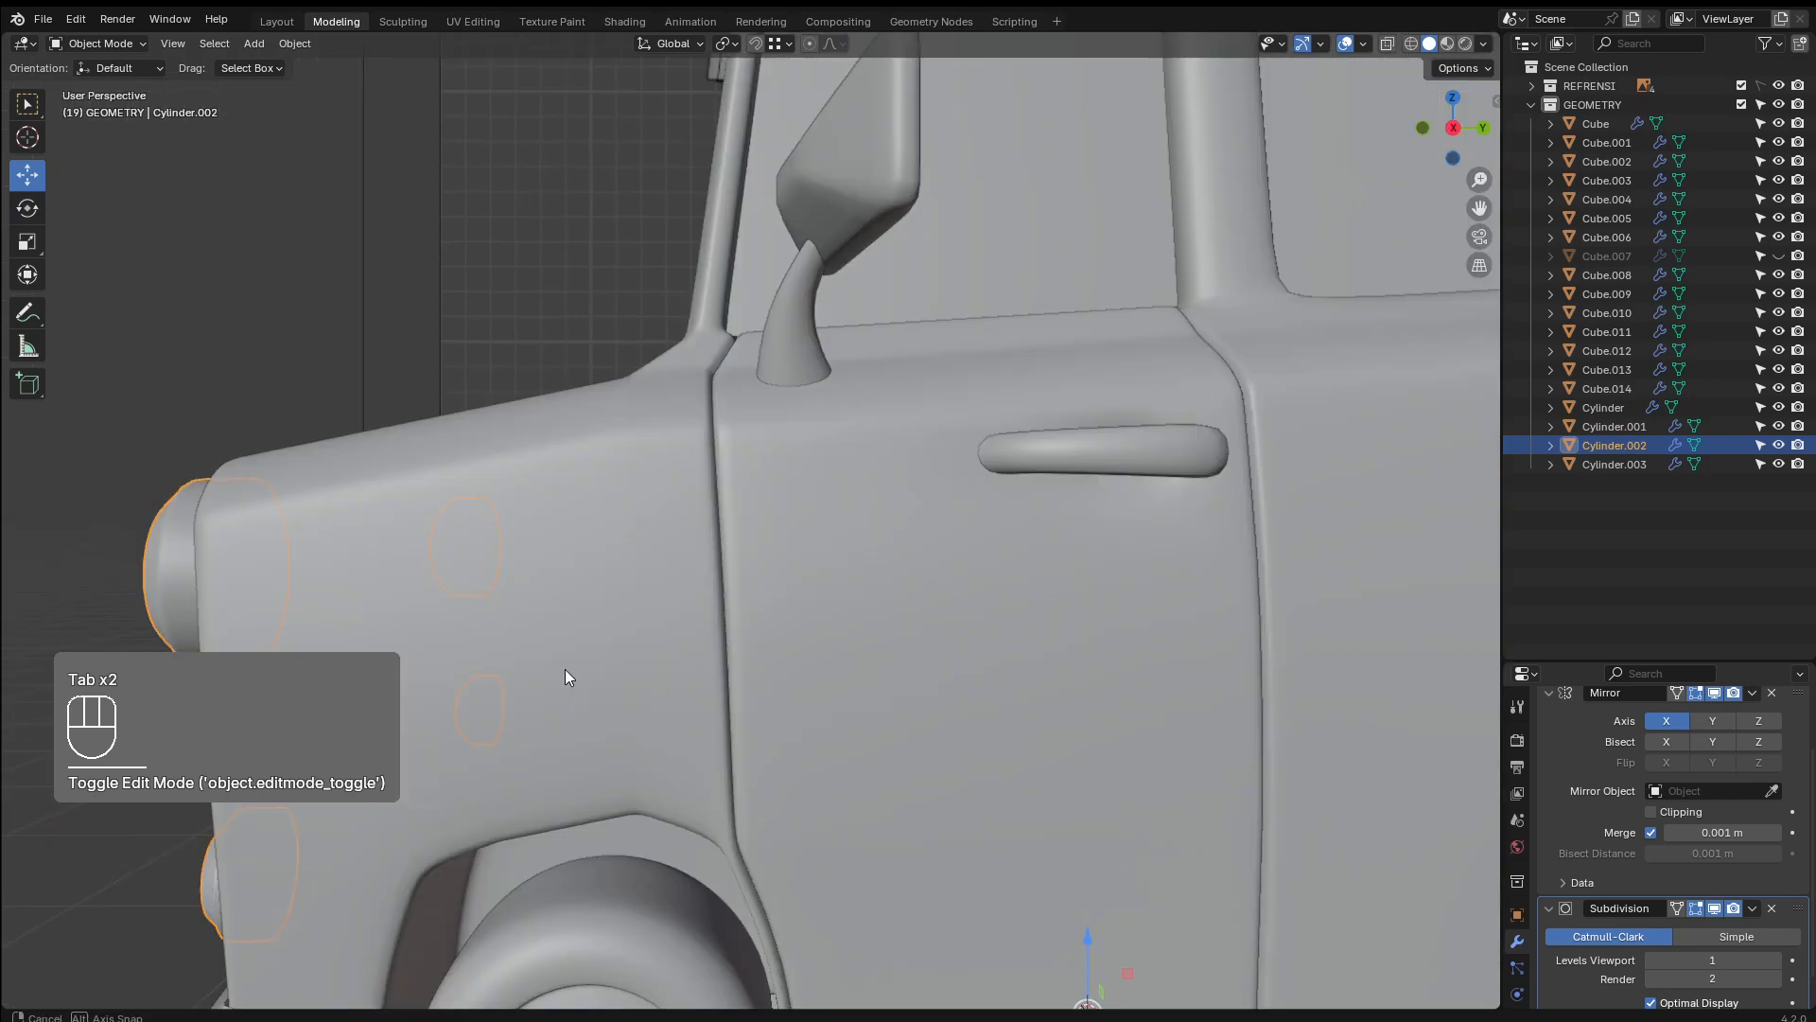
{"action": "middle_click_drag", "start_coordinate": [565, 668], "coordinate": [496, 820]}
{"action": "key", "text": "Tab"}
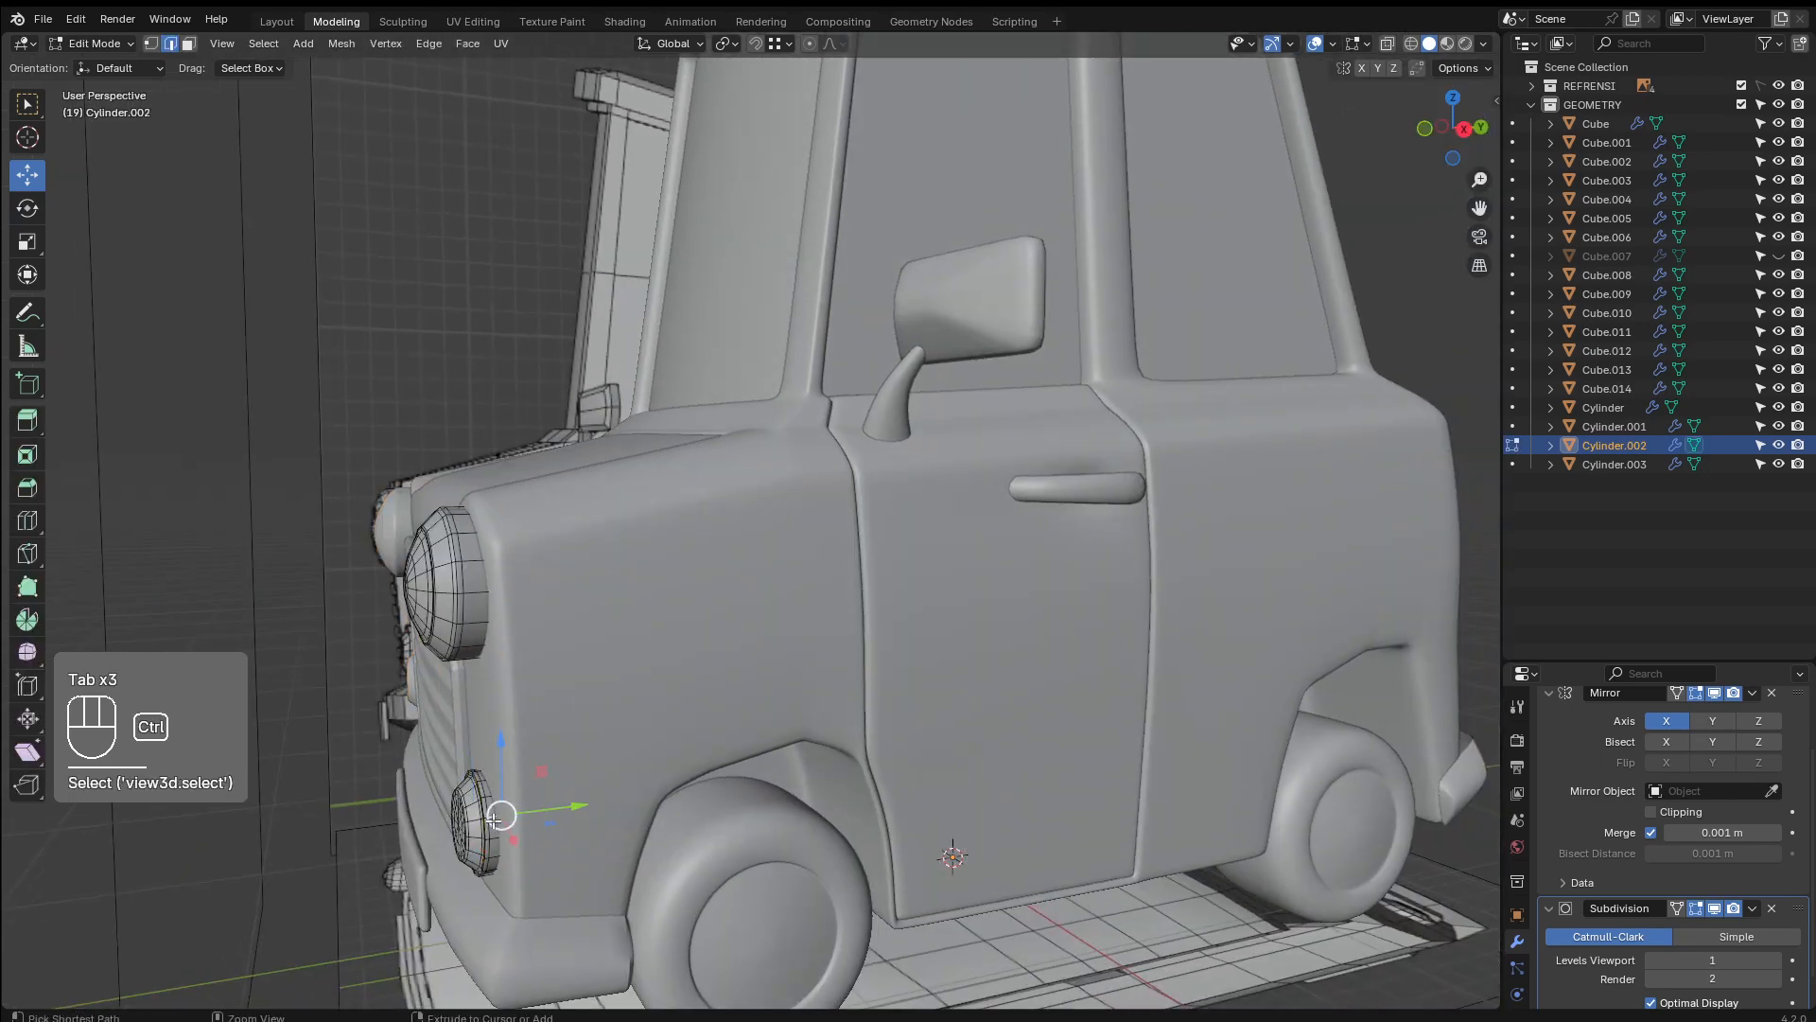
{"action": "key", "text": "ctrl+l"}
{"action": "key", "text": "Escape"}
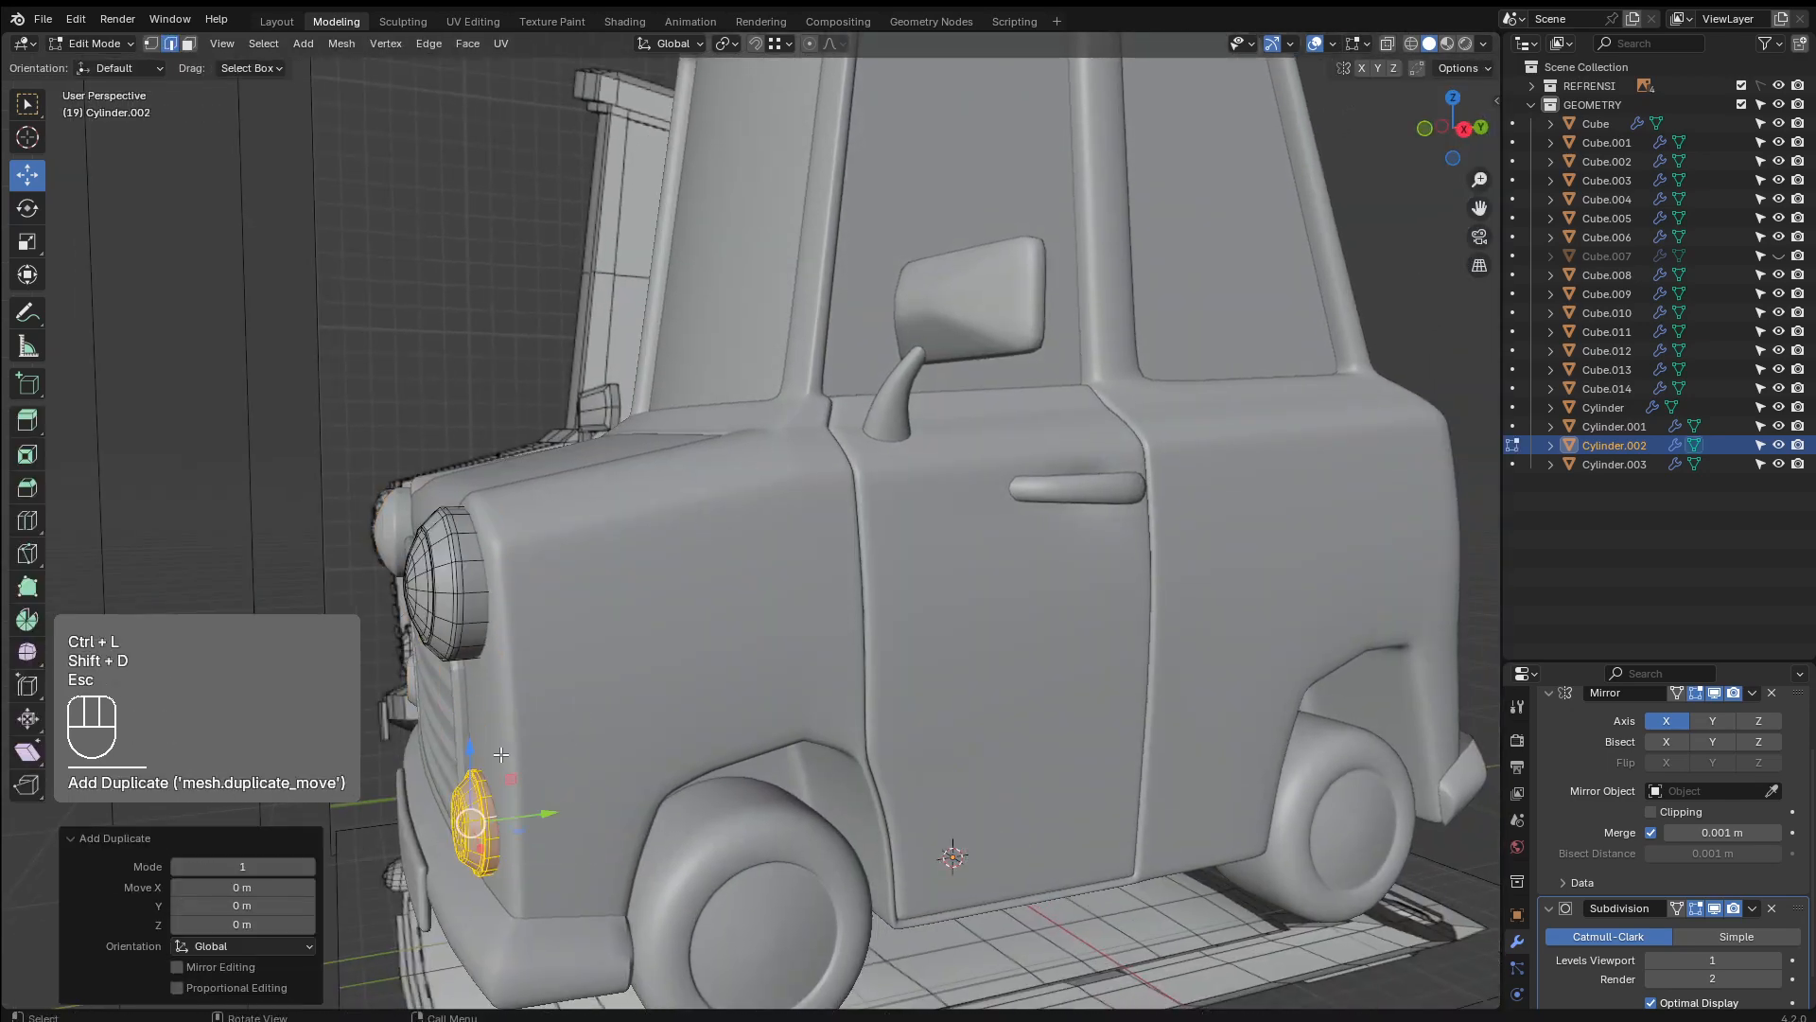
{"action": "key", "text": "p"}
{"action": "key", "text": "Tab"}
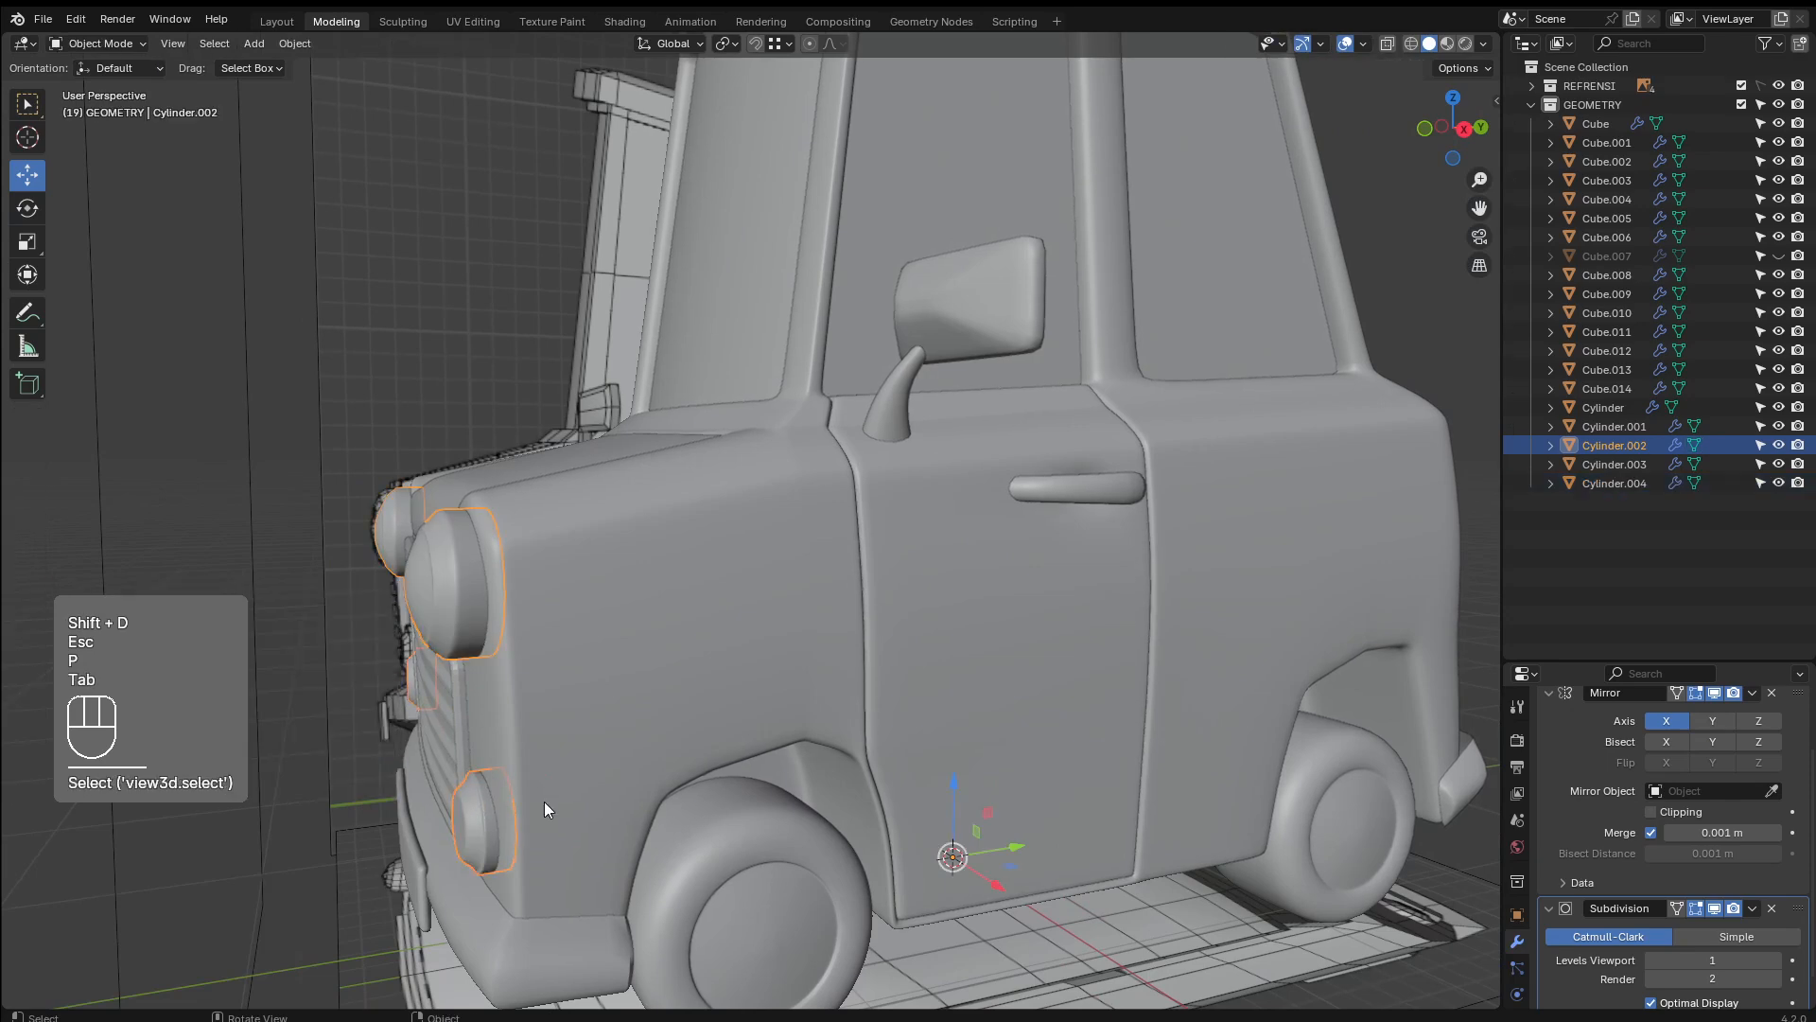
Open the separated light copy's mesh, select all of it and rotate it 90° about the Z axis
{"action": "key", "text": "Tab"}
{"action": "key", "text": "a"}
{"action": "key", "text": "Tab"}
{"action": "left_click", "coordinate": [491, 829]}
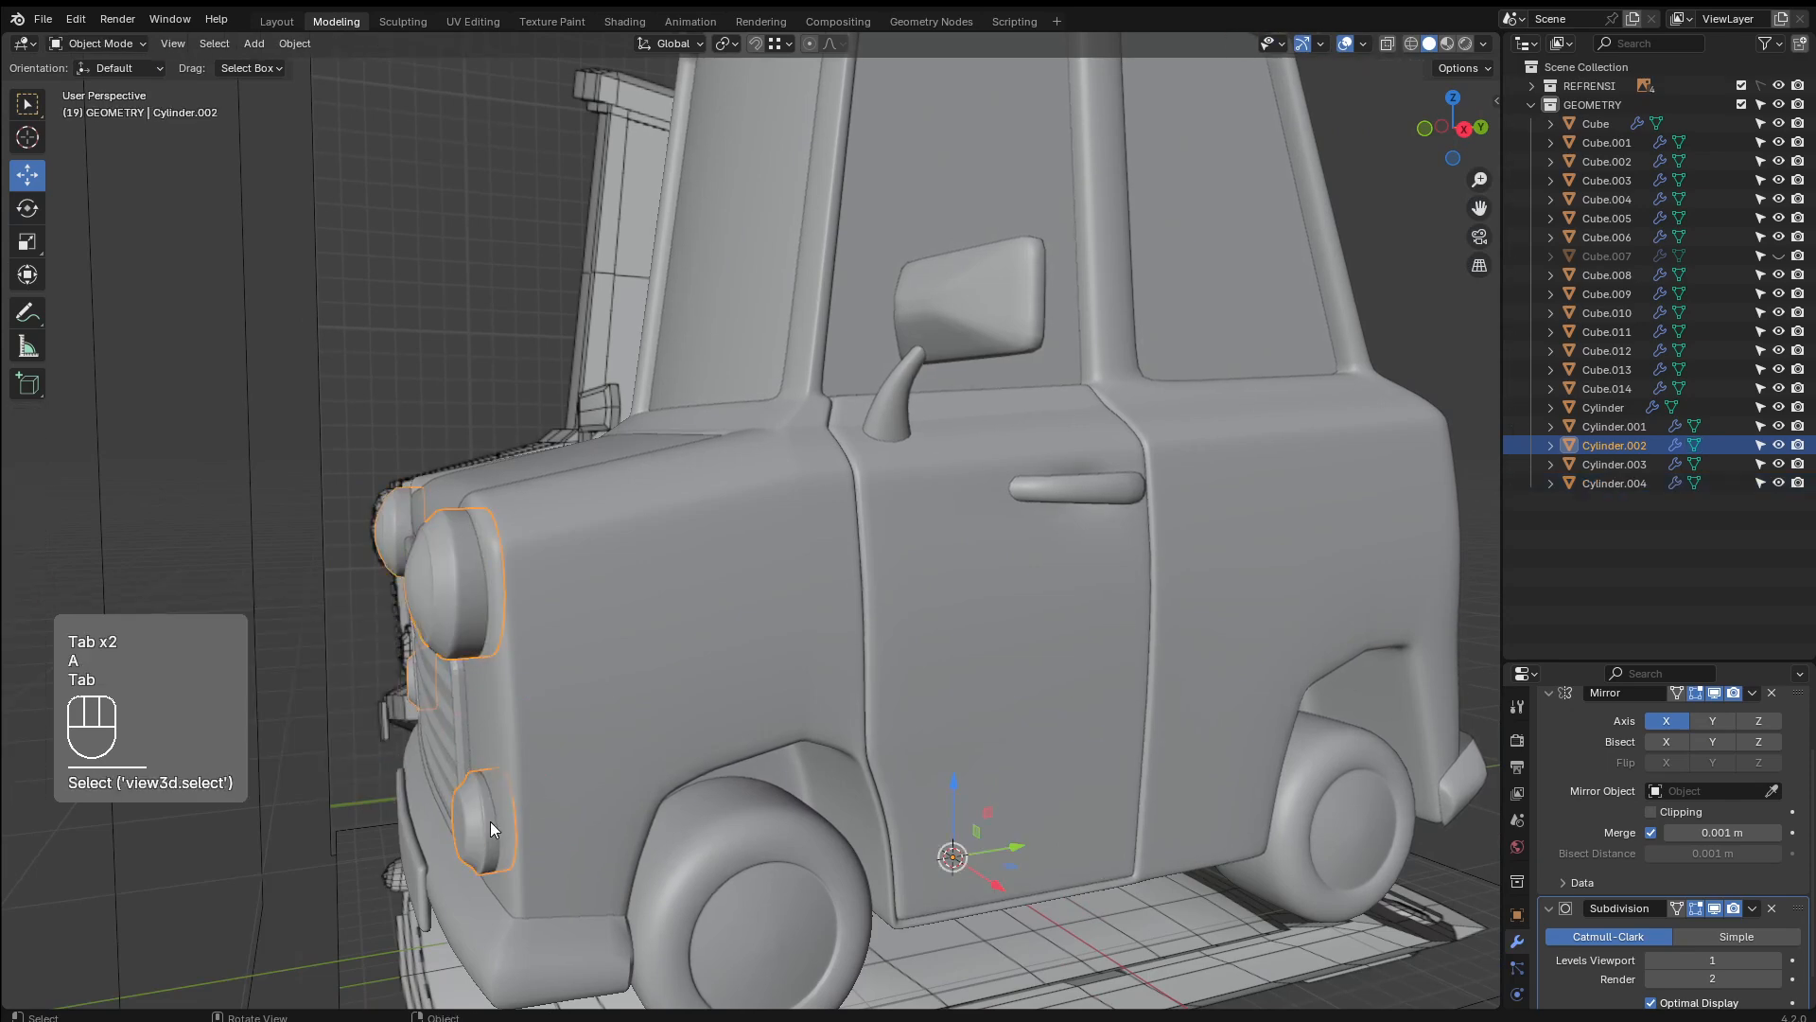
{"action": "left_click", "coordinate": [491, 829]}
{"action": "left_click", "coordinate": [491, 829]}
{"action": "left_click", "coordinate": [491, 829]}
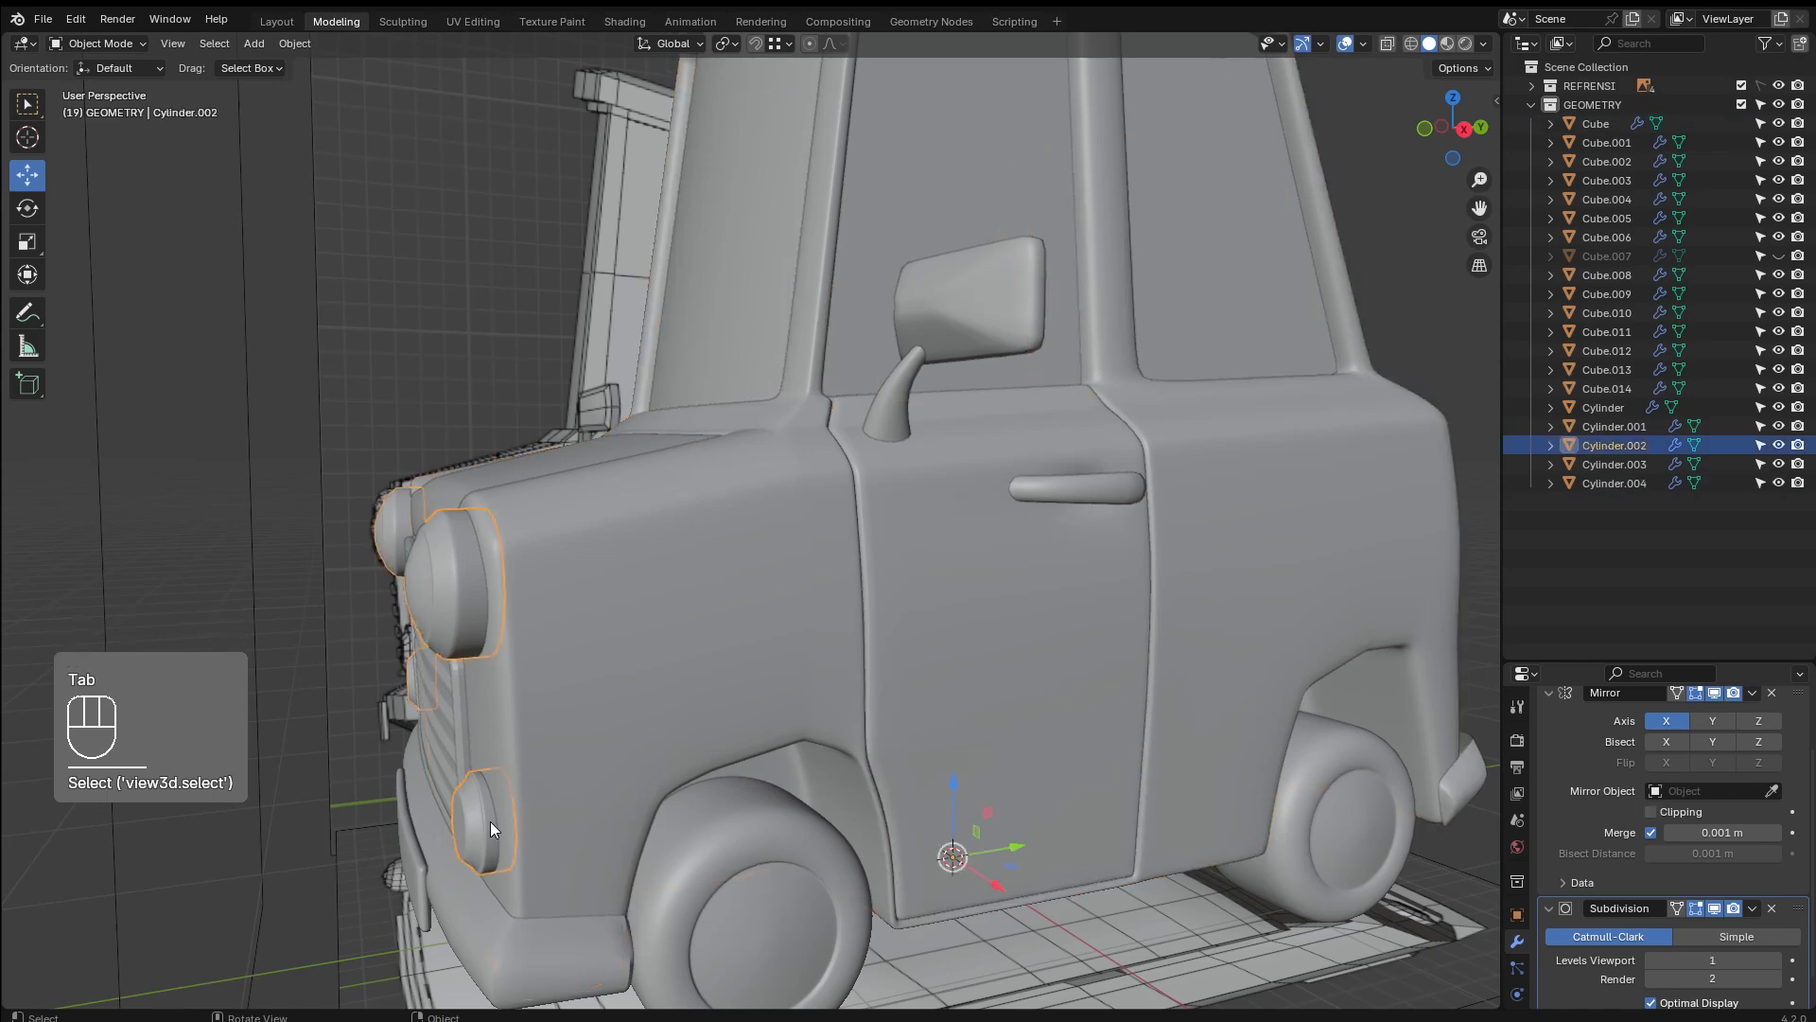
{"action": "key", "text": "Tab"}
{"action": "key", "text": "a"}
{"action": "middle_click_drag", "start_coordinate": [491, 829], "coordinate": [568, 831]}
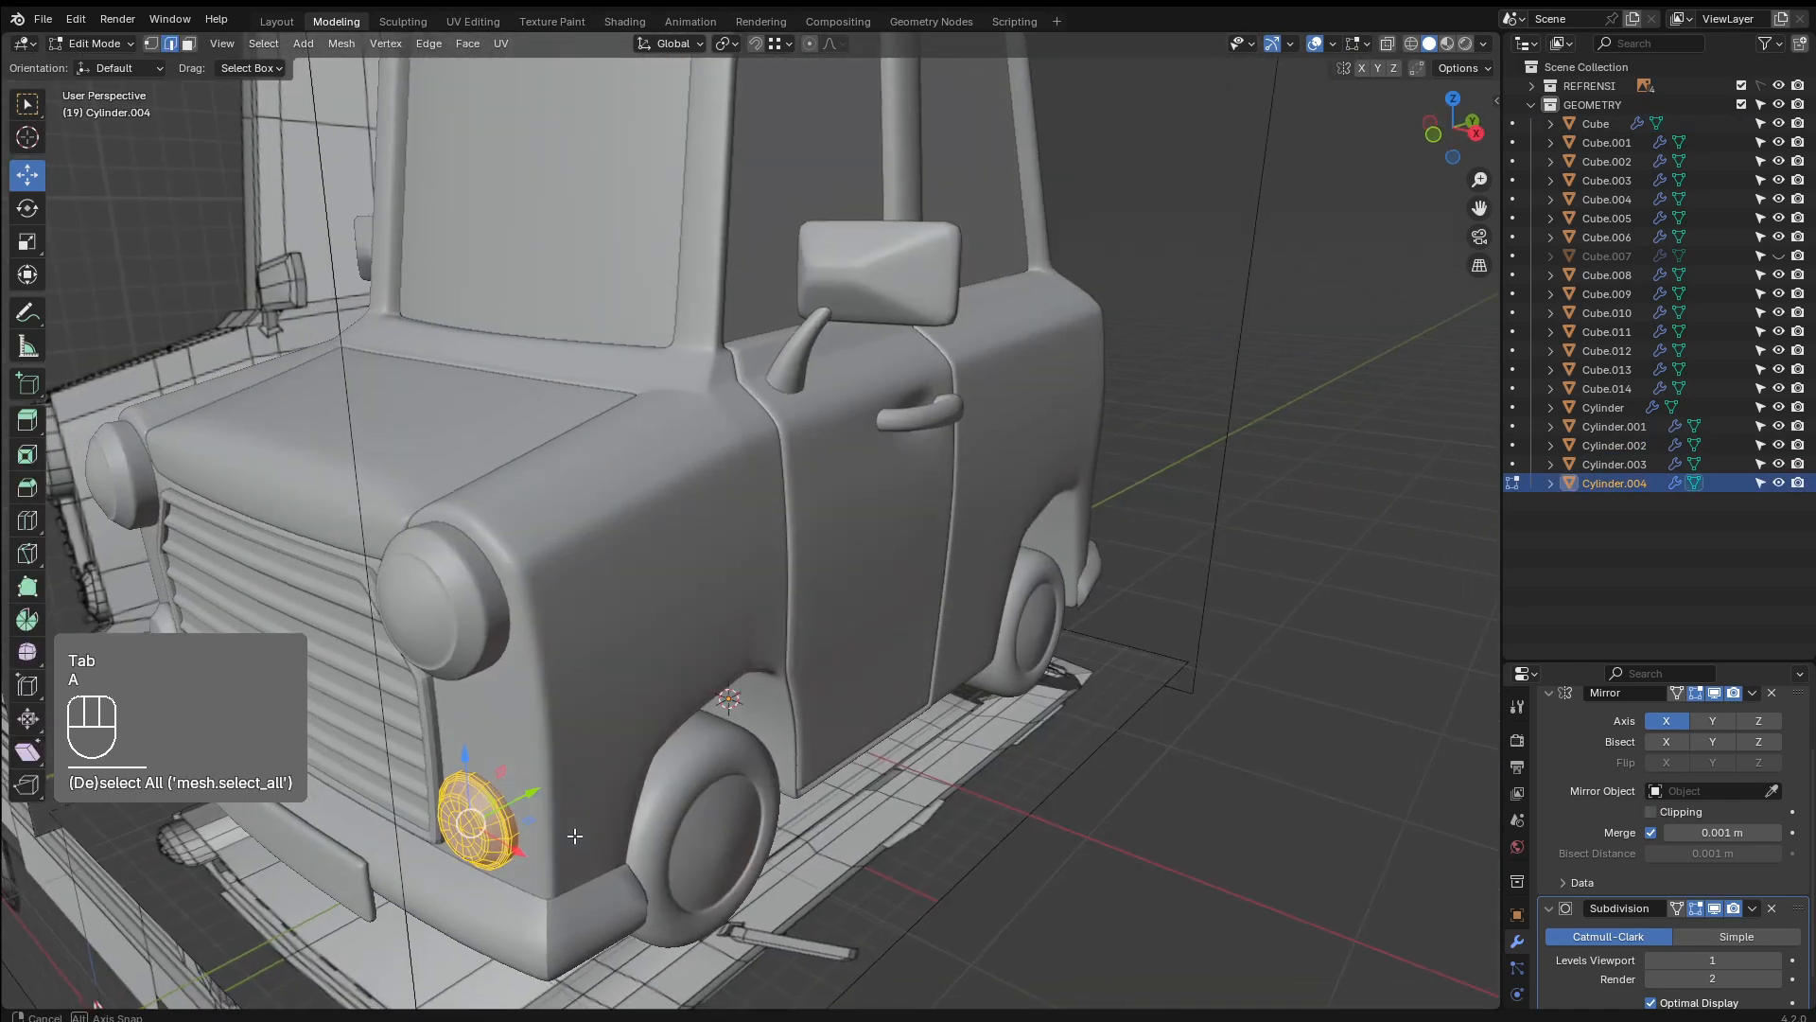
{"action": "key", "text": "r"}
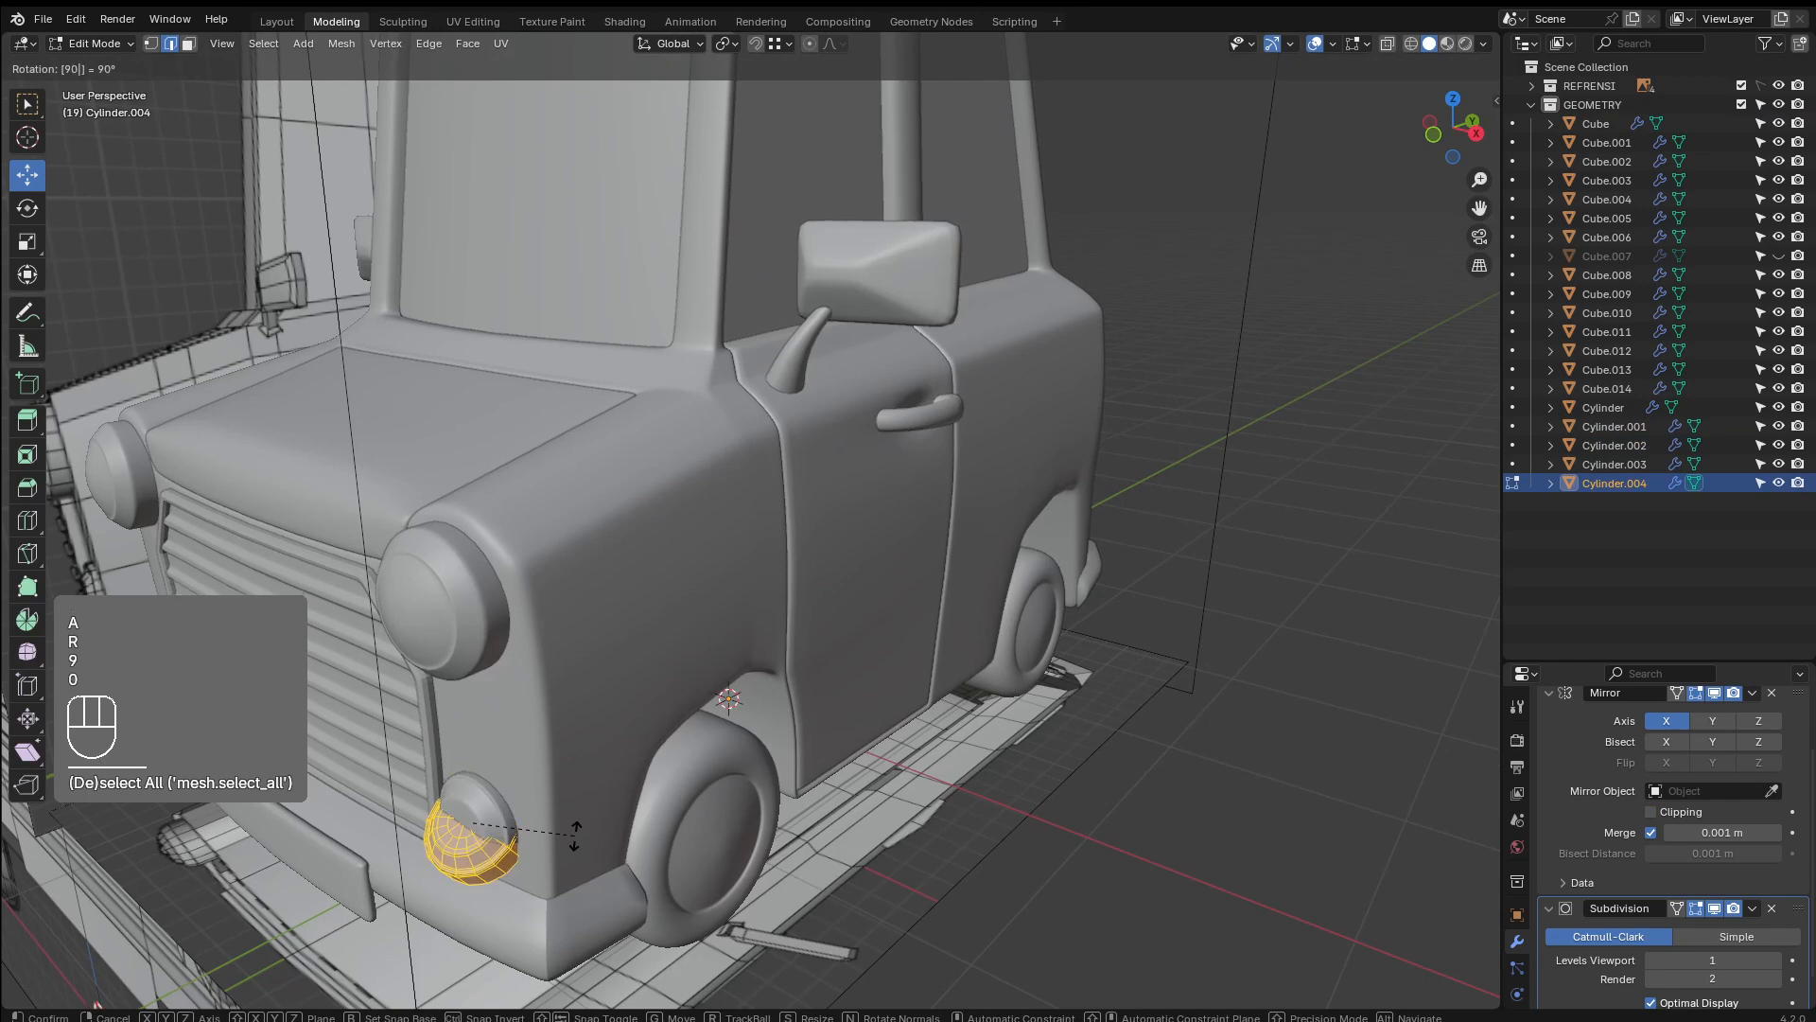
{"action": "key", "text": "Return"}
Move the light copy about 0.4 m along X, 0.61 m along Z and 0.99 m along Y towards the front fender
{"action": "key", "text": "g"}
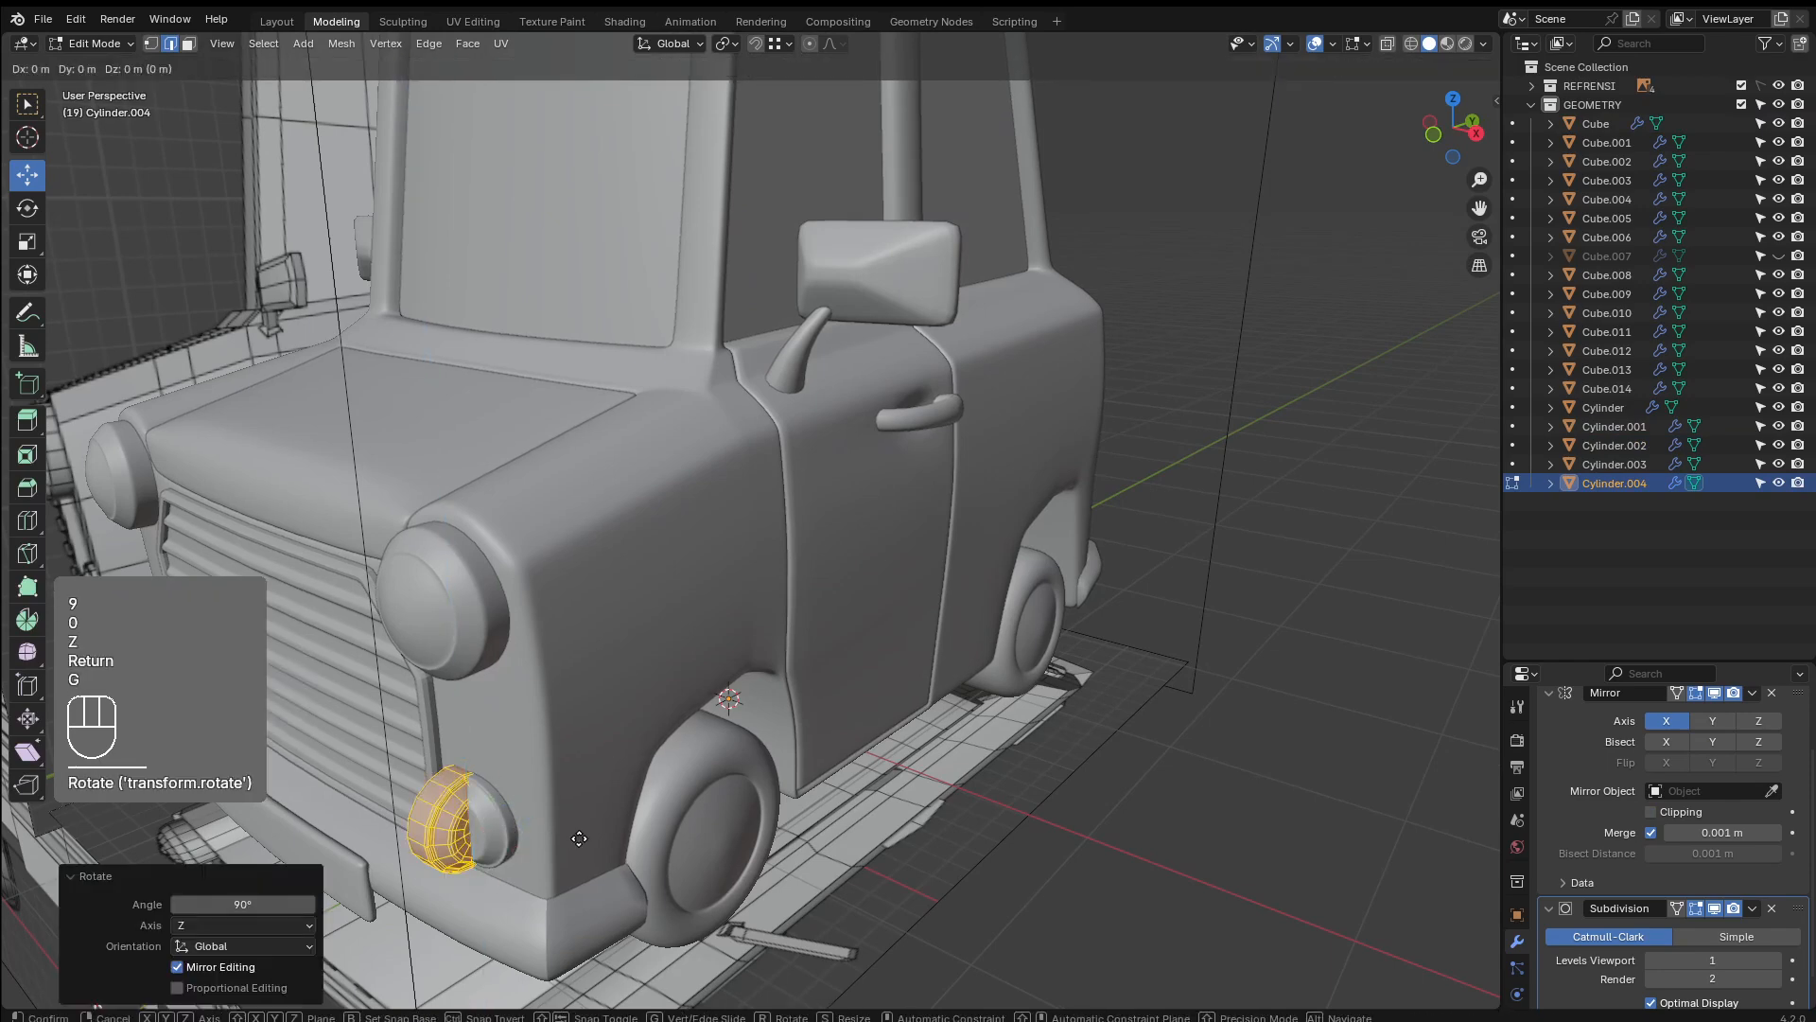
{"action": "key", "text": "y"}
{"action": "left_click", "coordinate": [657, 854]}
{"action": "key", "text": "g"}
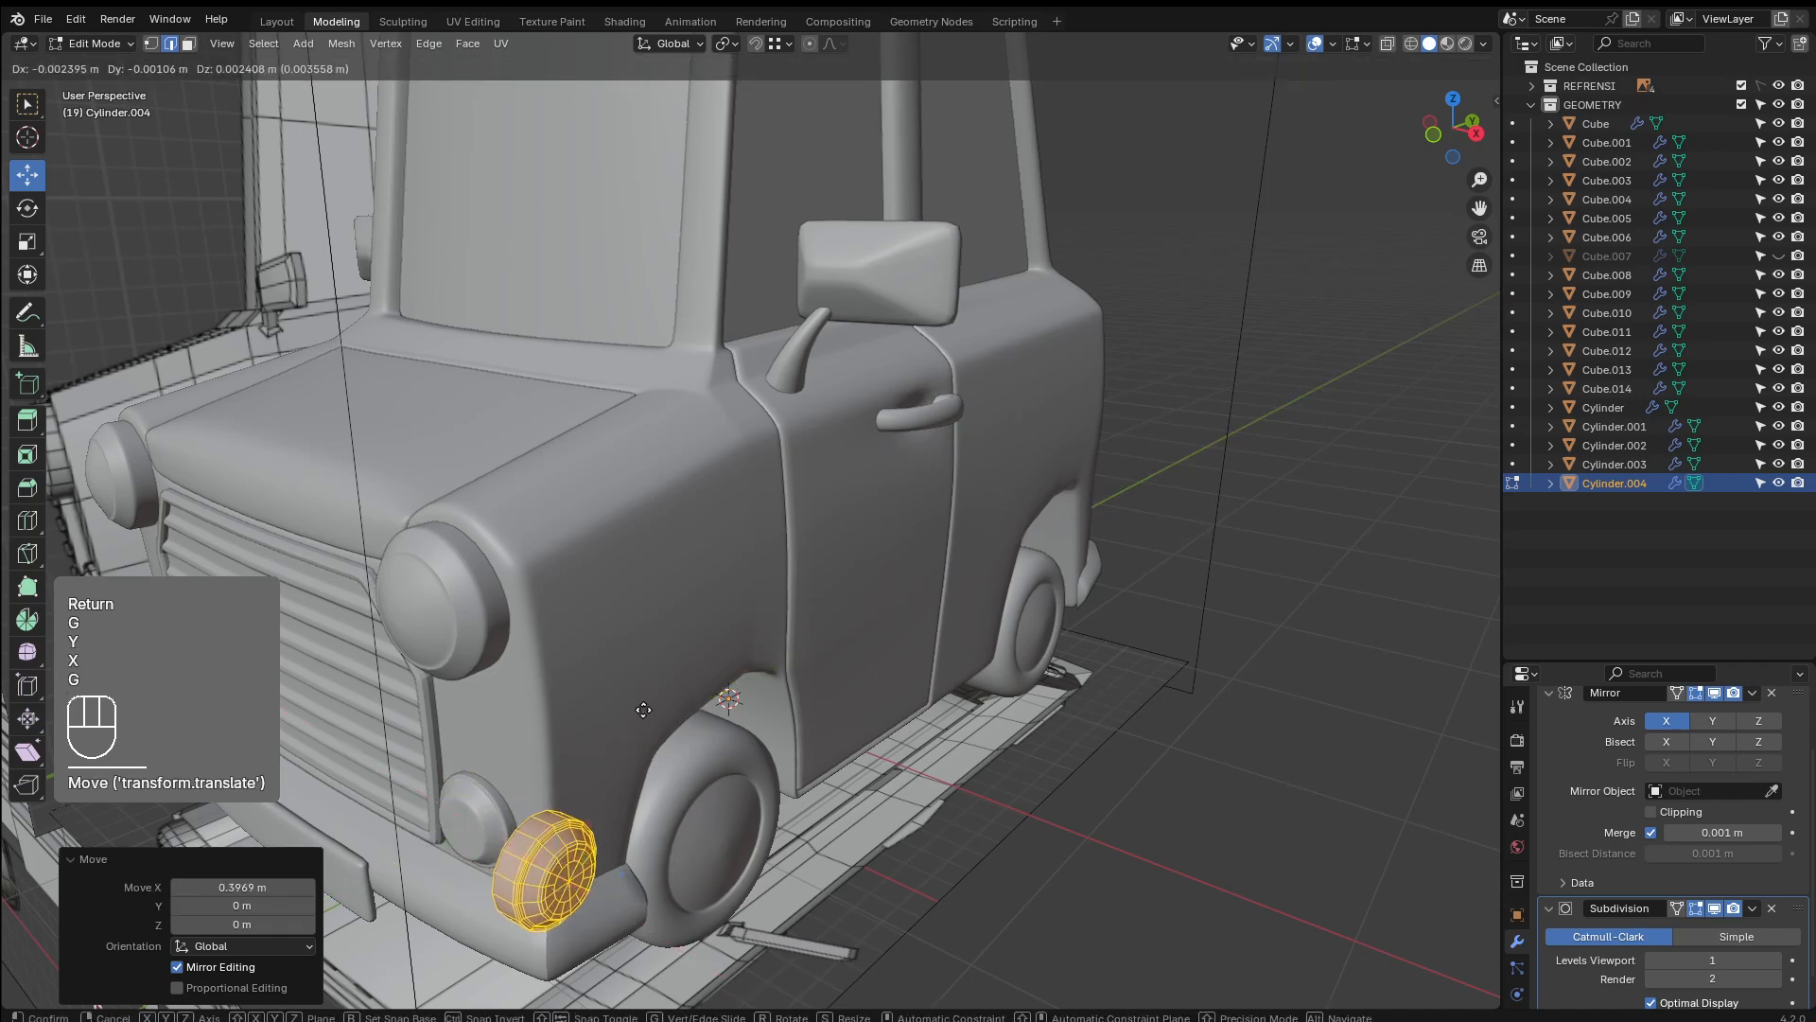
{"action": "key", "text": "z"}
{"action": "left_click", "coordinate": [742, 641]}
{"action": "key", "text": "g"}
{"action": "key", "text": "x"}
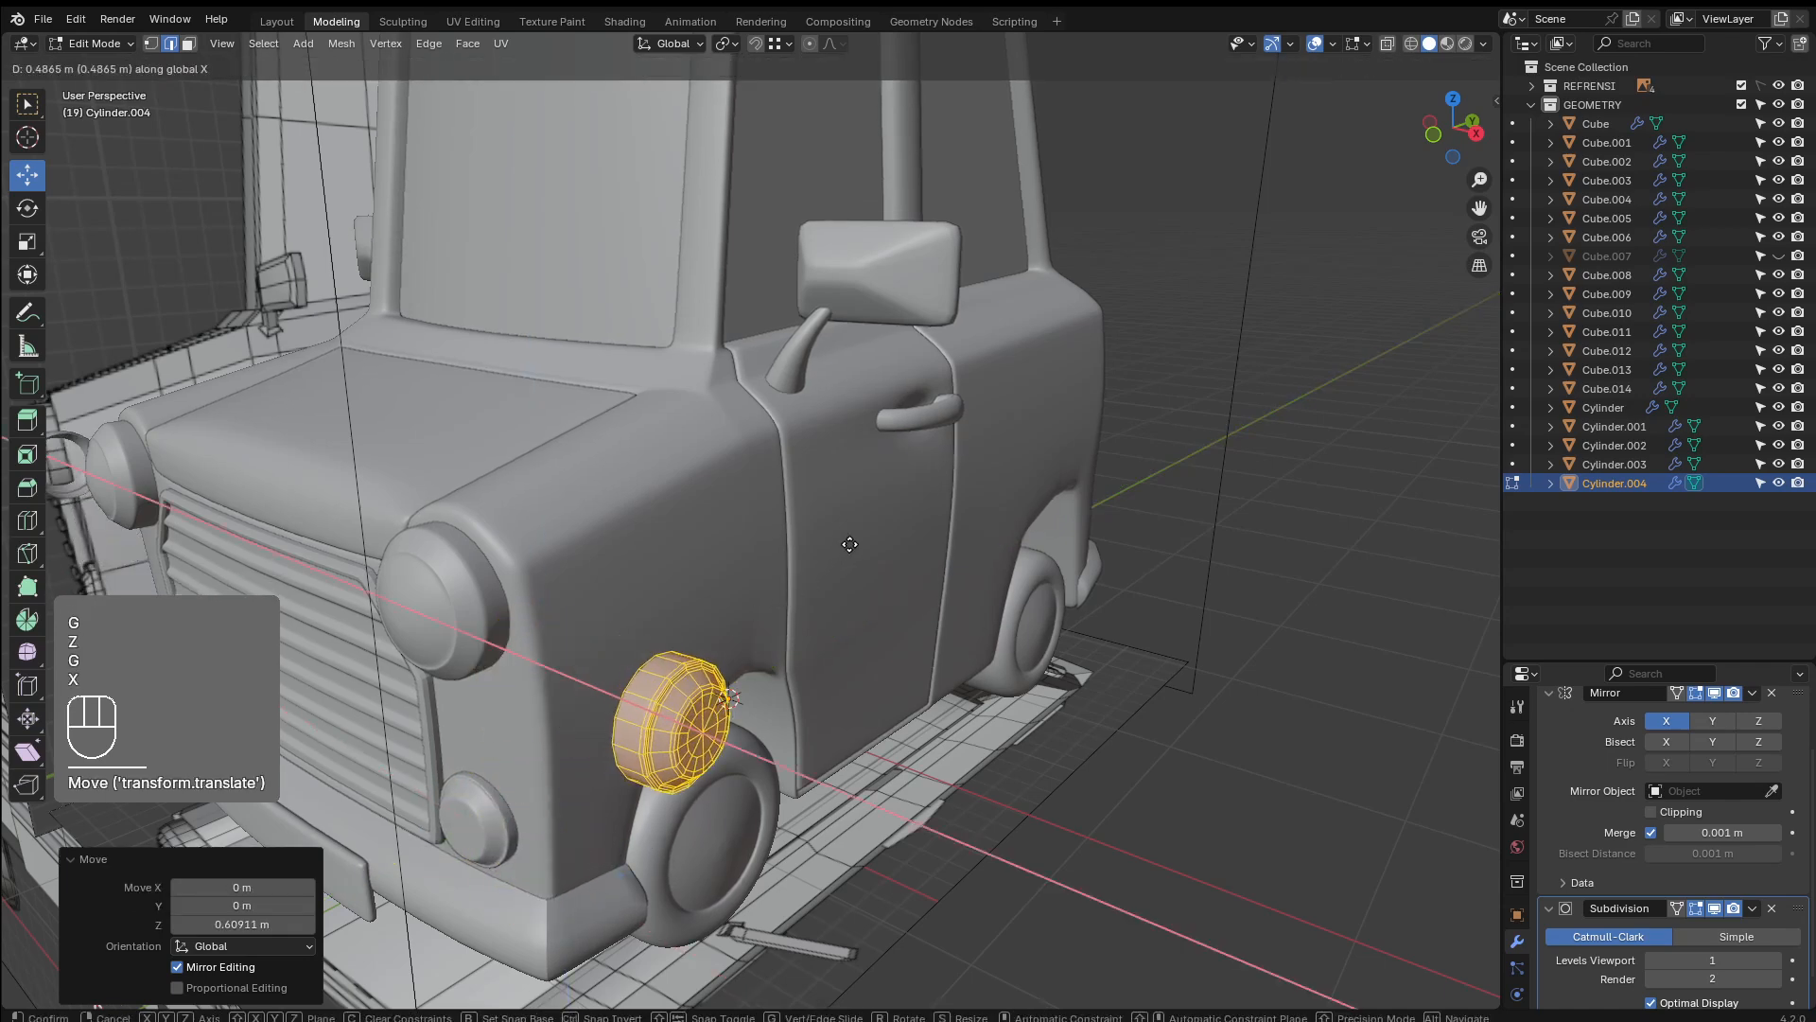
{"action": "key", "text": "y"}
{"action": "left_click", "coordinate": [876, 523]}
In the right side view, shift the side light about -0.06 m in Y and 0.14 m in Z, then scale it to about 0.66
{"action": "scroll", "coordinate": [763, 593], "scroll_direction": "up", "scroll_amount": 3}
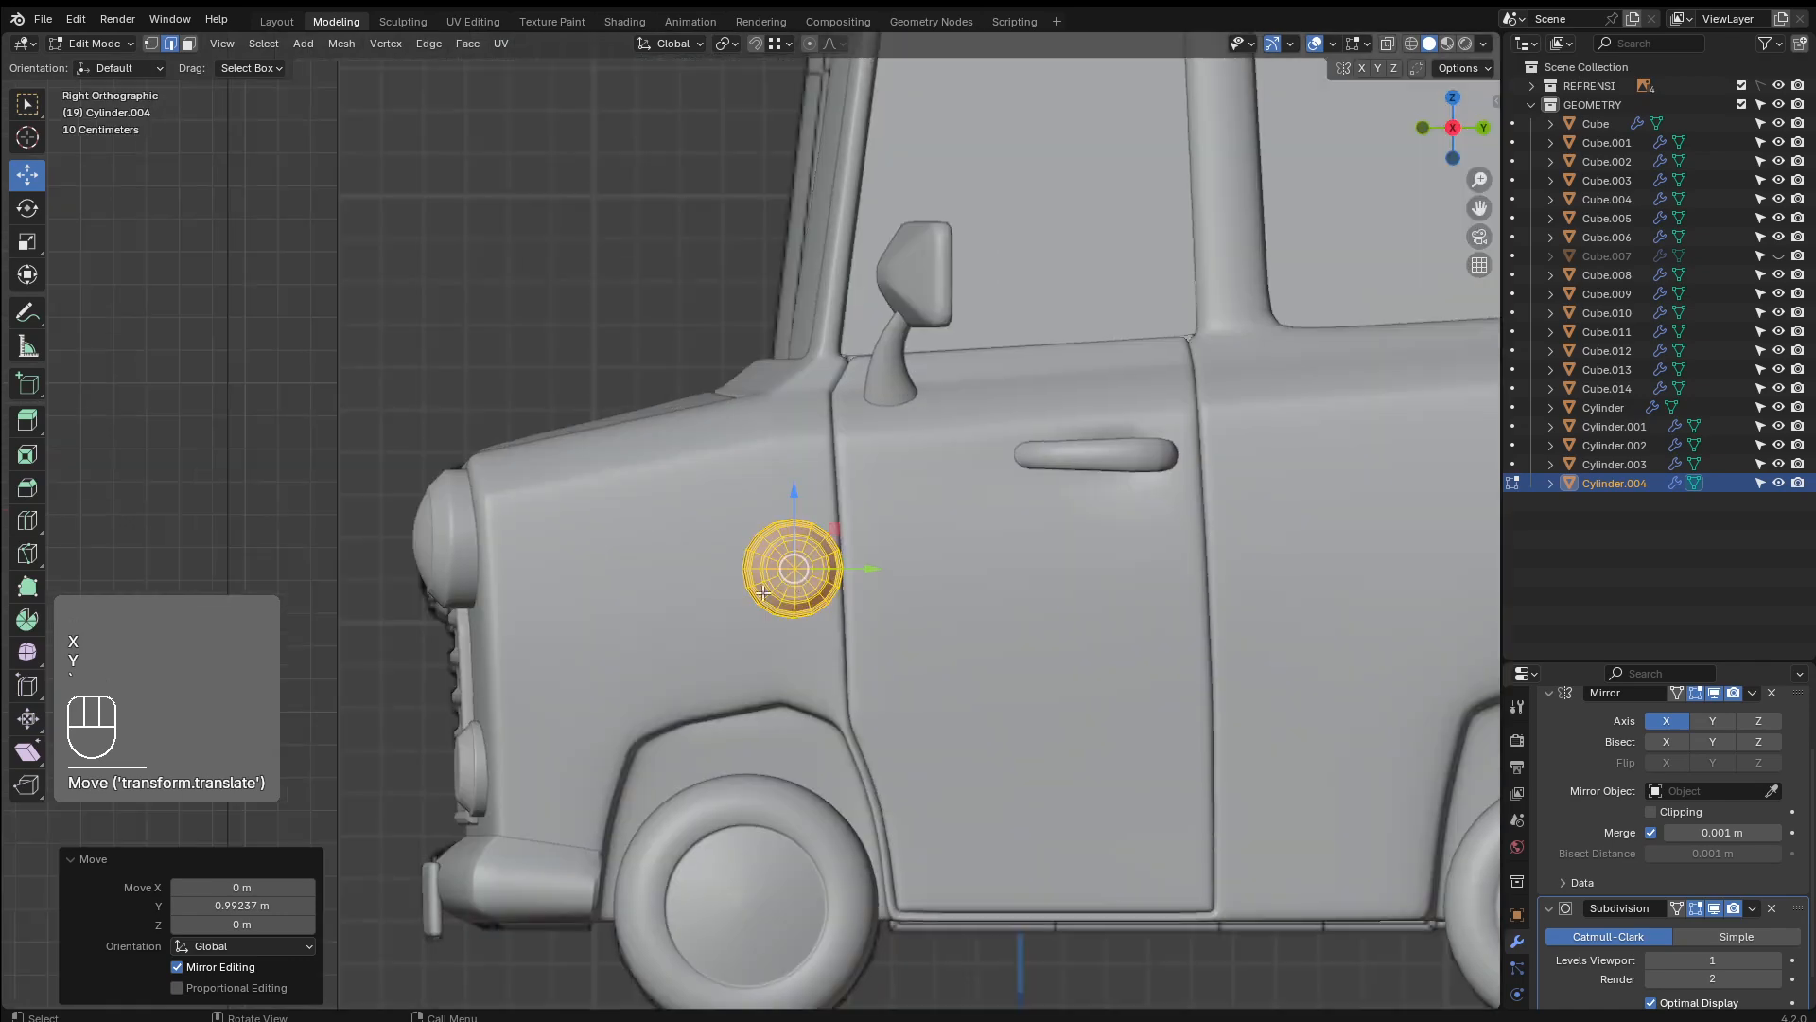
{"action": "key", "text": "g"}
{"action": "left_click", "coordinate": [771, 526]}
{"action": "scroll", "coordinate": [771, 526], "scroll_direction": "up", "scroll_amount": 1}
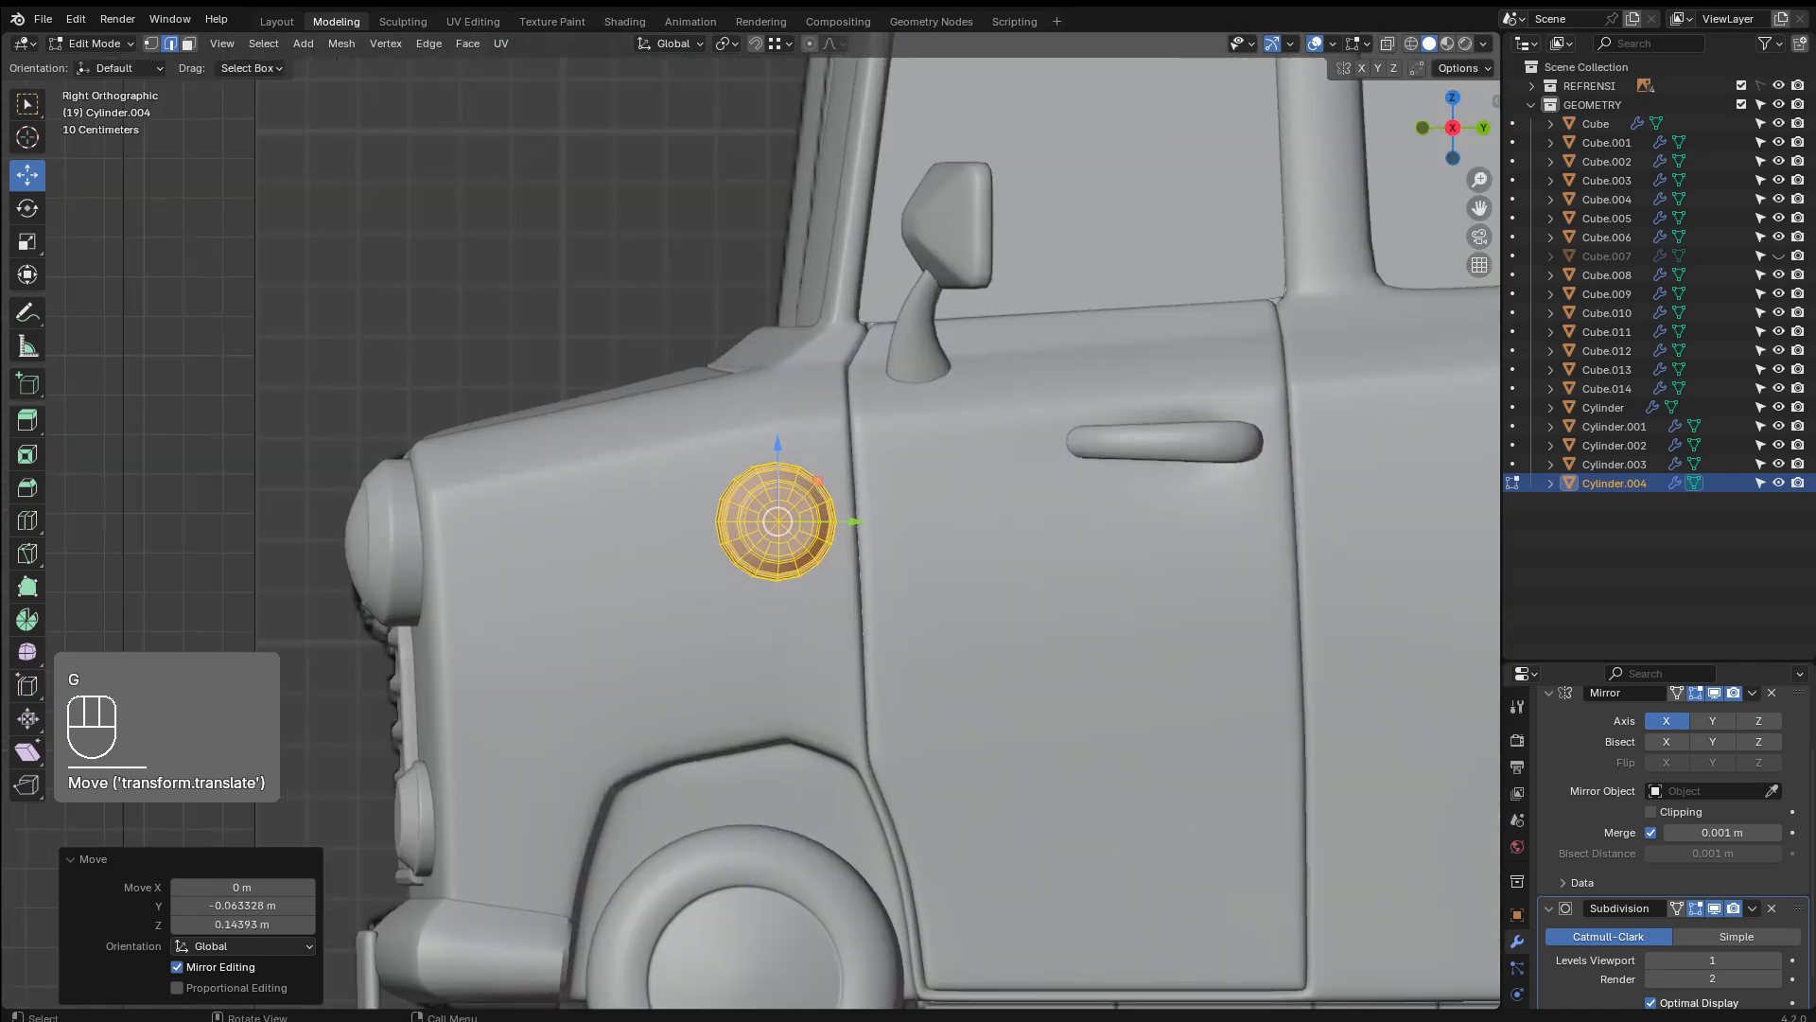
{"action": "key", "text": "s"}
{"action": "left_click", "coordinate": [958, 665]}
Push the side light about 0.09 m inward along X and rotate it about -2.5° around Z to follow the fender
{"action": "middle_click_drag", "start_coordinate": [958, 665], "coordinate": [917, 731]}
{"action": "key", "text": "g"}
{"action": "key", "text": "x"}
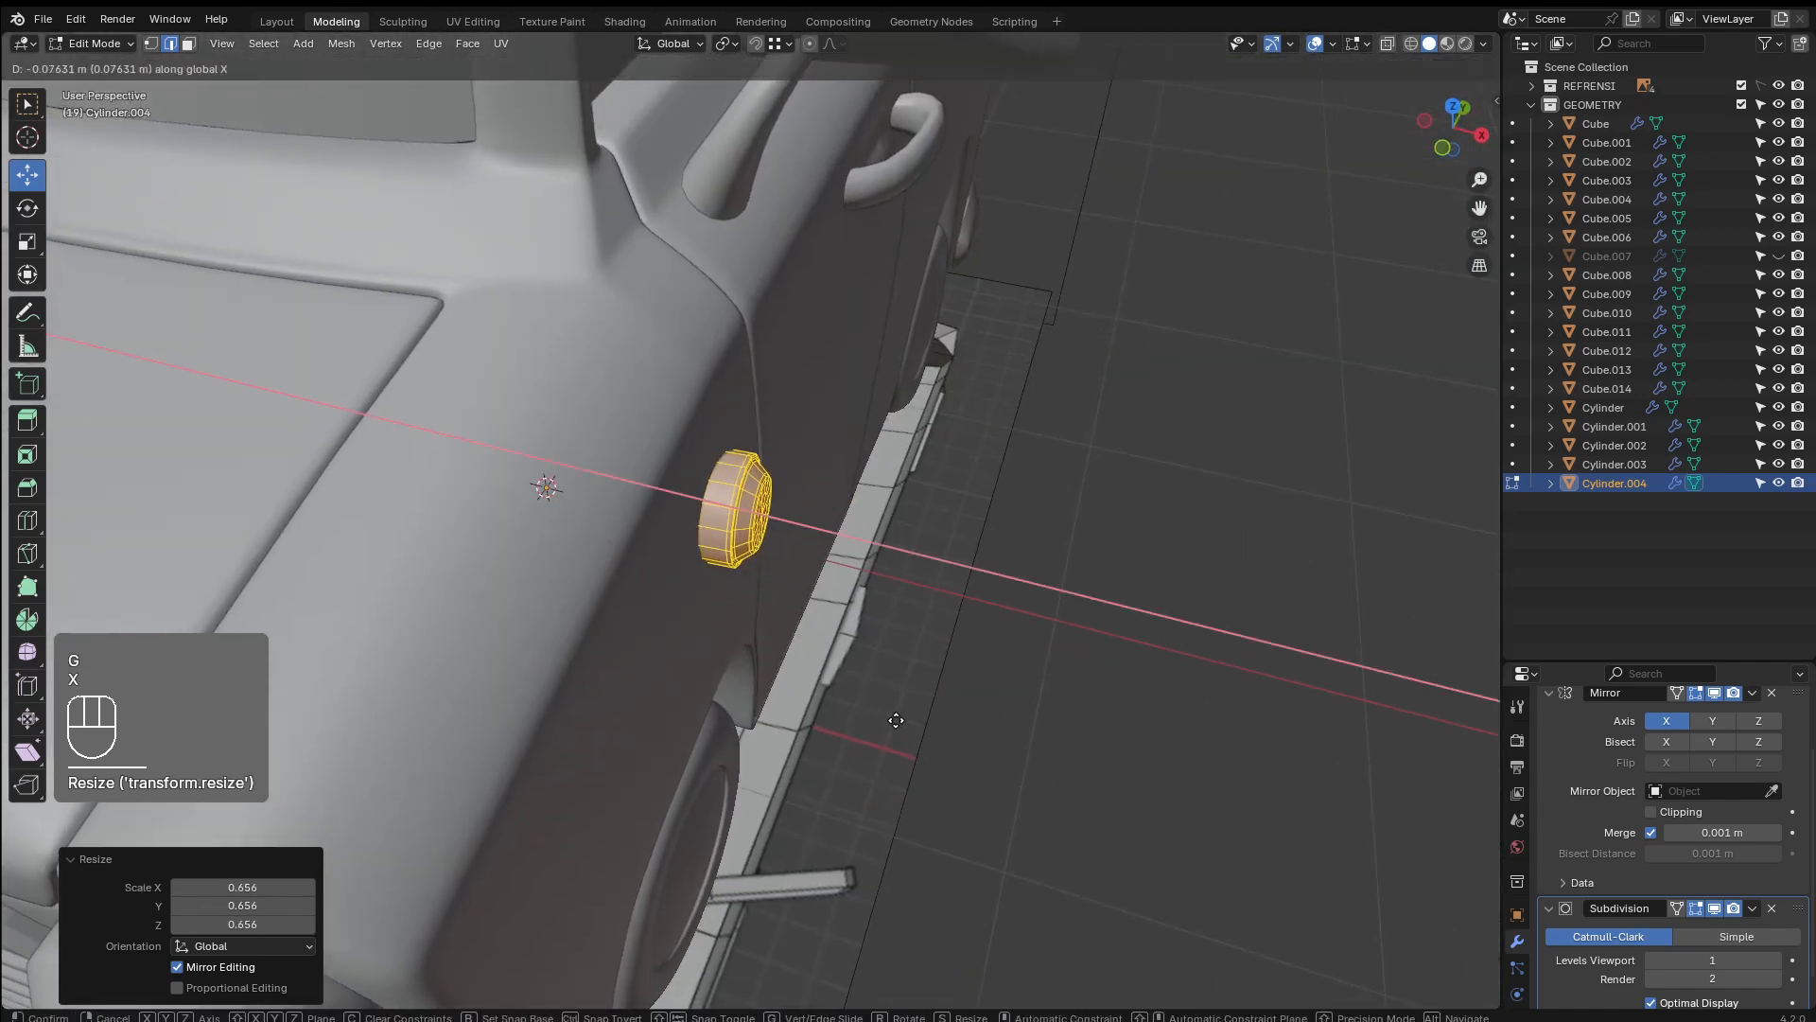
{"action": "left_click", "coordinate": [981, 633]}
{"action": "key", "text": "r"}
{"action": "key", "text": "z"}
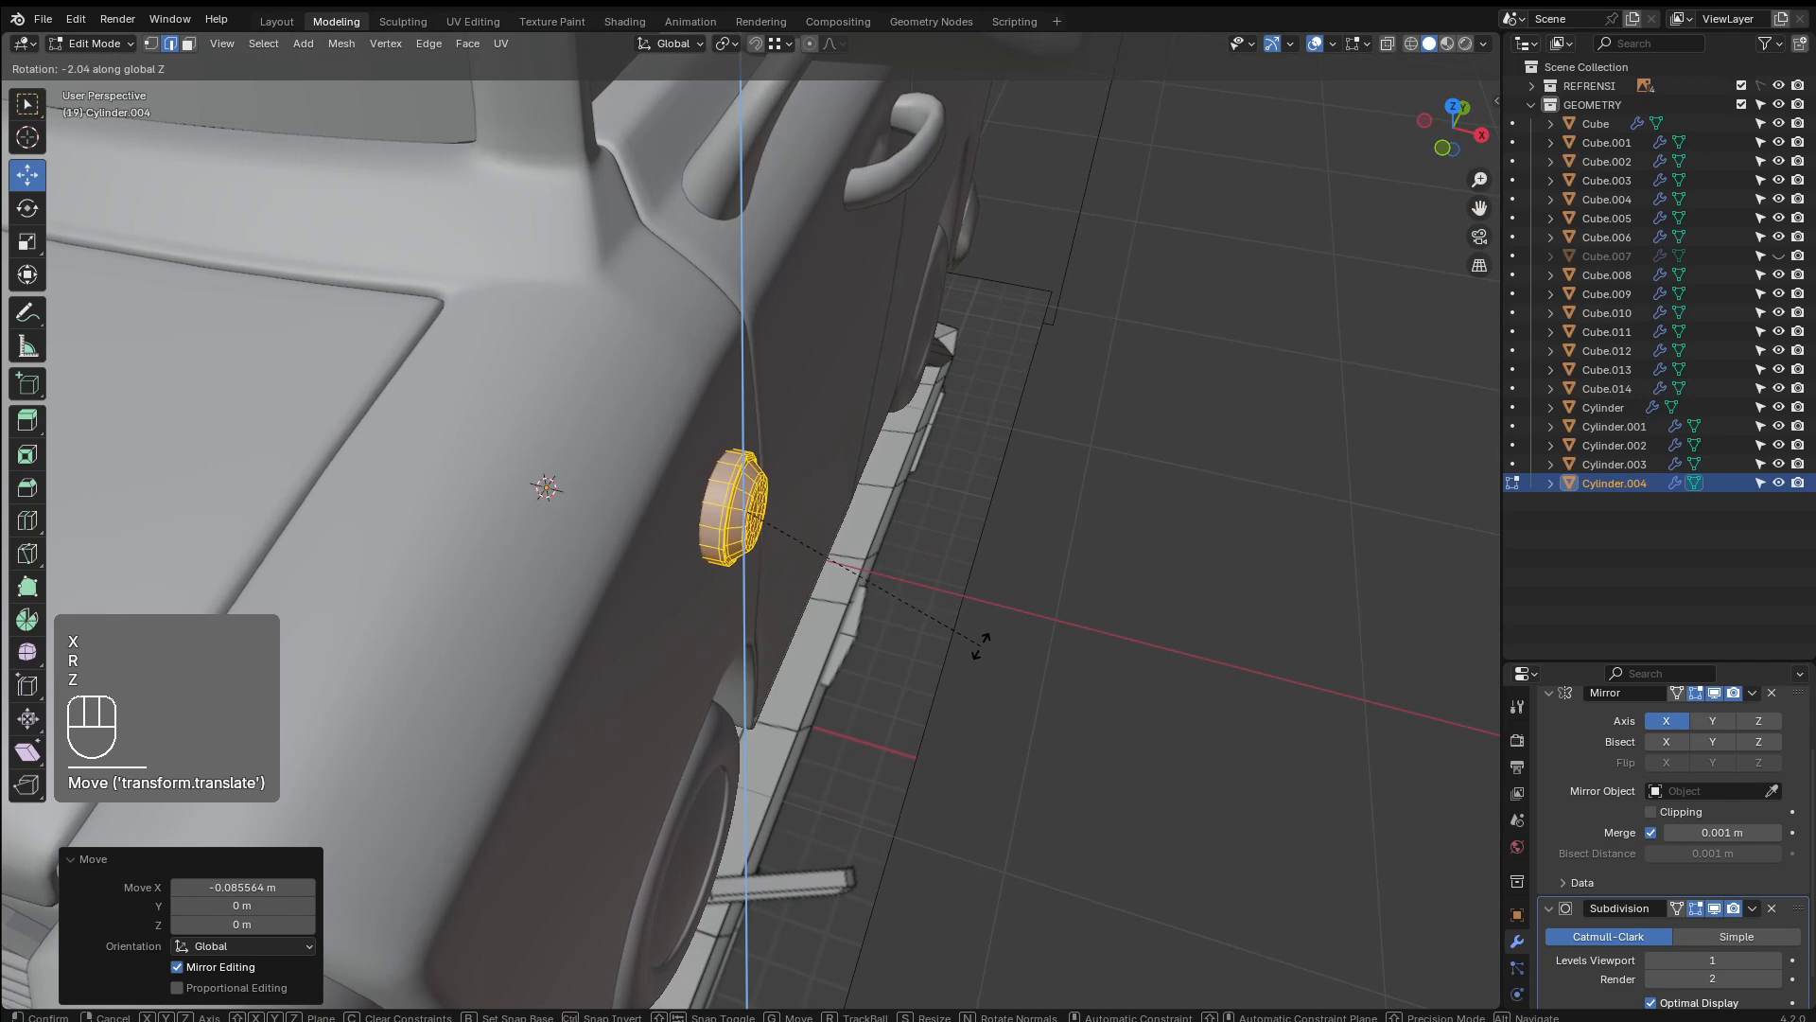
{"action": "left_click", "coordinate": [974, 645]}
Flatten the side light to about 0.73 of its height, raise it about 0.11 m along Z and leave Edit Mode
{"action": "key", "text": "grave"}
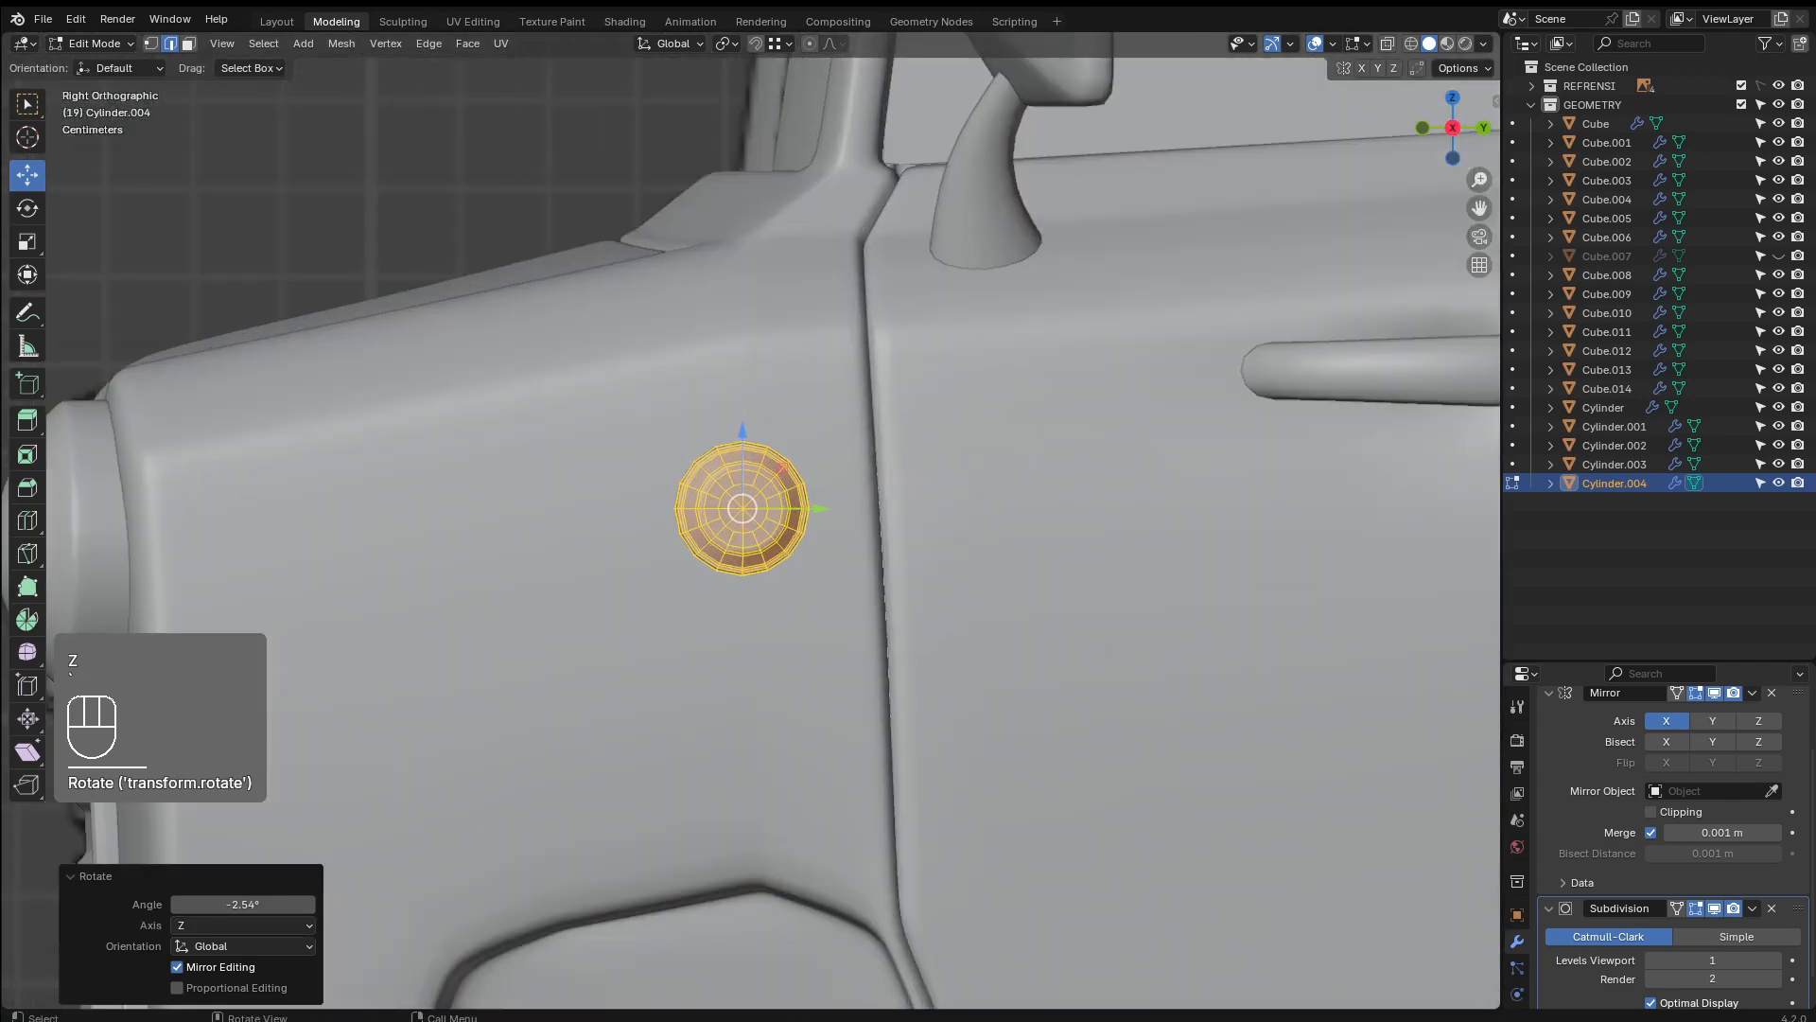
{"action": "key", "text": "s"}
{"action": "key", "text": "z"}
{"action": "left_click", "coordinate": [995, 611]}
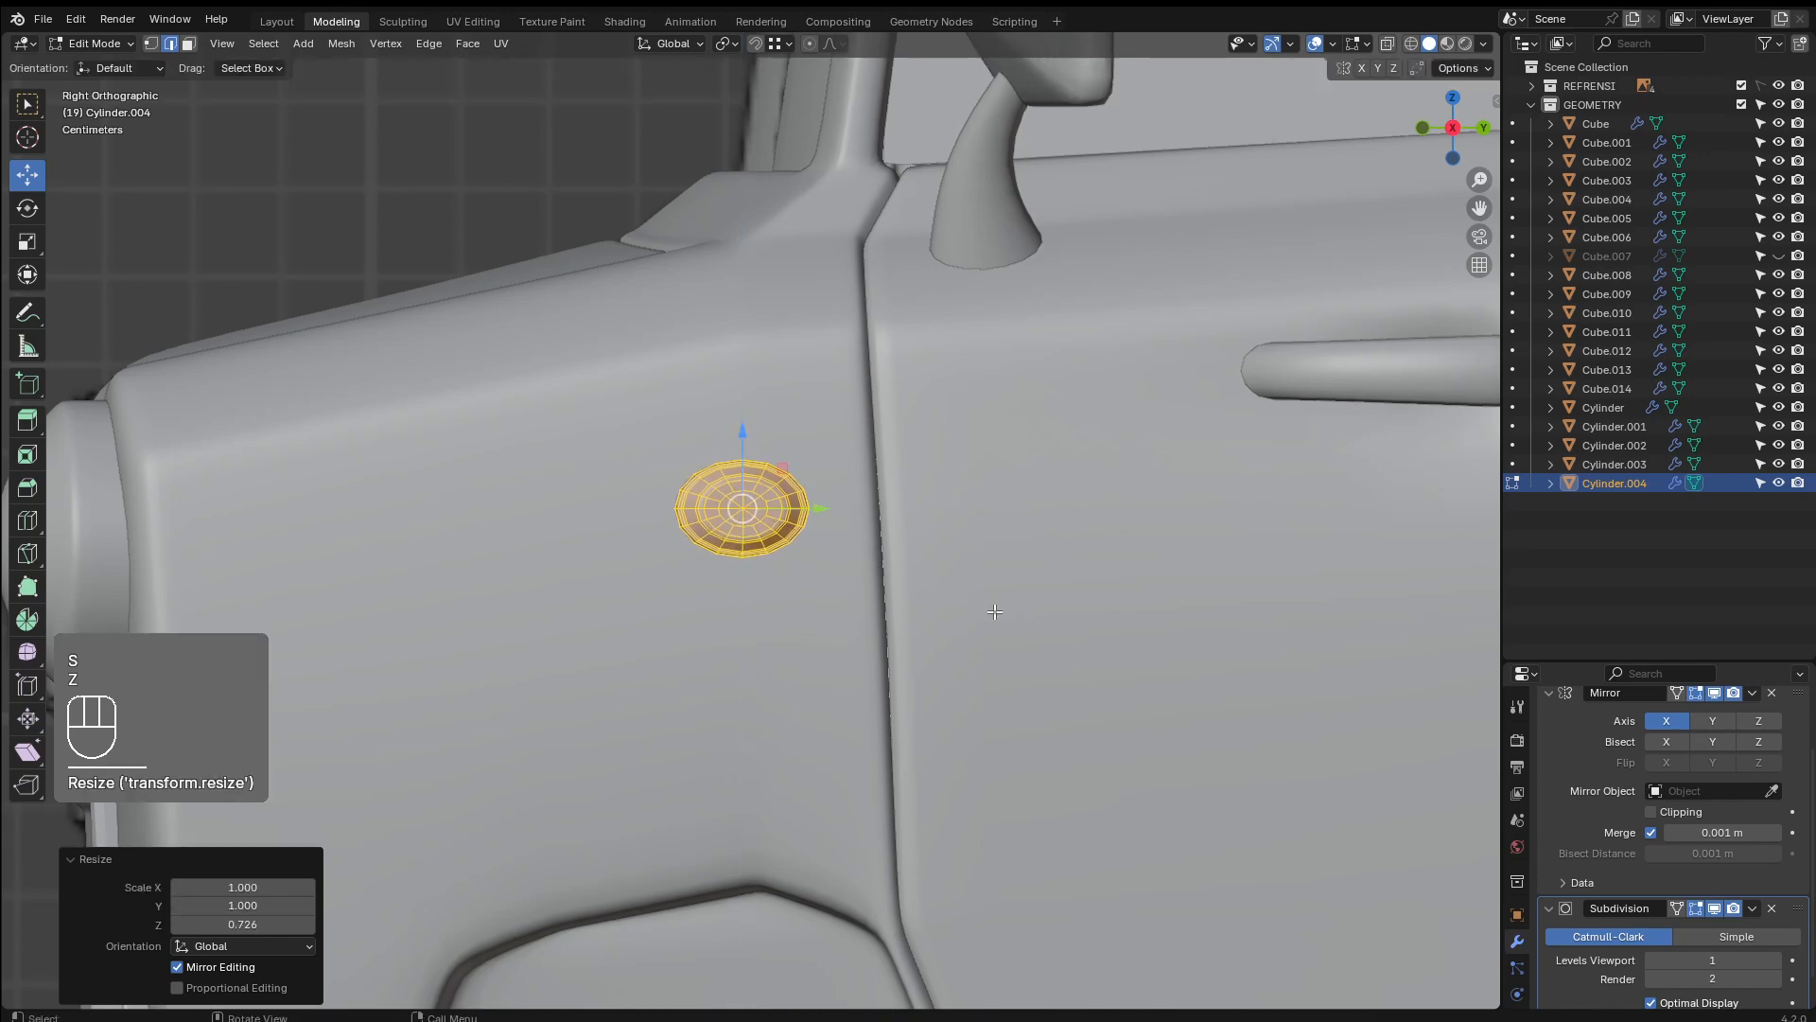
{"action": "key", "text": "g"}
{"action": "key", "text": "z"}
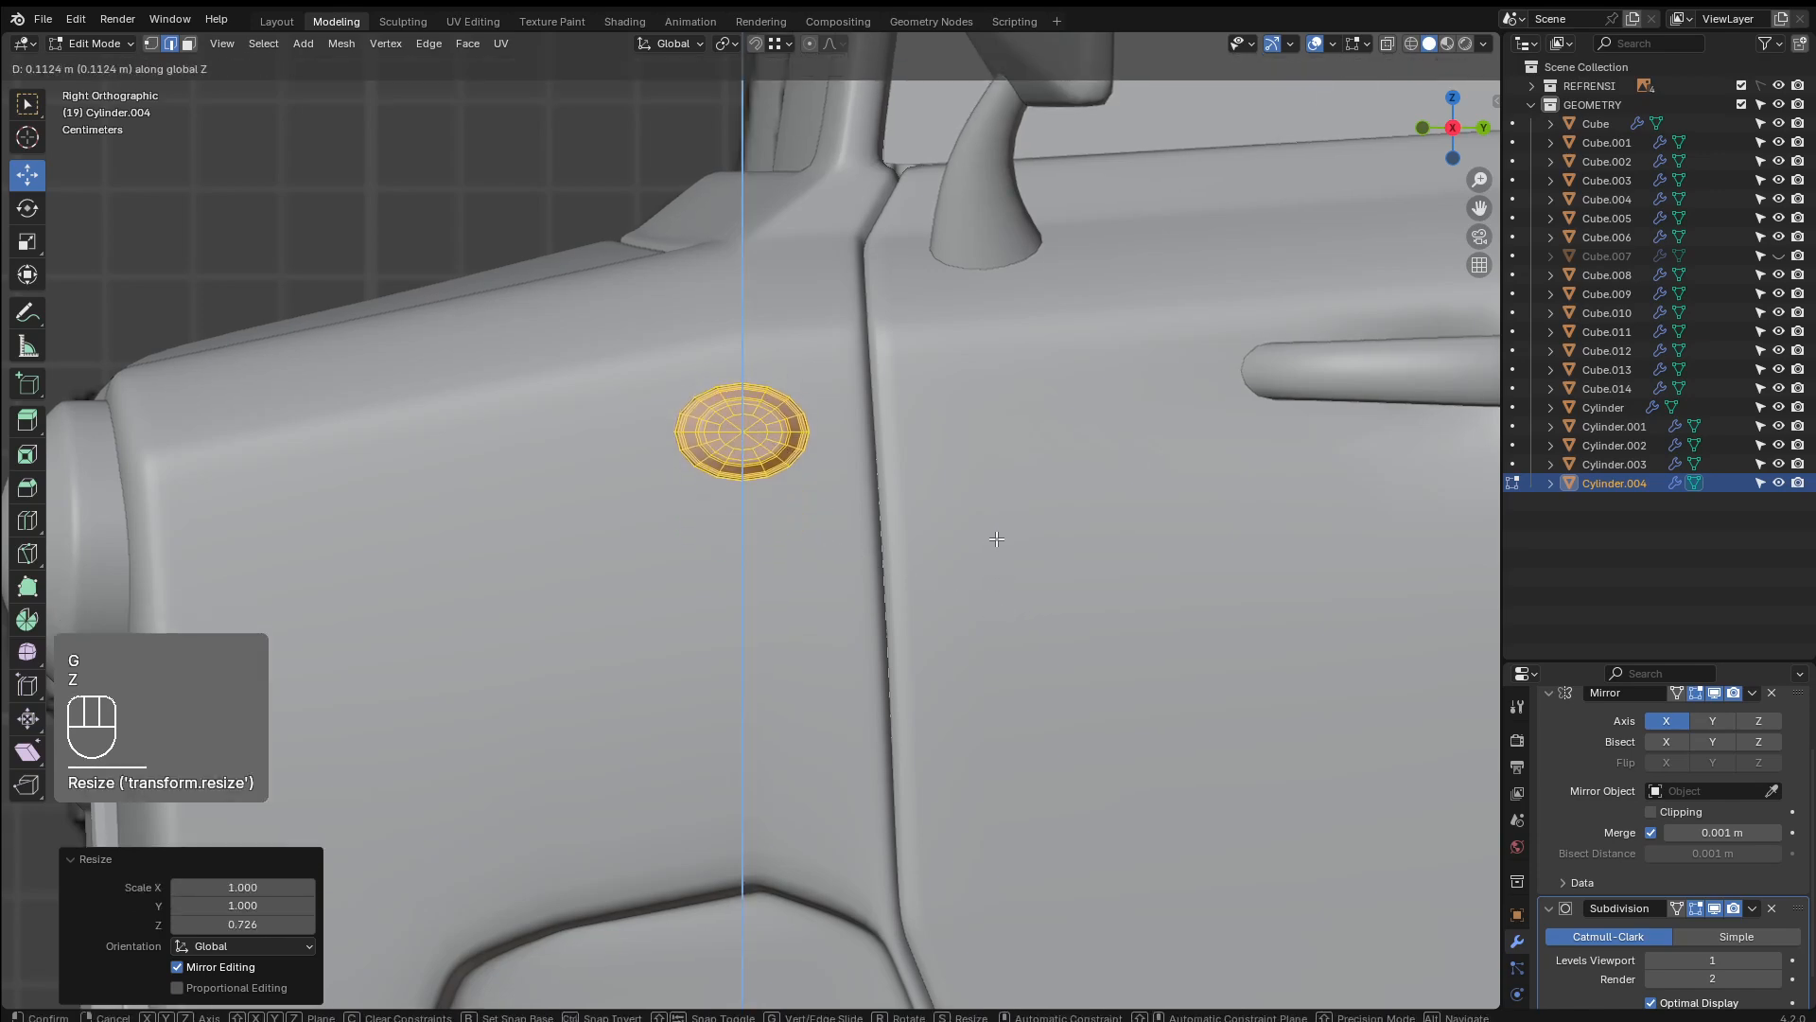
{"action": "left_click", "coordinate": [997, 538]}
{"action": "key", "text": "Tab"}
{"action": "scroll", "coordinate": [940, 617], "scroll_direction": "down", "scroll_amount": 5}
{"action": "middle_click_drag", "start_coordinate": [910, 711], "coordinate": [1054, 870]}
{"action": "left_click", "coordinate": [1042, 720]}
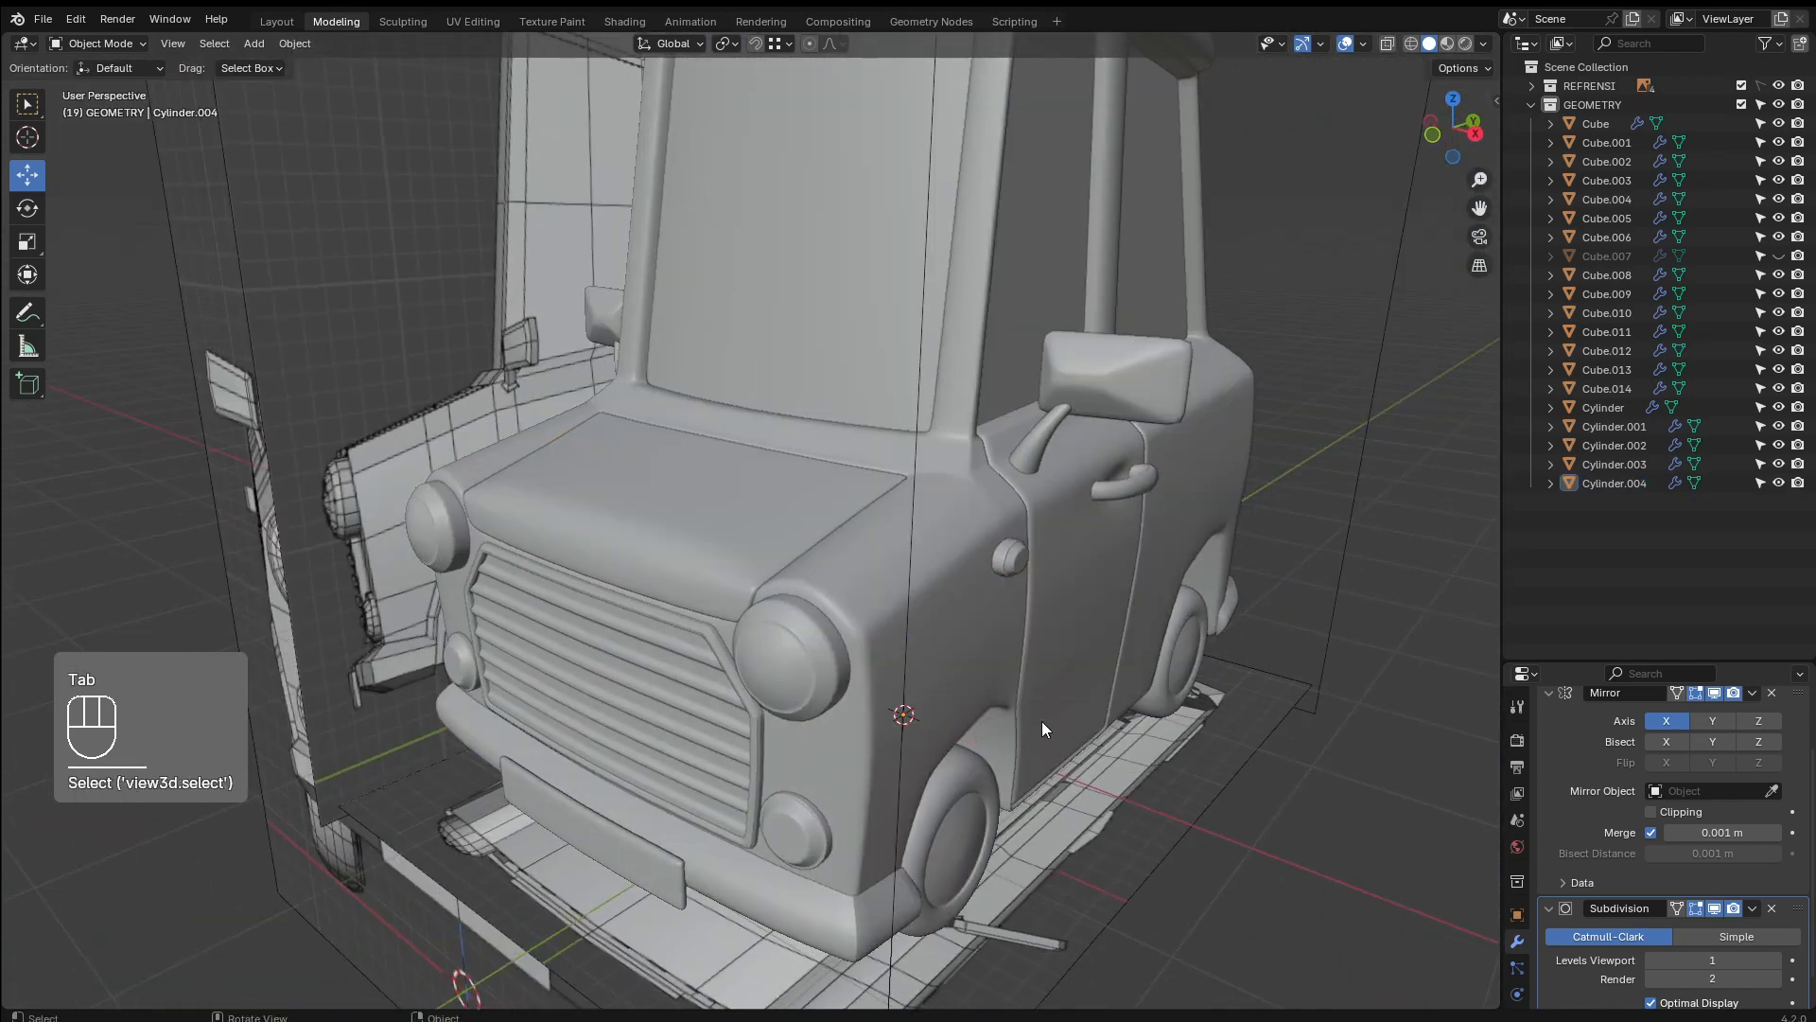
Adjust the side light's position slightly along X so that it sits against the fender surface
{"action": "left_click", "coordinate": [1014, 558]}
{"action": "middle_click_drag", "start_coordinate": [1014, 558], "coordinate": [951, 660]}
{"action": "scroll", "coordinate": [951, 660], "scroll_direction": "up", "scroll_amount": 4}
{"action": "key", "text": "Tab"}
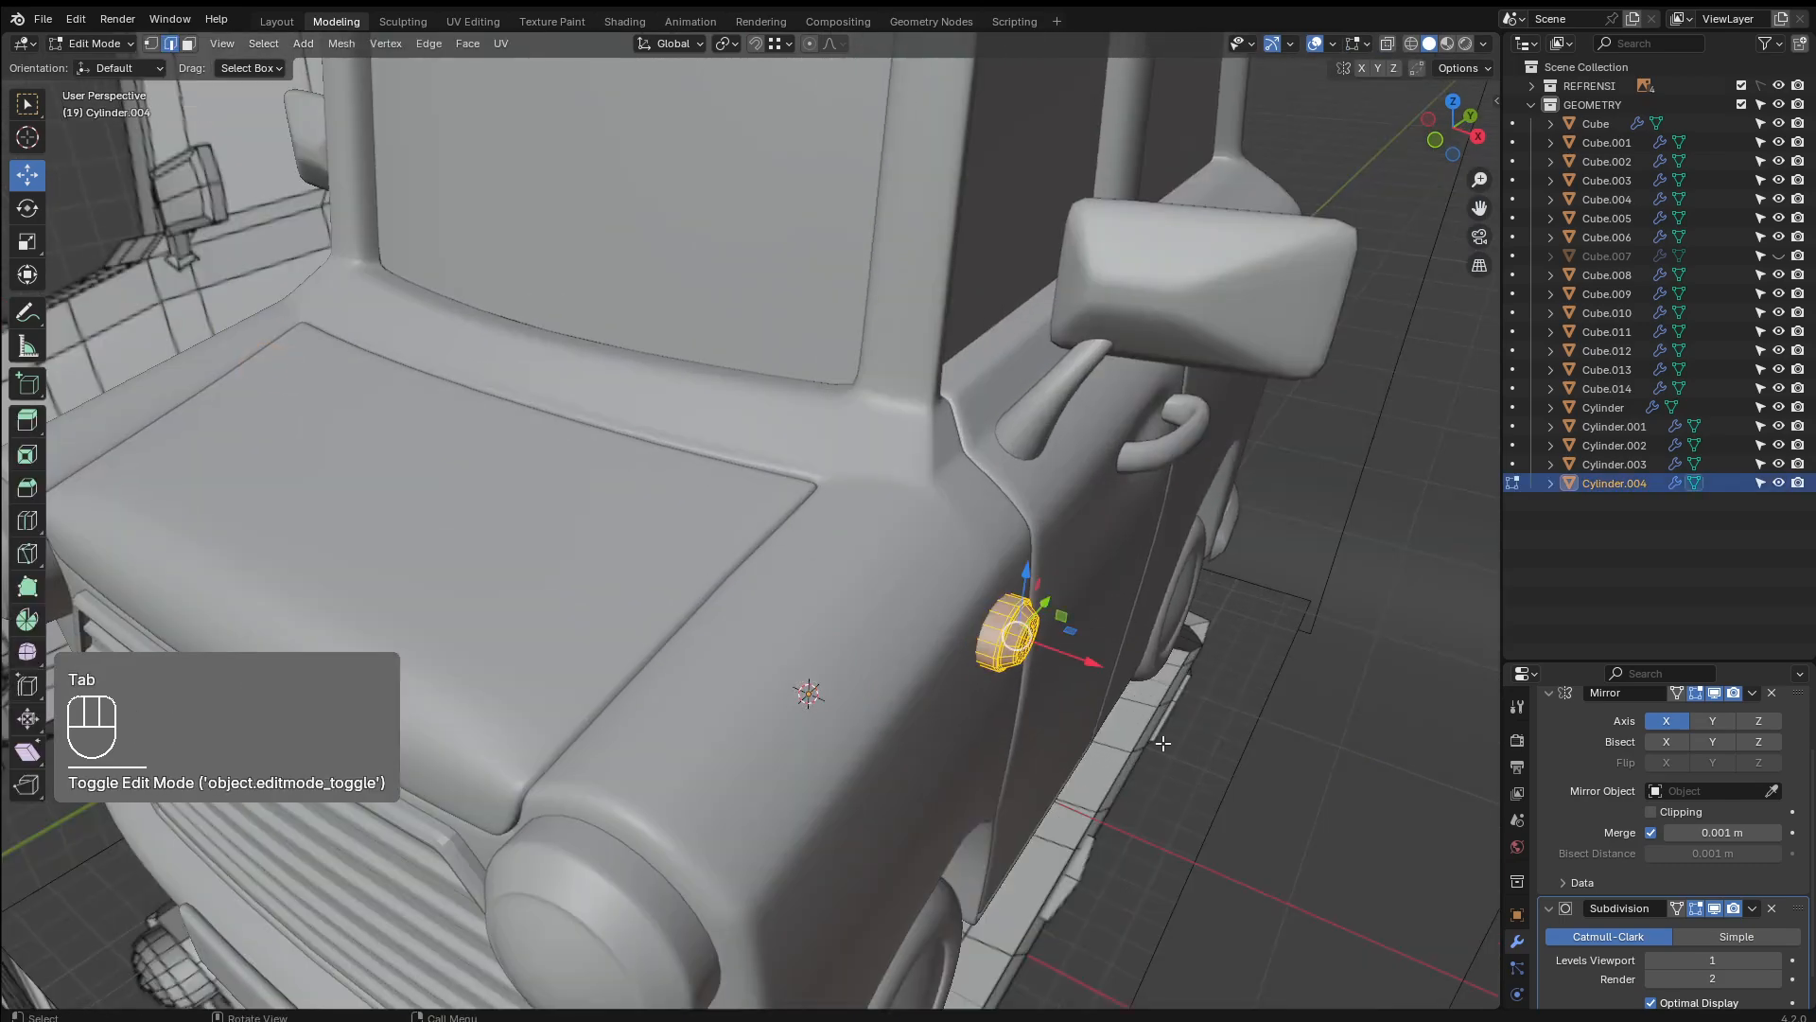
{"action": "key", "text": "g"}
{"action": "key", "text": "x"}
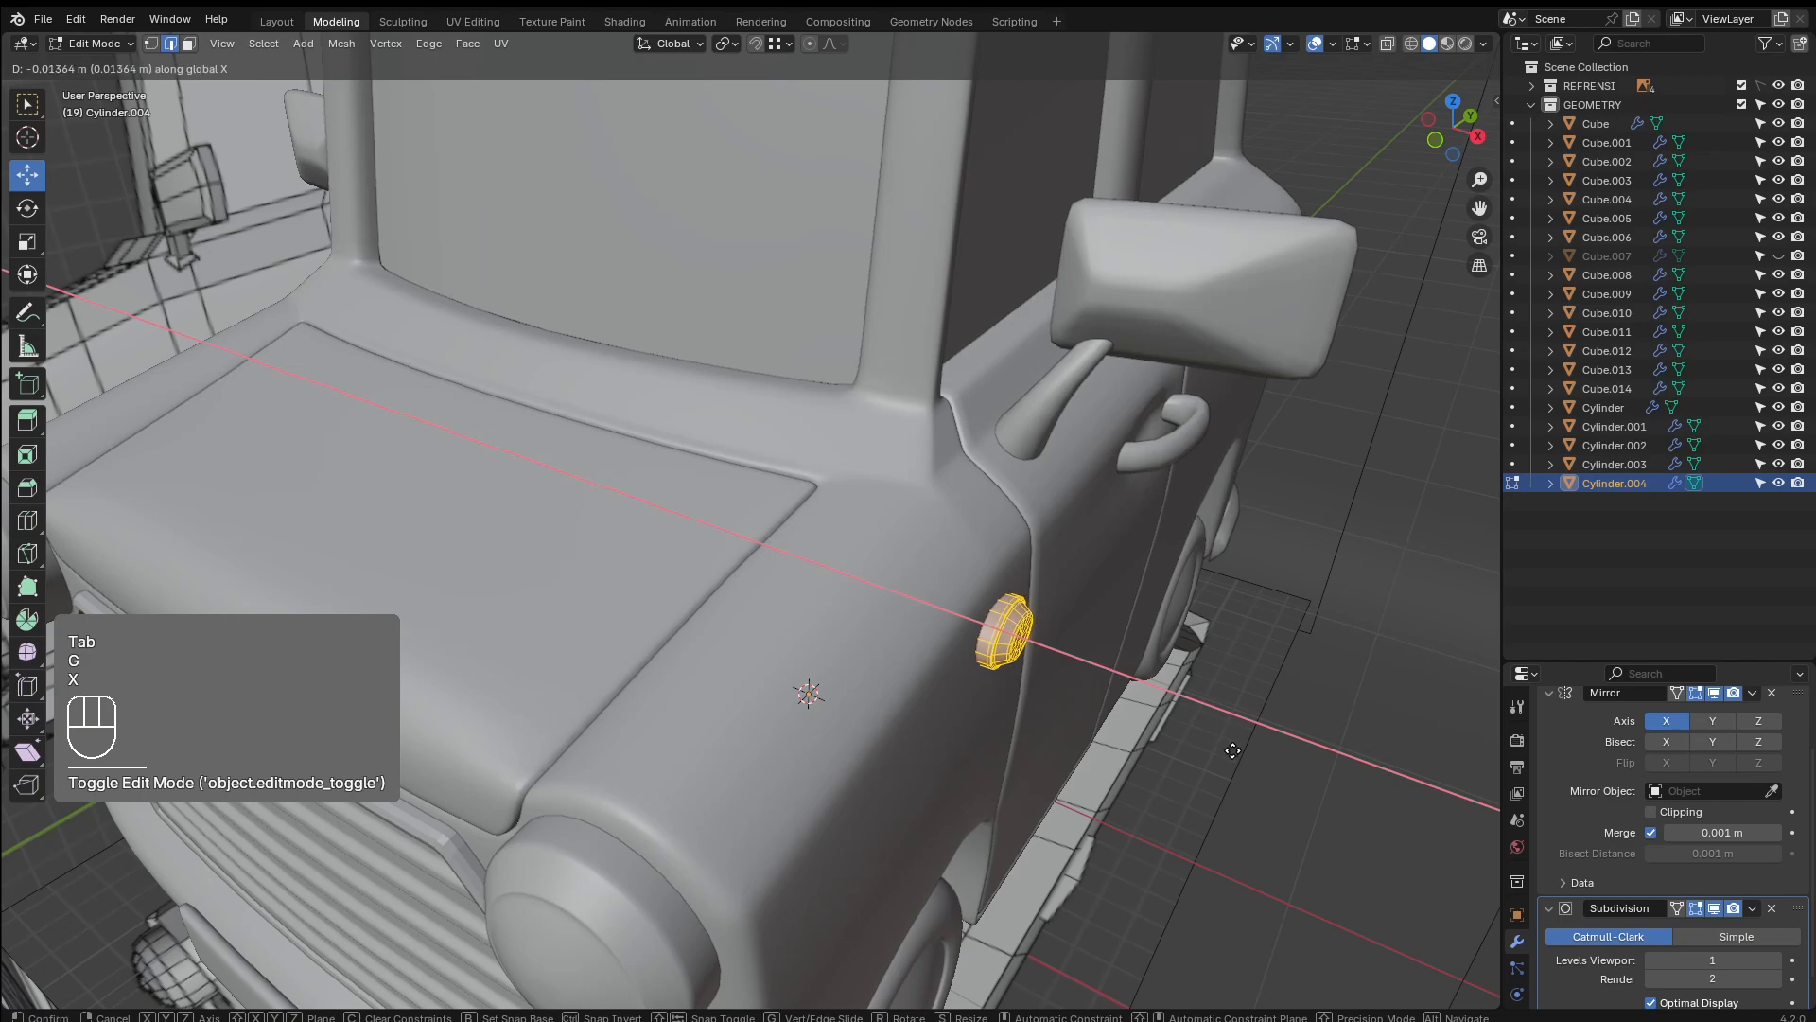
{"action": "left_click", "coordinate": [1153, 710]}
{"action": "scroll", "coordinate": [1153, 700], "scroll_direction": "down", "scroll_amount": 5}
{"action": "key", "text": "Tab"}
{"action": "scroll", "coordinate": [1287, 661], "scroll_direction": "down", "scroll_amount": 5}
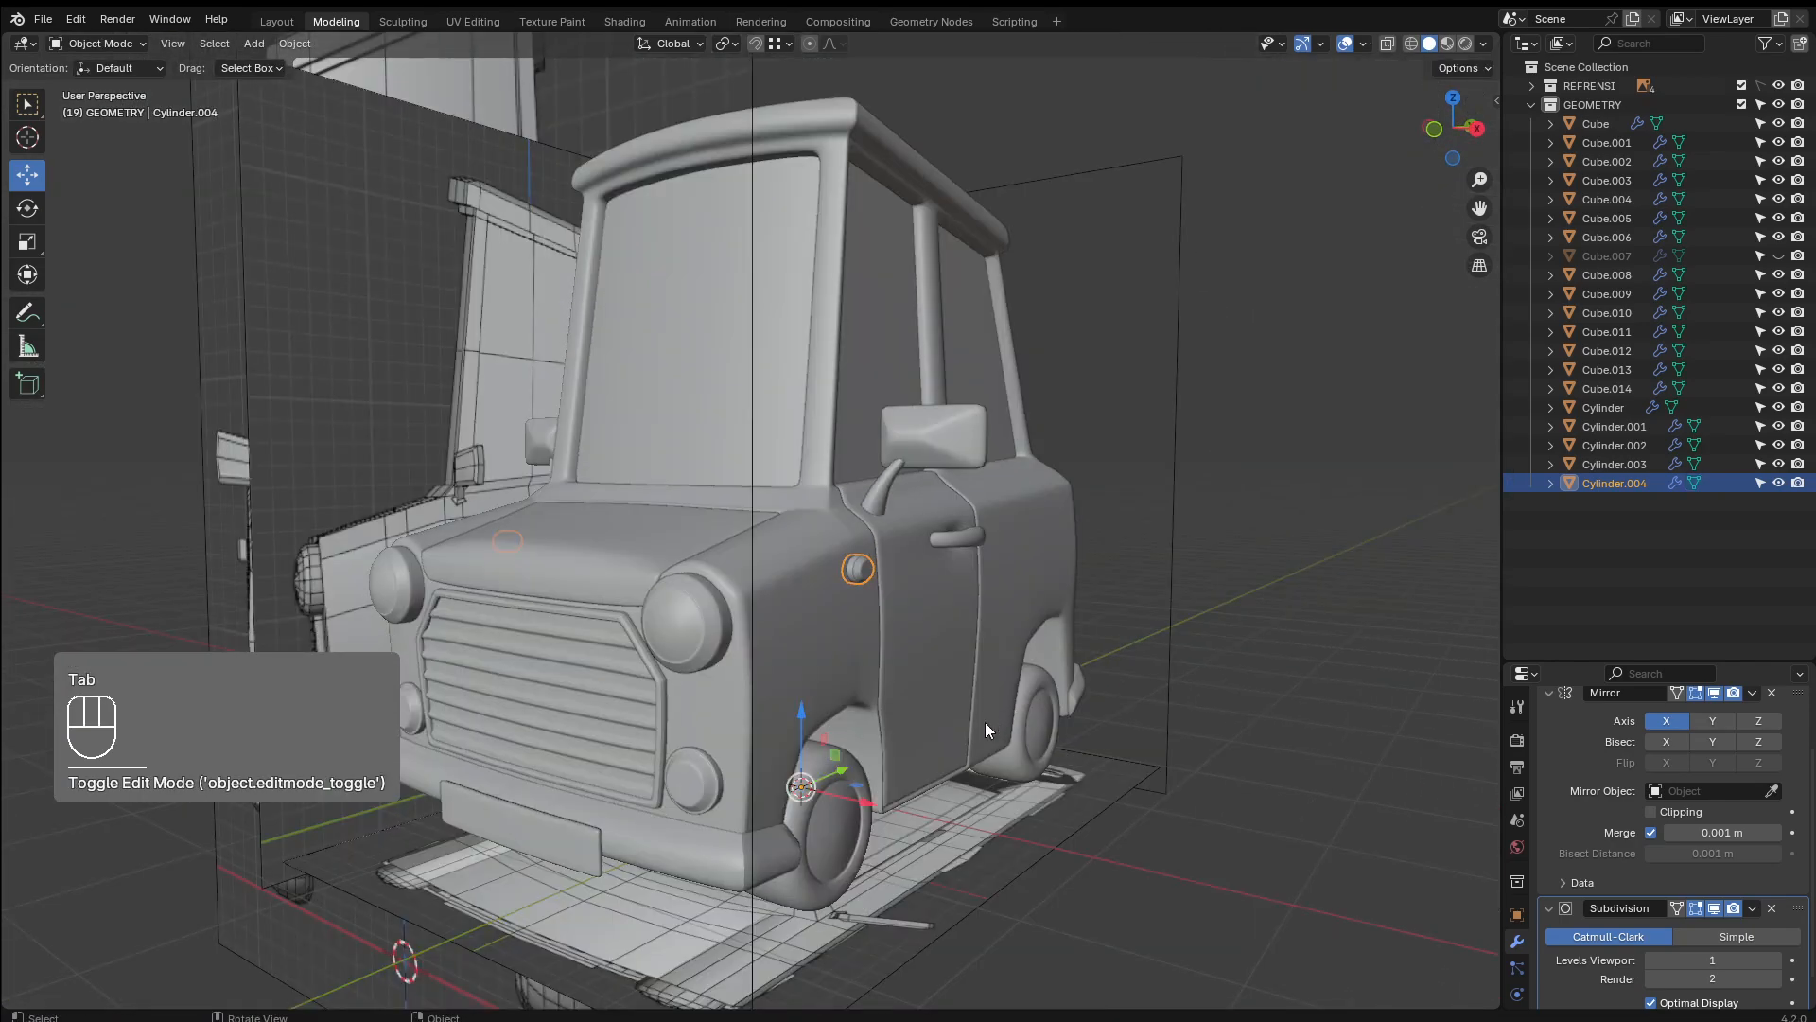
Collapse the GEOMETRY collection, hide the REFRENSI collection, deselect everything and review the finished car
{"action": "middle_click_drag", "start_coordinate": [985, 723], "coordinate": [969, 768]}
{"action": "scroll", "coordinate": [969, 768], "scroll_direction": "down", "scroll_amount": 4}
{"action": "left_click", "coordinate": [1532, 104]}
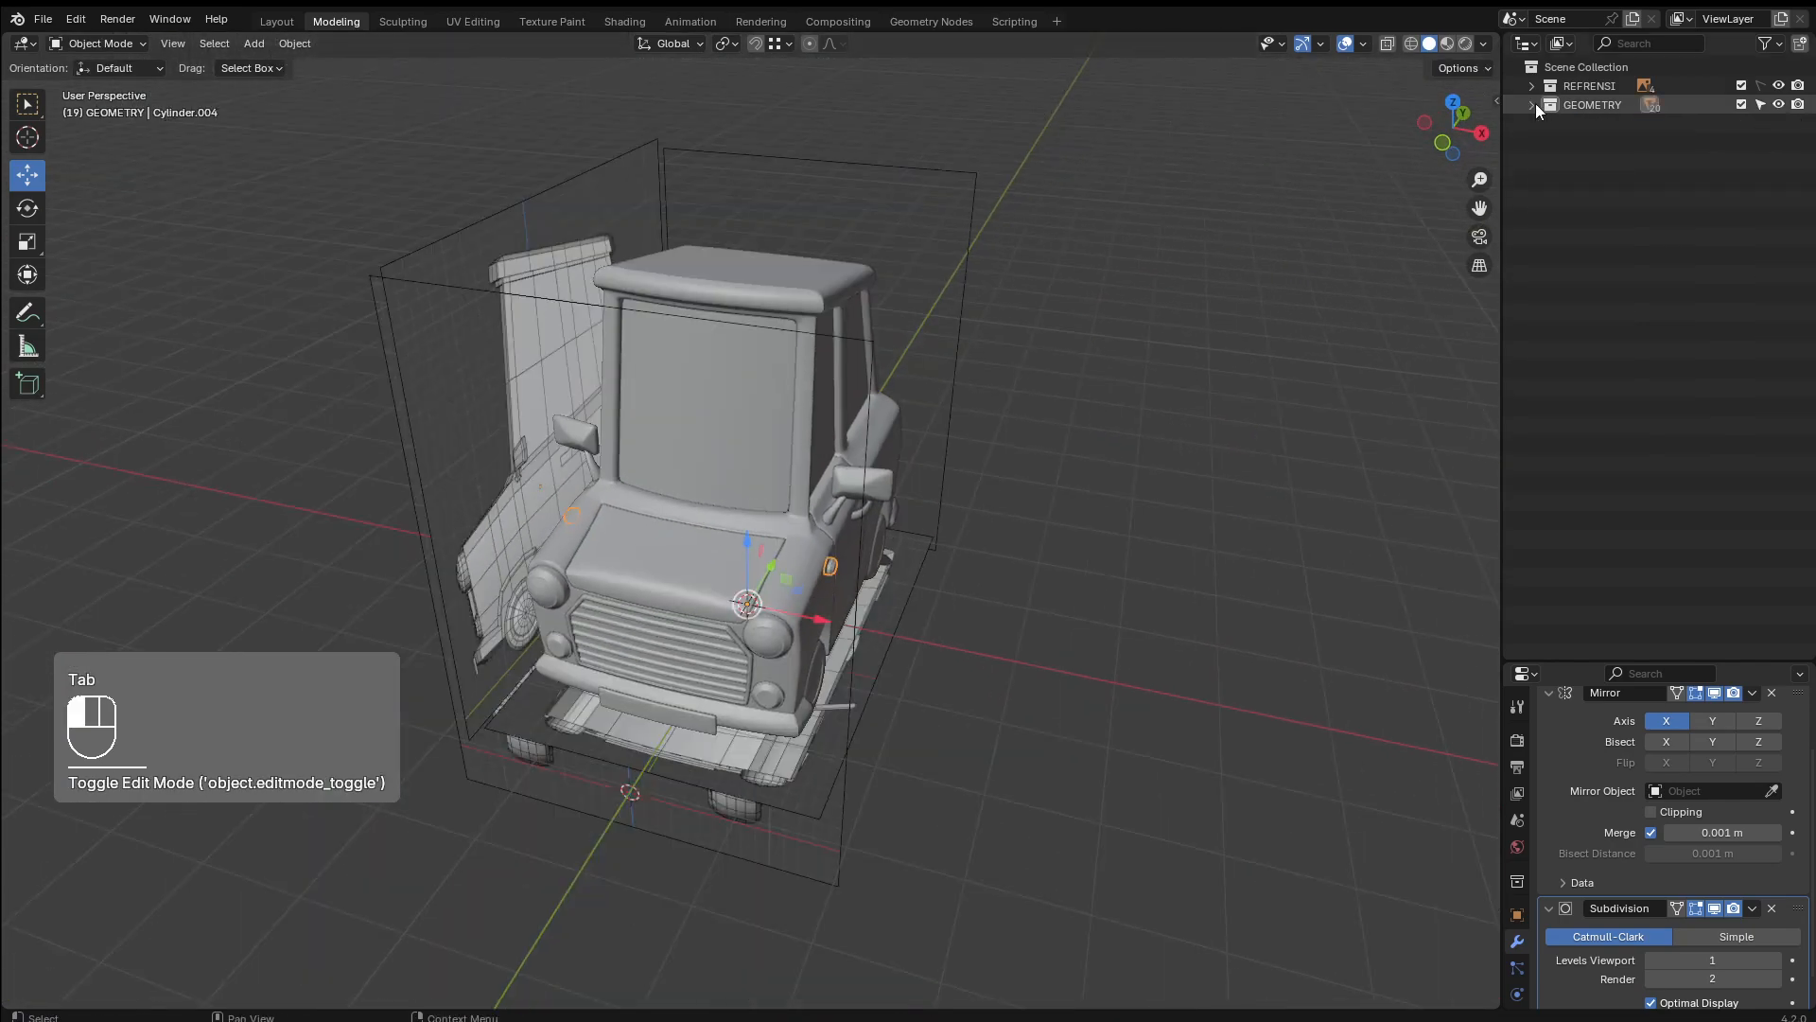
{"action": "left_click", "coordinate": [1778, 86]}
{"action": "middle_click_drag", "start_coordinate": [1063, 341], "coordinate": [1134, 405]}
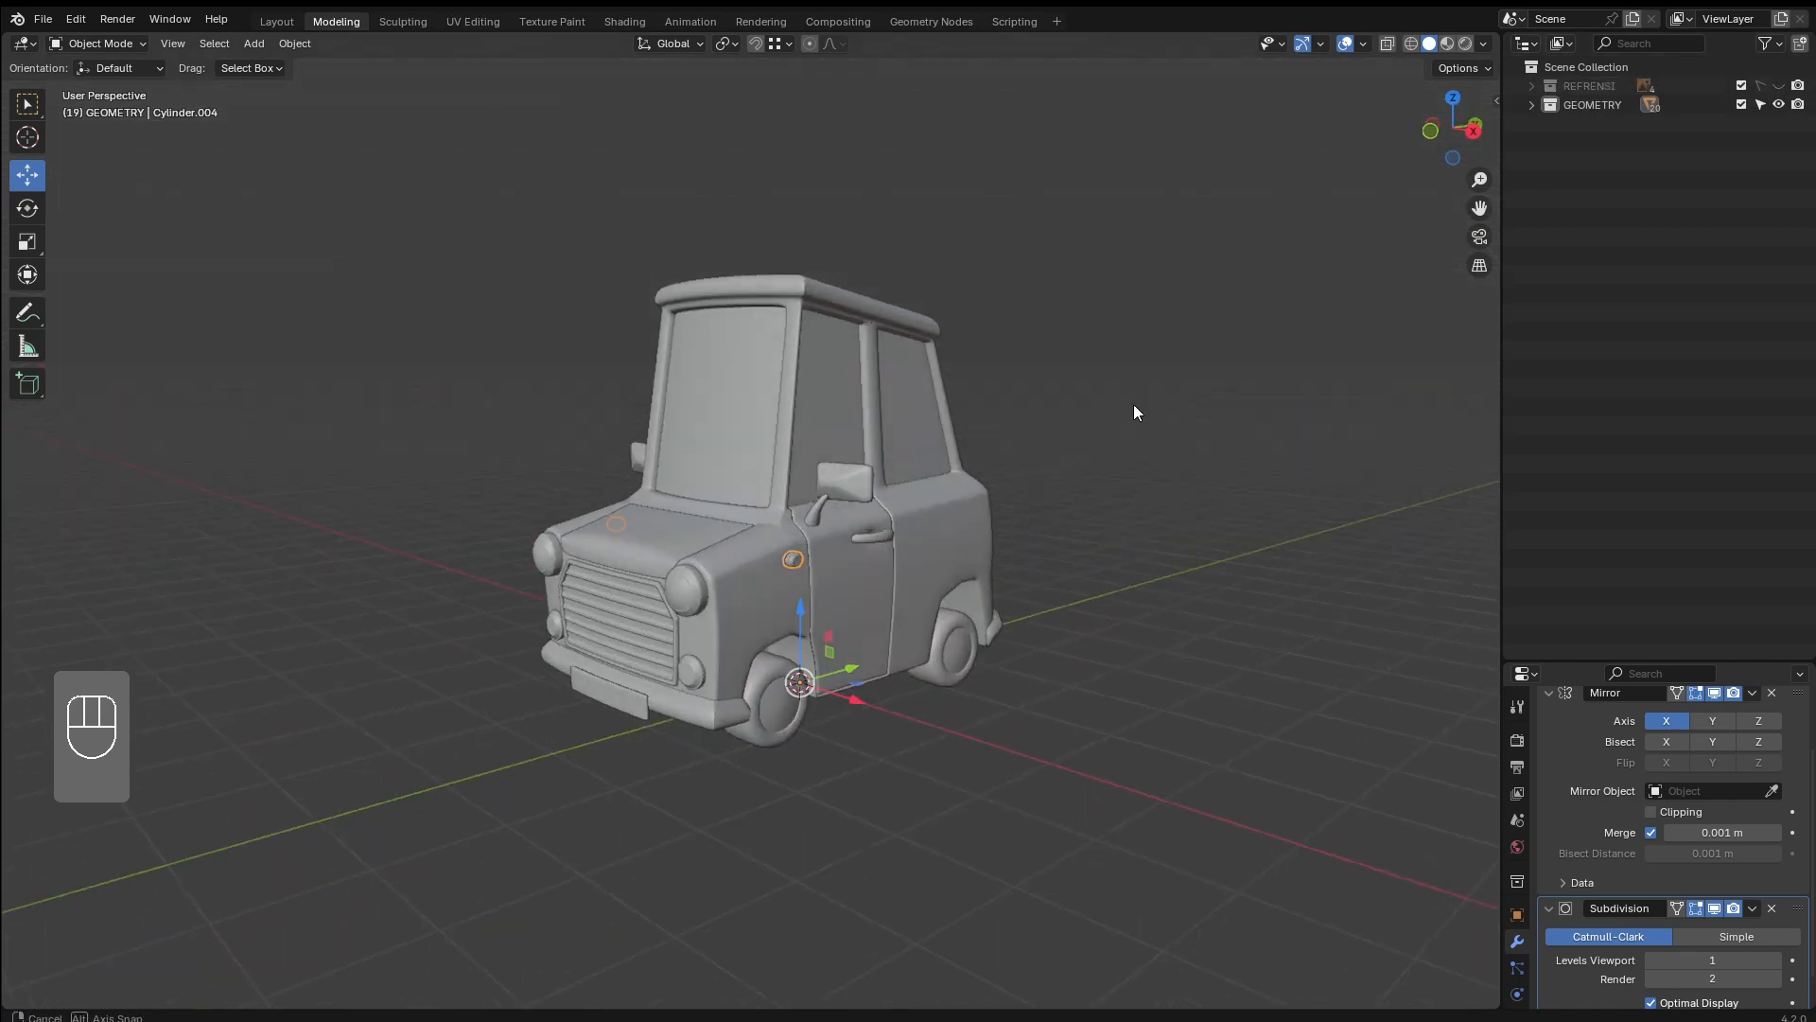
{"action": "left_click", "coordinate": [1027, 562]}
{"action": "middle_click_drag", "start_coordinate": [1027, 562], "coordinate": [1003, 598]}
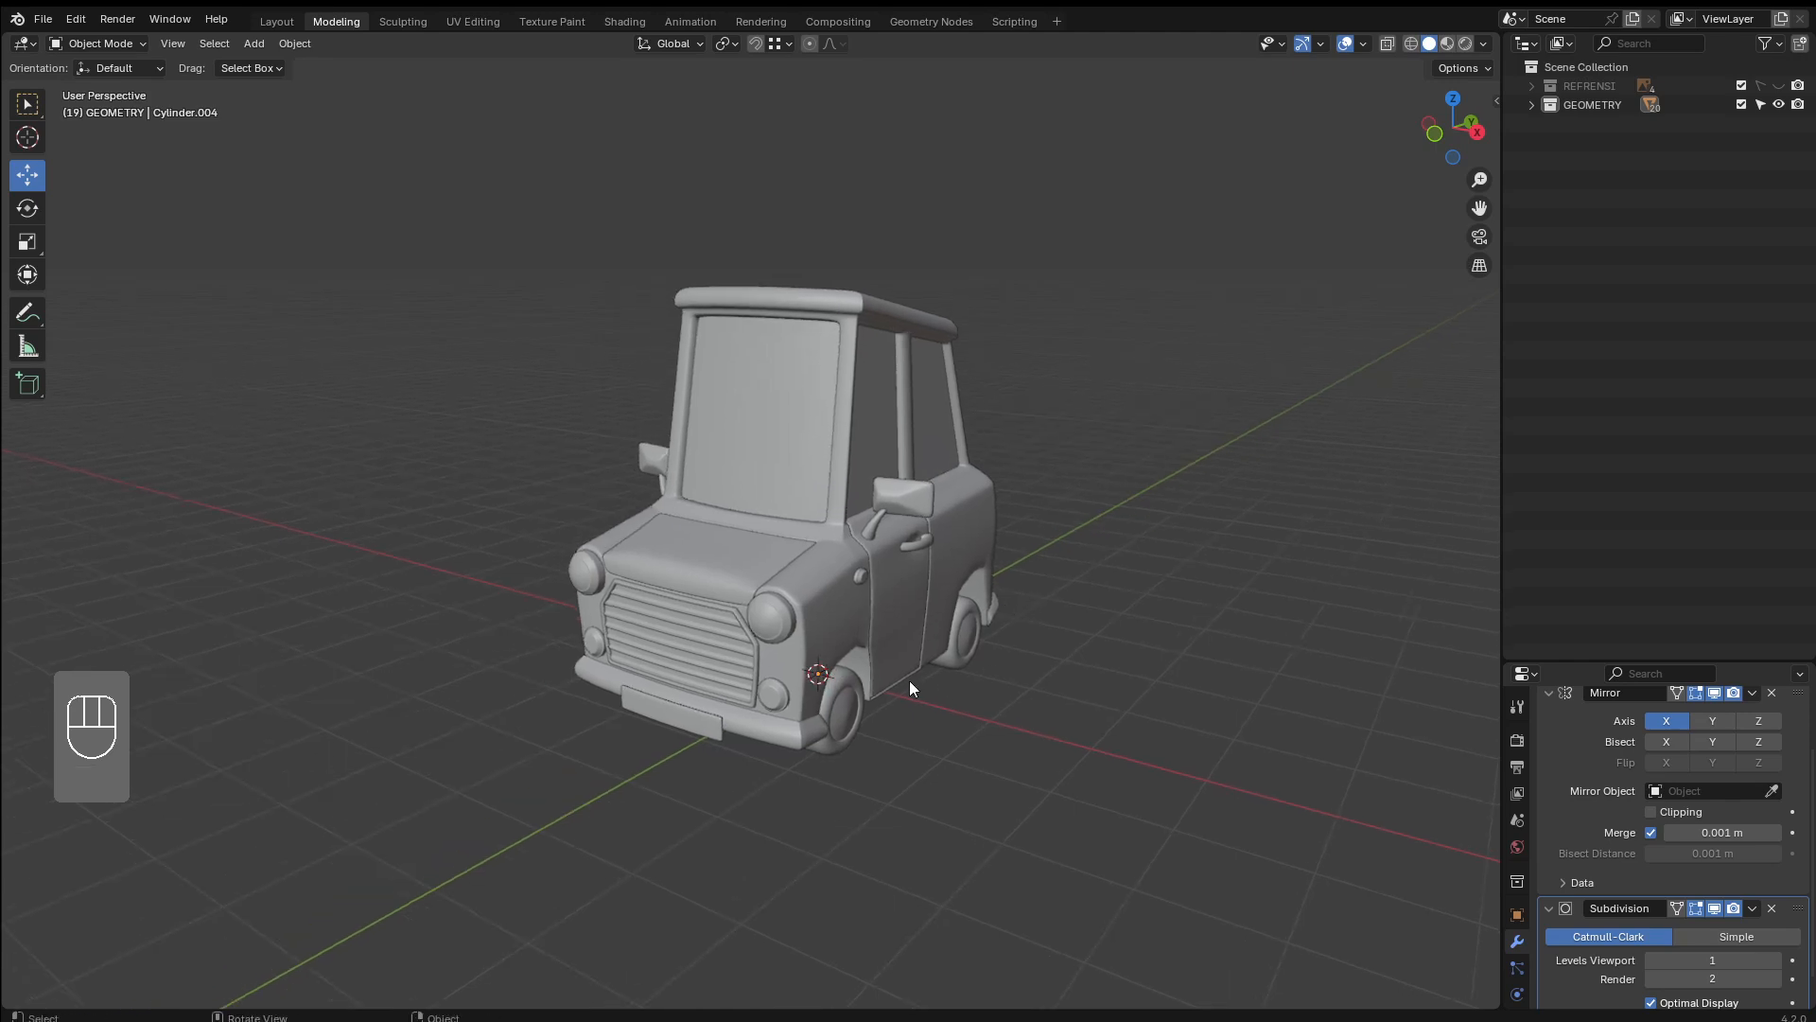
{"action": "middle_click_drag", "start_coordinate": [912, 689], "coordinate": [996, 671]}
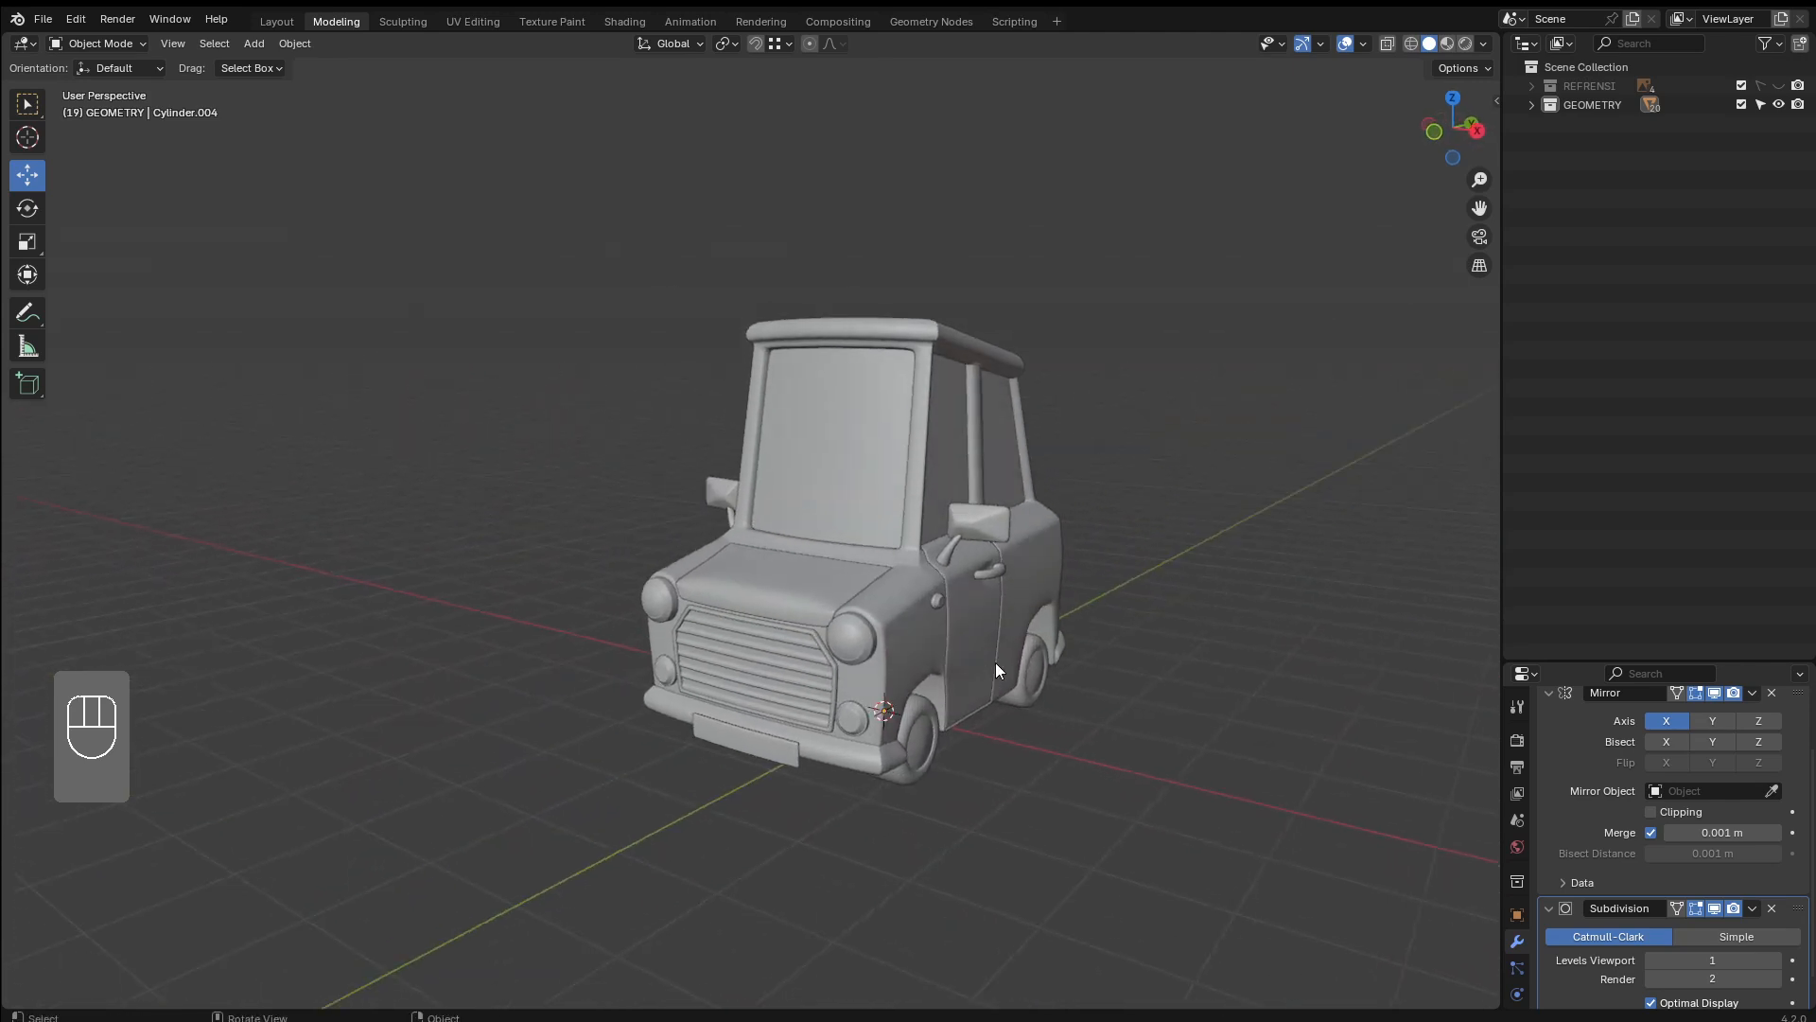